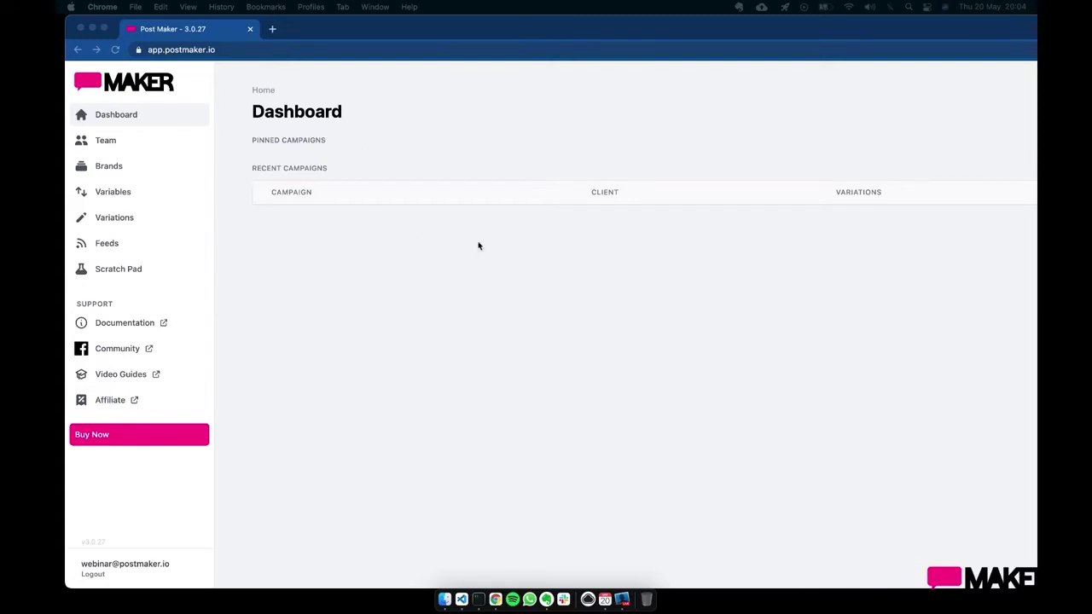
- Start a new brand from the empty Brands page
click(144, 167)
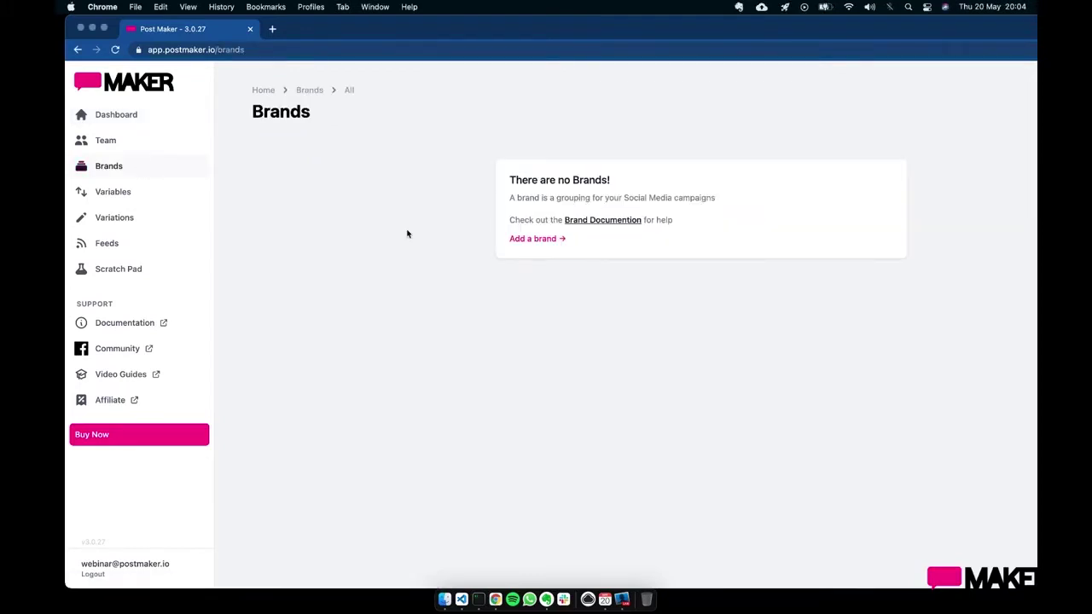
click(550, 239)
- Enter 'Motorbike Store' as the brand name
click(506, 206)
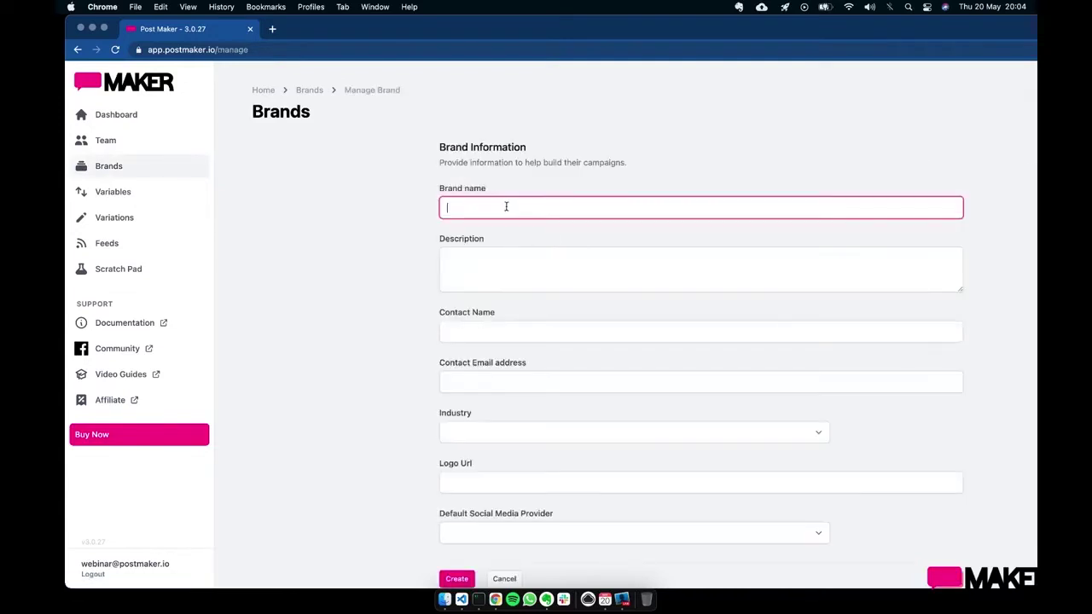
text(Motorbike Store)
scroll(358, 302, down, 1)
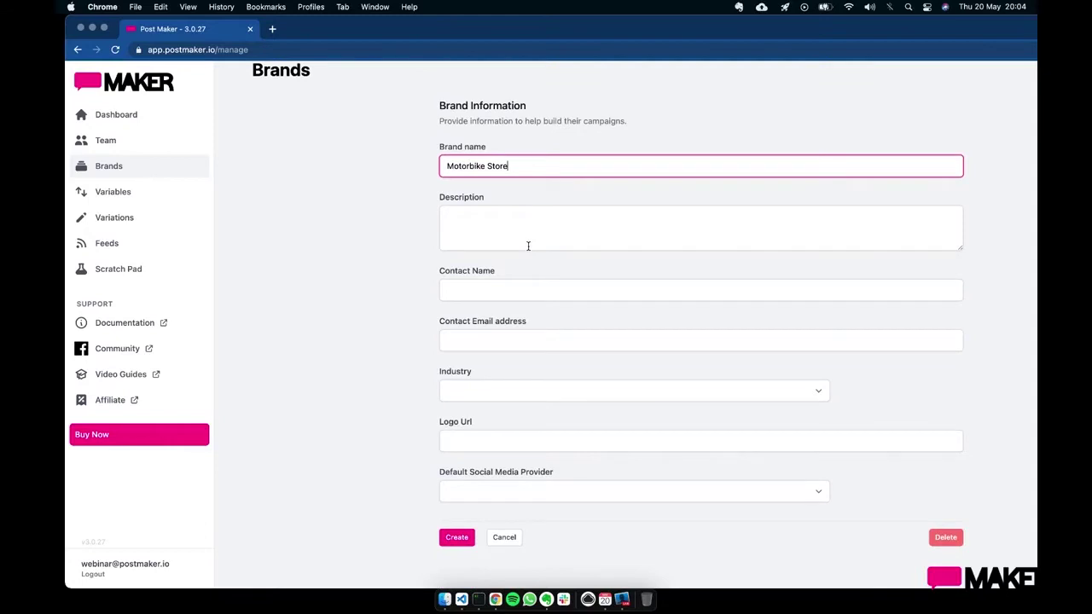
click(536, 218)
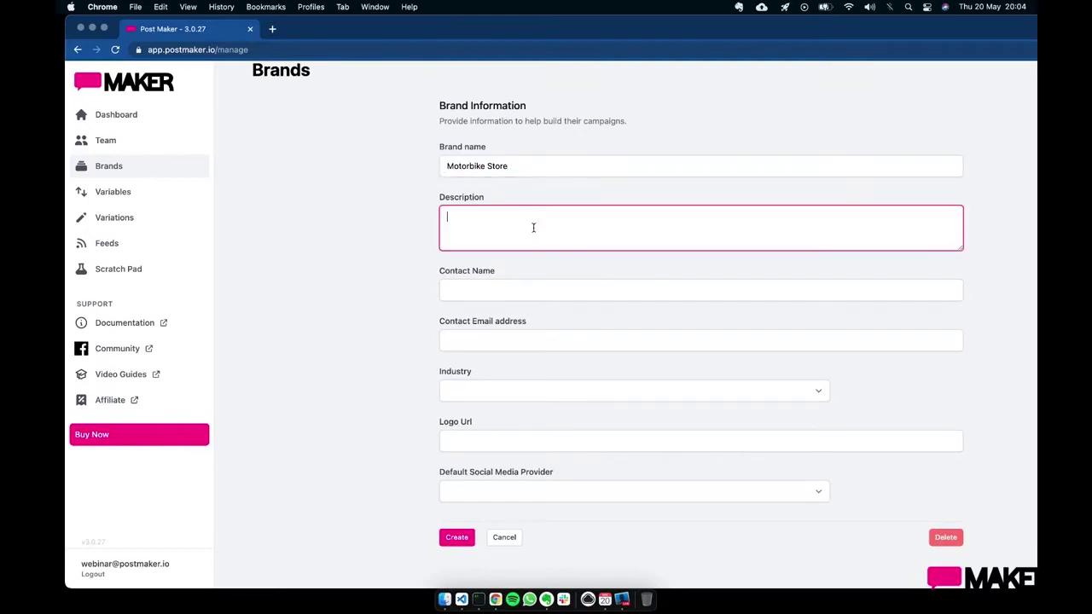
- Fill in the contact's full name and e-mail address
click(506, 287)
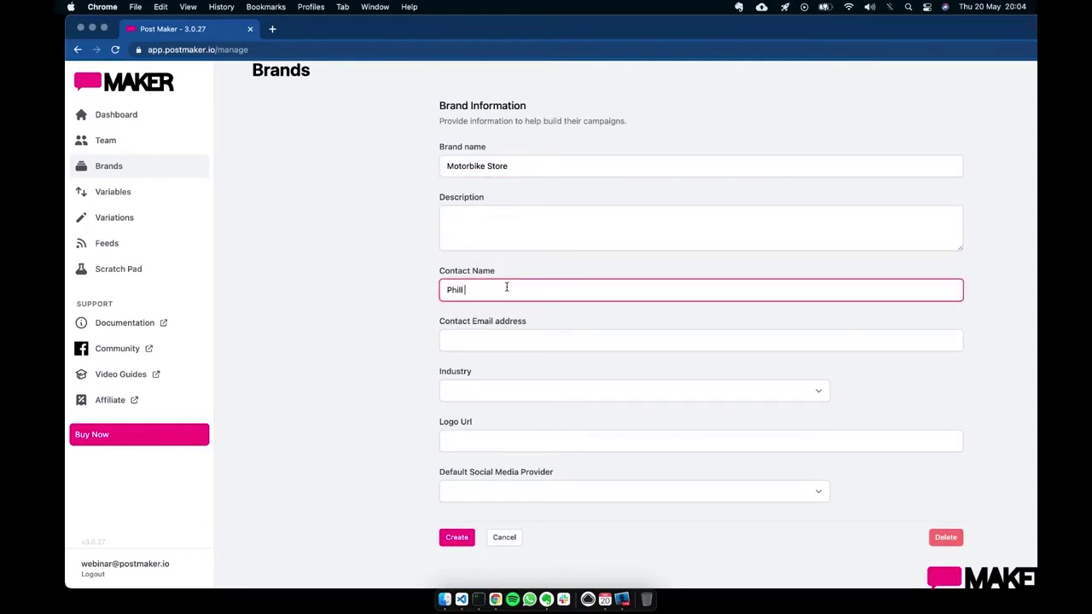
key(Tab)
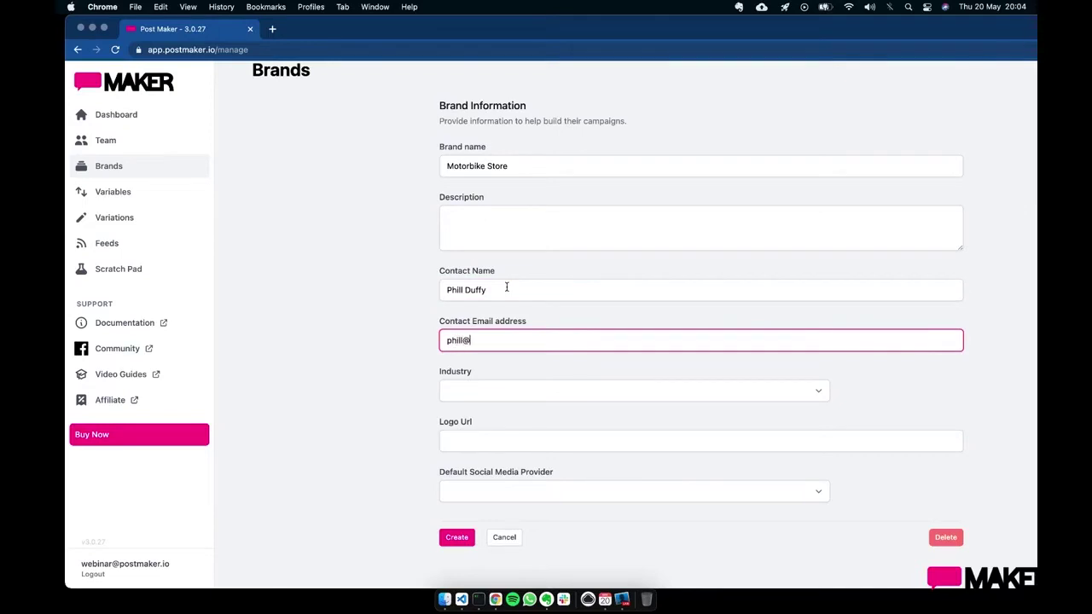
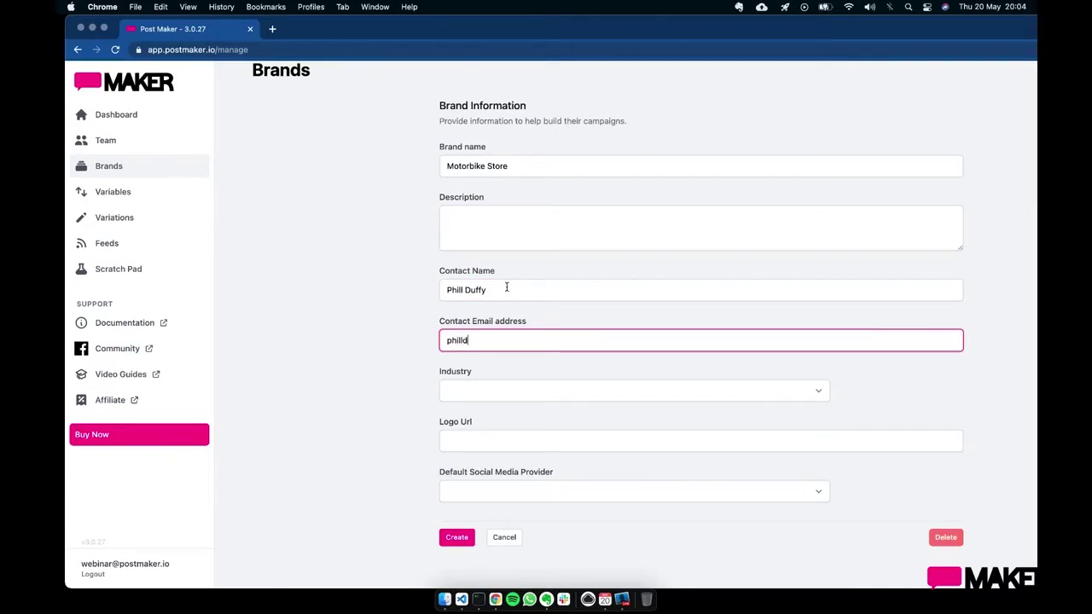
- Set the industry to Animation and create the brand
click(515, 394)
click(510, 446)
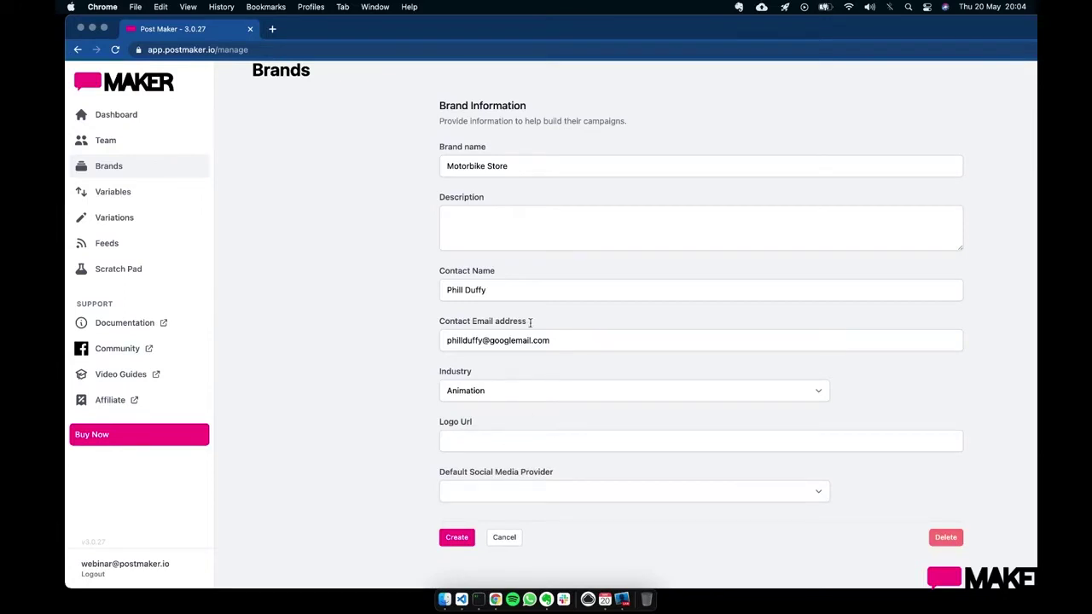
click(564, 339)
click(456, 537)
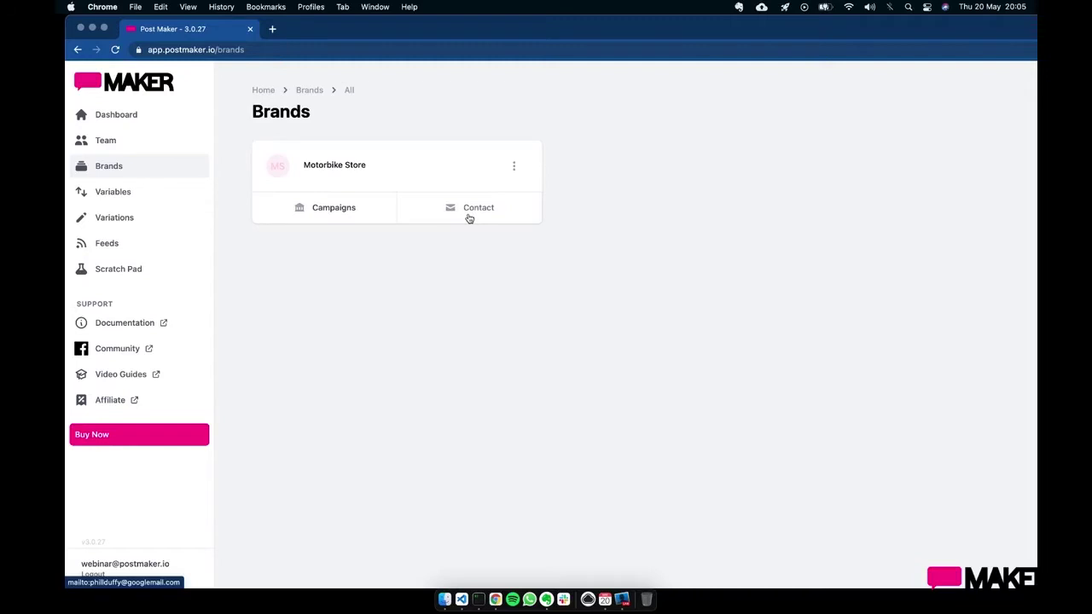
- Make Publer the Motorbike Store brand's default social media provider and save it
click(513, 169)
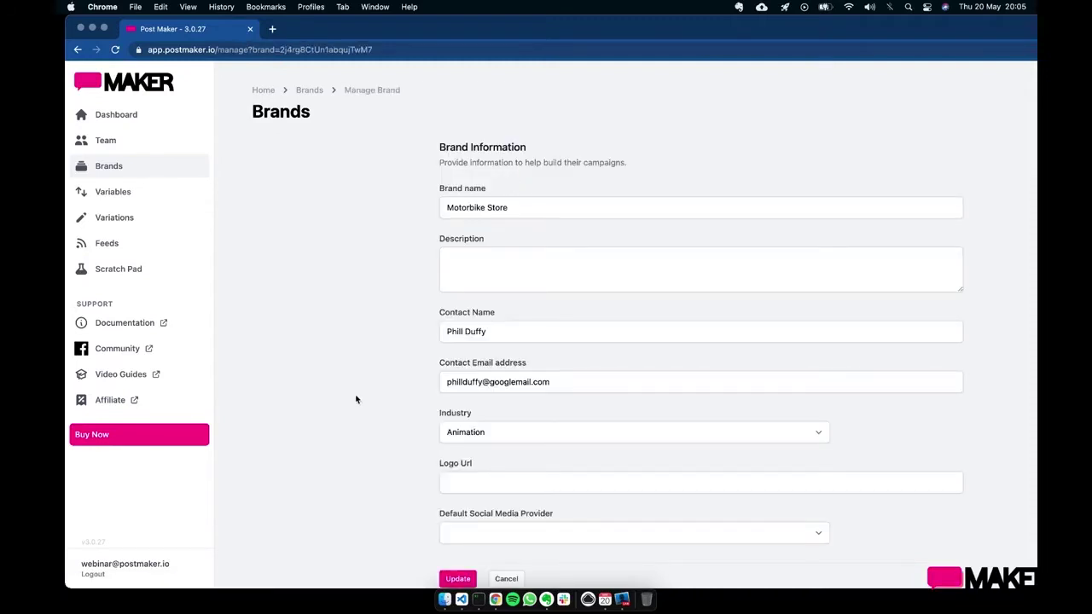
scroll(357, 399, down, 1)
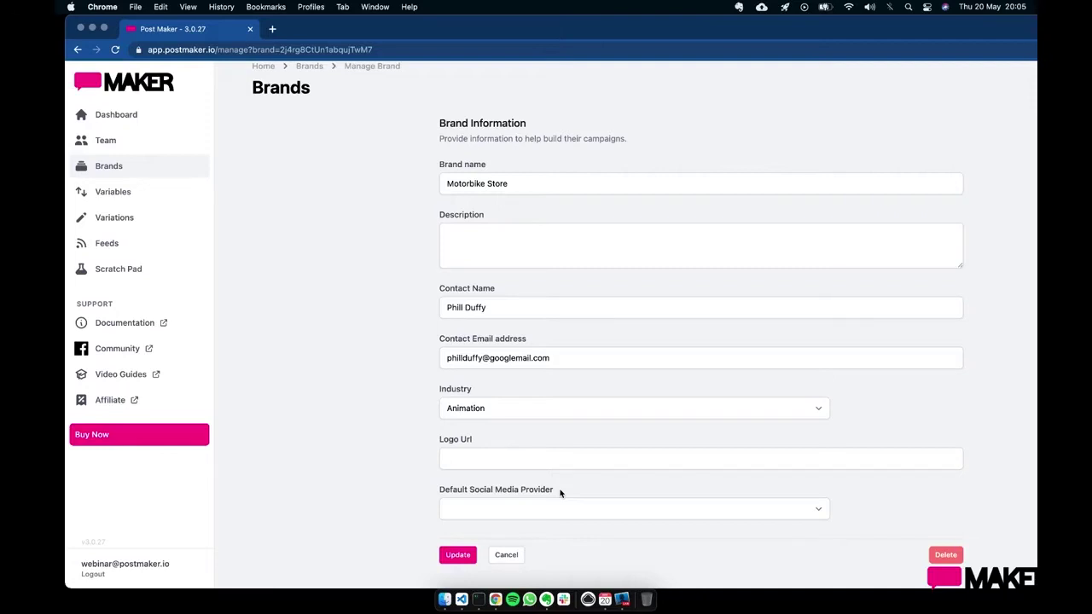
click(551, 508)
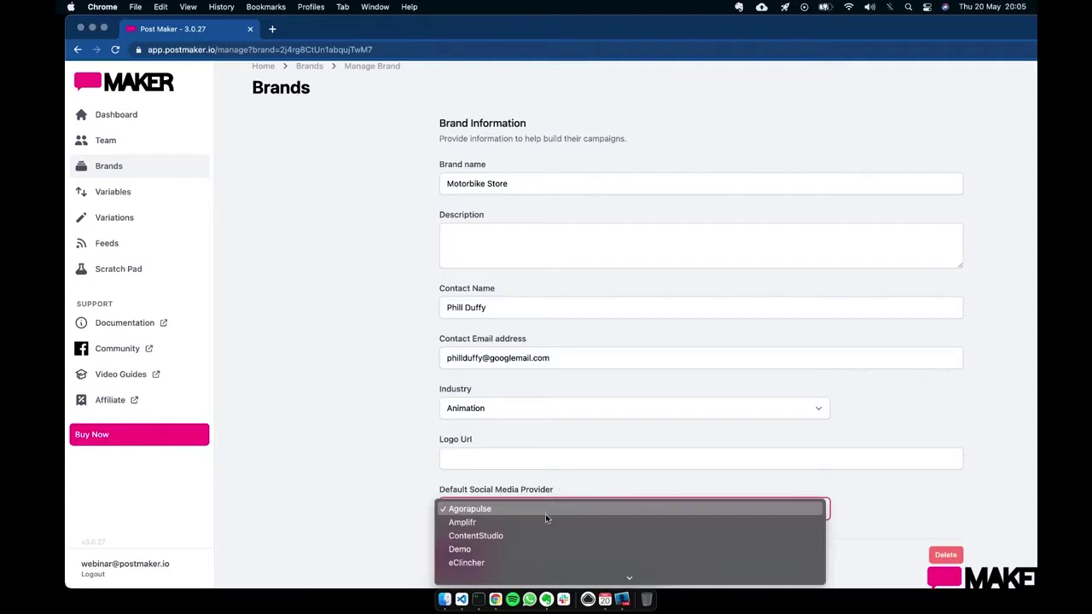
scroll(545, 513, down, 5)
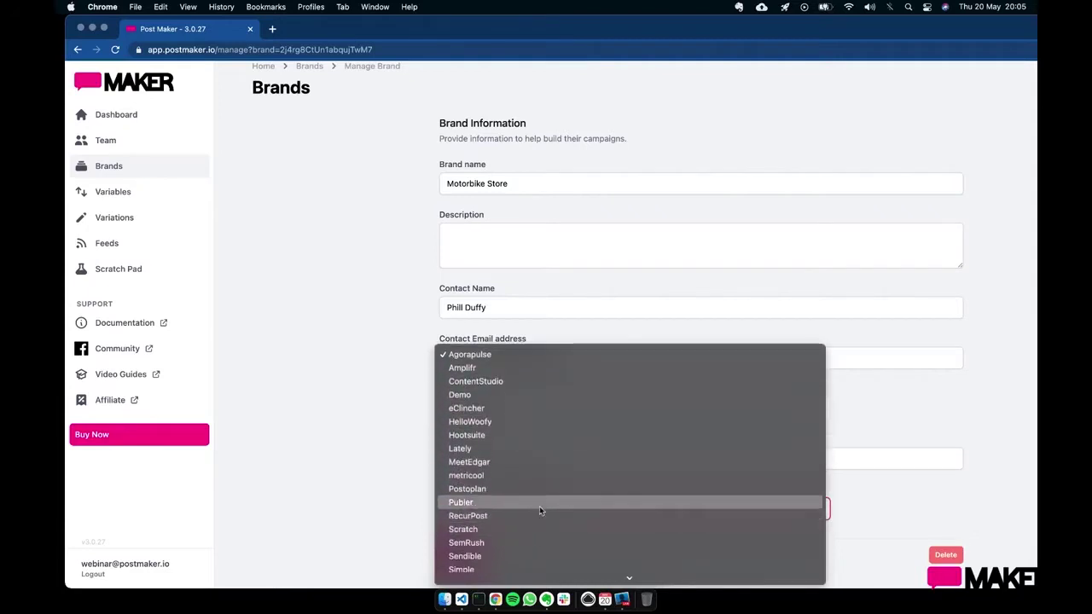
click(539, 504)
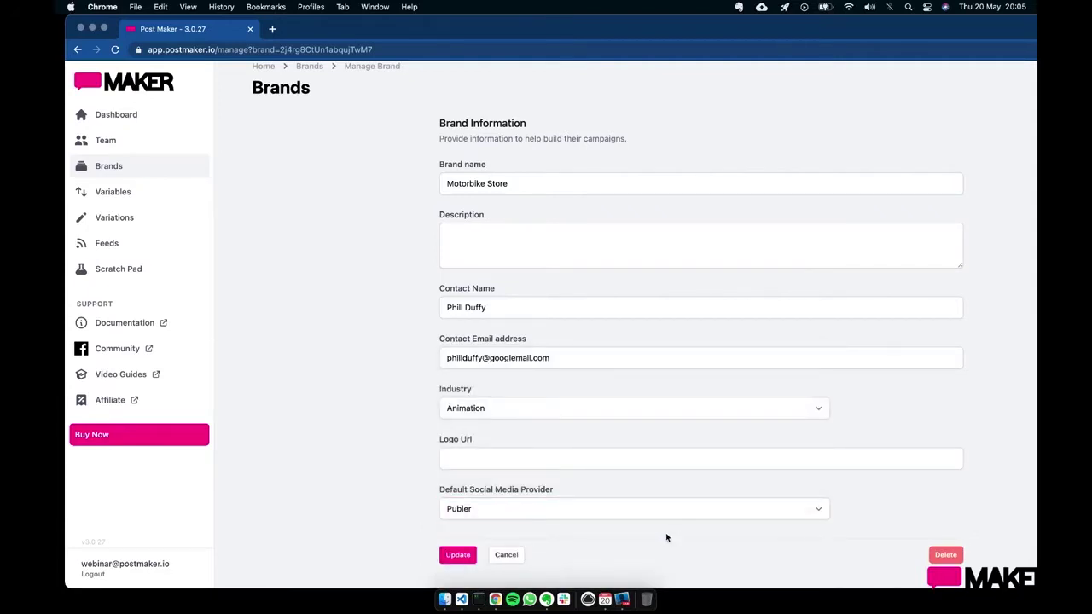
click(457, 555)
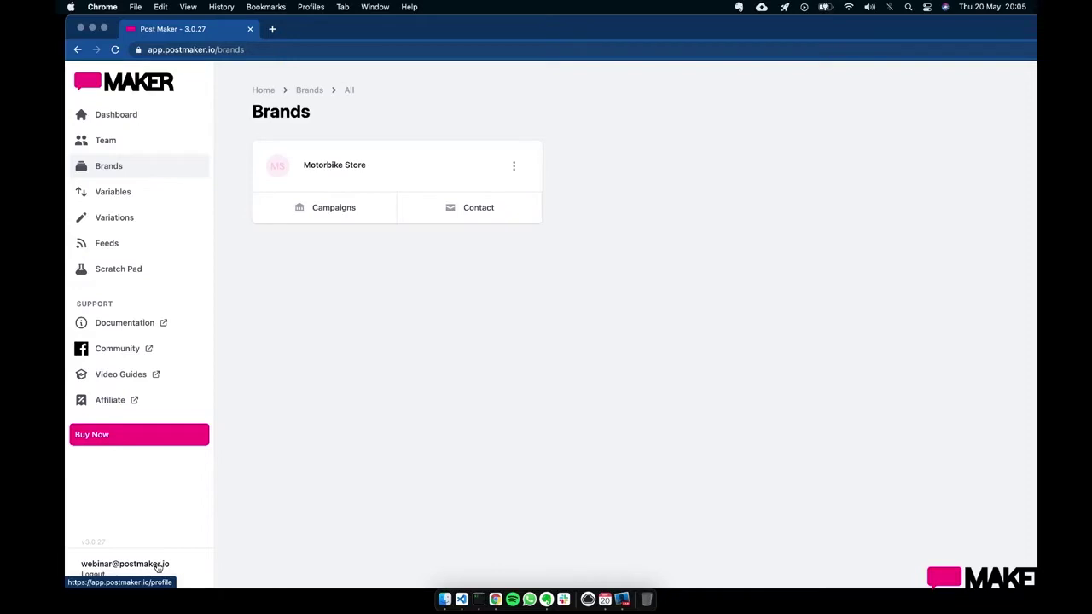
- Change the profile's default provider from Hootsuite to Publer, then return to Brands
click(158, 567)
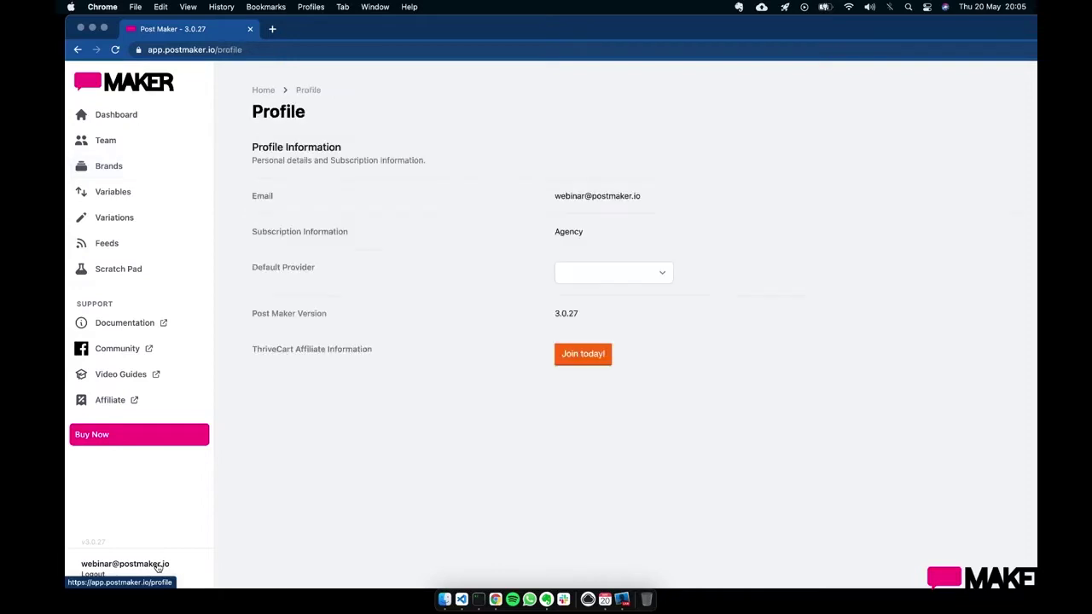
click(606, 274)
click(614, 353)
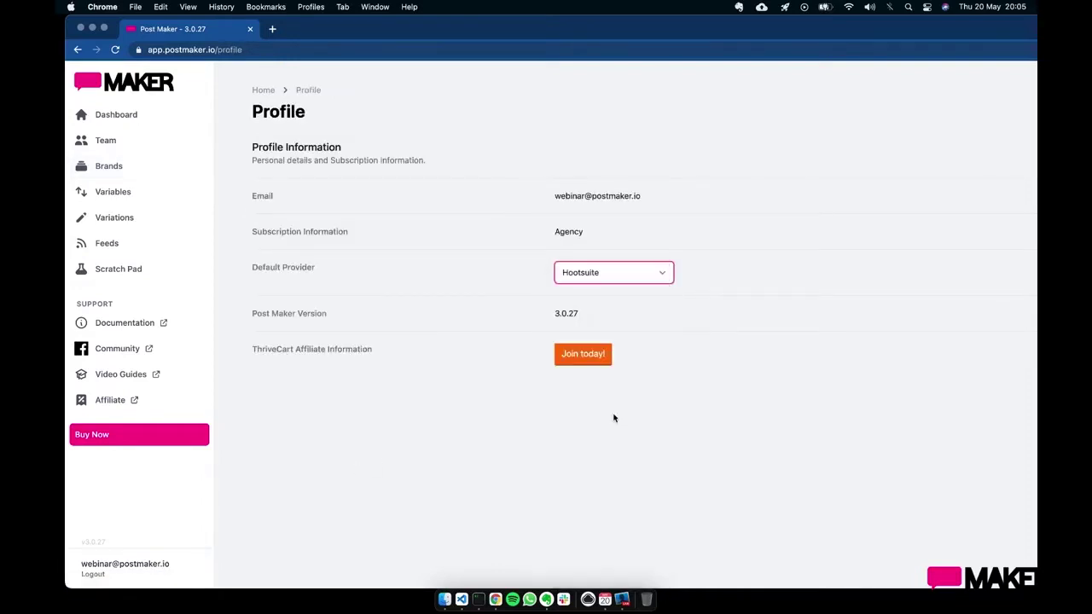
click(627, 276)
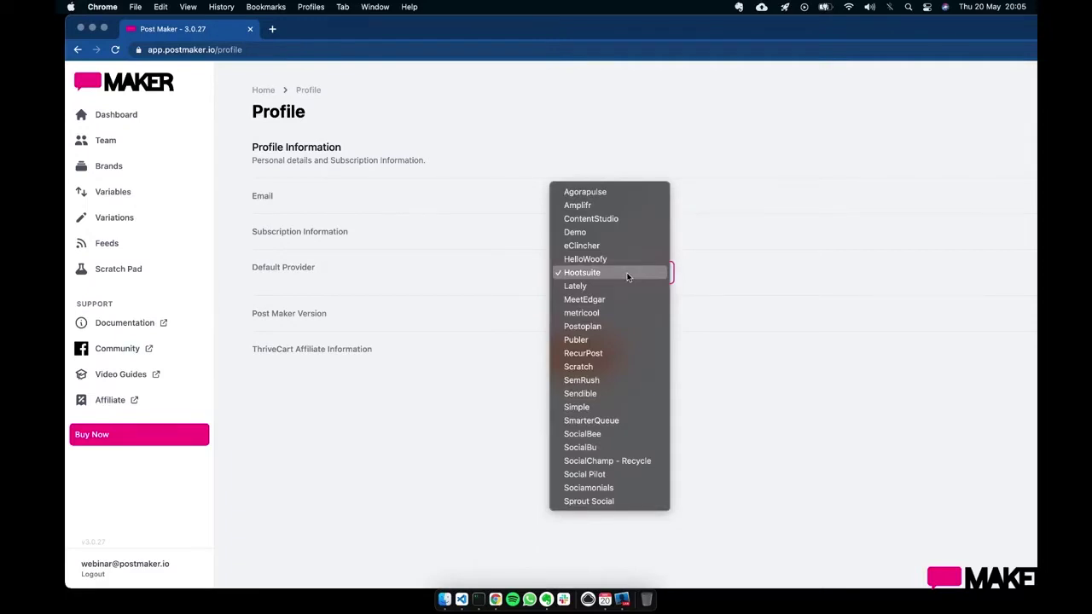
click(718, 295)
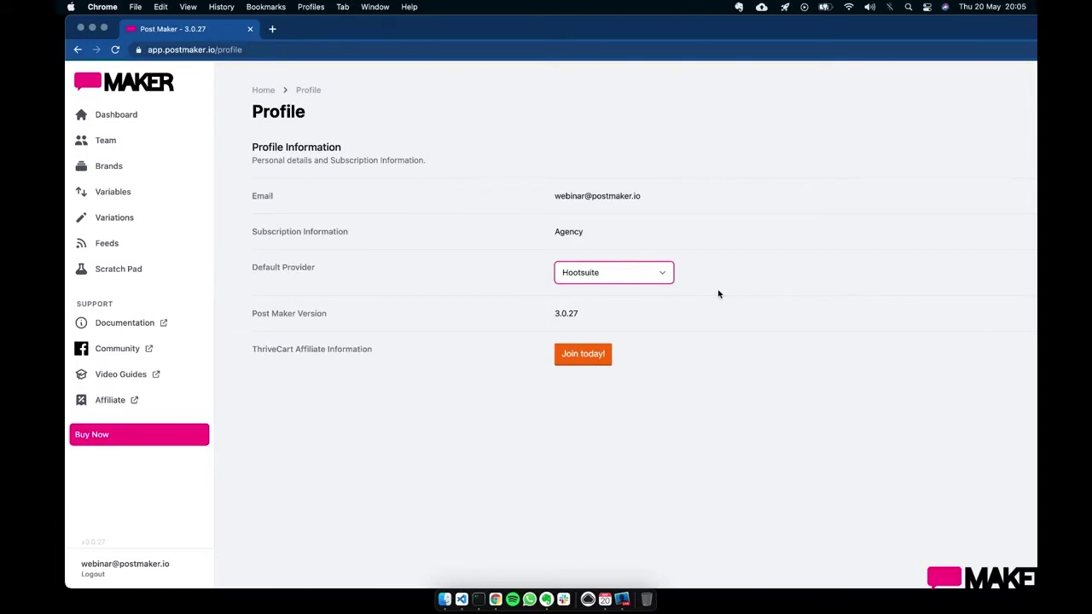
click(642, 275)
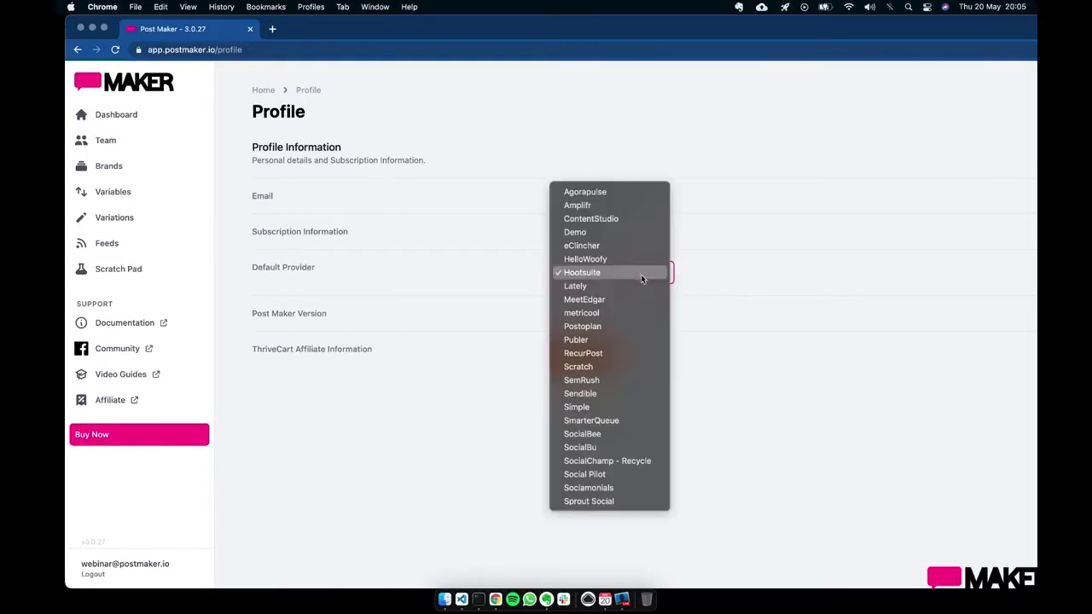
click(614, 339)
click(518, 398)
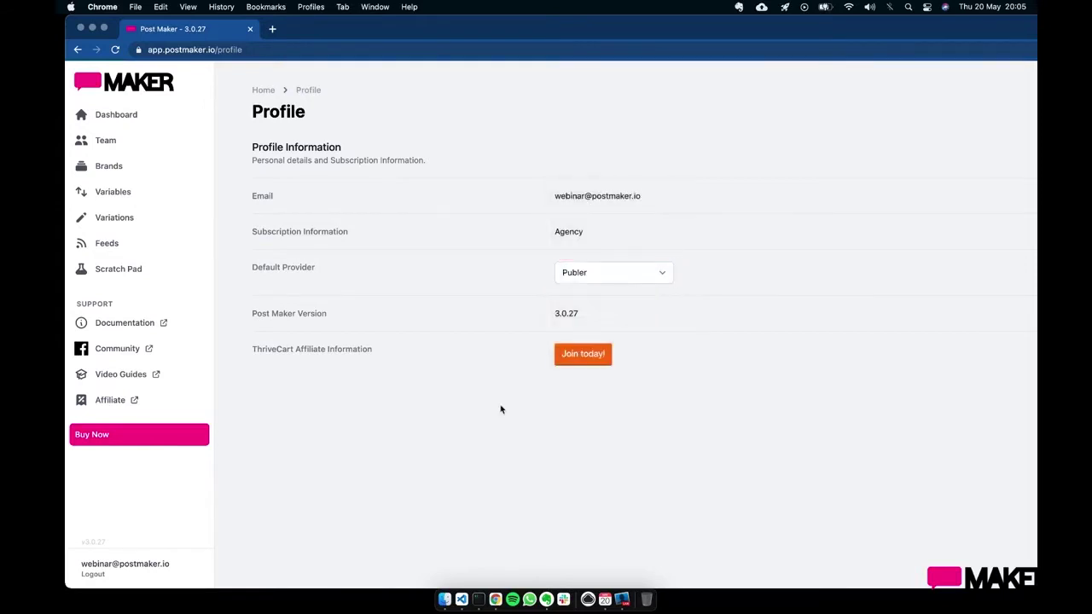
click(147, 168)
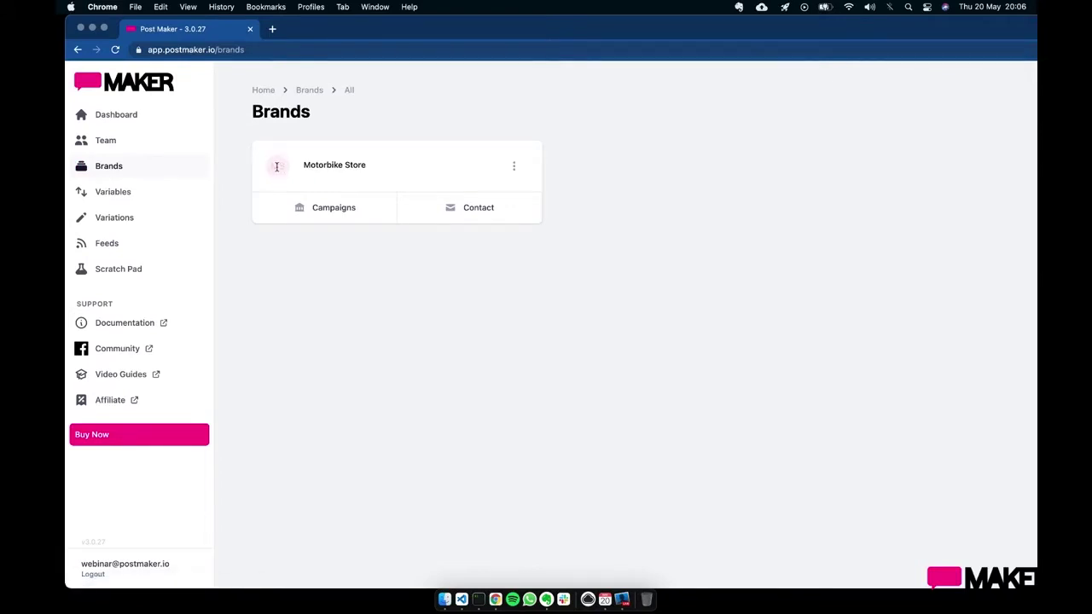
- Create a campaign named 'Demo Campaign' under the Motorbike Store brand
click(342, 213)
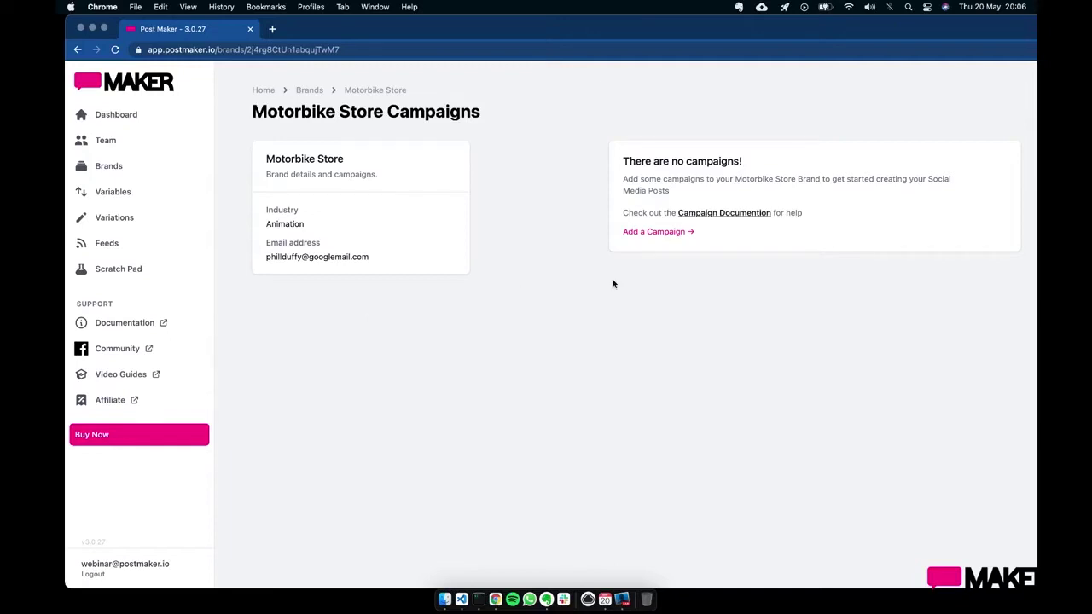
click(654, 233)
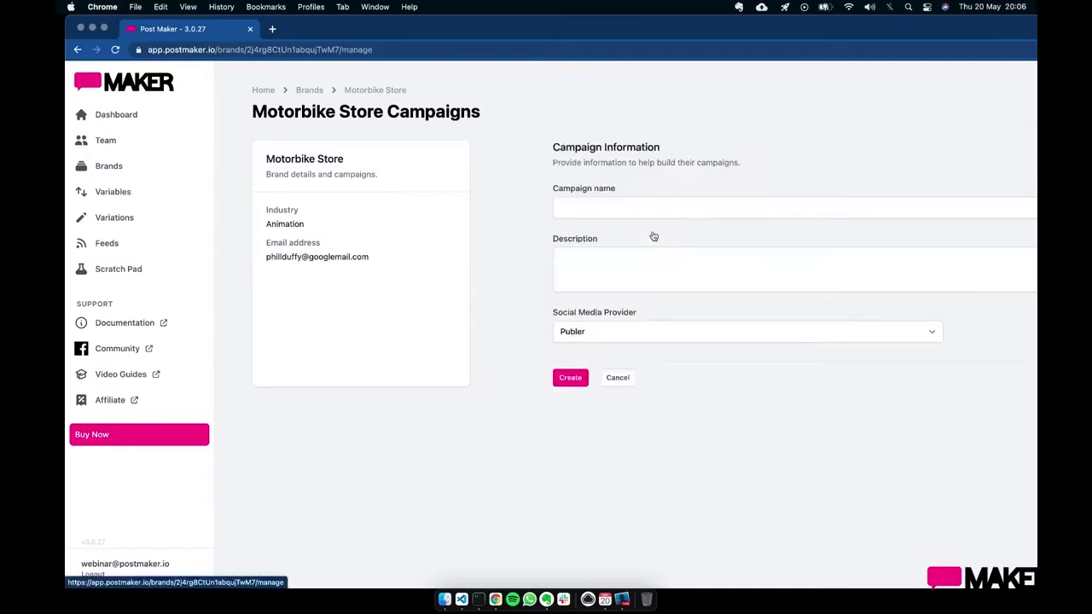
click(621, 212)
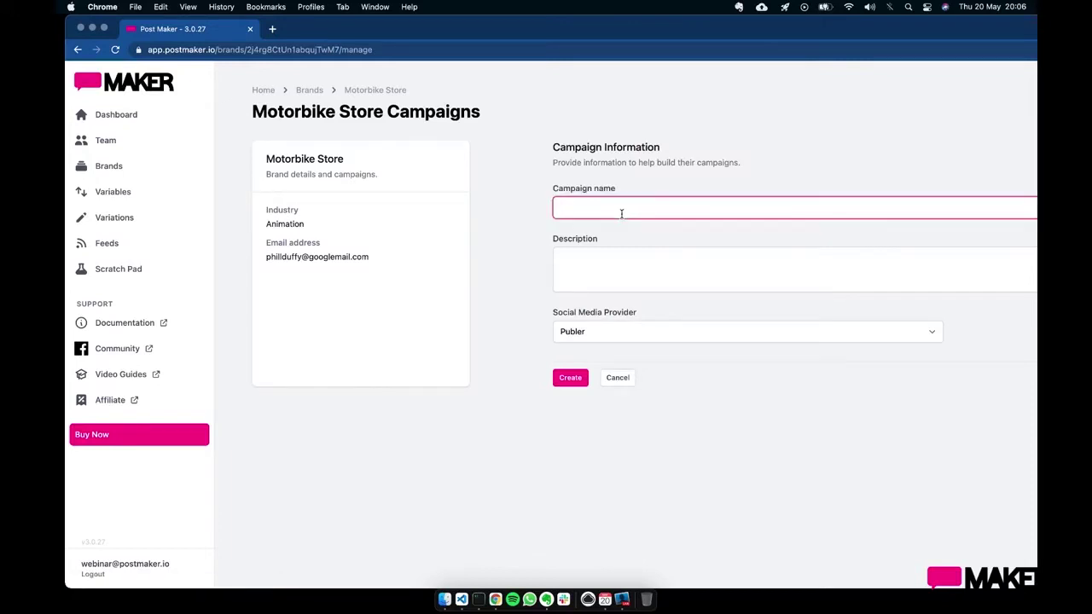
text(Demo Campaign)
click(566, 378)
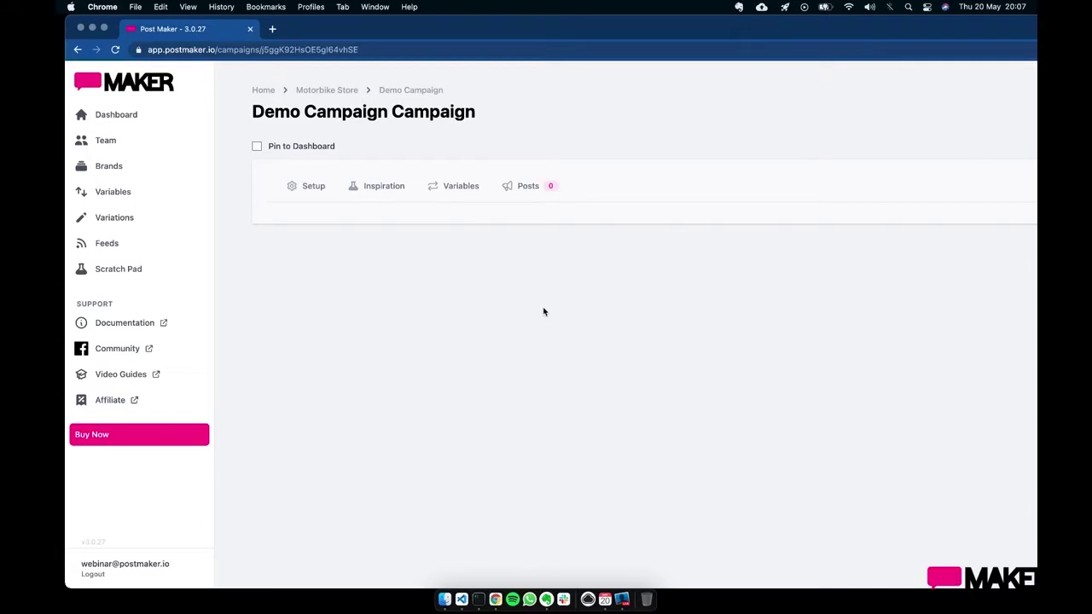
- Add a new post variation to Demo Campaign and open it for editing
click(519, 199)
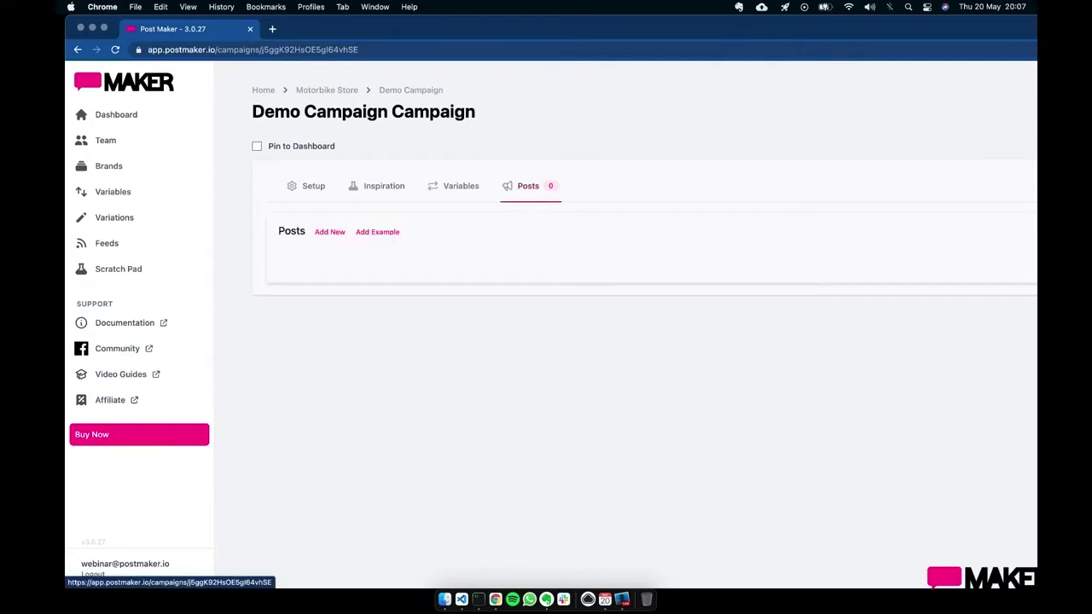
click(331, 236)
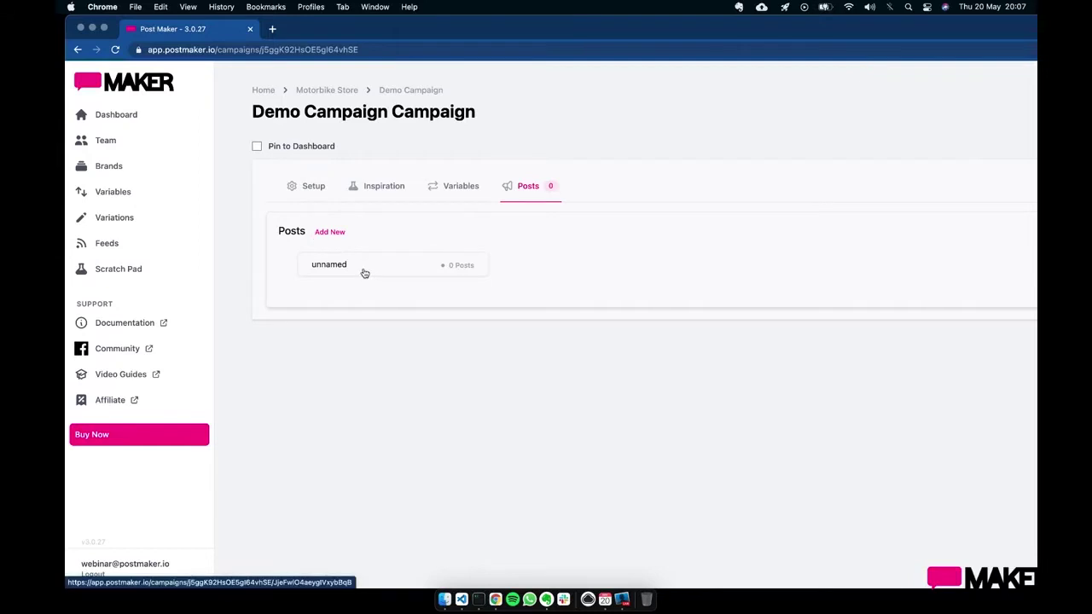
click(364, 272)
scroll(460, 414, down, 3)
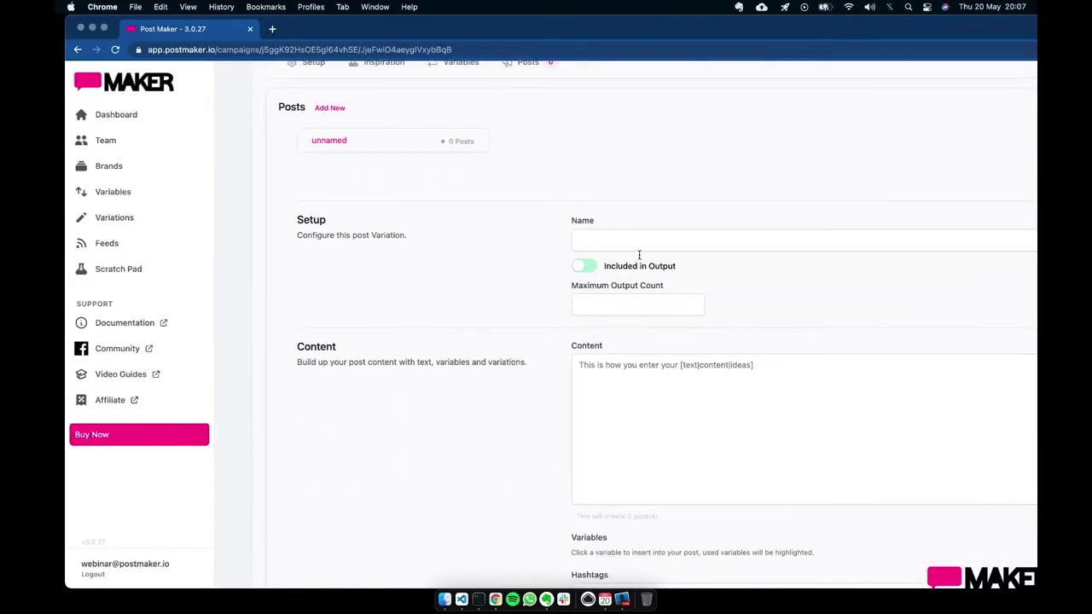
- Name the post variation 'Buy our stuff'
click(633, 242)
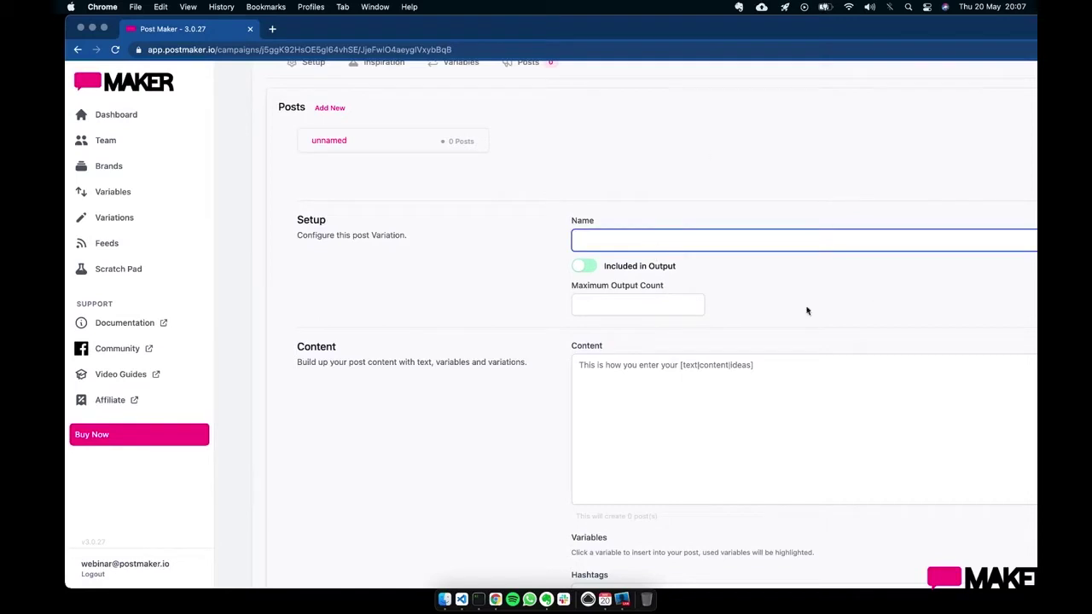
scroll(676, 255, up, 1)
scroll(676, 255, up, 2)
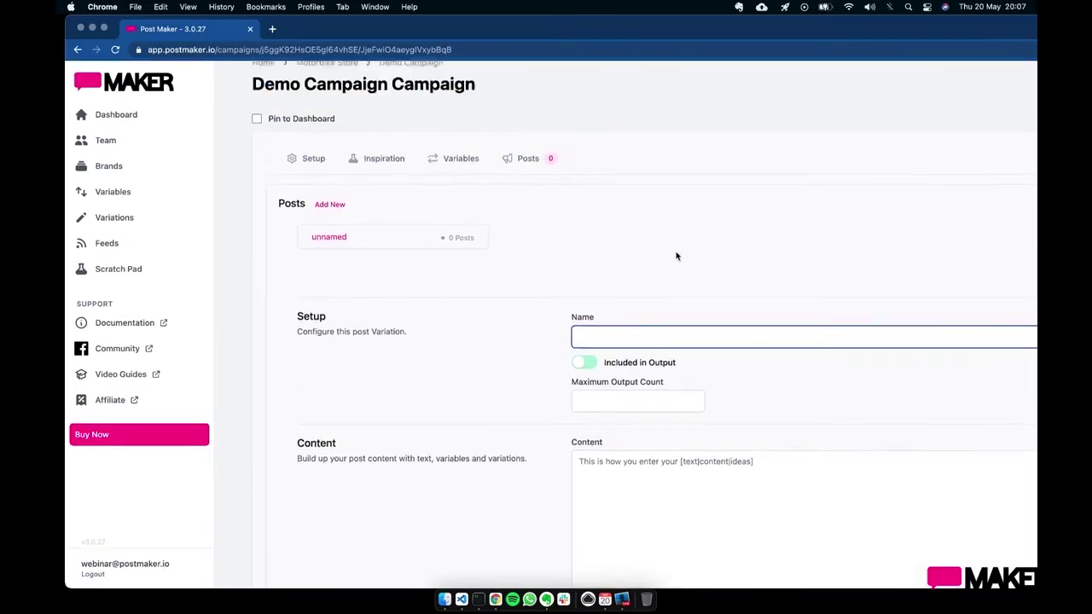
scroll(676, 255, down, 2)
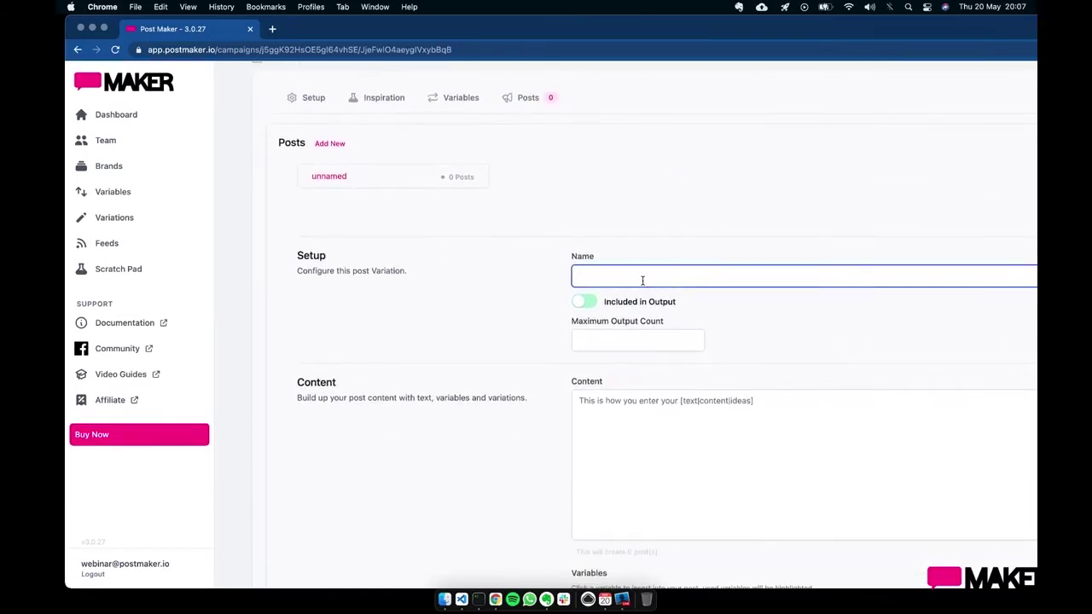
text(B)
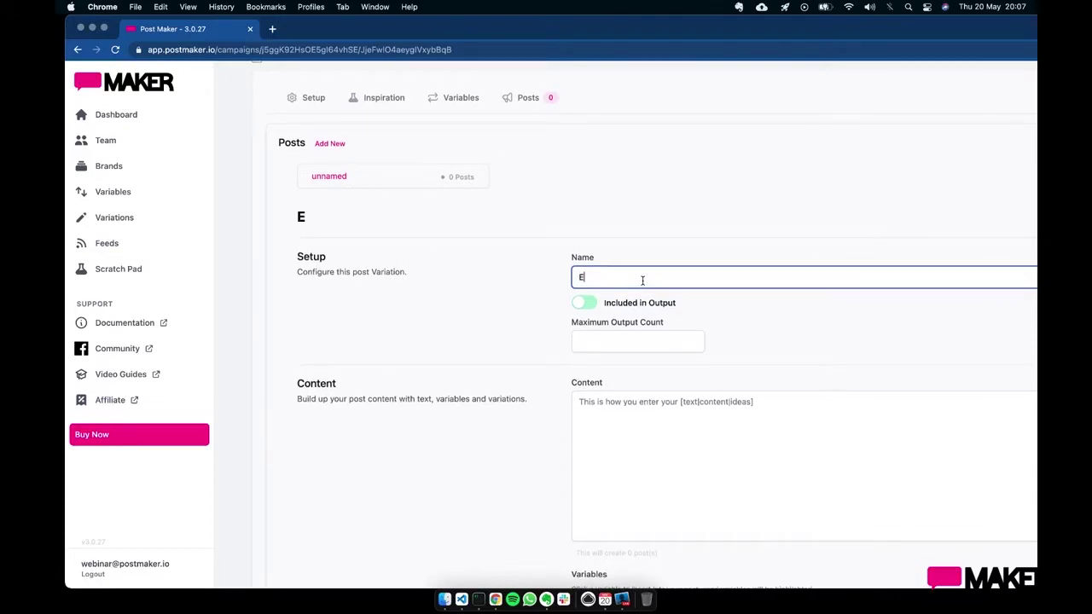
key(BackSpace)
text(Buy outs)
key(BackSpace)
text(r)
key(BackSpace)
key(BackSpace)
text(r stuff)
scroll(665, 380, down, 2)
click(668, 371)
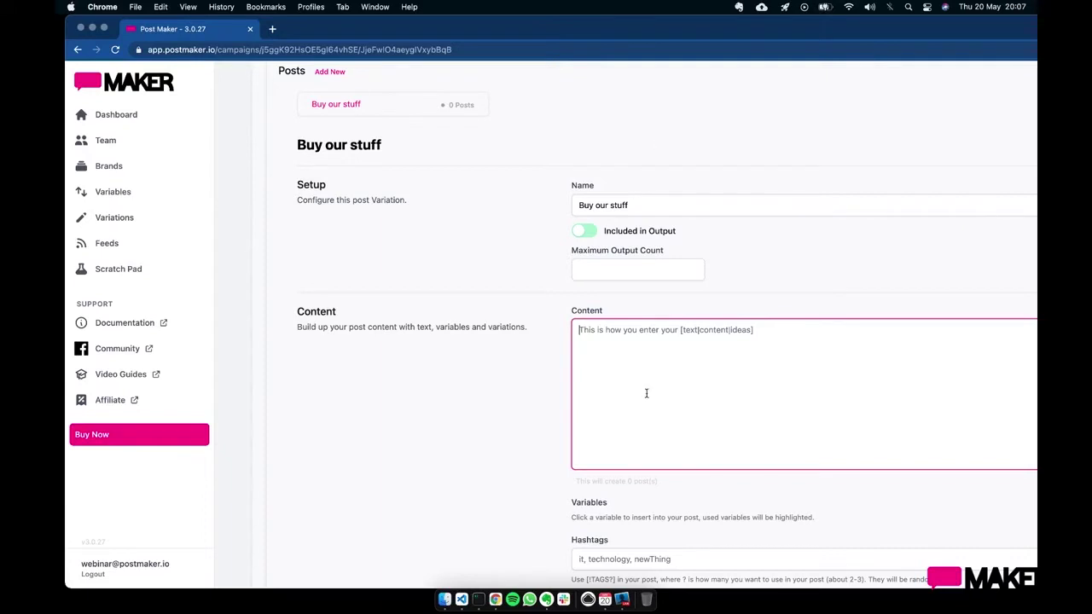
- Write the content 'We sell [bikes|gloves|helmets]' so it spins three posts
text(We se)
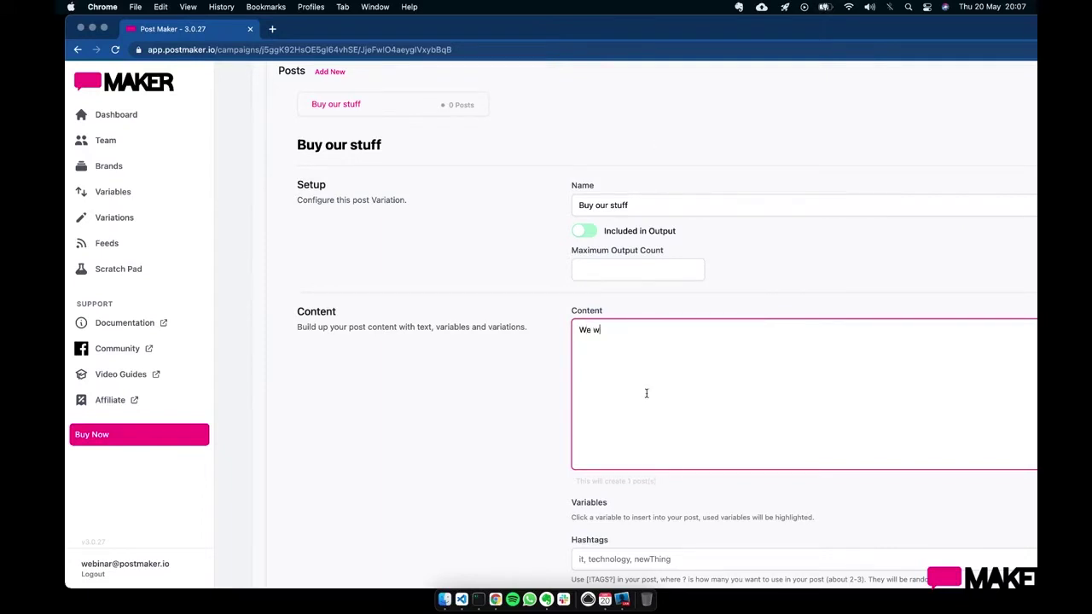
text(ll bikes)
scroll(707, 409, down, 3)
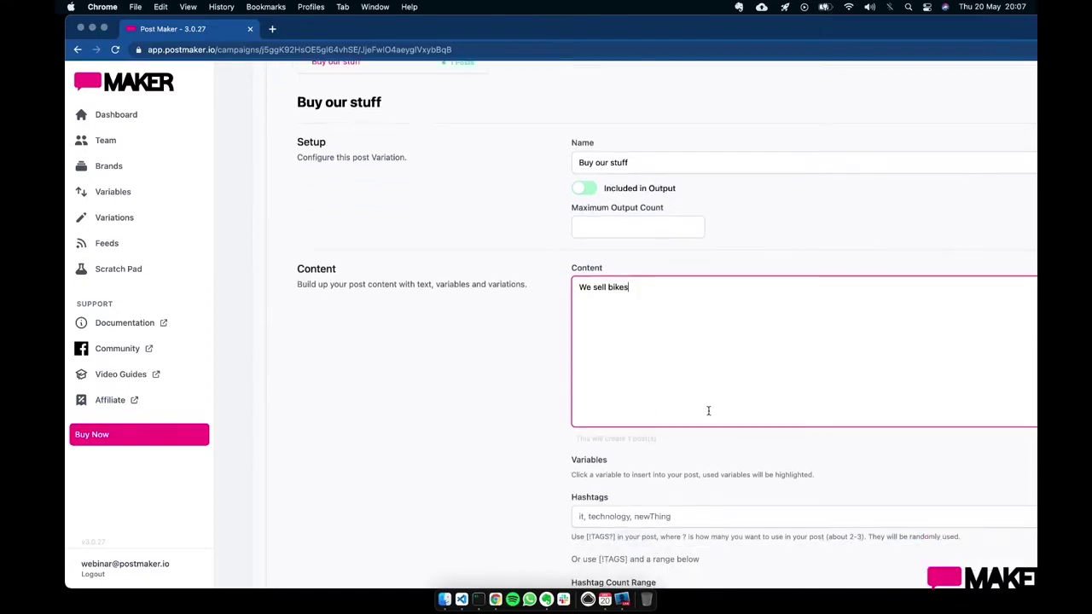
scroll(708, 411, down, 1)
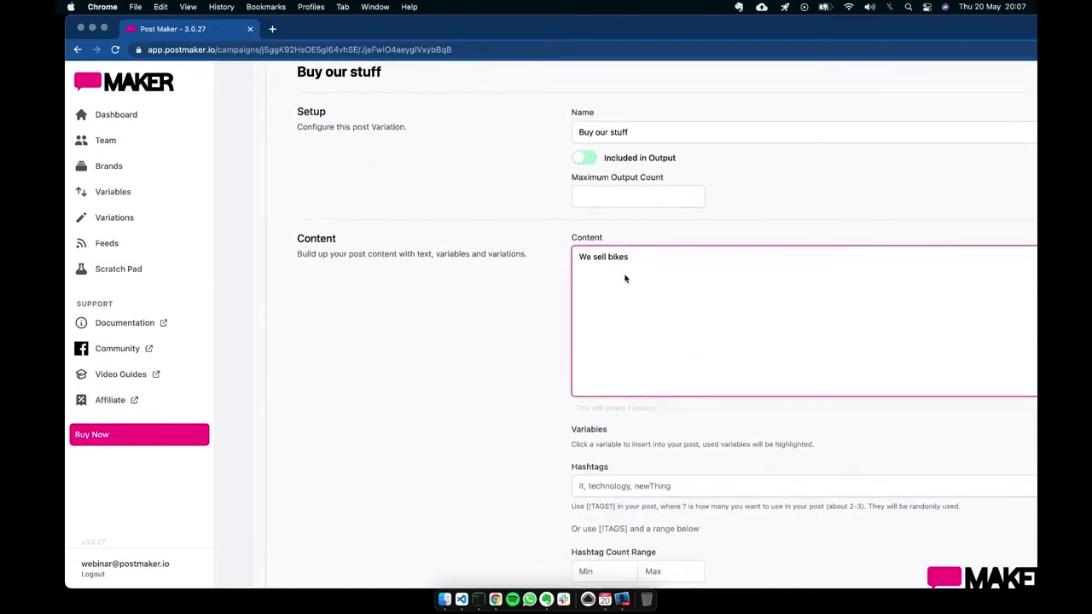
click(608, 257)
text([)
key(Right)
key(Right)
key(Right)
key(Right)
key(Right)
text(|gloves|helmets])
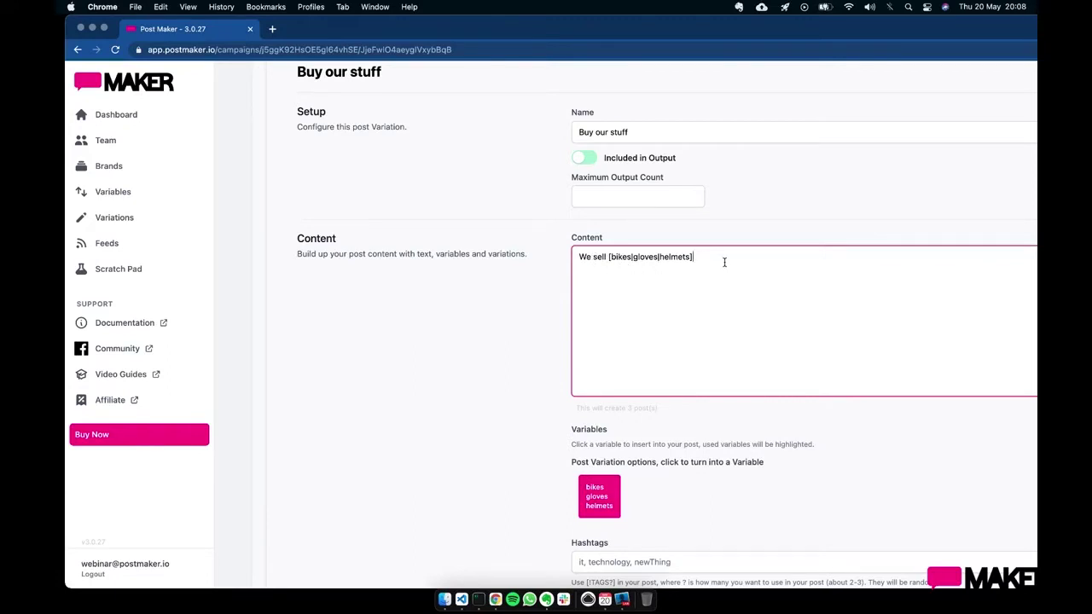
scroll(724, 262, up, 2)
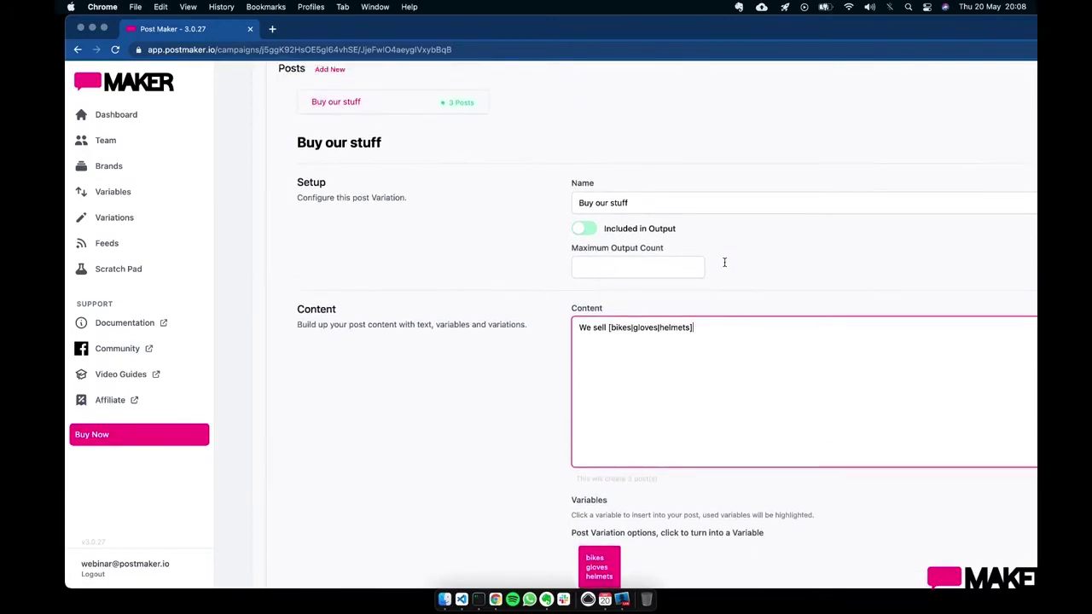
scroll(724, 261, down, 1)
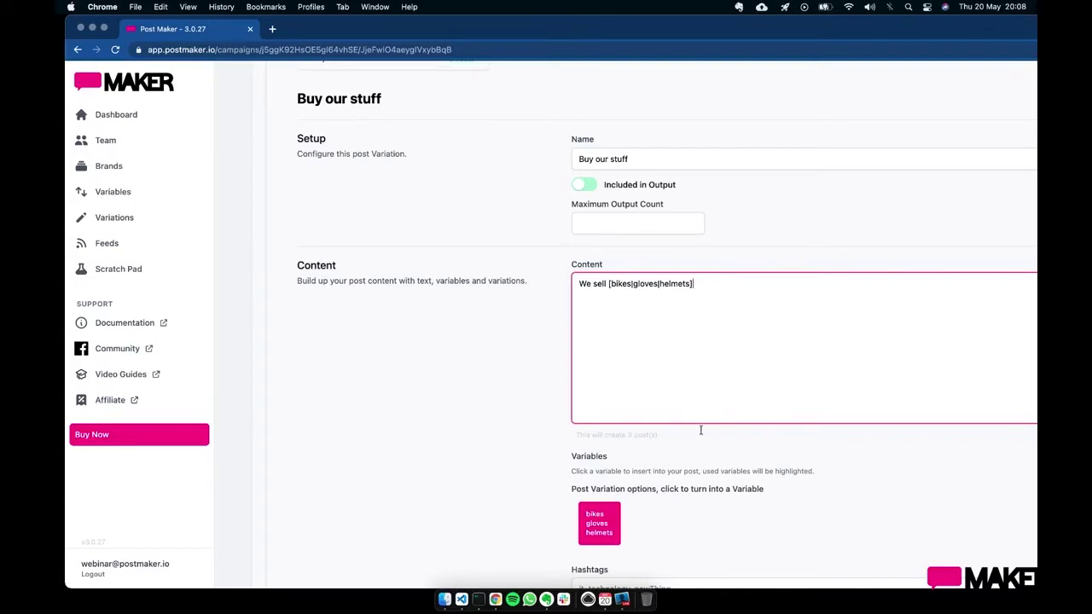
scroll(759, 220, up, 1)
- Review the generated posts We sell helmets, bikes and gloves, then return to Posts
scroll(758, 220, up, 4)
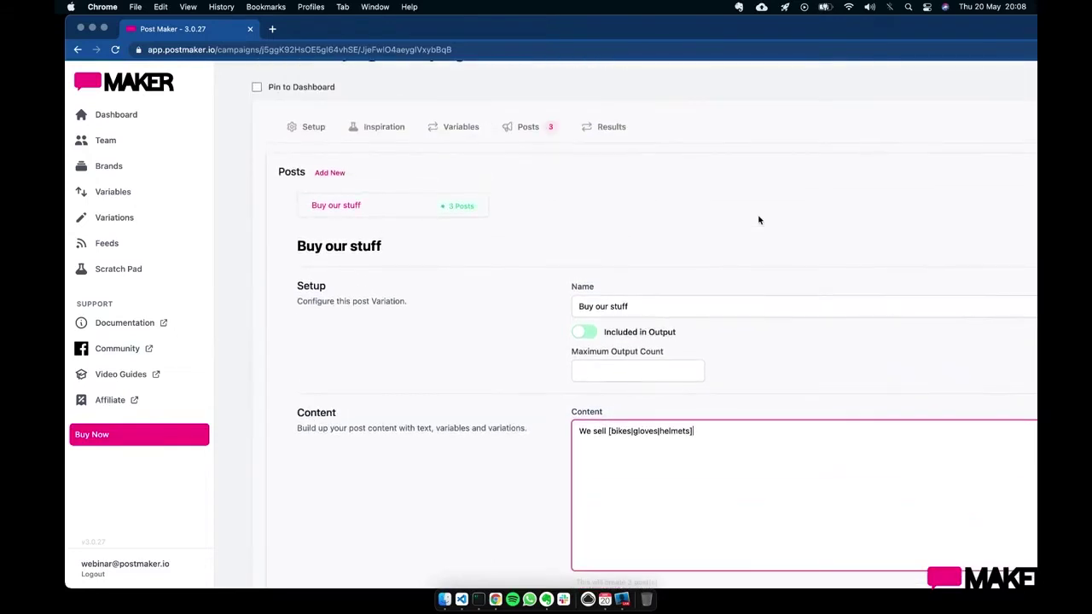
click(616, 138)
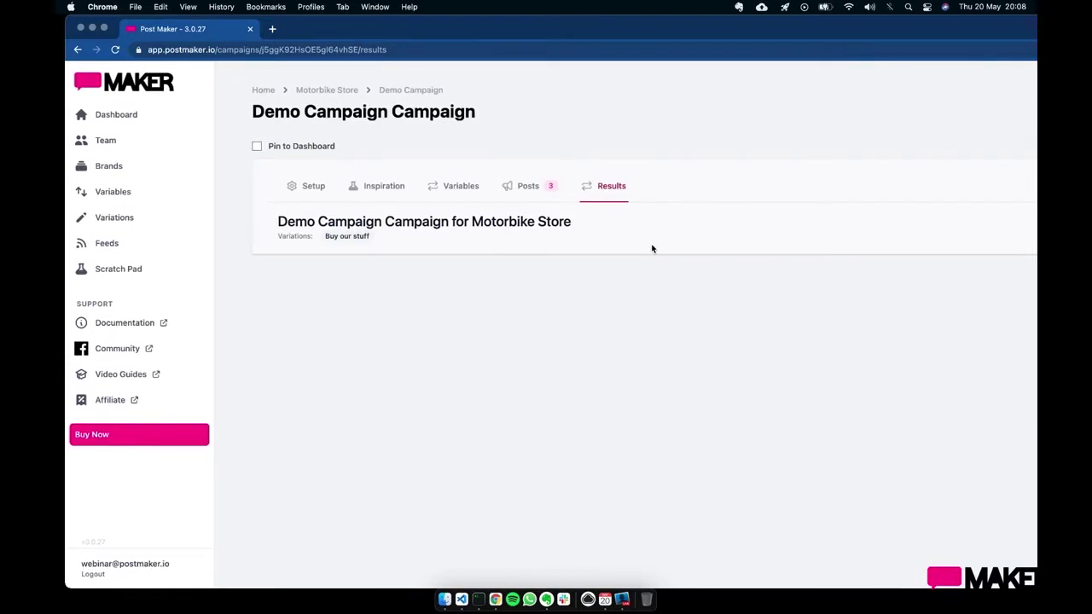
double_click(632, 32)
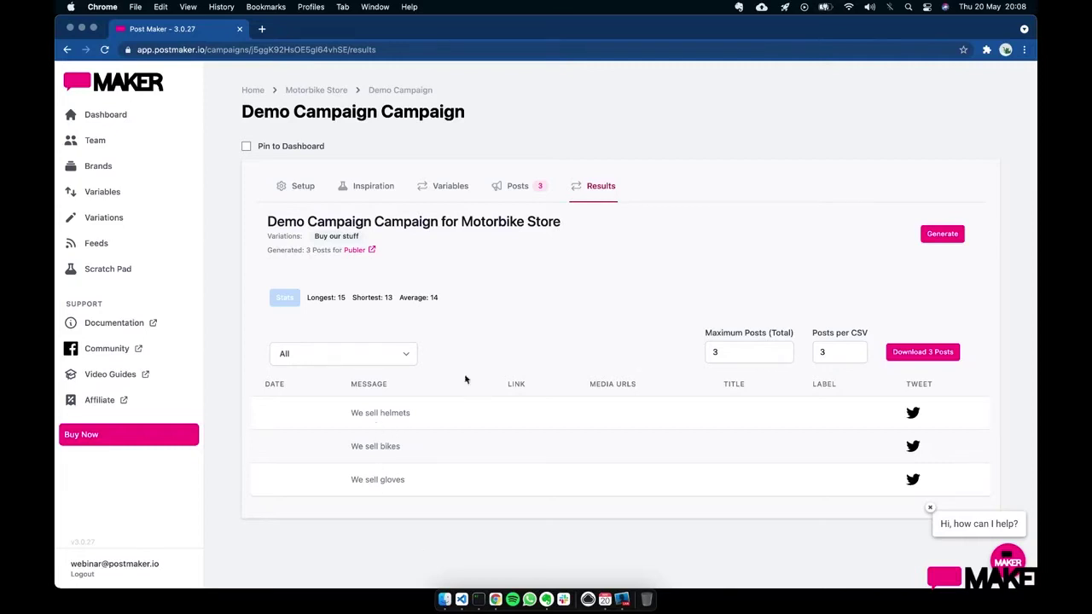
click(513, 202)
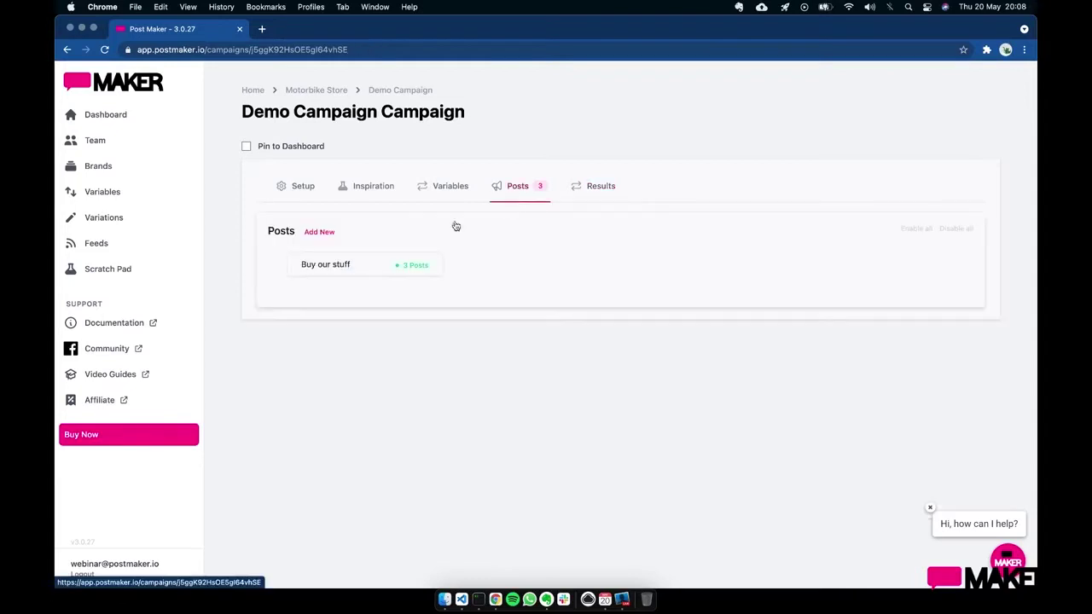
- Replace 'We sell' with 'Would you like to buy a' in the Buy our stuff content
click(365, 267)
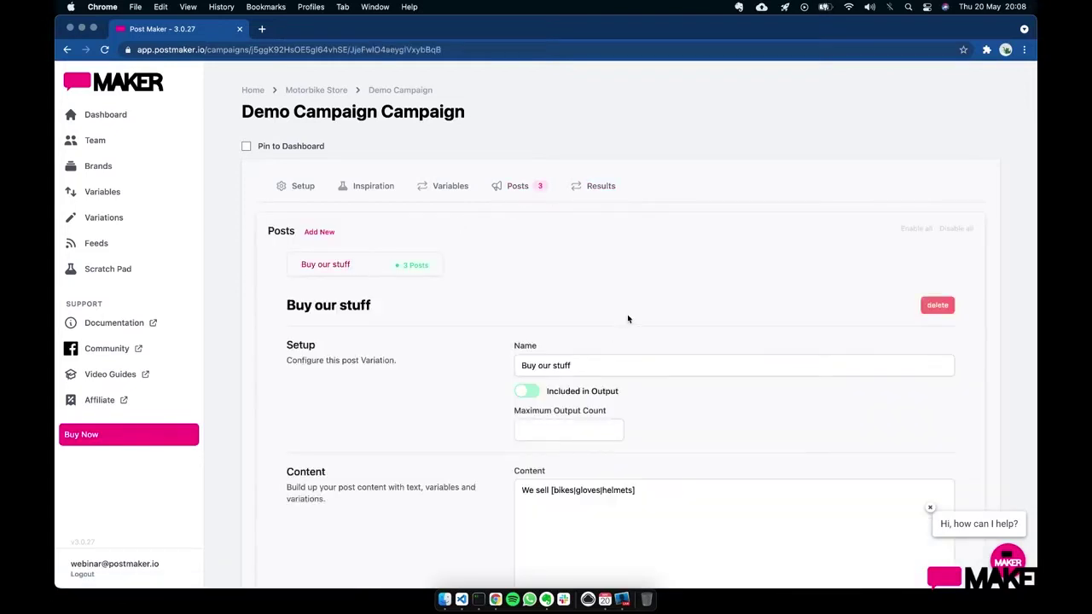
scroll(628, 354, down, 3)
scroll(628, 353, down, 2)
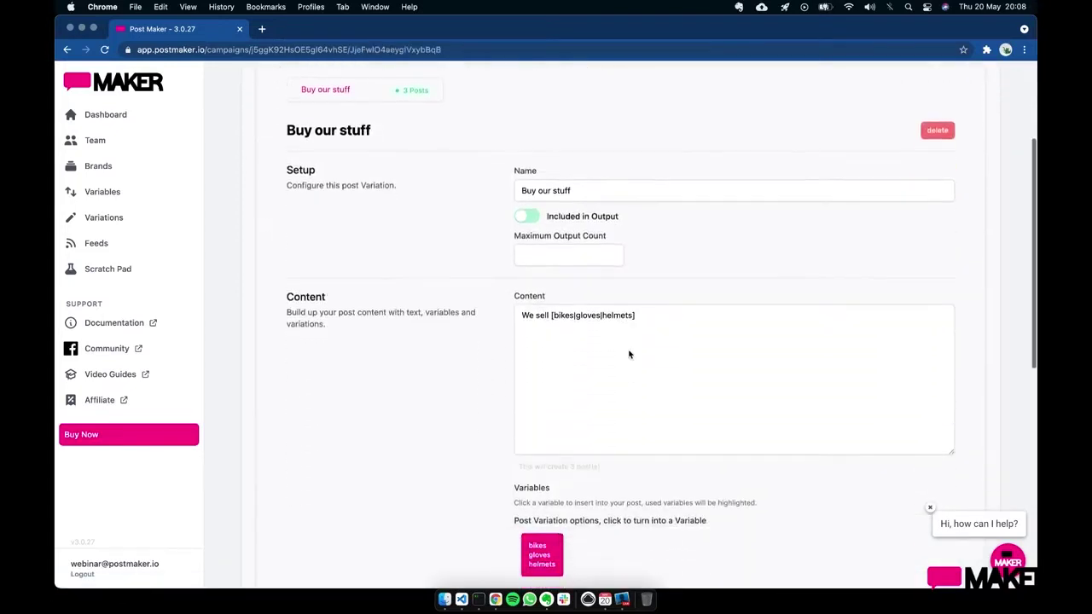
click(663, 325)
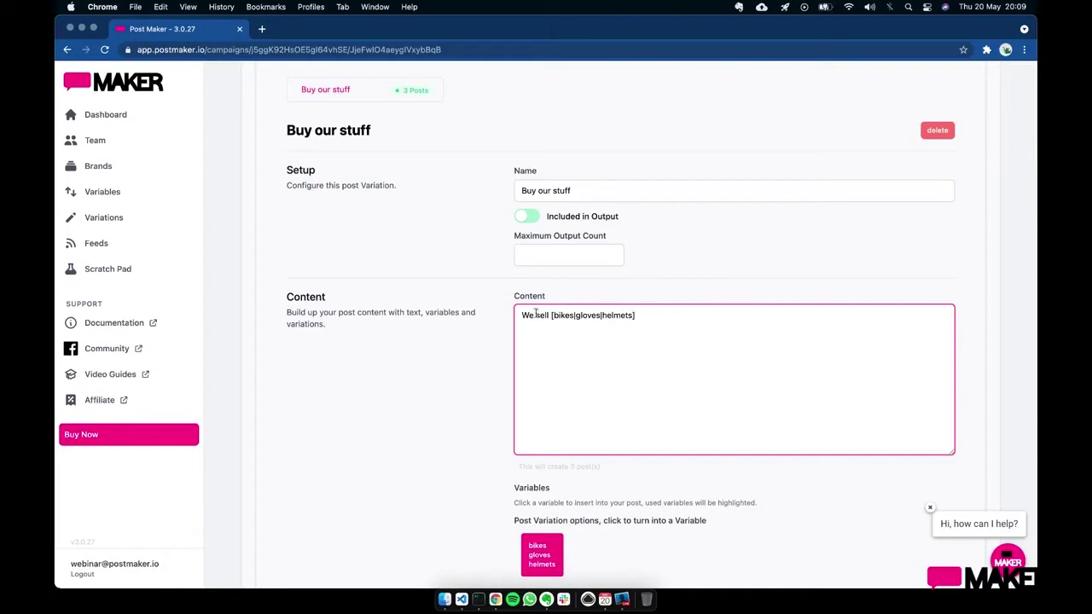
drag(550, 315, 503, 317)
text(Woou)
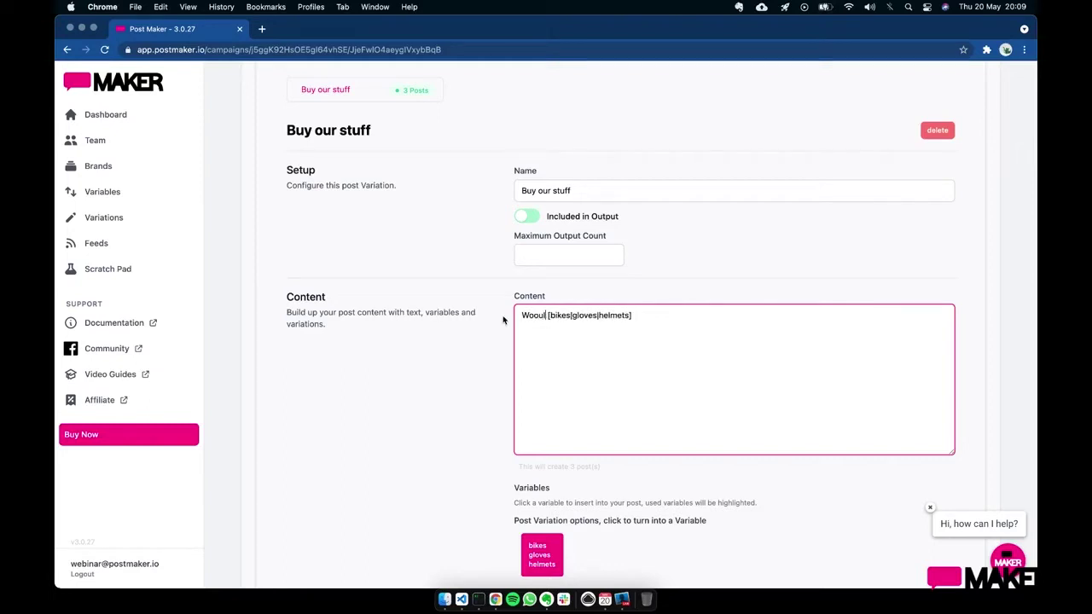
key(BackSpace)
text(uld you)
text( like to buy )
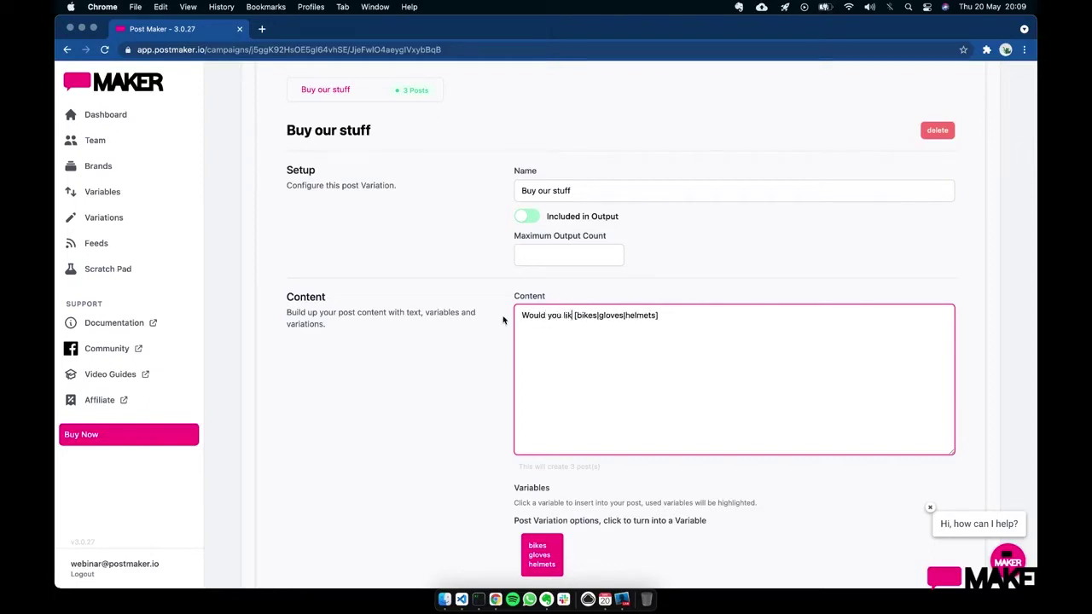
text(a)
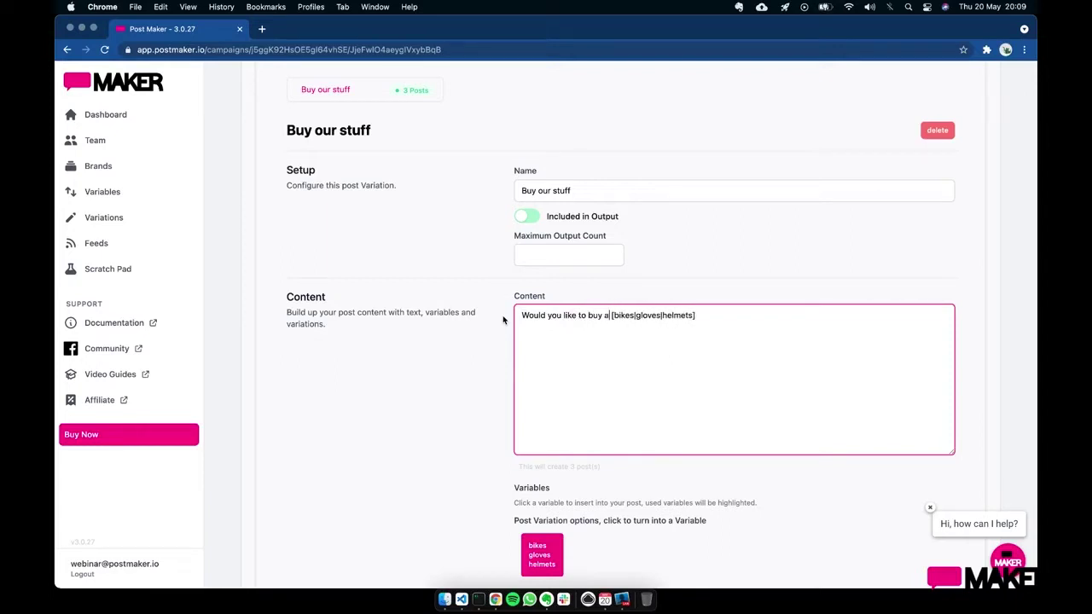
- Make the items singular and nest them as '[a [bike|glove|helmet]| an ear plug]'
key(Right)
key(Right)
key(Right)
key(Right)
key(Right)
key(Delete)
key(Right)
key(Delete)
key(Right)
key(Delete)
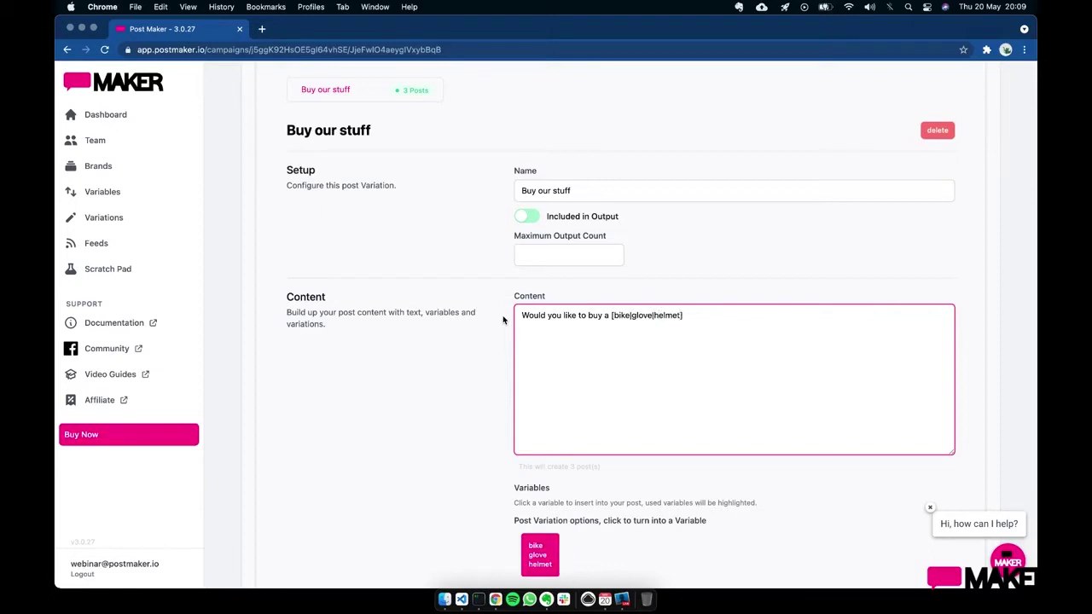
text(|ear plug)
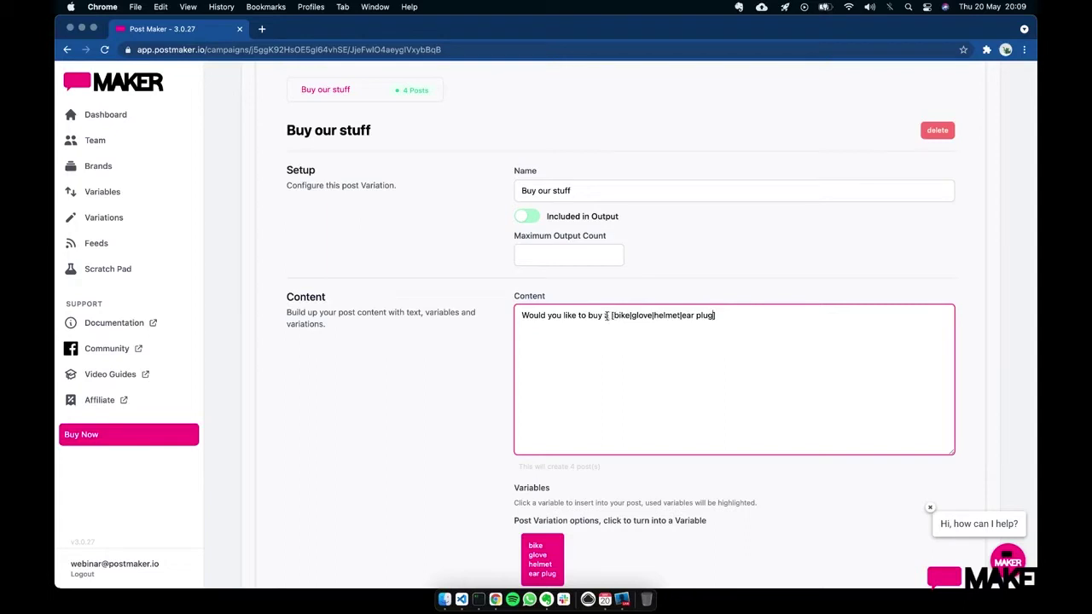
click(605, 316)
text([)
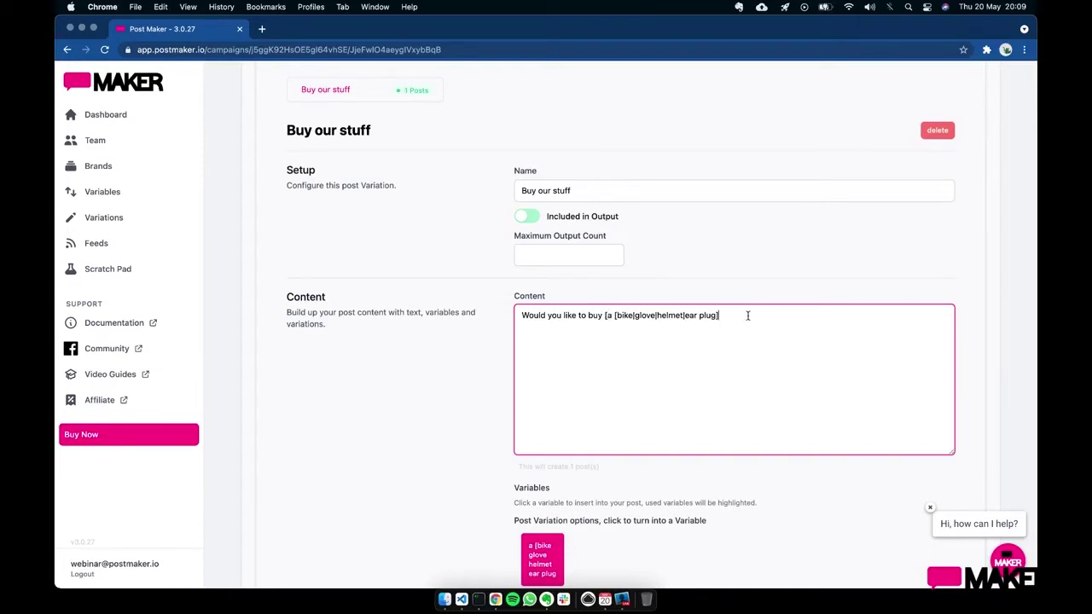
text(])
text(|an ear plug)
click(715, 317)
key(BackSpace)
key(BackSpace)
key(BackSpace)
key(BackSpace)
key(BackSpace)
key(BackSpace)
key(BackSpace)
key(BackSpace)
key(BackSpace)
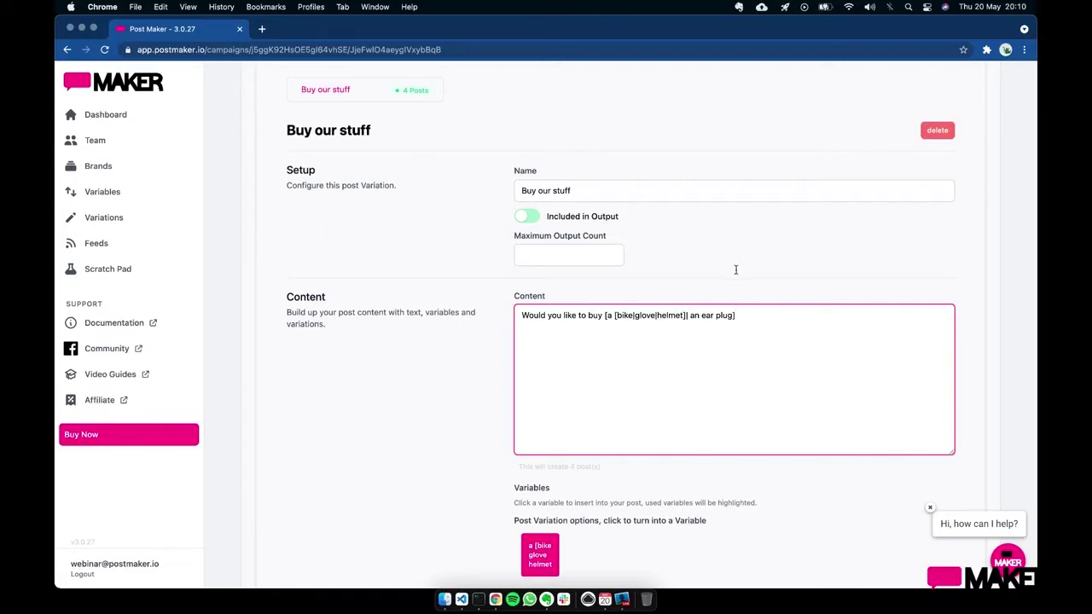
scroll(735, 270, up, 3)
- Confirm the four generated posts in Results, then reopen the Buy our stuff variation
click(595, 96)
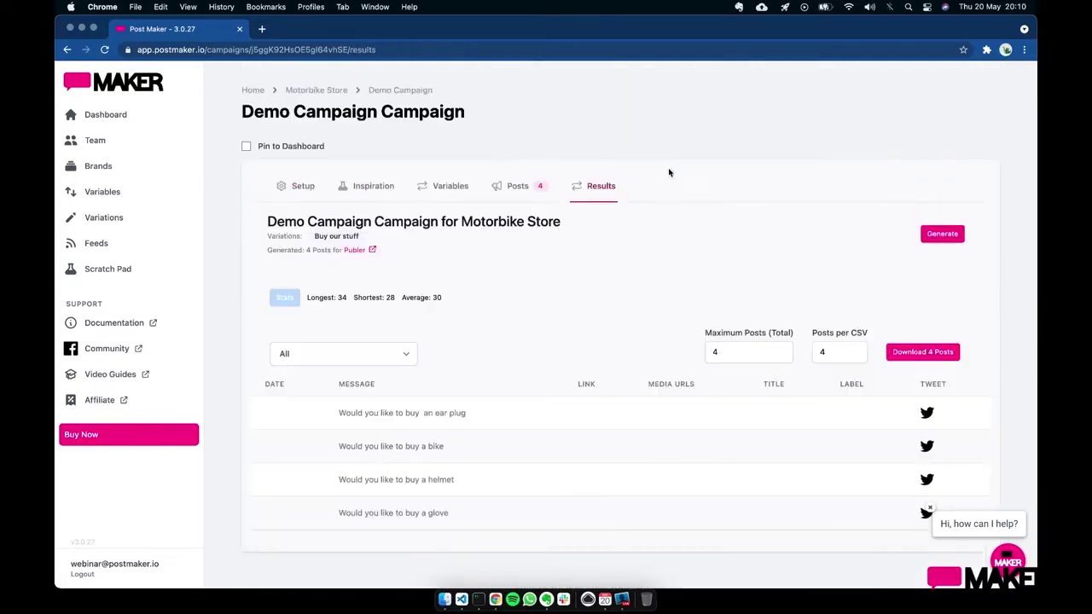
scroll(684, 271, down, 1)
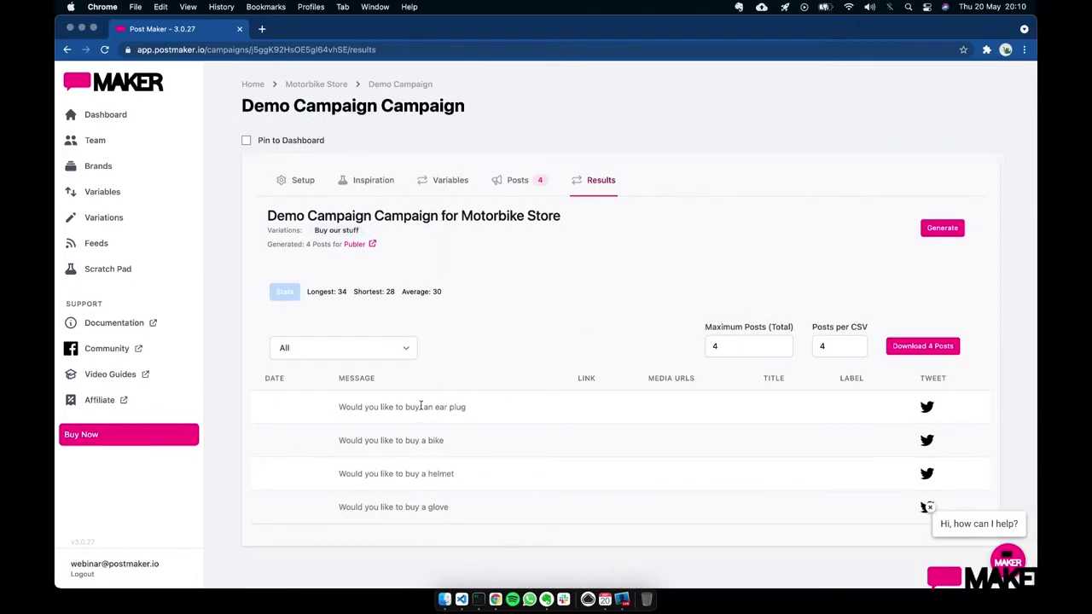
click(516, 181)
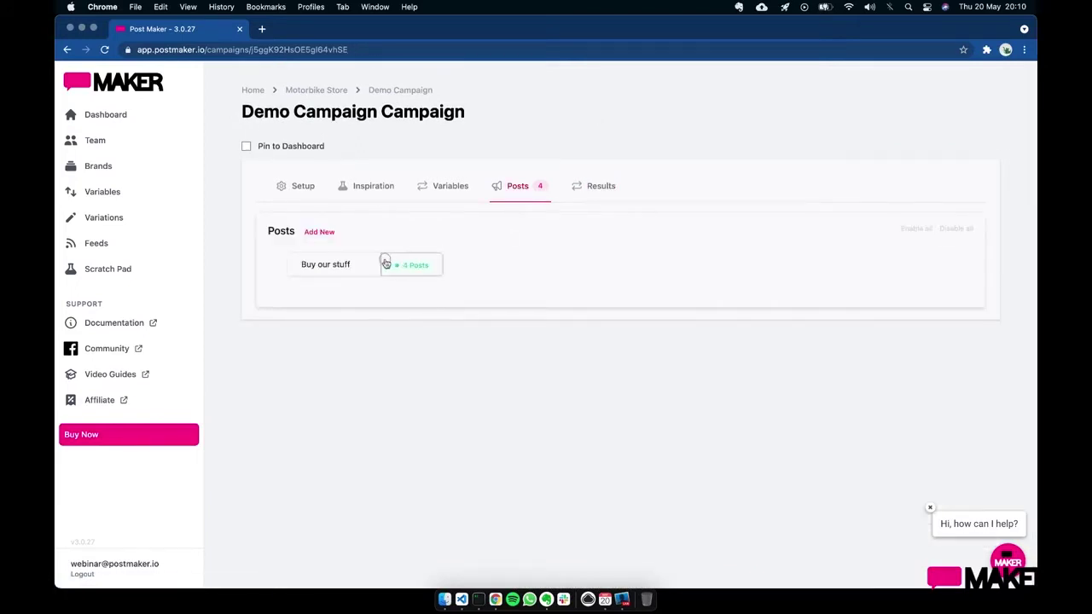
click(361, 267)
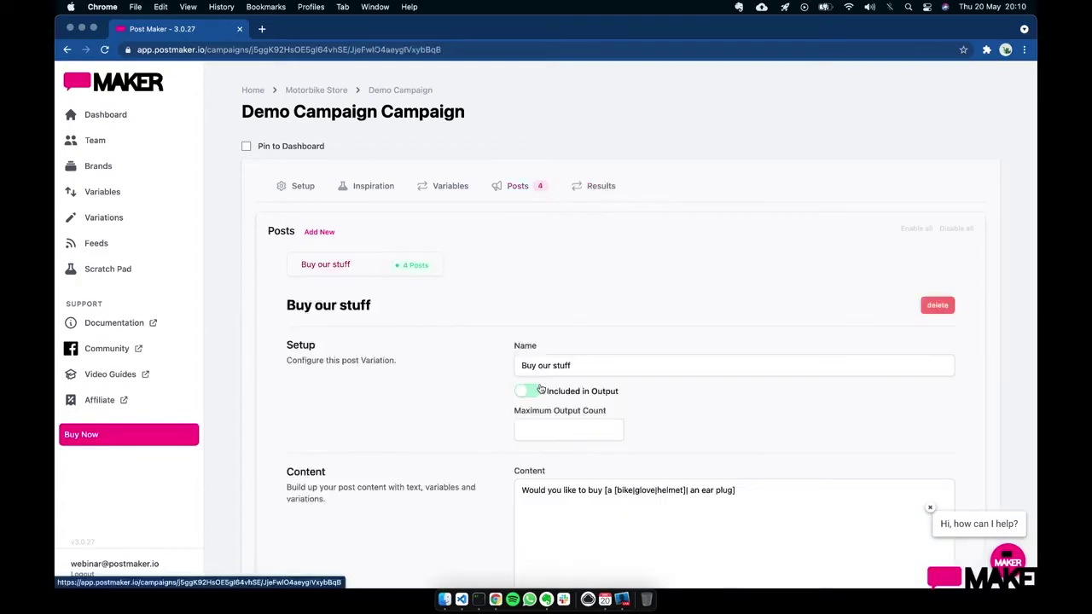
- Replace the old nested variation with 'a [Kawasaki|Honda|Suzuki|Yamaha]' after 'buy ' in the content
scroll(543, 386, down, 2)
click(692, 410)
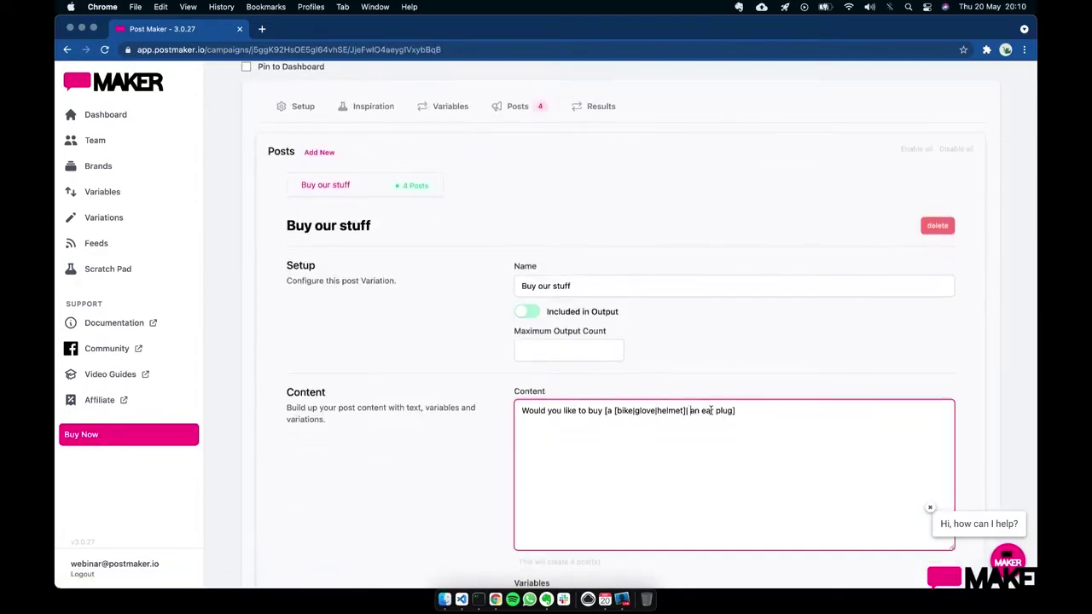
key(BackSpace)
text([|]ice pick)
scroll(734, 444, down, 3)
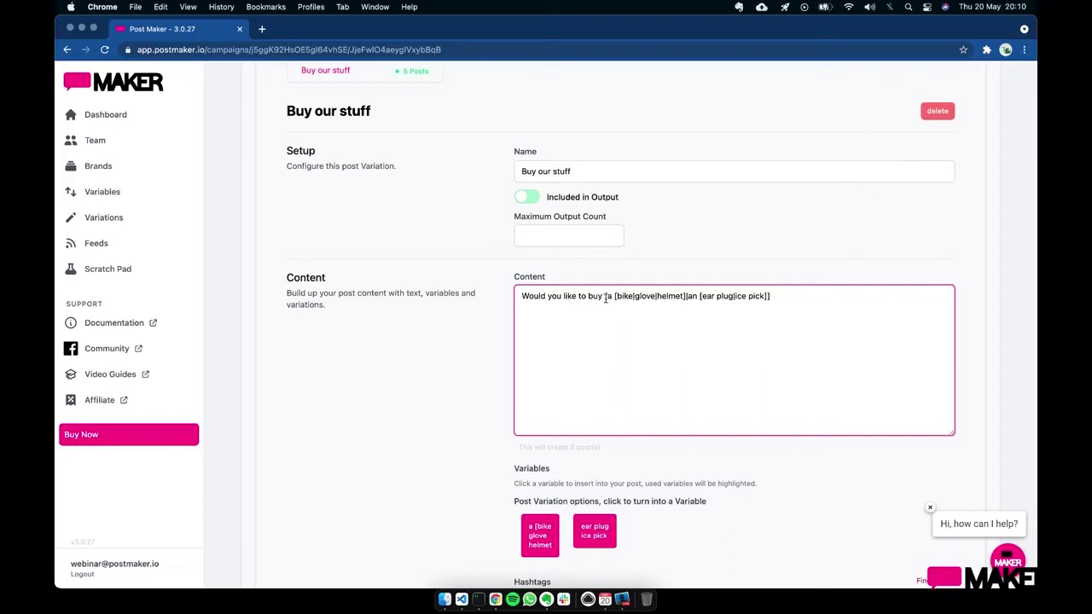
drag(604, 296, 807, 294)
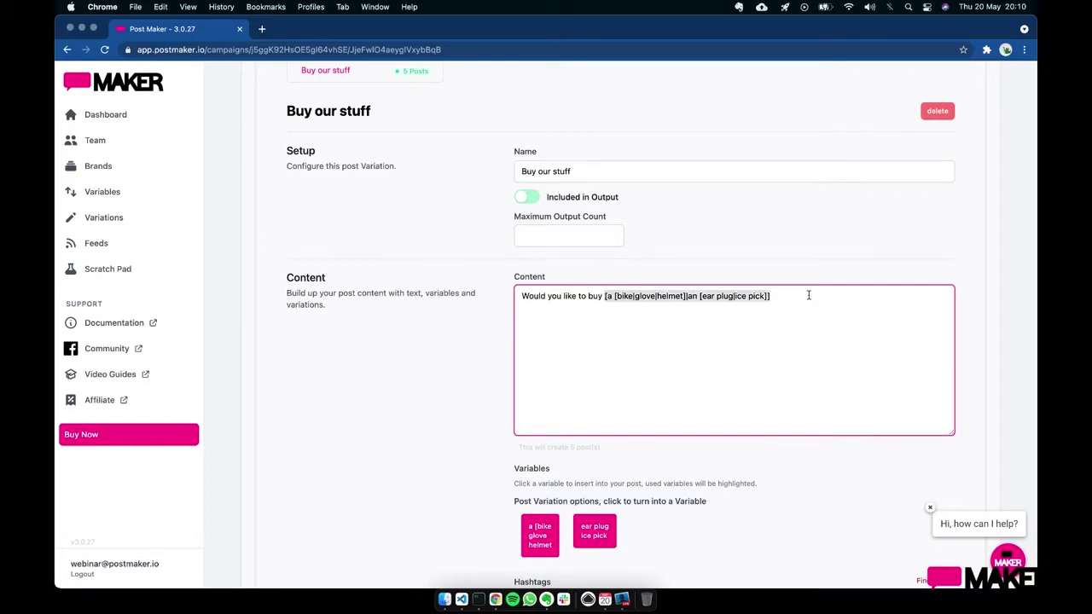
key(BackSpace)
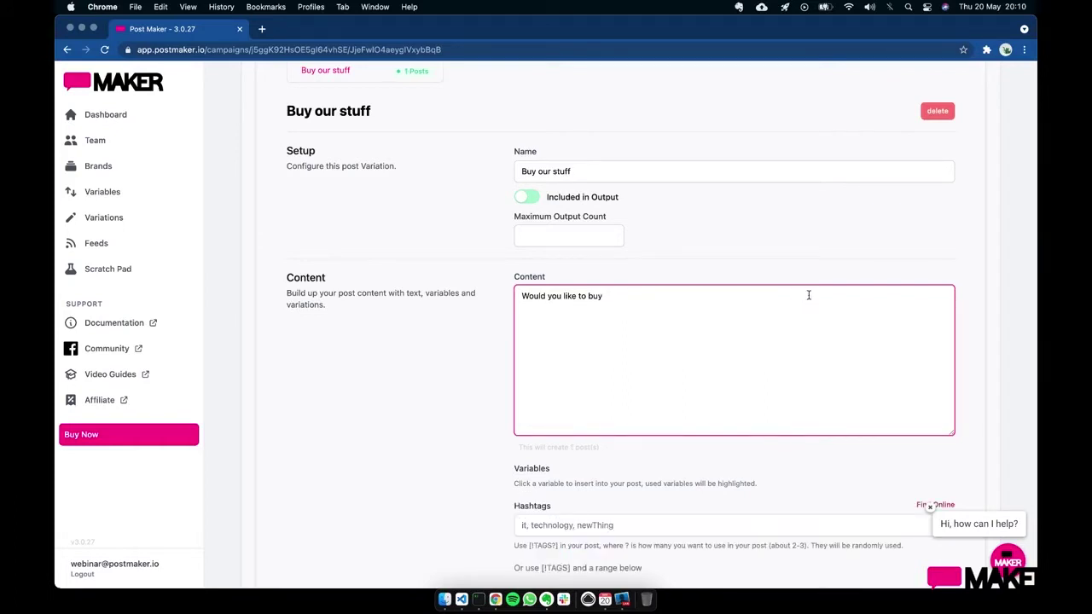
text(a [Kawasaki|)
key(BackSpace)
text(|Honda|Suzuki)
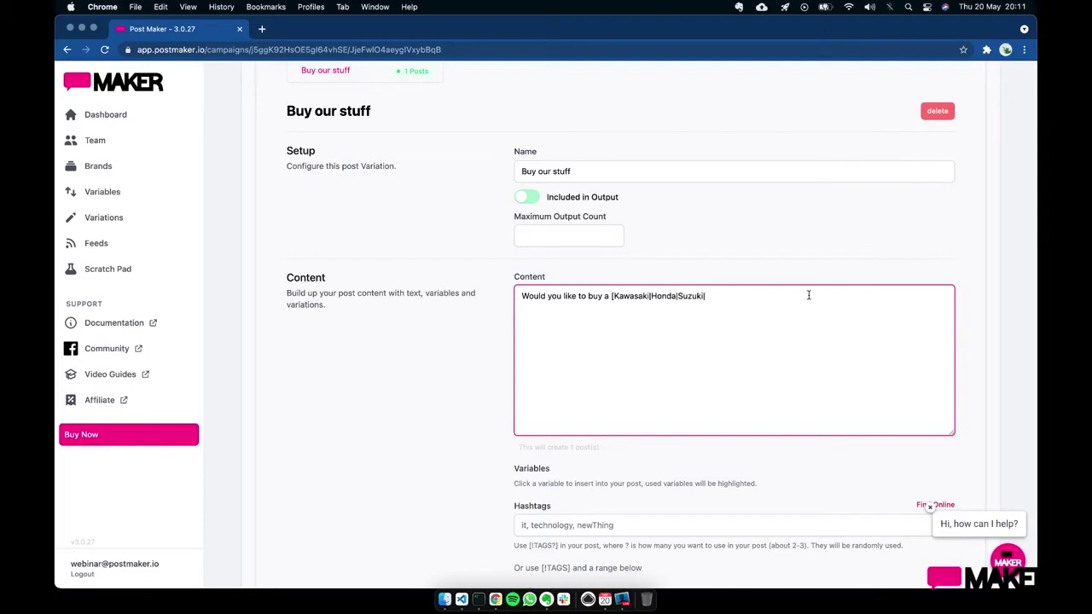
text(|Yamaha])
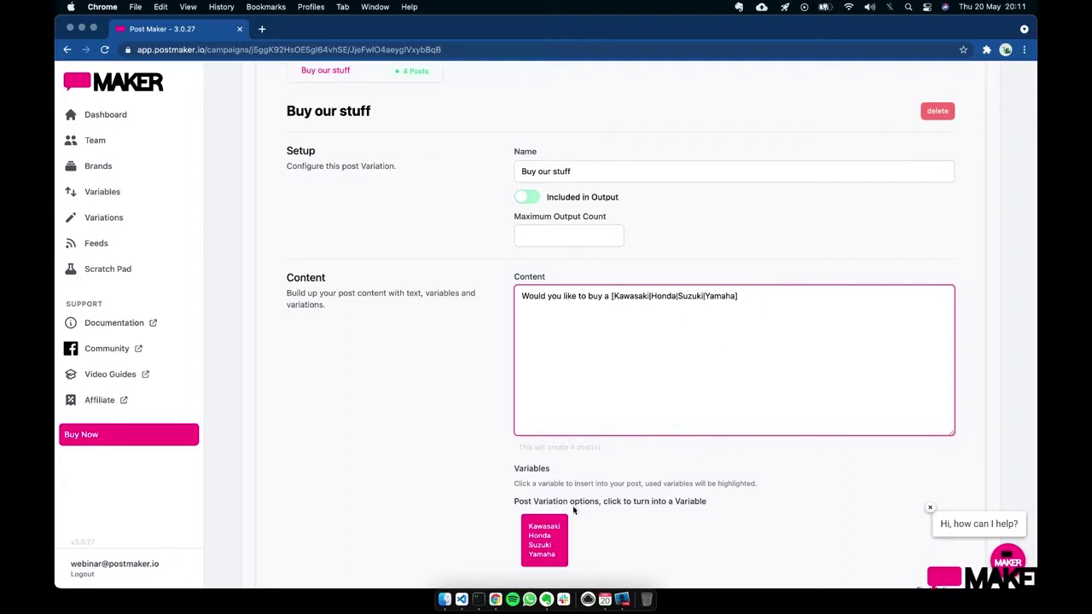
- Turn the bike-brand variation into a variable named Bikes
click(547, 549)
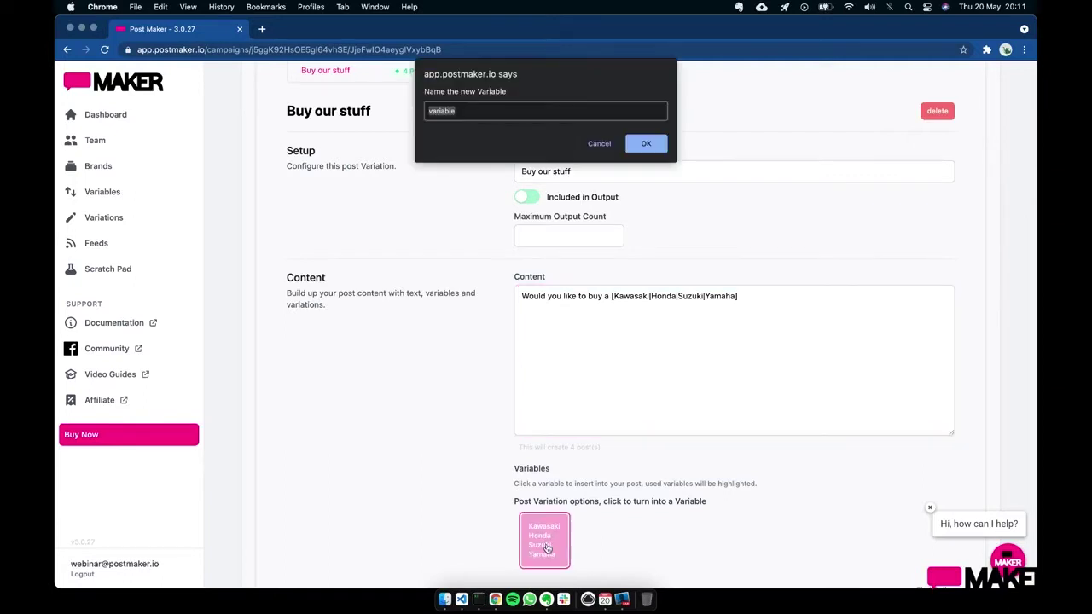
text(Bikes)
click(632, 144)
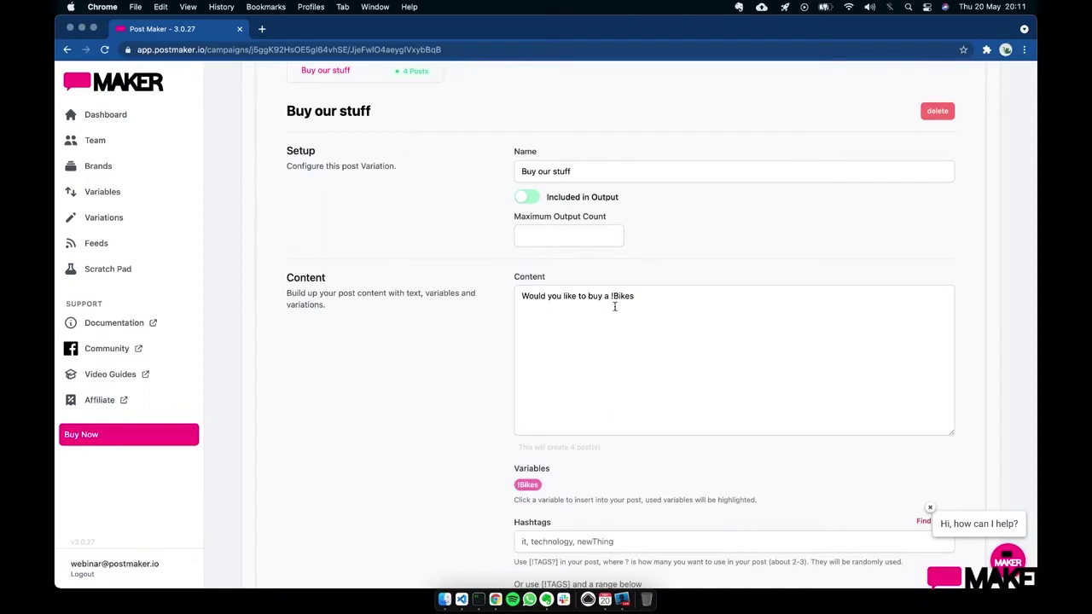
drag(609, 296, 637, 296)
click(638, 297)
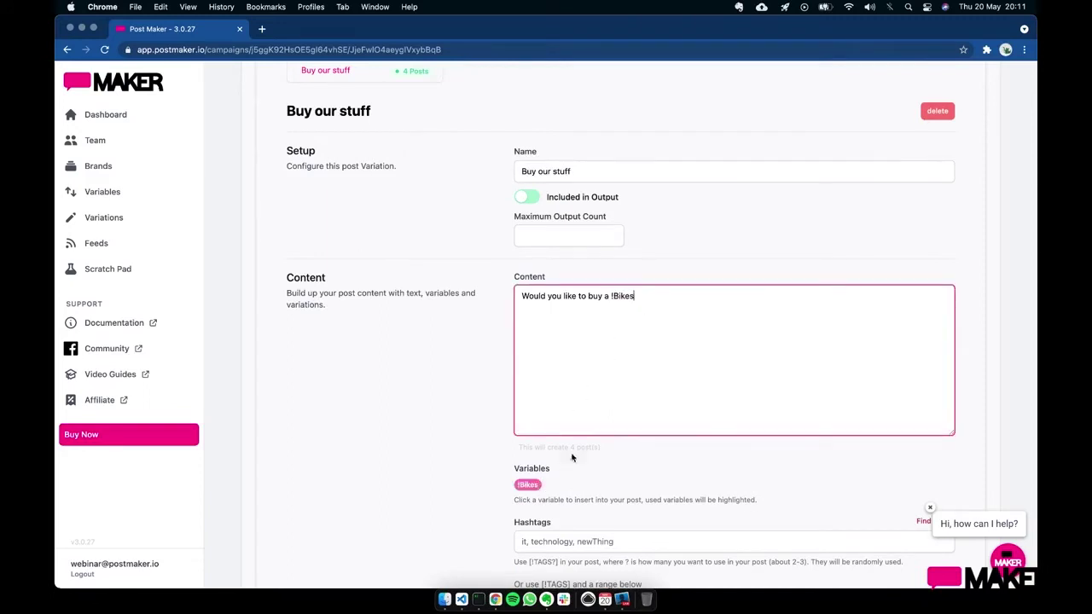
- Review the four generated bike posts in Results, then return to the Posts list
scroll(648, 383, up, 5)
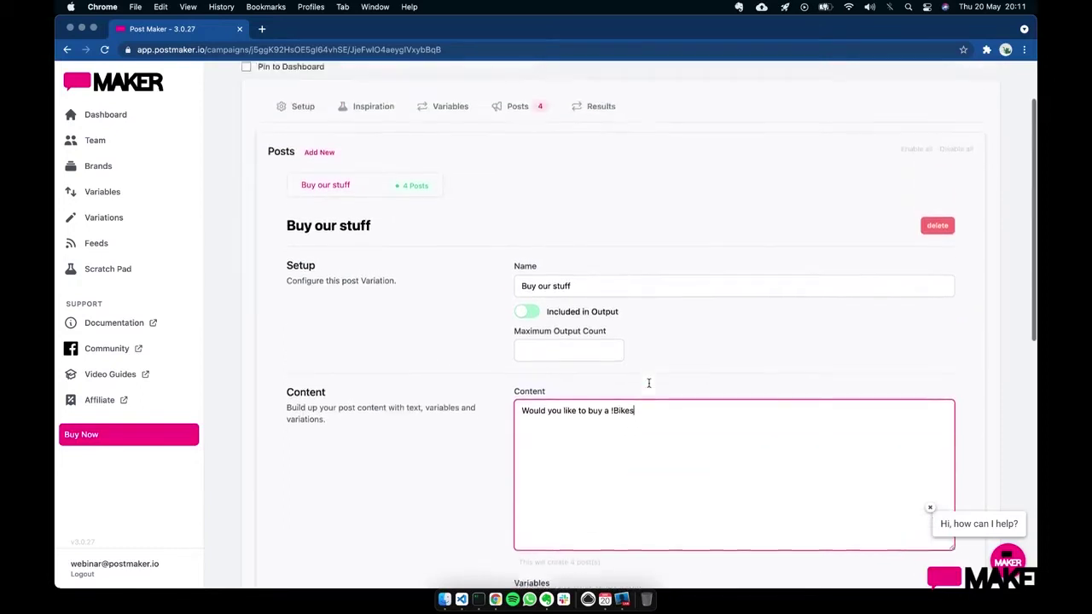
click(603, 113)
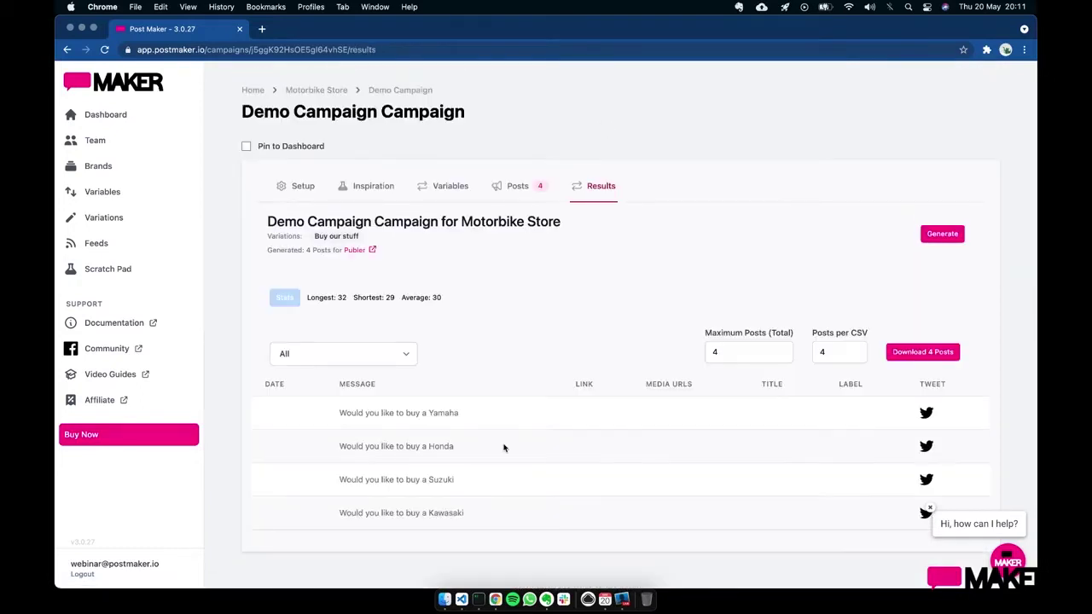
scroll(505, 446, down, 1)
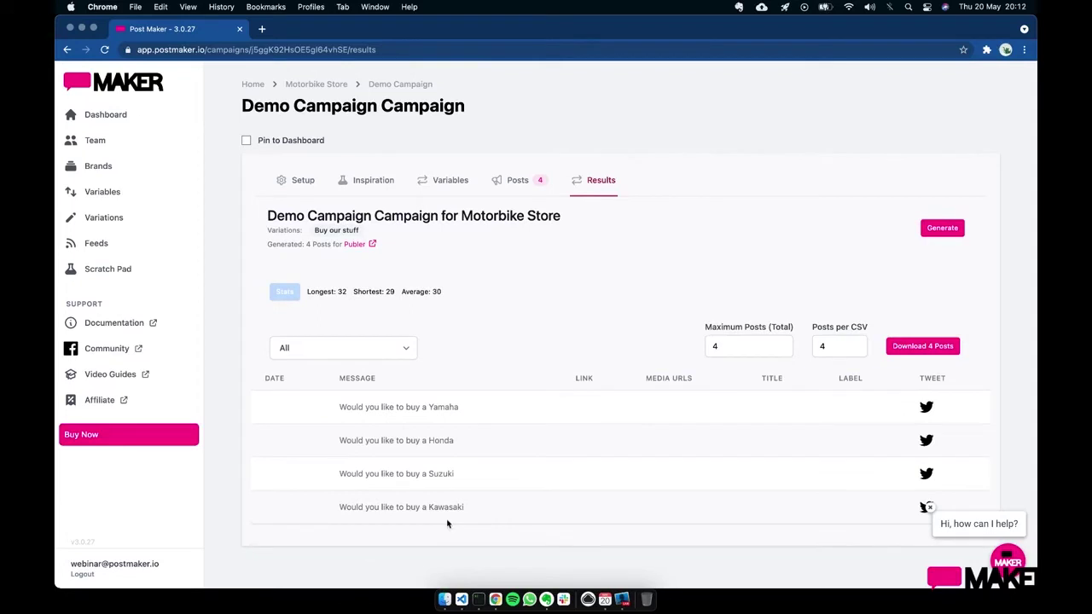
click(516, 189)
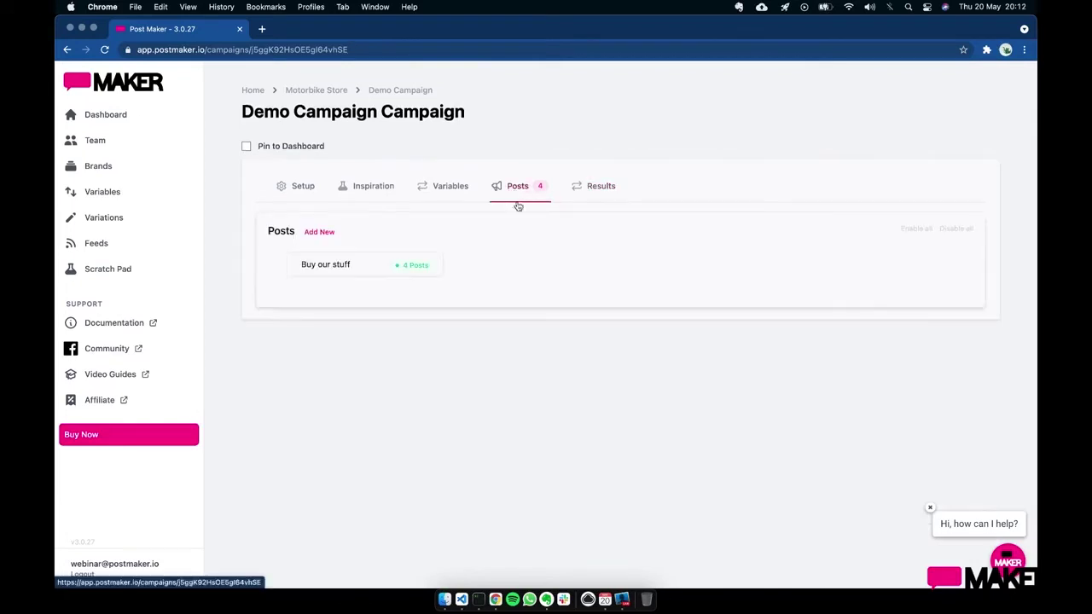
- Open Buy our stuff and replace the end of !Bikes using the !Bikes variable chip
click(371, 273)
scroll(650, 380, down, 3)
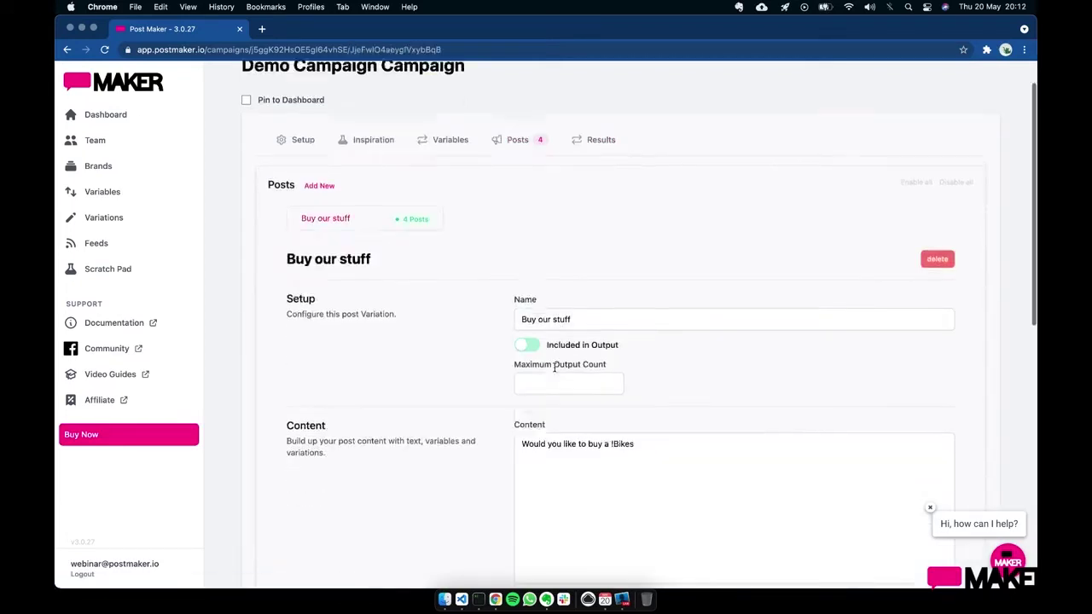
click(664, 377)
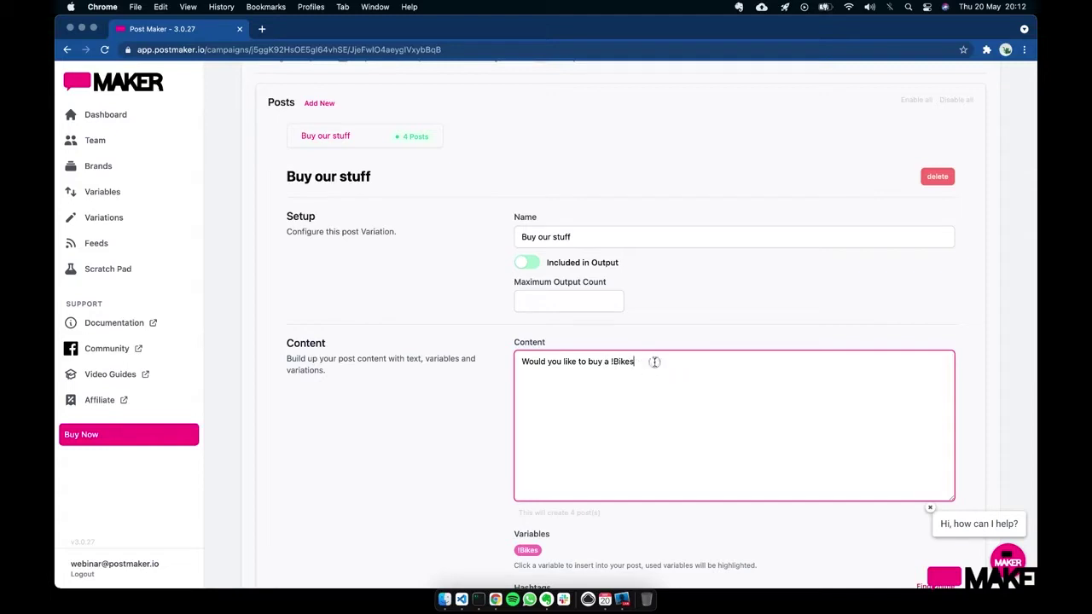
key(BackSpace)
key(BackSpace)
click(529, 550)
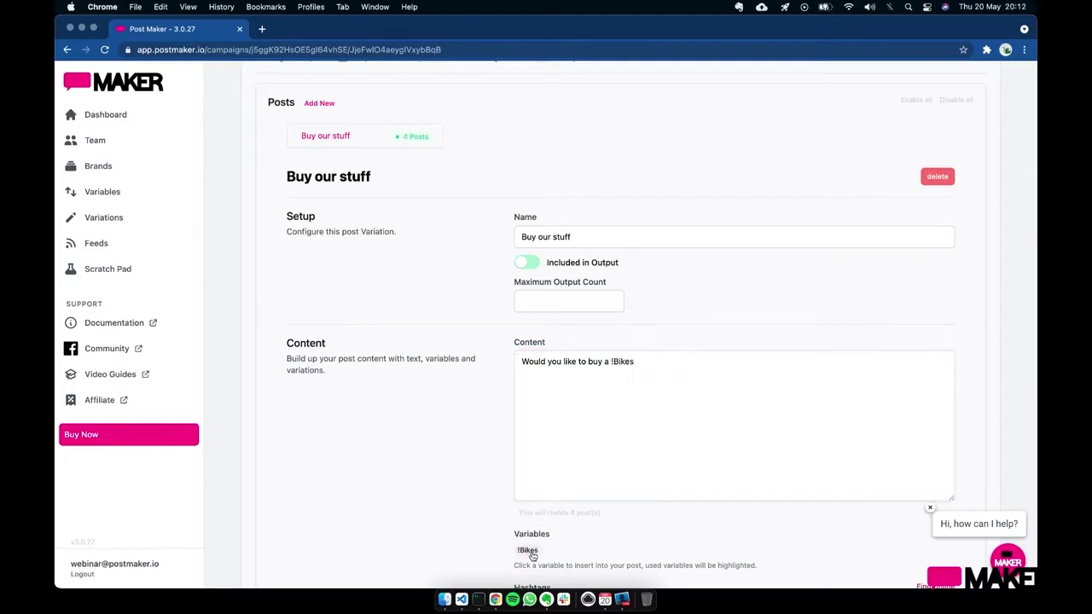
- Delete the !Bikes text and re-insert the !Bikes variable after 'buy a'
scroll(680, 409, down, 2)
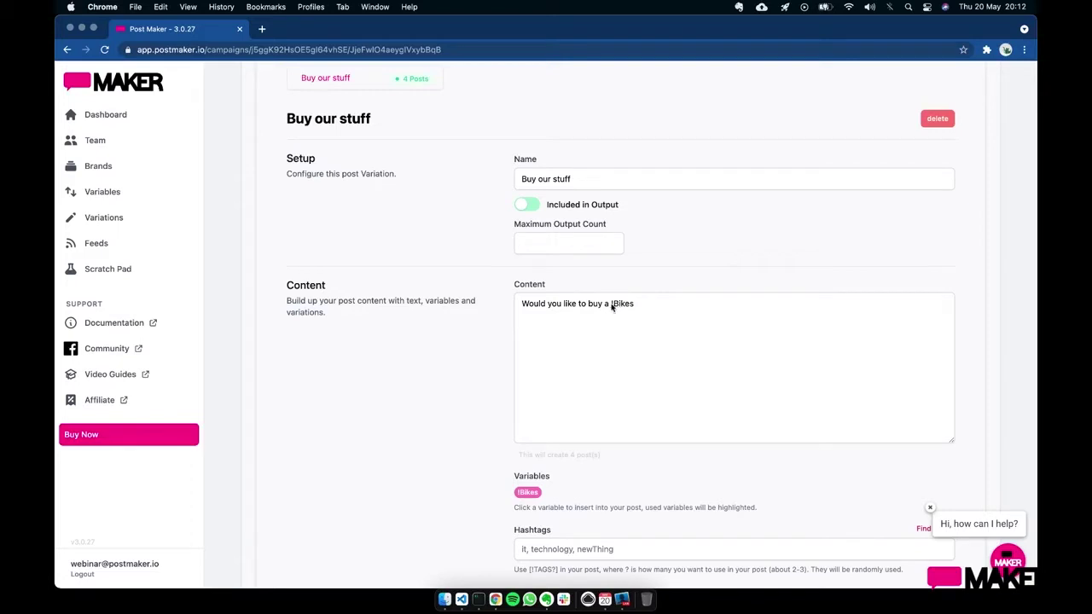
drag(609, 305, 685, 303)
key(BackSpace)
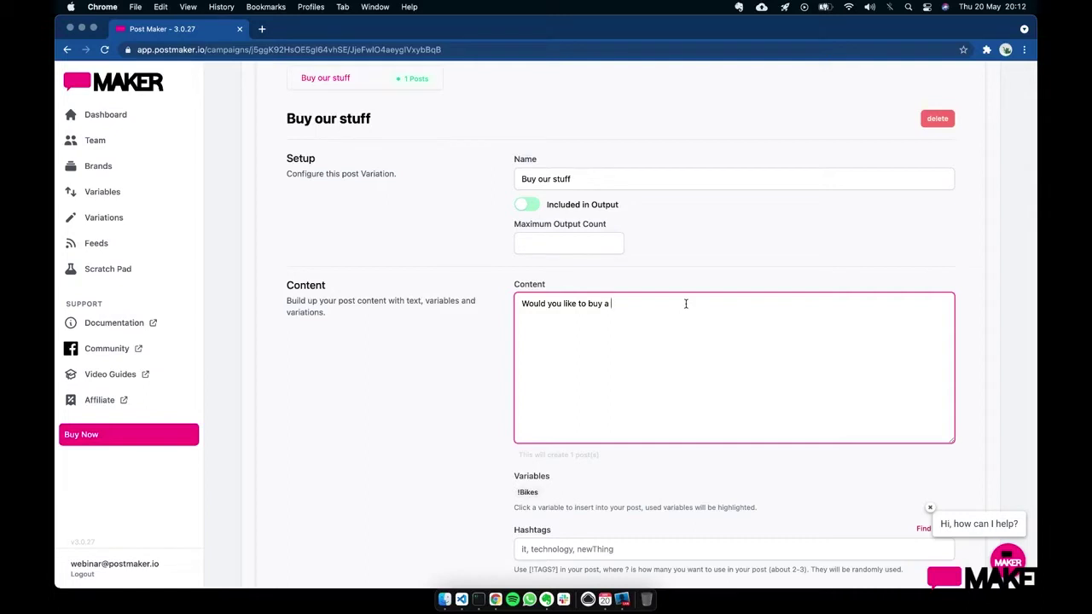
click(435, 224)
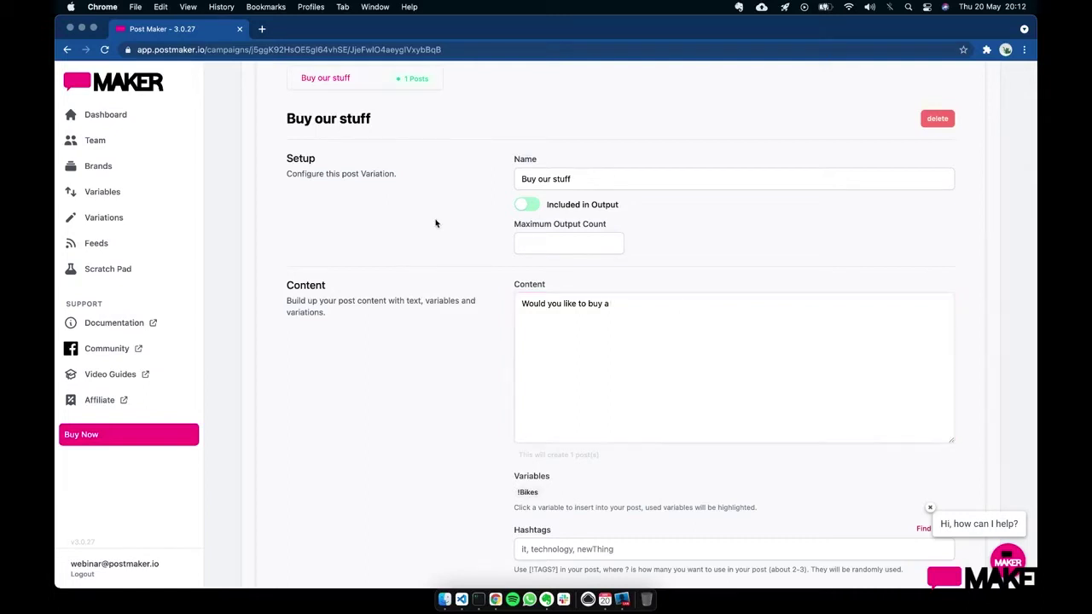
click(667, 308)
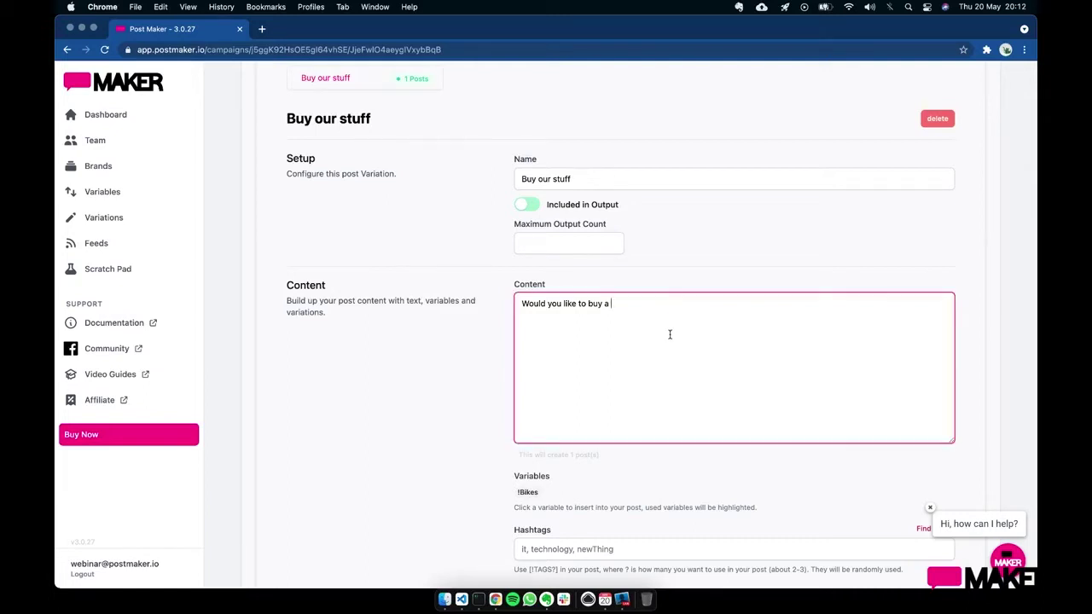
scroll(670, 334, down, 4)
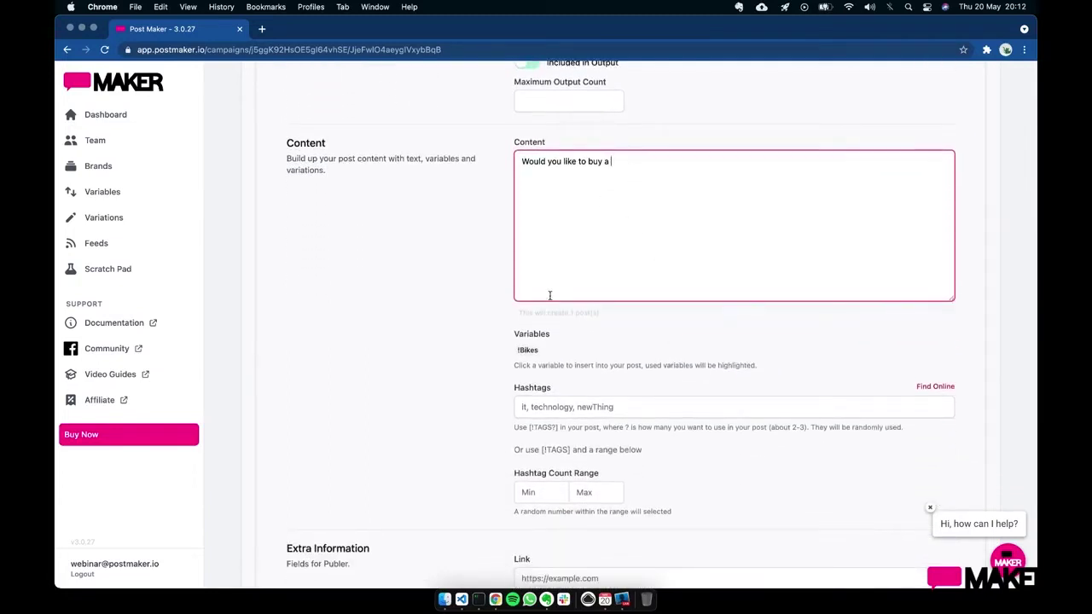
click(527, 350)
click(646, 163)
- Go to the hashtags field, then add a new line after the content
click(568, 406)
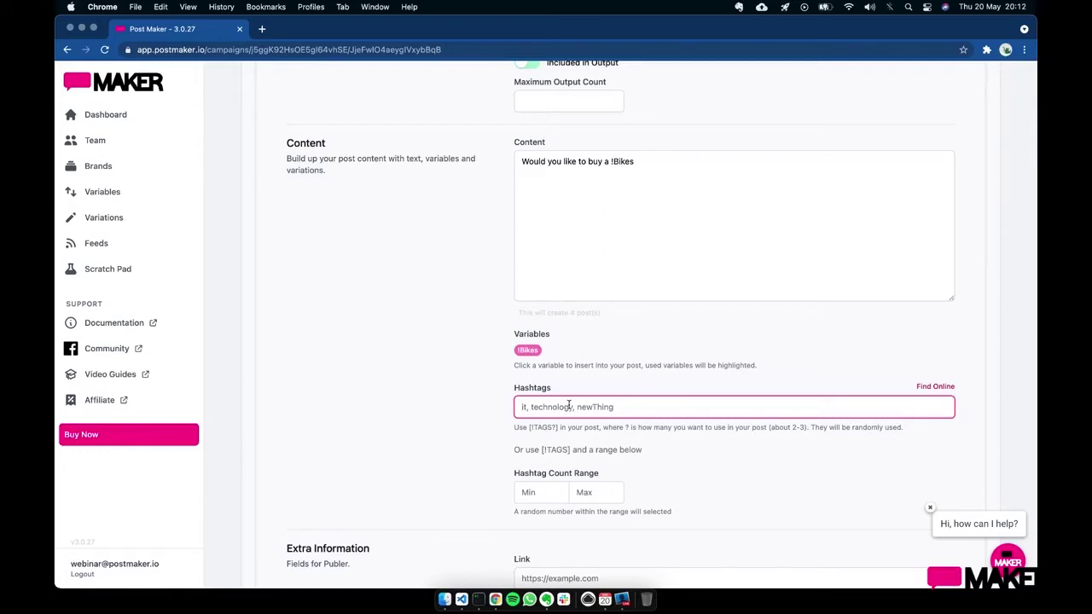
click(714, 205)
key(Return)
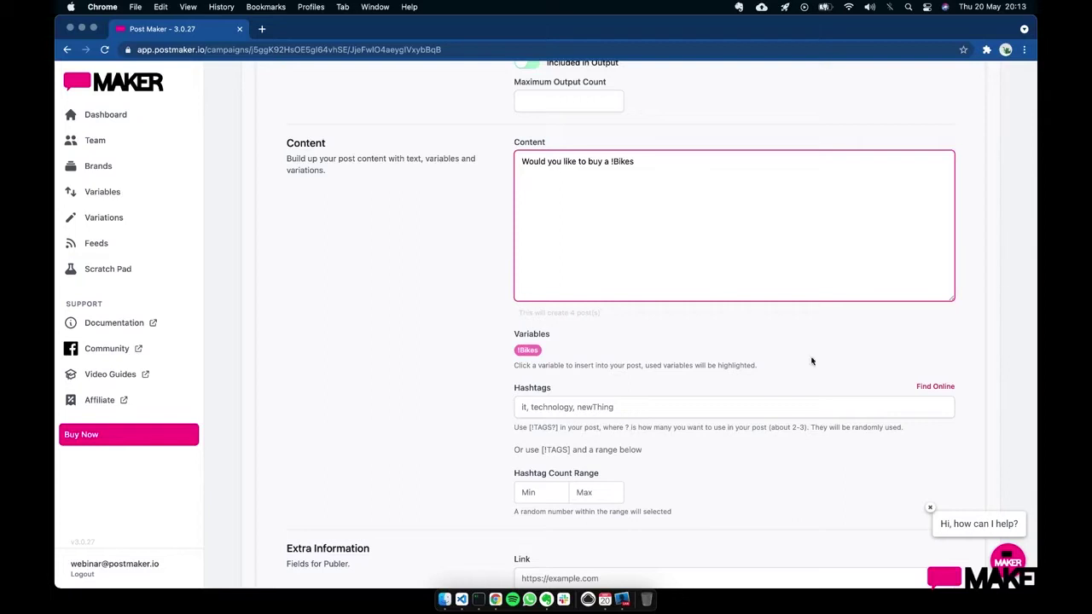
- Generate hashtags for 'motorbikes' on All Hashtag
click(934, 388)
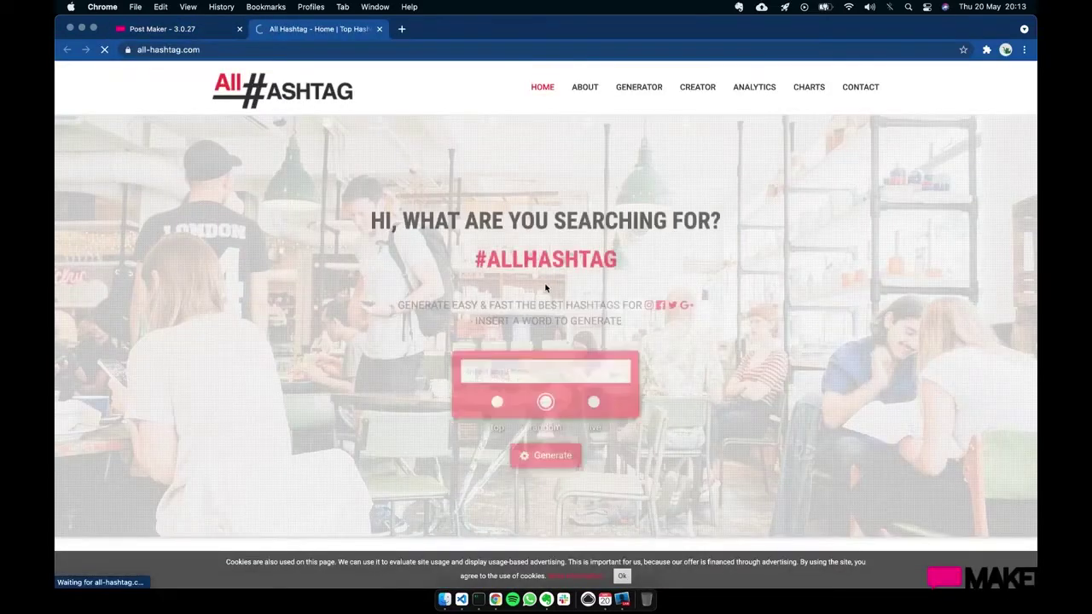
click(534, 366)
text(motorbike)
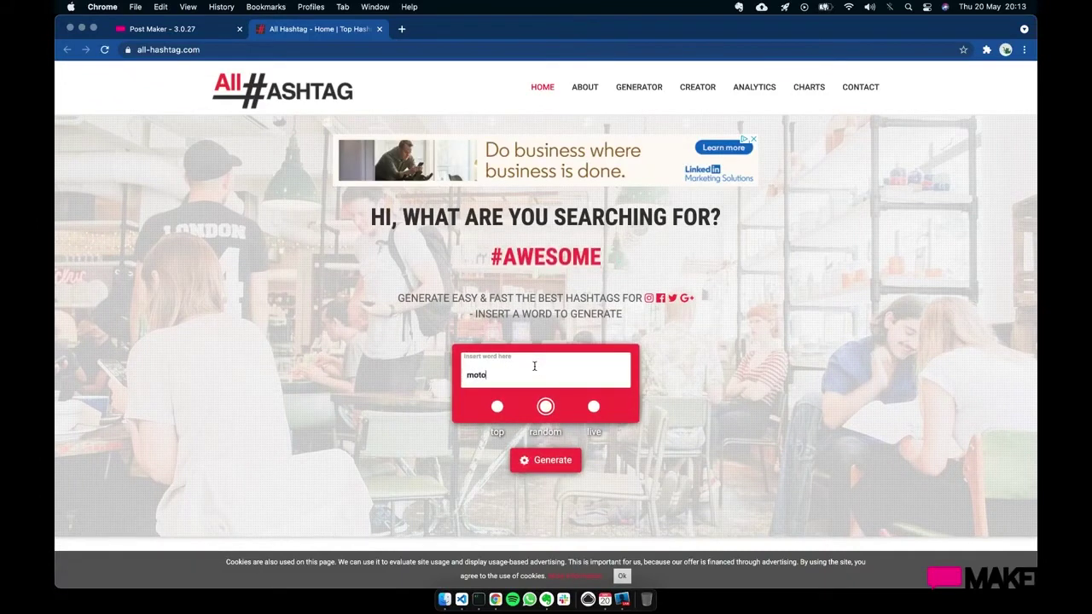
key(BackSpace)
key(BackSpace)
key(BackSpace)
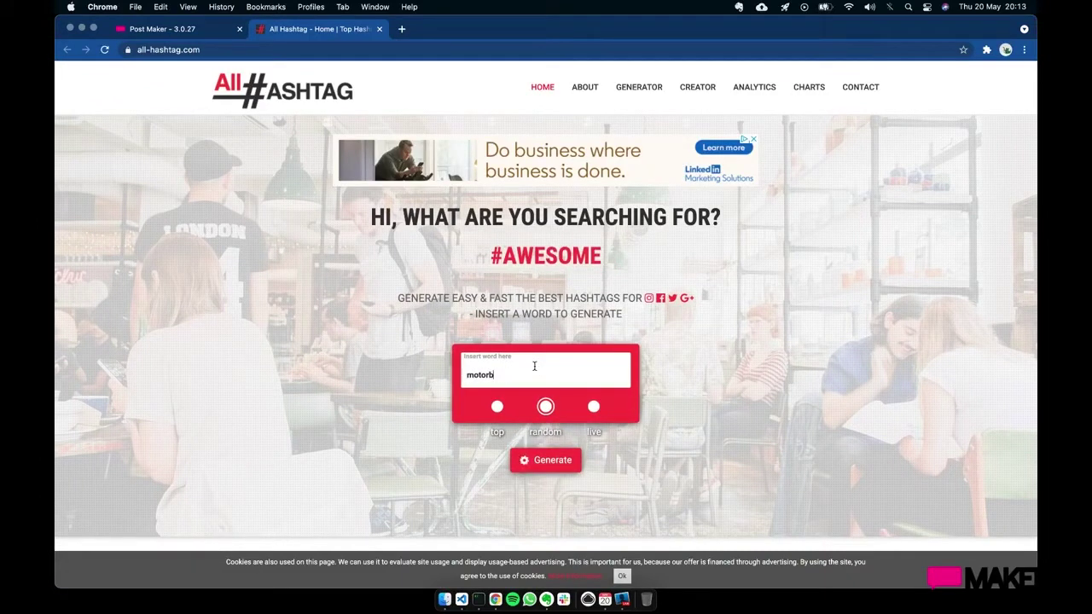
text(ikes)
click(545, 464)
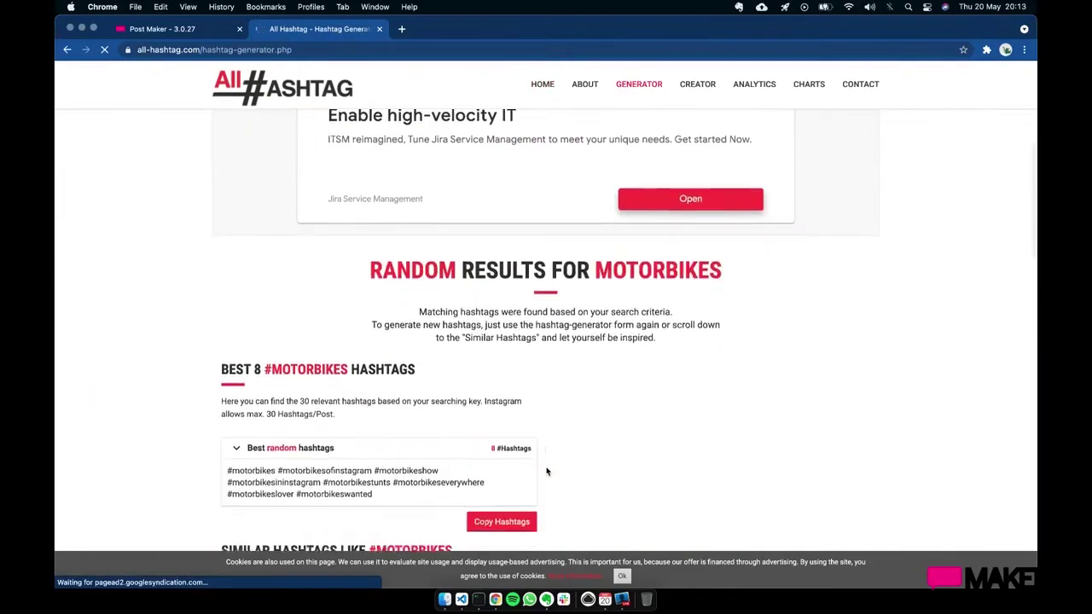
- Copy the eight best random hashtags and return to the Post Maker Hashtags field
click(205, 406)
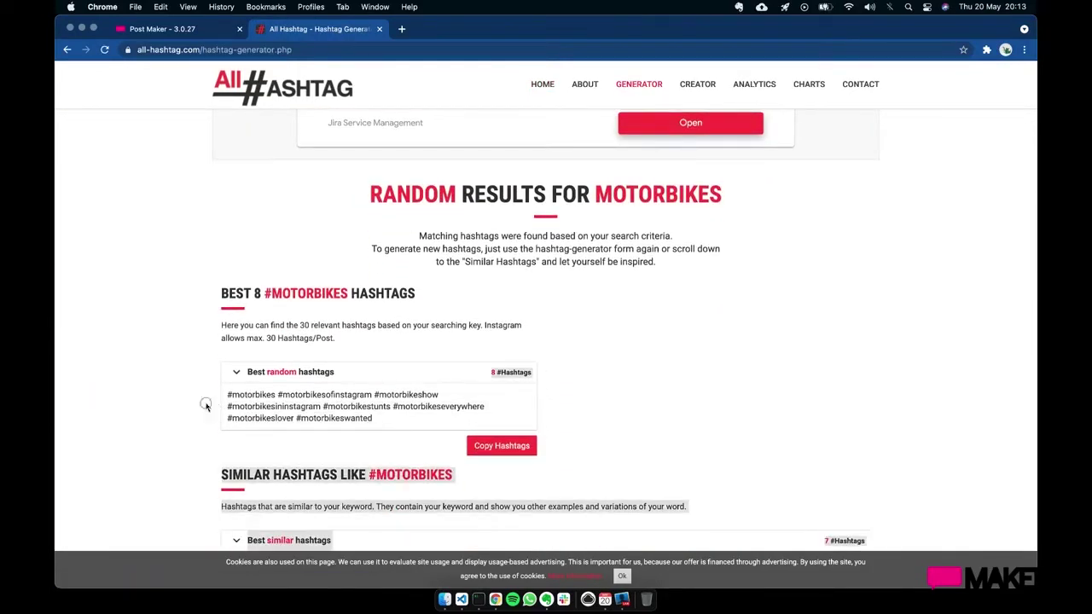
click(218, 399)
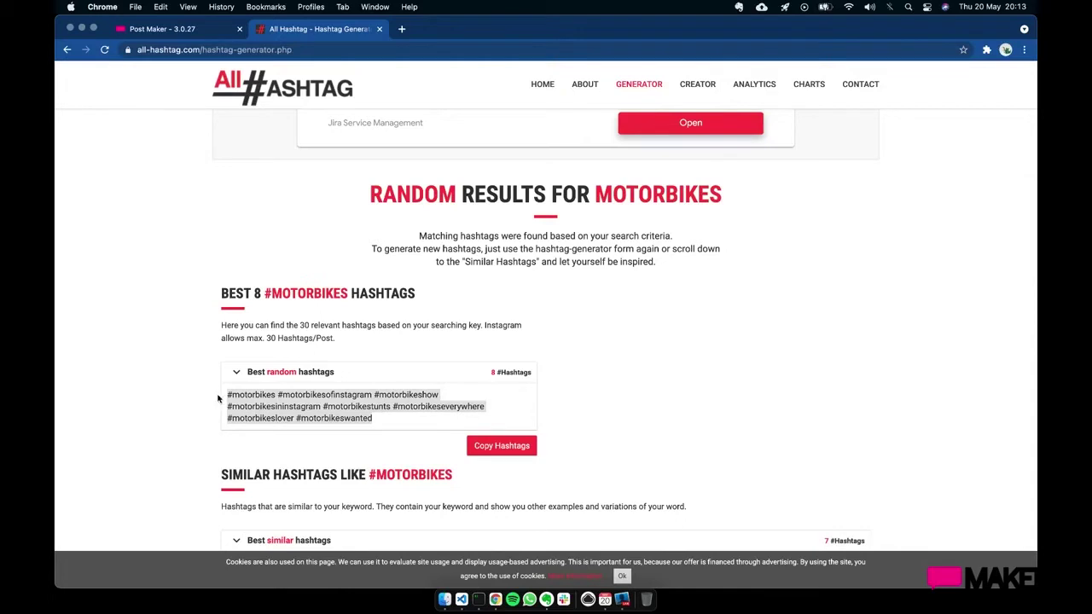
click(198, 31)
click(571, 406)
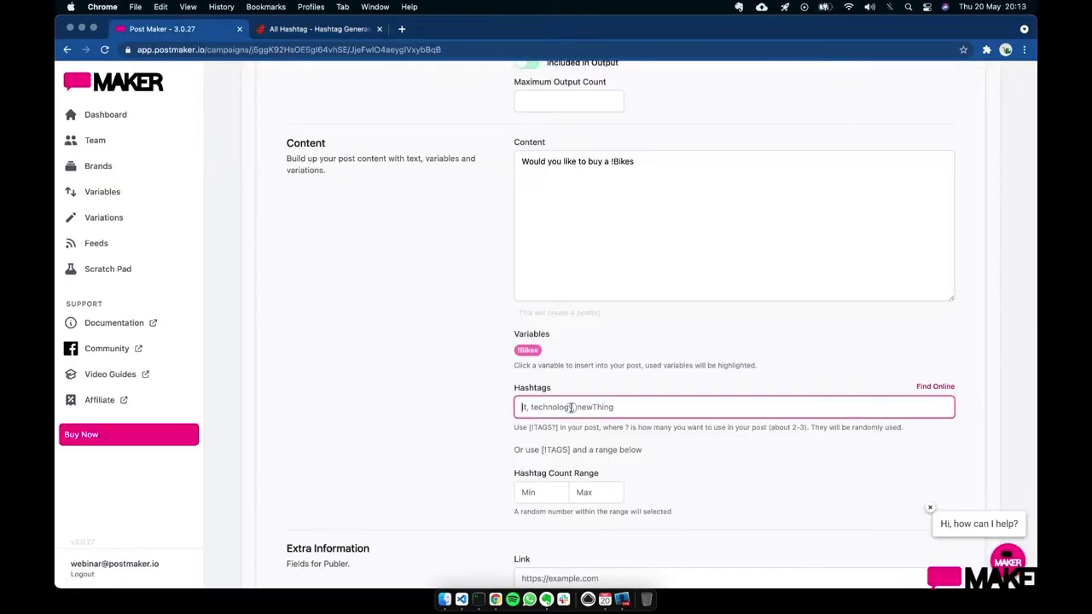
- Paste the motorbike hashtags into Hashtags and add [!TAGS1] on the content's second line
key(super+v)
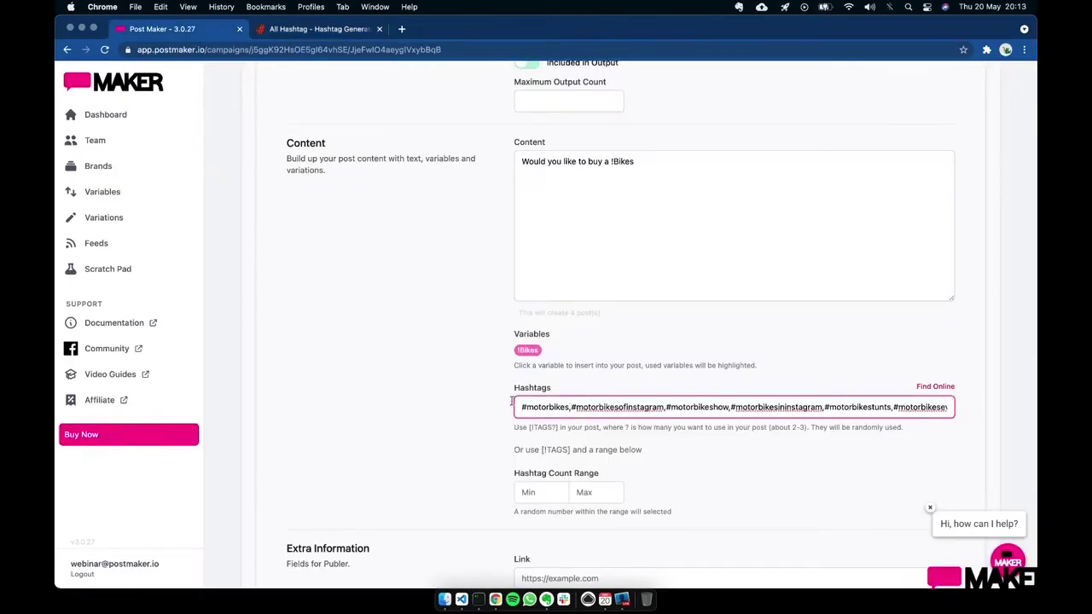
click(815, 276)
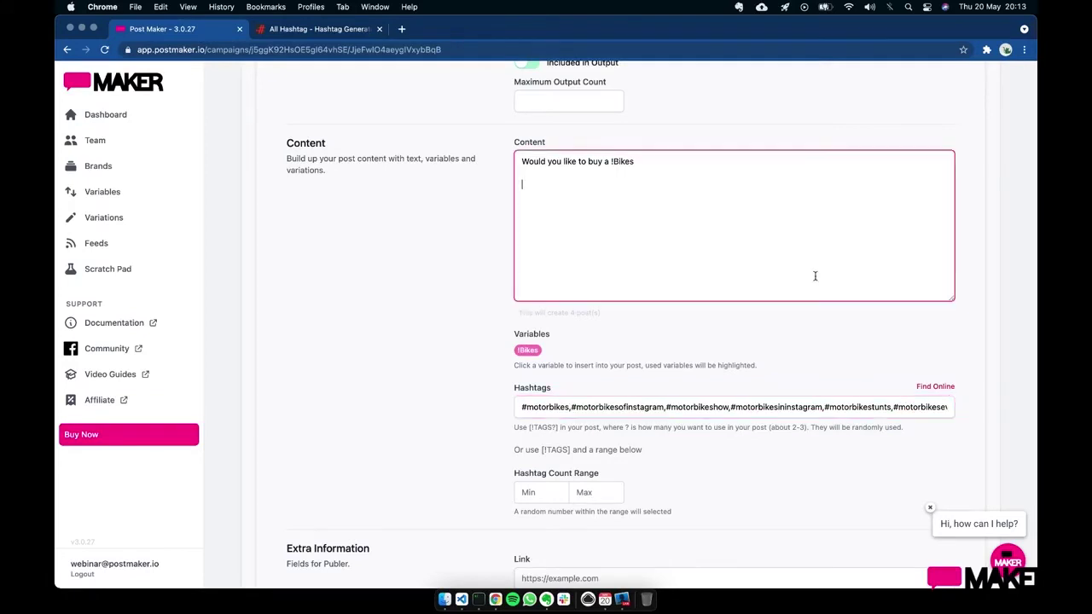
scroll(814, 275, up, 2)
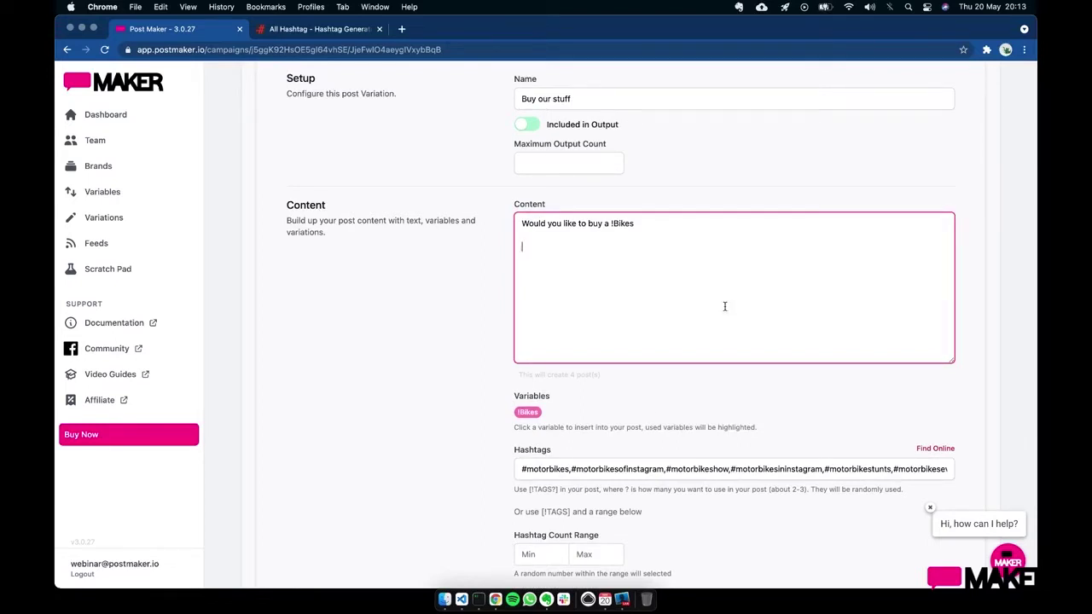
text([])
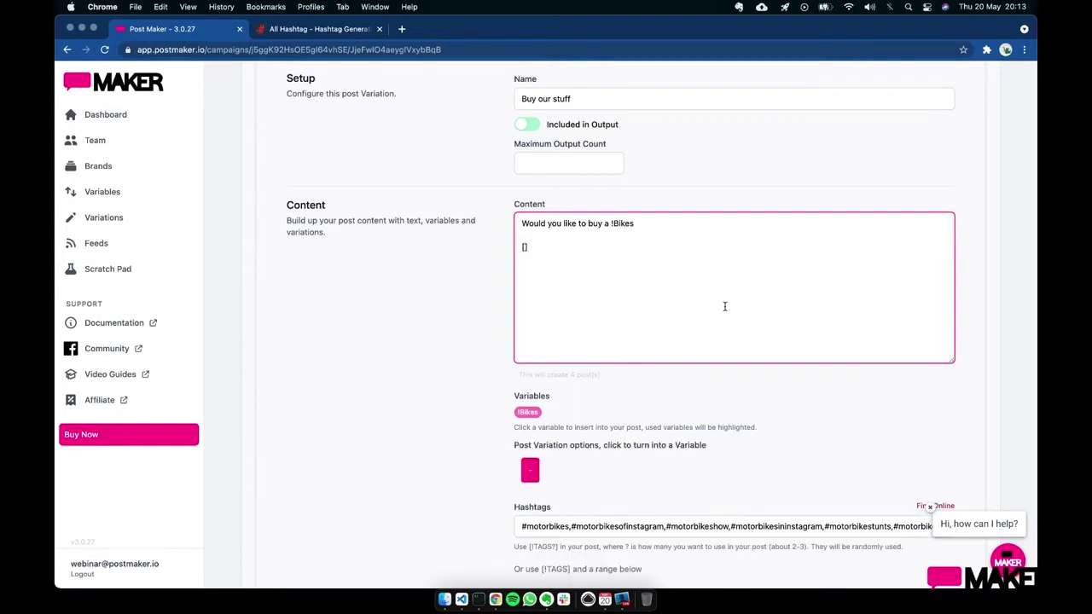
text(!TAGS)
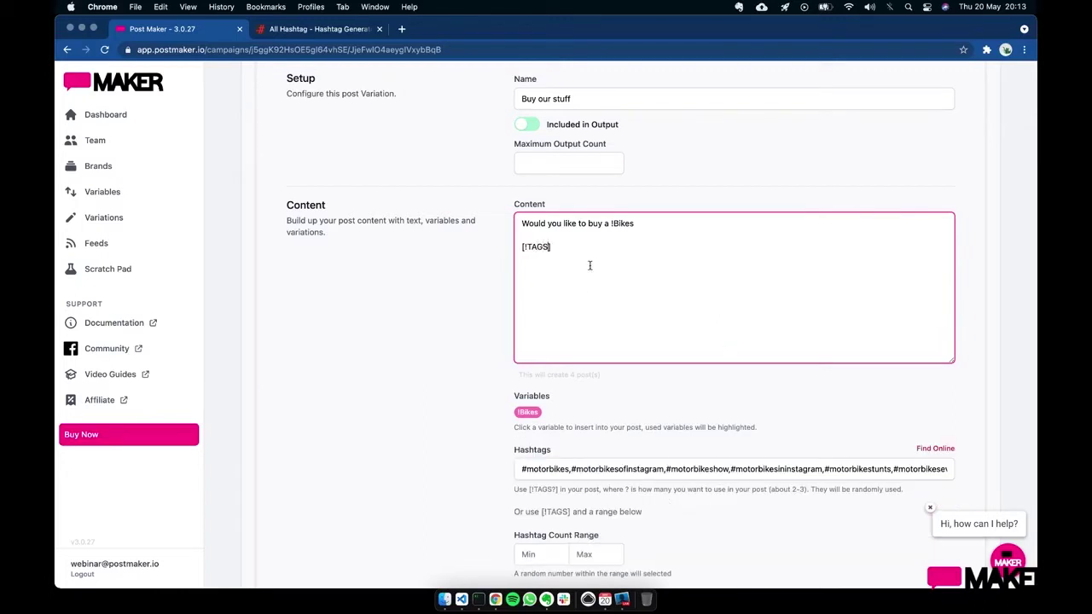
text(1)
scroll(723, 249, up, 5)
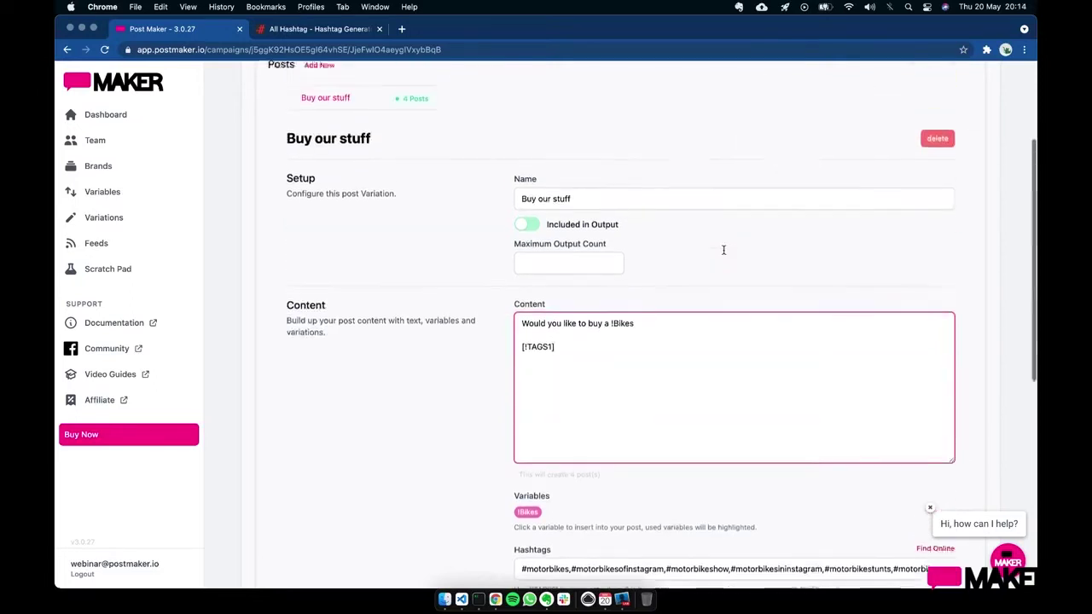
- Regenerate the four bike posts four times in Results, then return to the Posts list
click(601, 106)
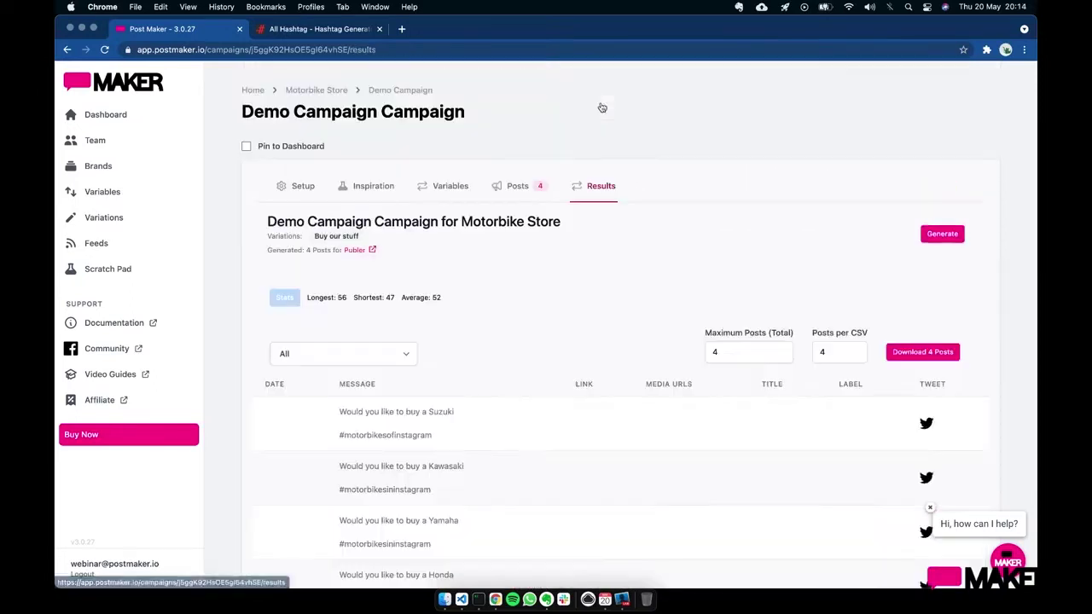
scroll(574, 383, down, 2)
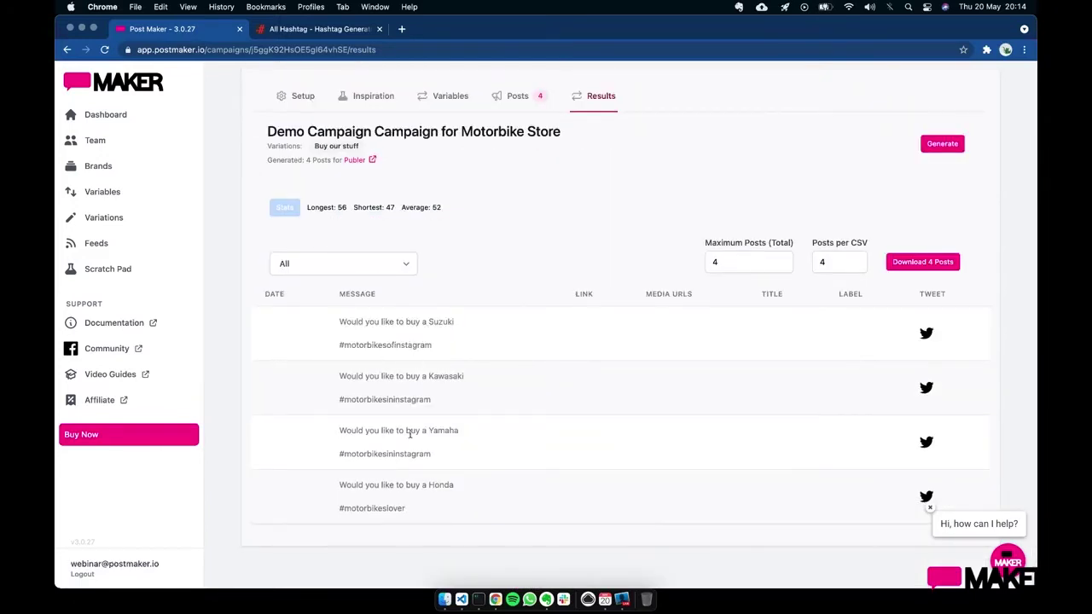
click(934, 149)
click(934, 150)
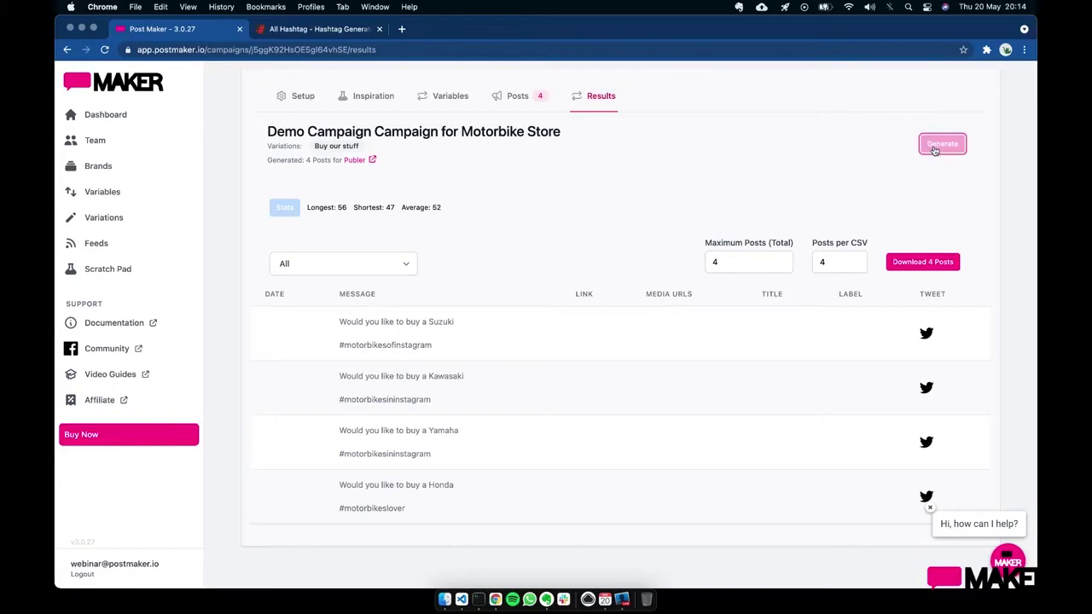
click(933, 150)
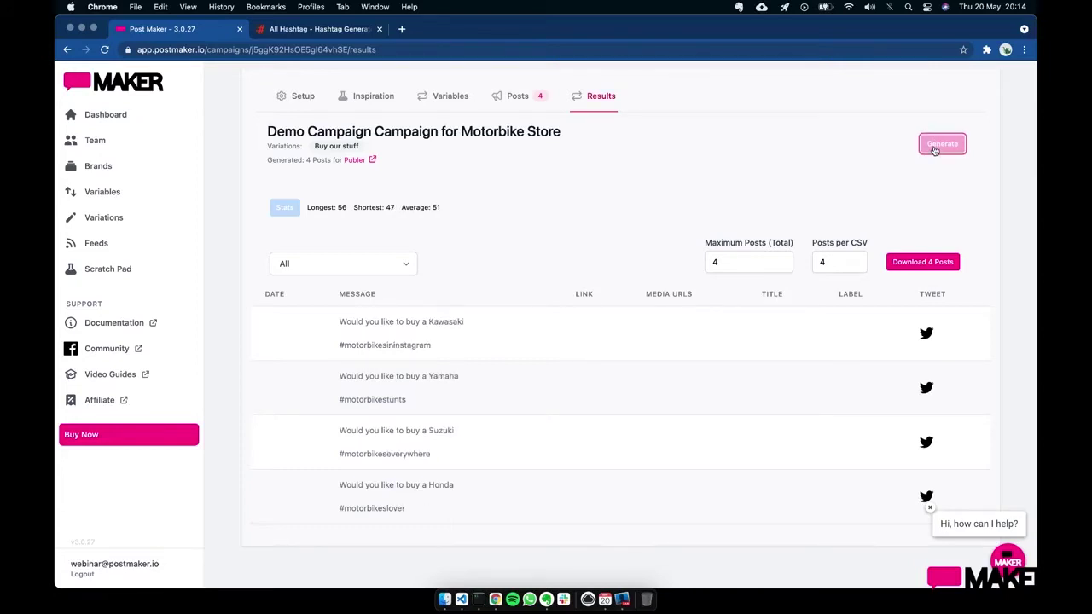
click(934, 150)
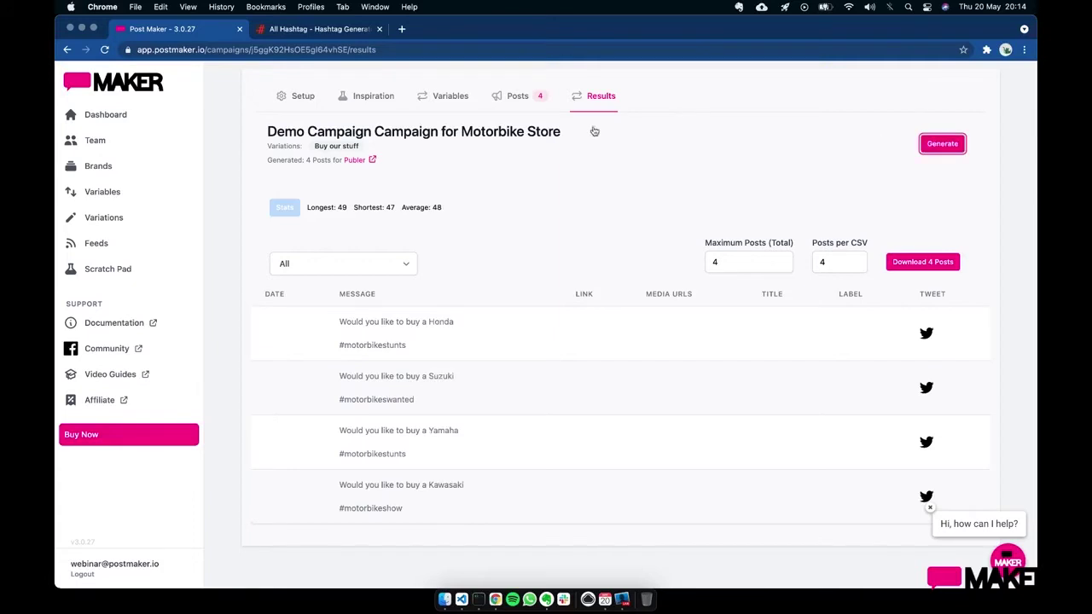
click(517, 97)
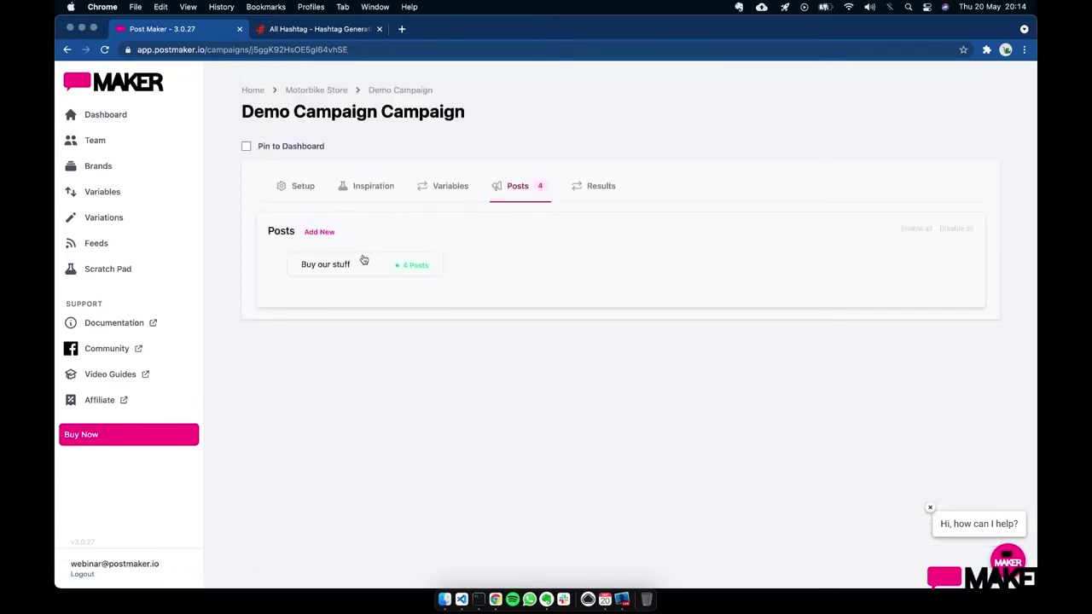
- Open Buy our stuff and change [!TAGS1] to [!TAGS] in the content
click(362, 256)
scroll(483, 385, down, 4)
scroll(483, 387, down, 3)
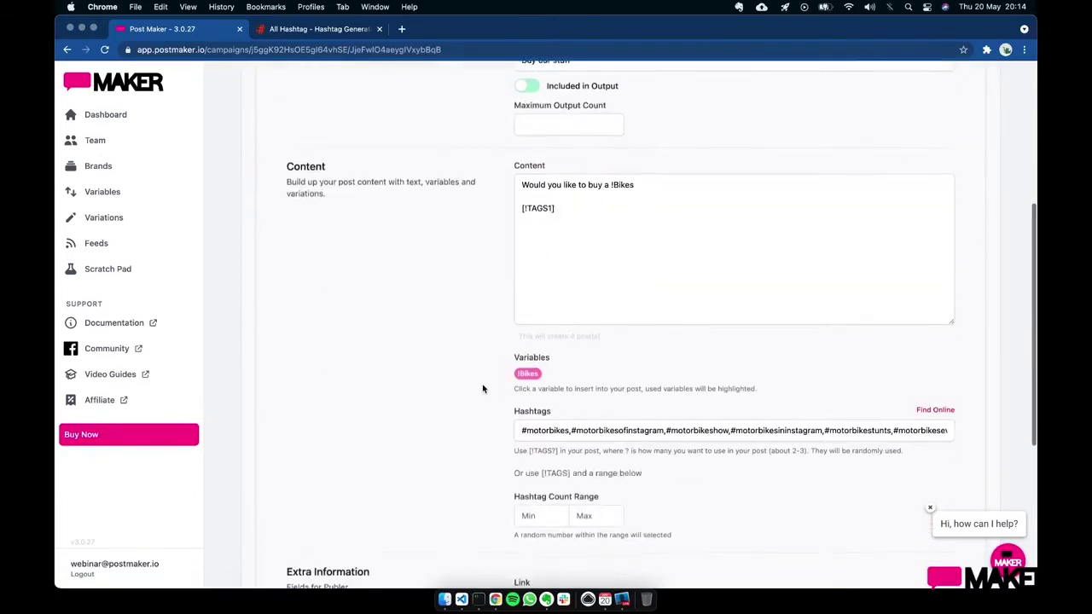
click(558, 210)
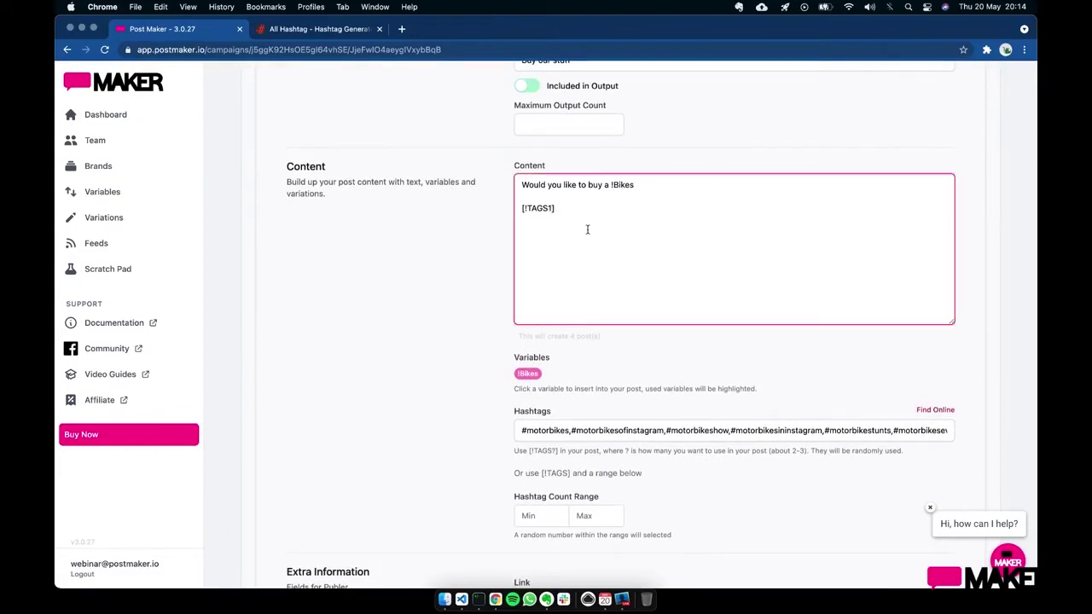
key(BackSpace)
- Set the hashtag count range to minimum 1 and maximum 4
click(554, 516)
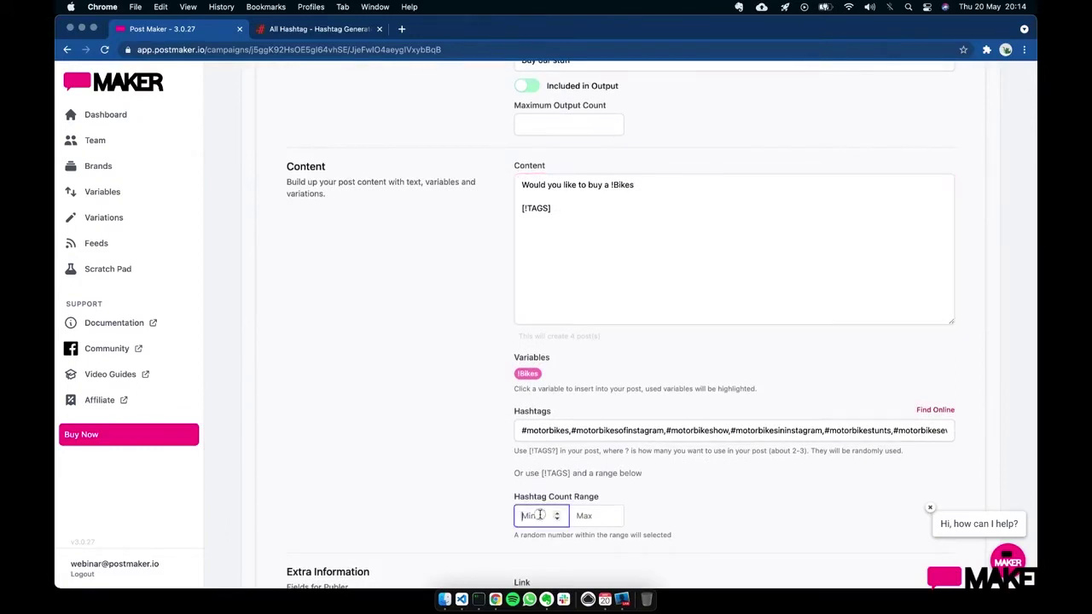
text(1)
click(583, 515)
text(4)
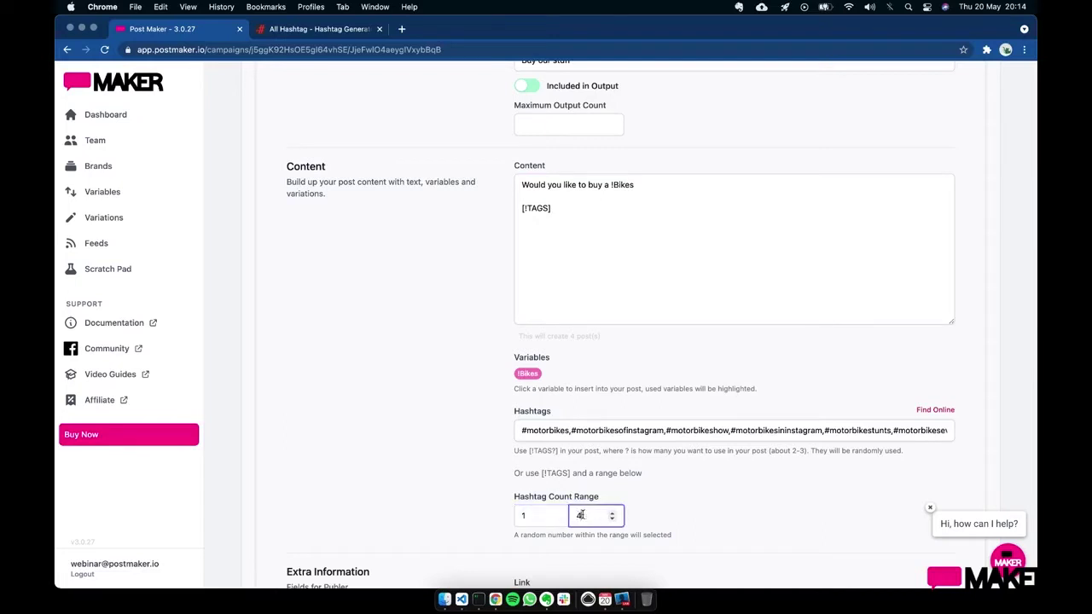
click(676, 503)
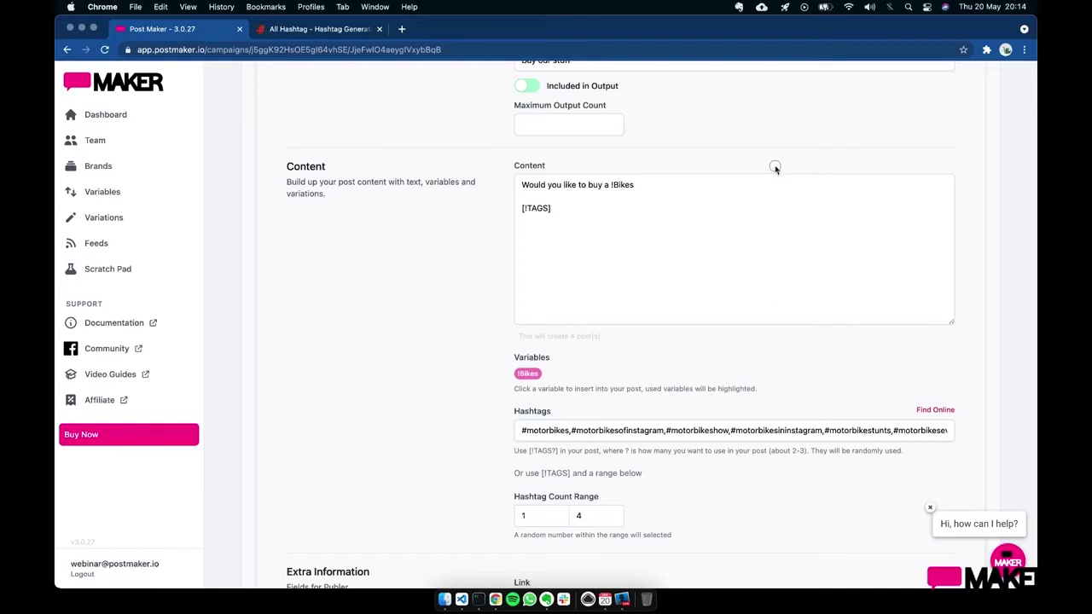
scroll(737, 175, up, 5)
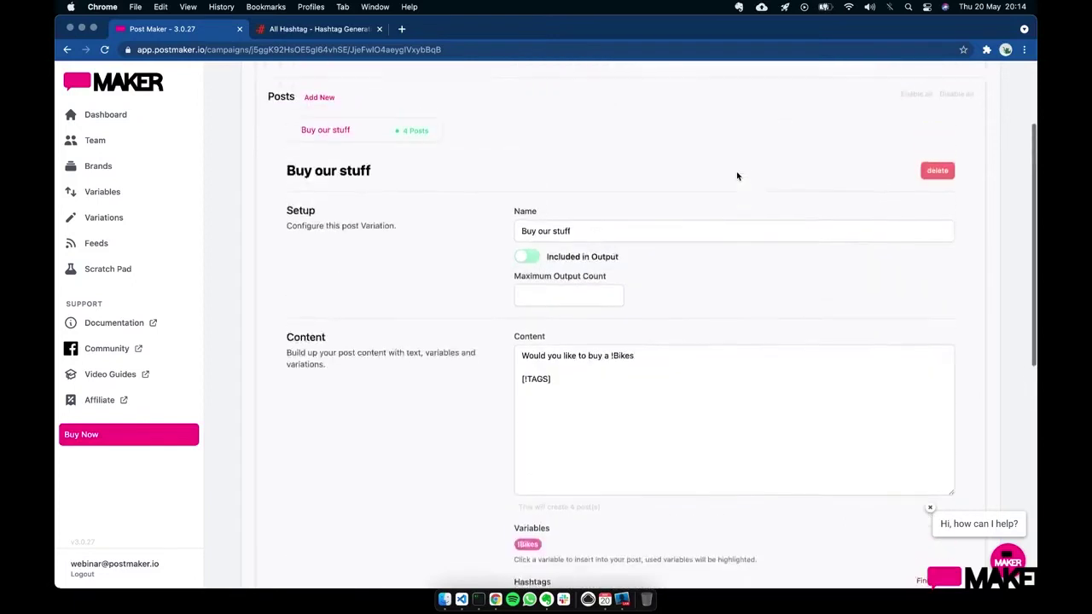
- Check the regenerated bike posts with one to three hashtags, then return to Posts
click(611, 101)
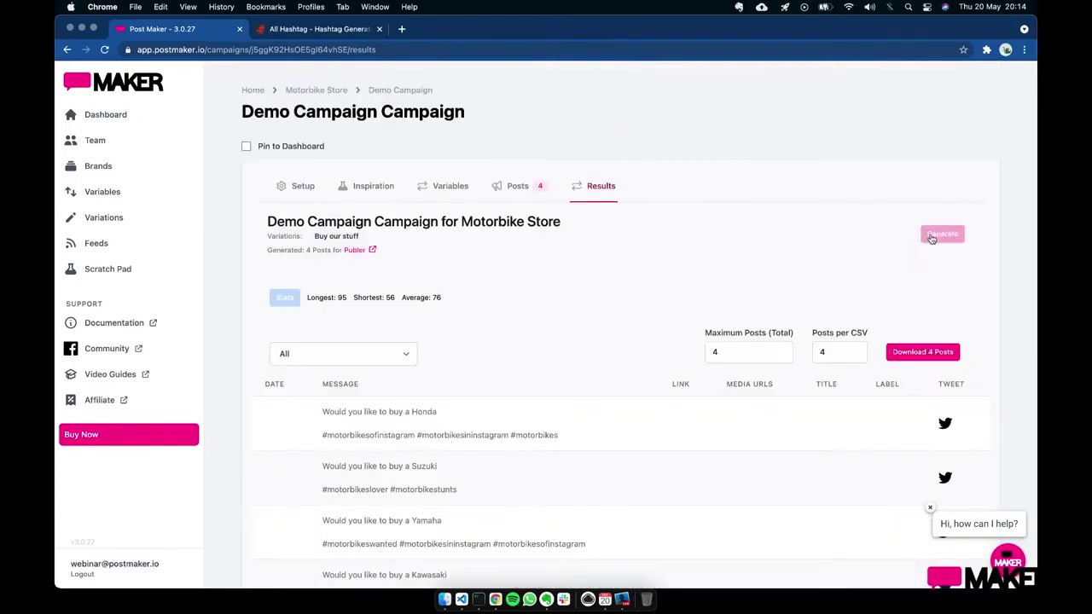
scroll(664, 368, down, 2)
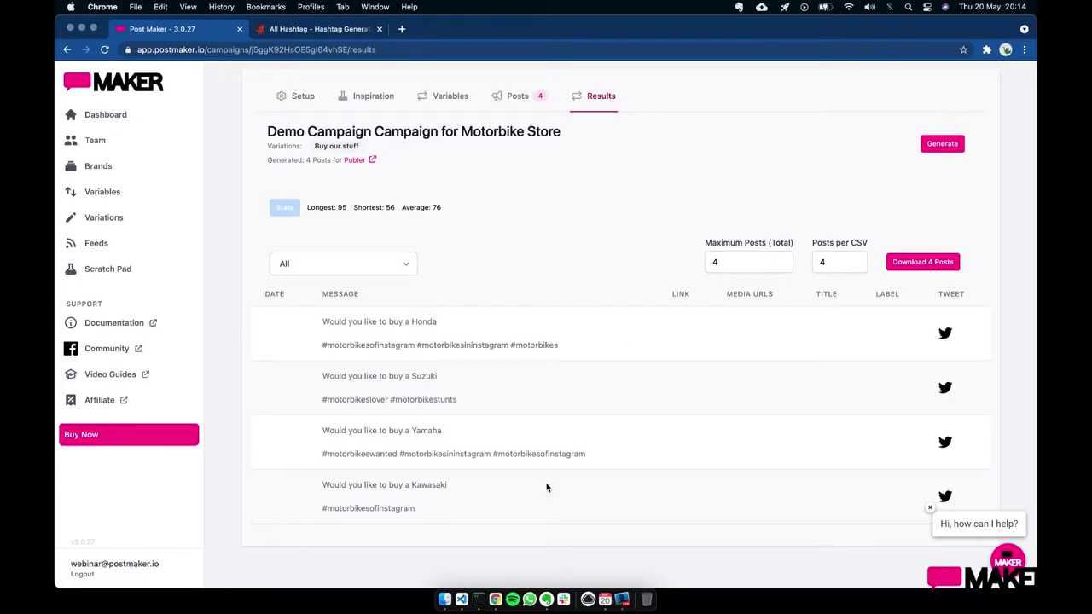
click(515, 95)
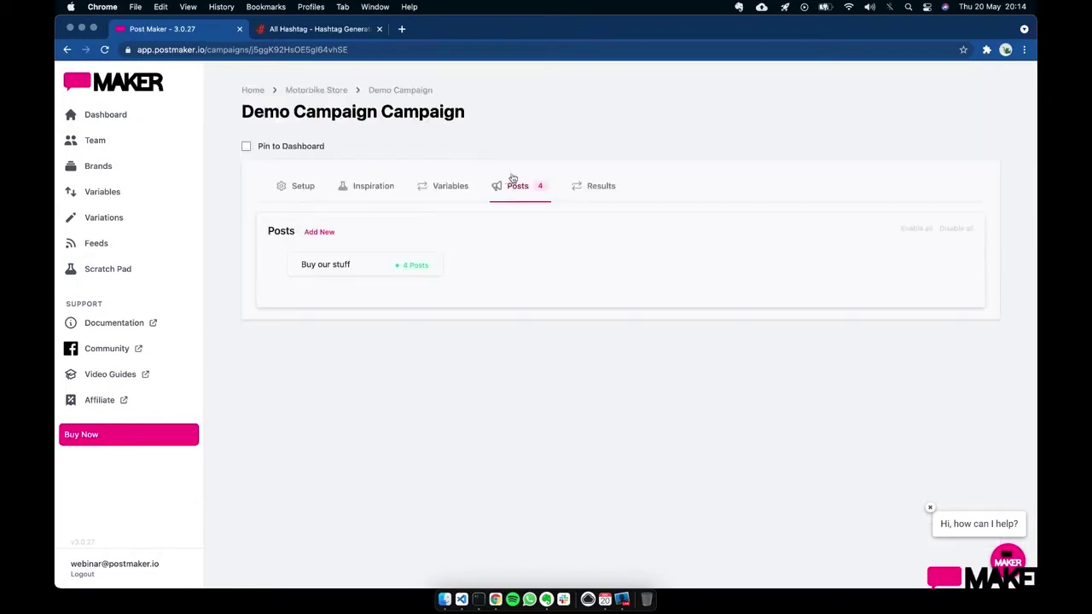
- Open Buy our stuff and begin editing the content, adding a new line after !Bikes
click(350, 261)
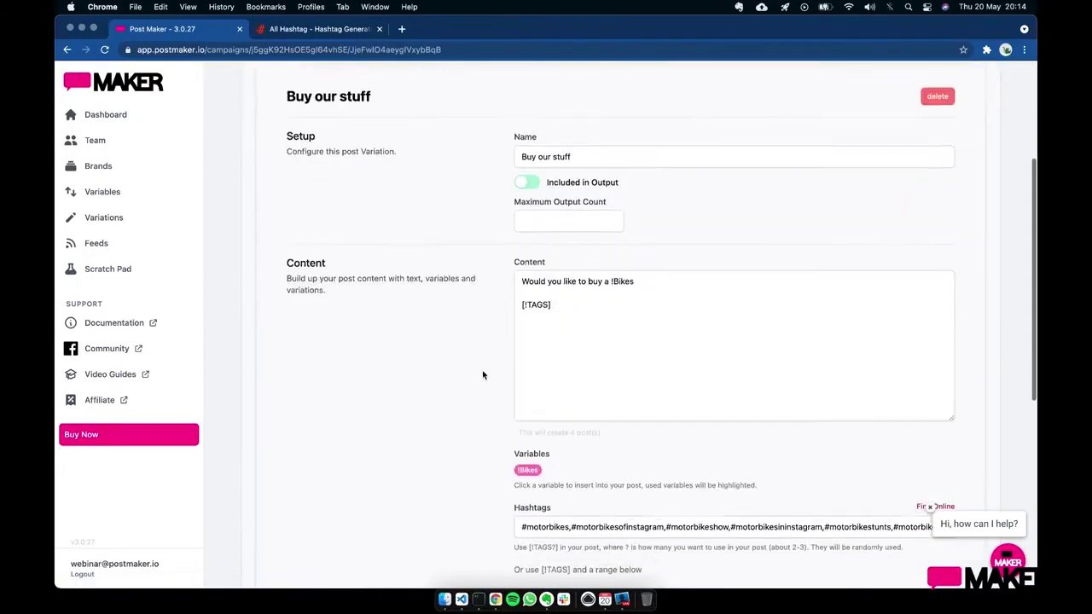
click(660, 281)
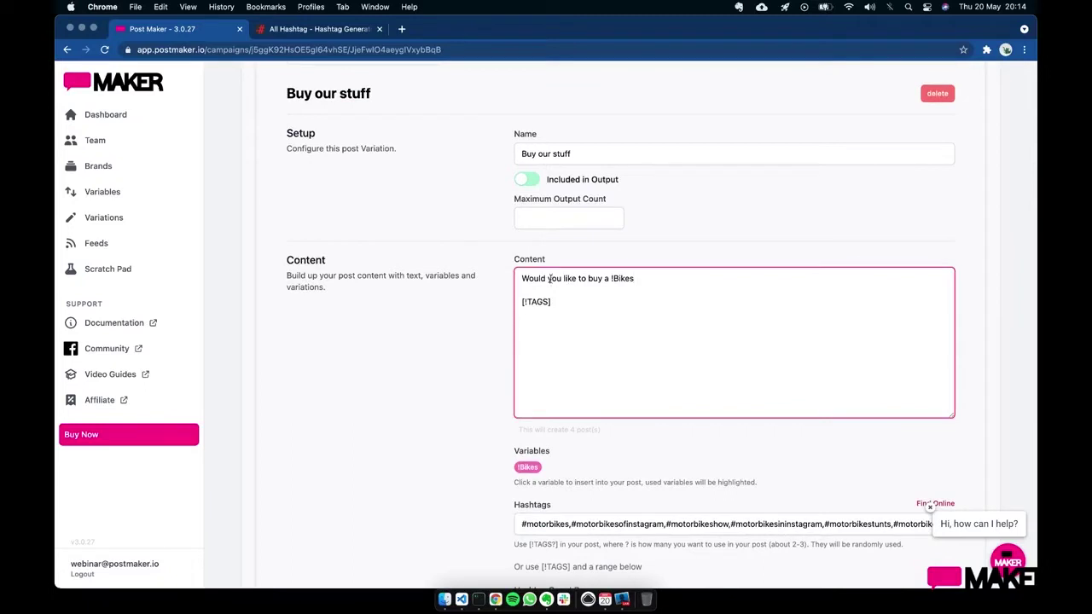
key(Return)
key(Return)
drag(611, 279, 653, 280)
click(521, 280)
text(!)
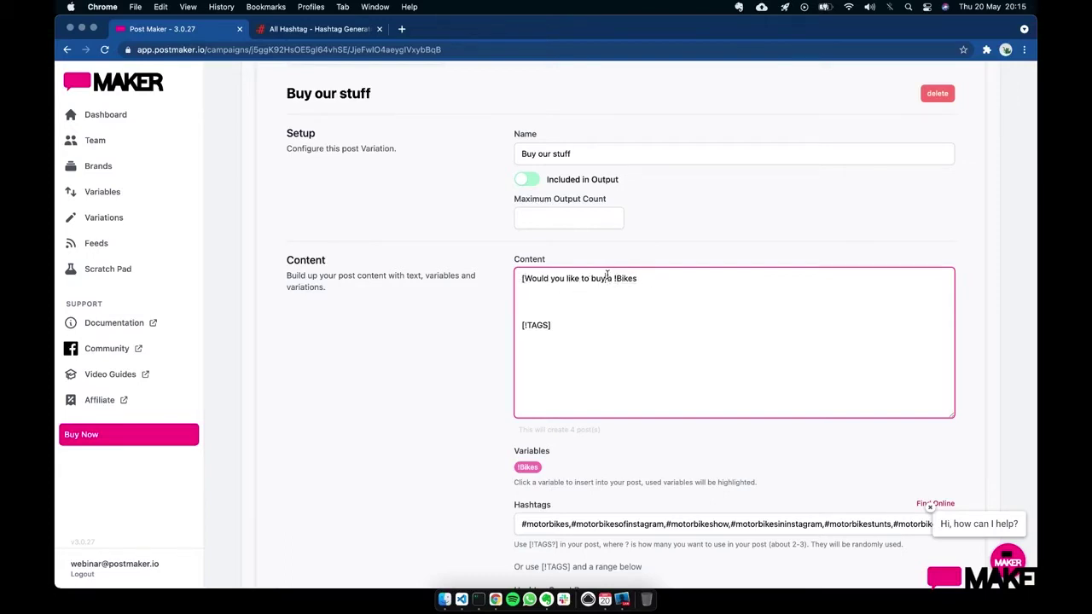
- Make the opening the spin '[Would you like to buy a|is it time for a new]'
click(607, 275)
text(])
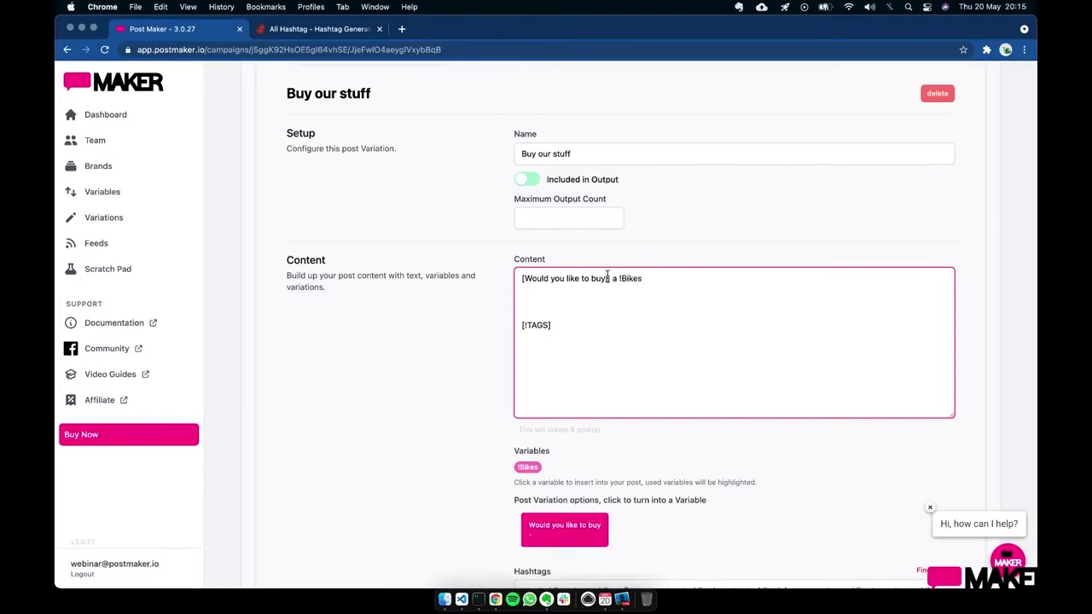
text(is it] time for a new)
key(Right)
key(Right)
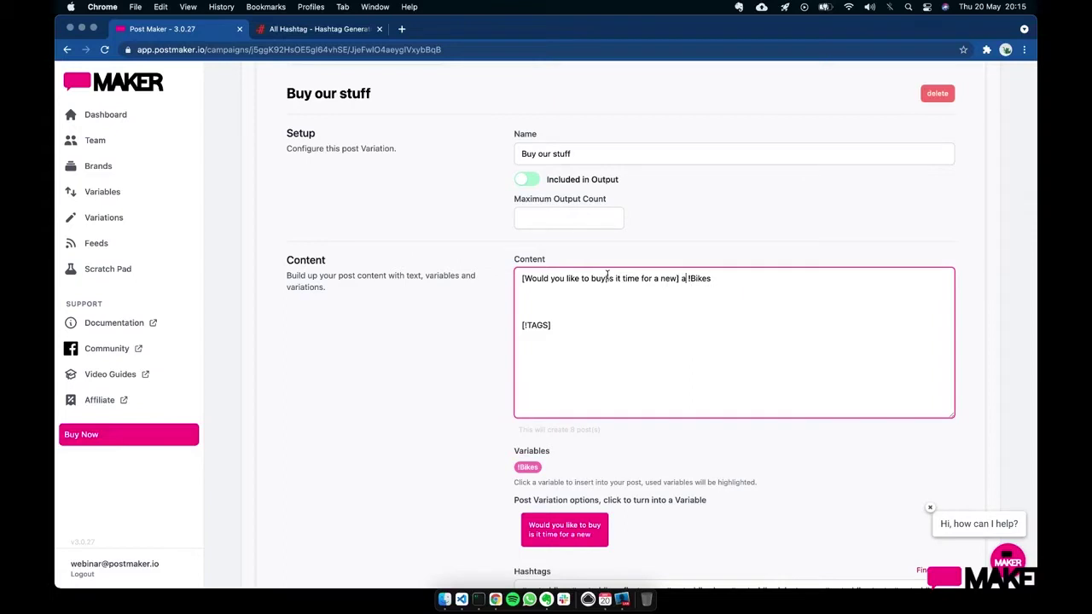
key(BackSpace)
click(601, 278)
text(a)
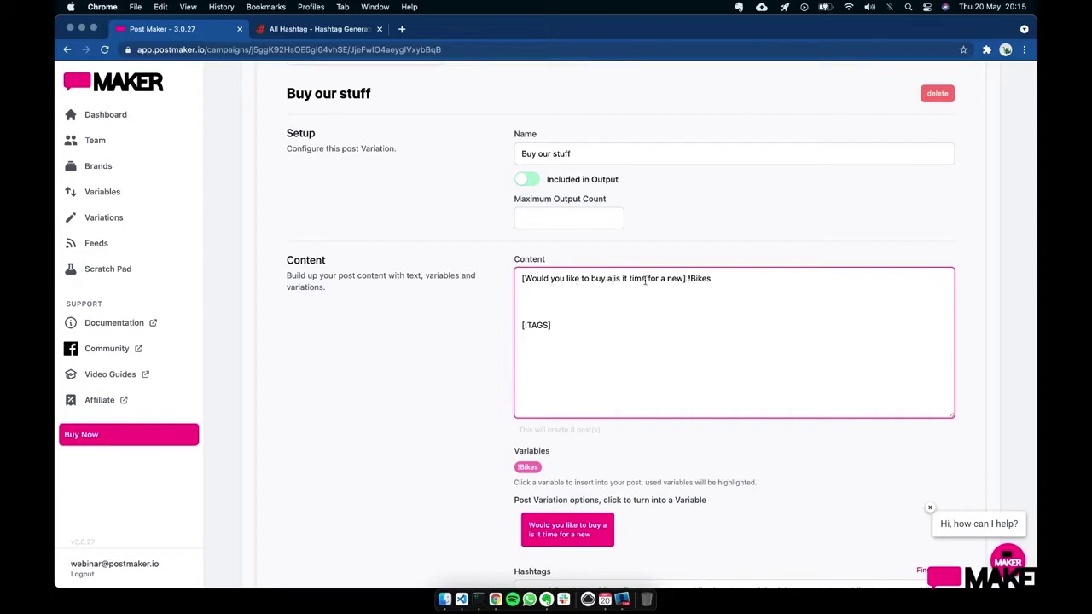
- Remove the extra empty lines between !Bikes and [!TAGS]
click(711, 278)
key(Down)
key(BackSpace)
key(BackSpace)
click(696, 295)
click(731, 284)
scroll(589, 105, up, 2)
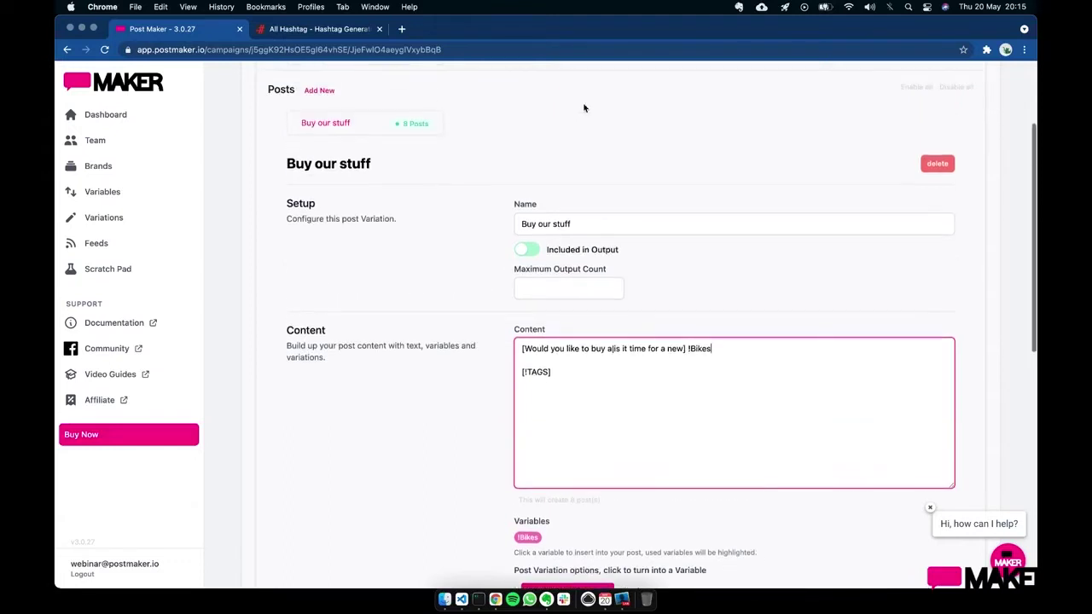
scroll(547, 195, up, 2)
- Scroll through the 8 generated bike posts in Results, then return to the Posts list
click(586, 121)
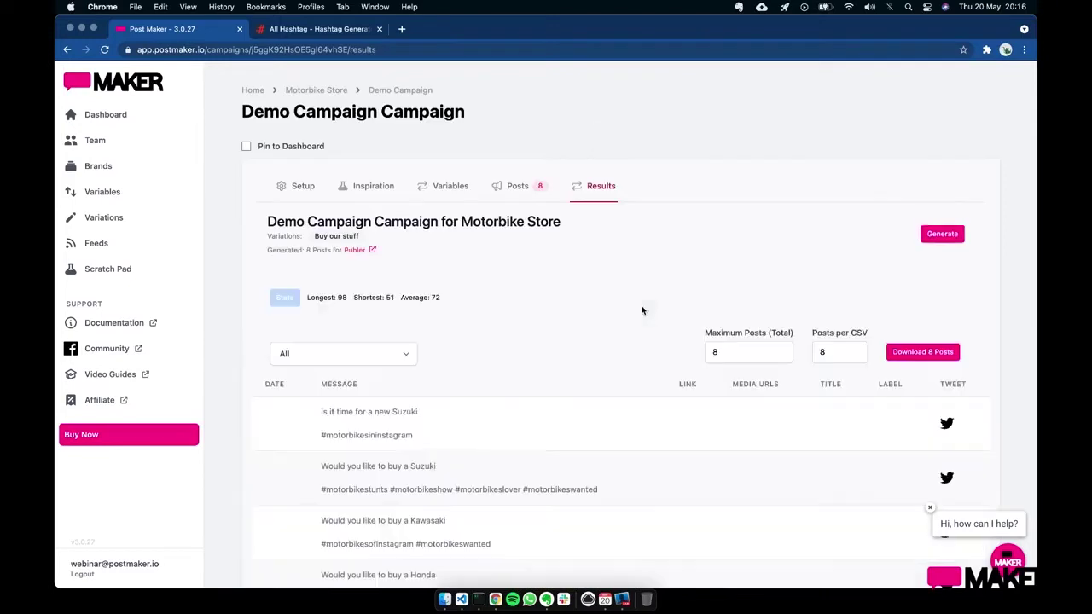
scroll(556, 366, down, 3)
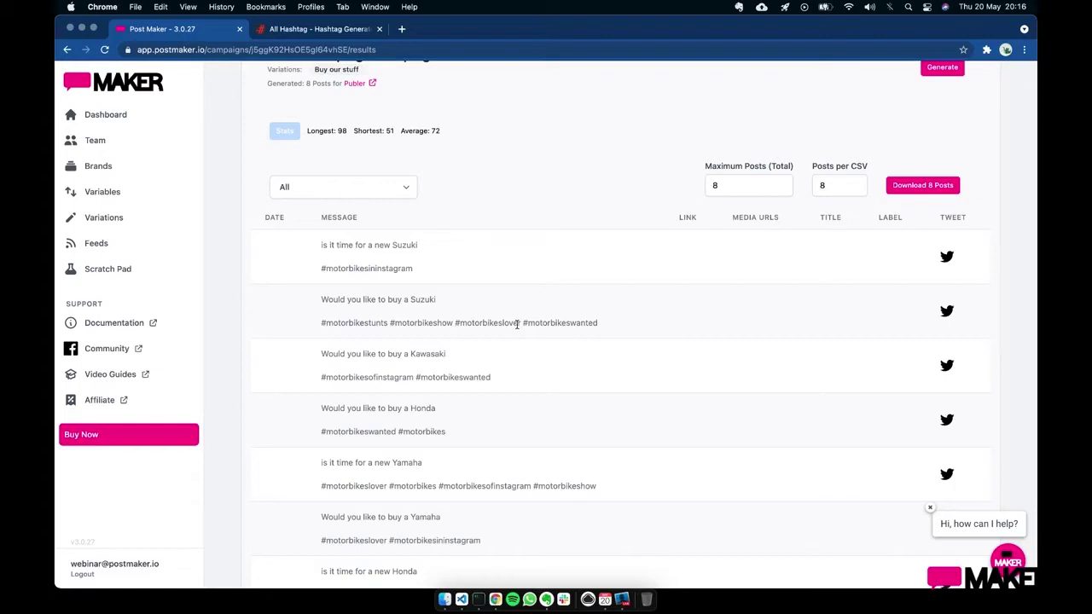
scroll(516, 324, up, 5)
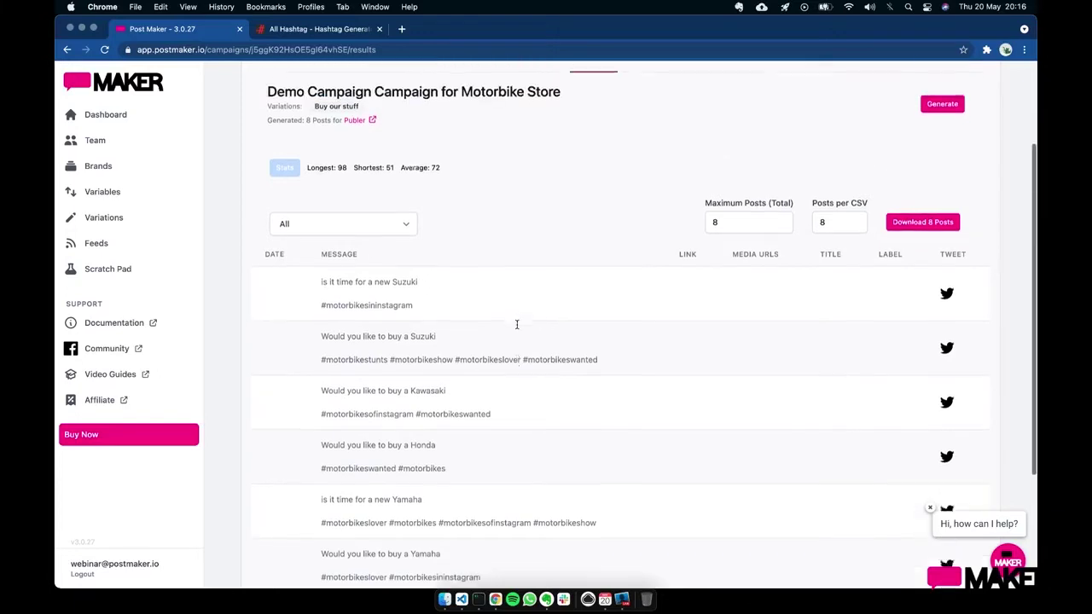
click(514, 160)
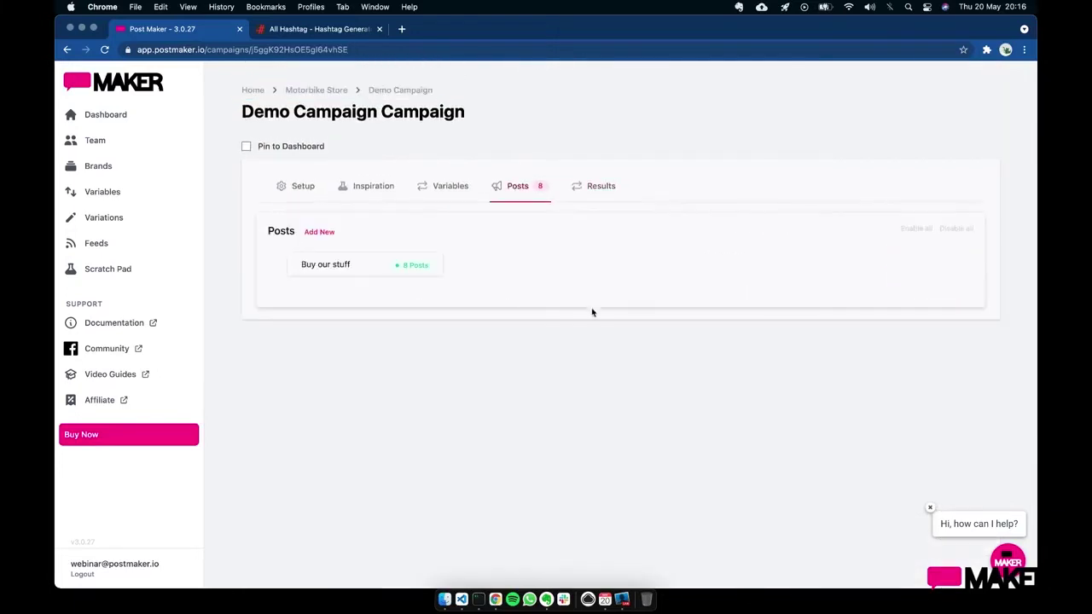
- Reopen the Buy our stuff variation, review its 8-post settings and focus its Content box
click(358, 258)
scroll(570, 365, down, 4)
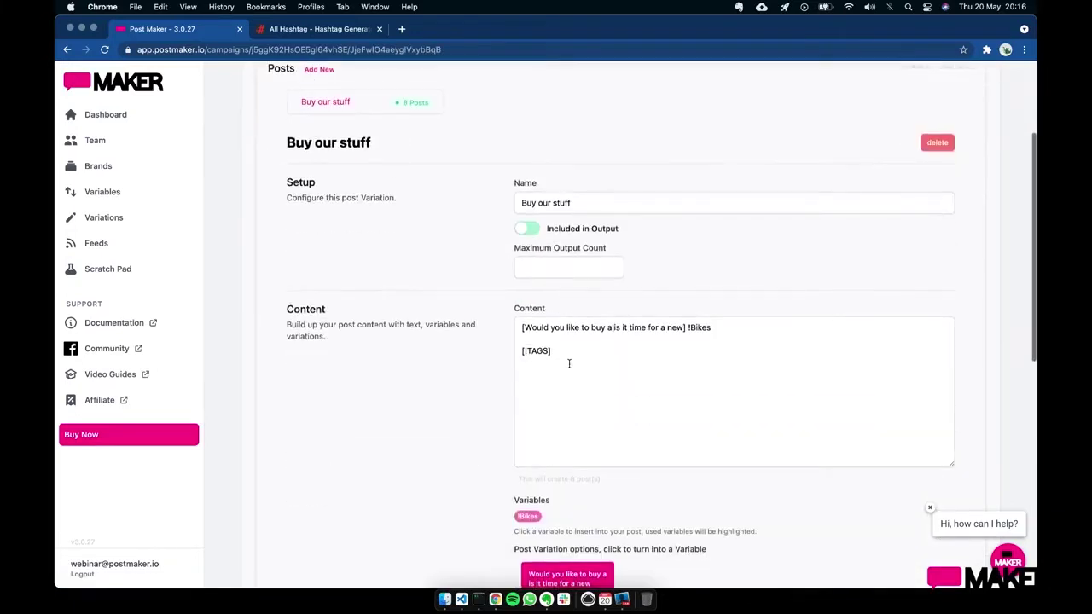
scroll(569, 363, down, 6)
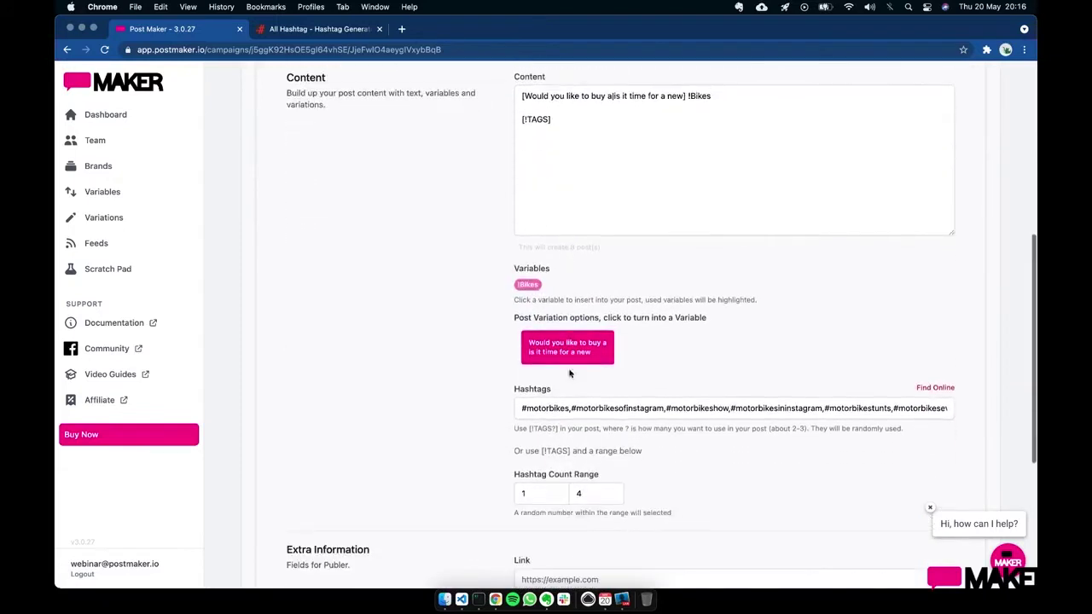
scroll(588, 499, down, 2)
scroll(588, 499, up, 7)
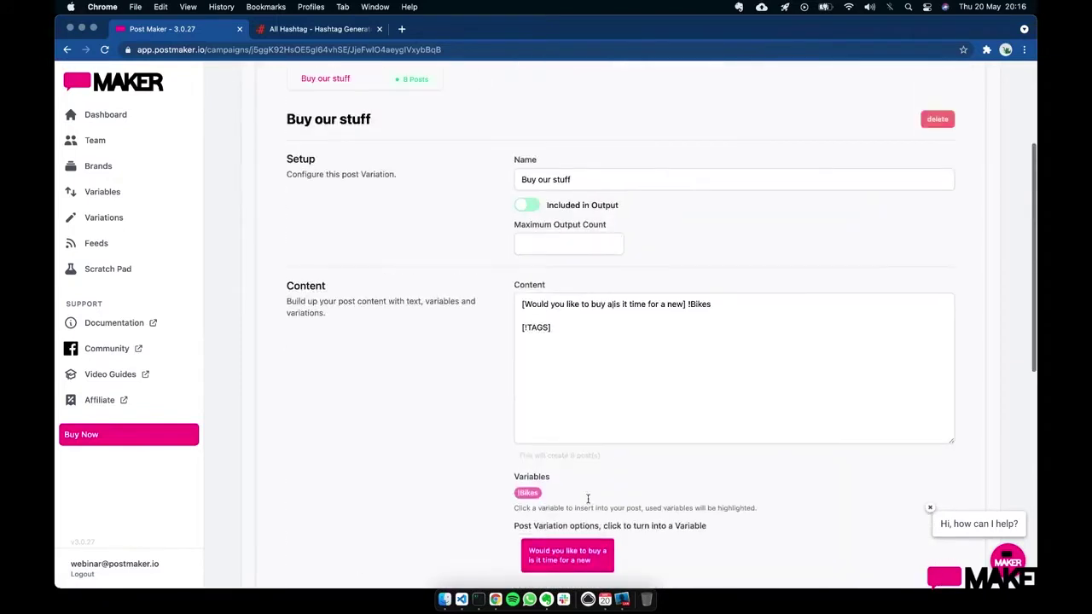
scroll(651, 364, up, 2)
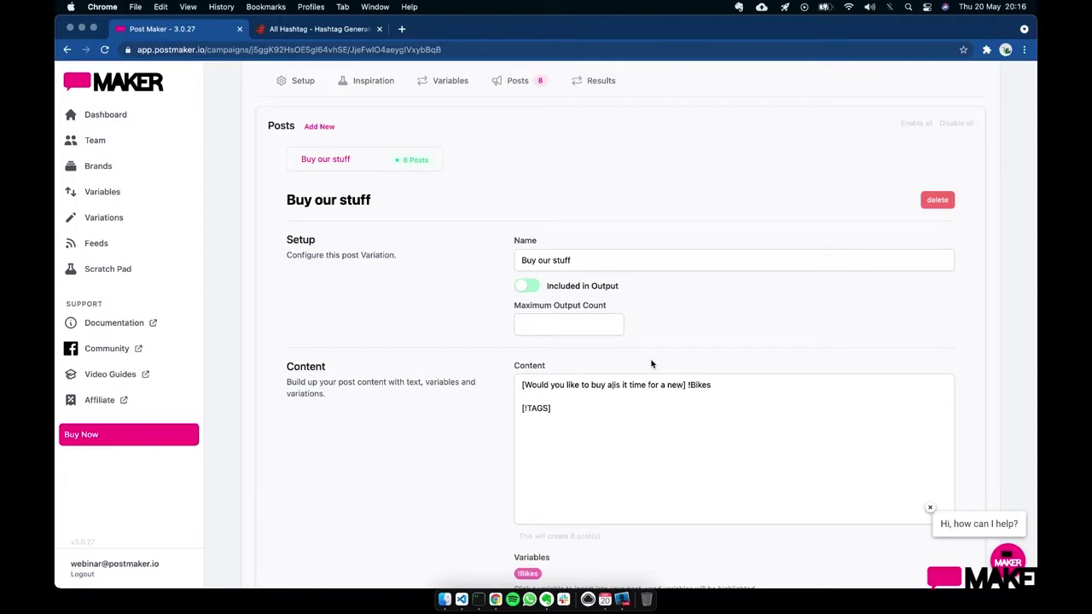
click(713, 391)
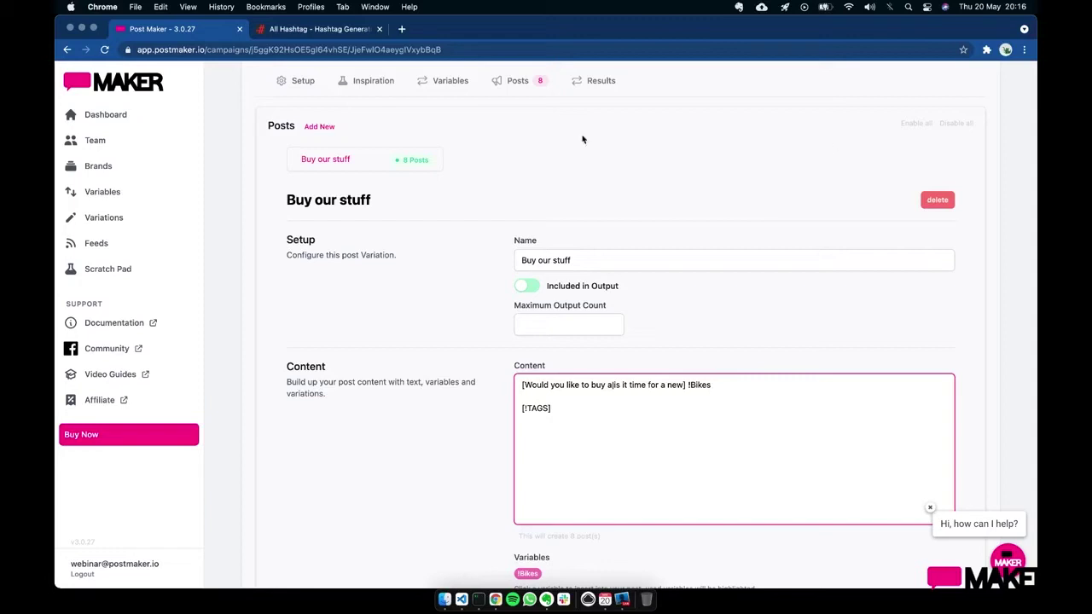
- Add a new variation with content 'Do you like to ride when it is [sunny|rainy|fog|mist]?'
click(317, 128)
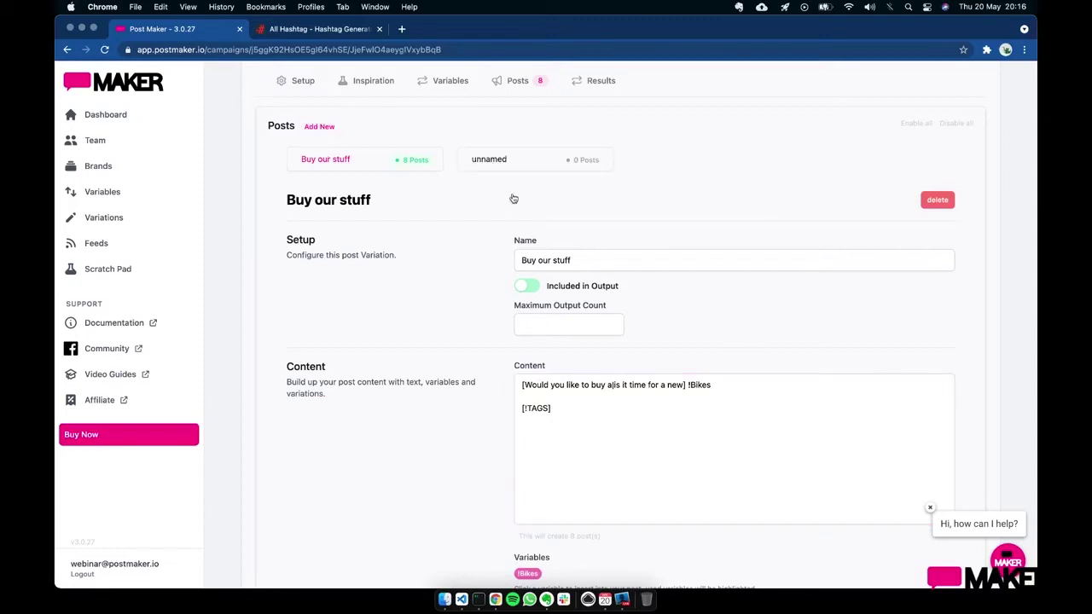
click(522, 166)
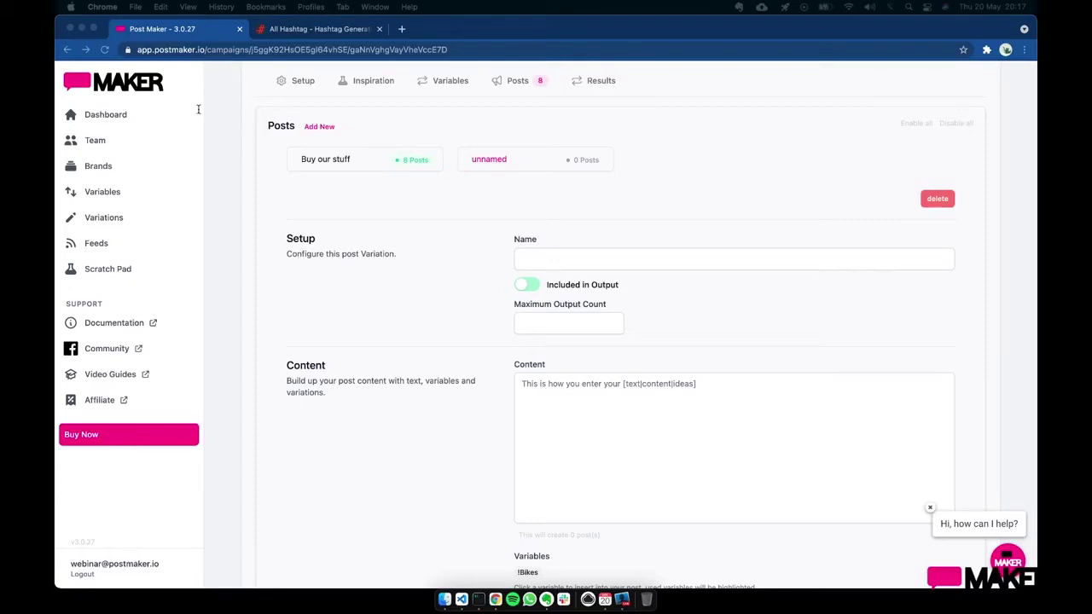
click(602, 418)
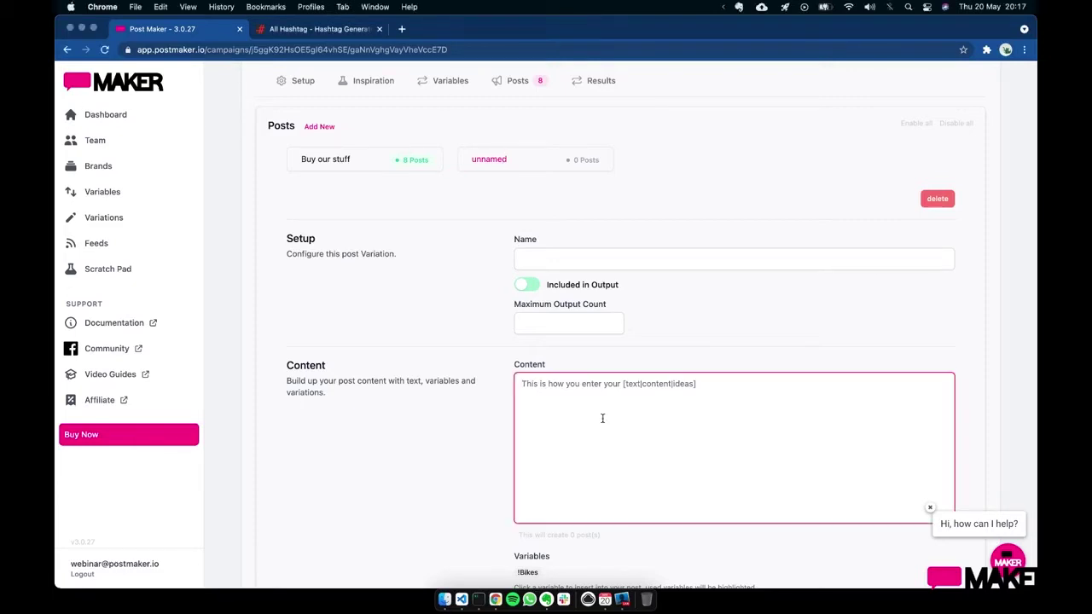
text(Do you l;i)
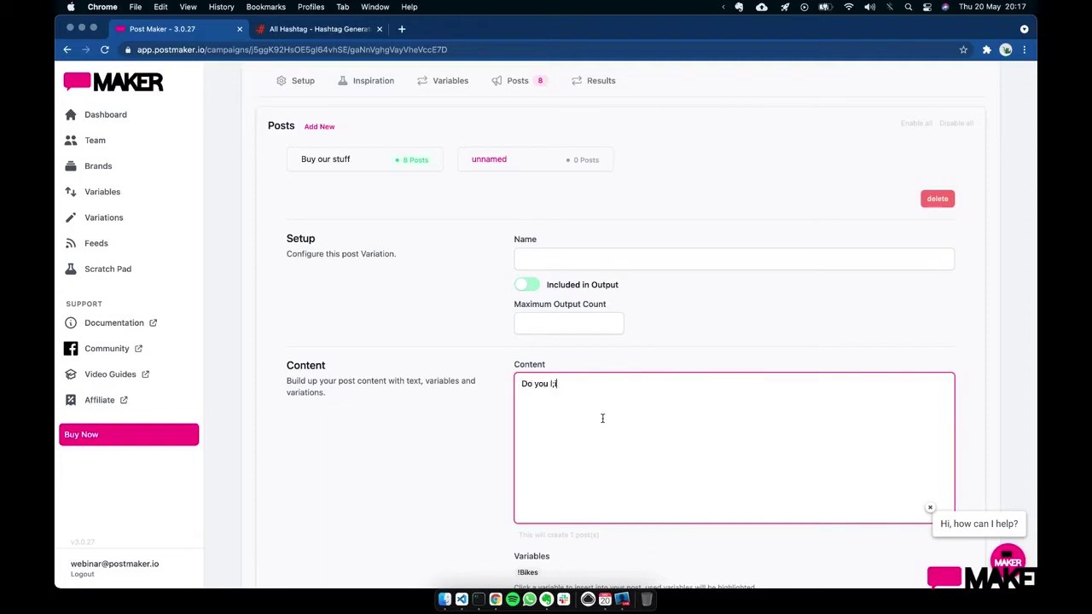
text(ke to ride when it is [sunny|rainy)
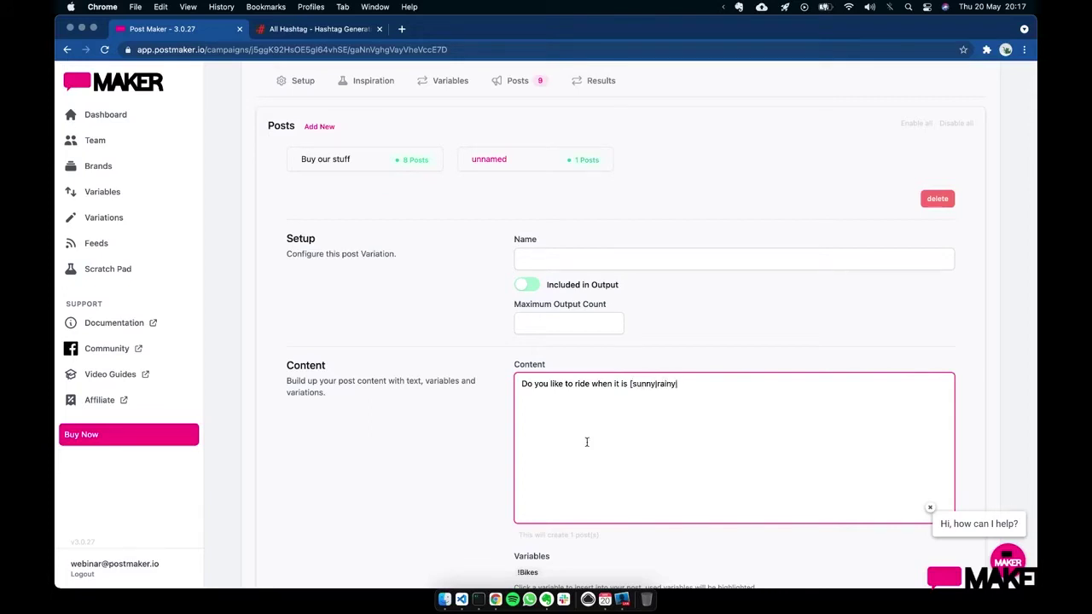
text(|fog|mist]?)
scroll(641, 479, down, 3)
scroll(726, 220, up, 2)
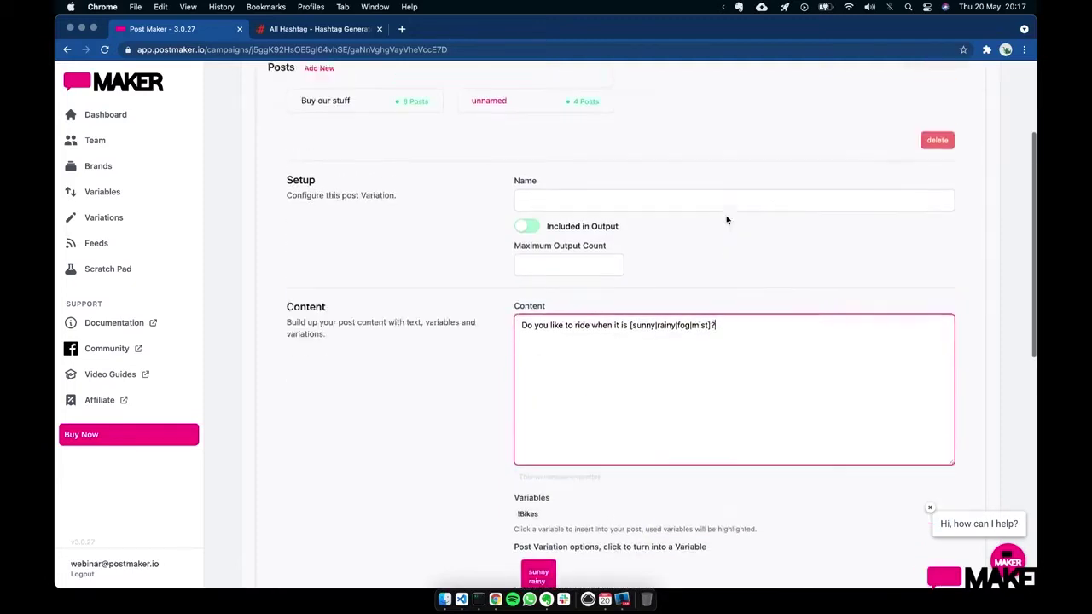
scroll(726, 220, up, 2)
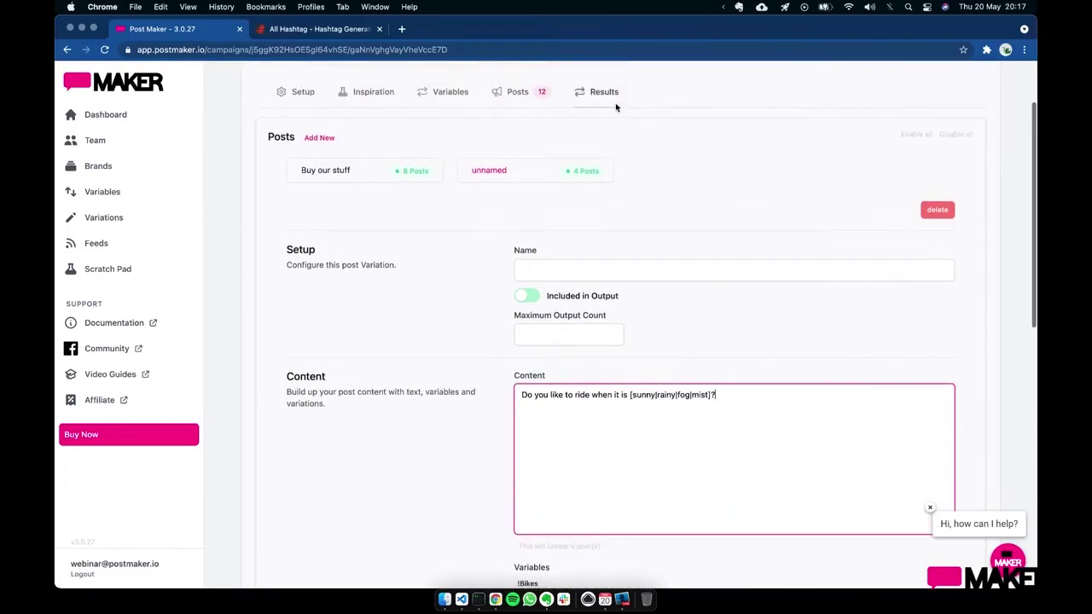
- Review the 12 generated results, including weather questions like 'Do you like to ride when it is mist?'
click(607, 104)
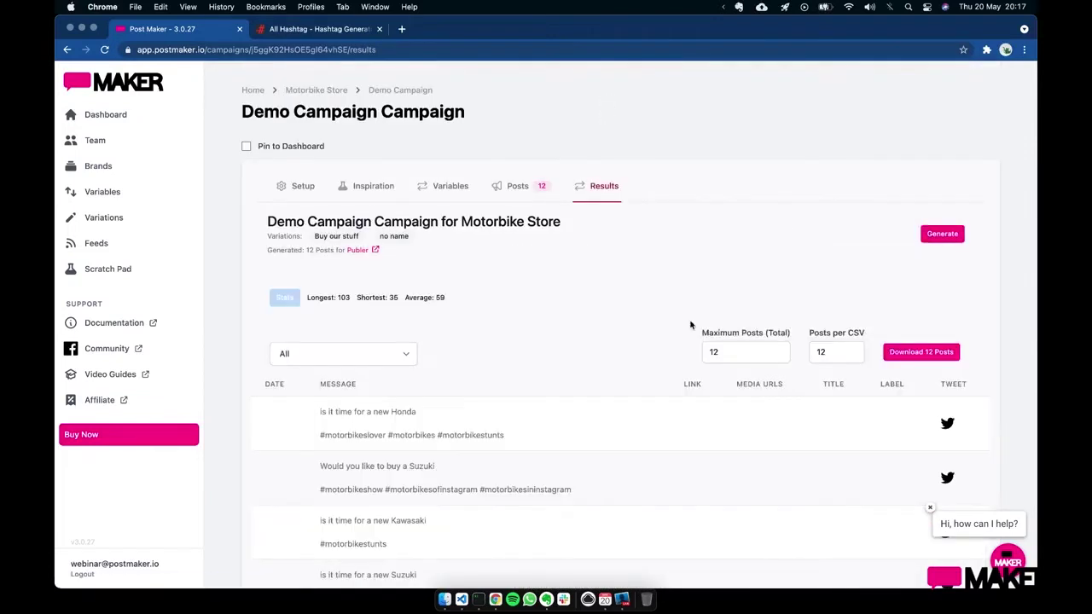
scroll(615, 463, down, 6)
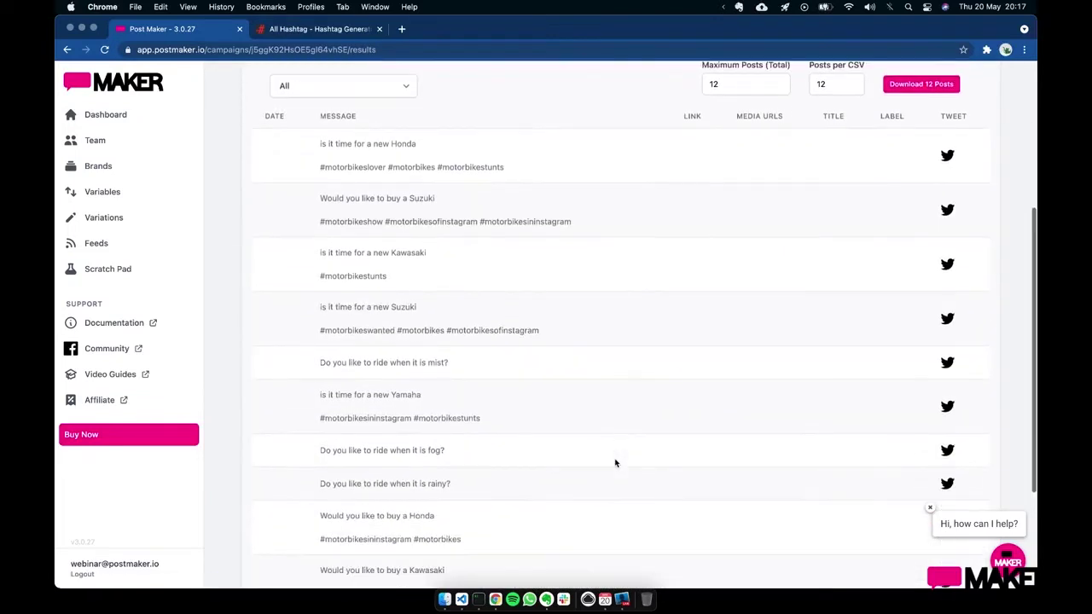
drag(466, 364, 309, 367)
click(453, 368)
scroll(529, 353, up, 3)
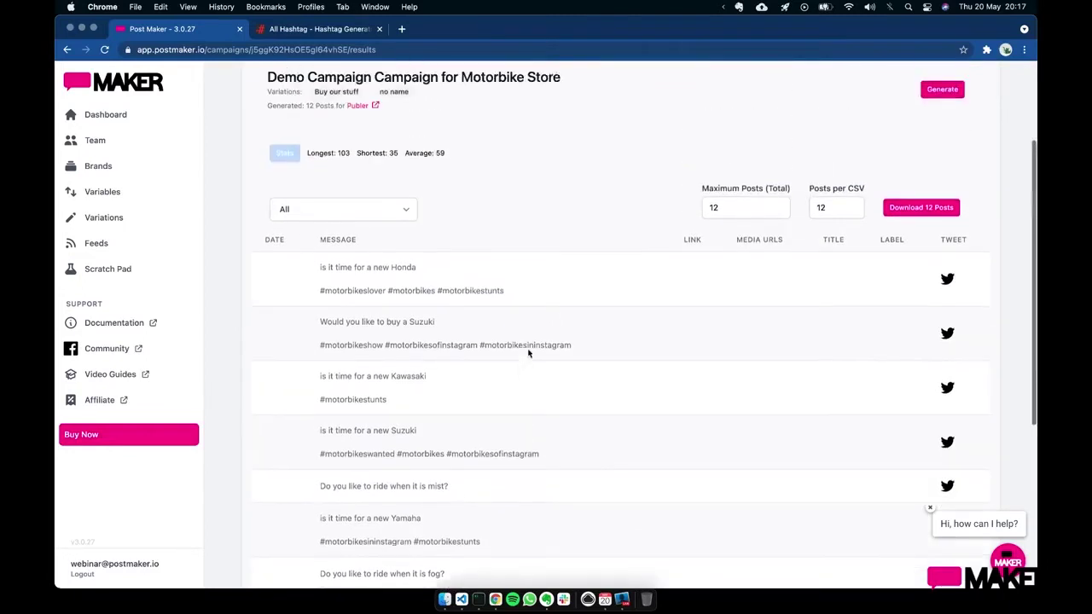
scroll(528, 353, up, 2)
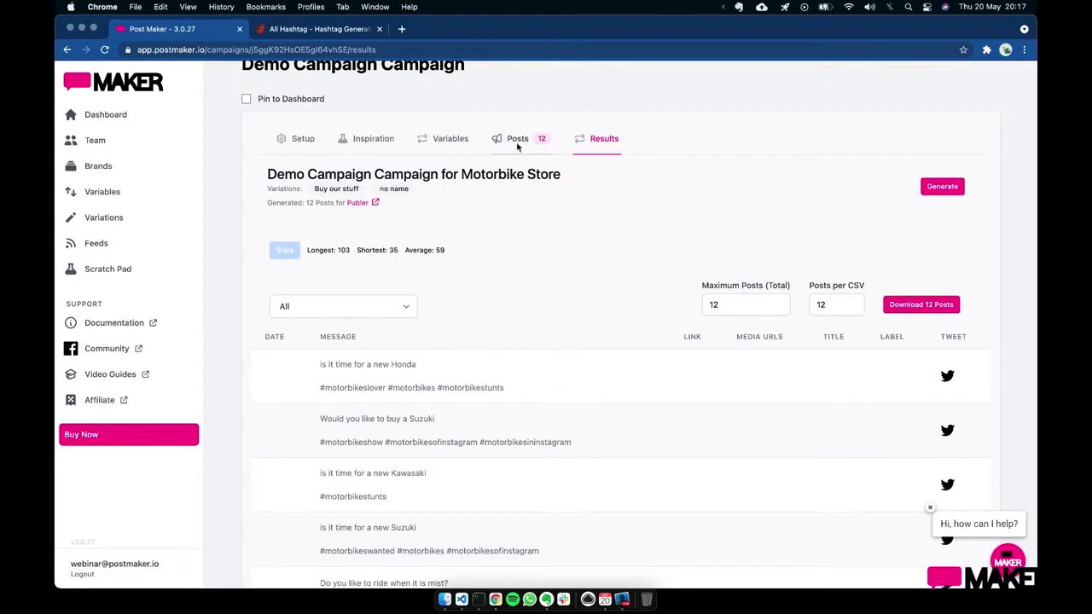
click(517, 144)
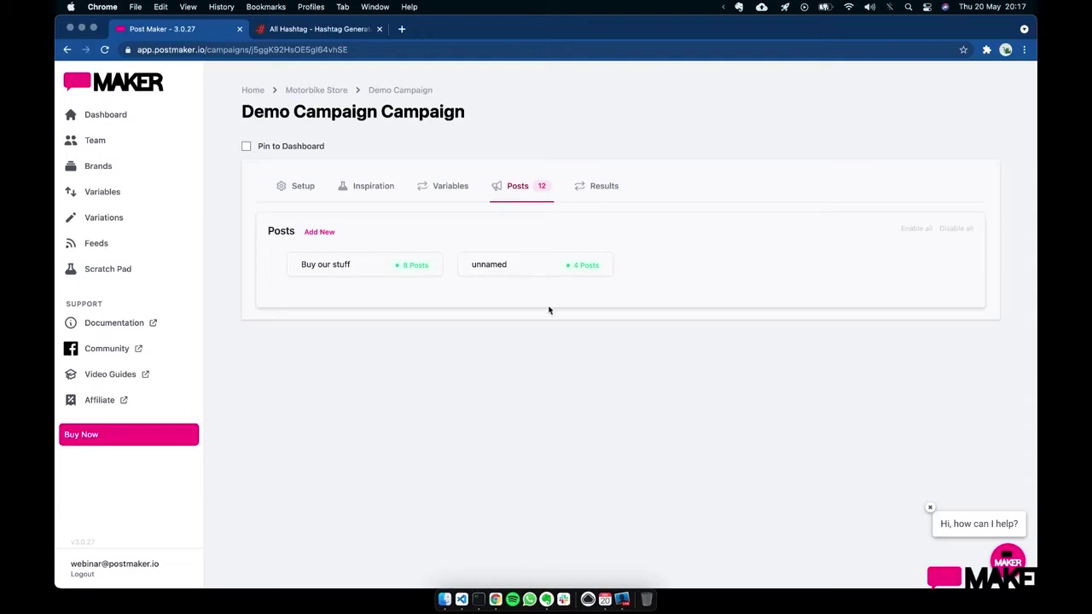
- Look over the unnamed weather variation's settings
click(532, 273)
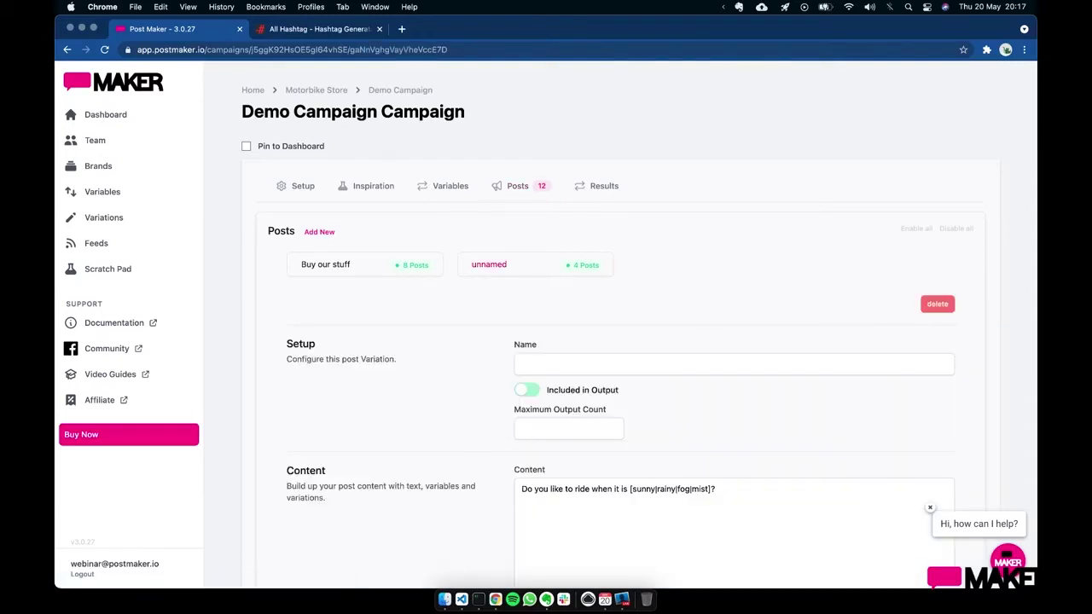
scroll(629, 312, down, 5)
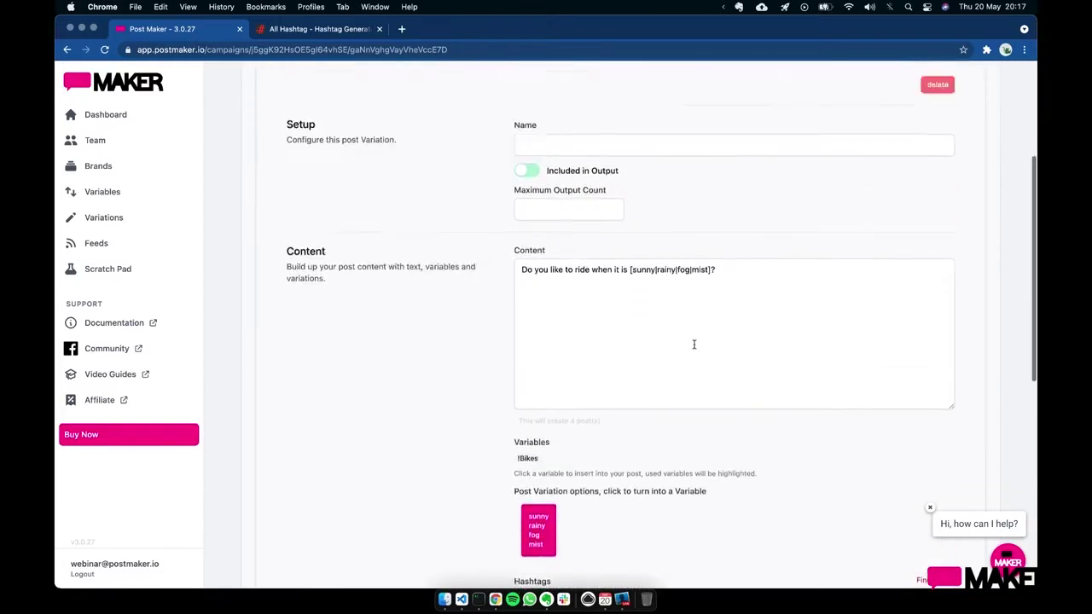
scroll(640, 307, up, 5)
scroll(597, 372, down, 2)
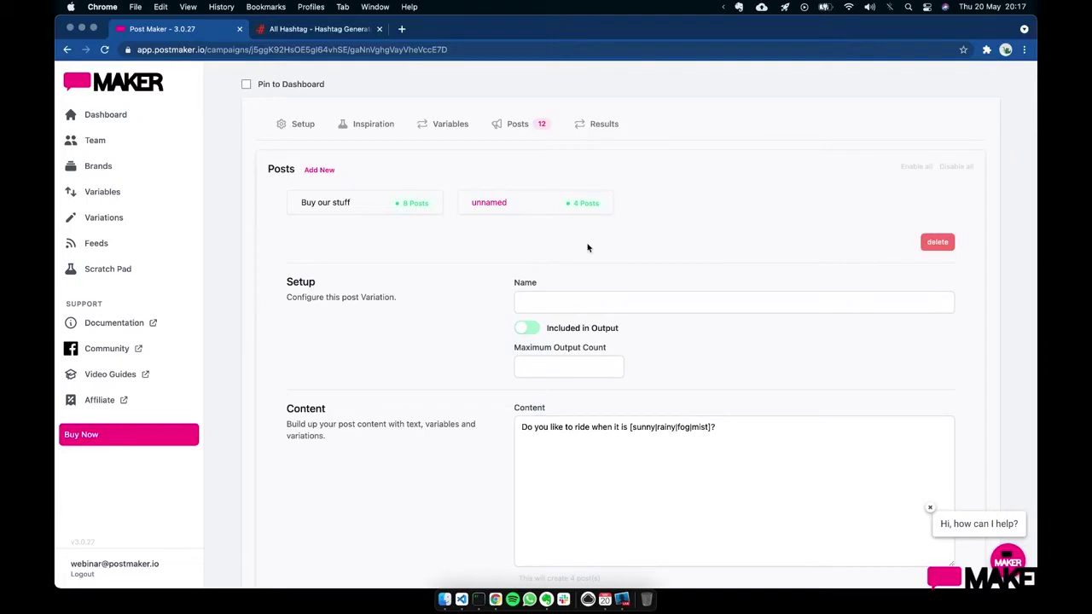
- Give the Buy our stuff variation a Maximum Output Count of 4
click(371, 210)
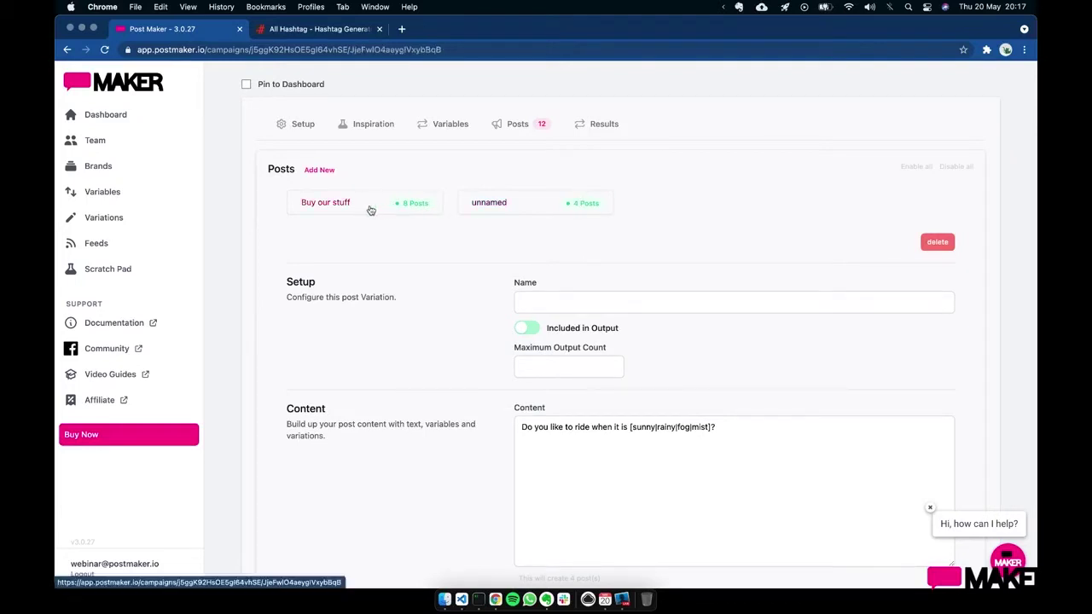
scroll(642, 455, down, 1)
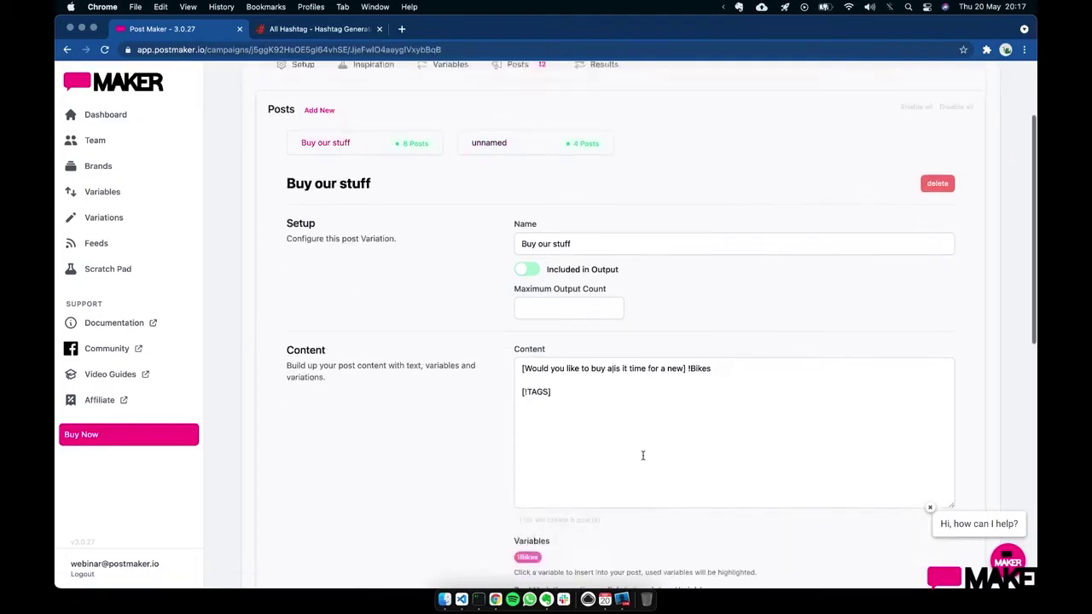
scroll(642, 456, down, 1)
drag(519, 496, 605, 495)
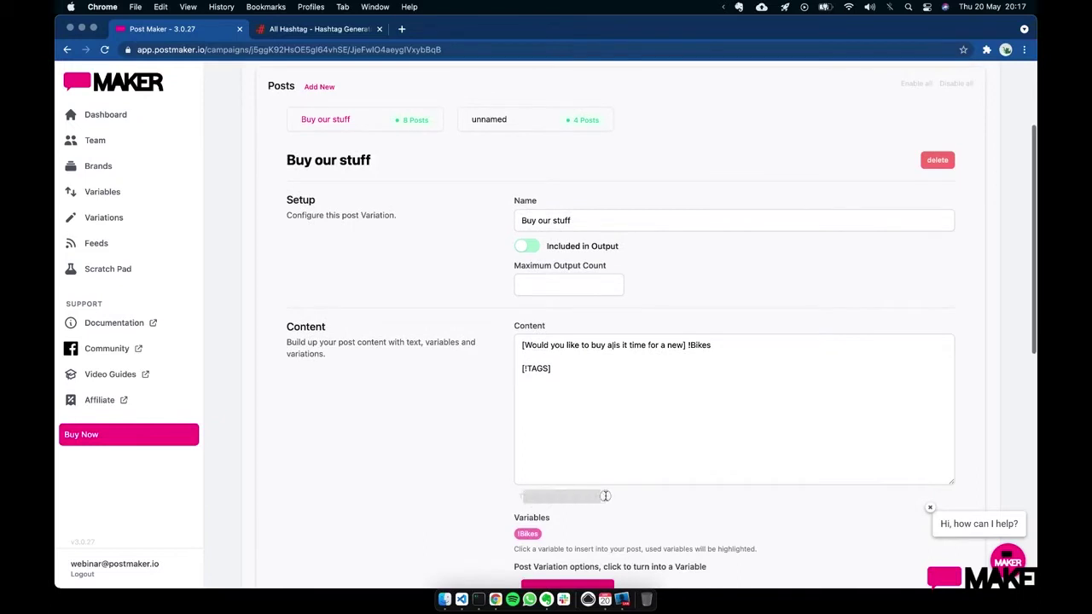
click(606, 495)
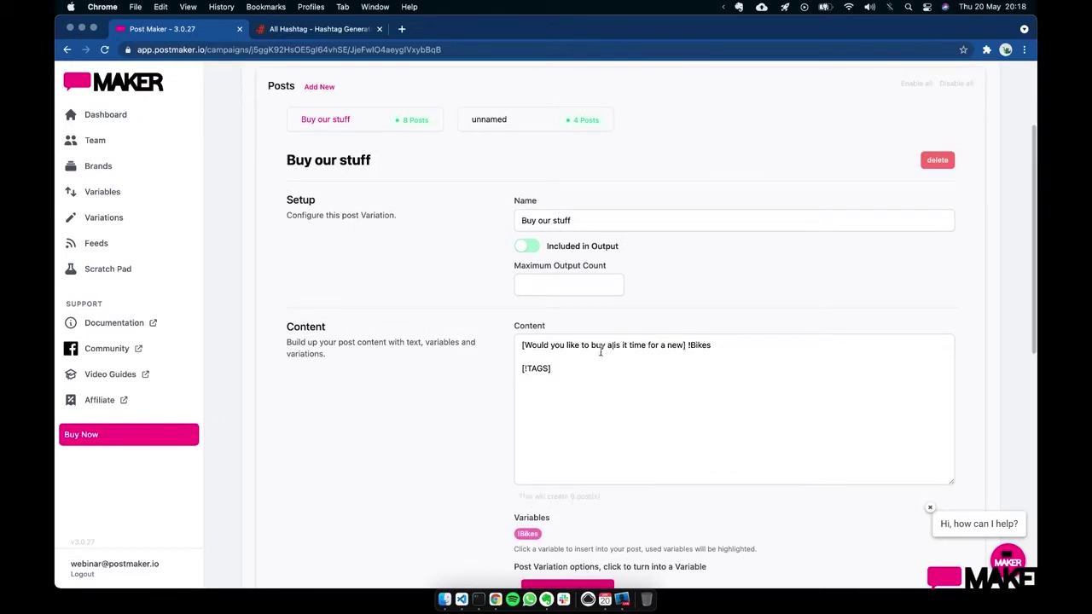
click(574, 284)
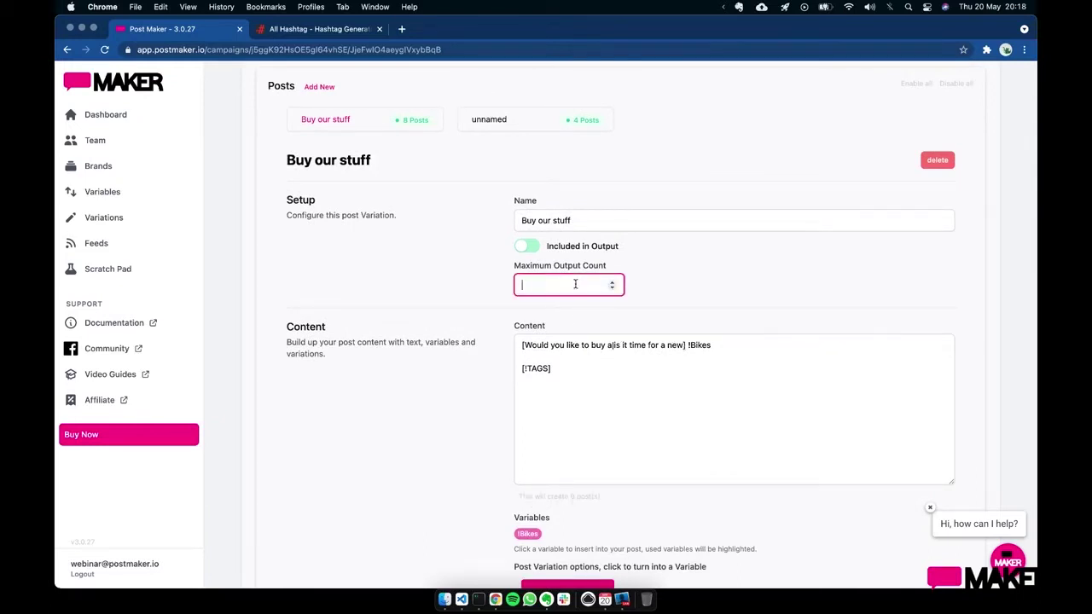
text(4)
click(649, 380)
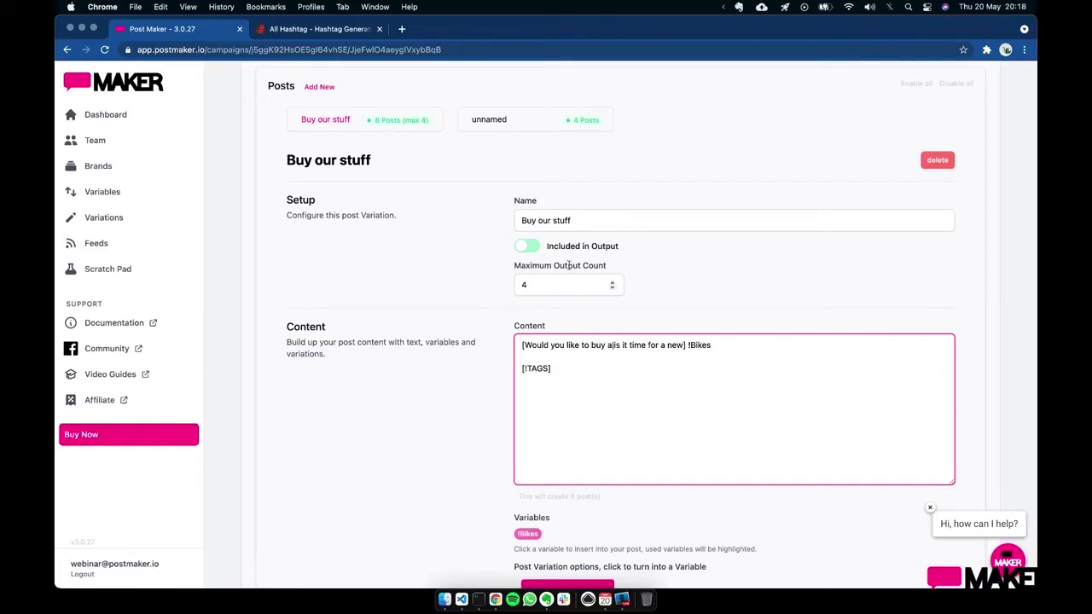
scroll(441, 161, up, 2)
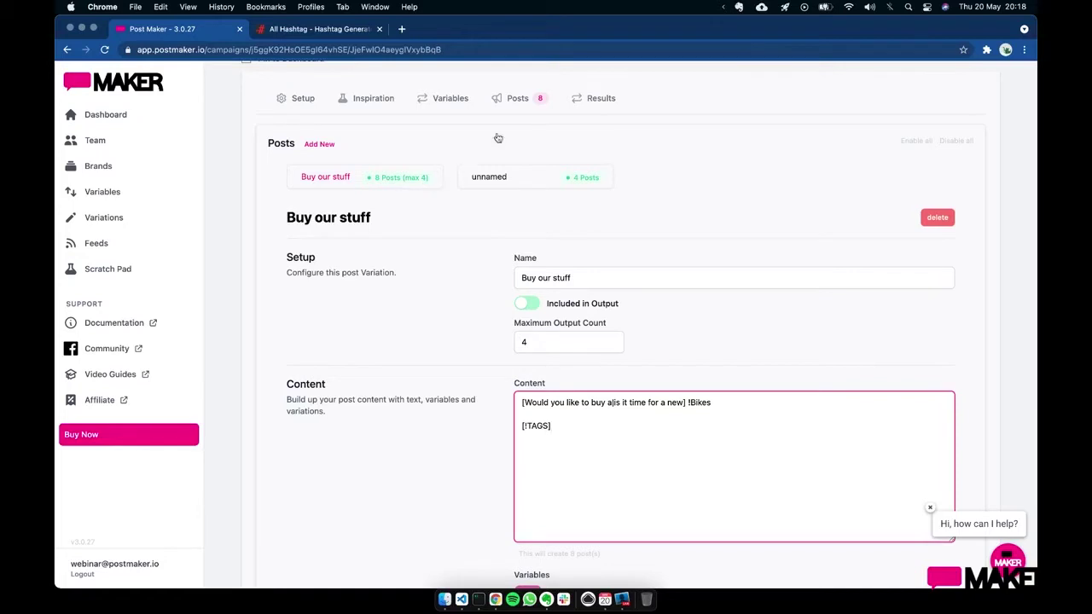
click(597, 106)
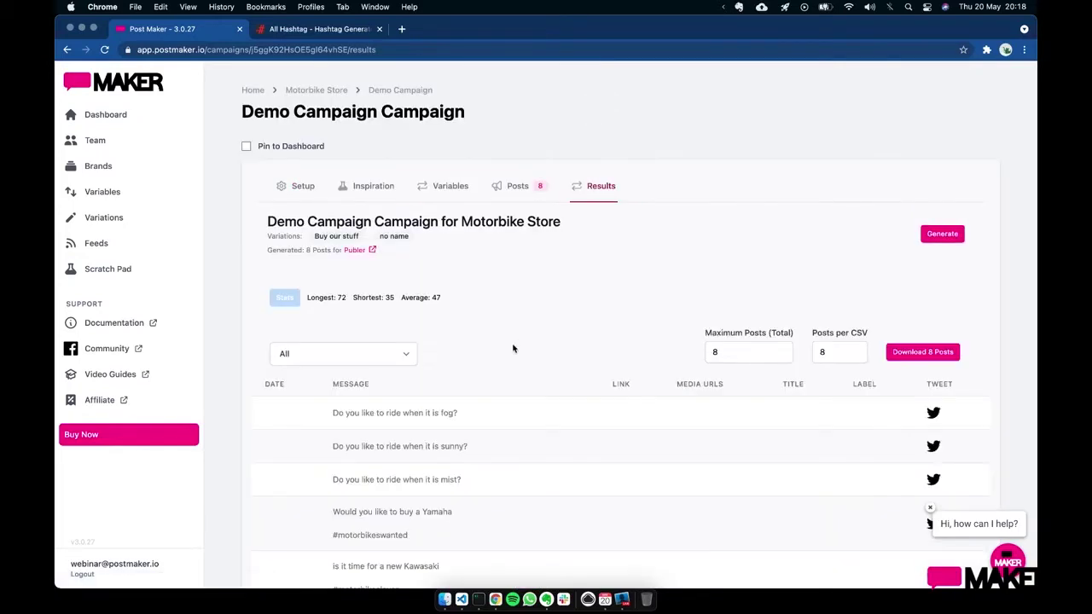
scroll(511, 349, down, 3)
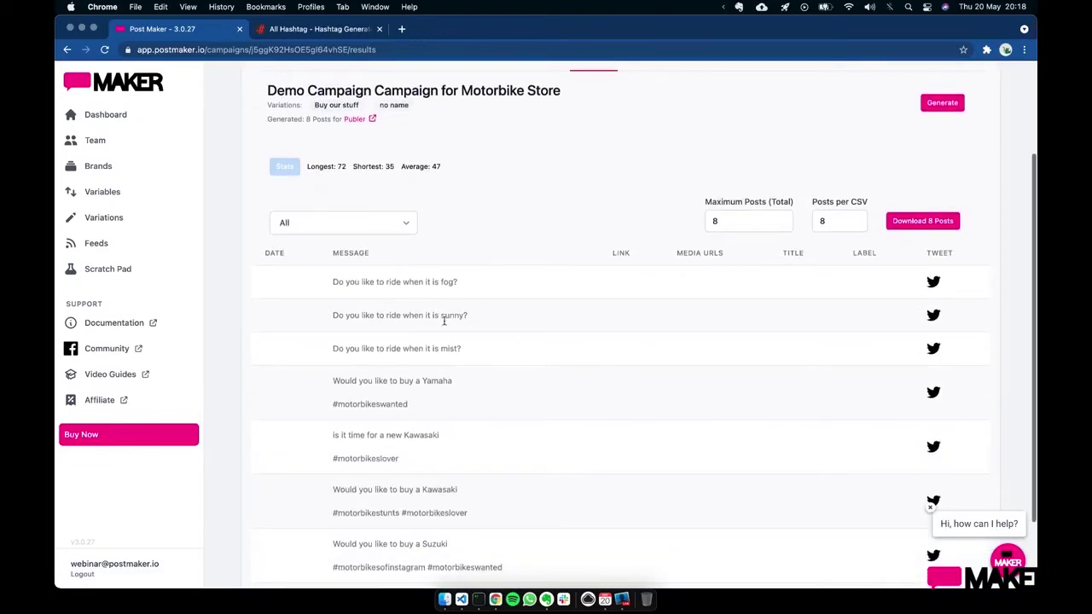
scroll(443, 319, down, 2)
scroll(444, 322, up, 3)
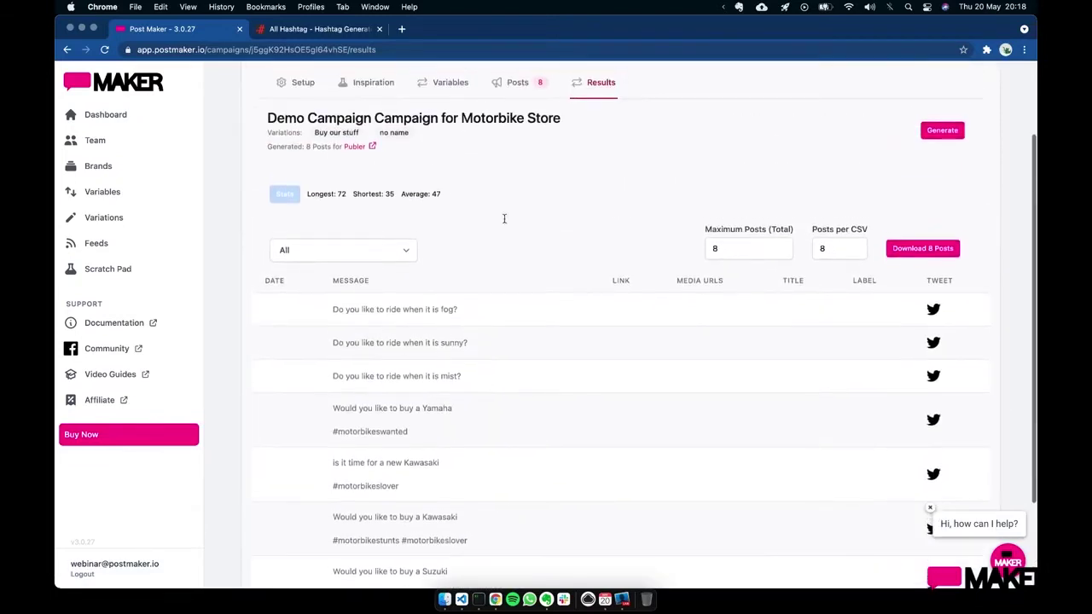
click(517, 88)
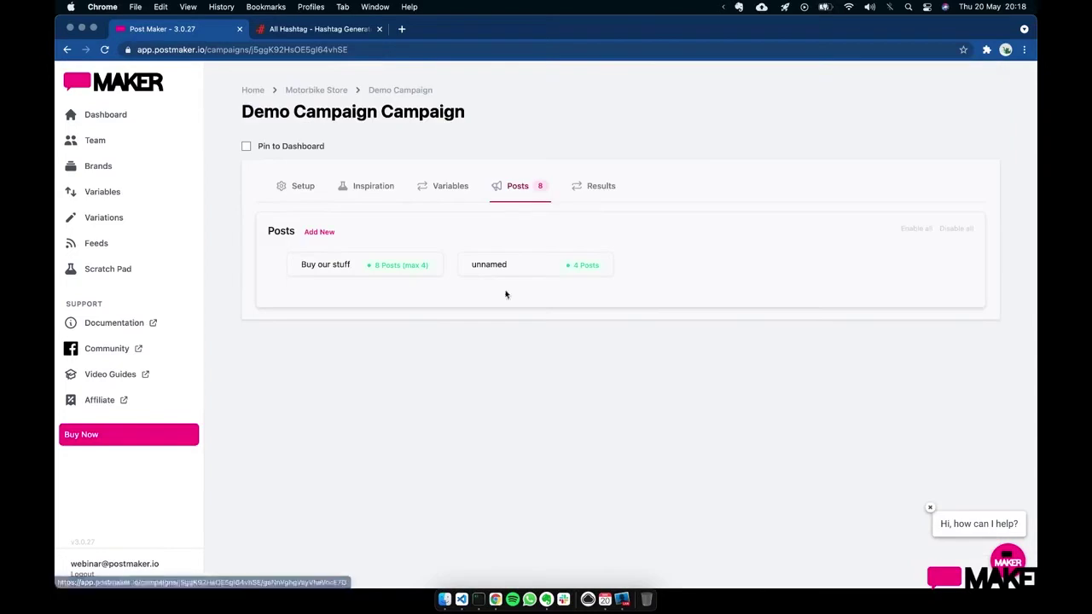
click(349, 273)
scroll(438, 364, down, 3)
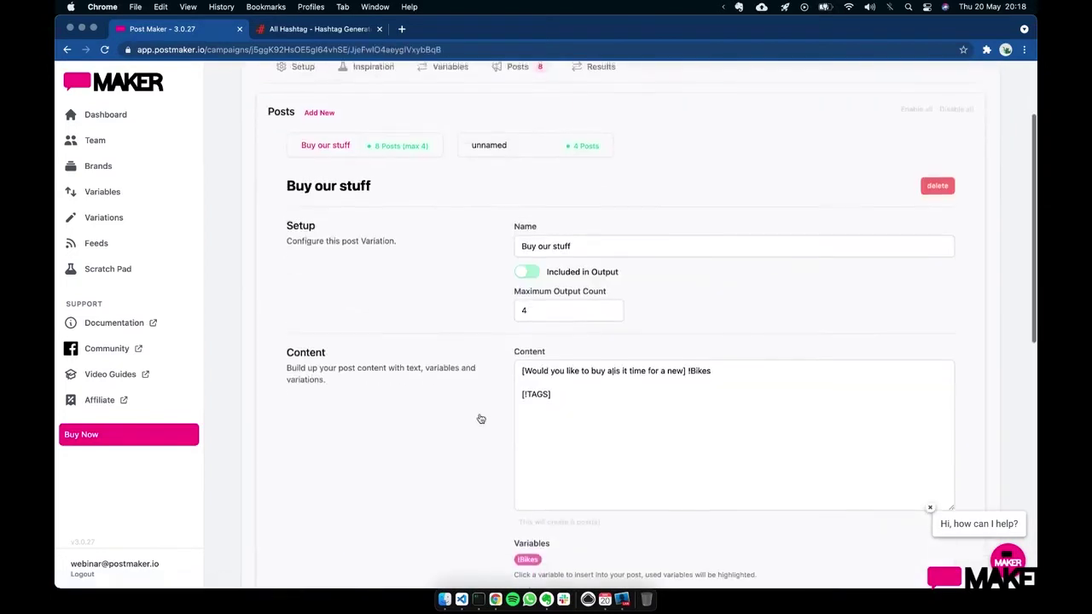
click(717, 374)
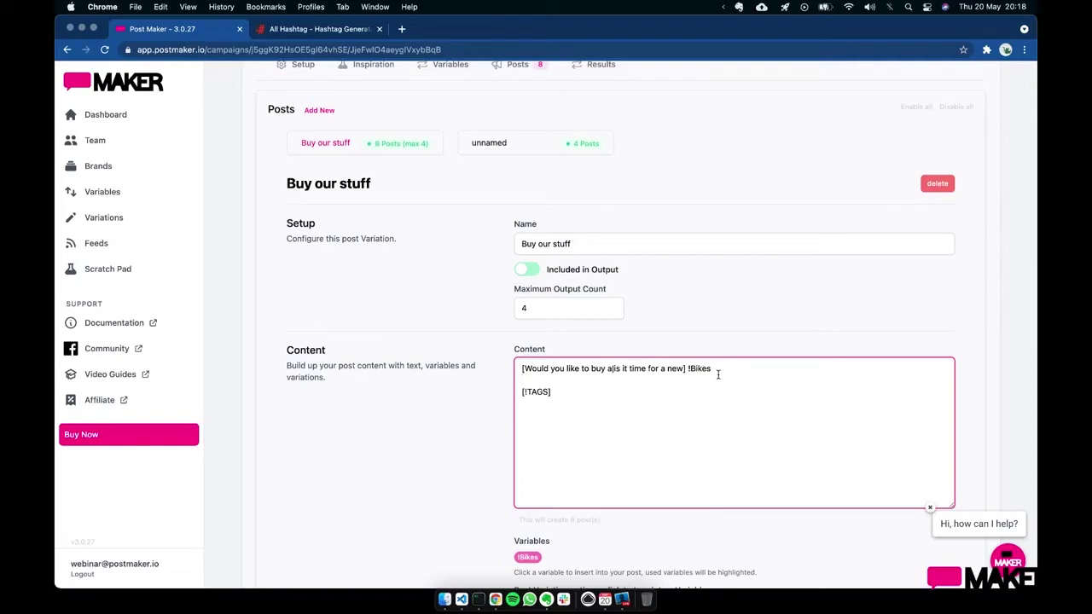
scroll(717, 374, down, 1)
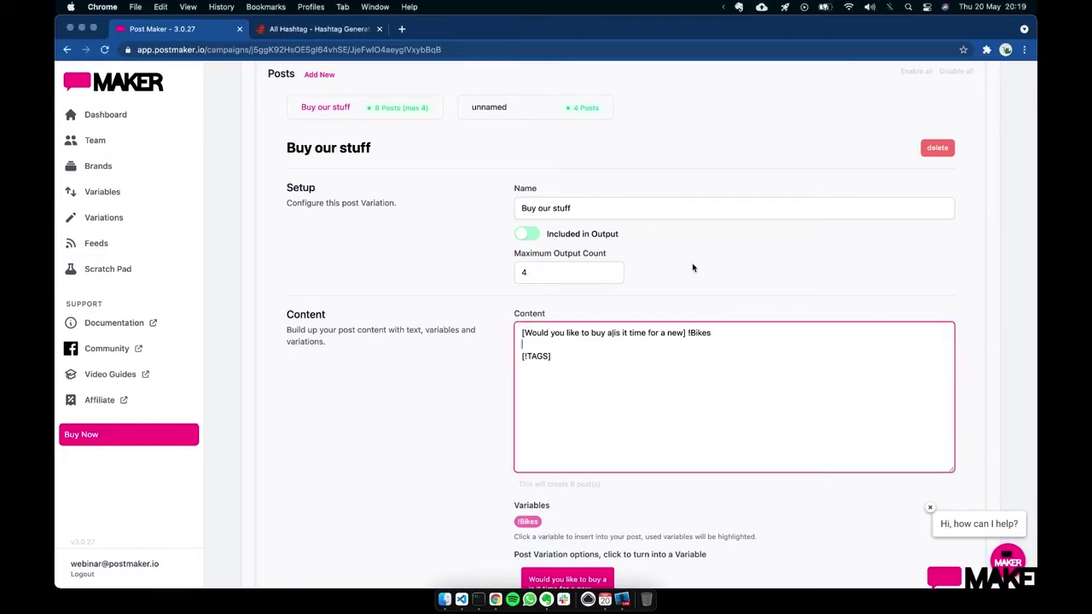
scroll(692, 268, down, 1)
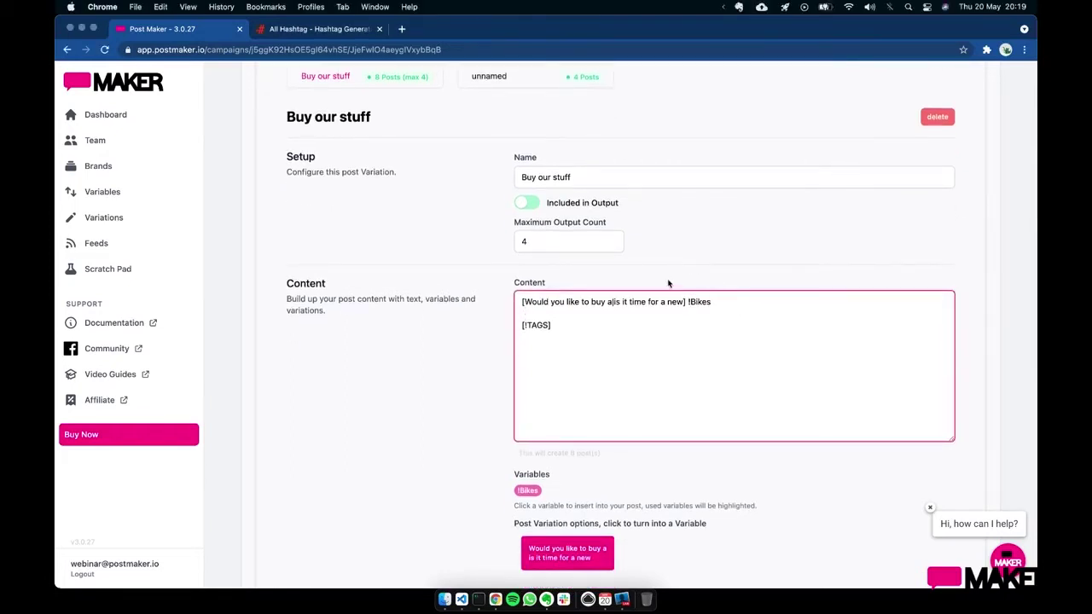
scroll(673, 274, up, 3)
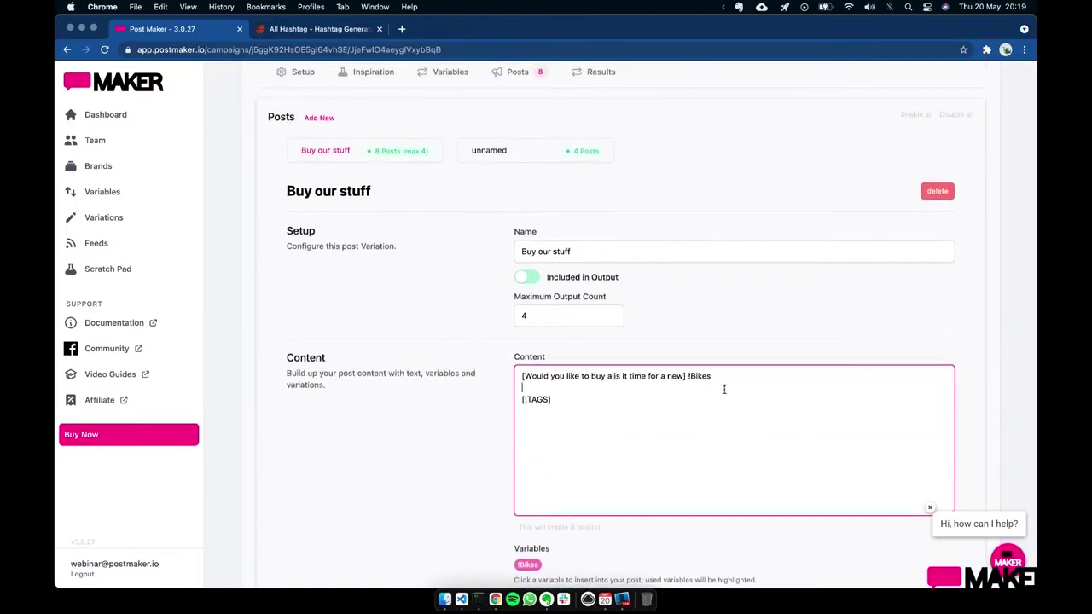
- On the Variables page, inspect !Bikes' Scope and Type, keeping Account and New Line
click(158, 195)
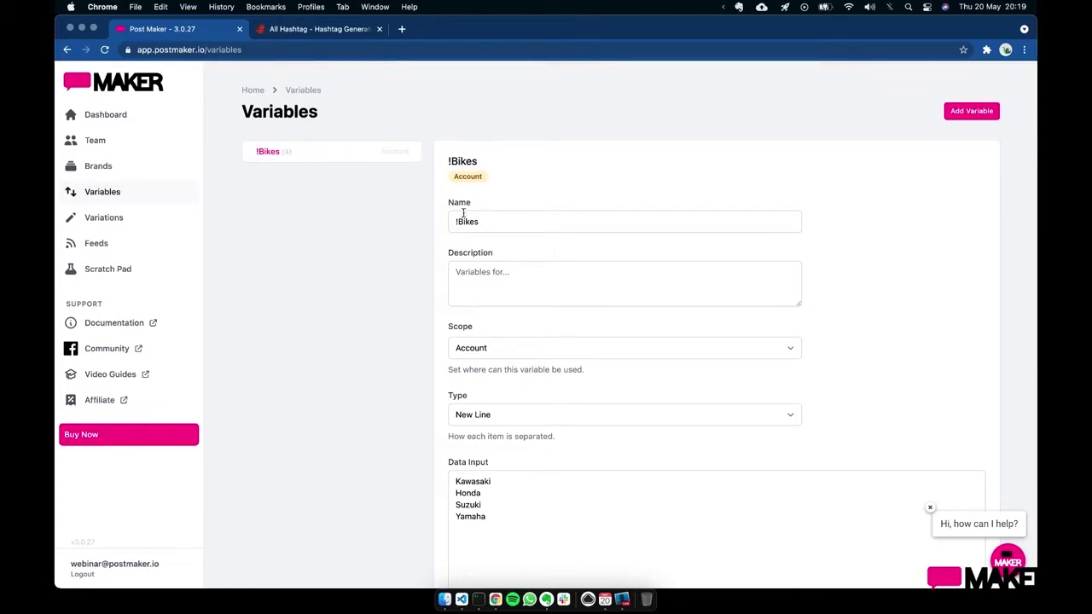
scroll(499, 333, down, 2)
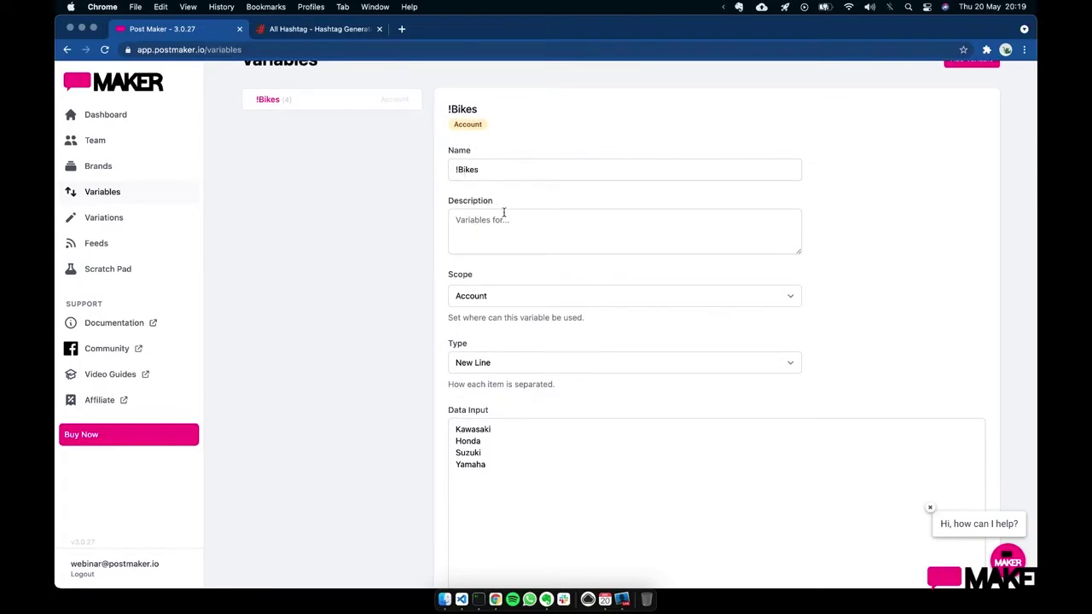
click(547, 296)
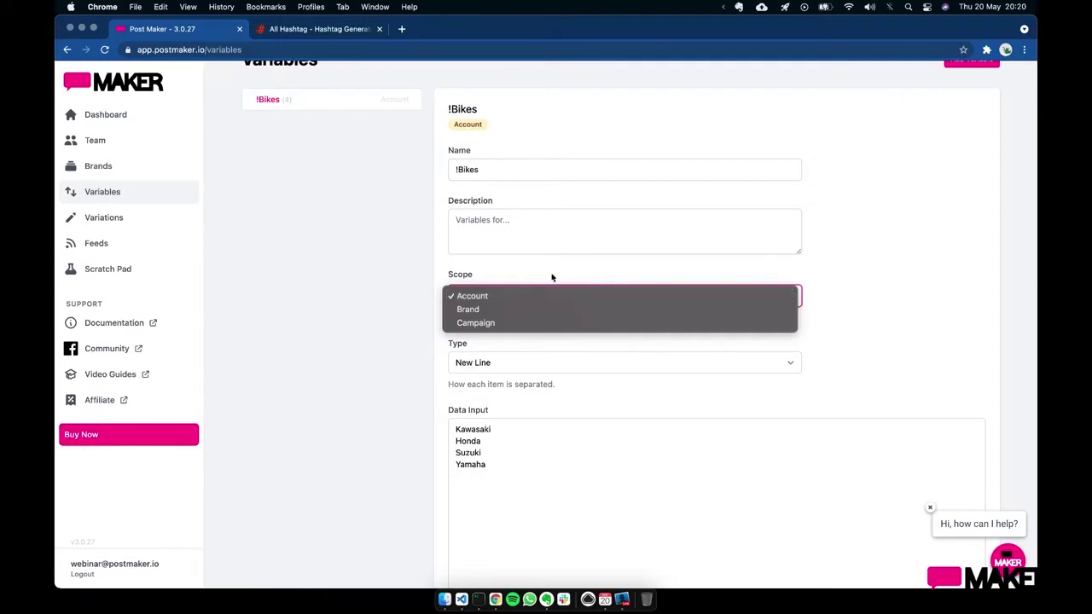
click(551, 270)
scroll(535, 407, down, 3)
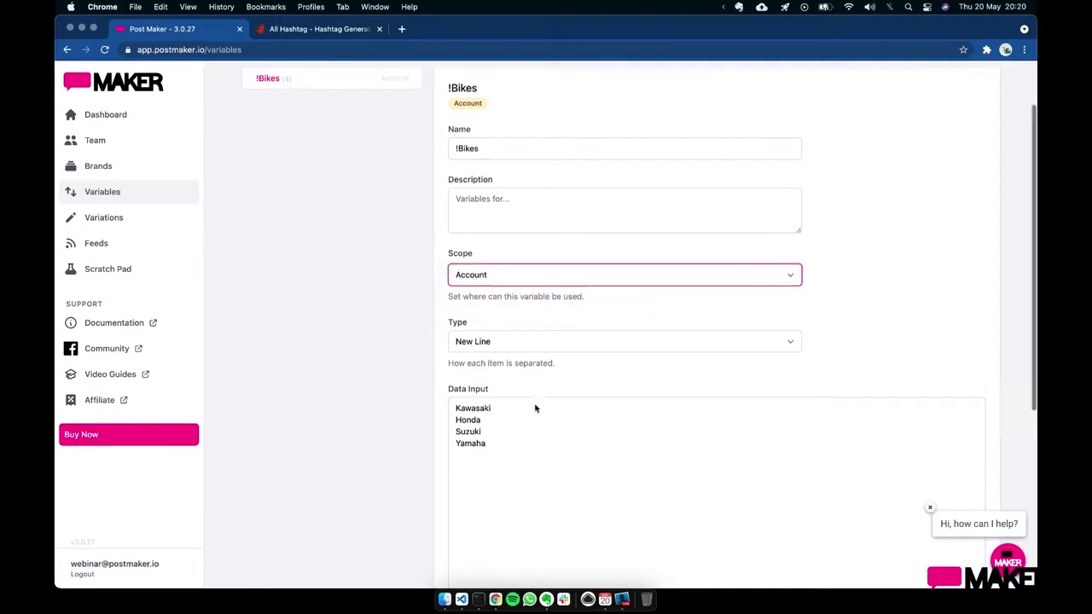
click(519, 260)
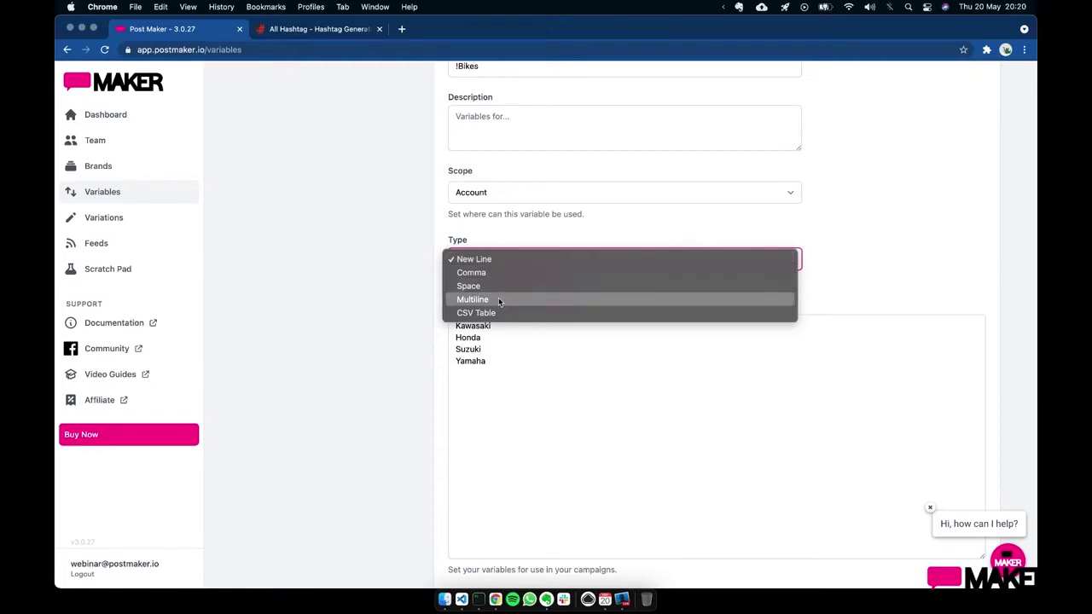
click(365, 299)
scroll(363, 300, up, 3)
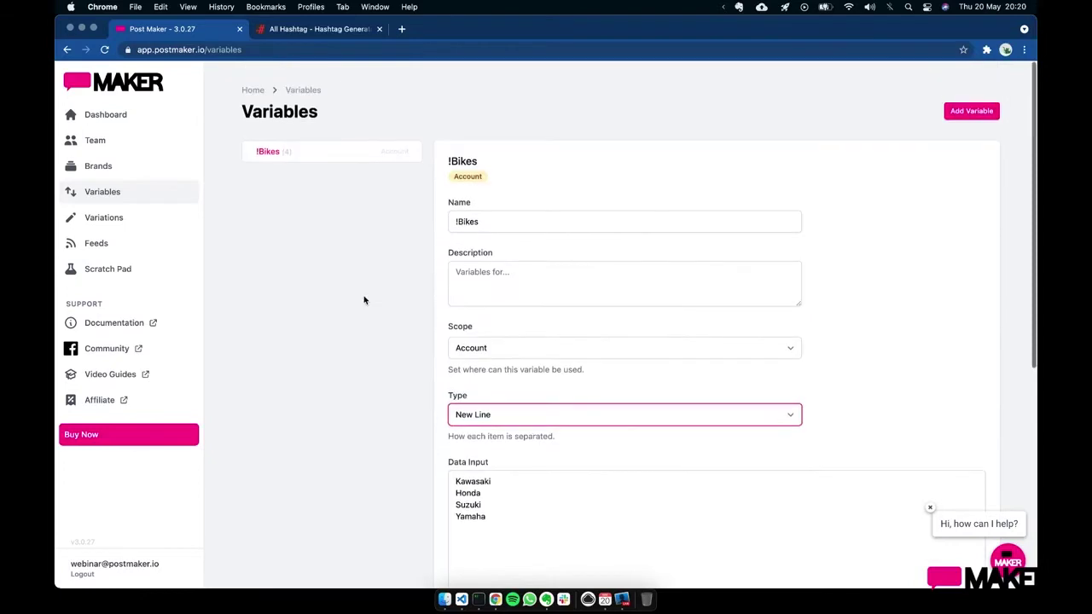
- Add a new variable named Biker Quotes with type Multiline
click(967, 113)
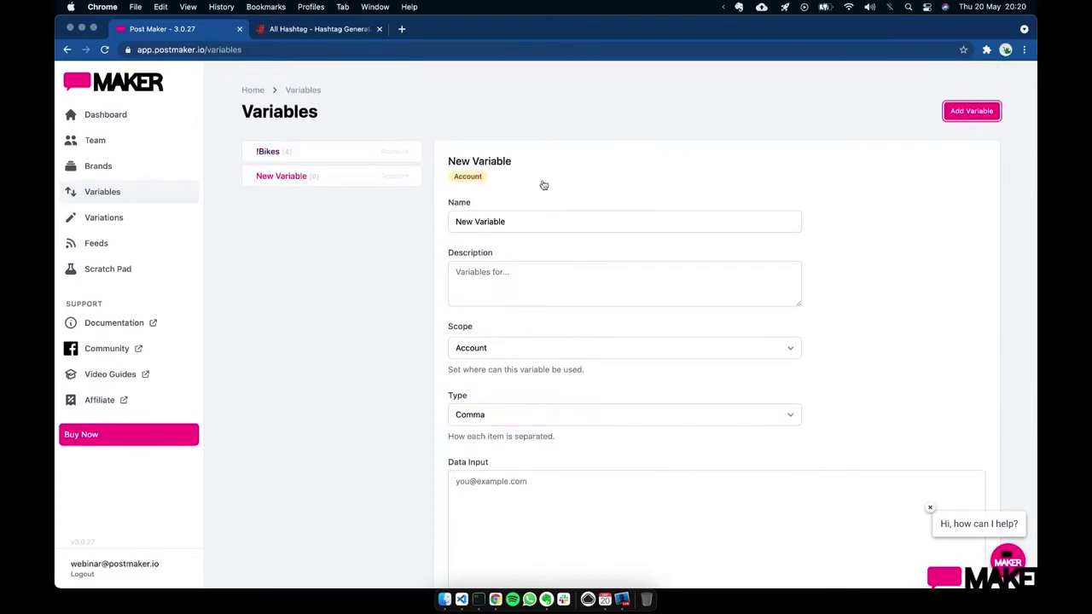
triple_click(518, 220)
text(Bi)
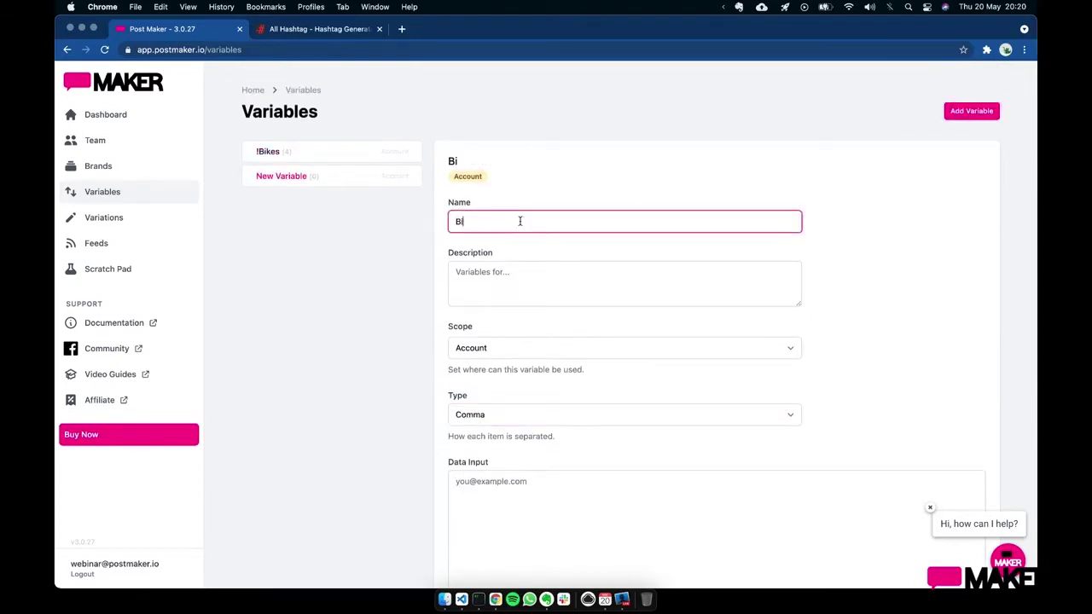
text(ker Quotyes)
key(BackSpace)
key(BackSpace)
key(BackSpace)
text(es)
scroll(540, 358, down, 3)
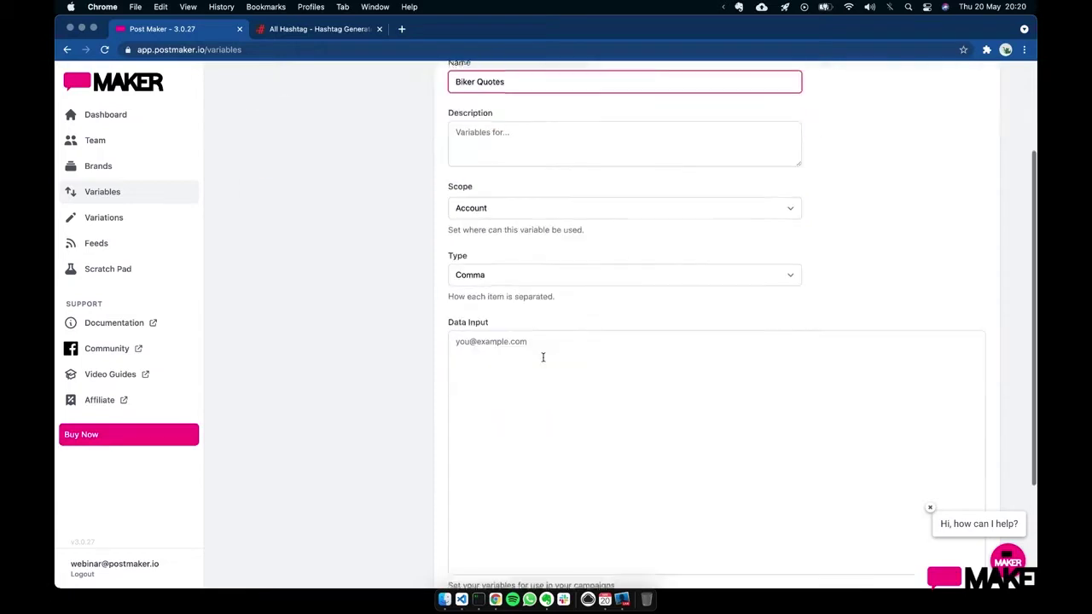
click(524, 270)
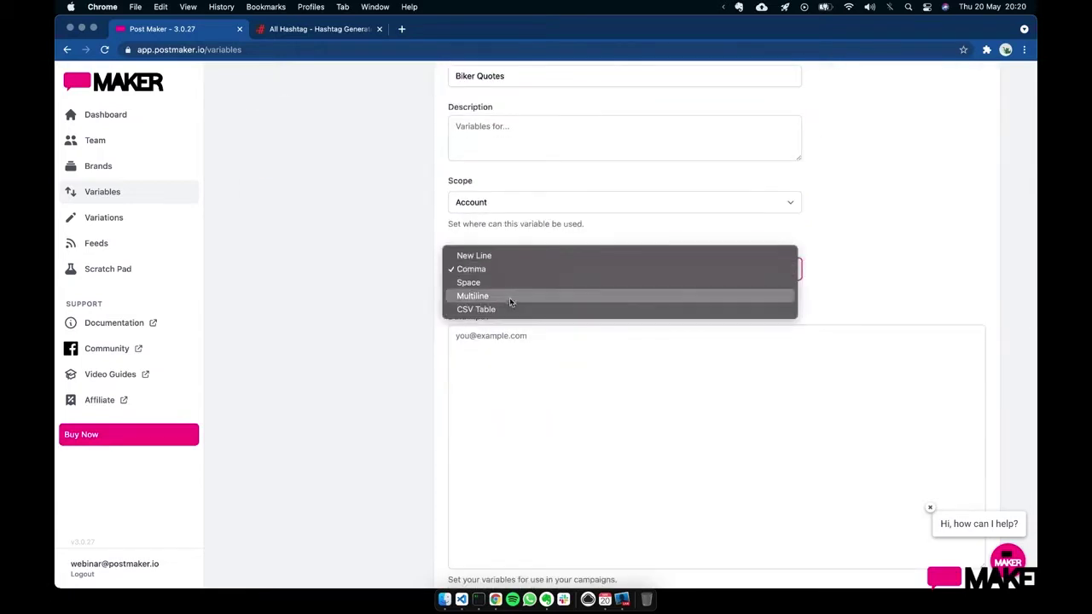
click(509, 298)
- Enter the multi-line quotes {{Nice bike / dude}} and {{It goes fast / -bob}} as data
click(502, 335)
text({{)
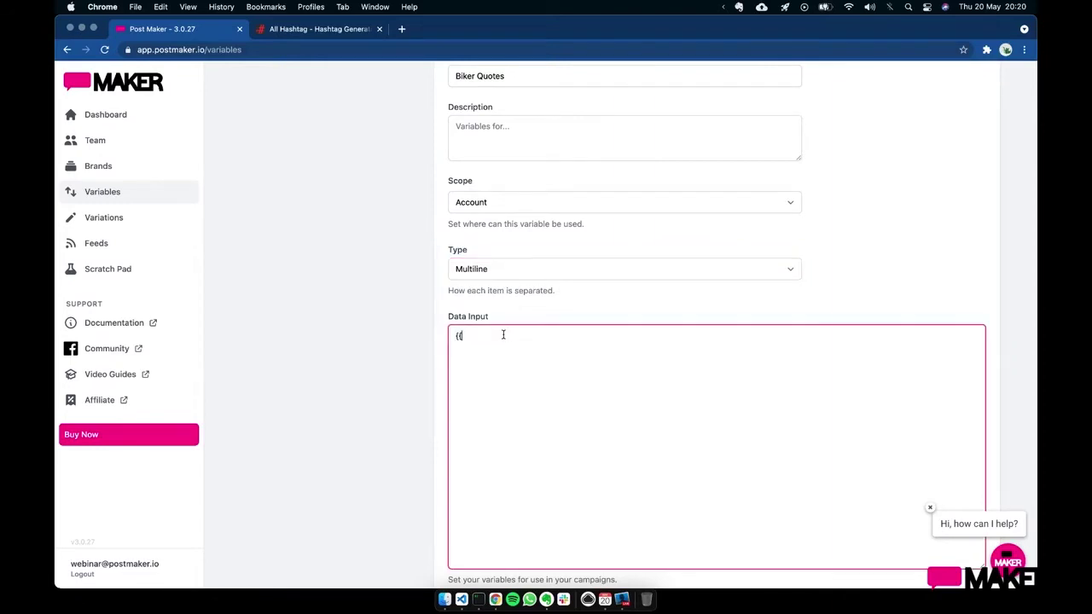
text(Nice bike)
key(Return)
key(Return)
text(dude}})
key(Return)
text({{)
key(Up)
key(Up)
key(Up)
text(It goes fast)
key(Return)
key(Return)
text(-bob)
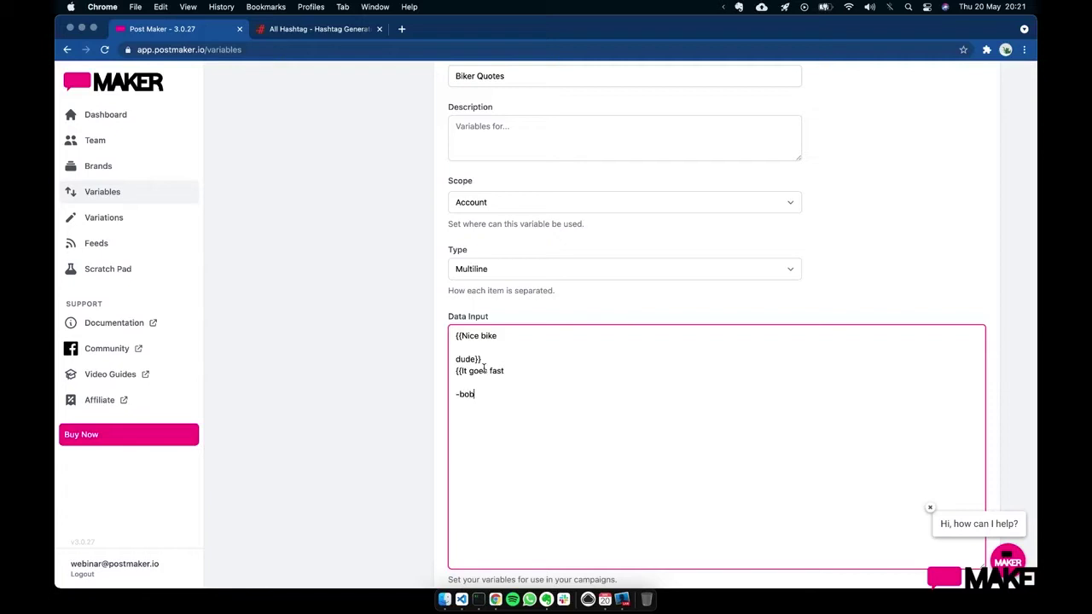
text(}})
- Add a third quote ending 'really long' and check the data preview
text({{)
text(Thisi)
text(is)
key(Return)
key(Return)
key(Return)
key(Return)
key(Return)
text(really long}})
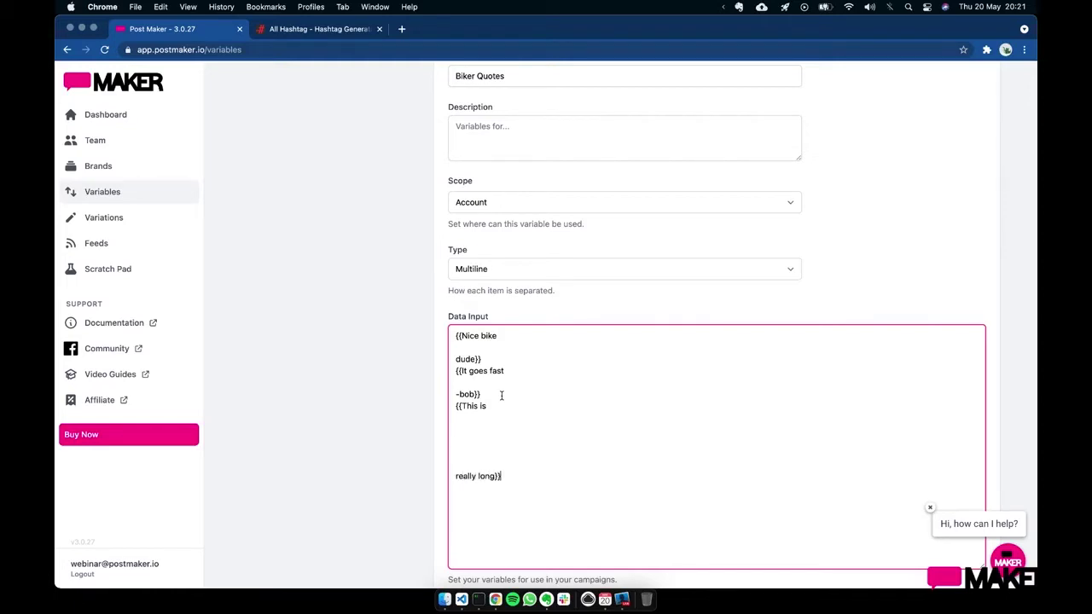
click(786, 301)
scroll(788, 305, down, 7)
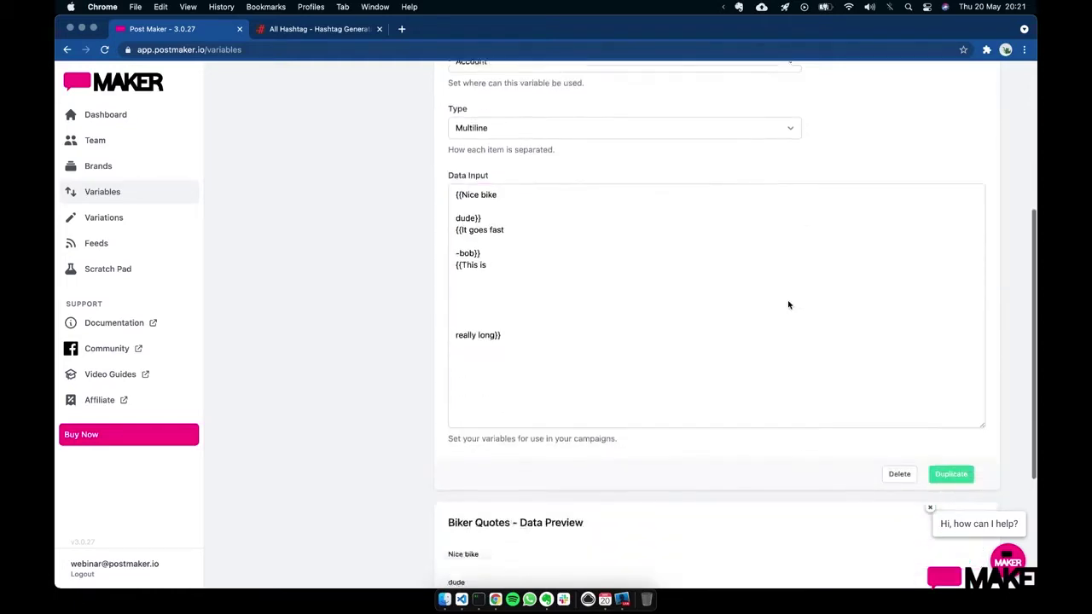
scroll(672, 415, down, 1)
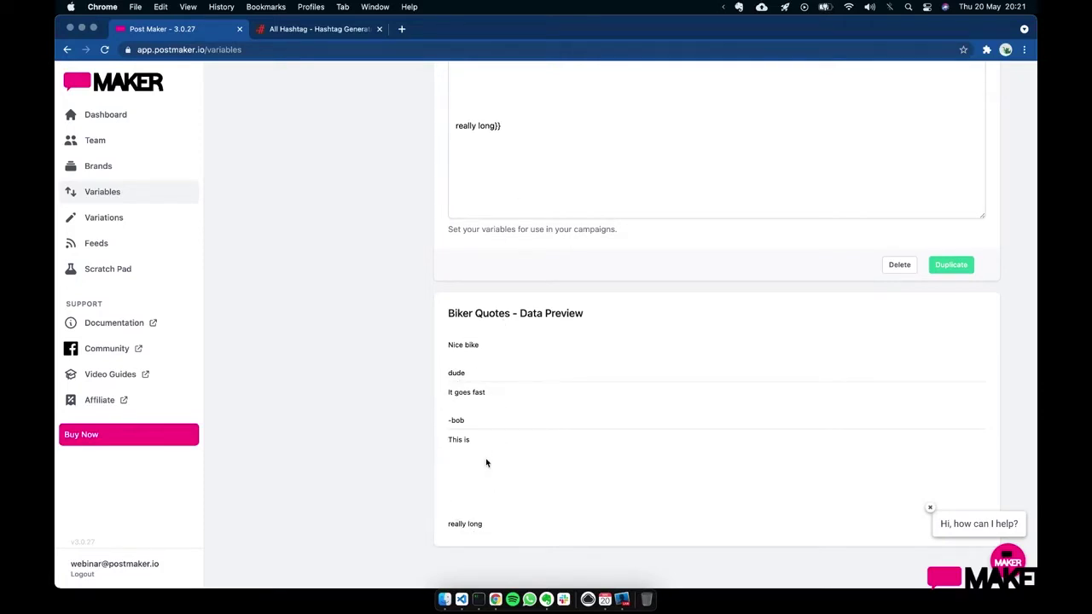
scroll(486, 463, up, 10)
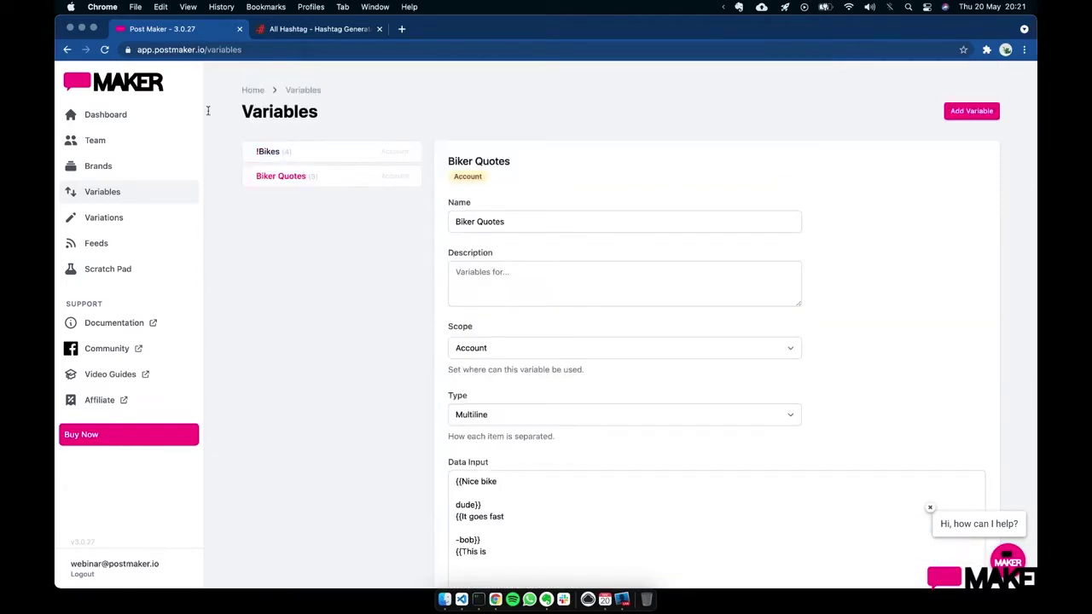
- Add a new post variation named Customers say to the Demo Campaign
click(152, 116)
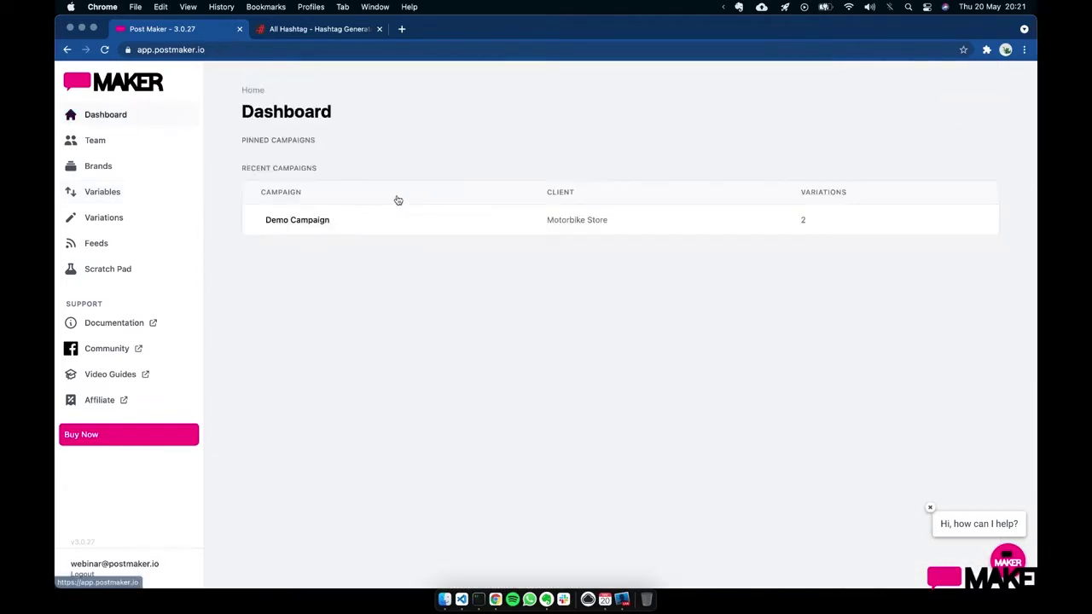
click(313, 223)
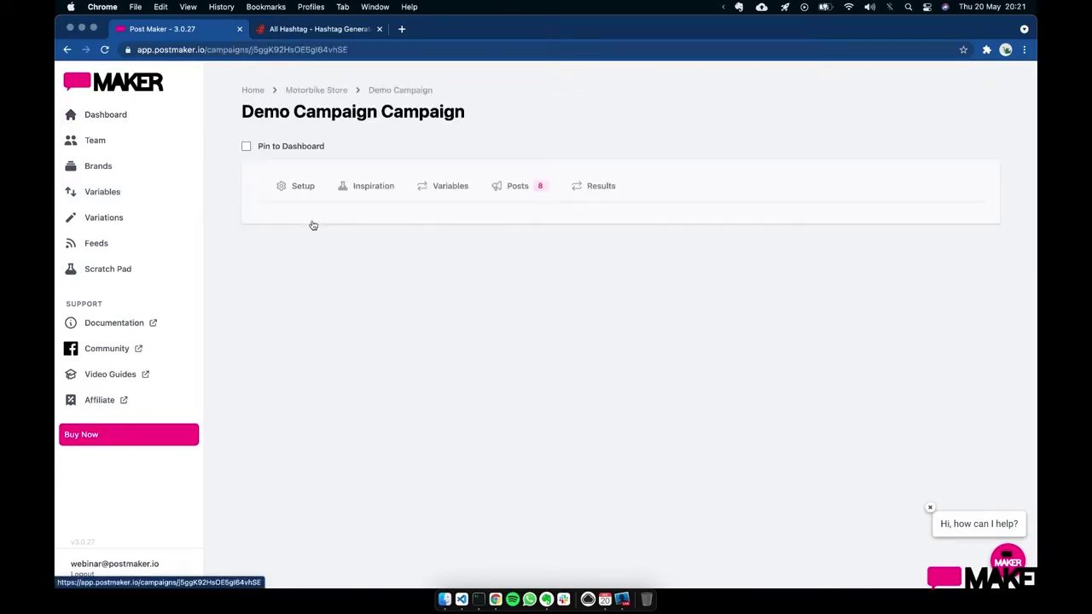
click(509, 194)
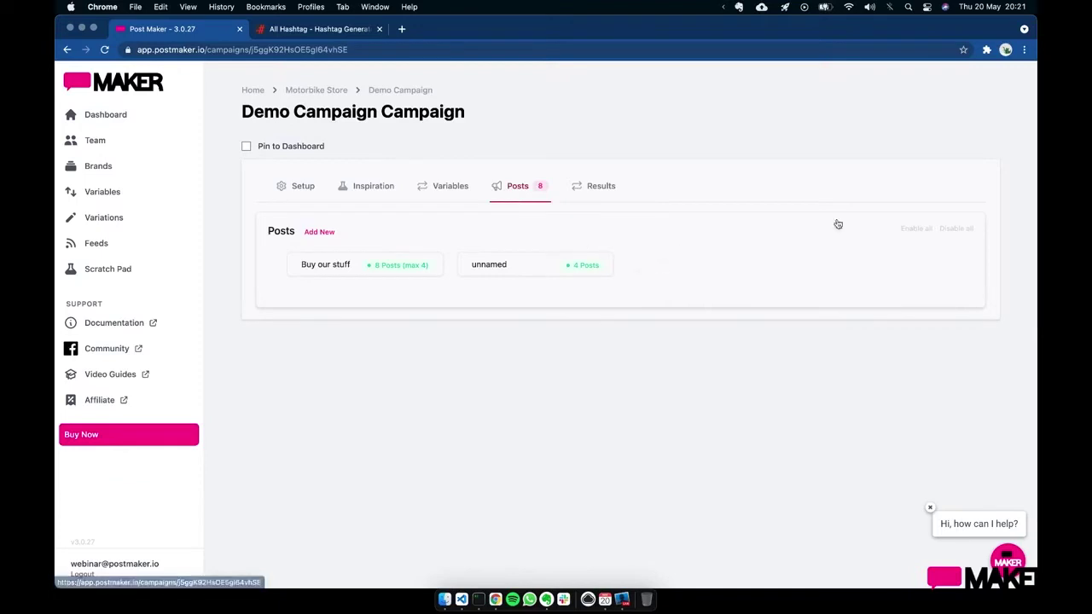
click(318, 232)
click(698, 265)
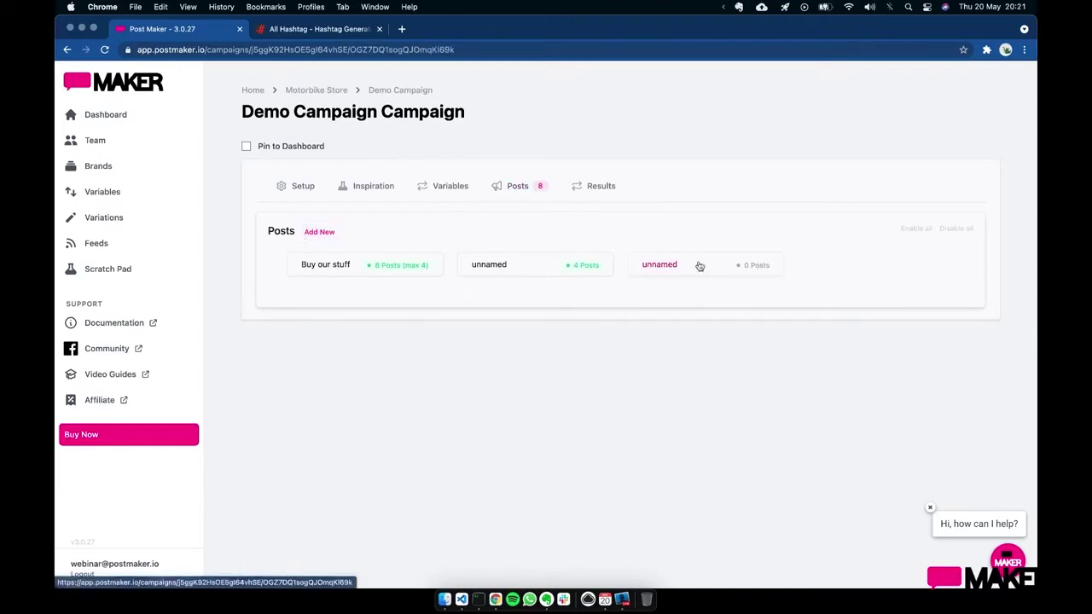
click(557, 365)
text(Custome)
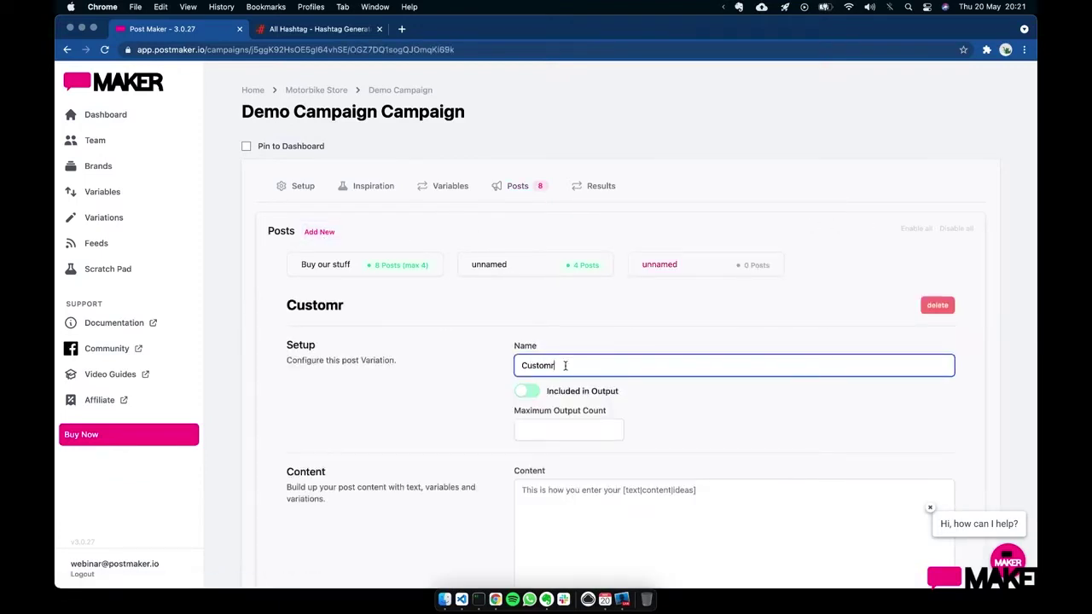
text(rs say)
- Set its content to 'Check what our customers say' followed by the Biker Quotes variable
scroll(572, 375, down, 5)
click(581, 295)
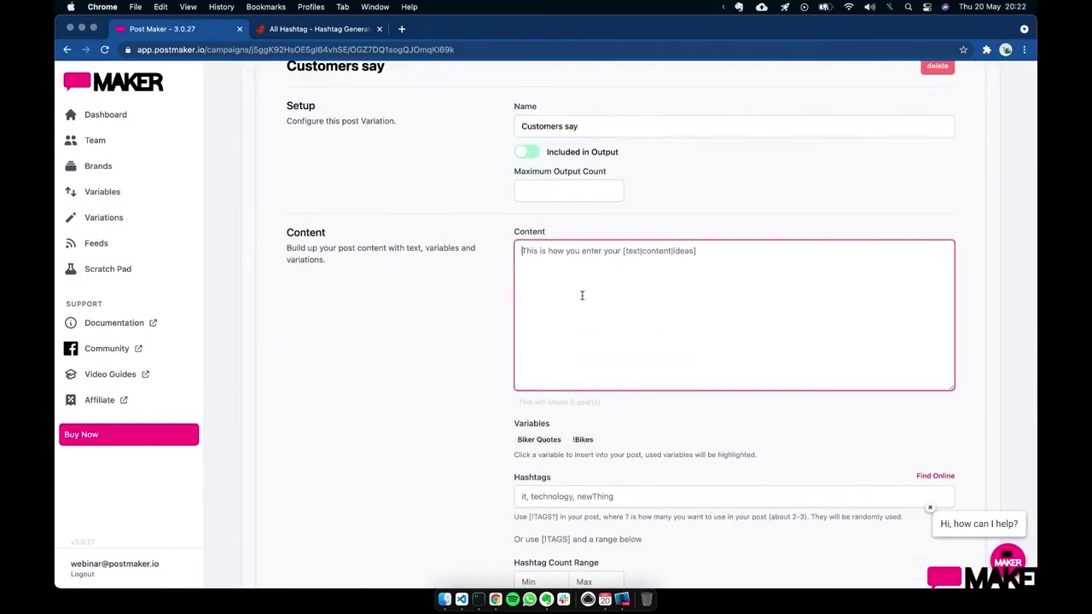
text(Check w)
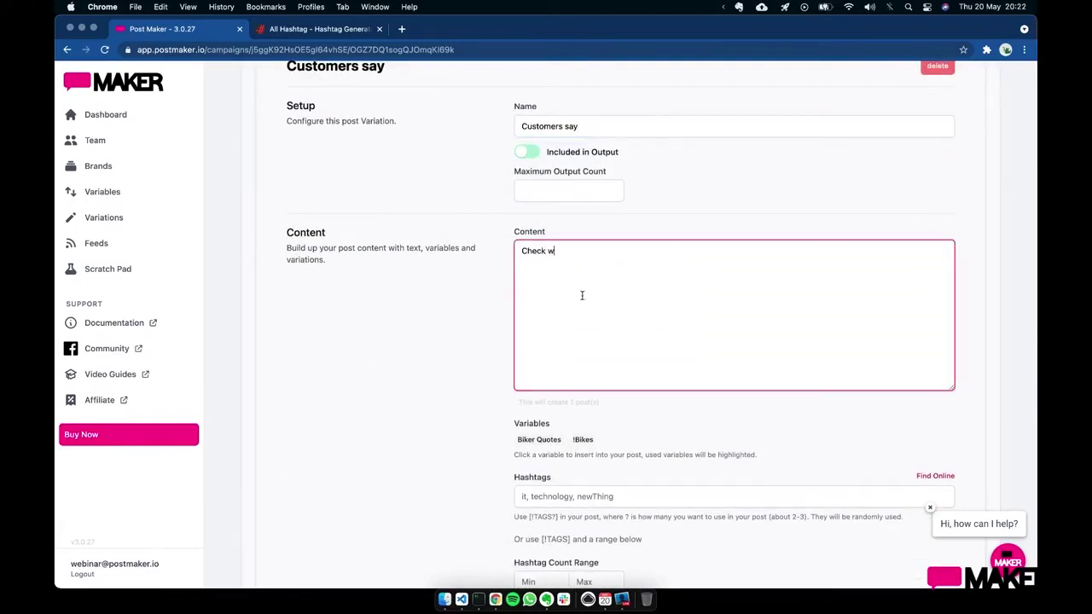
text(hat our)
text(r customerd day)
key(BackSpace)
key(BackSpace)
key(BackSpace)
key(BackSpace)
key(BackSpace)
text(s day)
key(BackSpace)
key(BackSpace)
text(say)
key(Return)
key(Return)
click(538, 439)
click(612, 283)
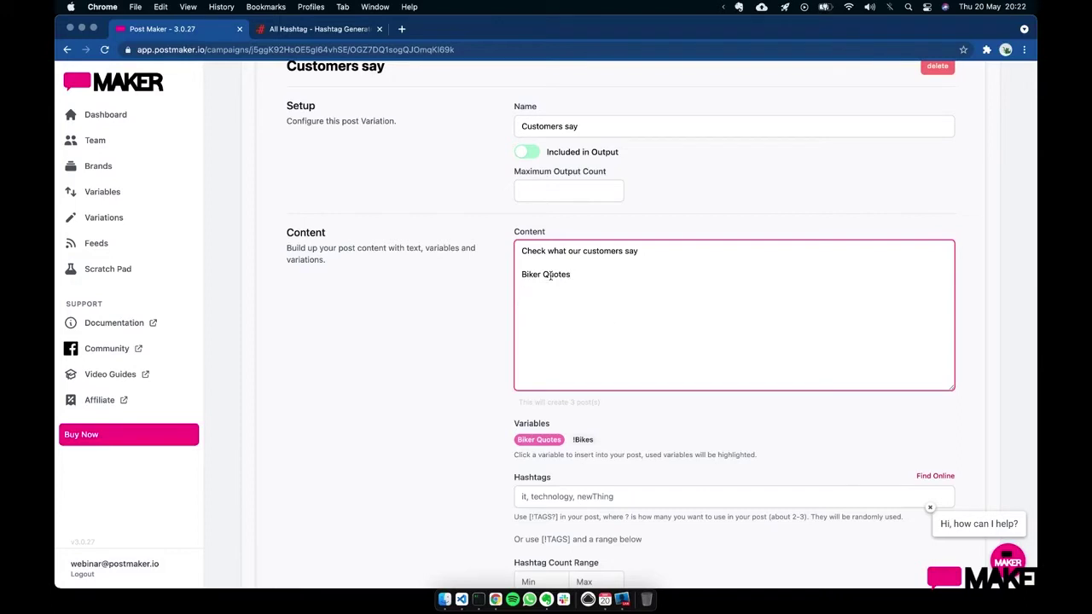
drag(521, 273, 577, 275)
click(603, 281)
scroll(639, 298, up, 5)
- Browse the 11 generated posts, including the three customer-quote posts from Biker Quotes
click(596, 184)
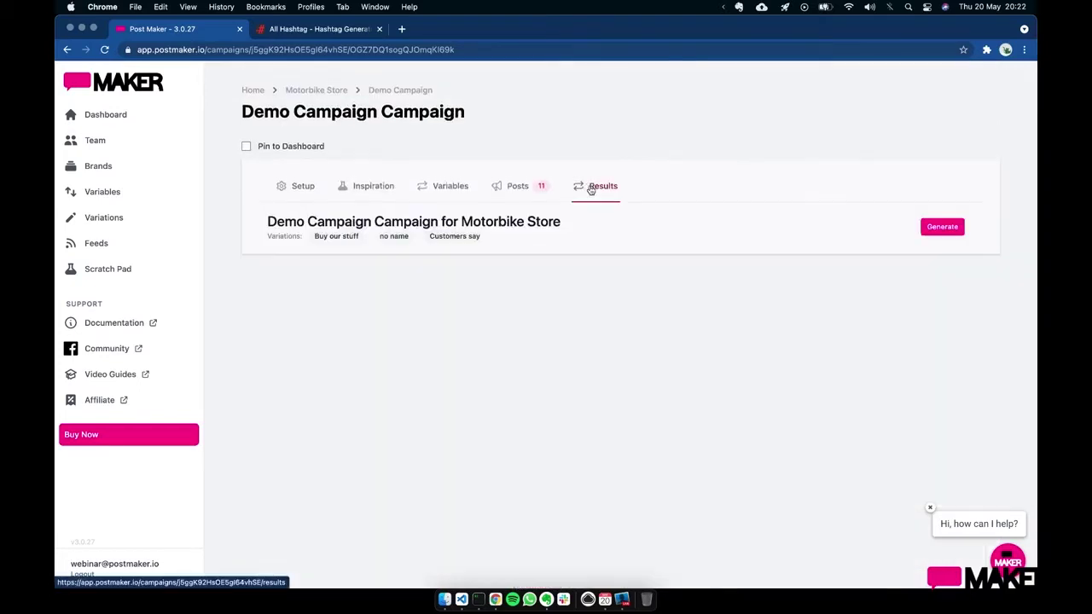
scroll(544, 345, down, 6)
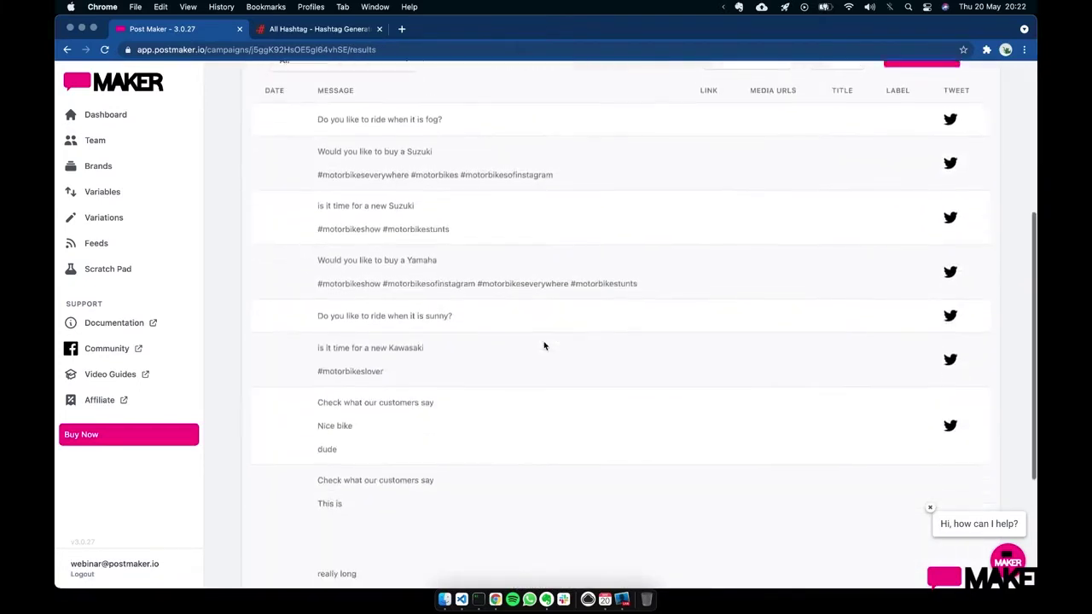
scroll(544, 345, down, 2)
drag(315, 356, 361, 482)
click(370, 446)
scroll(370, 446, down, 2)
click(363, 482)
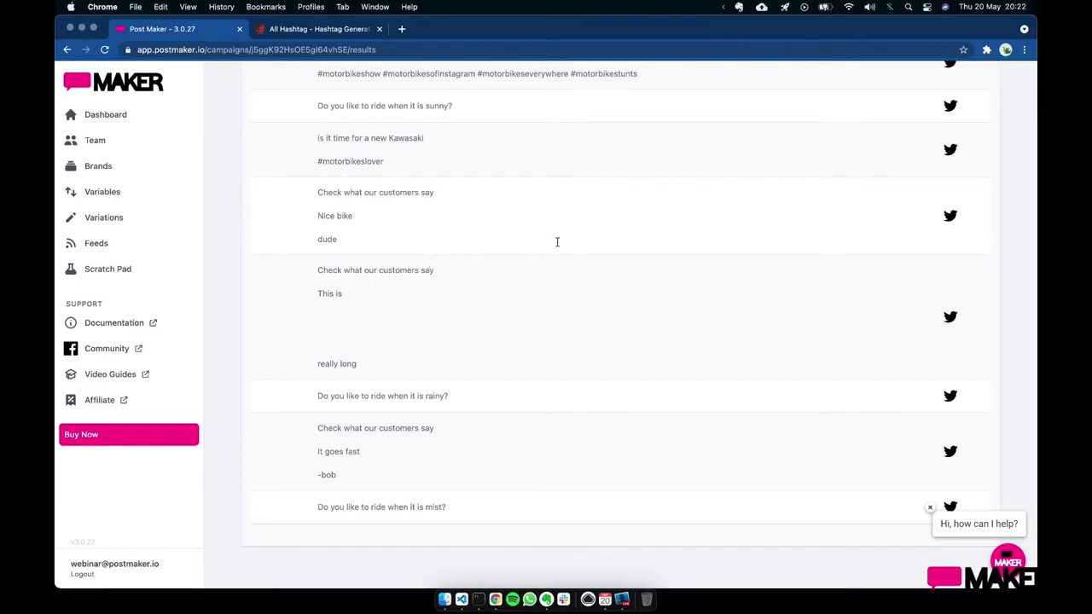
scroll(556, 242, up, 15)
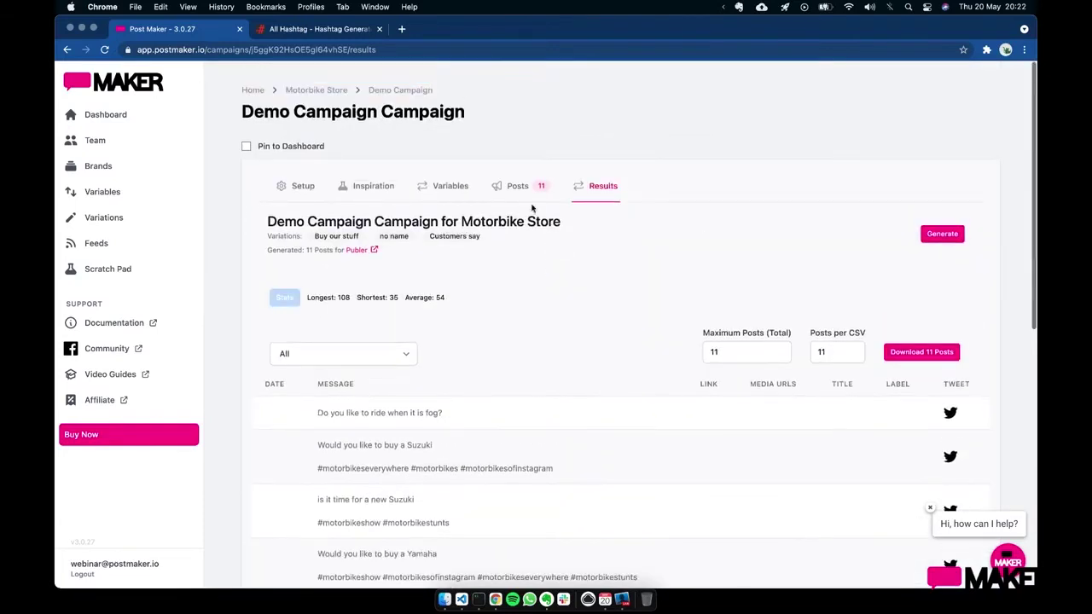
- Disable Buy our stuff and the unnamed variation, then view results with only Customers say
click(520, 202)
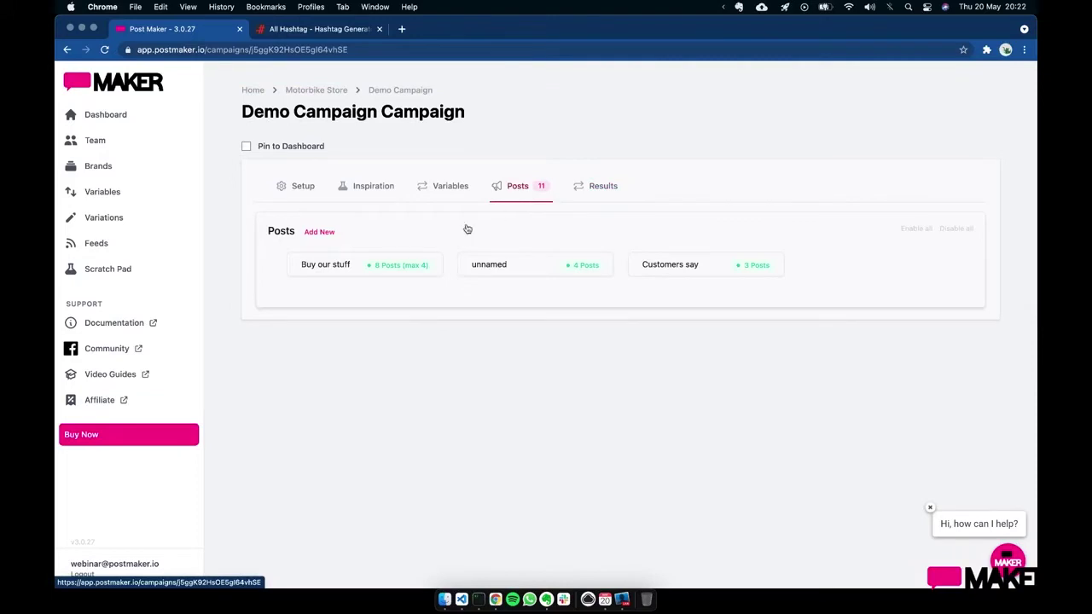
click(405, 266)
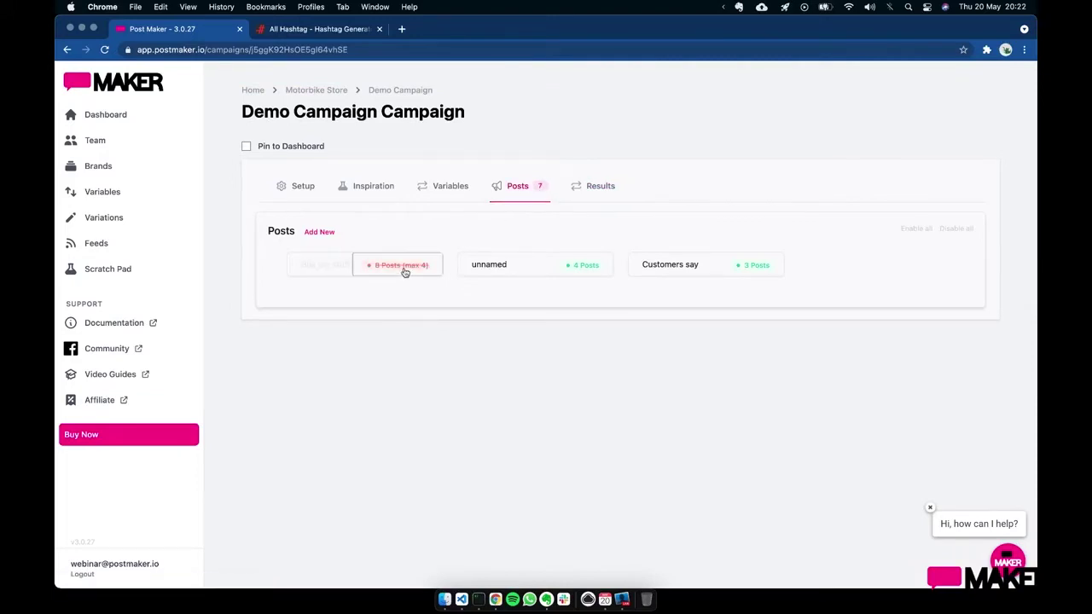
click(584, 266)
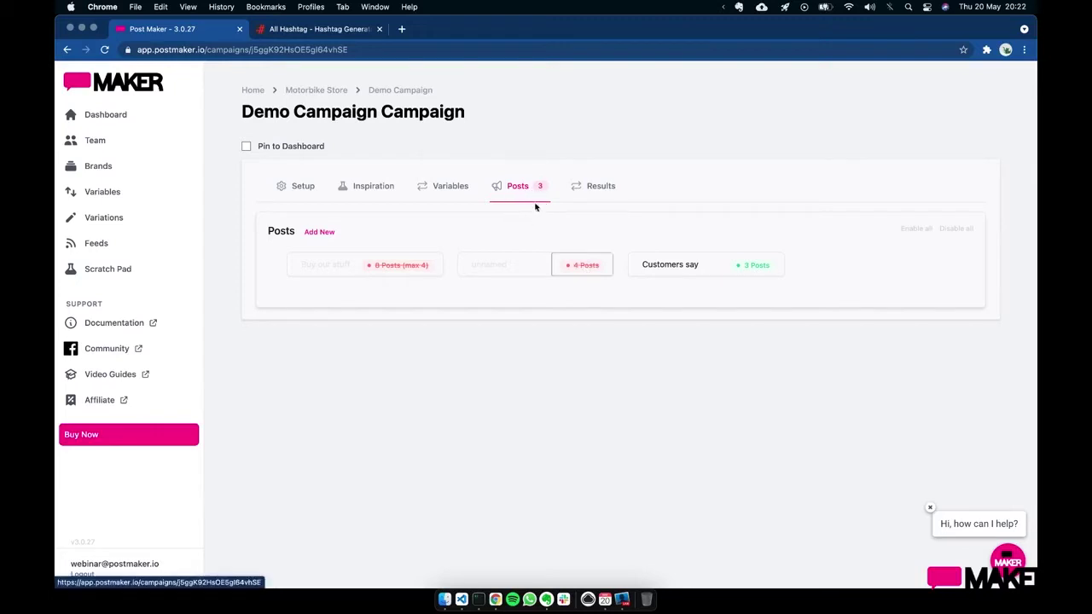
click(591, 195)
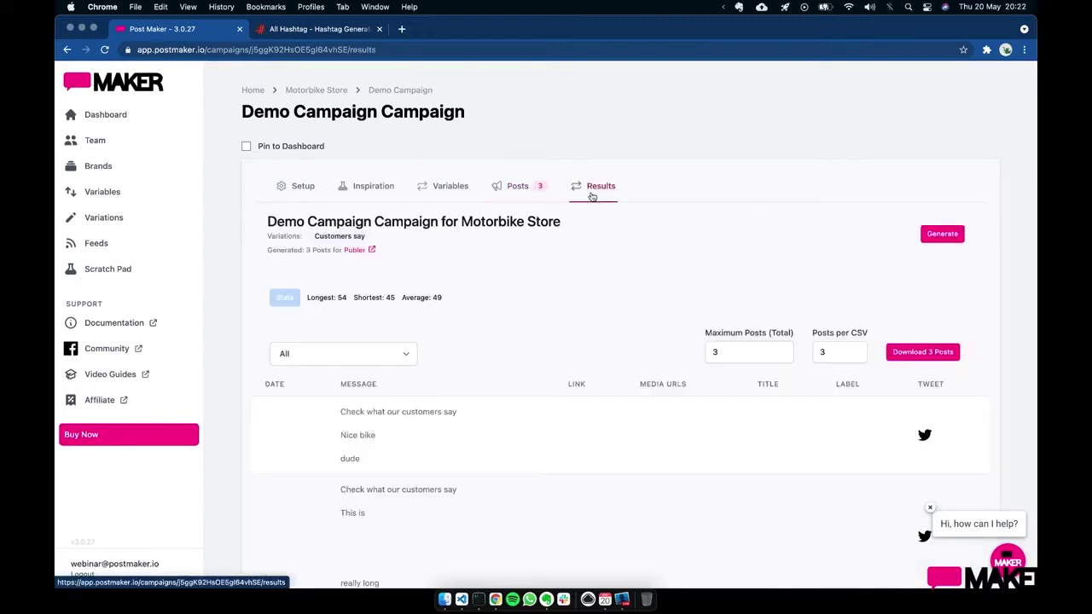
scroll(492, 412, down, 3)
scroll(493, 412, up, 3)
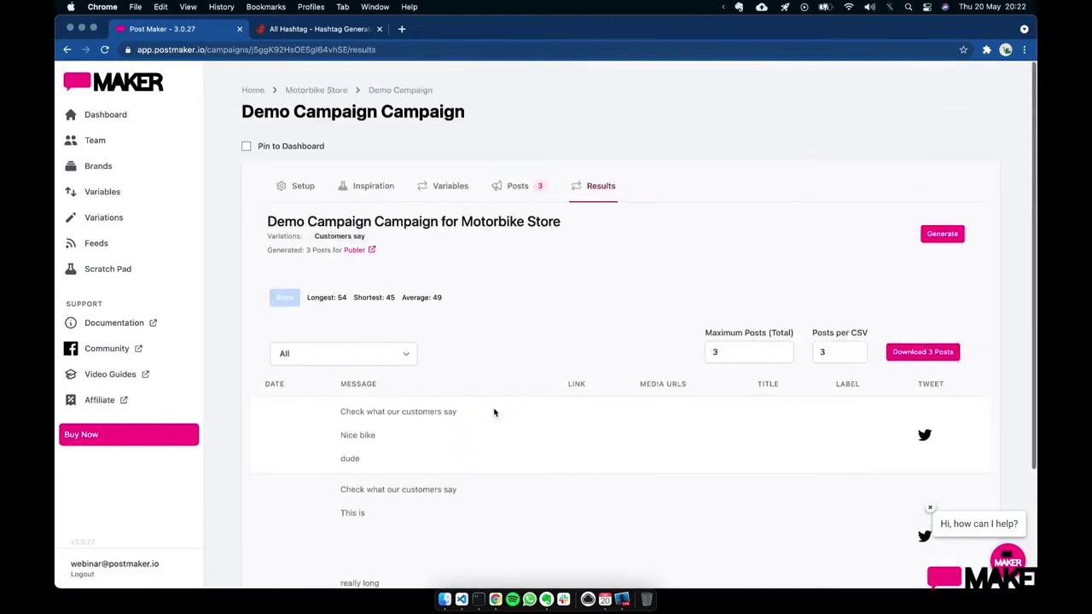
- Disable all post variations, then enable all of them again
click(523, 194)
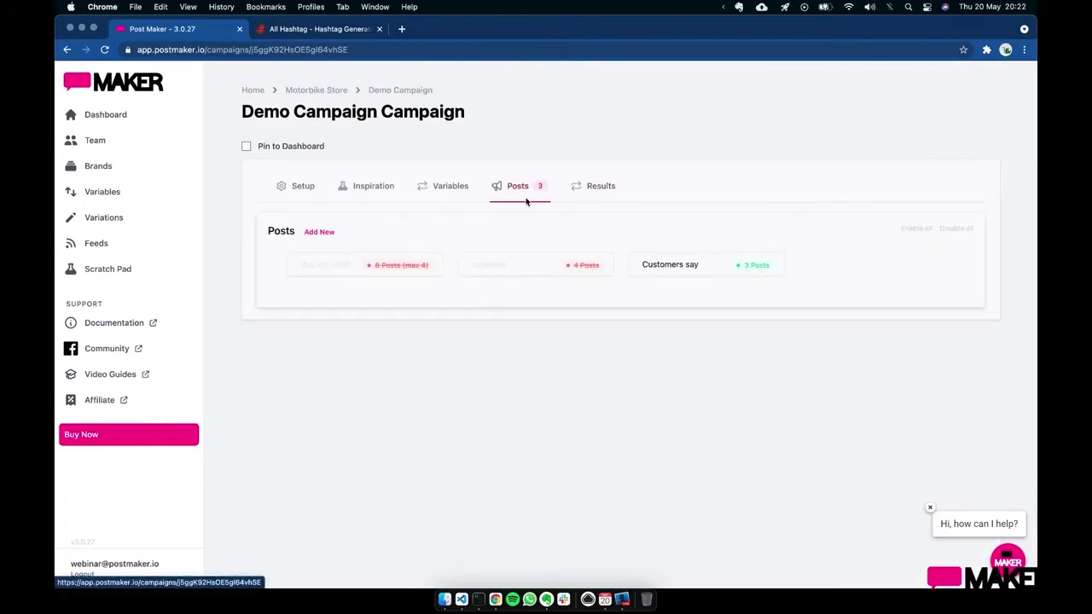
click(951, 235)
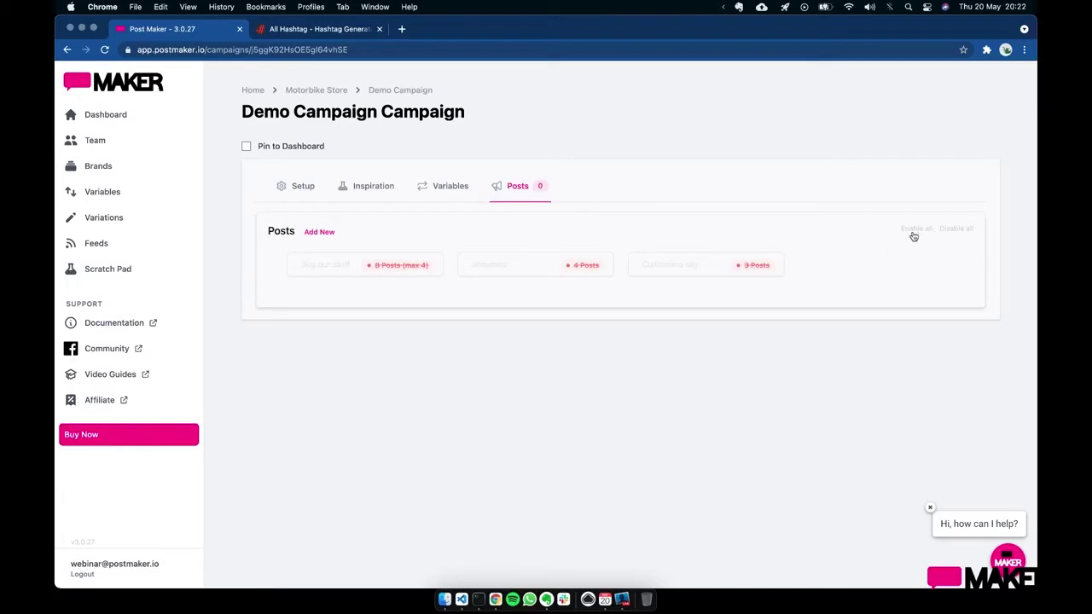
click(913, 232)
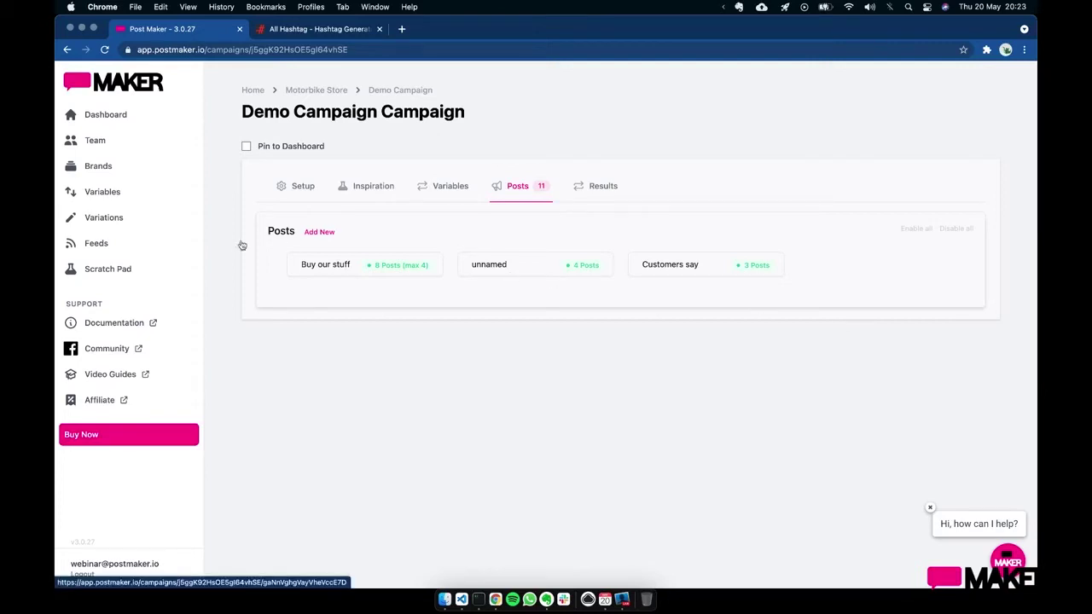
- Add a new variable named Products with type CSV Table
click(133, 198)
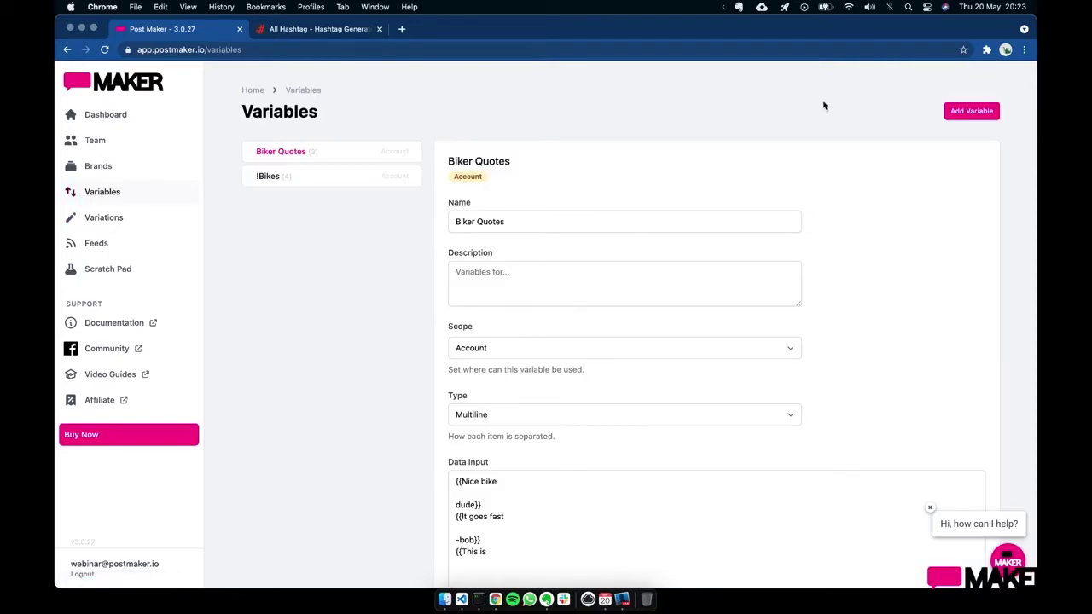
click(970, 111)
click(551, 219)
triple_click(550, 220)
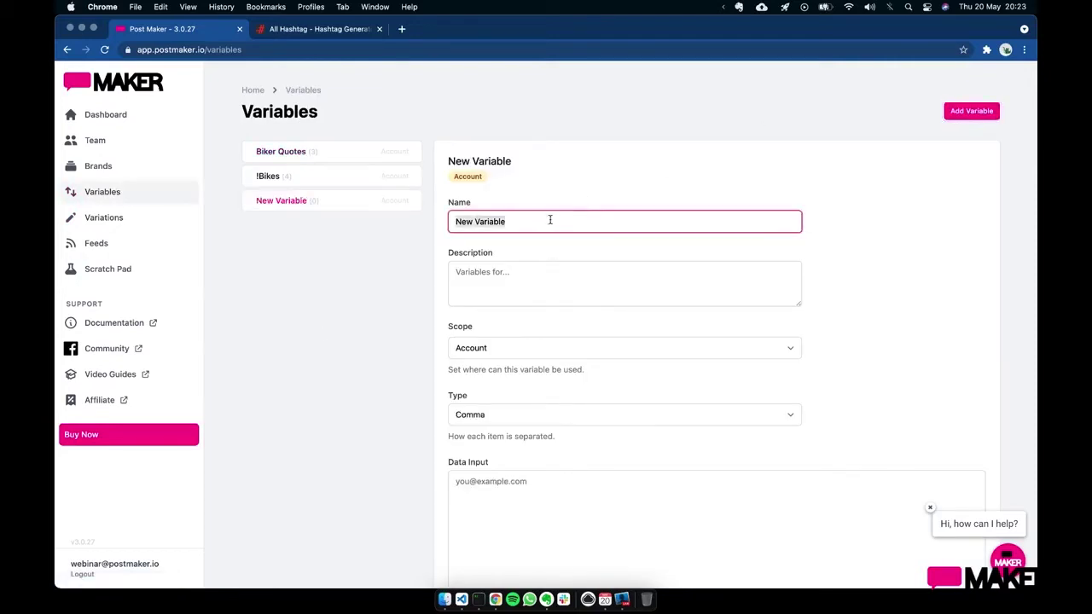
text(Products)
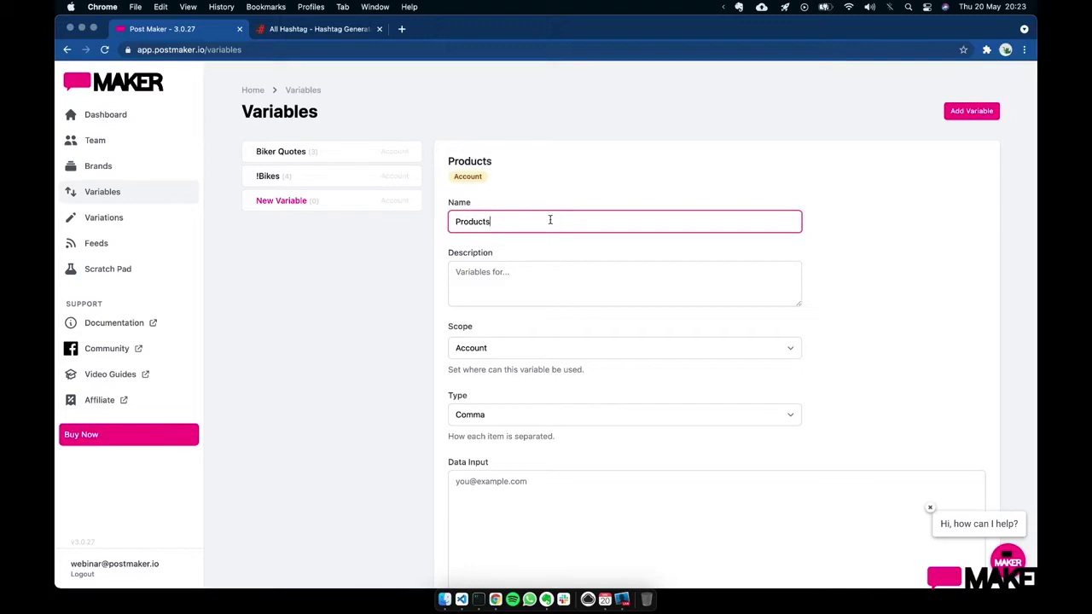
scroll(617, 355, down, 3)
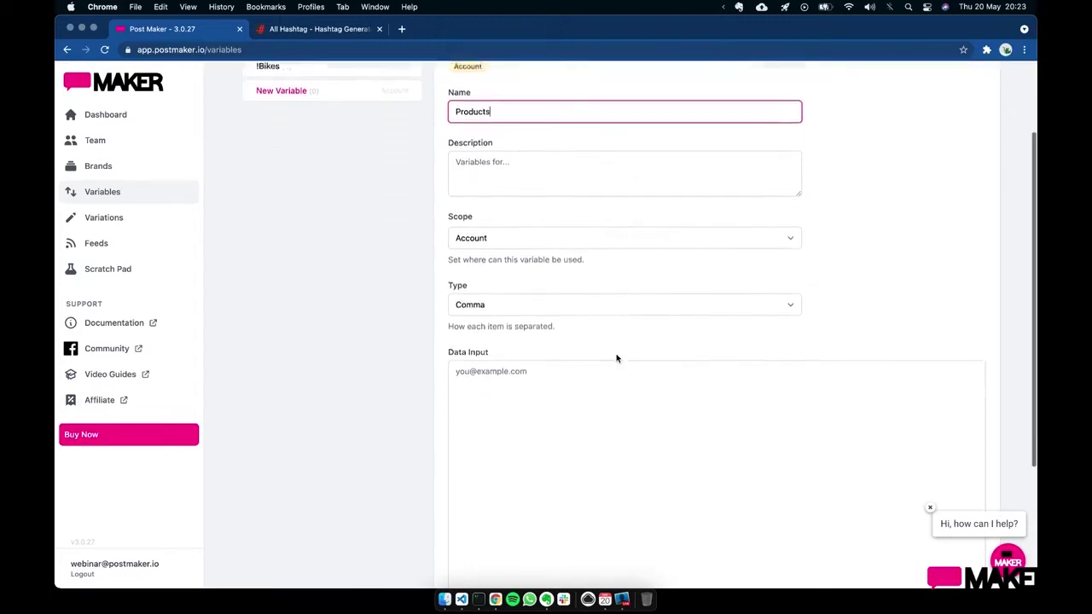
scroll(616, 356, down, 1)
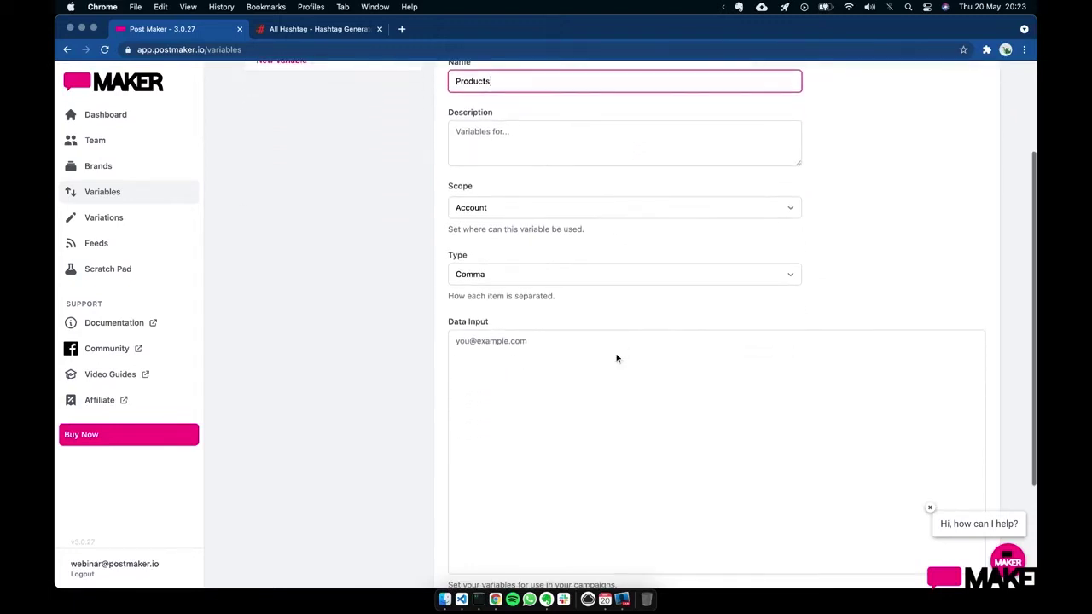
click(530, 273)
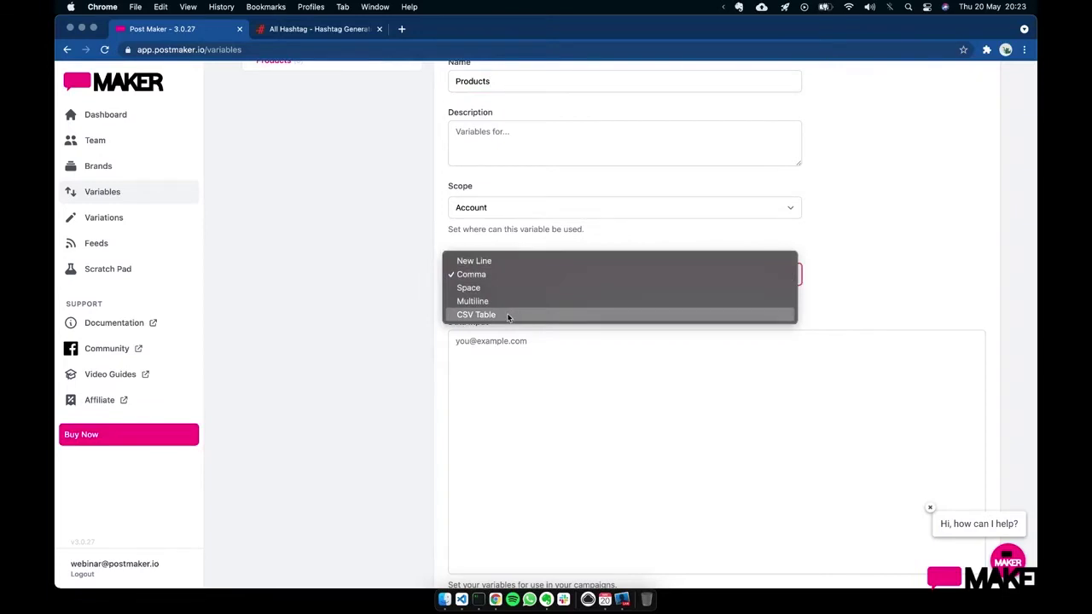
click(508, 314)
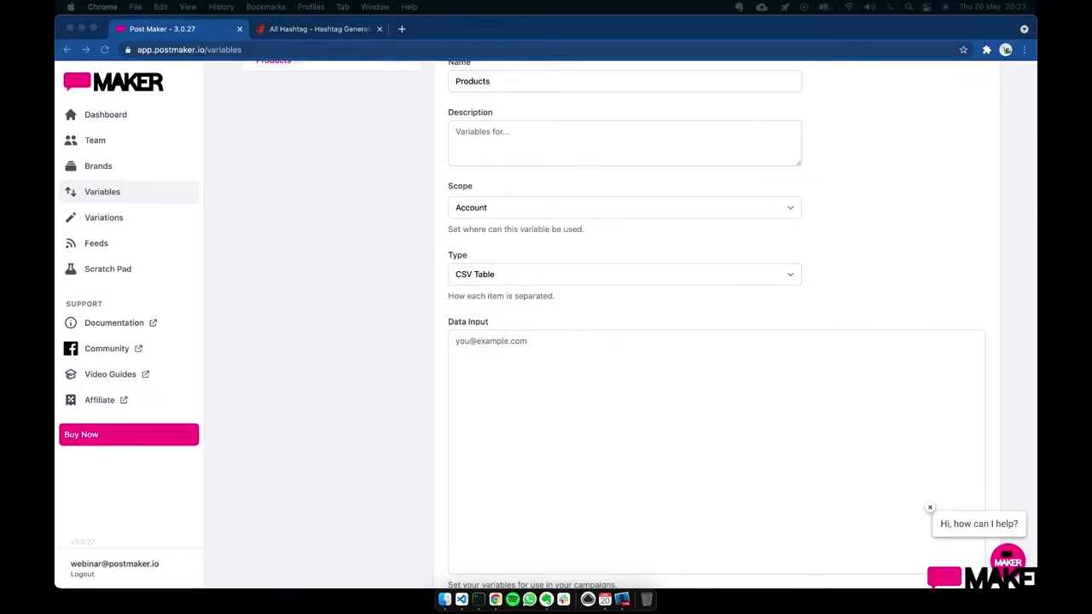
- Paste the name,price product rows, such as helmet £59 and gloves £20, as its data
click(500, 340)
text(name,price helmet,£59 gloves,£20 phone mount,£15 boots,£45 leathers,£120 jacket,£79 "ear buds, ear covers",£18)
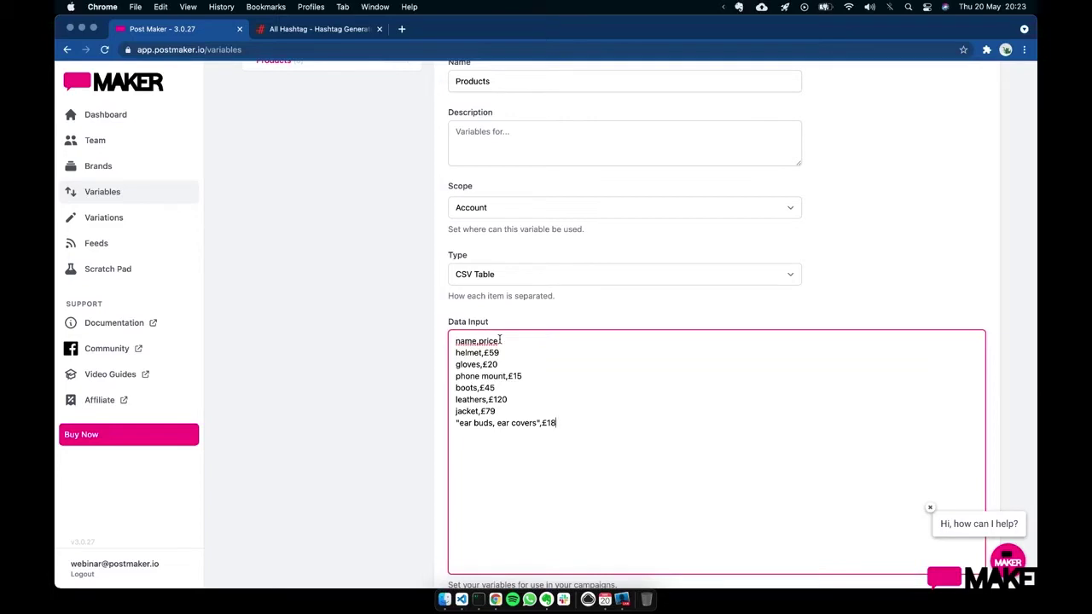
click(518, 339)
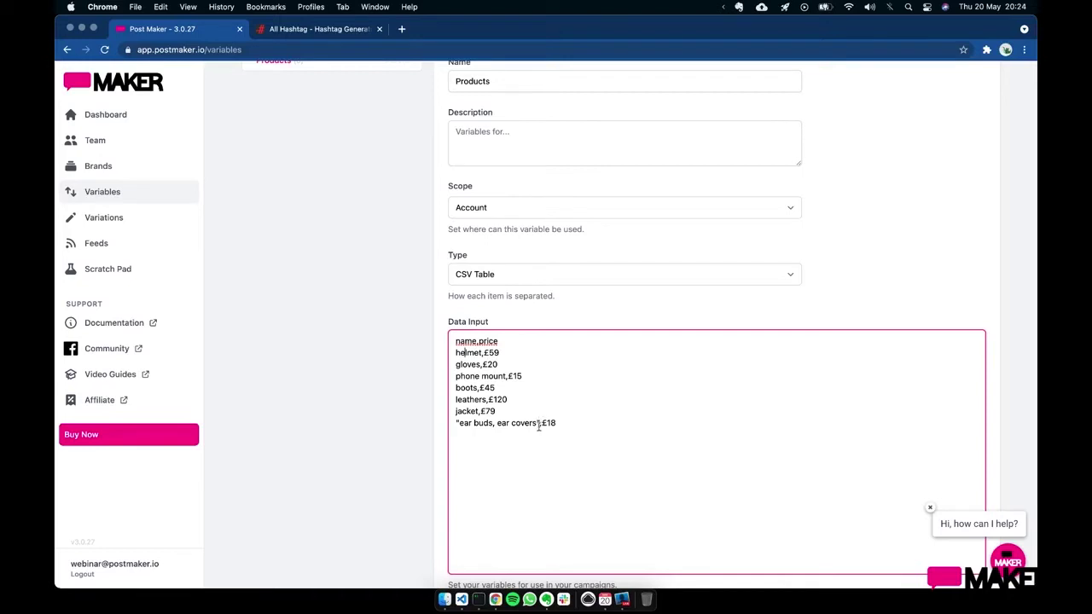
- Confirm the quoted 'ear buds, ear covers' £18 row and review the seven-item Products data preview
drag(540, 422, 444, 426)
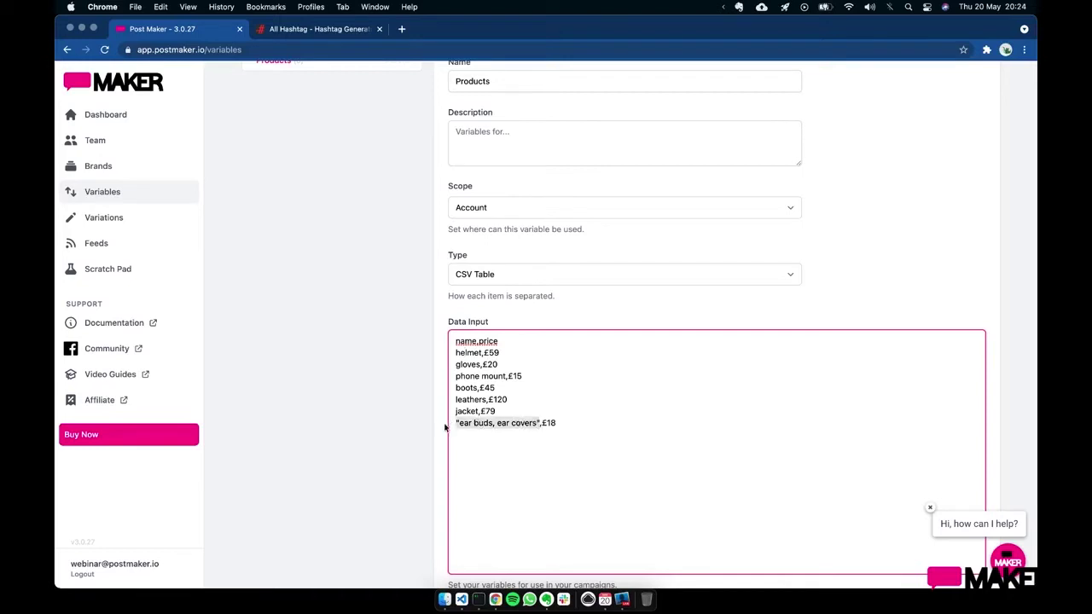
click(622, 416)
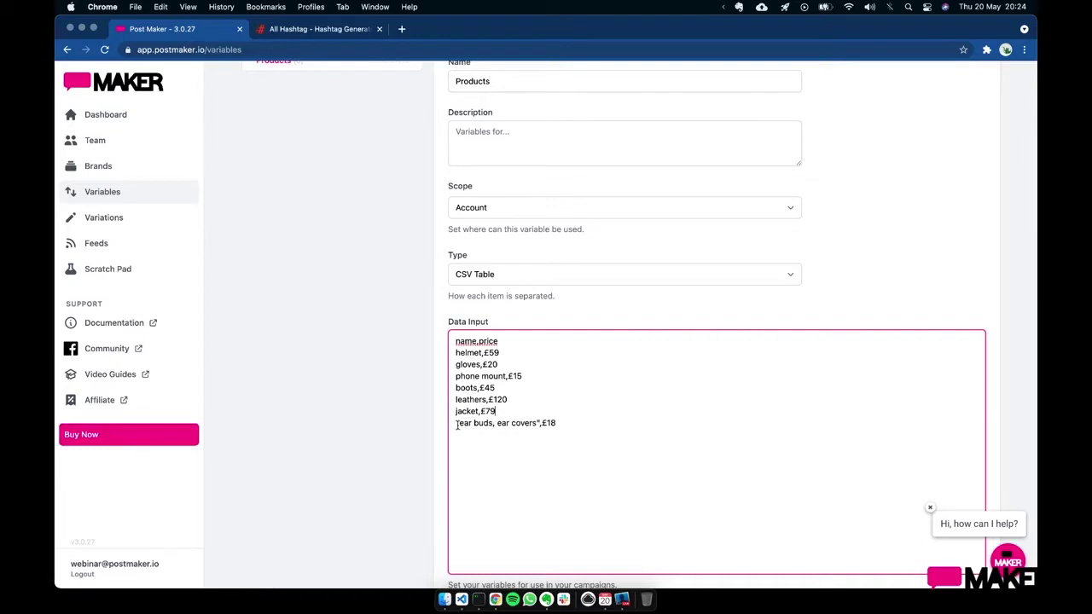
click(581, 423)
scroll(616, 414, down, 4)
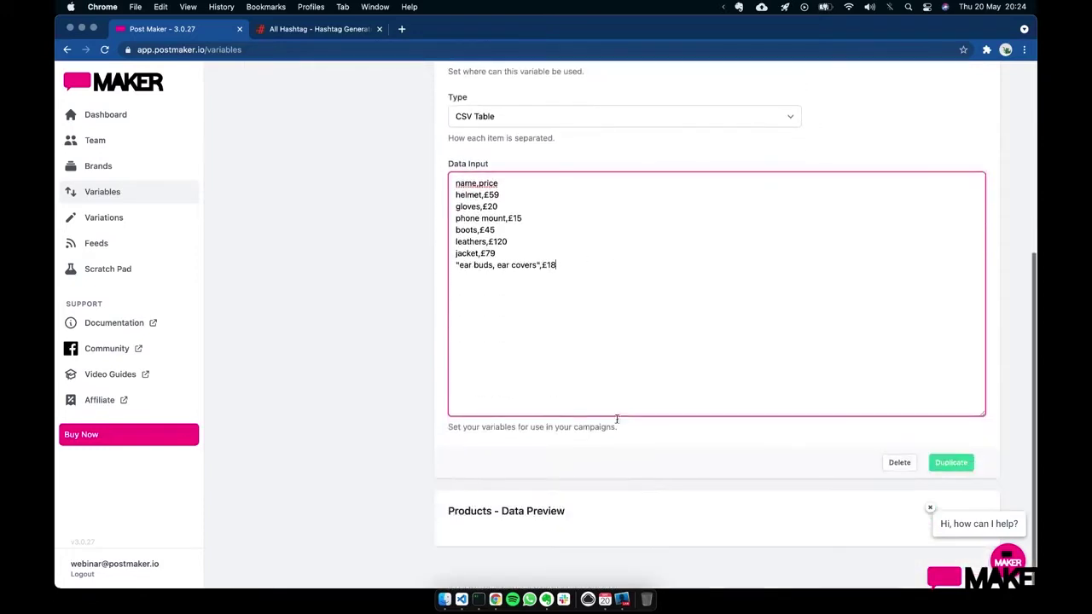
click(636, 459)
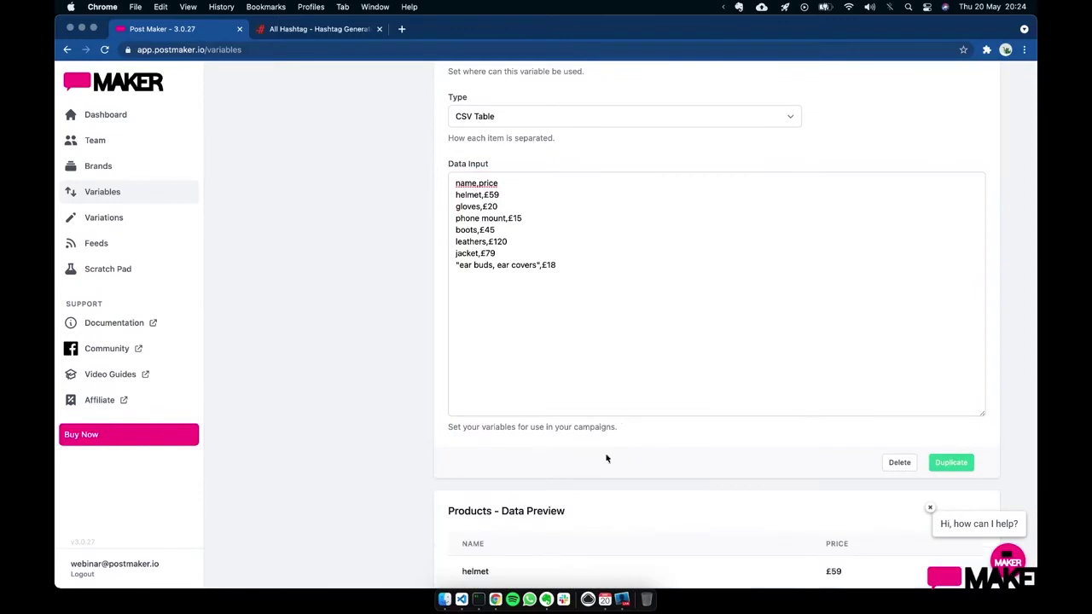
scroll(608, 470, down, 5)
scroll(608, 475, down, 1)
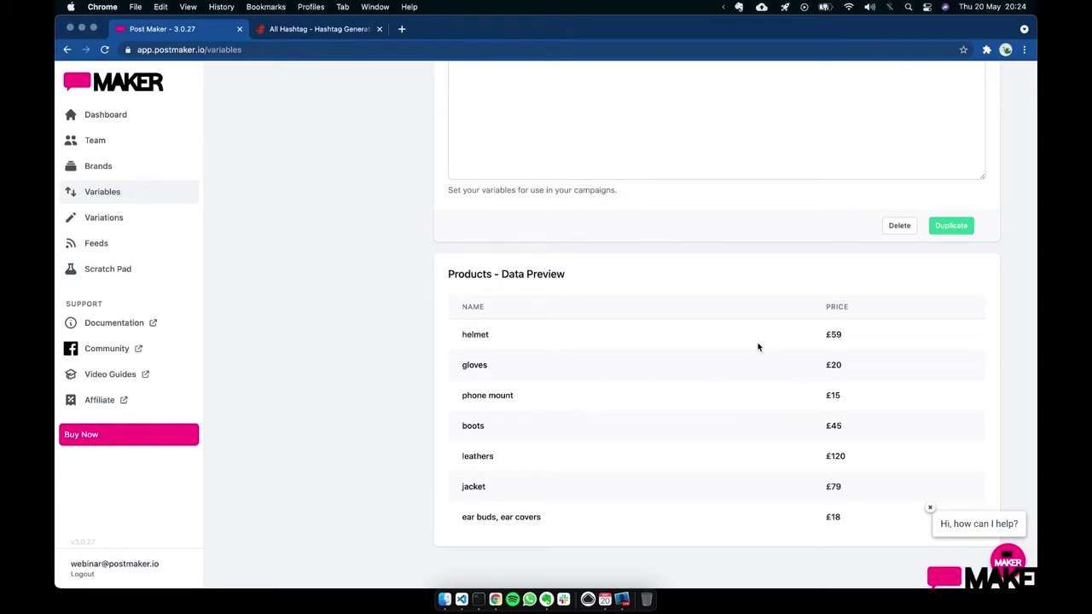
scroll(758, 346, up, 10)
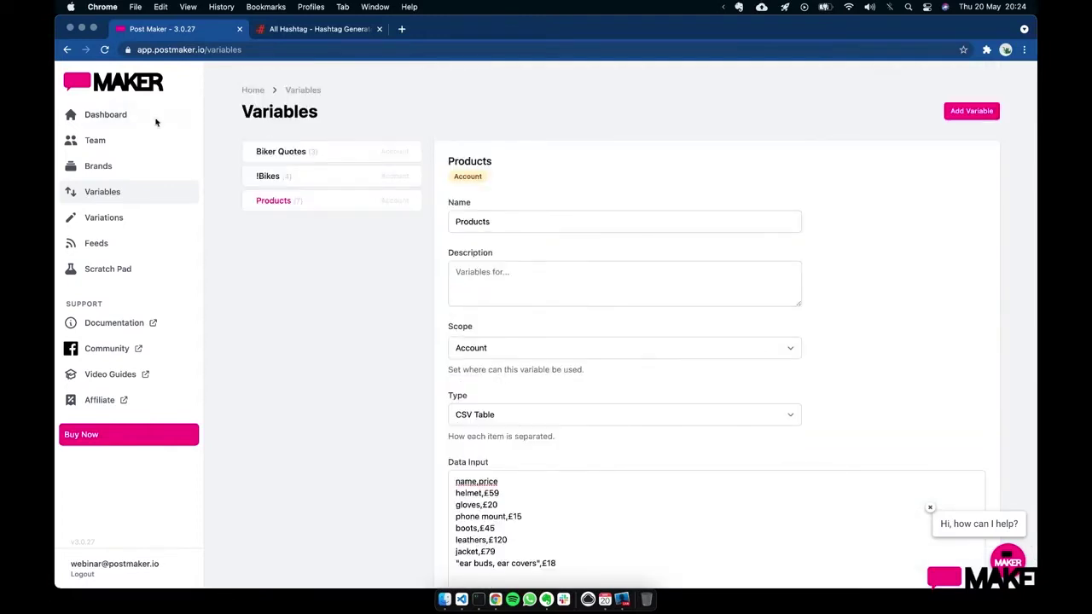
click(134, 117)
- Add a new post variation to Demo Campaign and name it Products
click(288, 225)
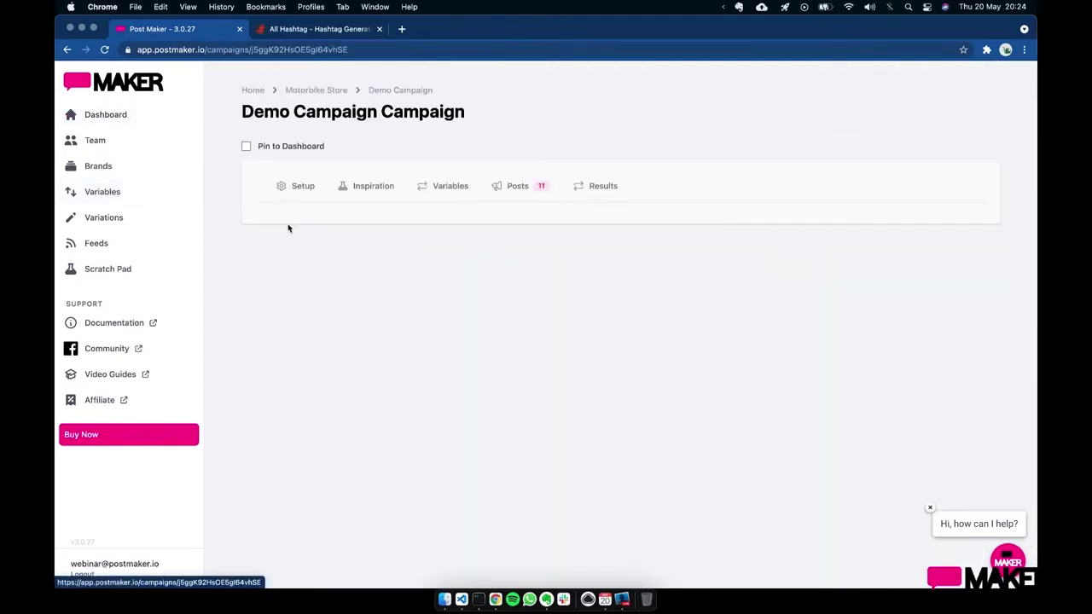
click(514, 191)
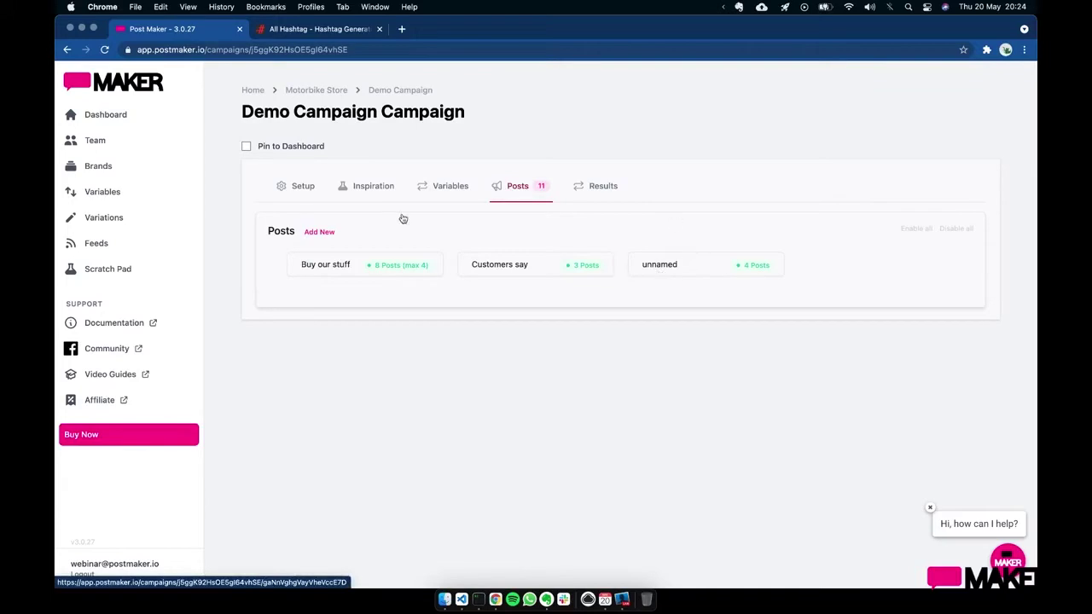
click(319, 231)
click(875, 271)
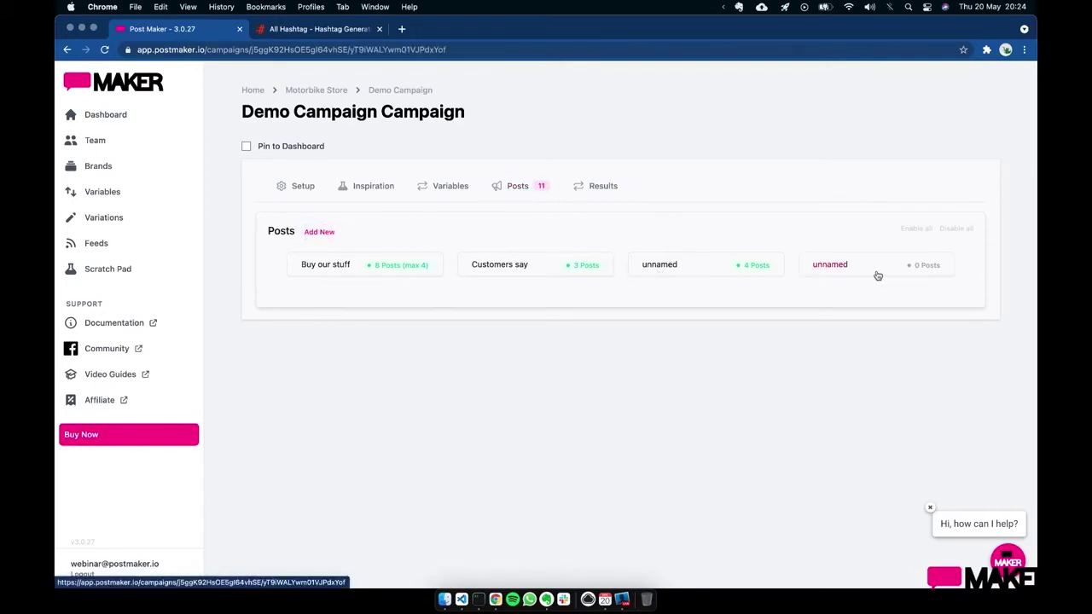
click(578, 362)
text(Pro)
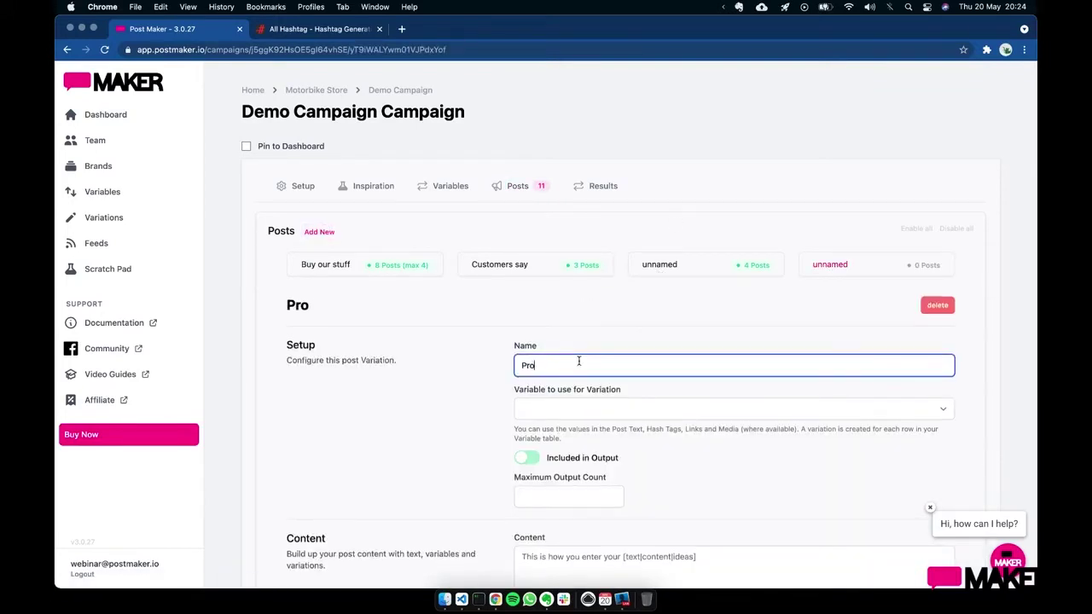
text(ducts)
- Base the Products variation on the Products variable, exposing its name and price fields
scroll(628, 417, down, 5)
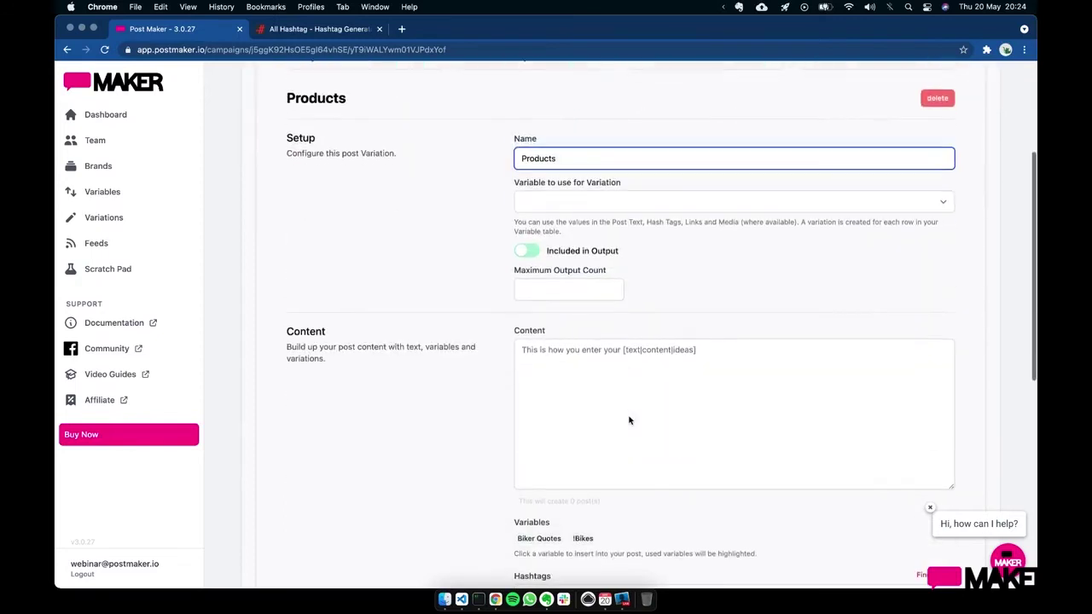
click(628, 415)
scroll(665, 266, down, 2)
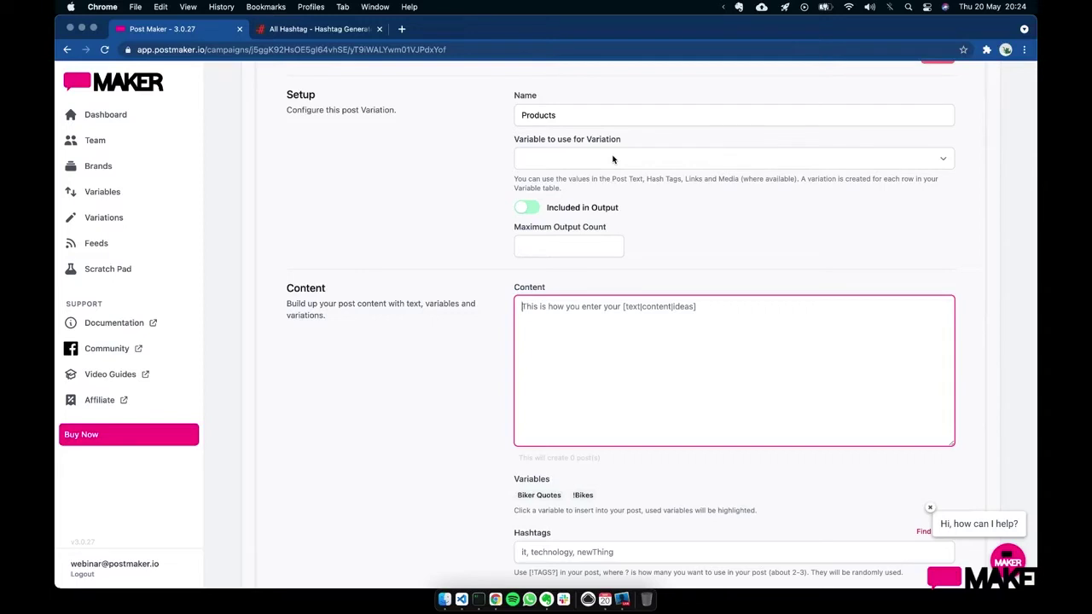
click(612, 159)
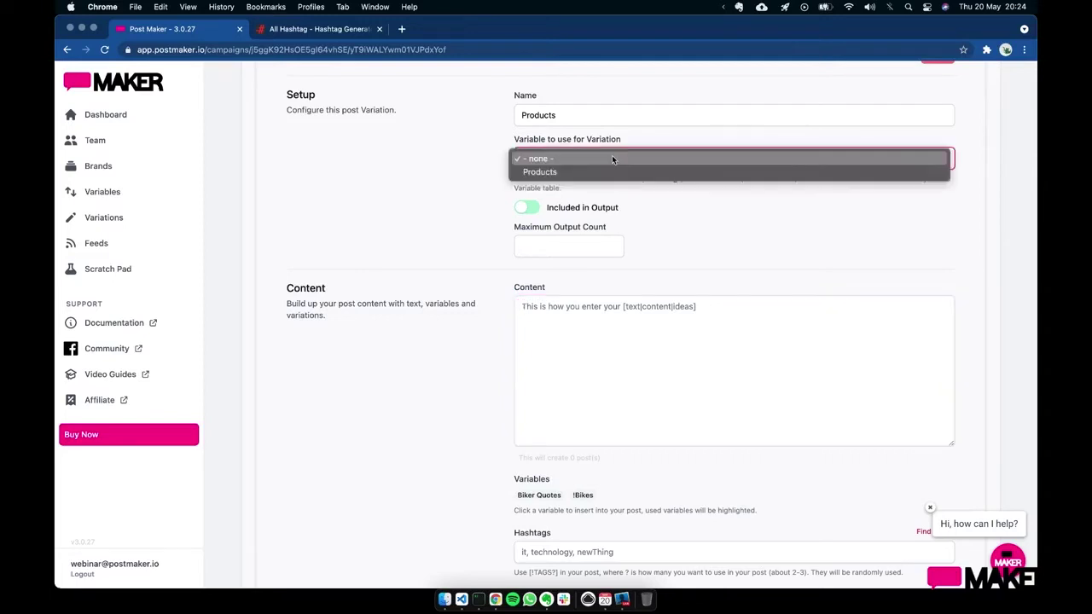
click(600, 171)
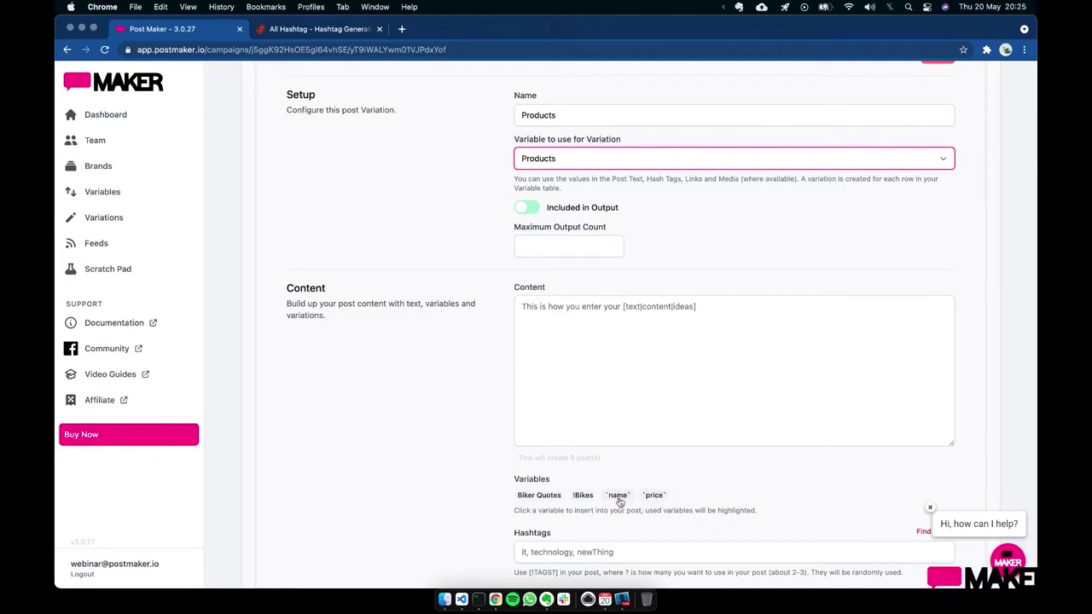
click(655, 325)
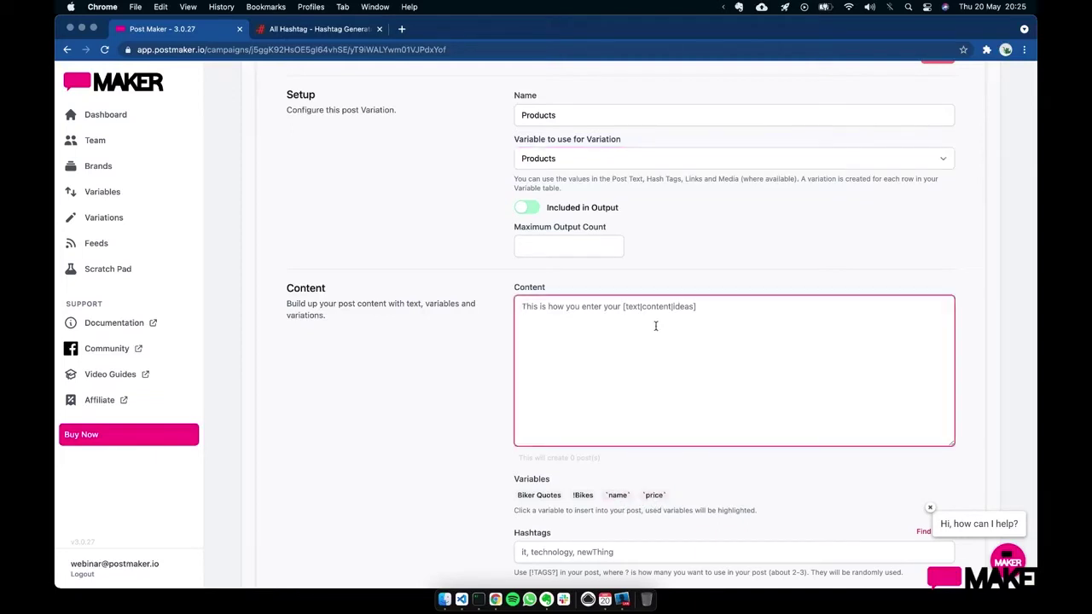
- Write the content 'Come on down, buy your self a `name`, prices are from `price`'
text(Come on don)
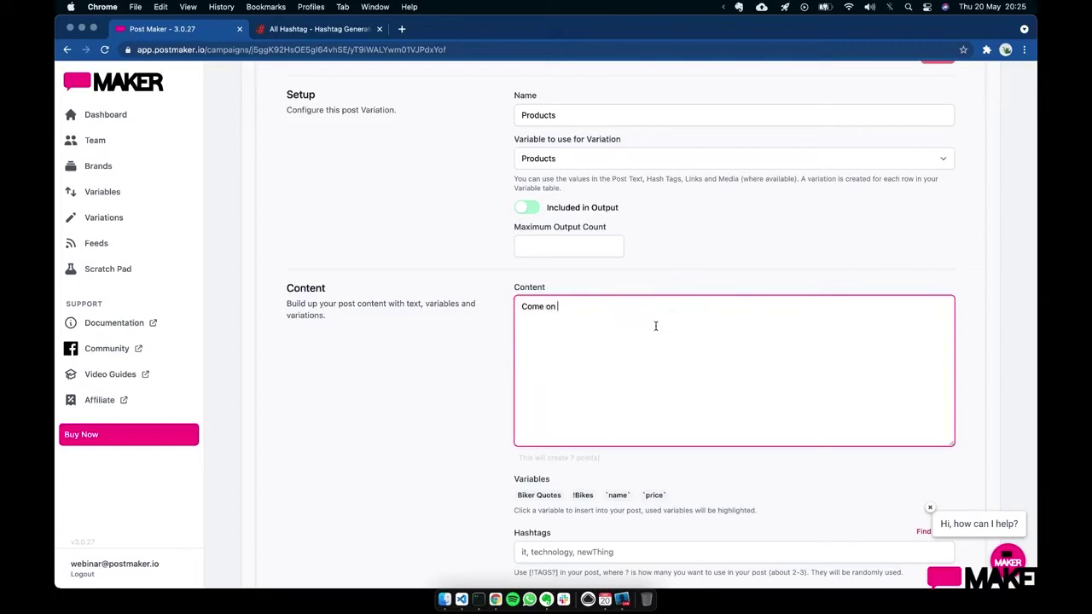
key(BackSpace)
text(wn ,)
text( we have lovel)
text(y)
key(BackSpace)
key(BackSpace)
key(BackSpace)
key(BackSpace)
key(BackSpace)
key(BackSpace)
key(BackSpace)
key(BackSpace)
text(buy your self a)
click(617, 495)
click(726, 309)
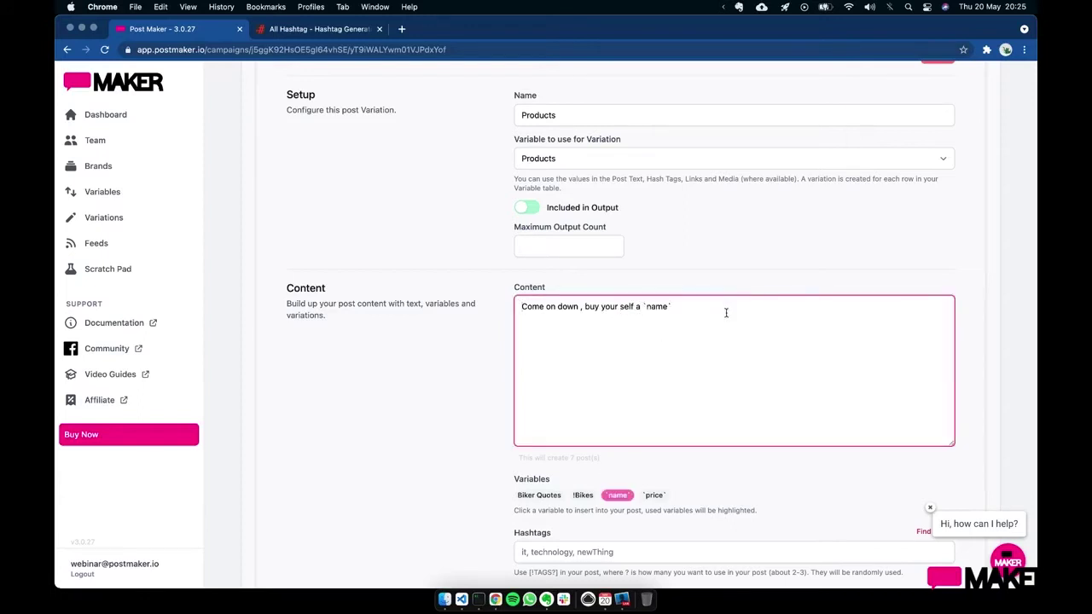
text(, prices are from)
click(654, 495)
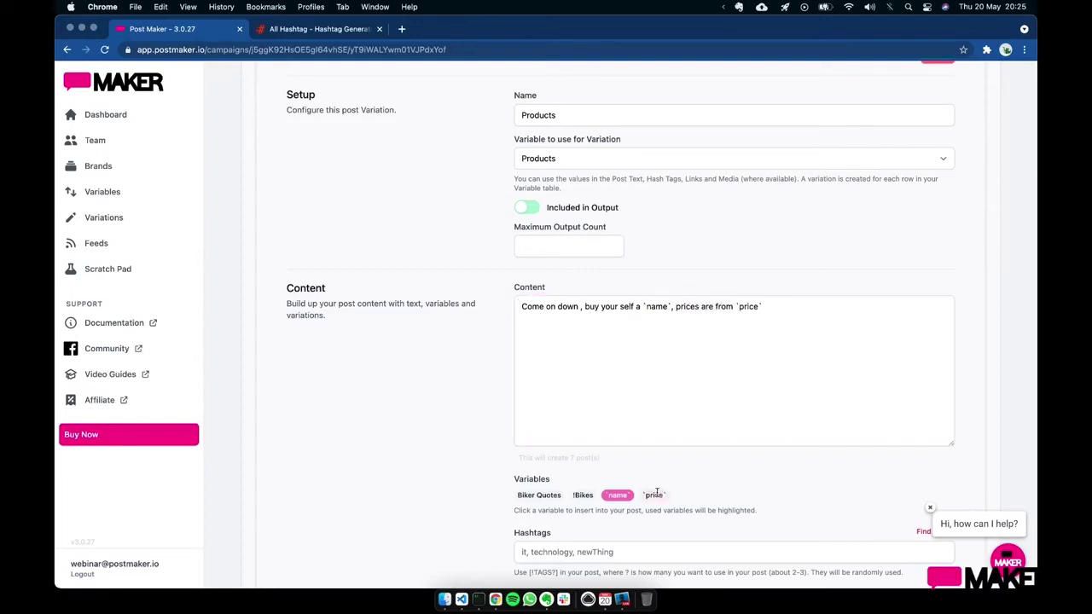
click(812, 324)
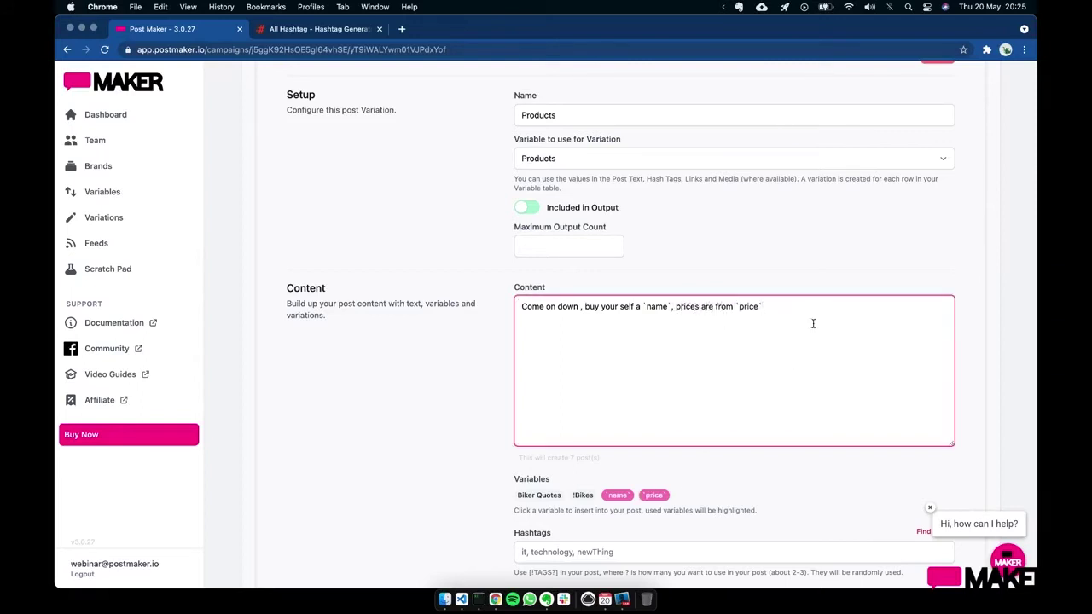
- Turn the opener into the spin [Come on down|Visit our showroom|Turn up today]
click(522, 306)
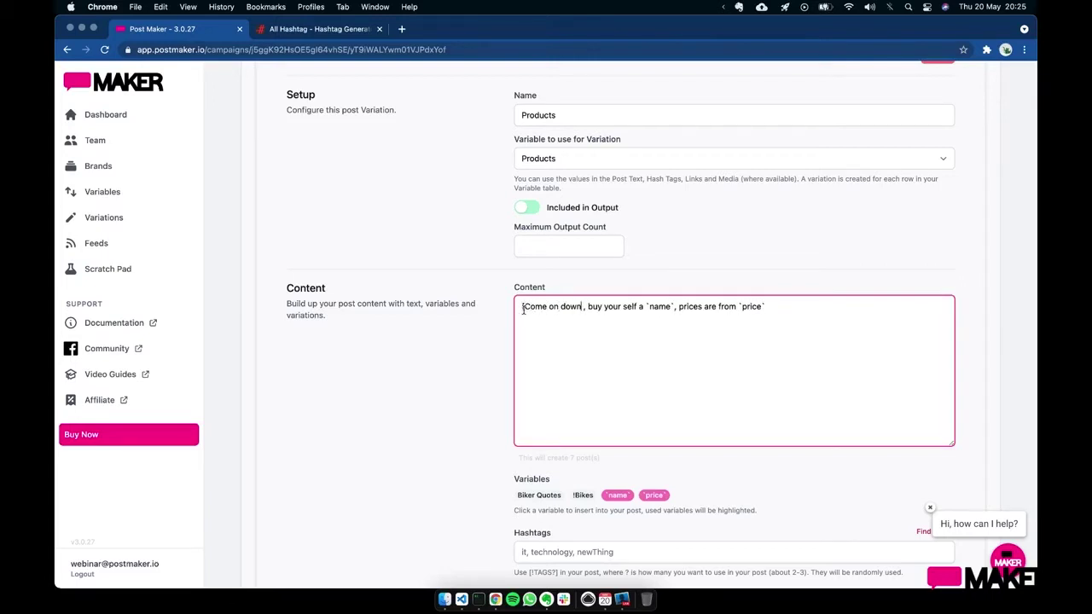
text(])
text(|S)
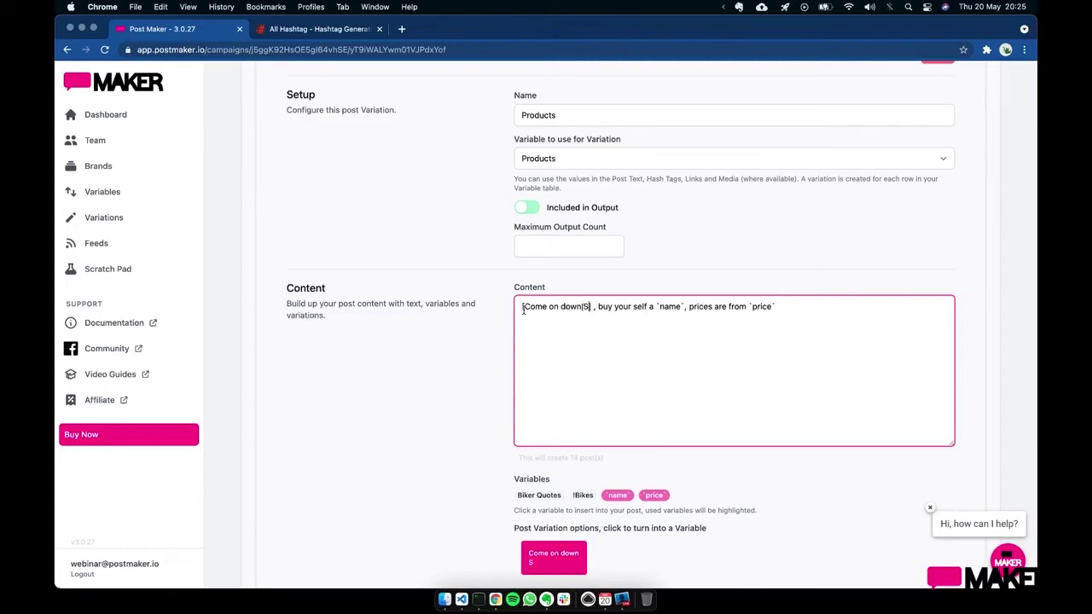
key(BackSpace)
text(Visit out)
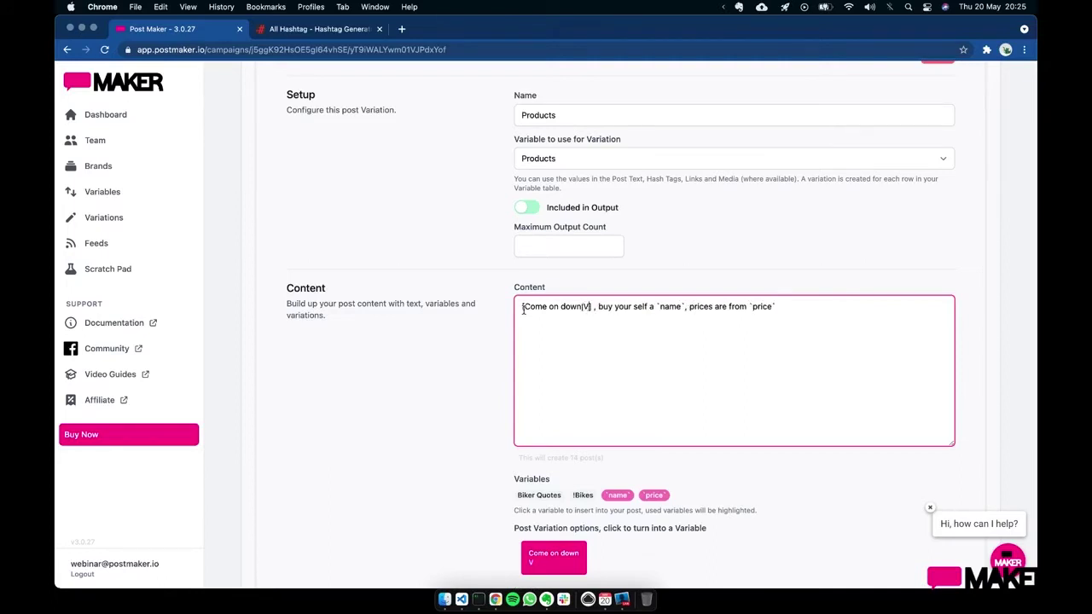
key(BackSpace)
key(BackSpace)
text(r show)
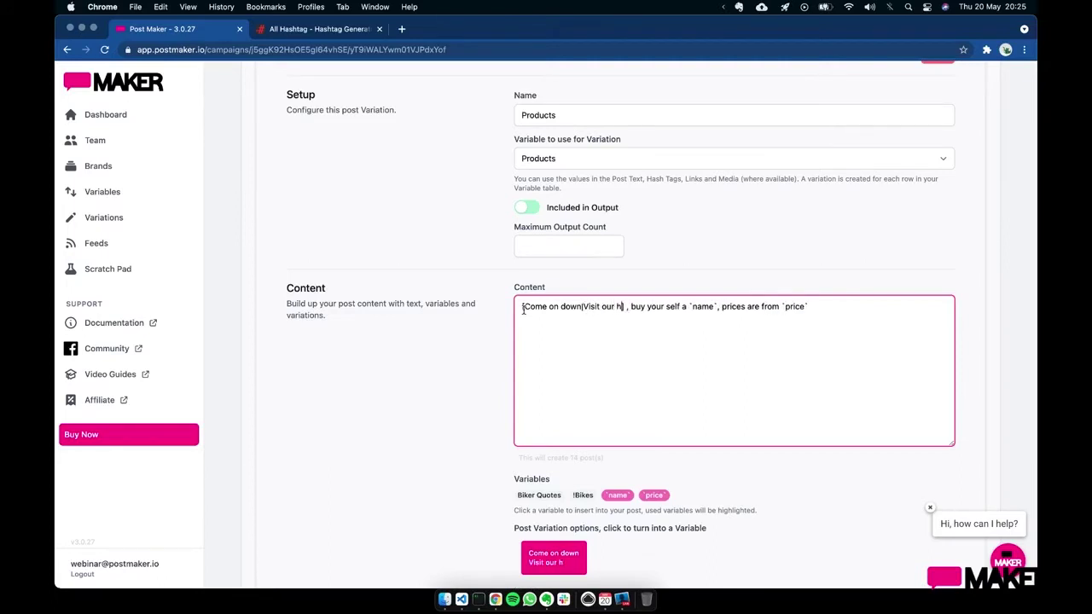
text(room)
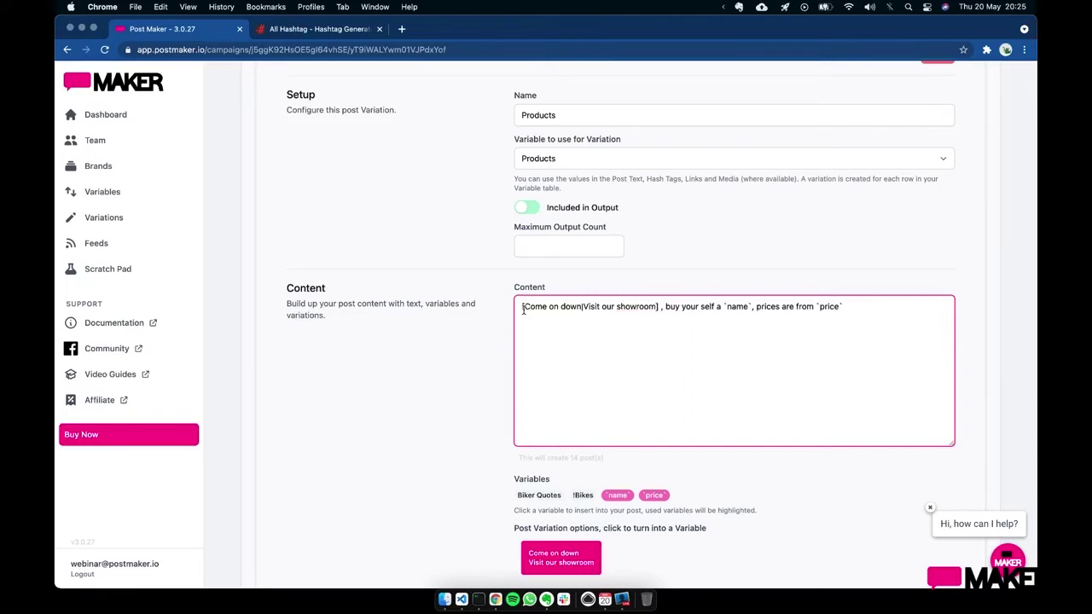
text(|)
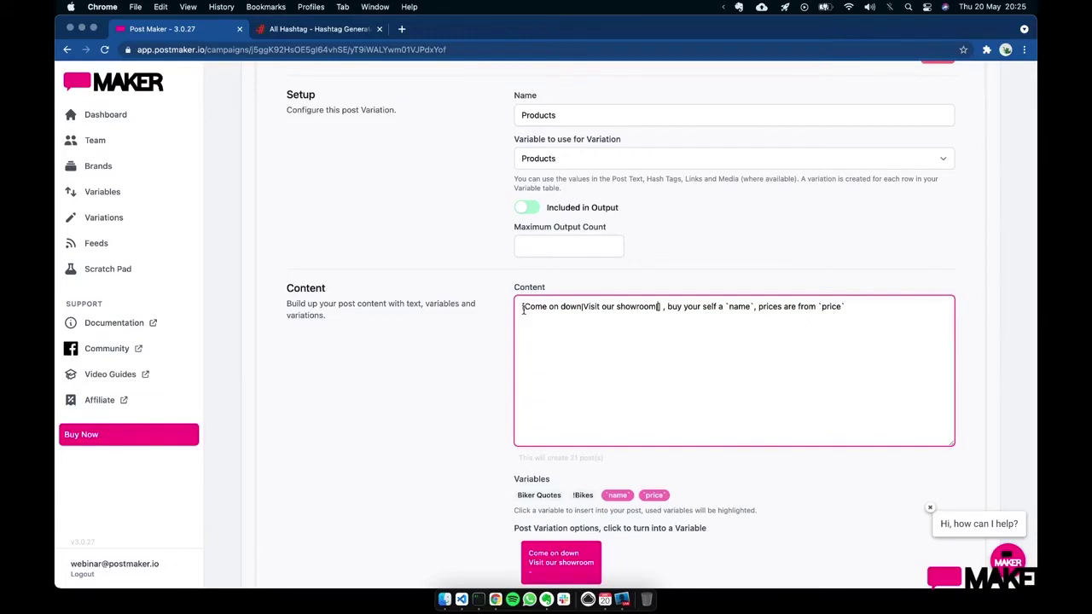
text(Turn up )
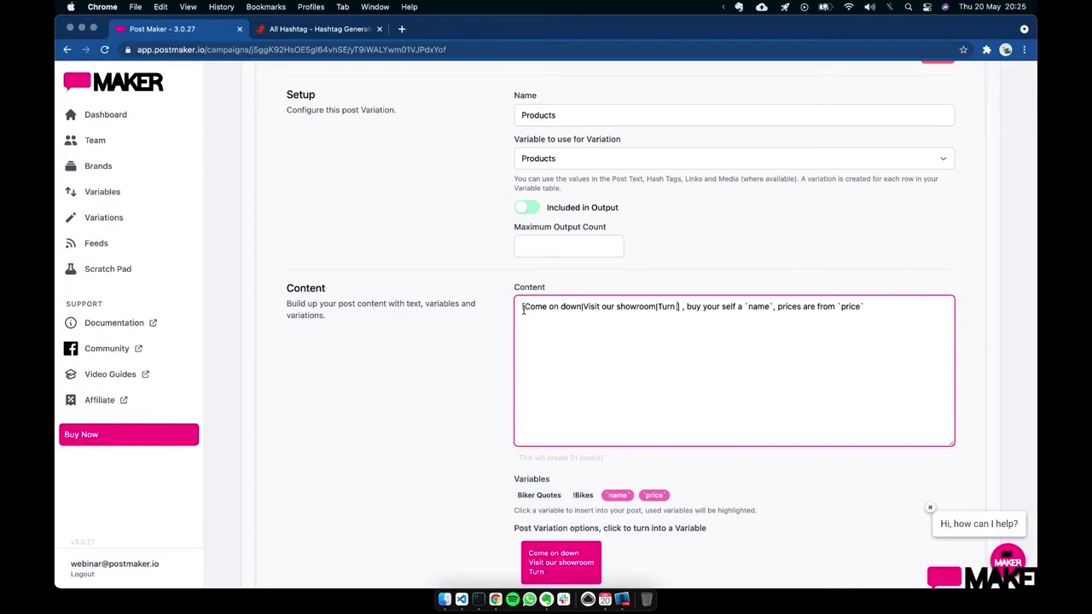
text(today)
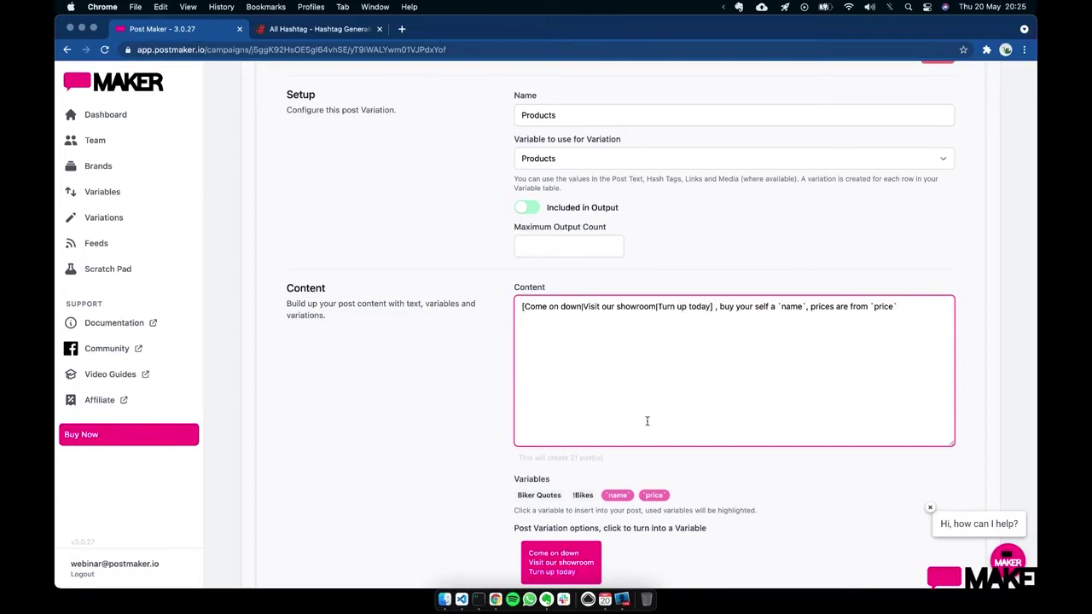
- Exclude the Buy our stuff, Customers say and older unnamed variations from output
click(794, 476)
scroll(794, 476, up, 5)
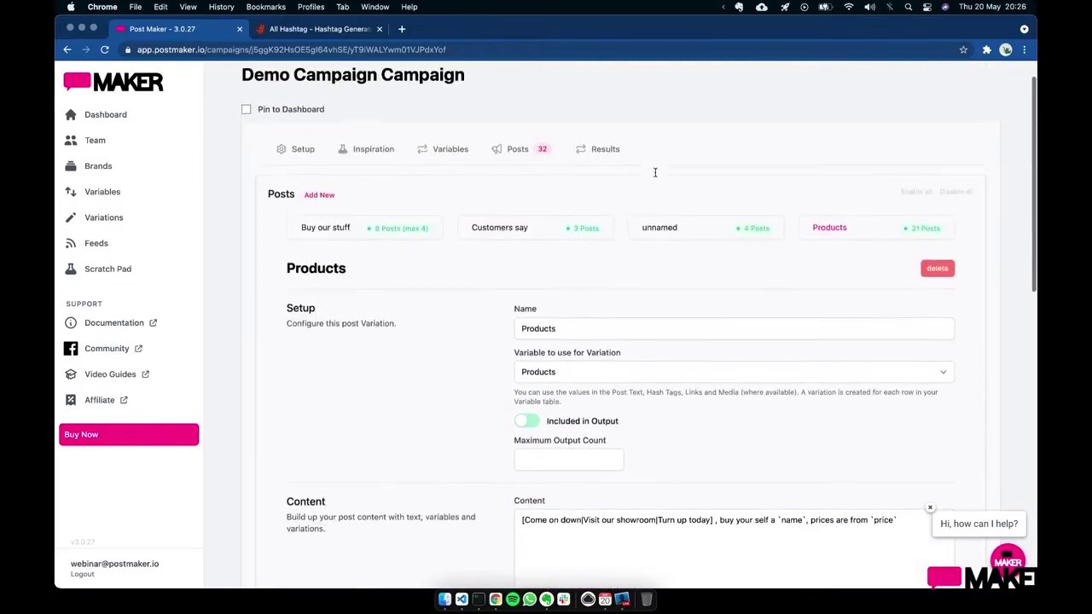
click(415, 232)
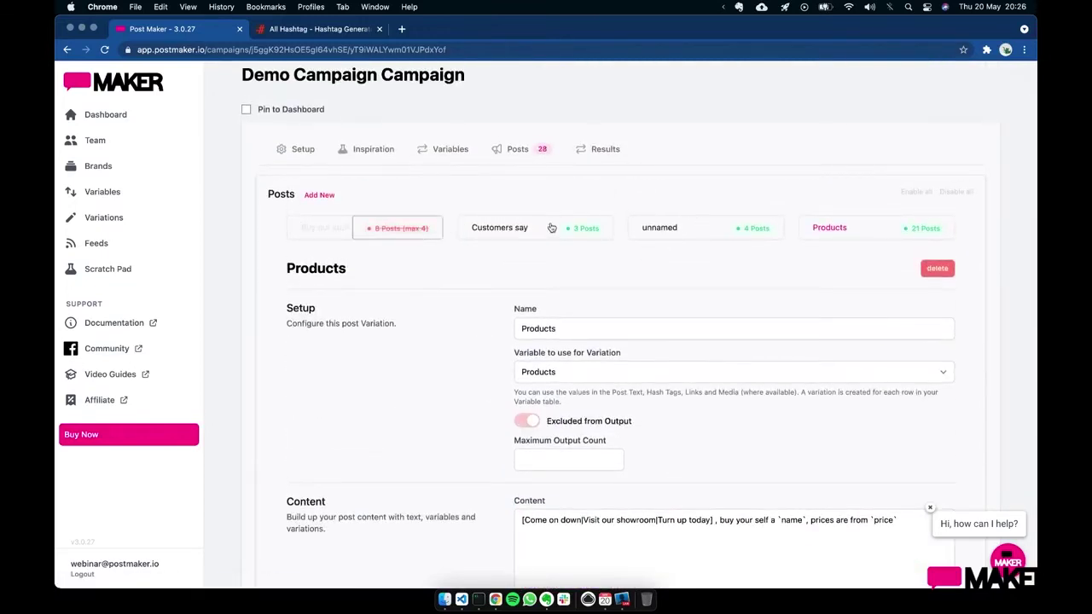
click(577, 230)
click(740, 229)
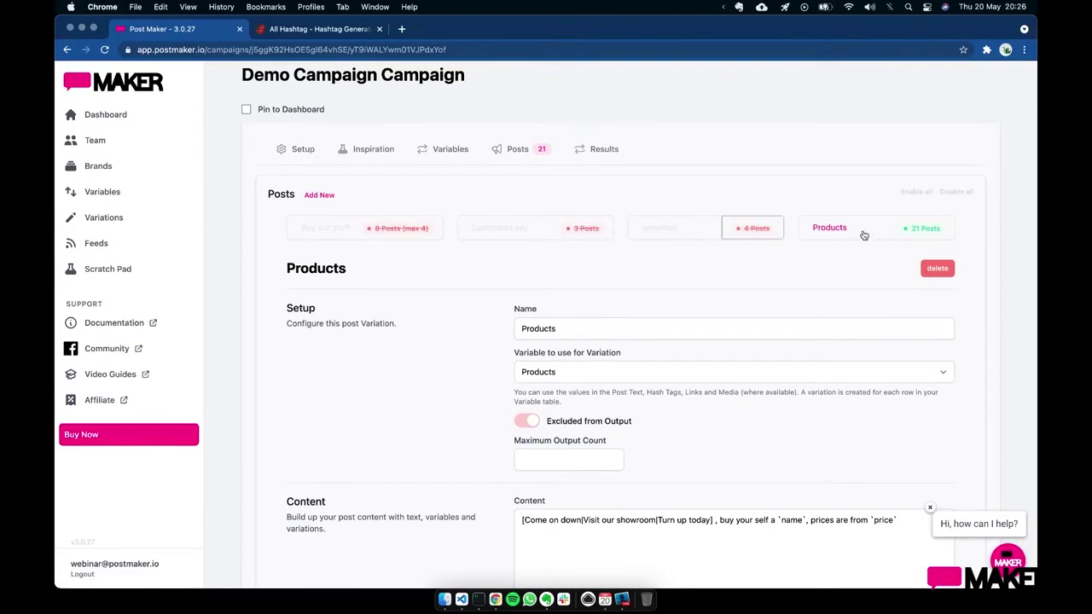
- Review the generated Products posts on Results, e.g. 'Turn up today, buy your self a leathers…£120'
click(604, 149)
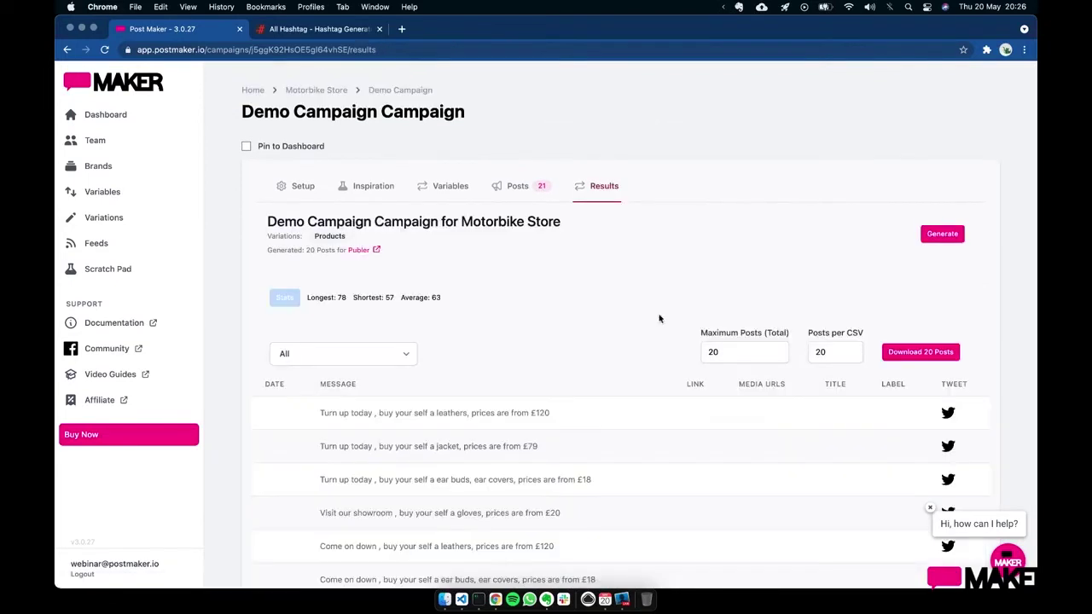
scroll(606, 361, down, 5)
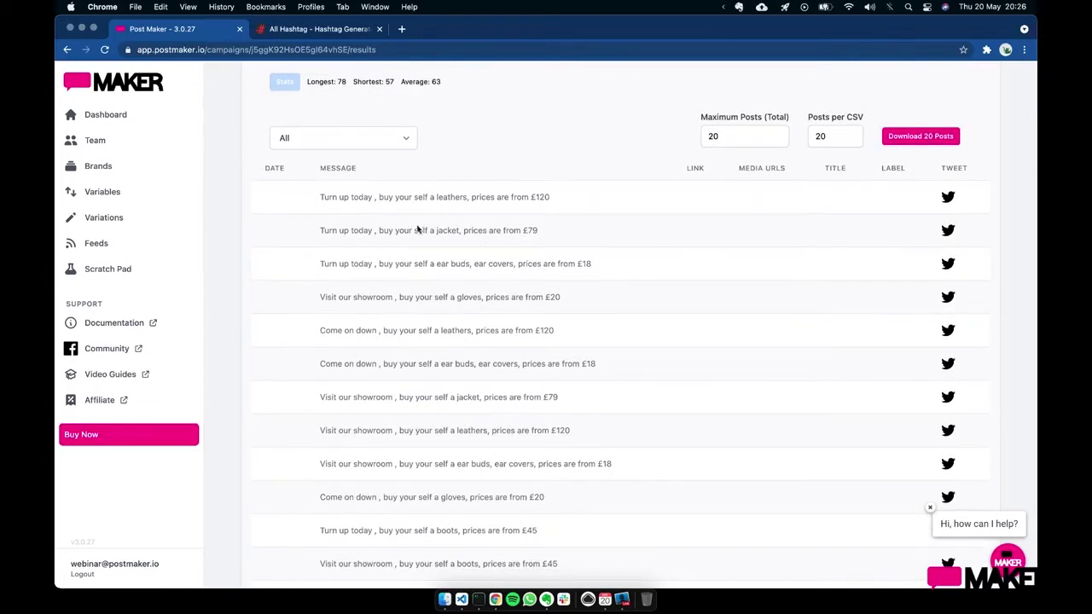
scroll(542, 278, down, 3)
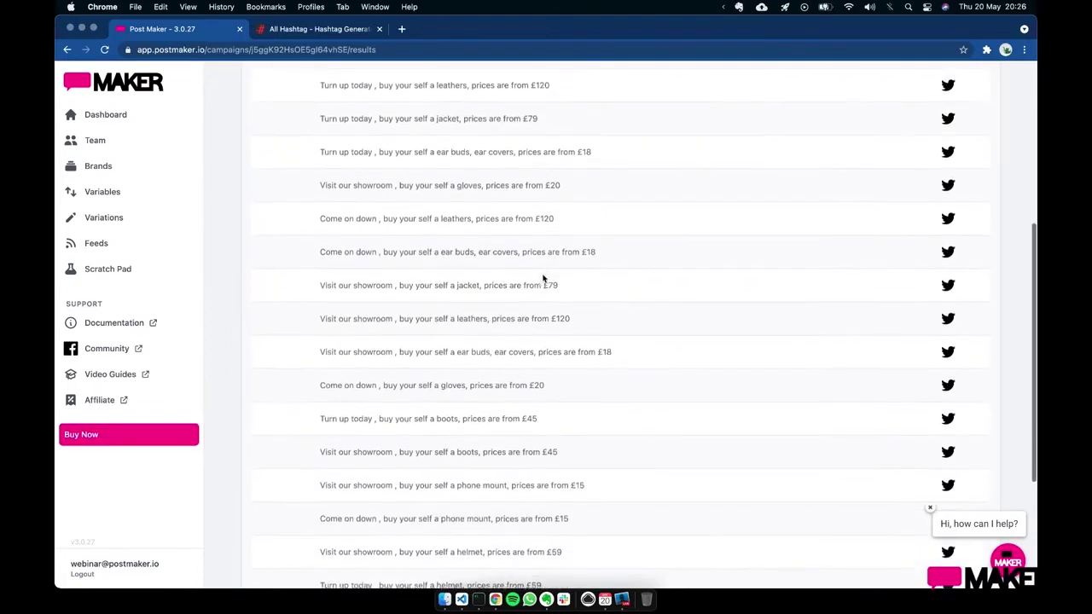
scroll(545, 353, down, 3)
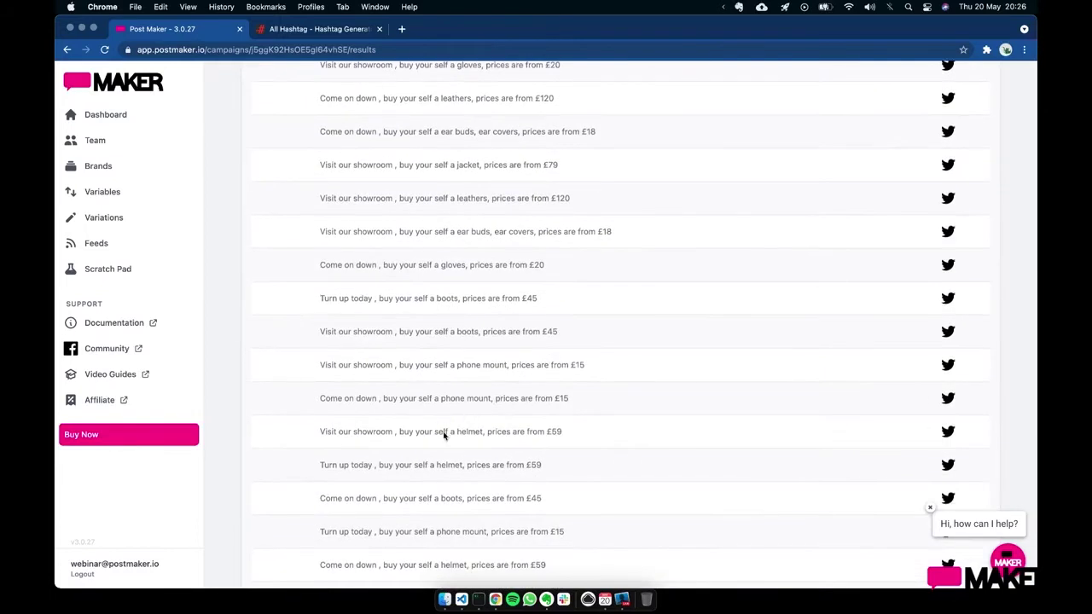
drag(443, 435, 592, 430)
click(594, 435)
scroll(623, 281, up, 10)
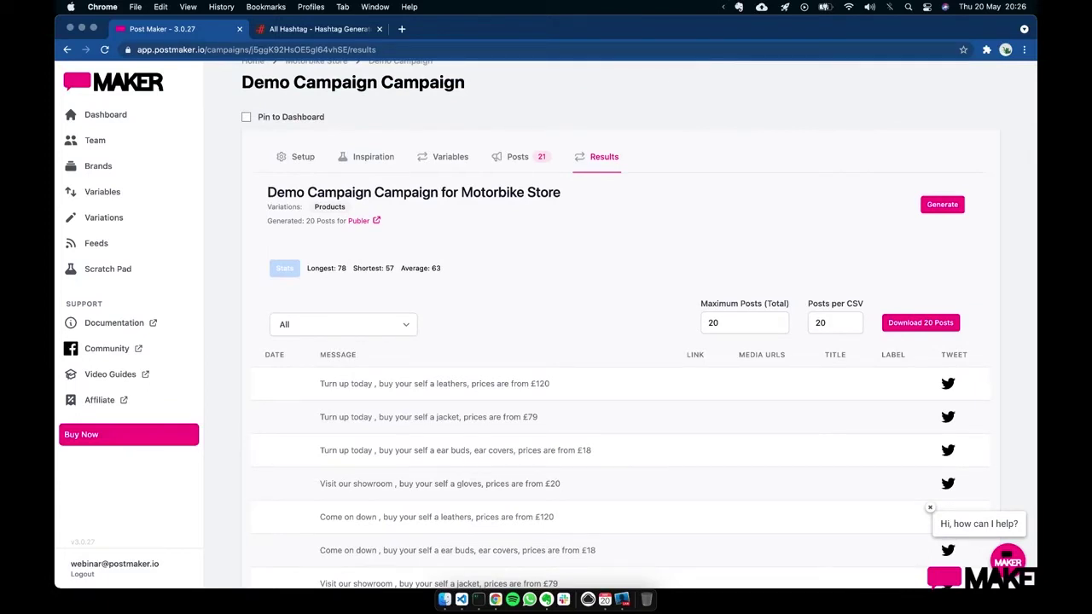
scroll(565, 319, down, 2)
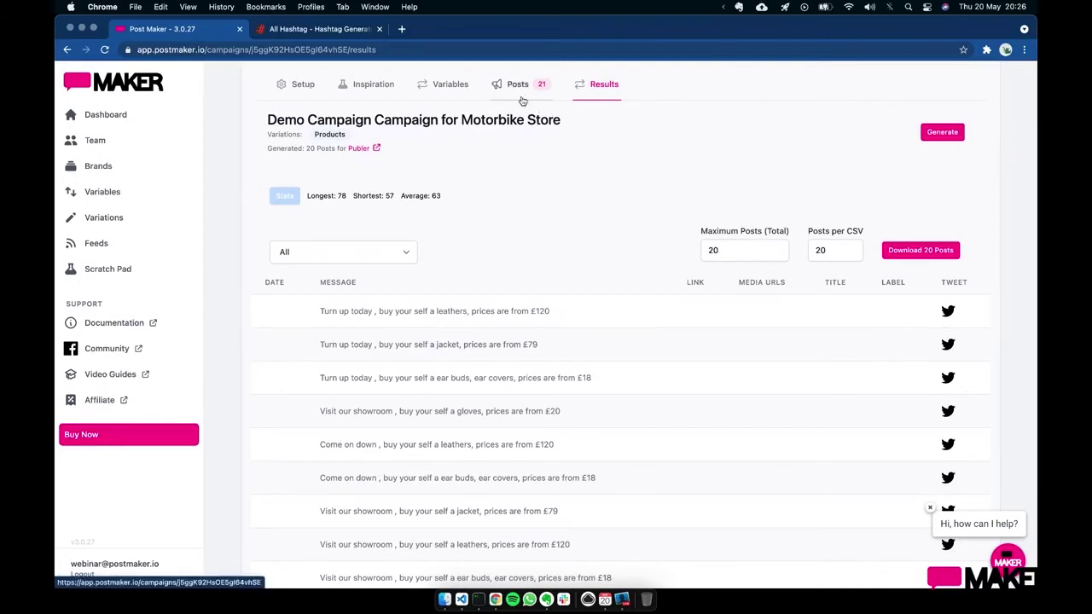
click(522, 99)
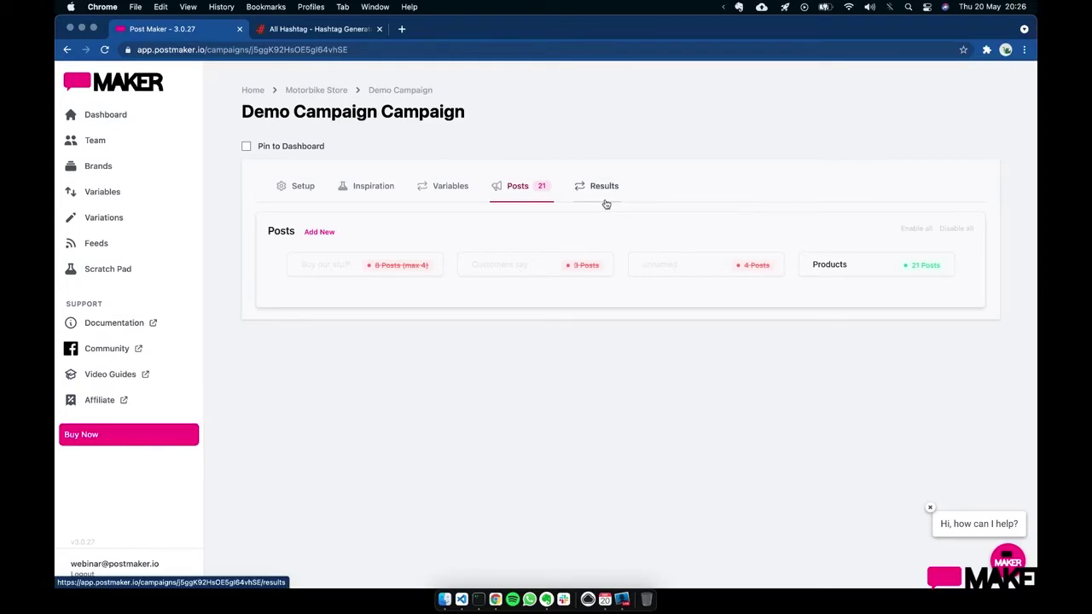
- Inspect the Products variable's CSV data under Variables
click(447, 202)
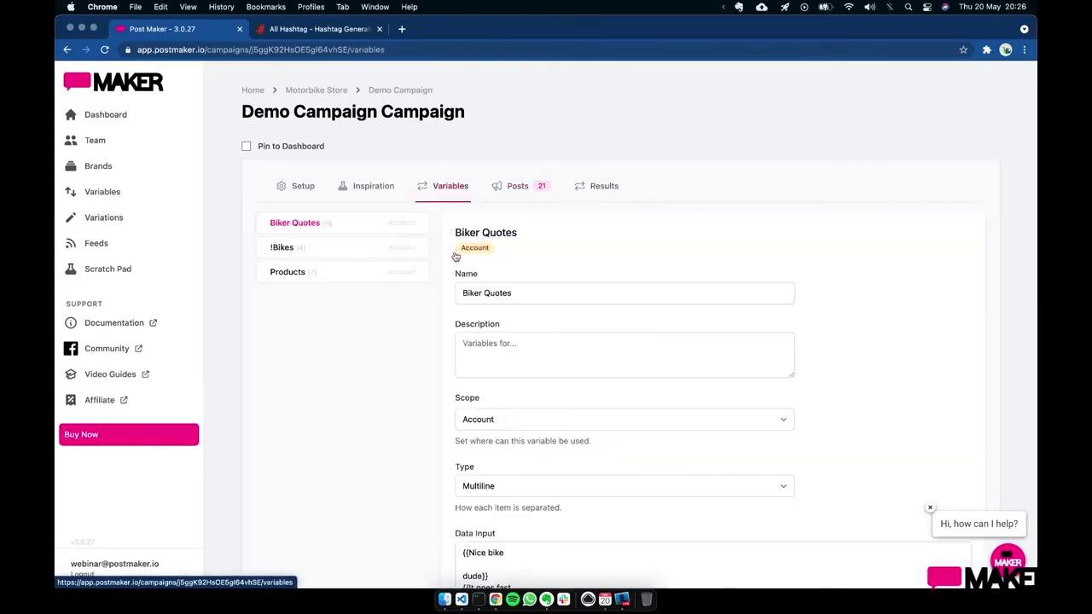
click(340, 272)
scroll(629, 385, down, 7)
scroll(616, 384, up, 3)
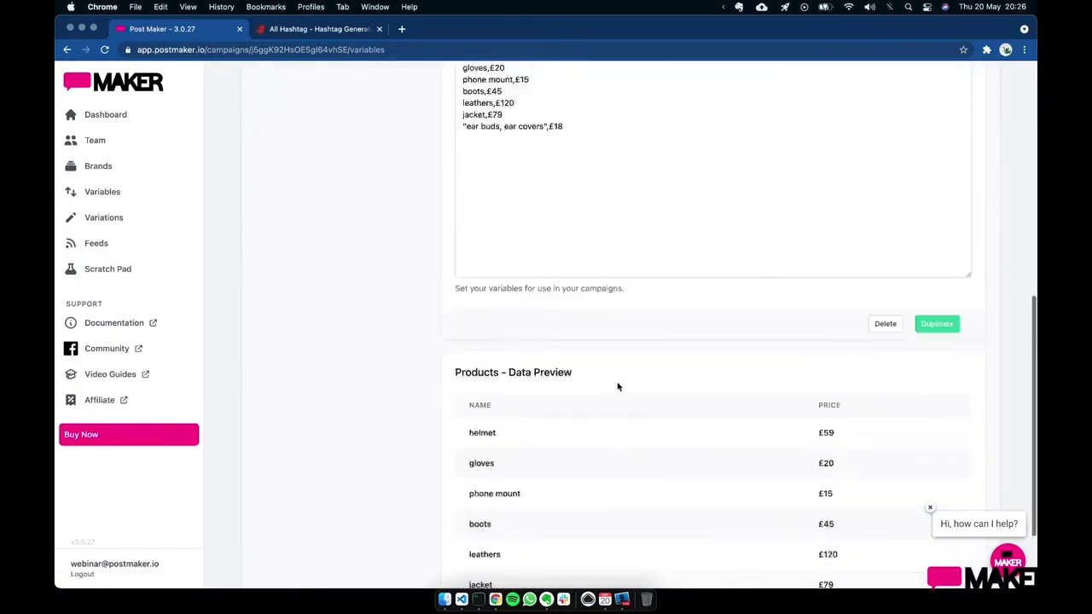
click(517, 170)
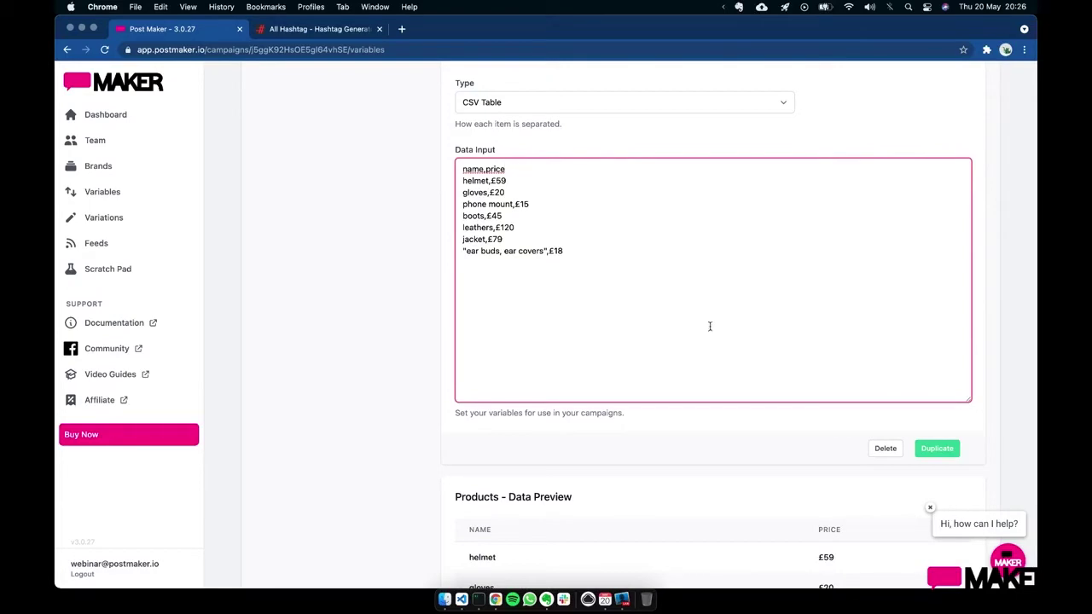
scroll(716, 415, up, 5)
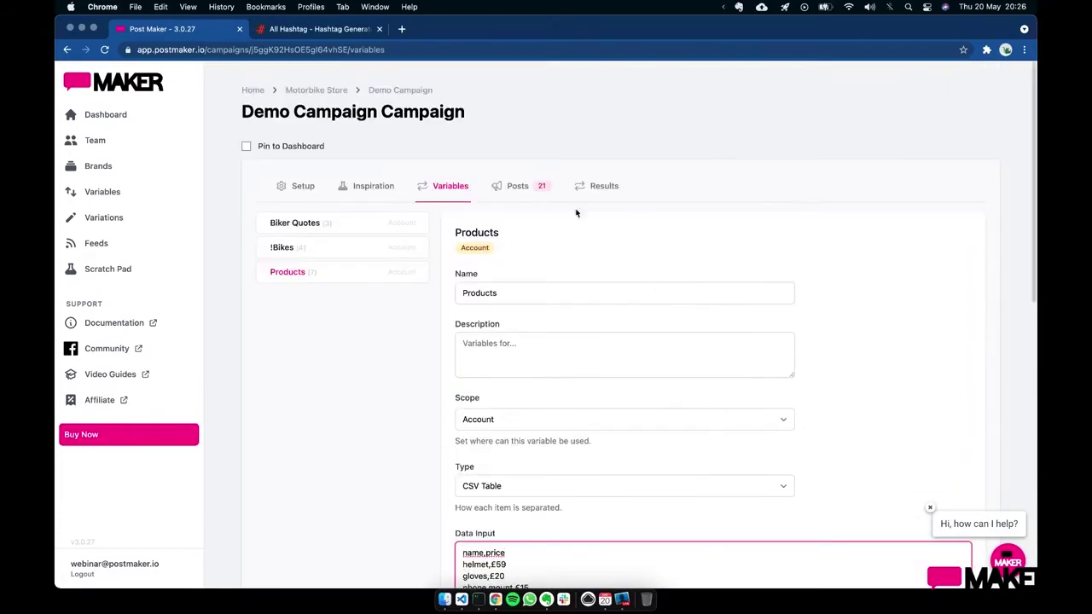
- Open the Products post variation and review its media URLs and link fields
click(534, 198)
click(855, 271)
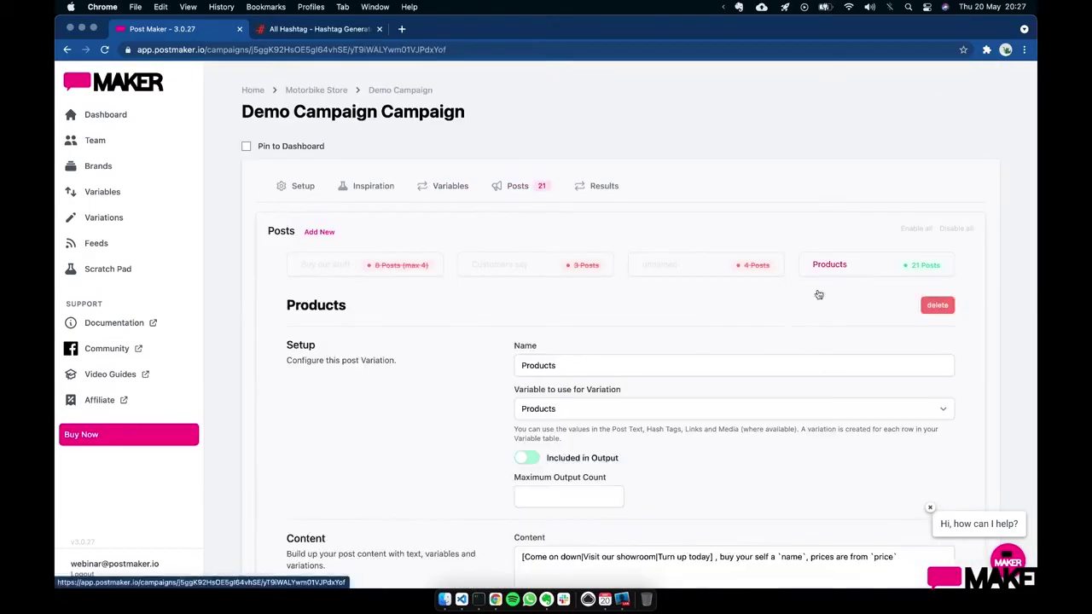
scroll(587, 410, down, 5)
scroll(586, 410, down, 10)
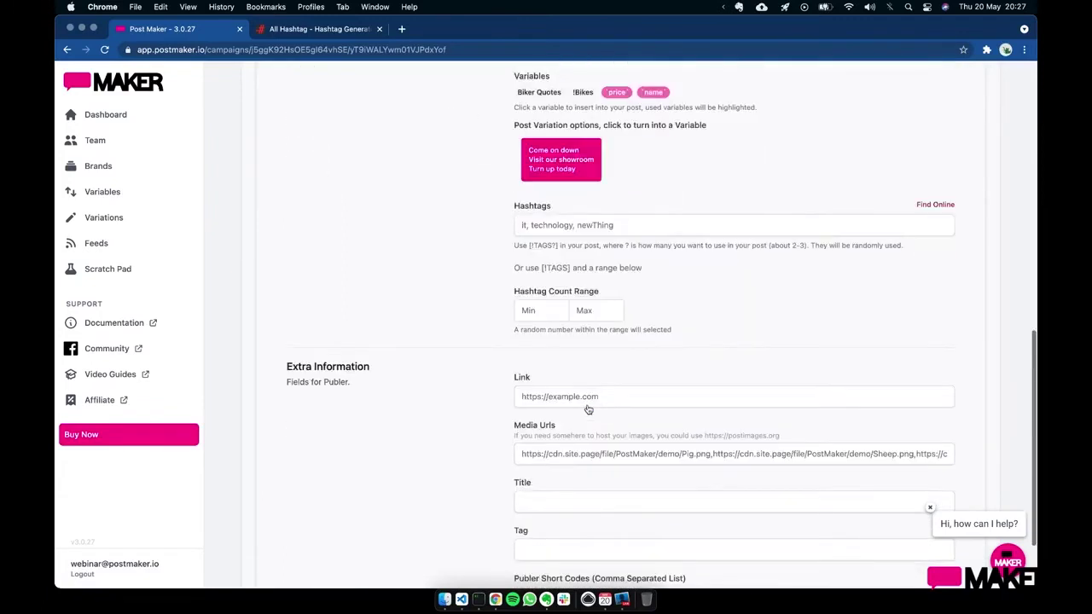
click(545, 386)
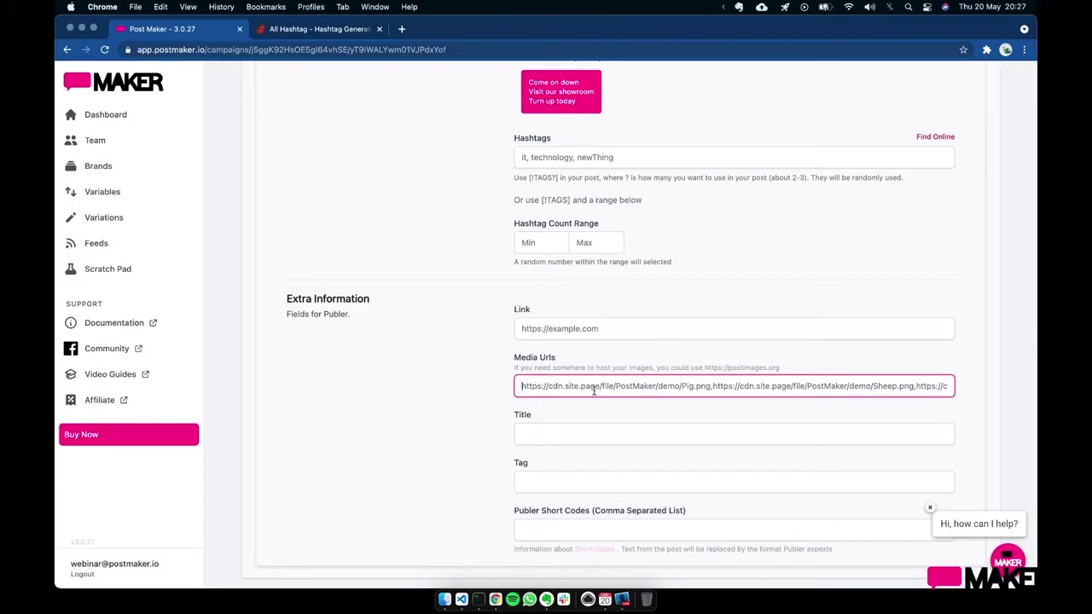
click(576, 331)
click(800, 293)
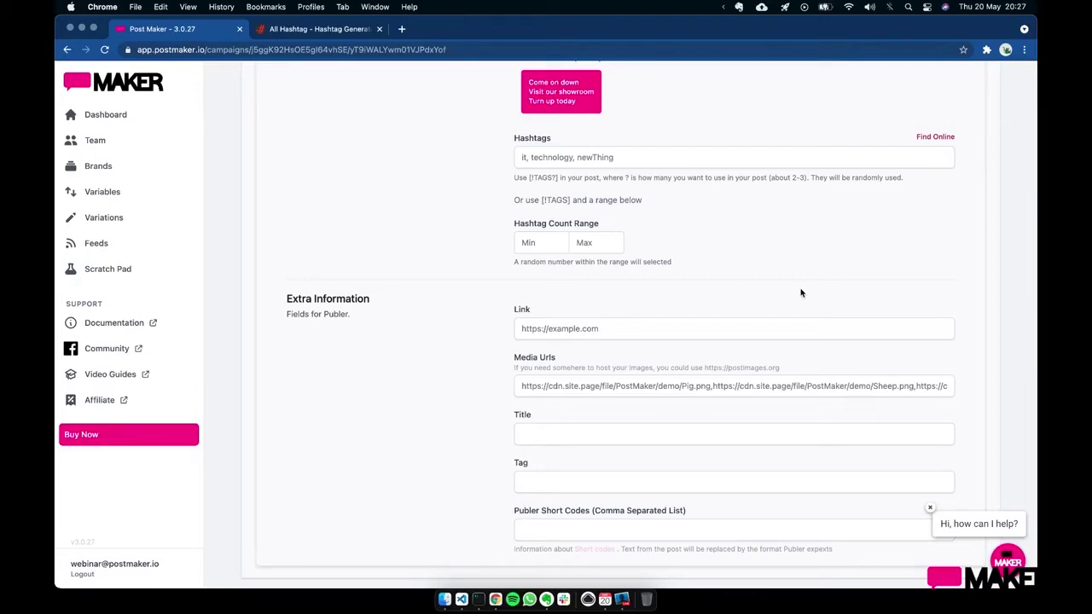
scroll(800, 293, up, 15)
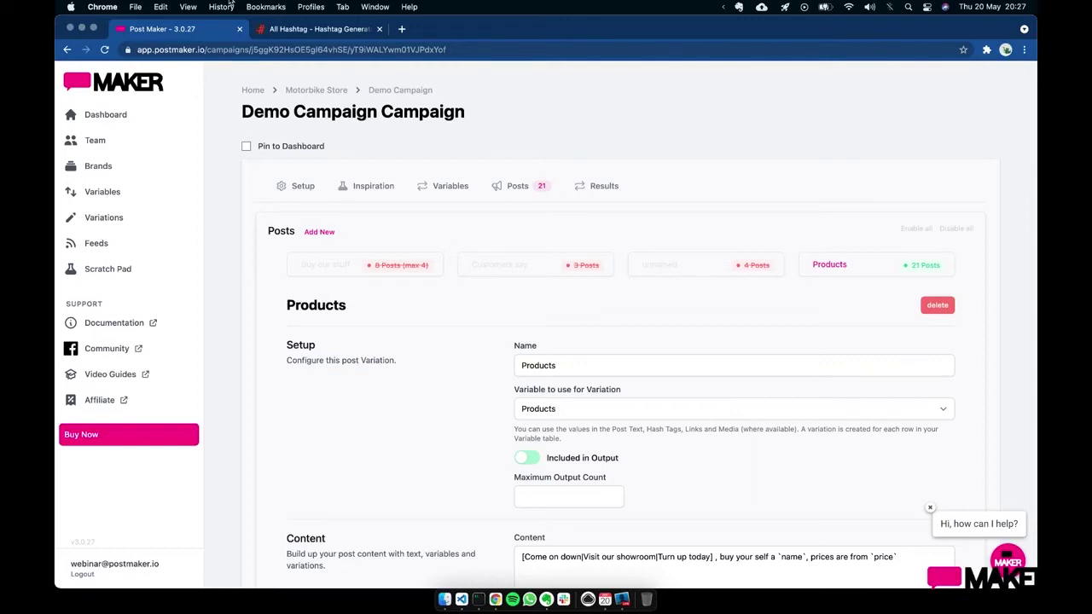
- Load the /ecommerce page, then return to the Dashboard listing Demo Campaign for Motorbike Store
drag(206, 49, 537, 65)
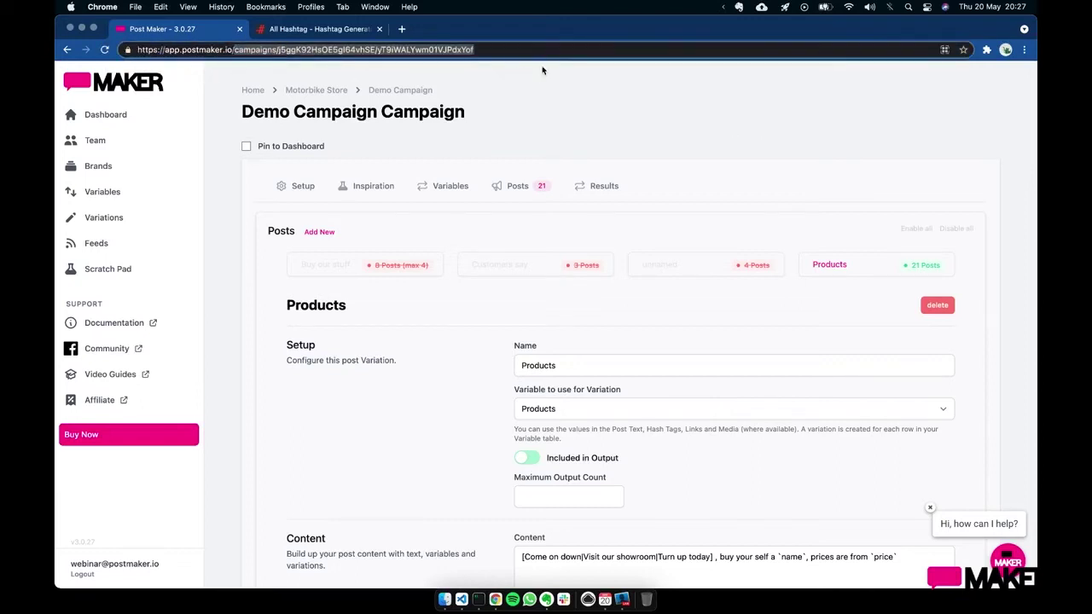
text(ecommerce)
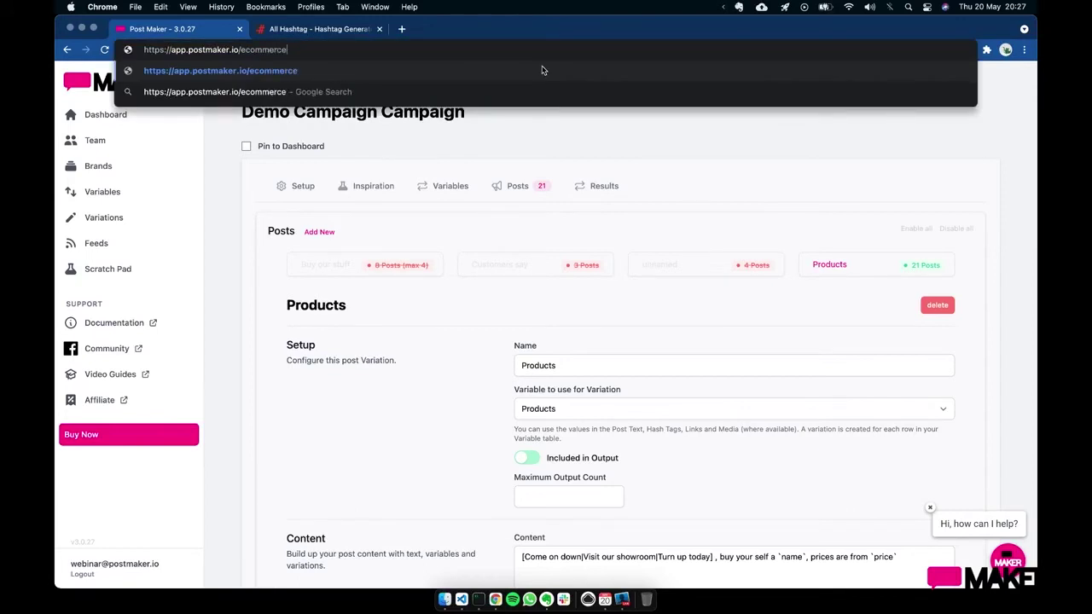
key(Return)
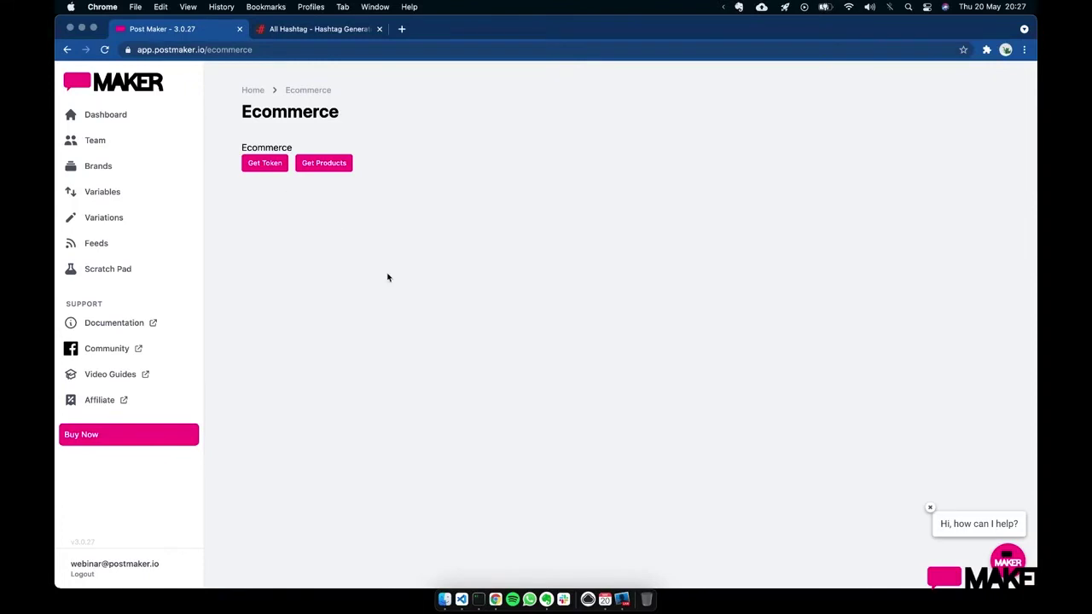
click(125, 117)
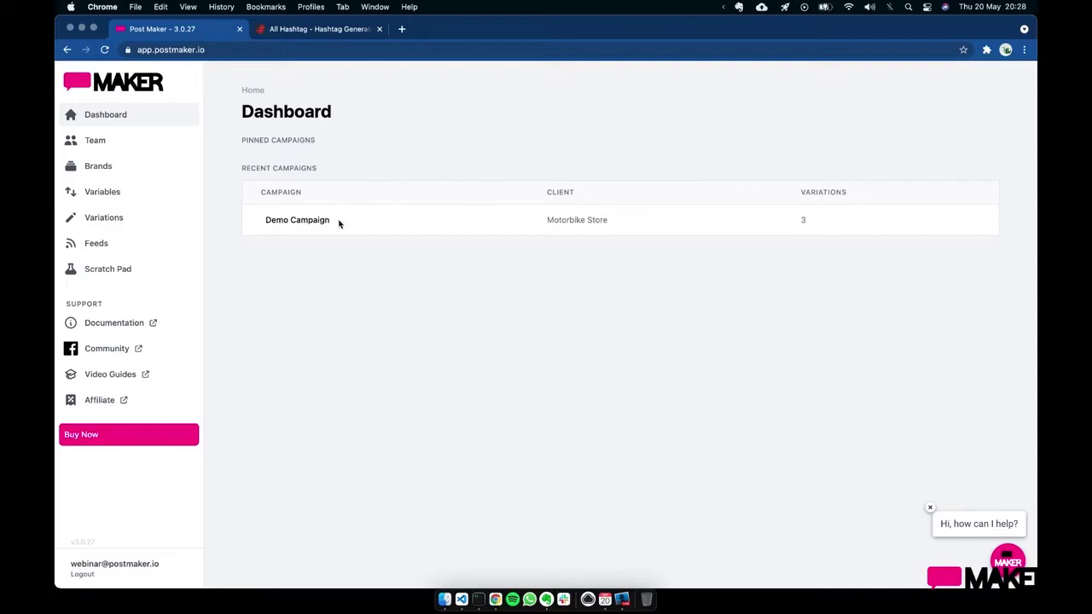
- Reopen Demo Campaign's Products variation to review it, then move to the Inspiration section
click(317, 221)
click(517, 198)
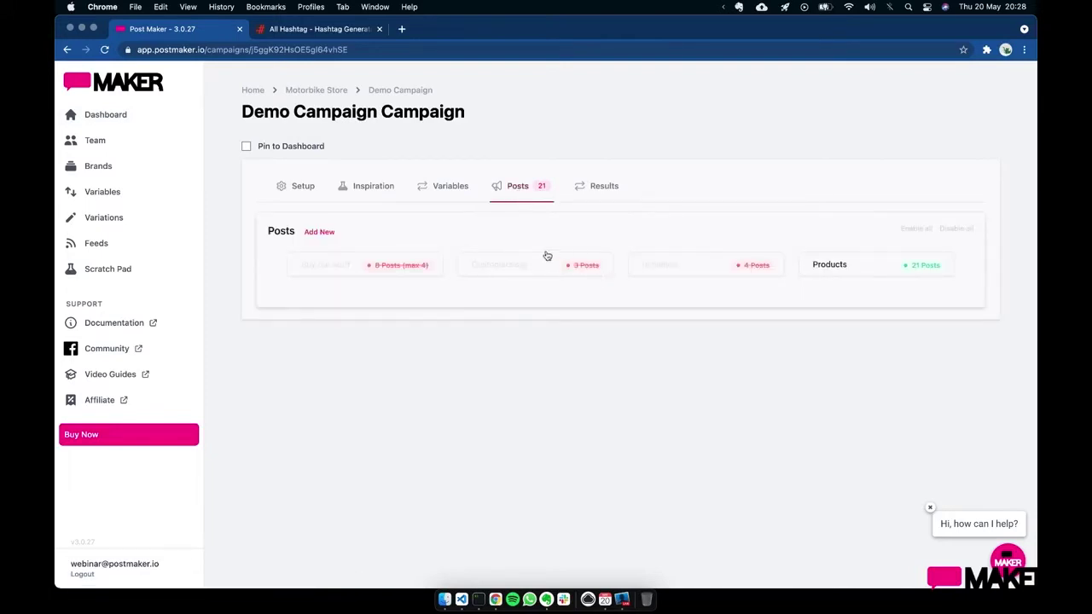
click(834, 272)
scroll(837, 255, down, 5)
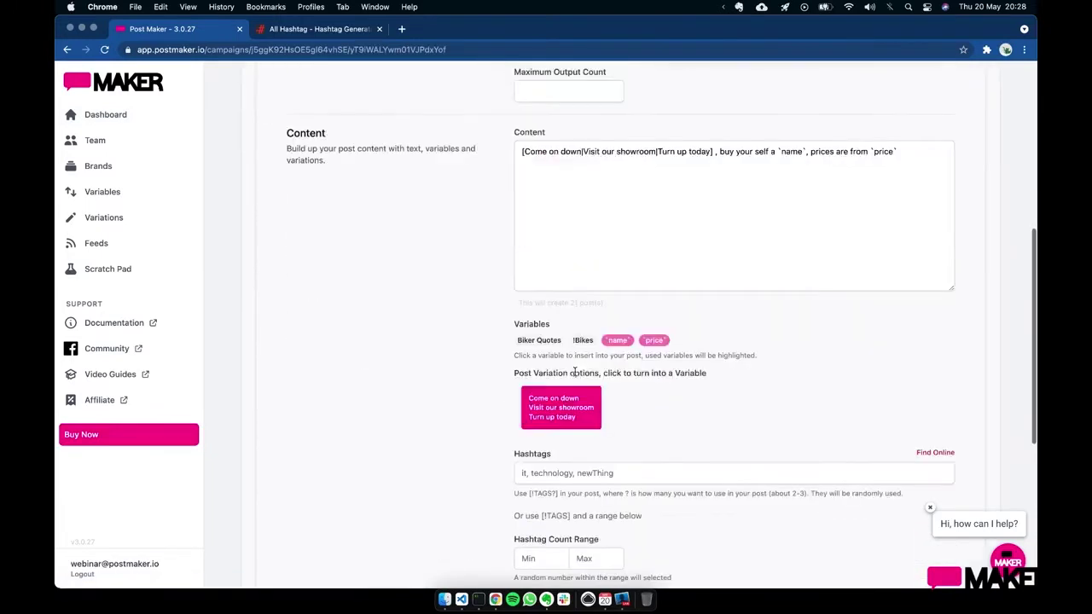
scroll(837, 247, up, 1)
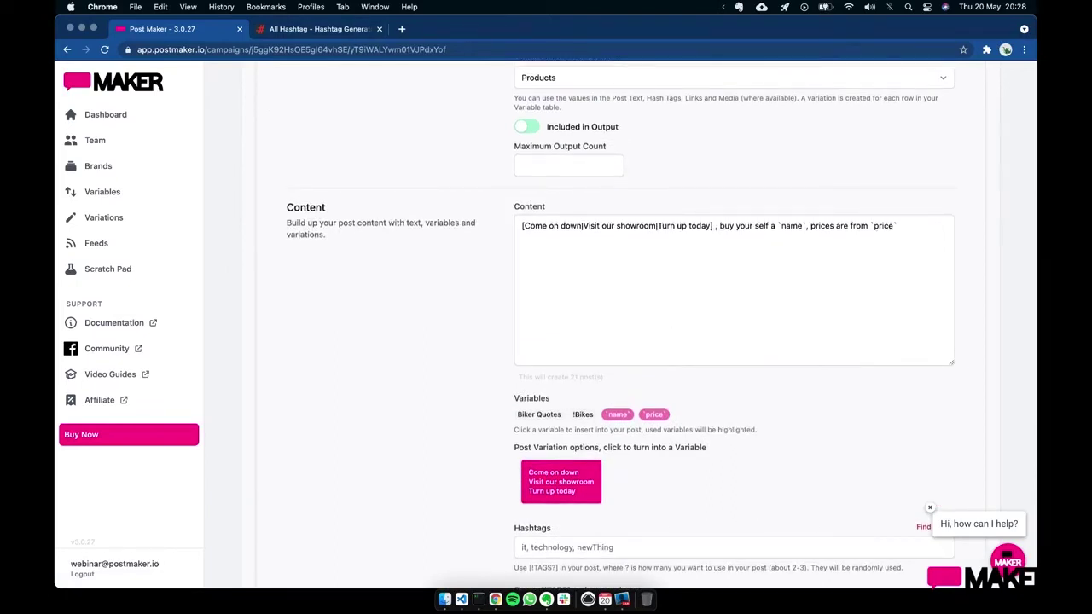
scroll(349, 310, down, 2)
scroll(349, 310, down, 8)
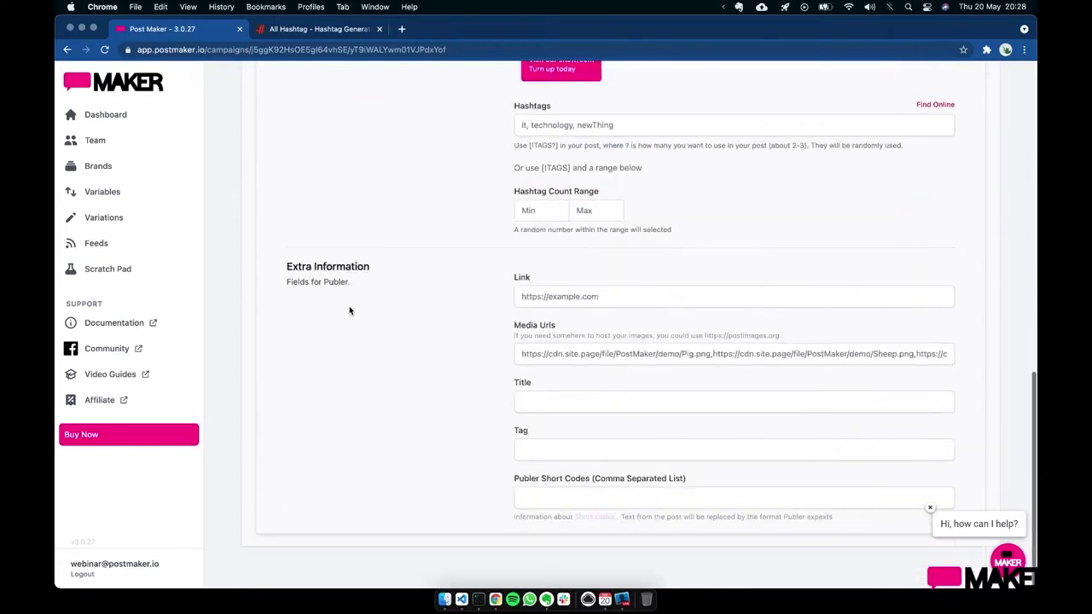
scroll(371, 276, up, 15)
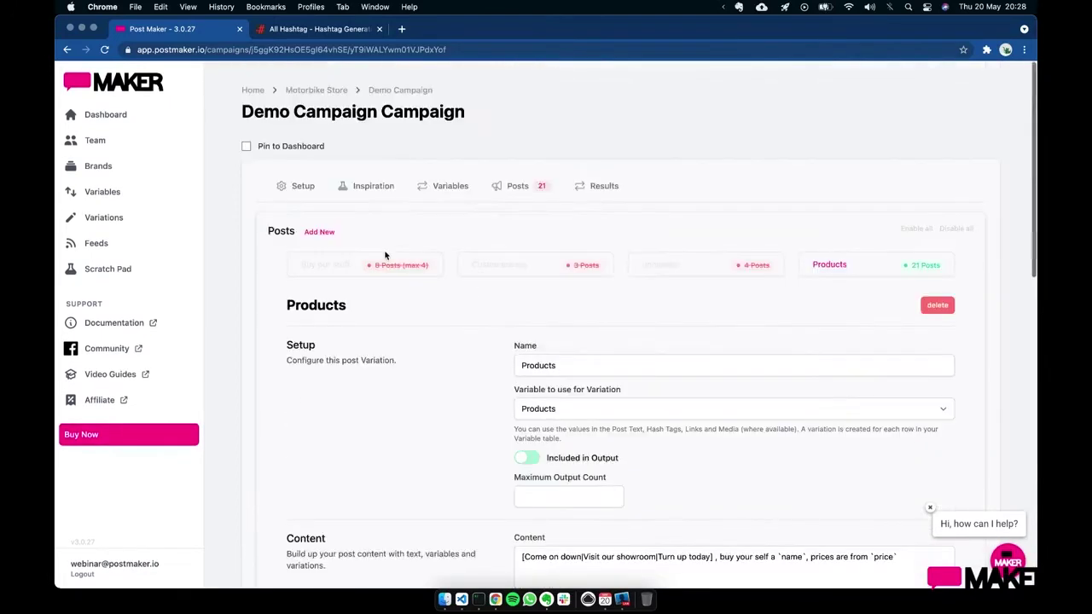
click(366, 198)
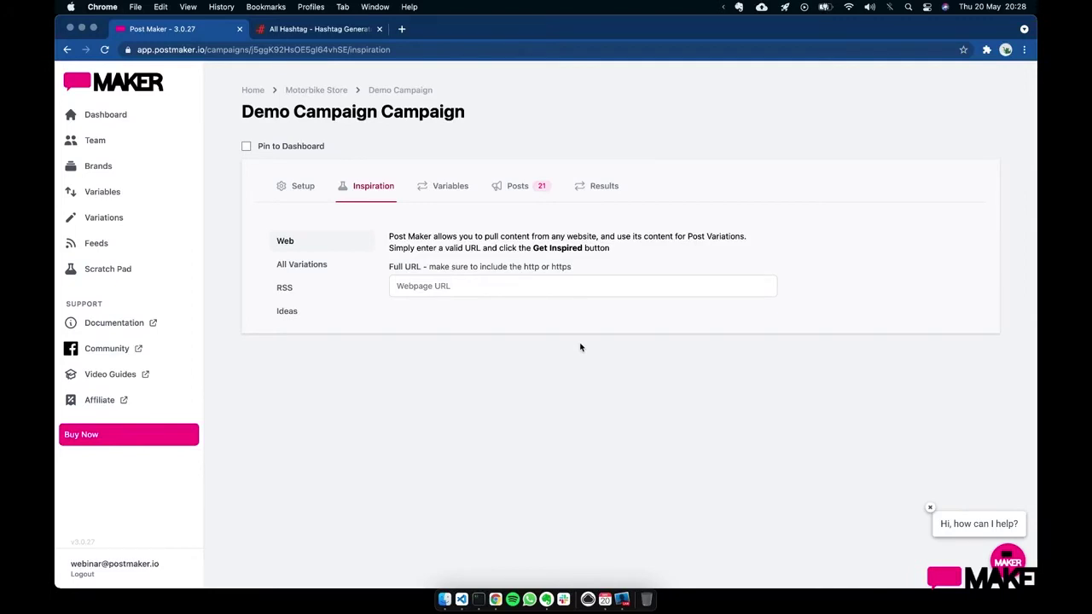
click(542, 286)
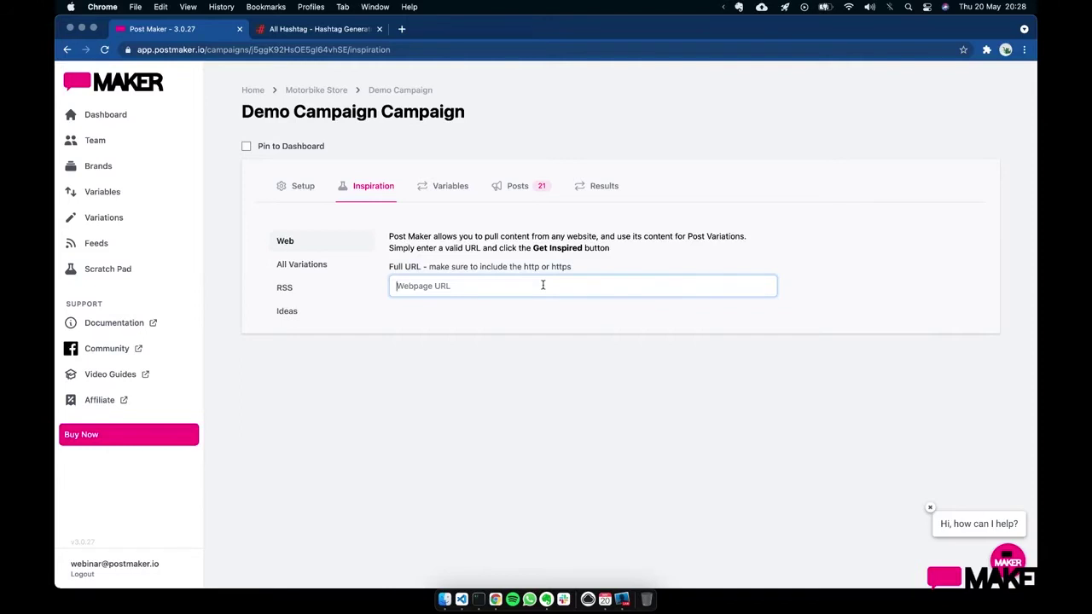
text(https://postmaker.io)
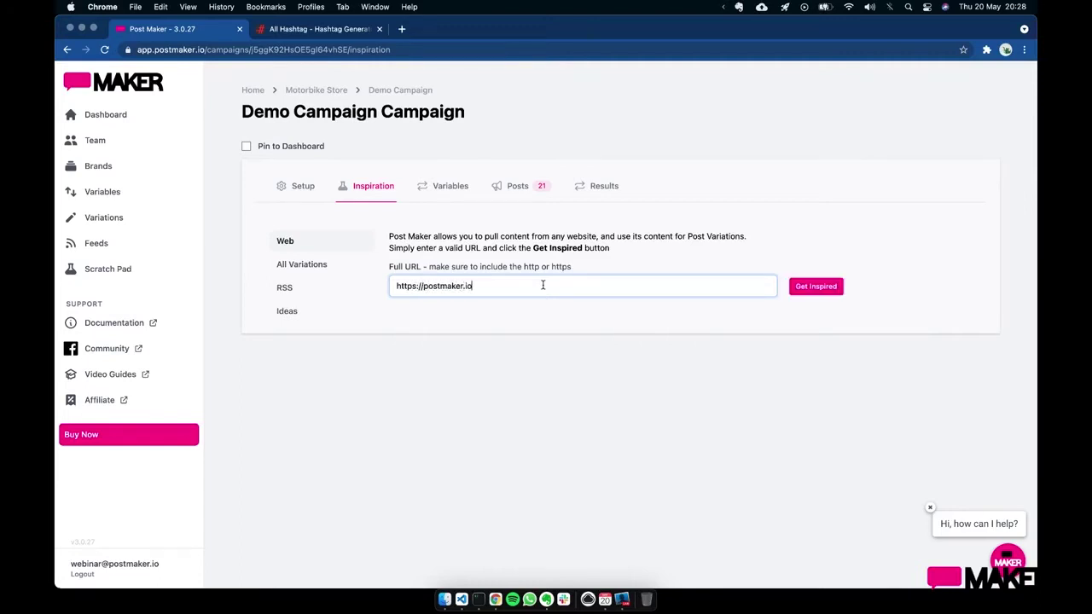
key(Return)
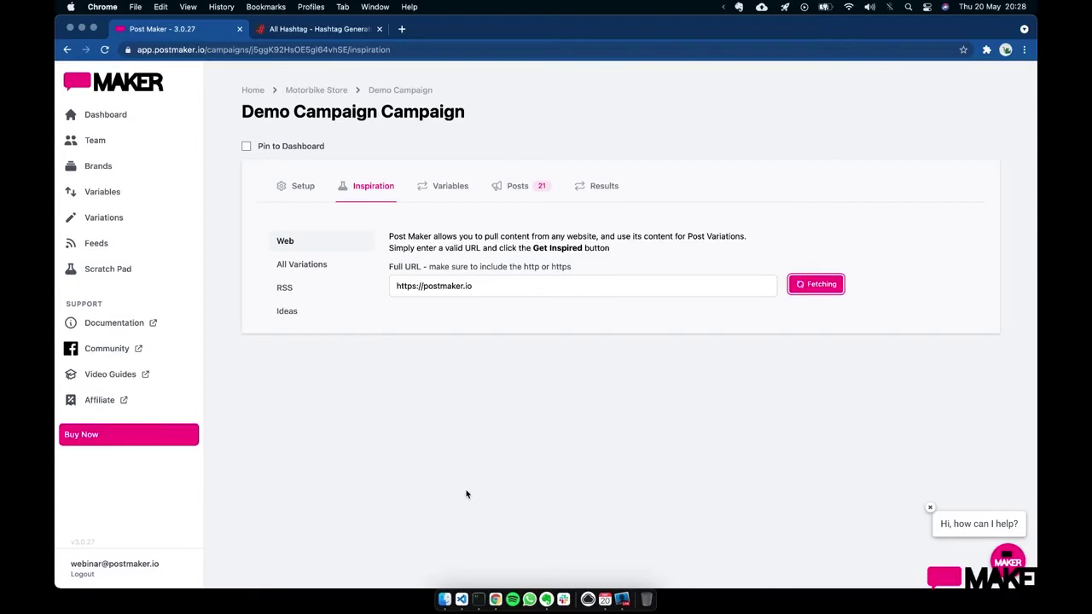
scroll(465, 493, down, 4)
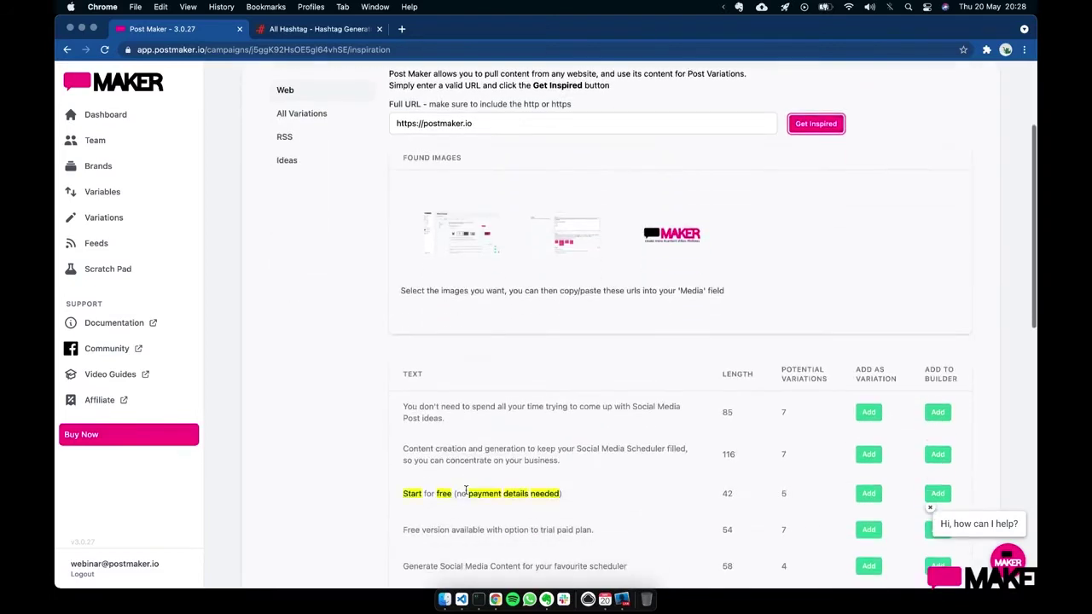
scroll(619, 417, down, 2)
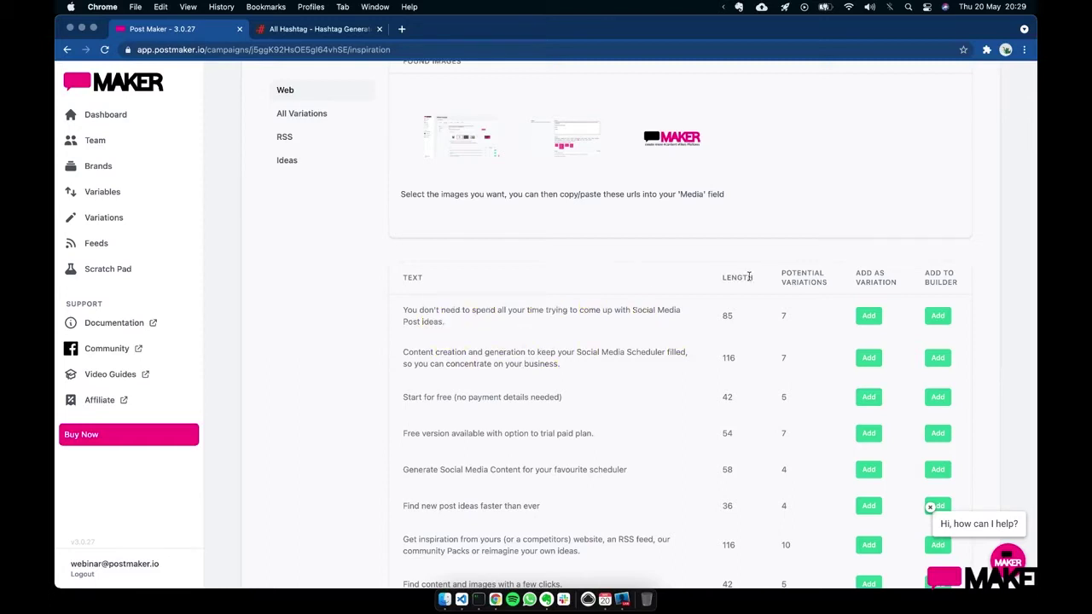
scroll(614, 313, up, 5)
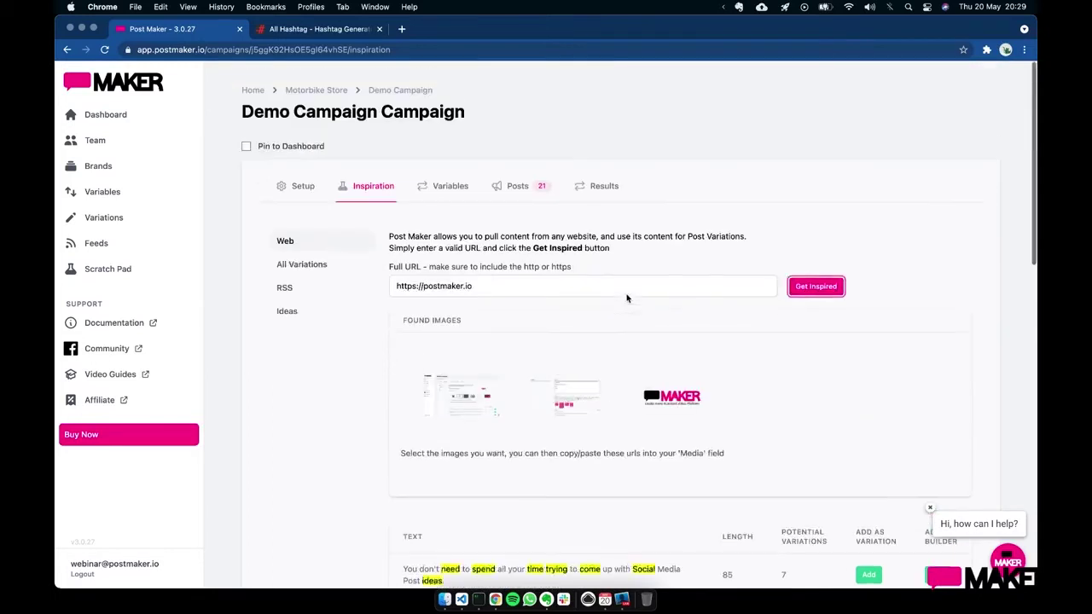
scroll(531, 201, down, 1)
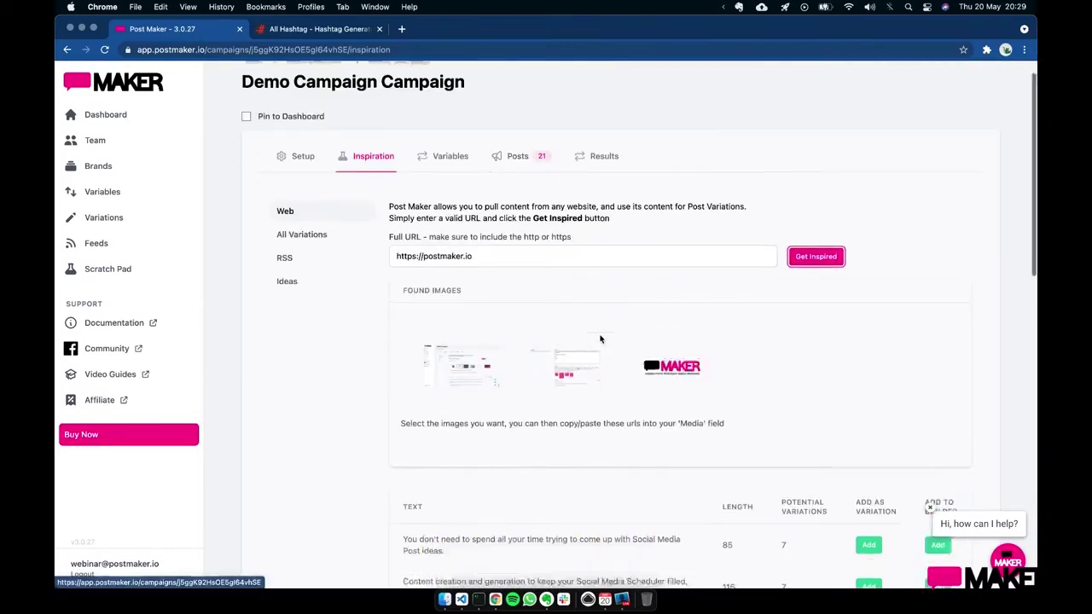
scroll(531, 200, up, 1)
scroll(555, 443, down, 5)
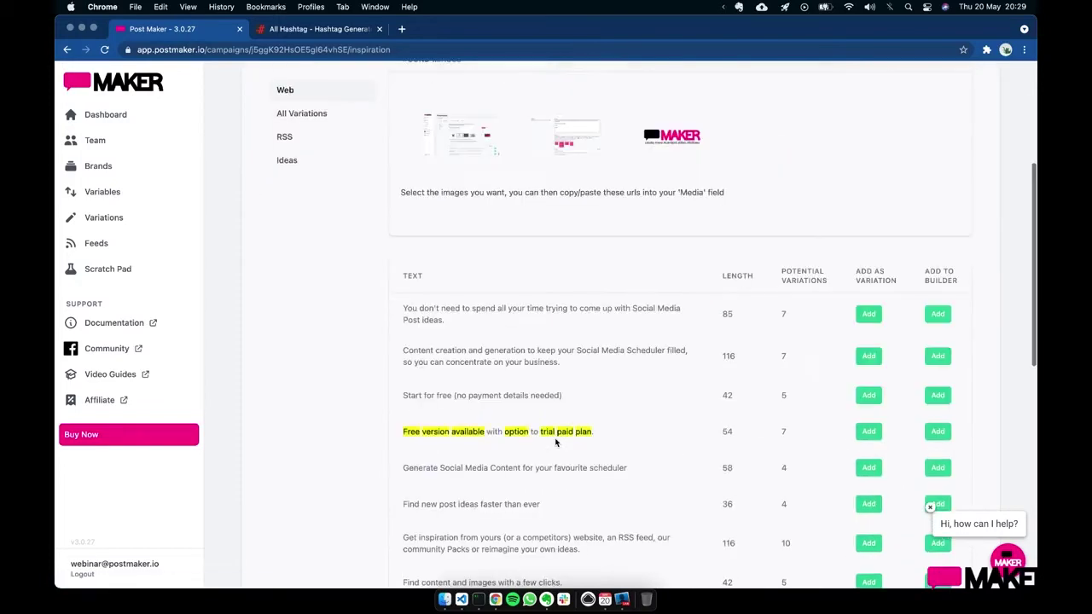
- Add the first phrase, about Social Media Post ideas, as a new variation
click(880, 316)
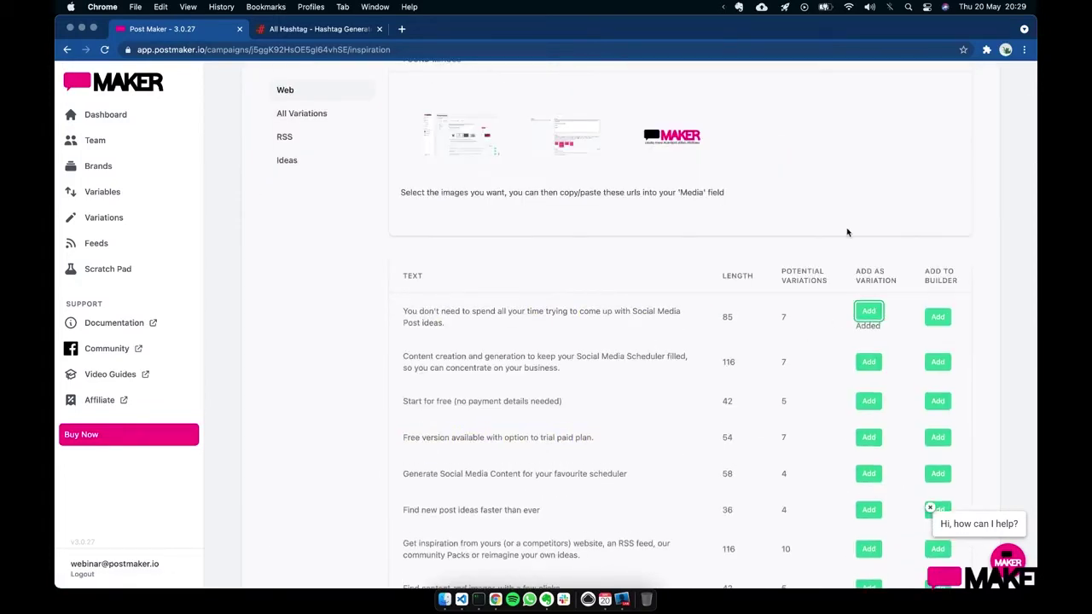
scroll(849, 234, up, 5)
click(533, 201)
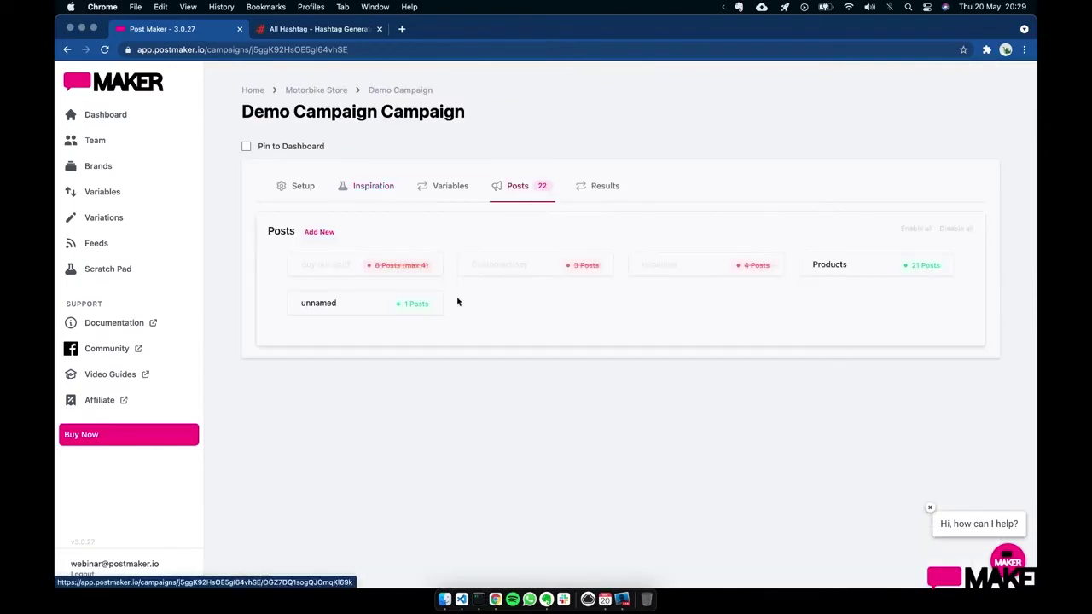
- Disable the Products variation and open the unnamed variation's content
click(925, 268)
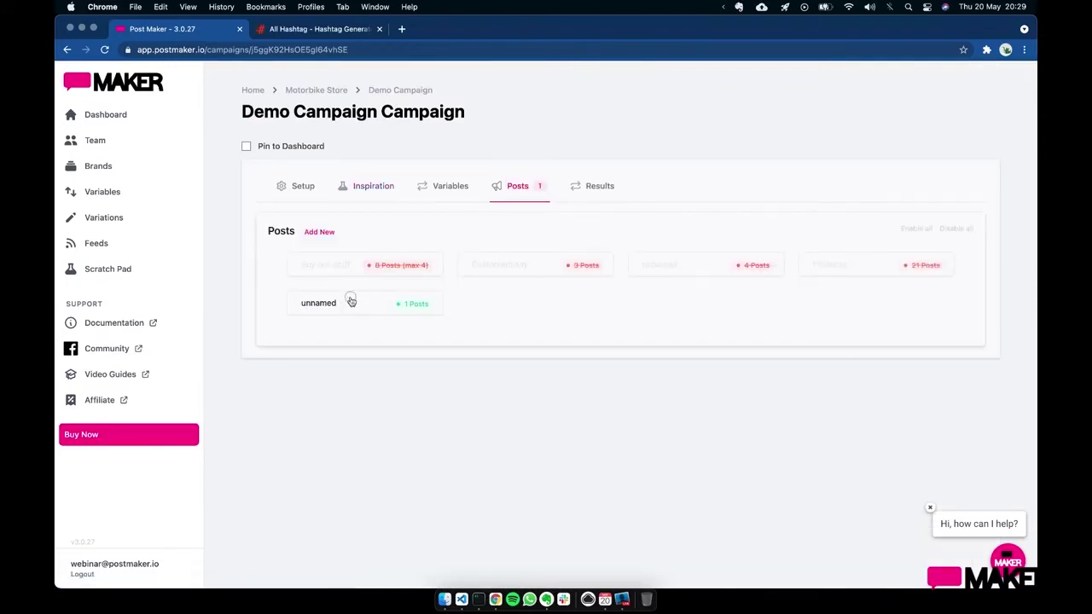
click(349, 301)
scroll(478, 378, down, 5)
scroll(708, 369, down, 3)
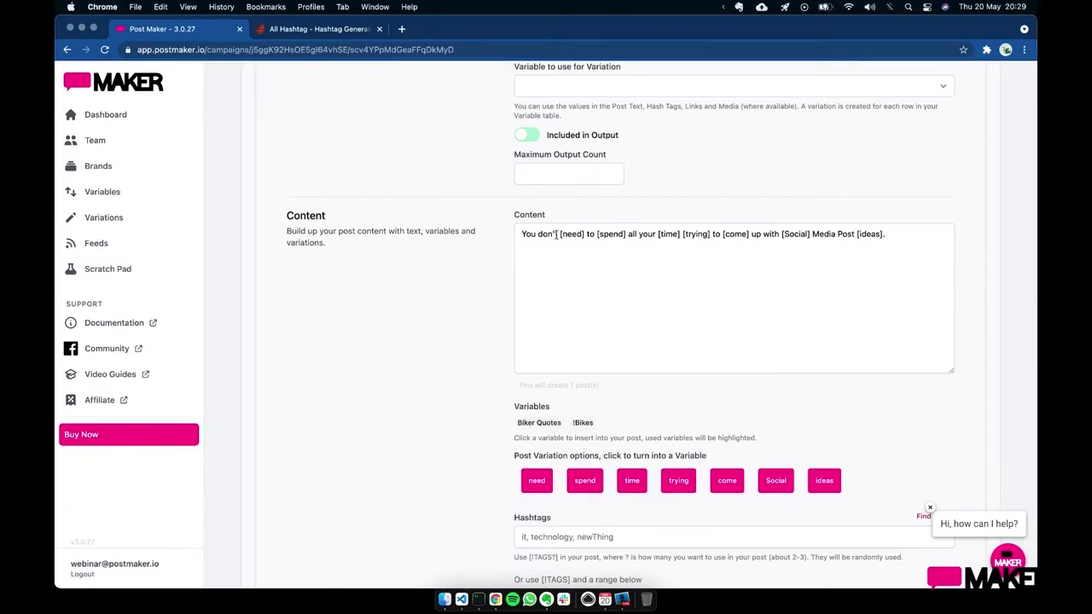
drag(522, 234, 941, 236)
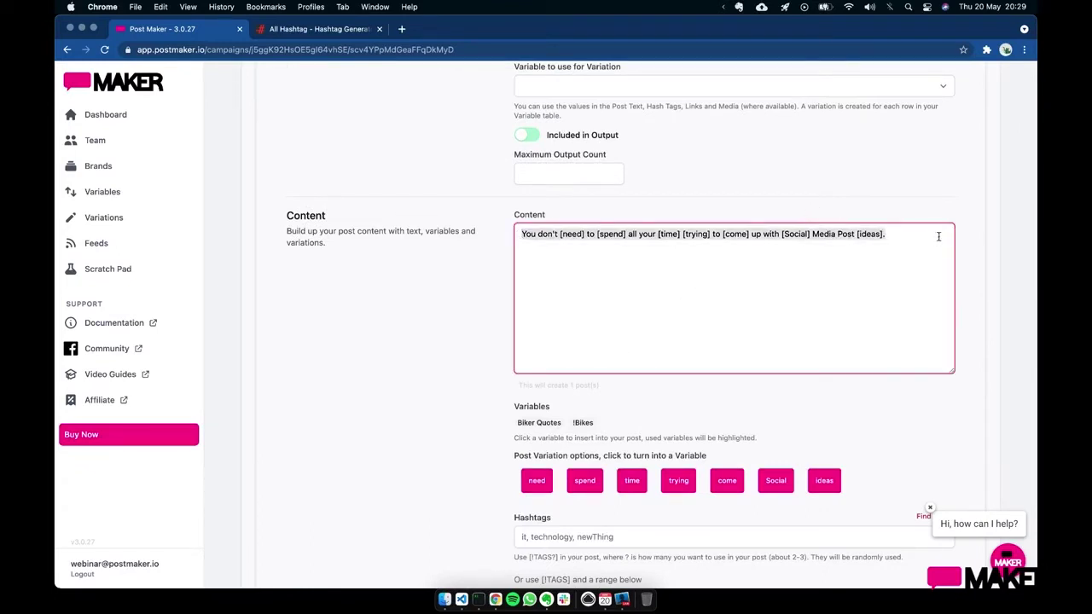
click(938, 236)
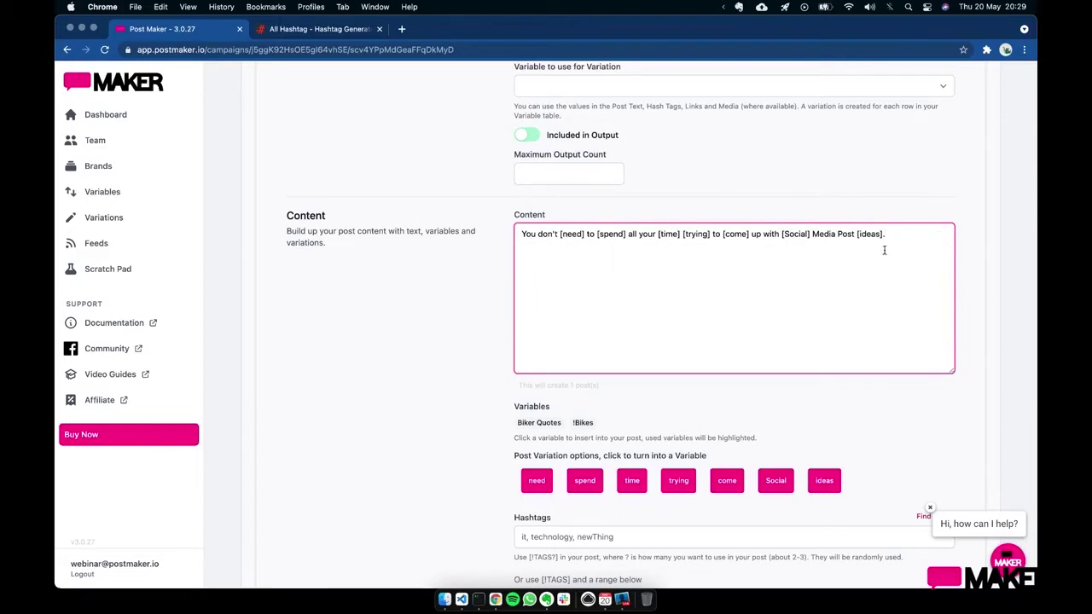
- Change [time] to [time|energy|effort] and view the three resulting posts
click(676, 234)
text(|energy)
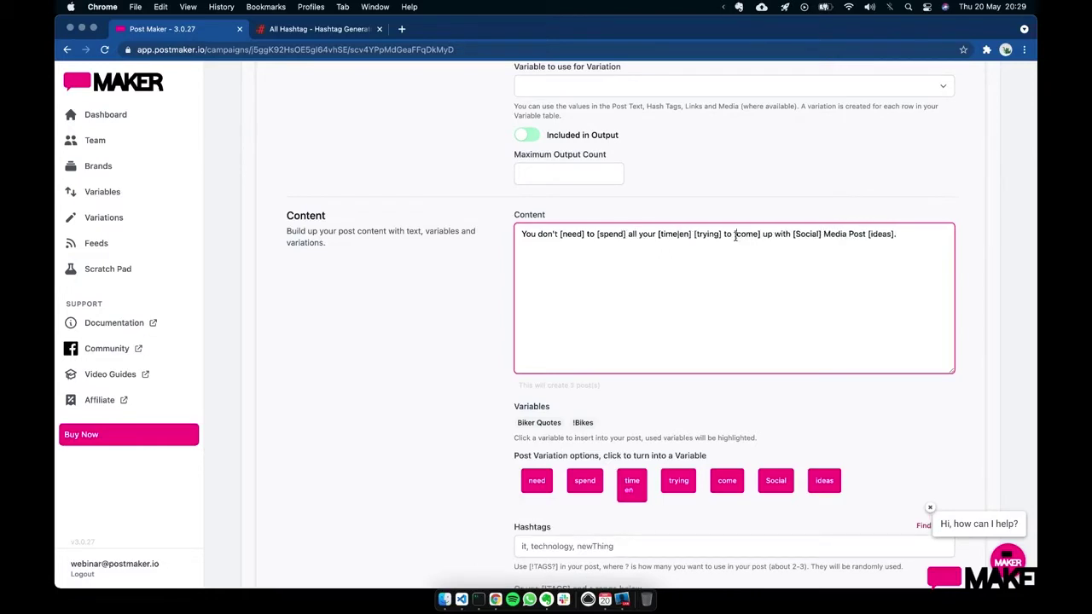
key(BackSpace)
key(BackSpace)
key(BackSpace)
click(689, 234)
text(ergy)
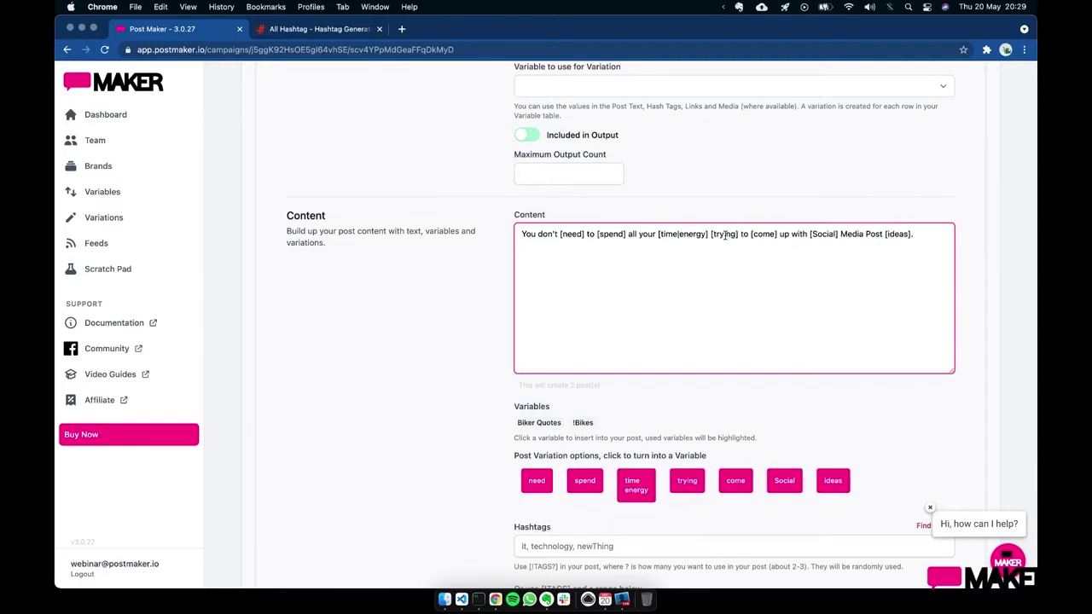
text(|effort)
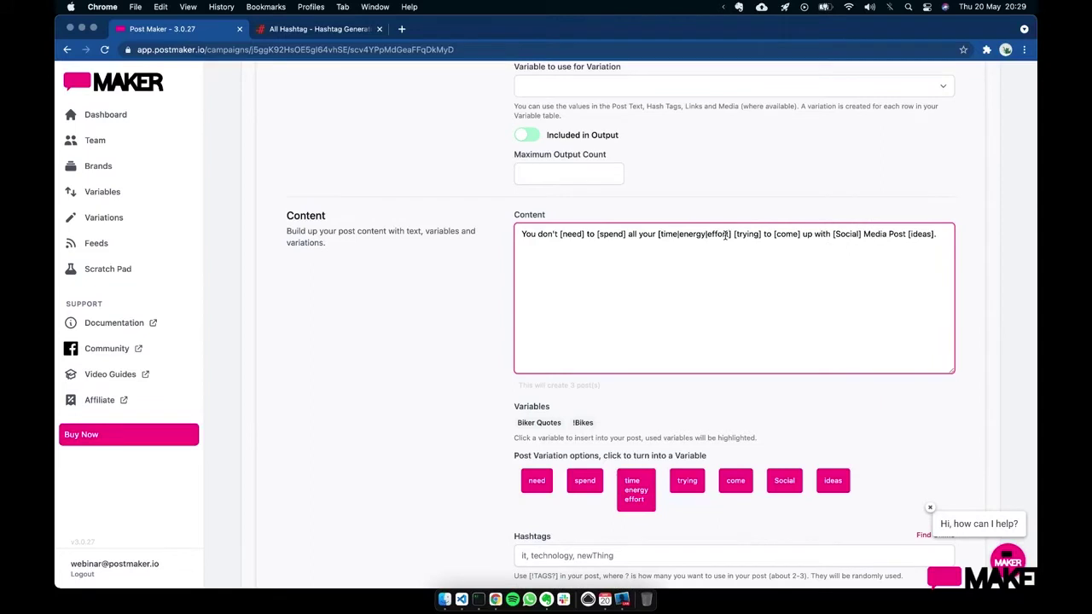
click(939, 236)
scroll(788, 285, down, 8)
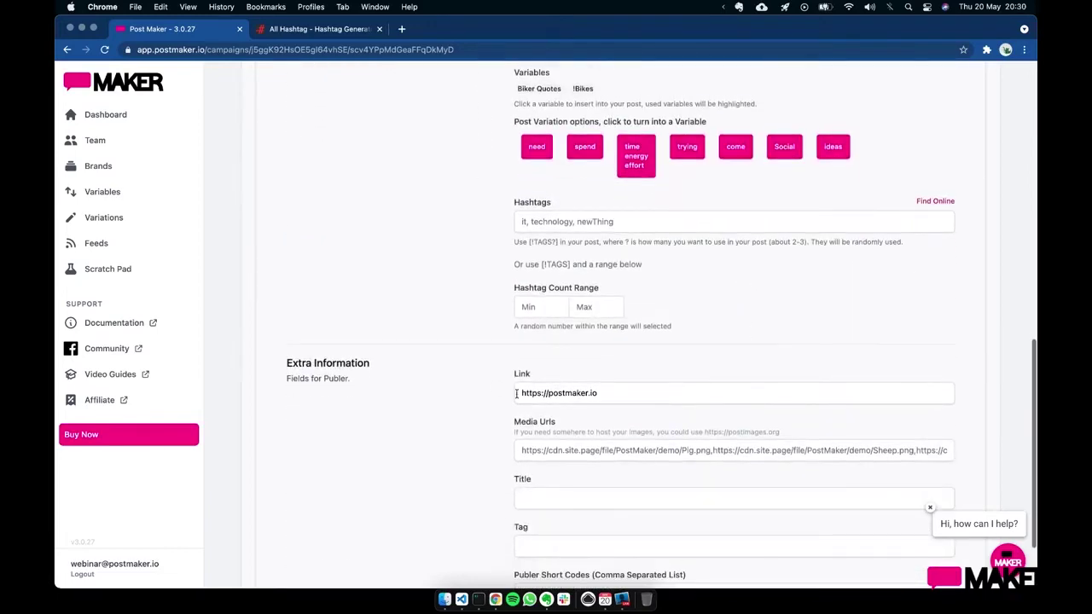
scroll(614, 388, up, 16)
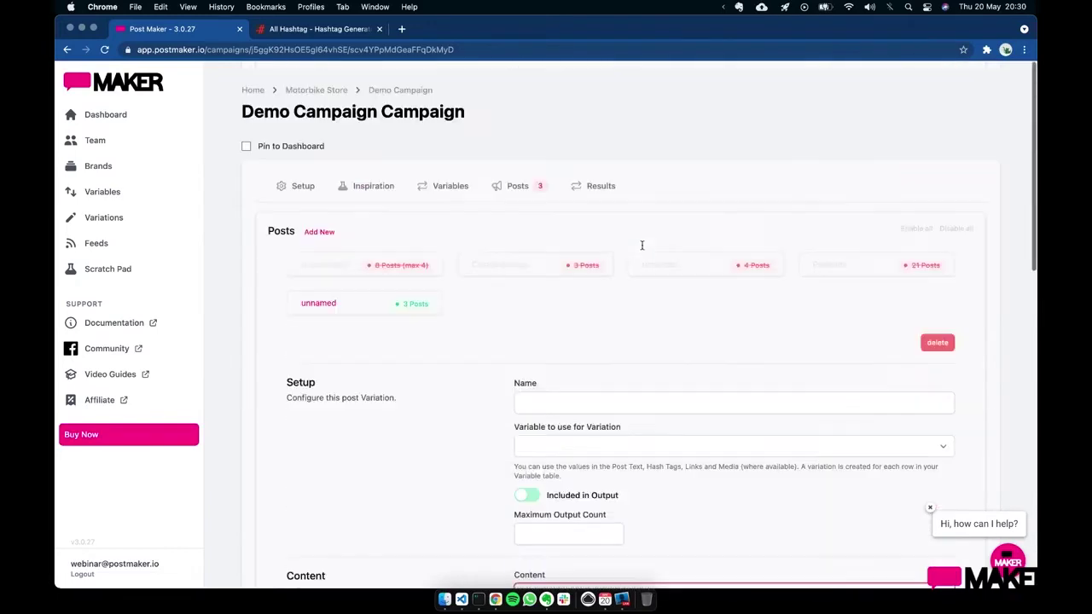
click(601, 188)
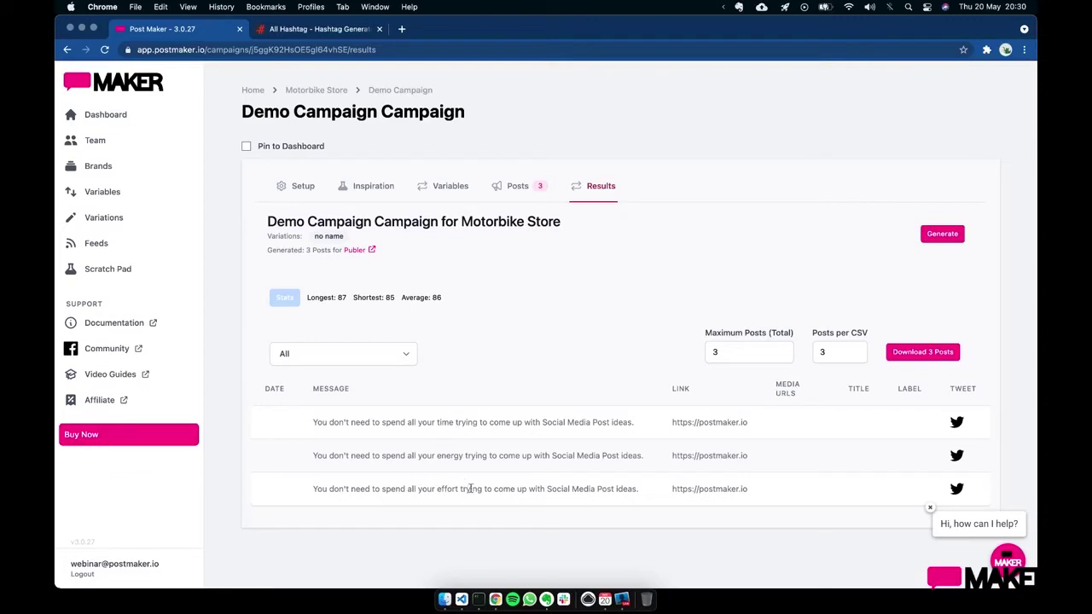
- Load postmaker.io inspiration again and pick the second and third images as media
click(519, 198)
click(381, 197)
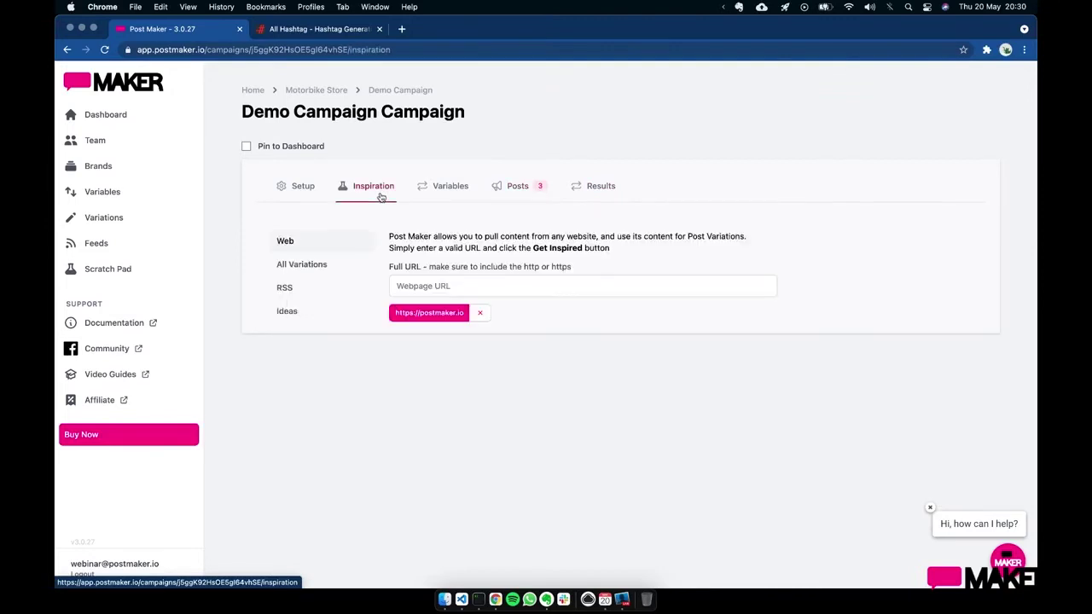
click(430, 314)
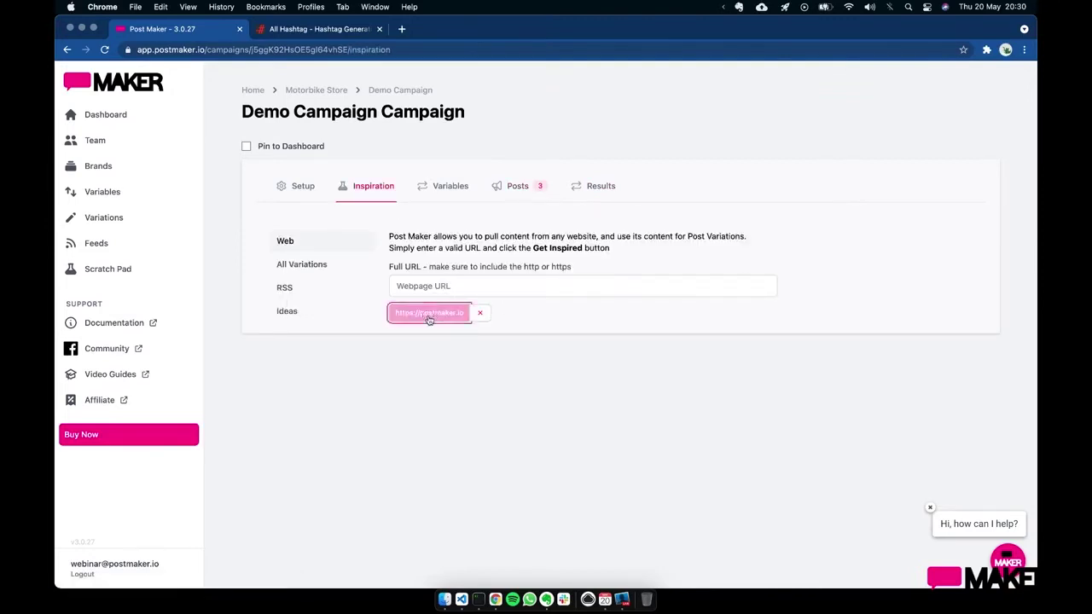
scroll(702, 367, down, 3)
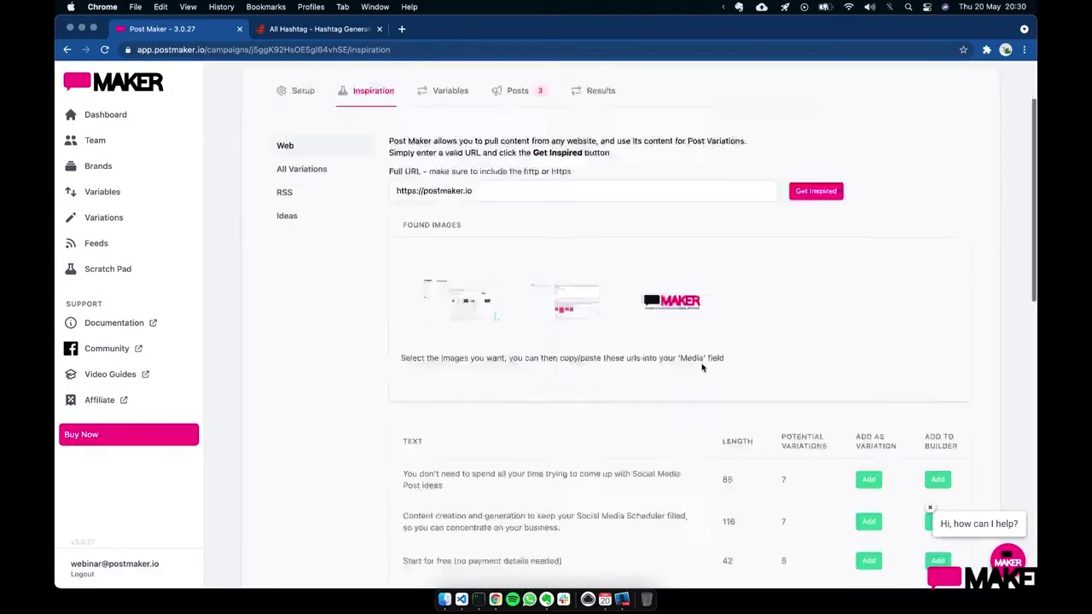
click(579, 276)
click(653, 463)
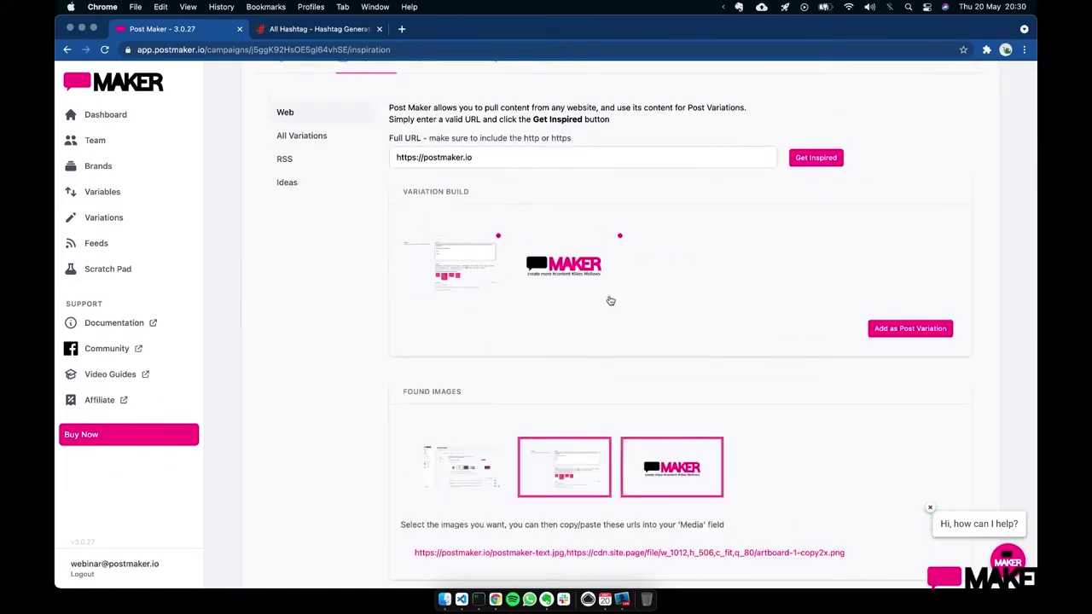
- Add the Free version, It took no time at all and Yesterday, I wrote phrases as a variation
scroll(634, 329, down, 4)
scroll(657, 447, down, 5)
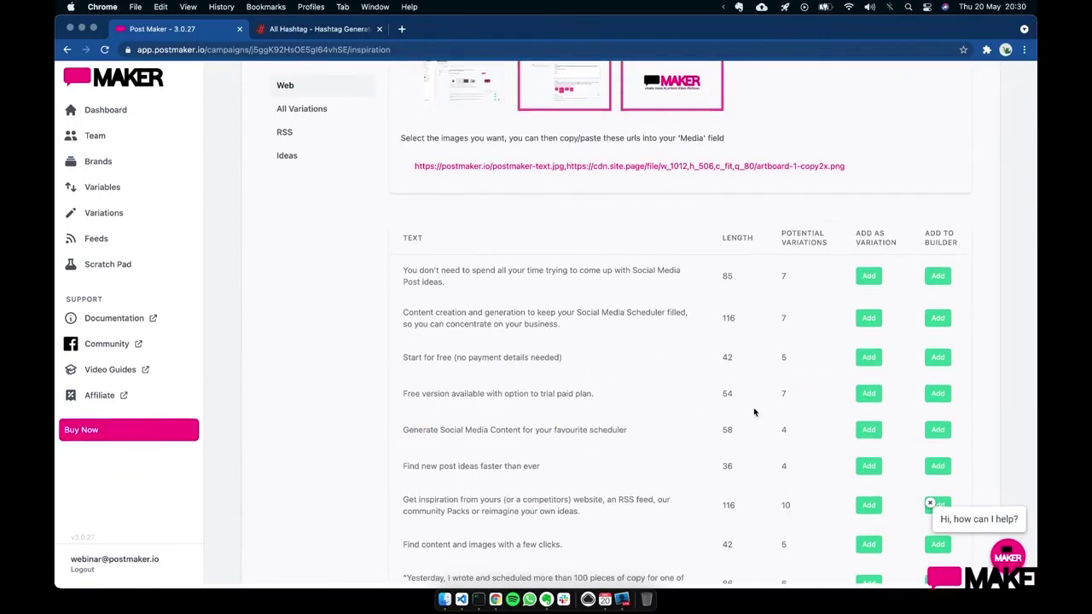
click(938, 399)
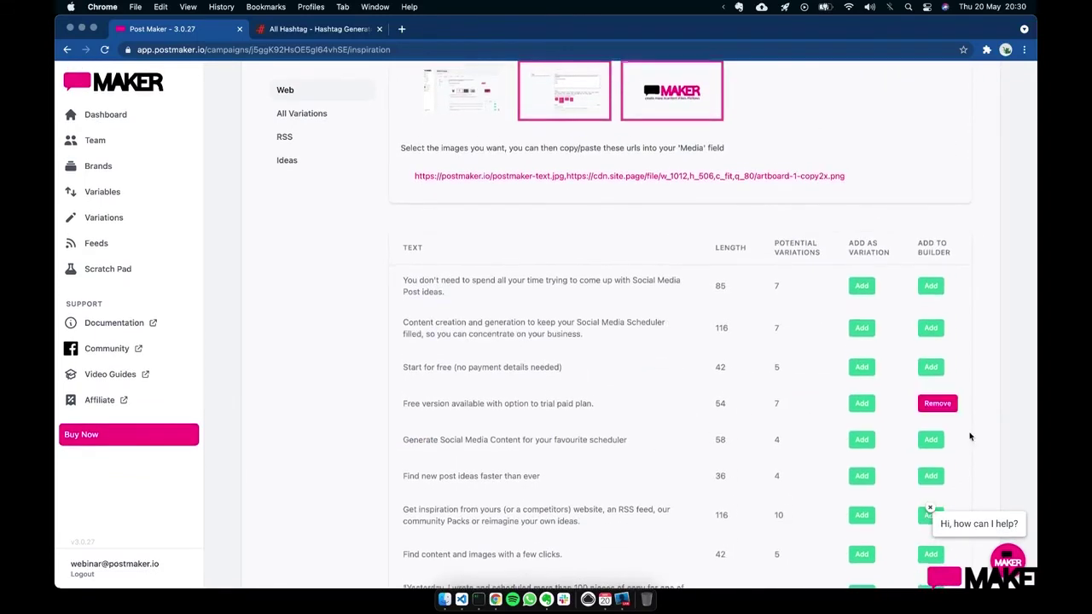
scroll(937, 404, down, 6)
click(930, 370)
click(930, 356)
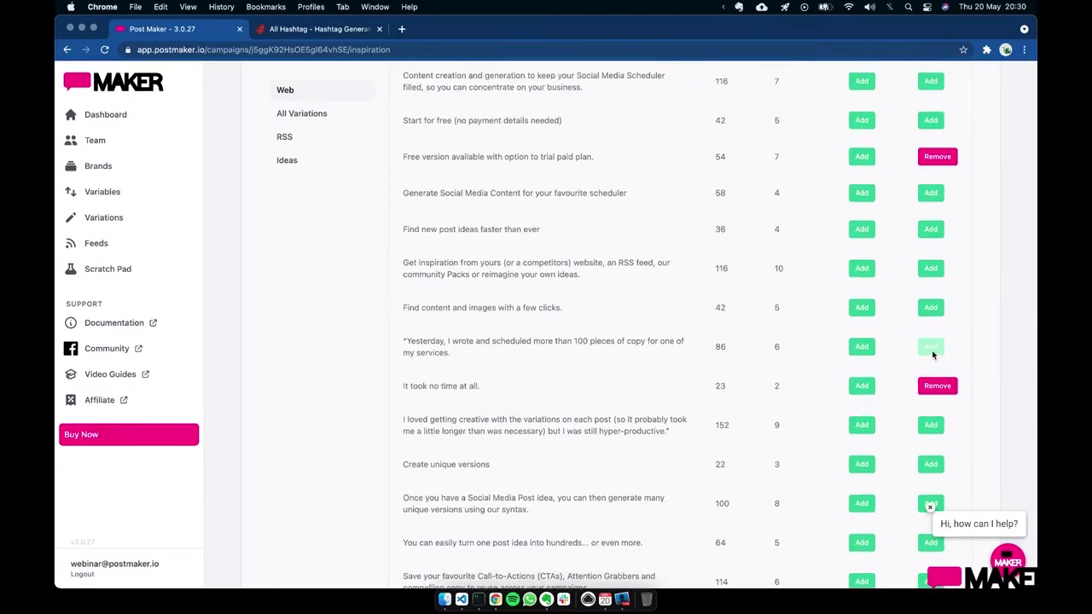
scroll(664, 346, up, 10)
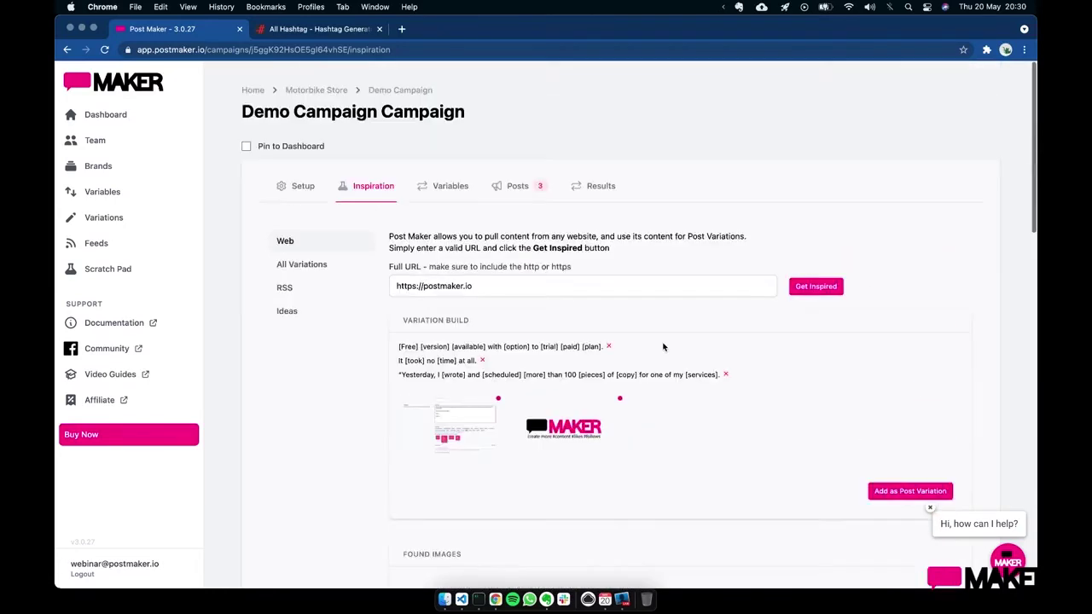
scroll(664, 346, down, 2)
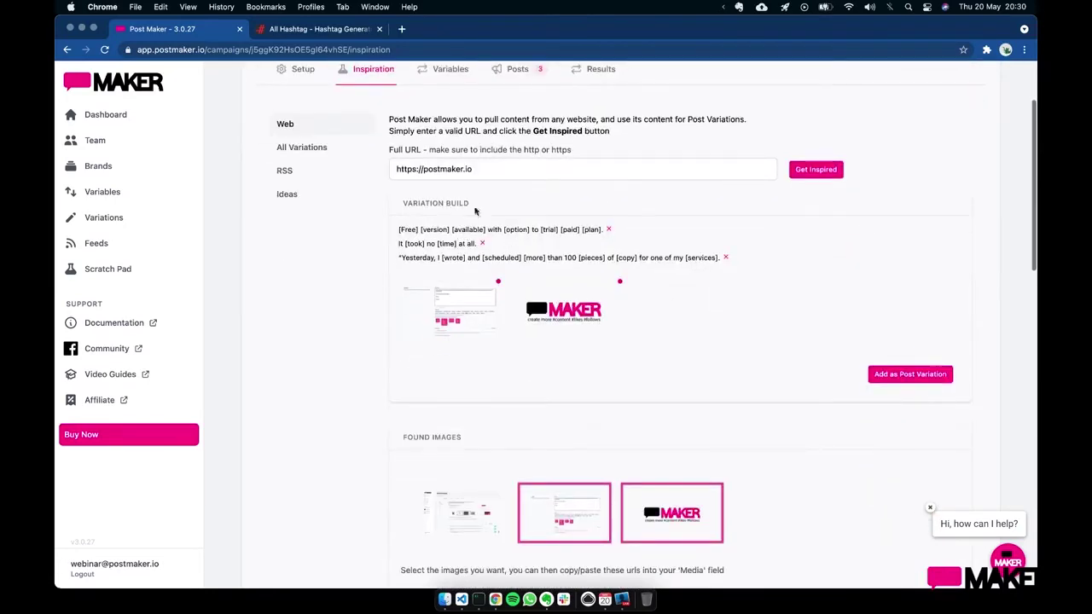
click(901, 376)
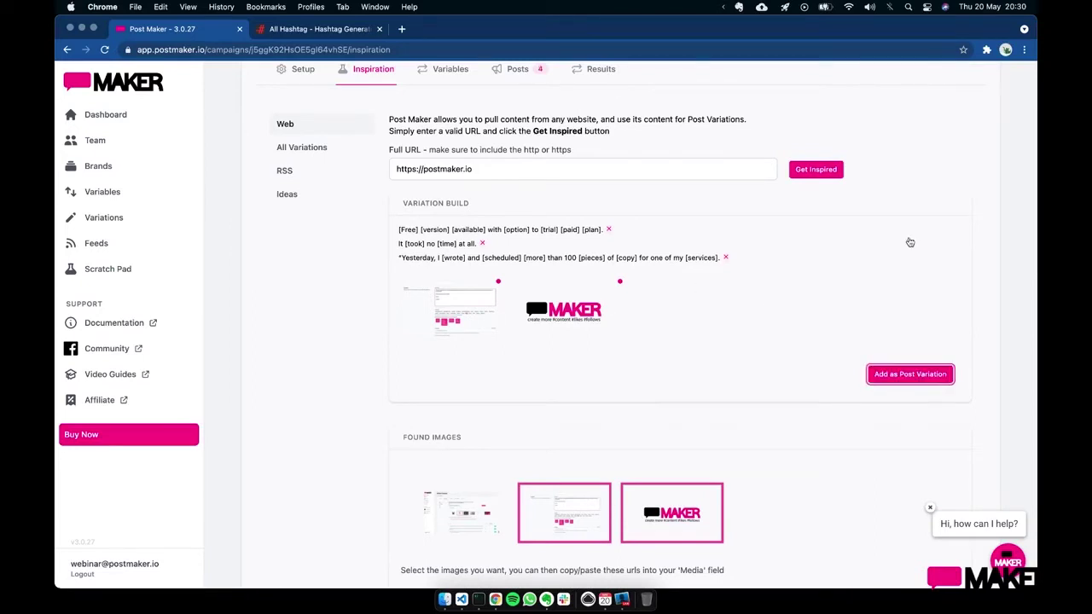
- Open the new unnamed variation and review its two image media URLs
scroll(862, 200, up, 2)
click(519, 144)
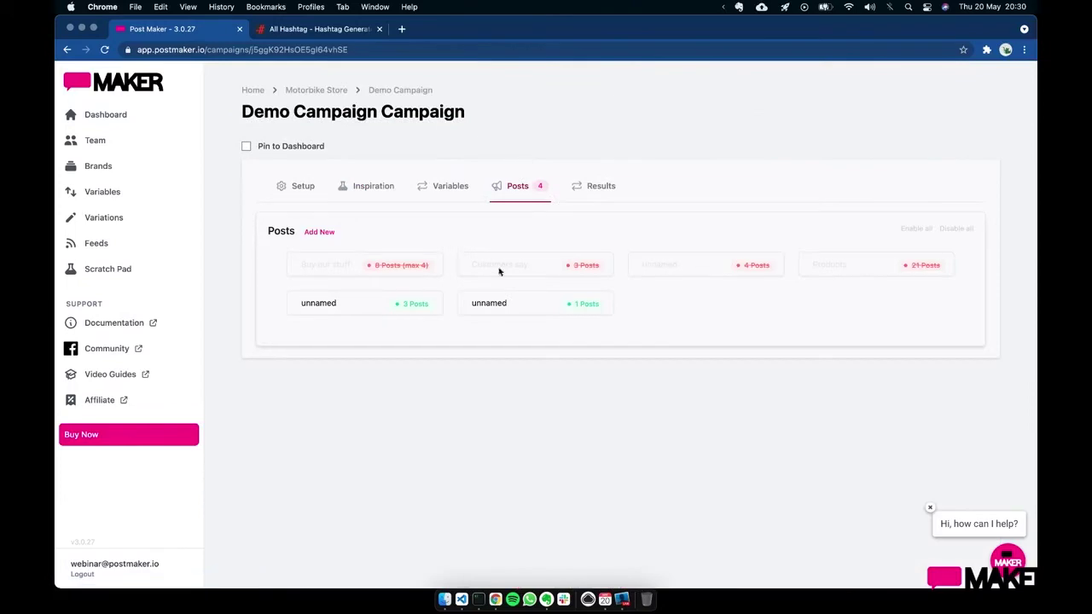
click(531, 304)
scroll(552, 398, down, 4)
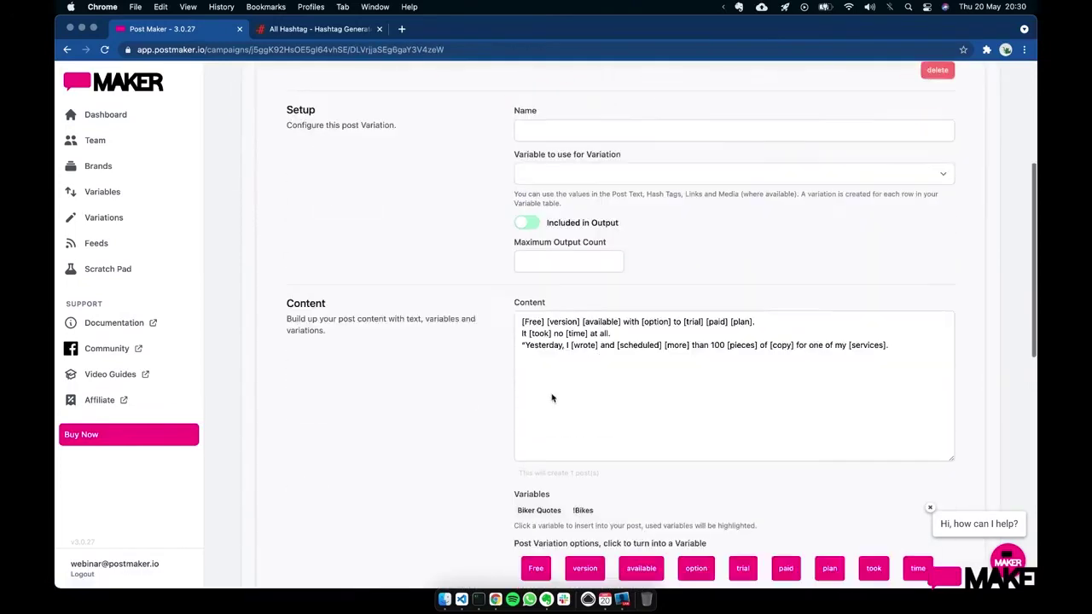
scroll(844, 370, down, 3)
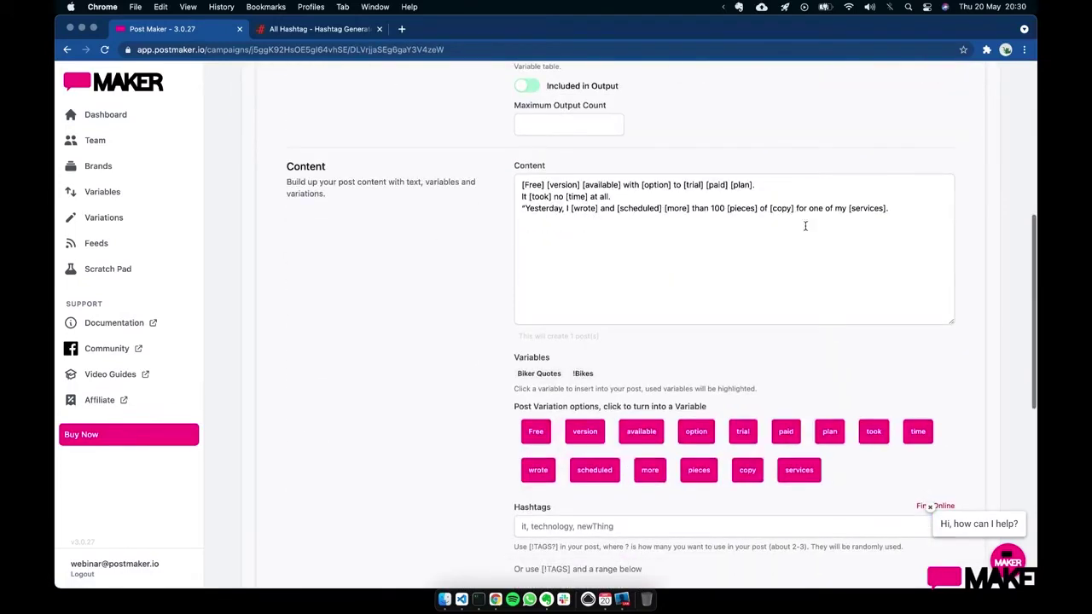
scroll(881, 272, down, 6)
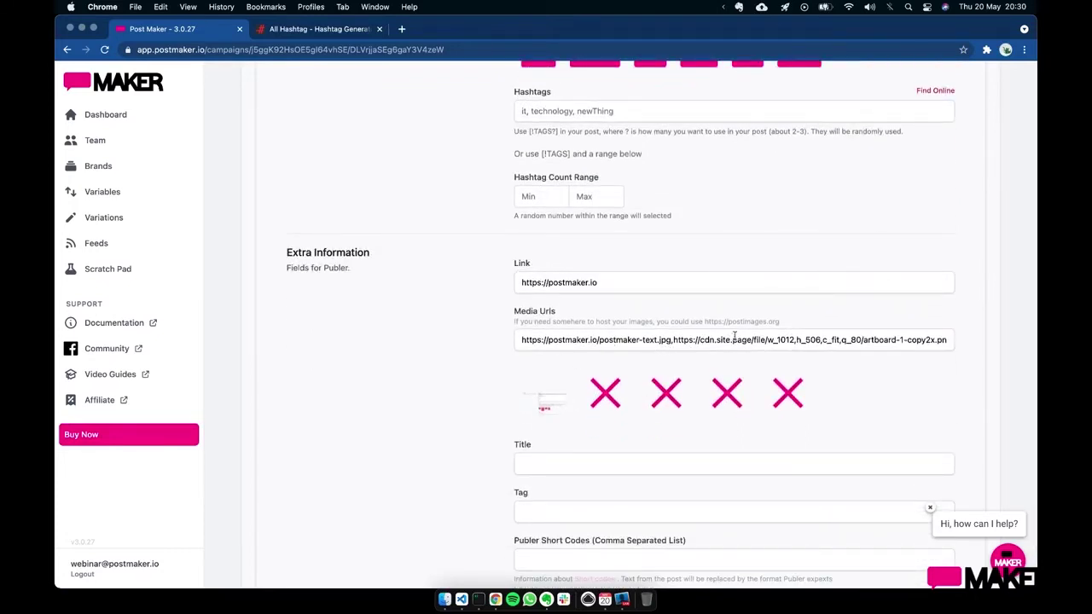
drag(520, 339, 958, 343)
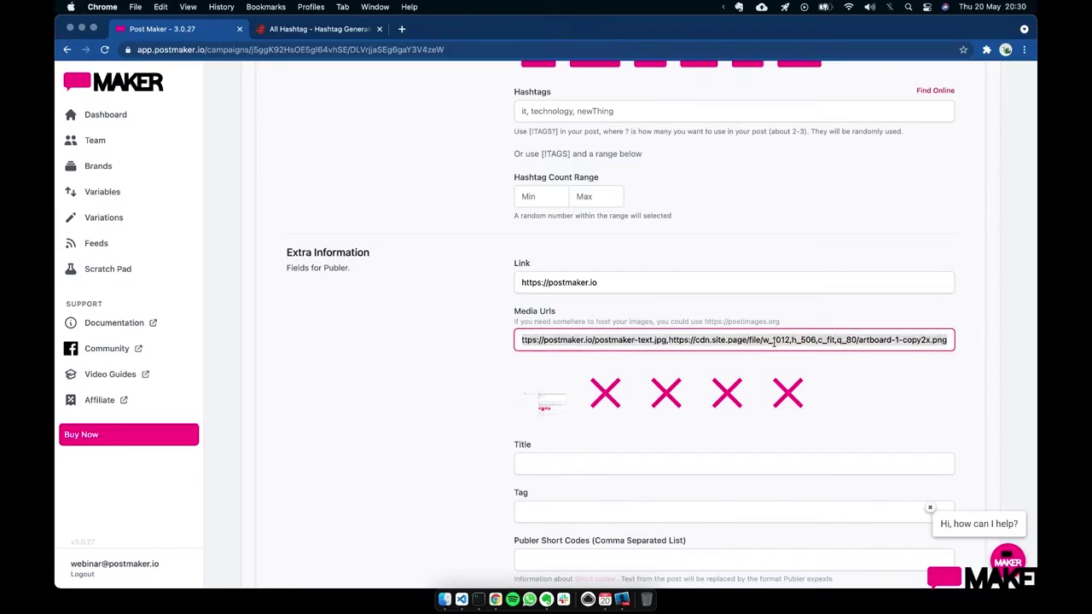
click(774, 341)
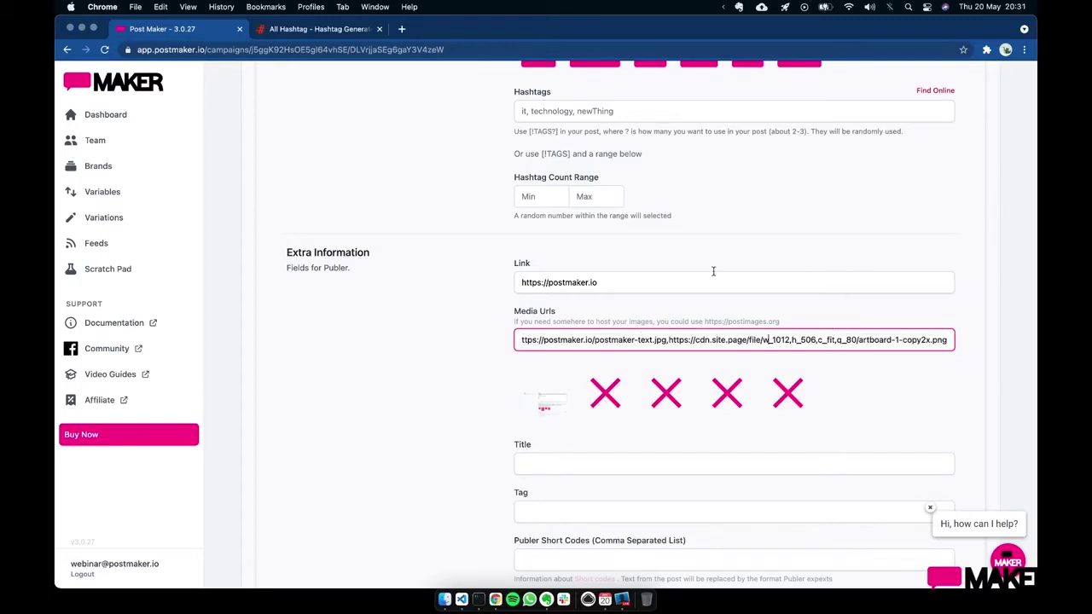
scroll(682, 241, up, 5)
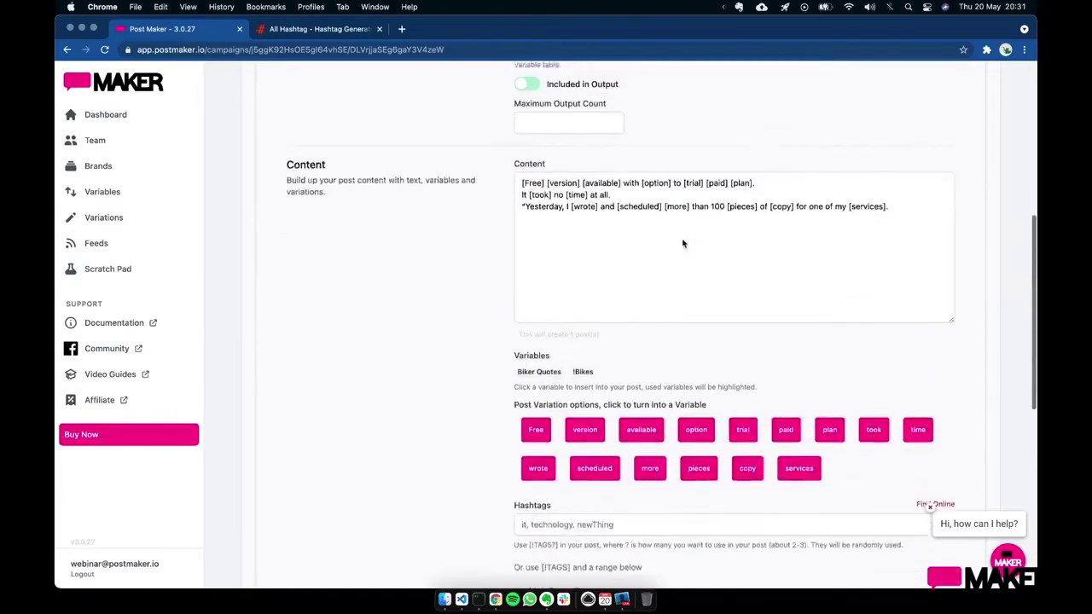
scroll(683, 241, up, 10)
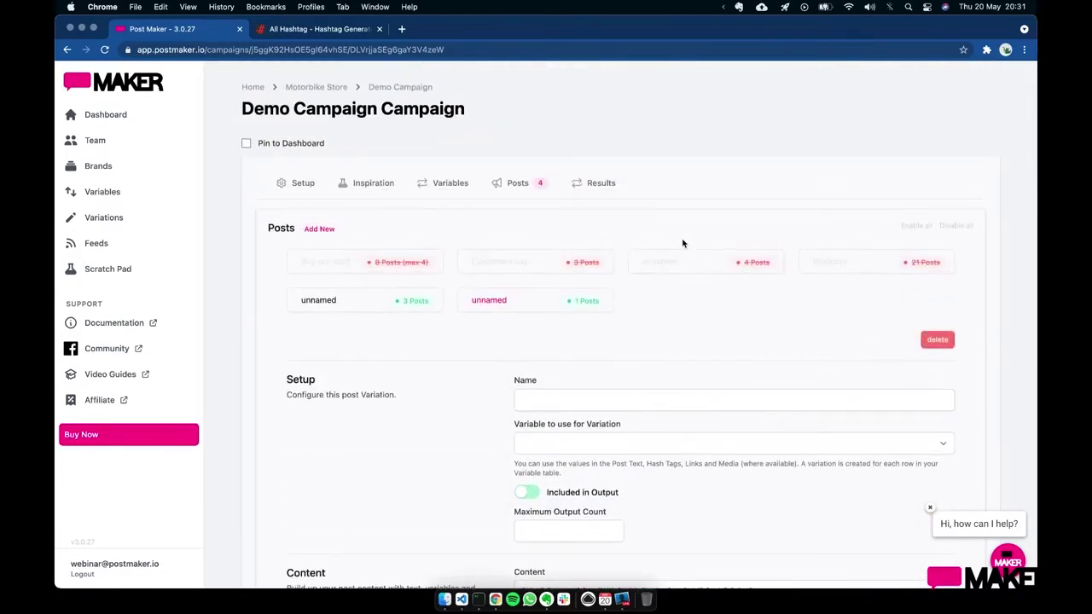
- Delete both unnamed post variations from the Demo Campaign
click(385, 198)
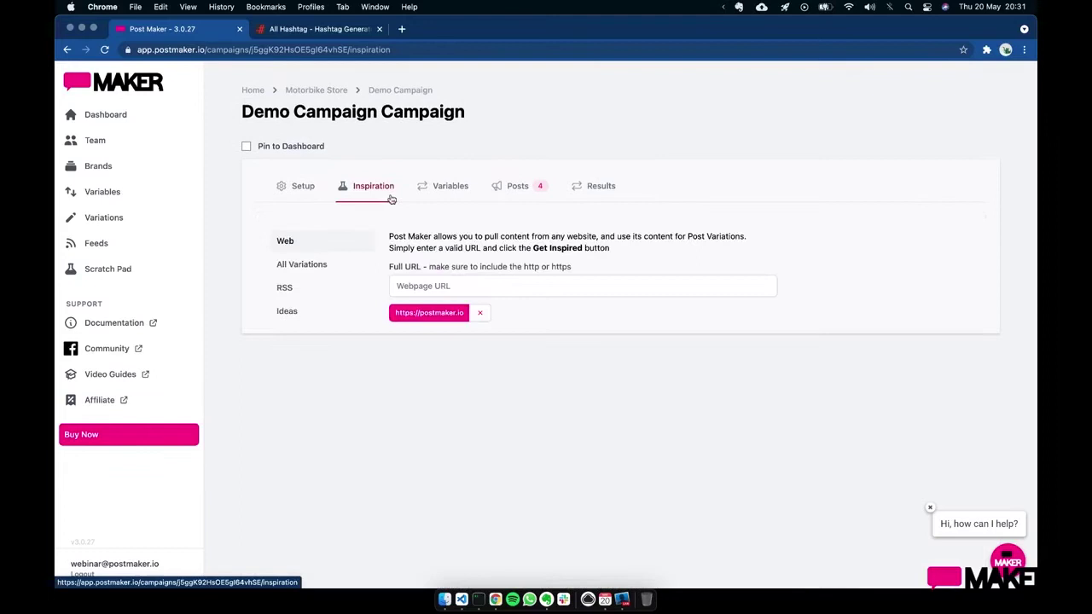
click(509, 286)
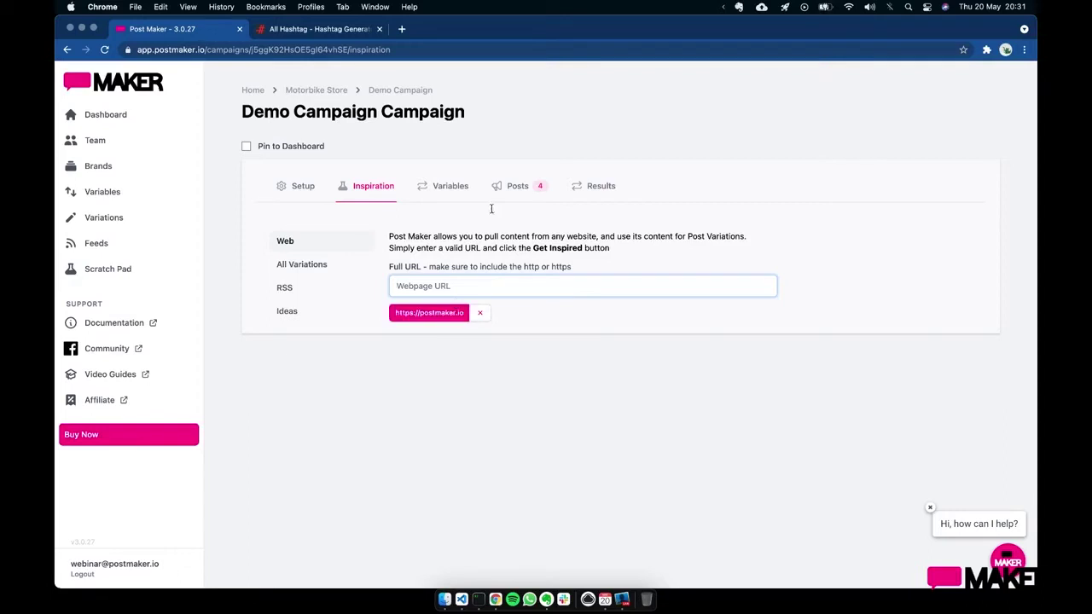
click(518, 186)
click(536, 312)
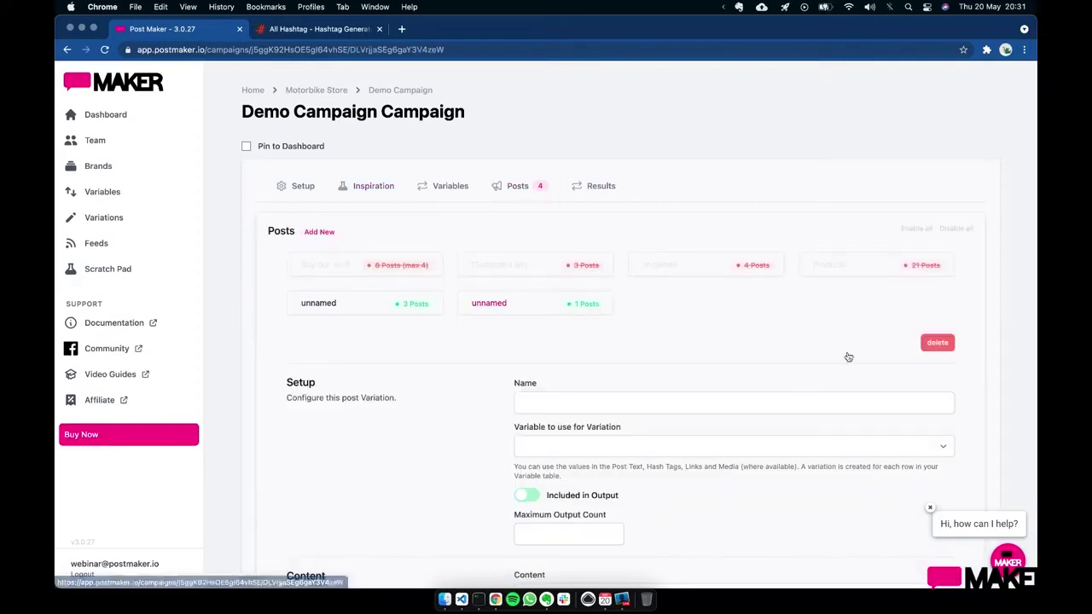
click(934, 342)
click(368, 315)
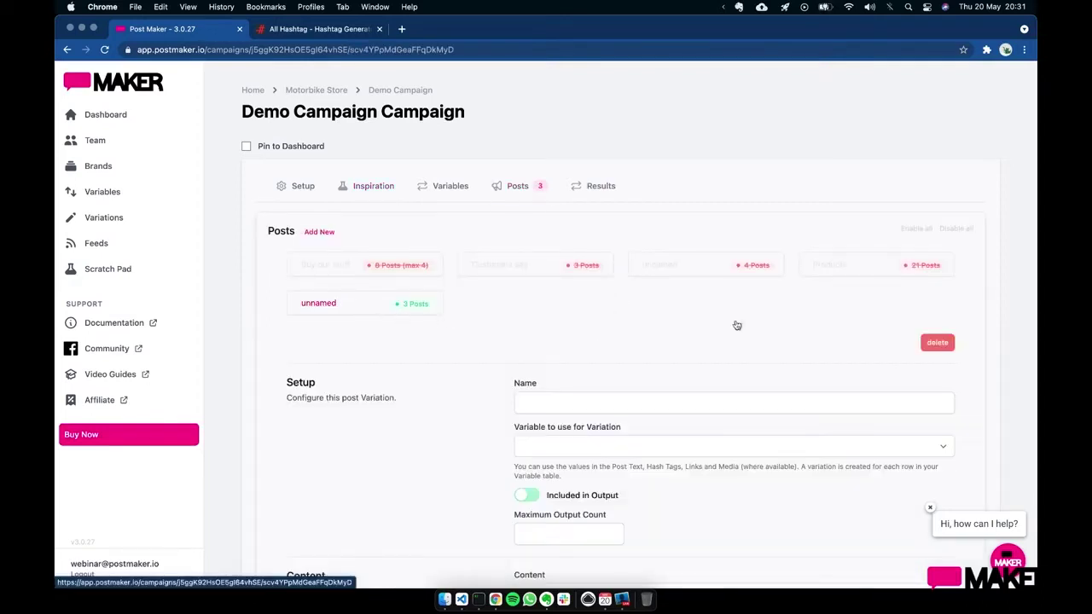
click(952, 342)
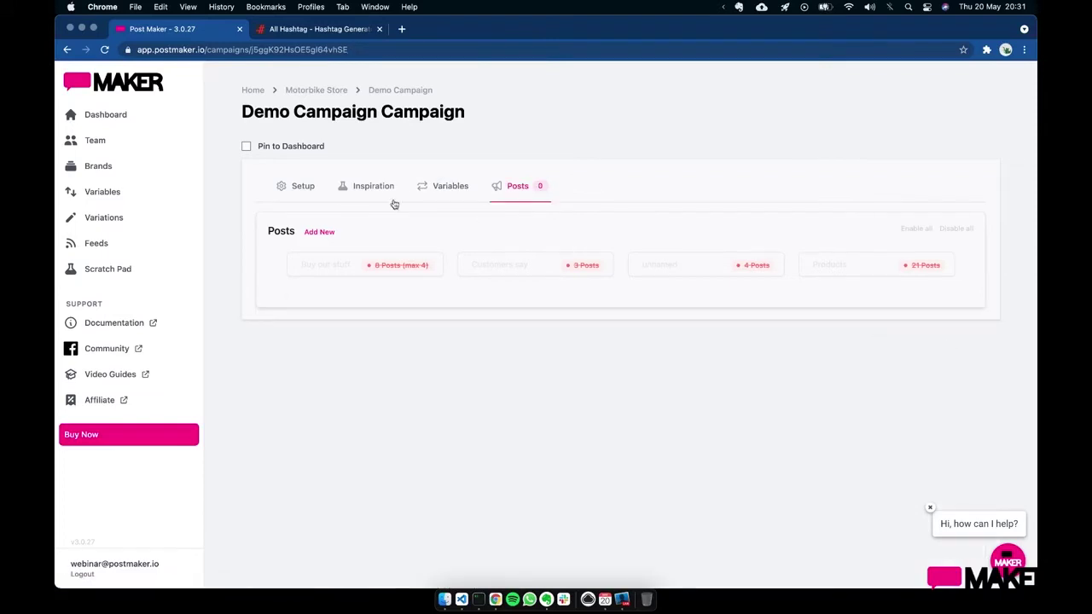
- Add the Products variation from Inspiration's All Variations list
click(392, 203)
click(343, 263)
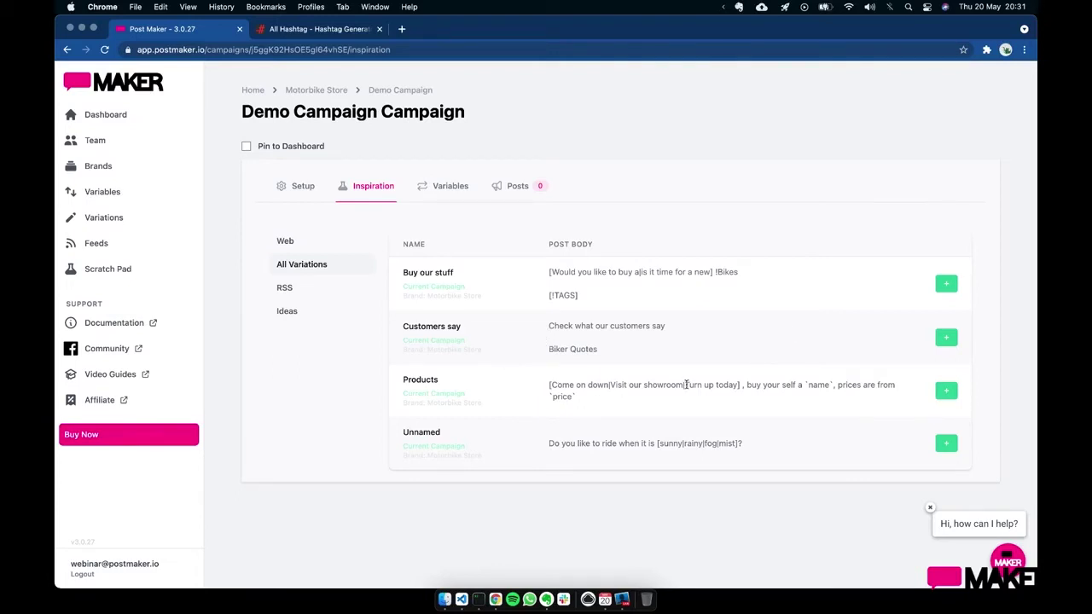
click(935, 390)
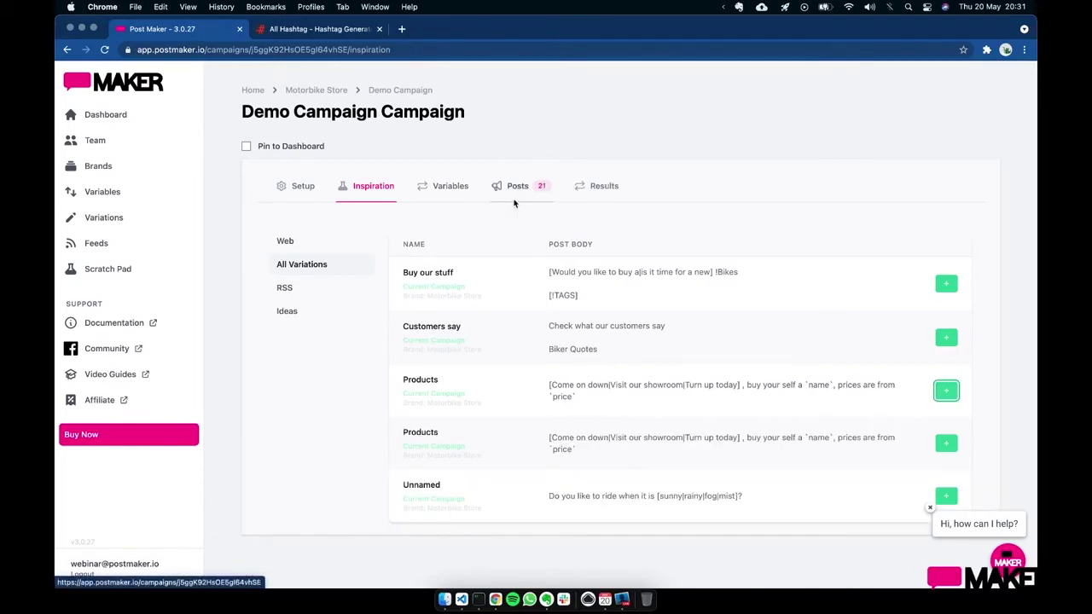
- Review the Products variation's setup, then delete it, leaving 0 posts
click(514, 201)
click(350, 309)
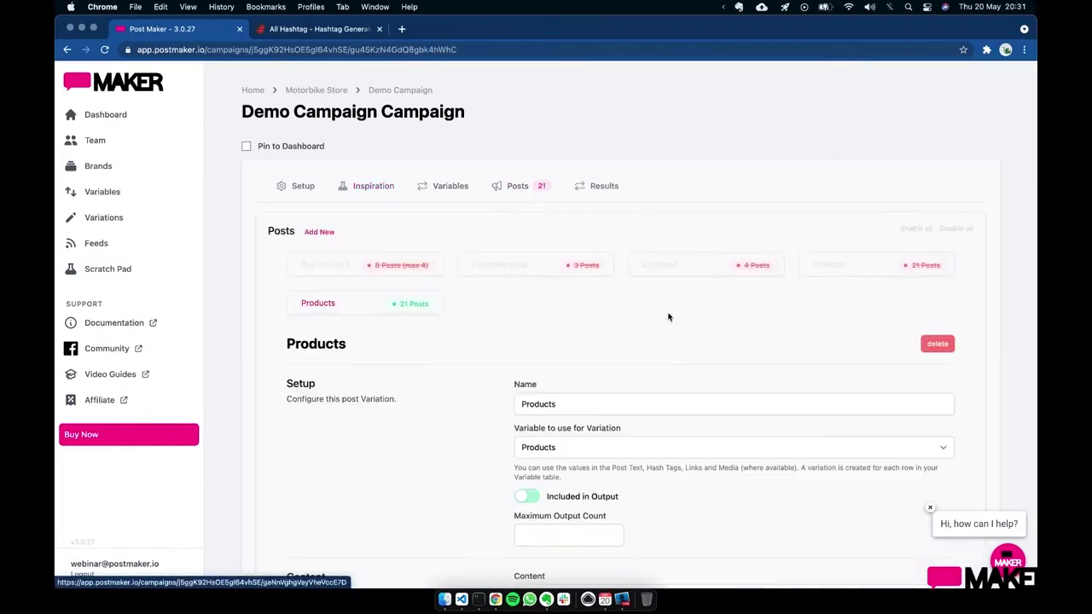
scroll(665, 333, down, 4)
scroll(665, 332, up, 3)
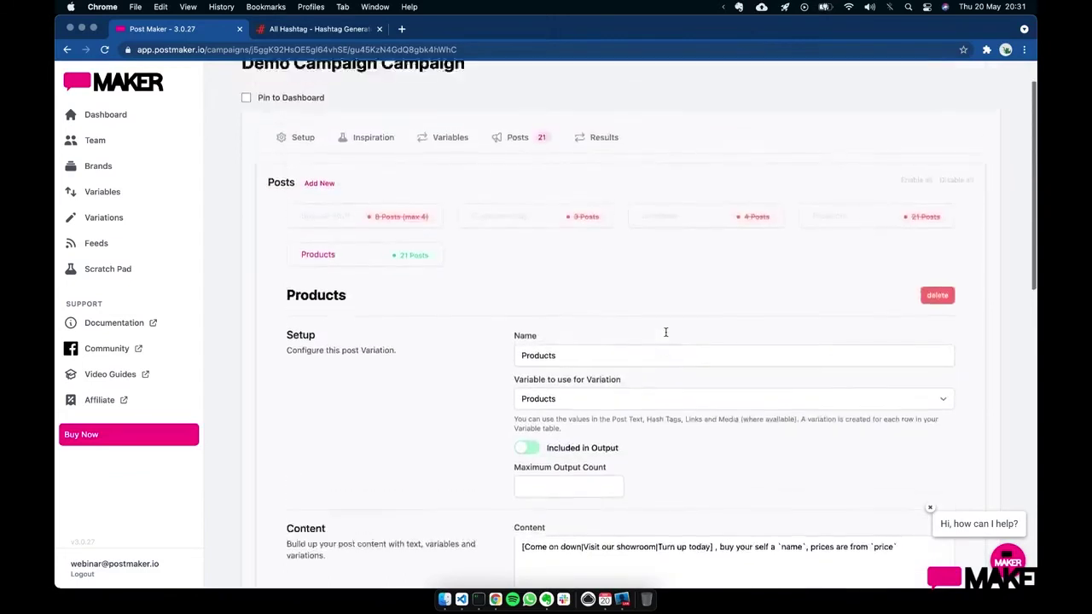
scroll(665, 333, up, 1)
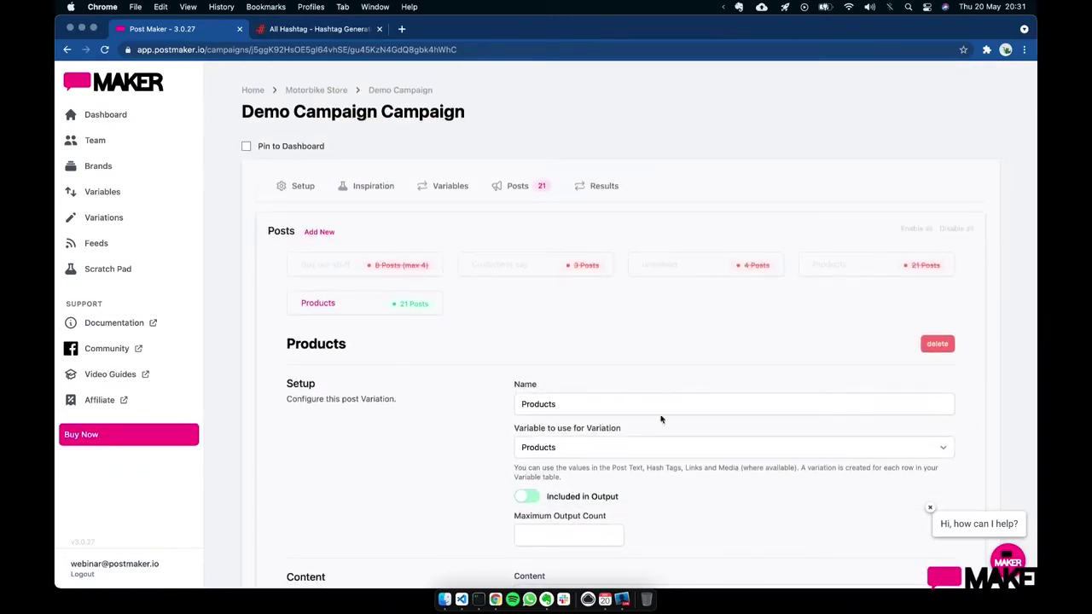
click(939, 347)
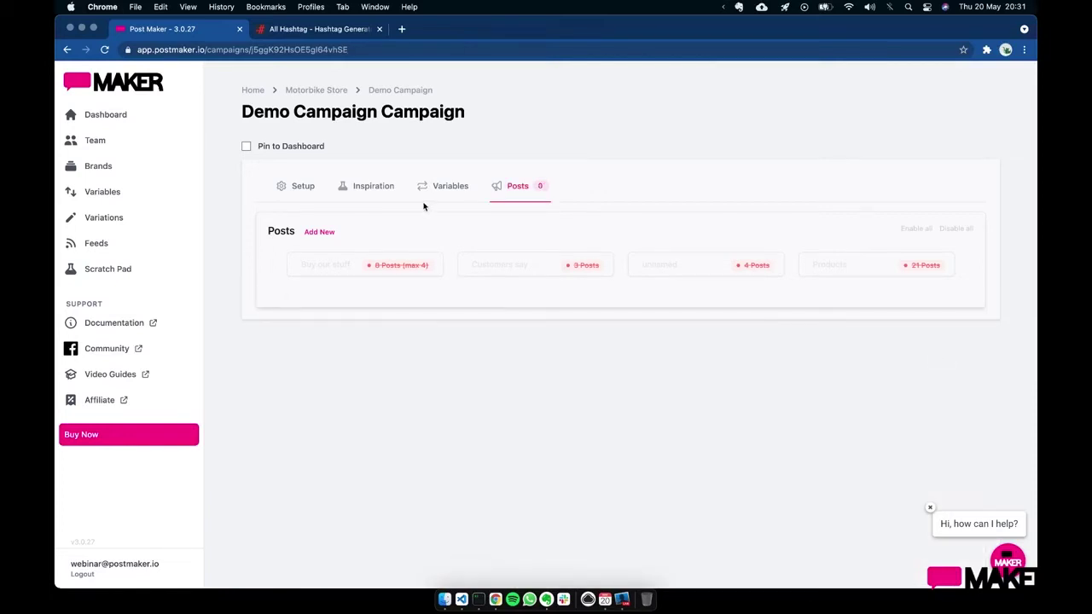
click(373, 186)
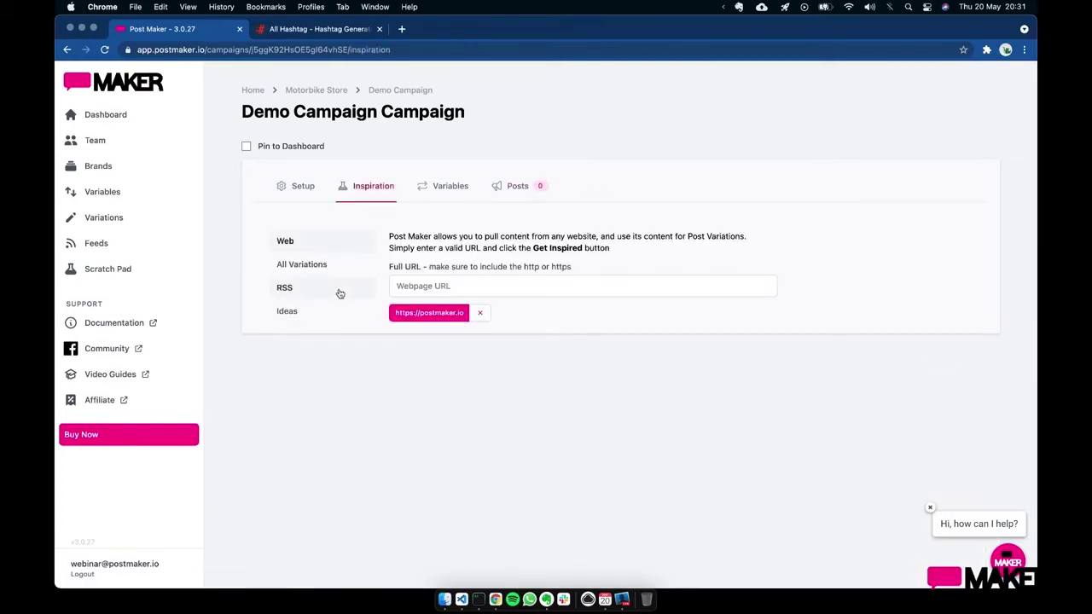
- Add the Widgets Supreme idea template as a variation and open its 18-post setup
click(329, 311)
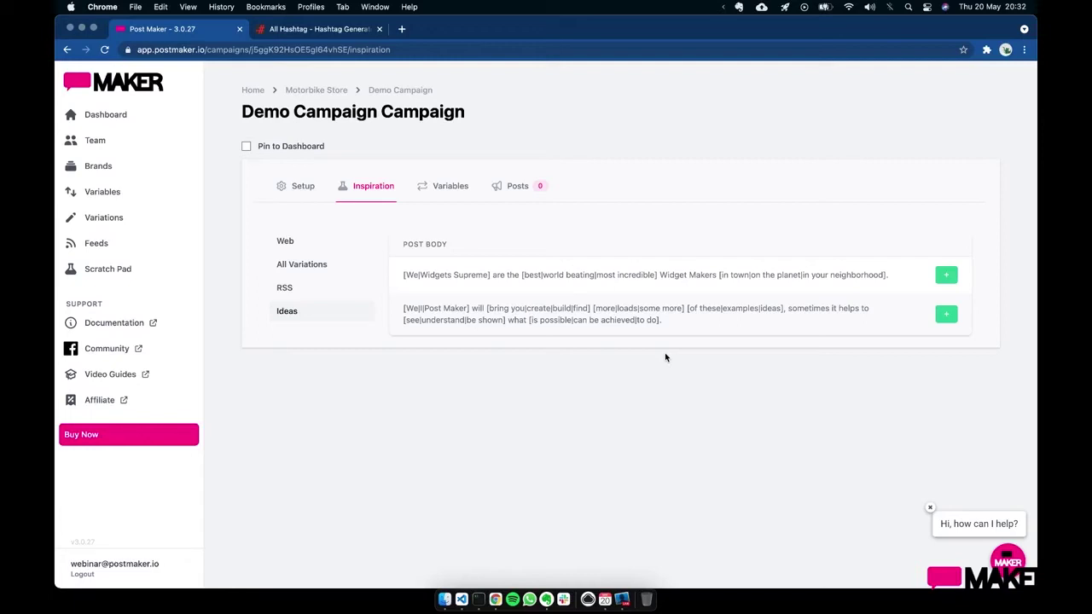
click(944, 278)
click(522, 198)
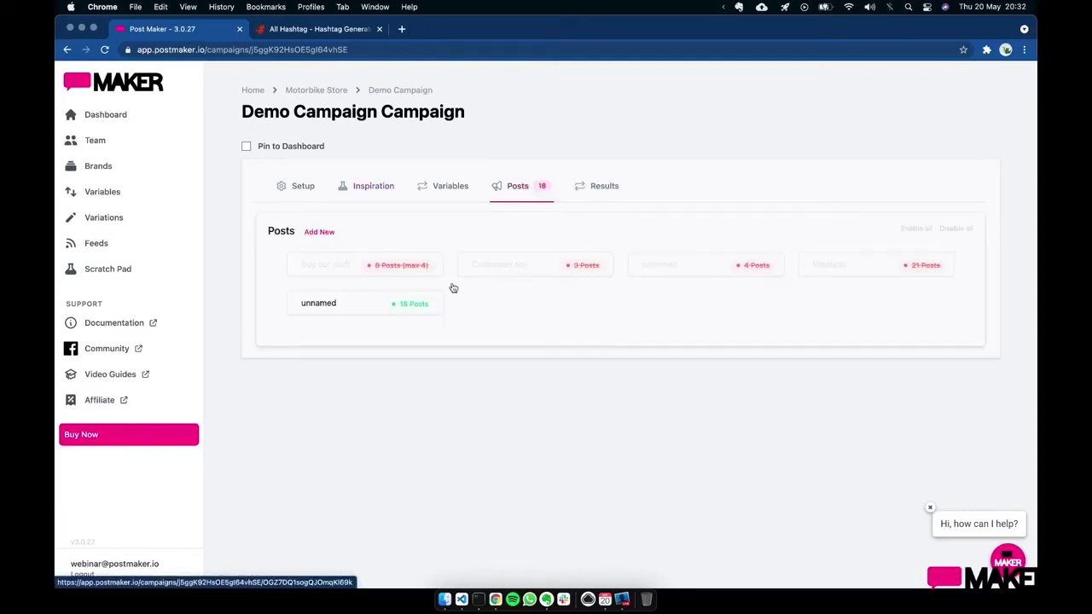
click(360, 309)
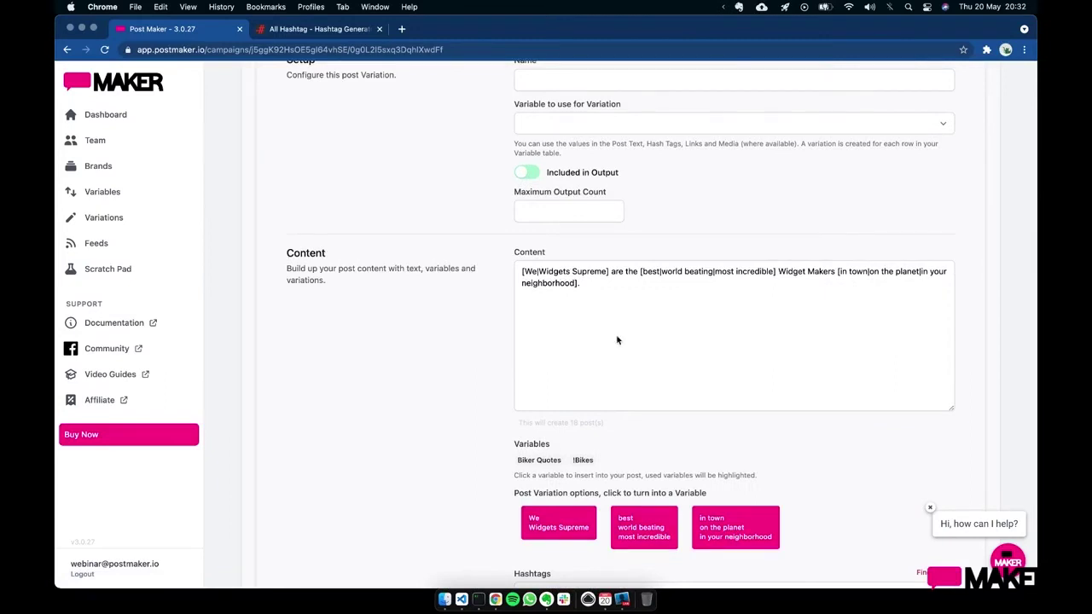
scroll(617, 340, up, 8)
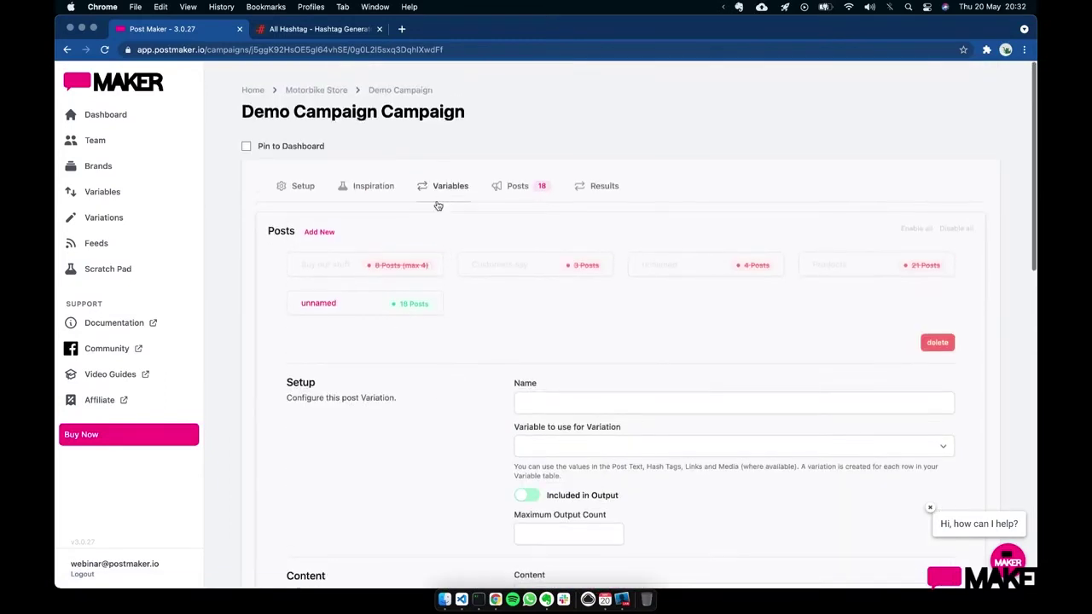
- Delete the unnamed Widgets Supreme variation and go to the empty Feeds page
click(390, 198)
click(324, 310)
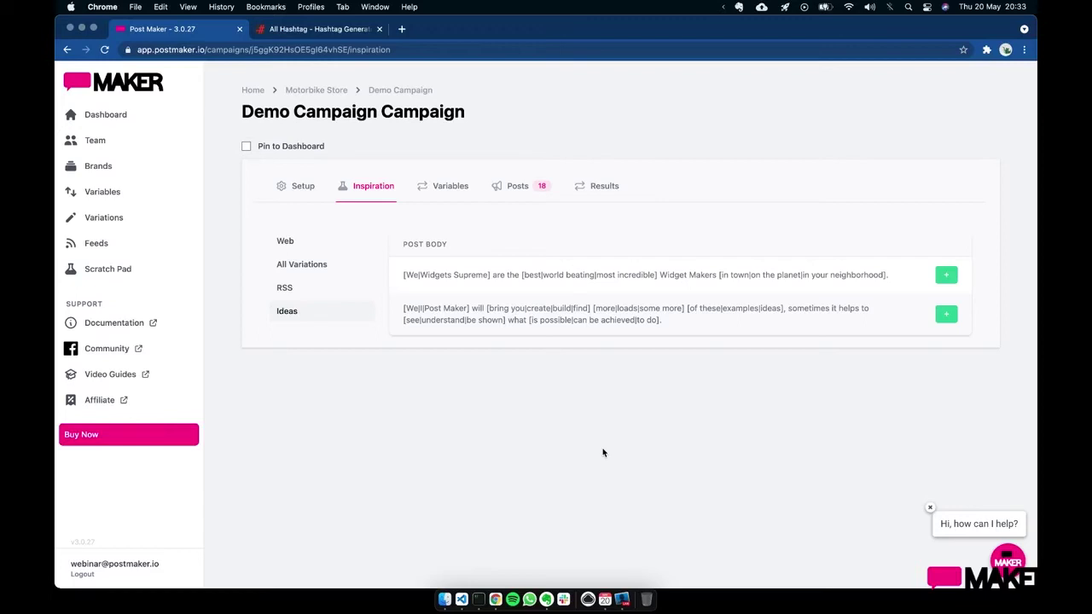
click(514, 189)
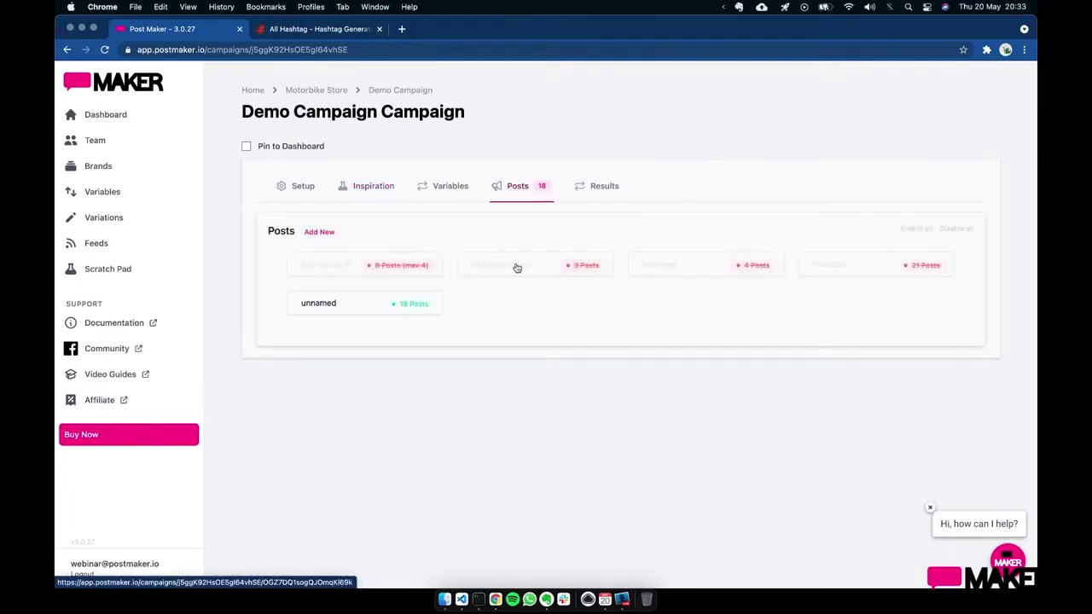
click(372, 313)
scroll(811, 344, down, 1)
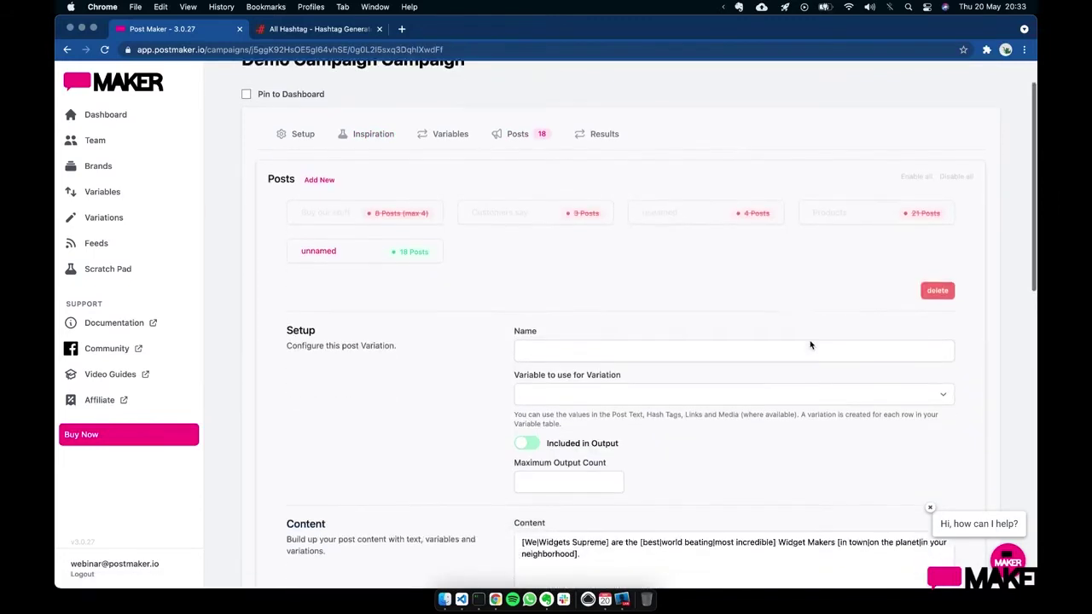
click(941, 321)
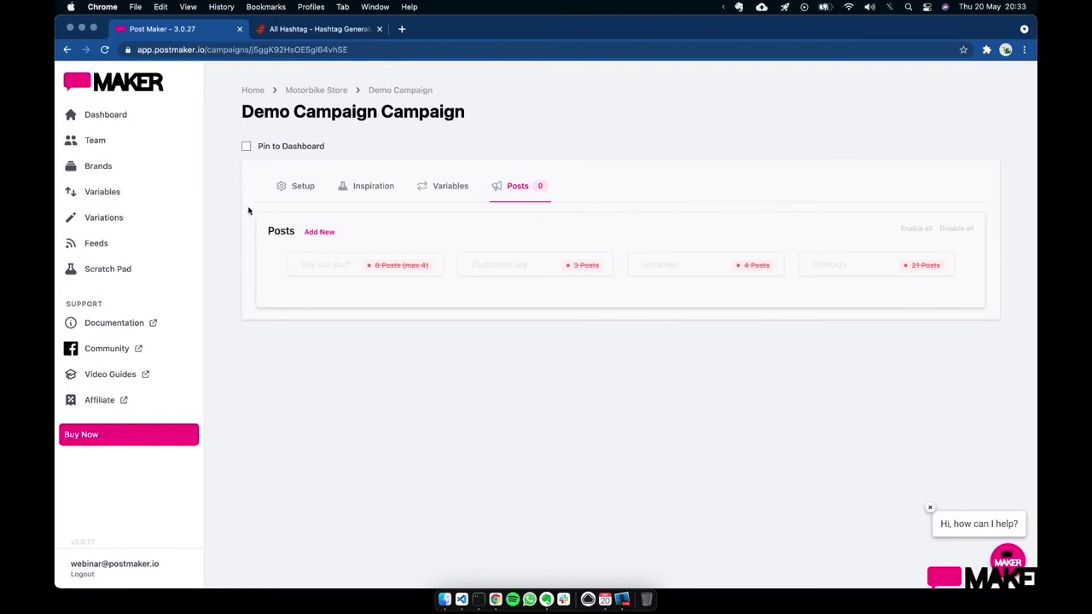
click(117, 253)
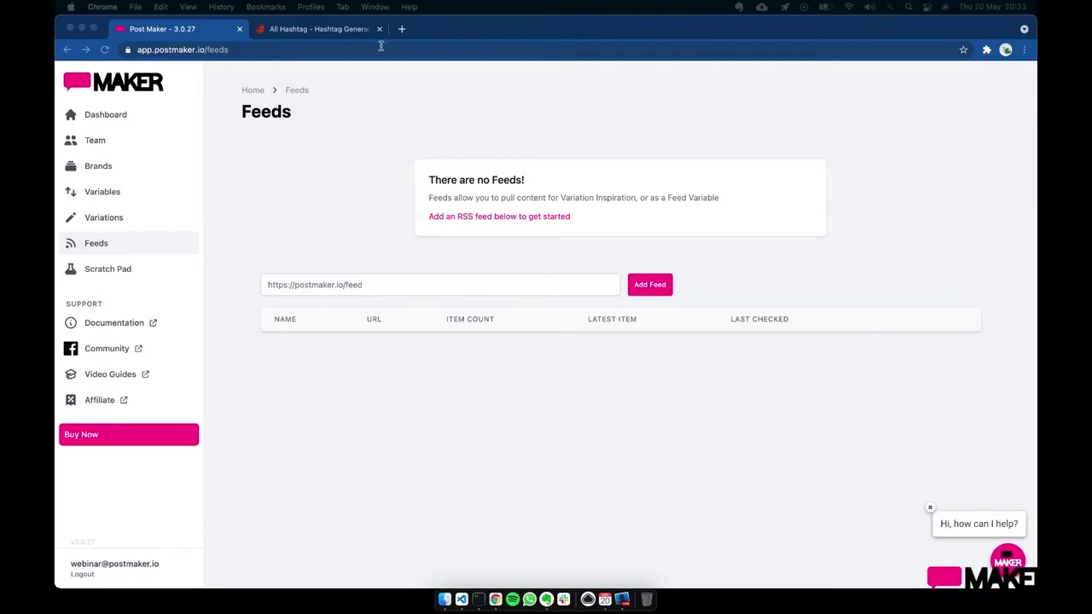
click(371, 289)
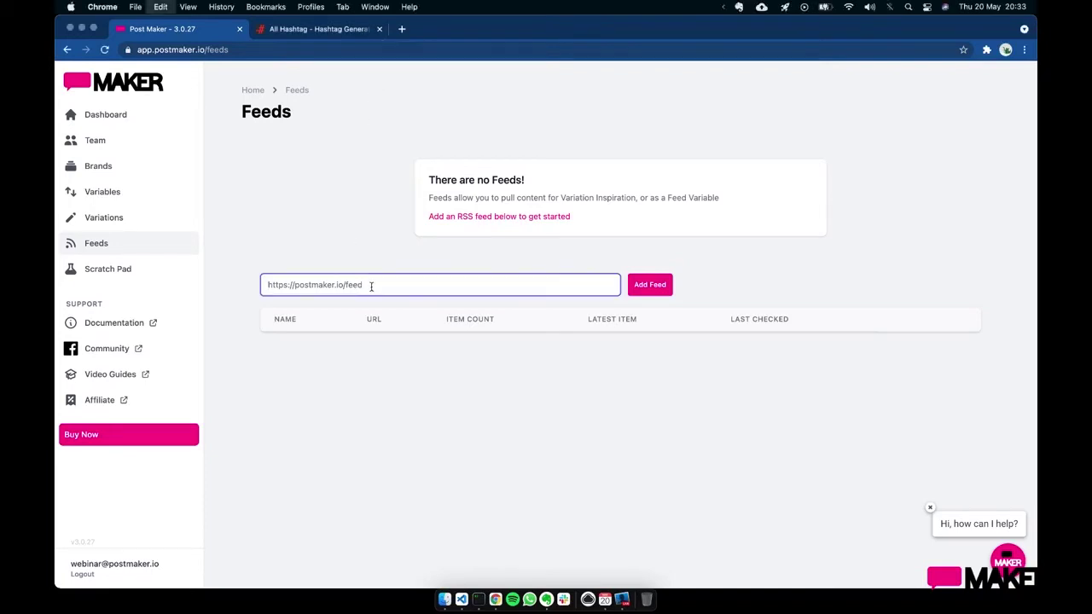
text(https://www.revzilla.com/common-tread/feed.rss)
click(657, 290)
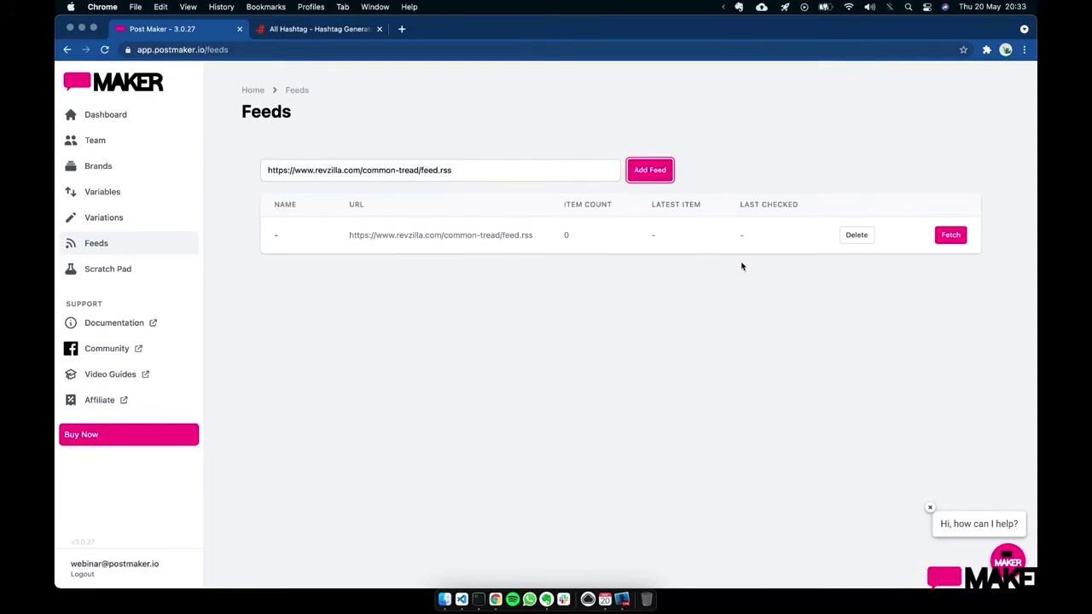
click(953, 240)
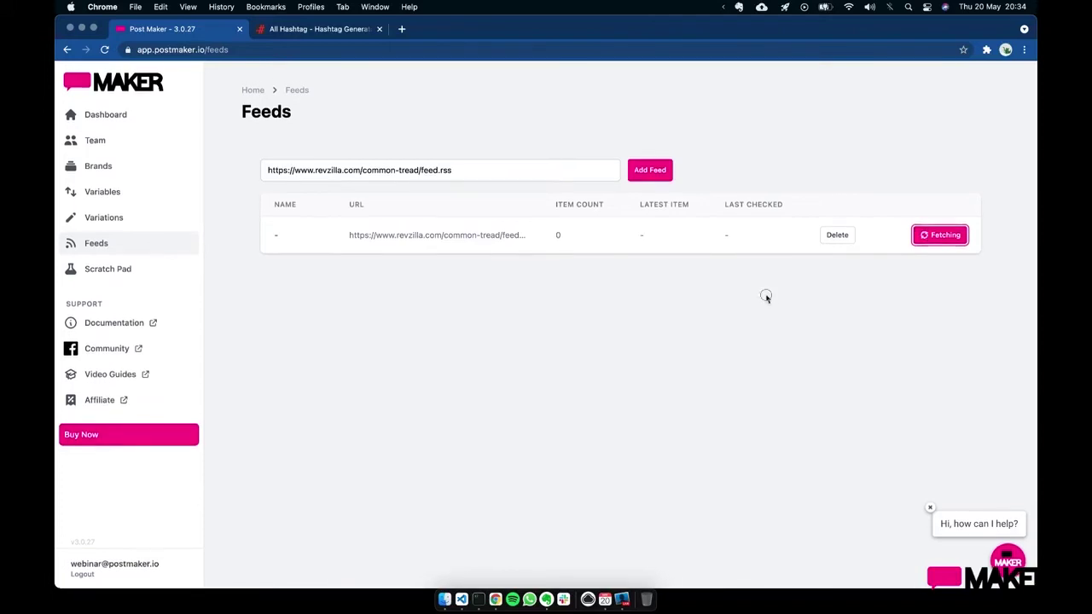
- Check the browser console for loading errors, then reload the Feeds page
key(super+alt+i)
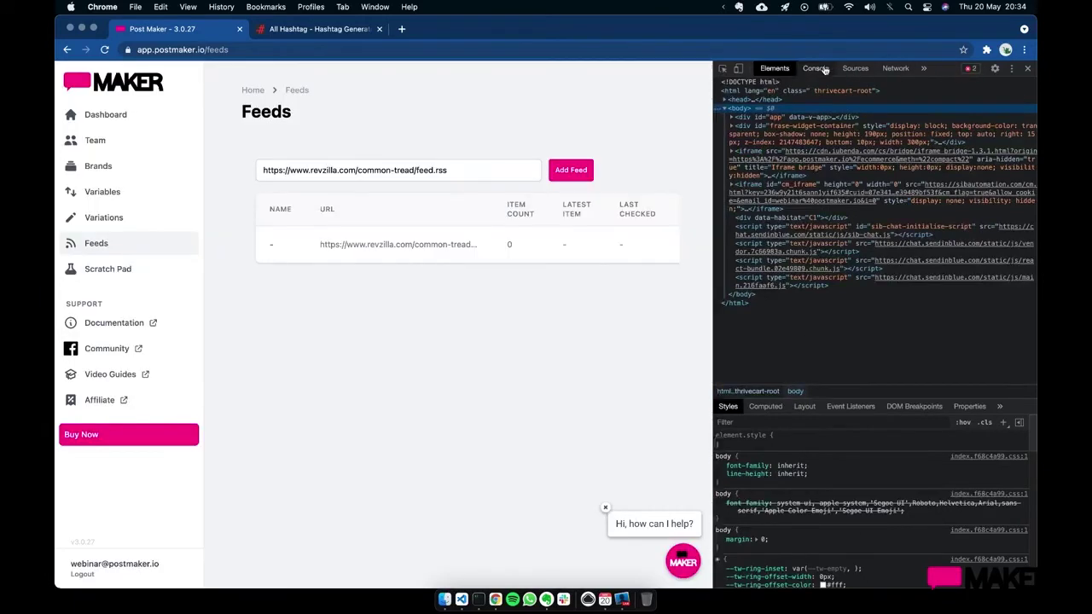
click(815, 69)
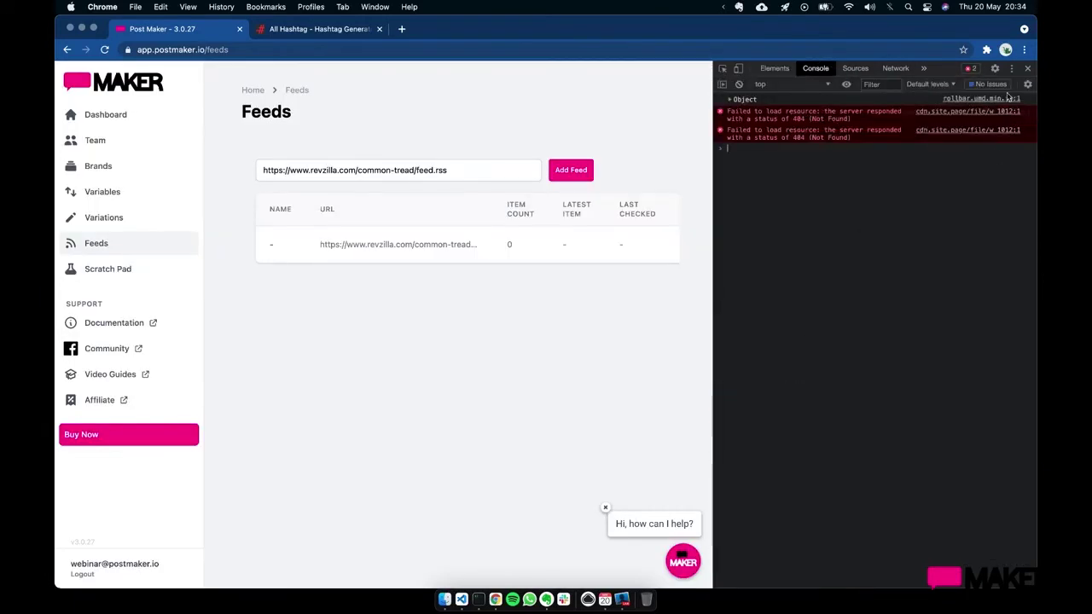
click(1026, 68)
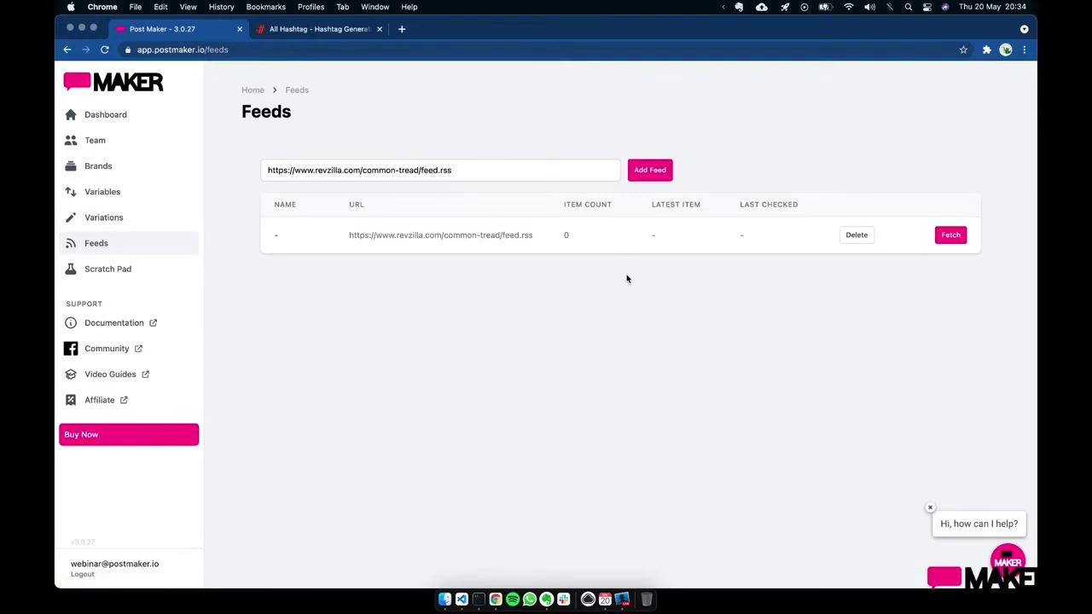
key(super+r)
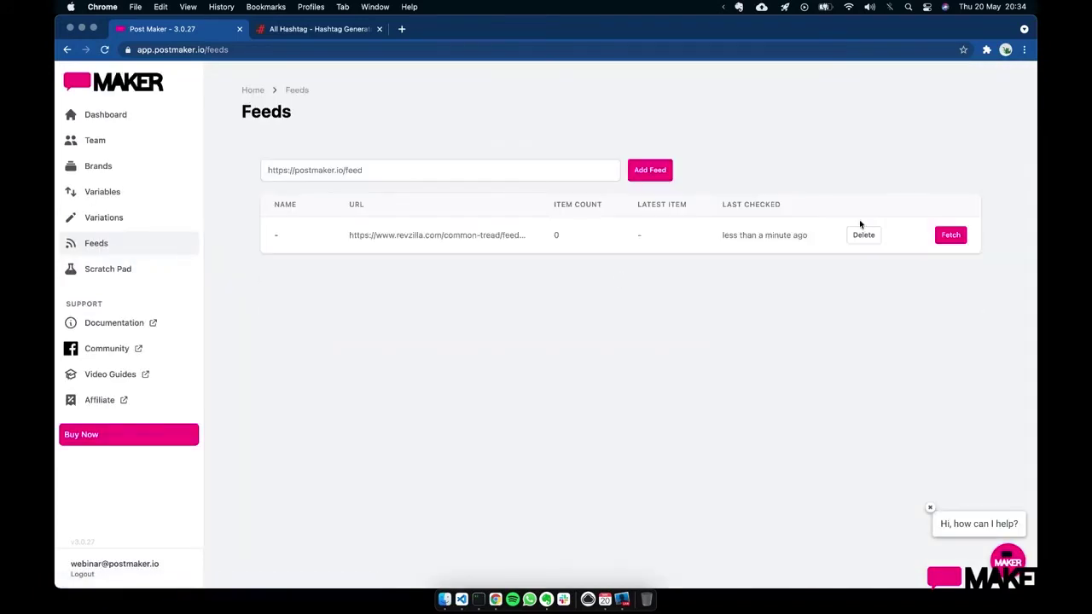
- Refetch the RevZilla feed, copy its URL into the feed box, then clear the box
click(949, 235)
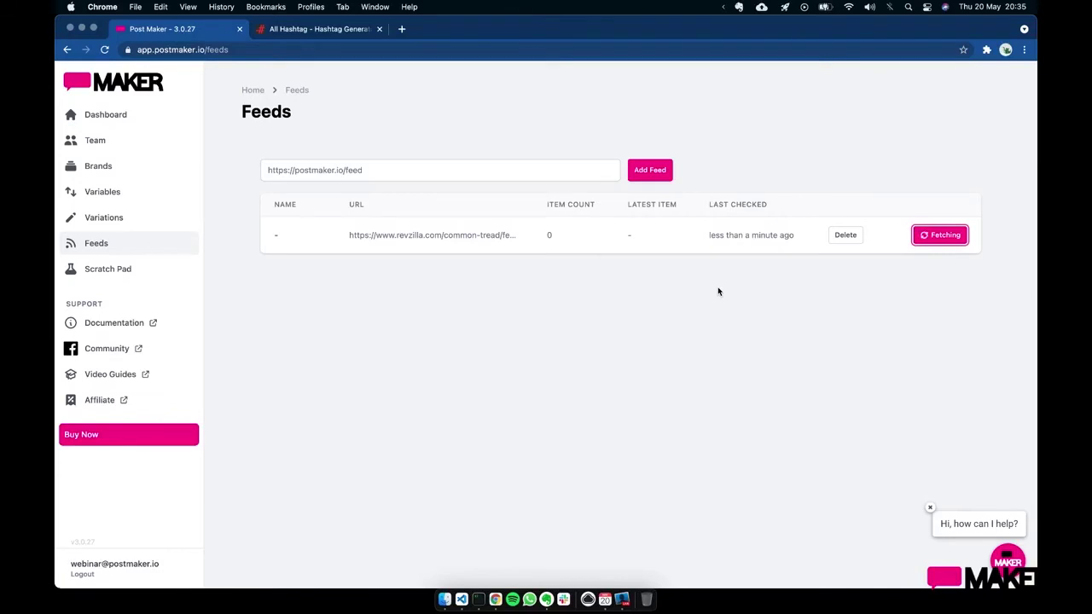
click(396, 175)
drag(395, 235, 564, 238)
click(469, 176)
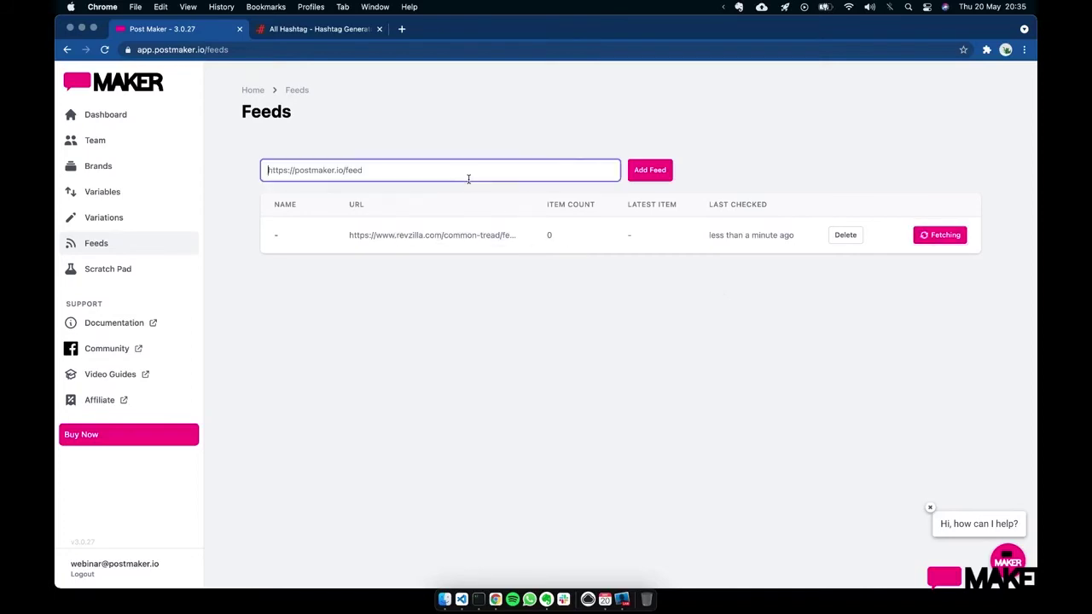
text(https://www.revzilla.com/common-tread/feed.rss)
key(super+a)
key(BackSpace)
click(689, 290)
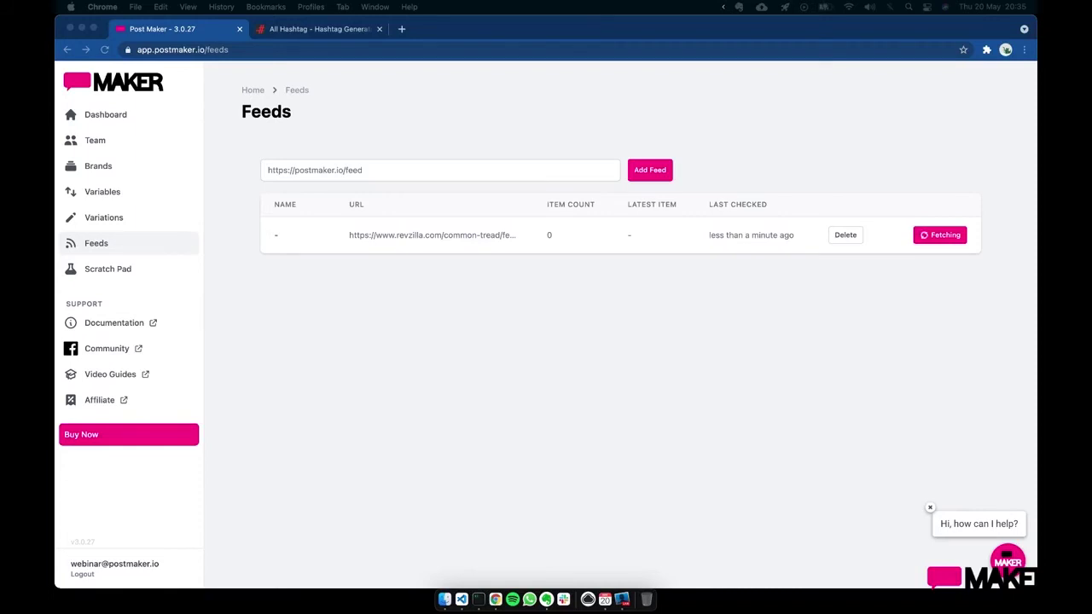
click(466, 168)
text(http://feeds.bbci.co.uk/news/rss.xml)
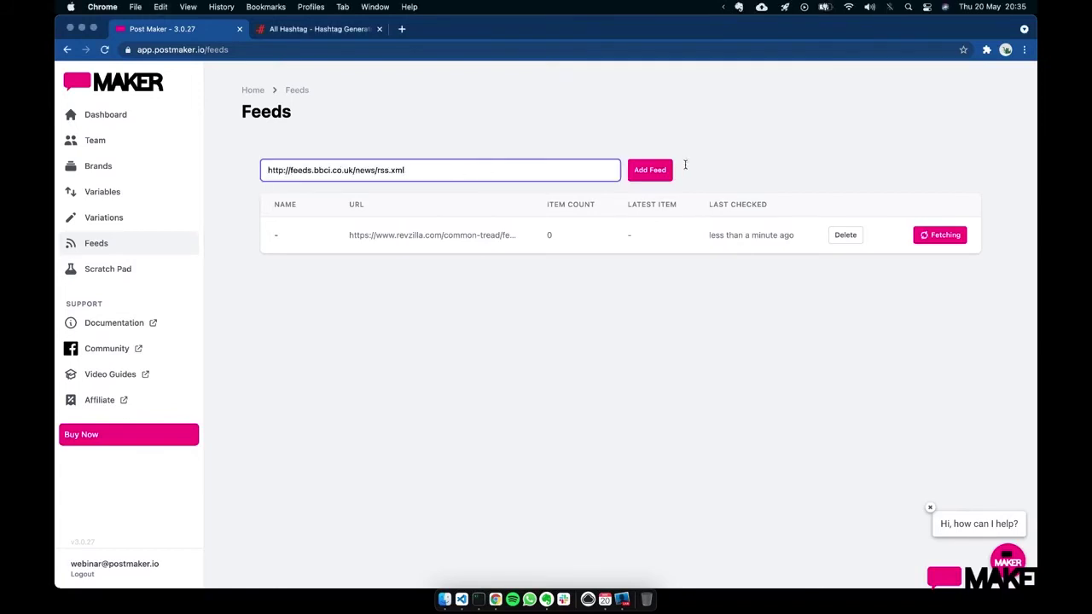
click(659, 176)
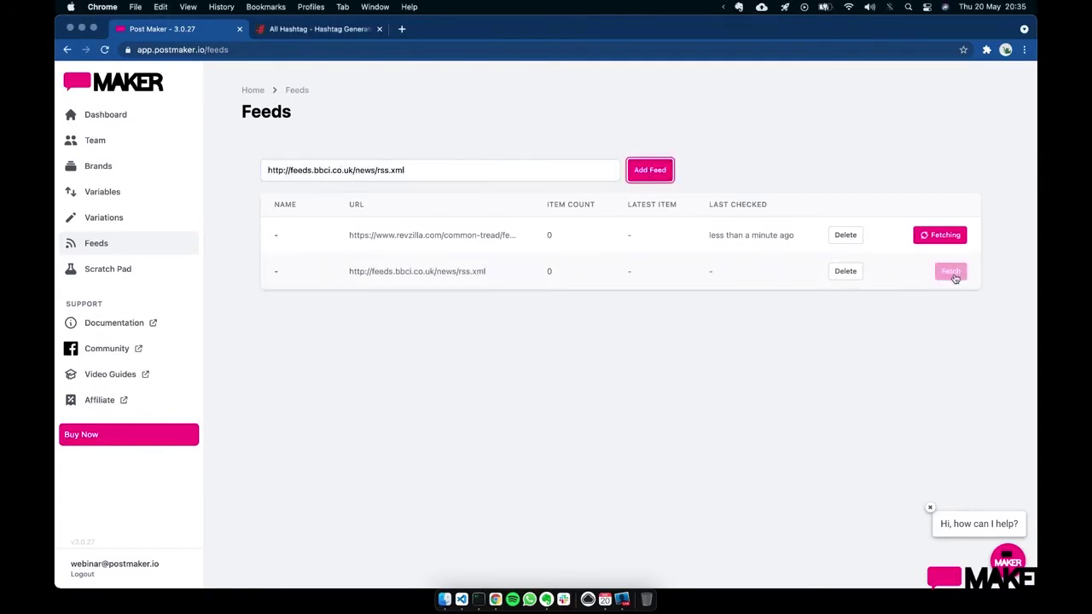
click(952, 273)
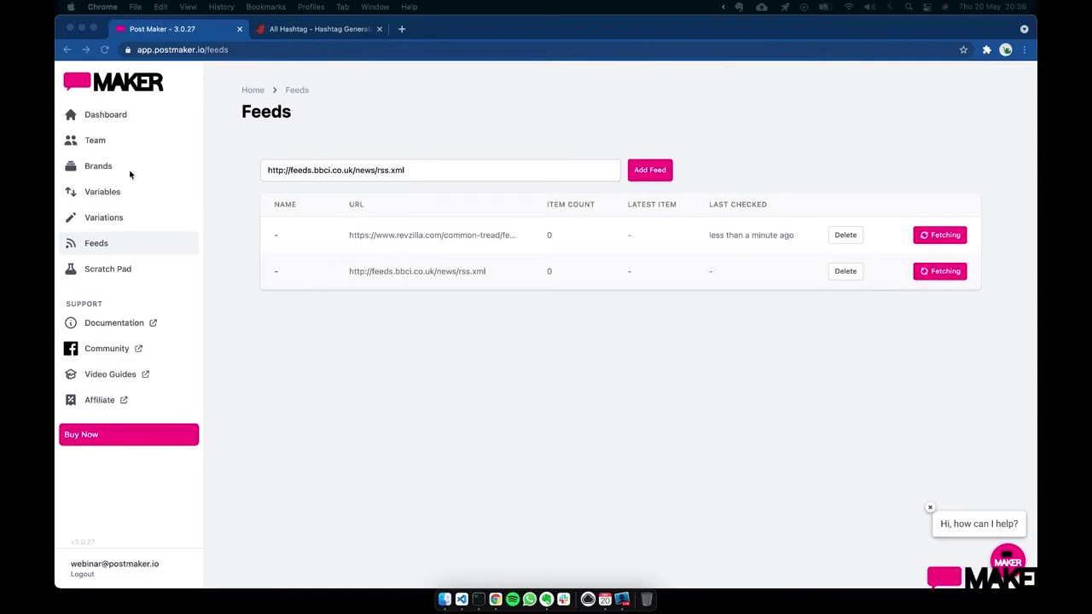
- Browse the 20-row !RevZillaArticles-Feed variable's data columns, then return to the Dashboard
click(109, 191)
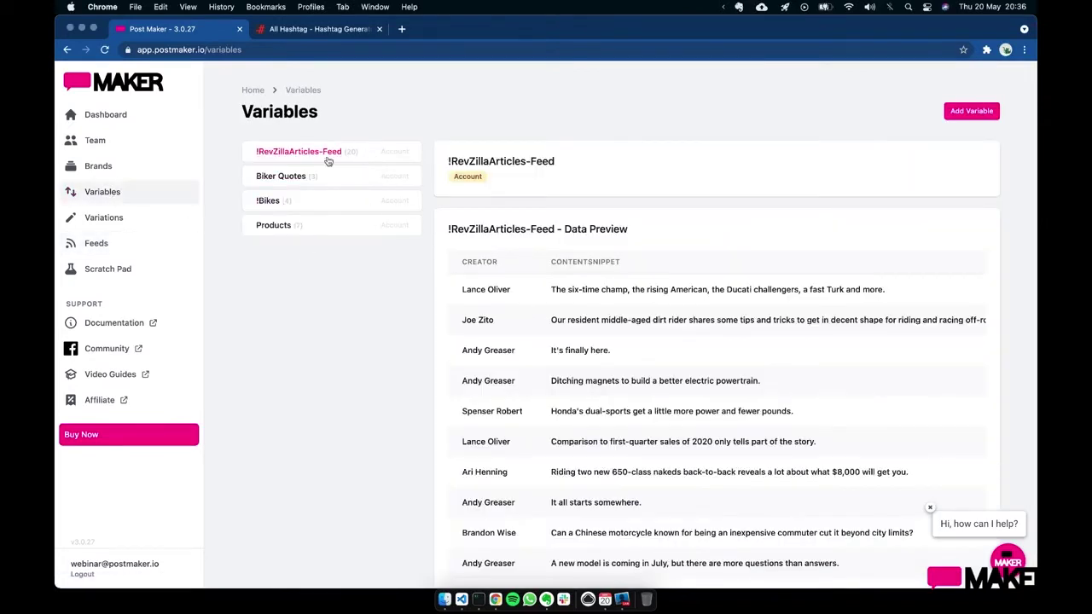
scroll(596, 368, down, 5)
scroll(596, 375, up, 5)
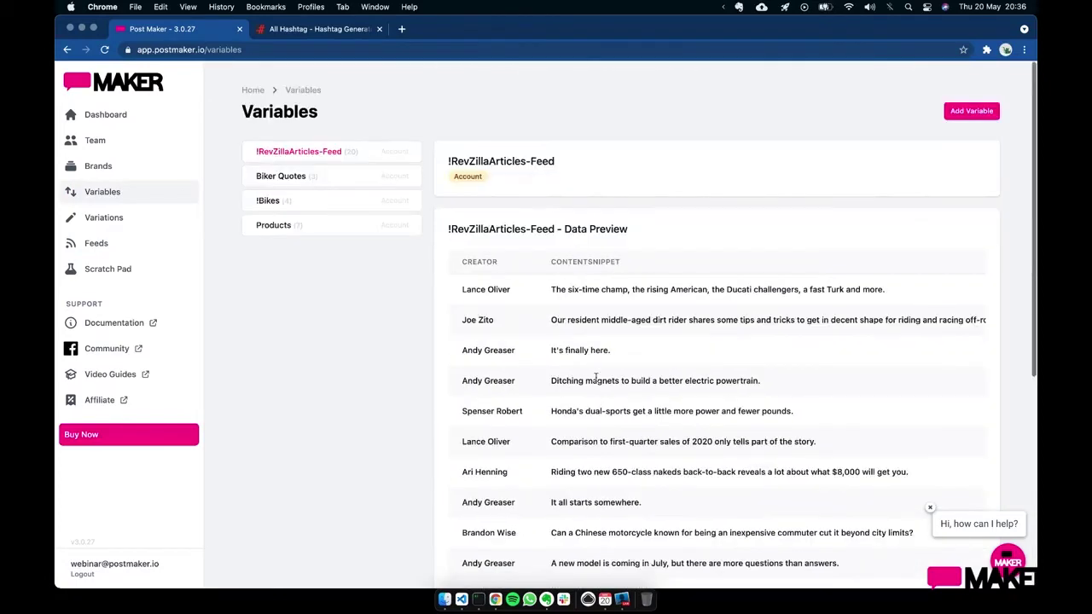
scroll(596, 380, down, 5)
scroll(596, 380, up, 5)
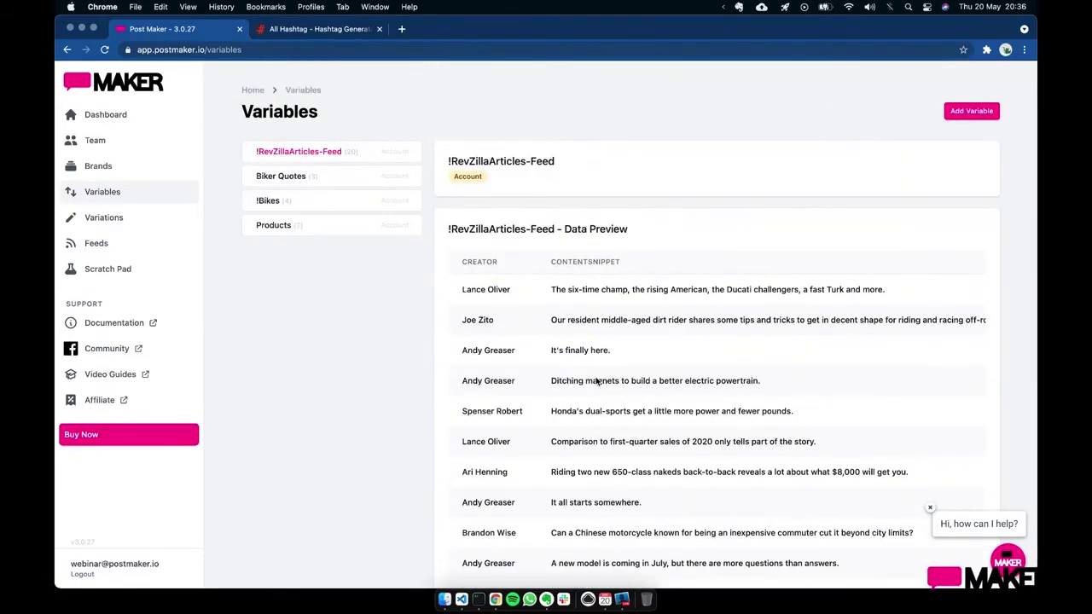
scroll(585, 465, down, 3)
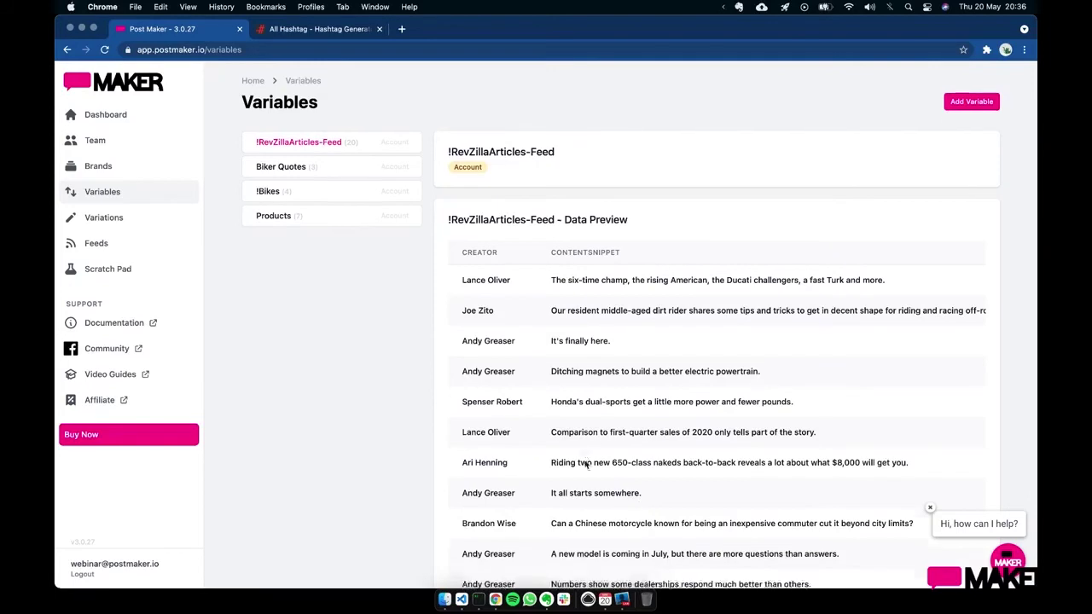
scroll(585, 464, up, 2)
scroll(633, 425, up, 1)
scroll(634, 425, right, 5)
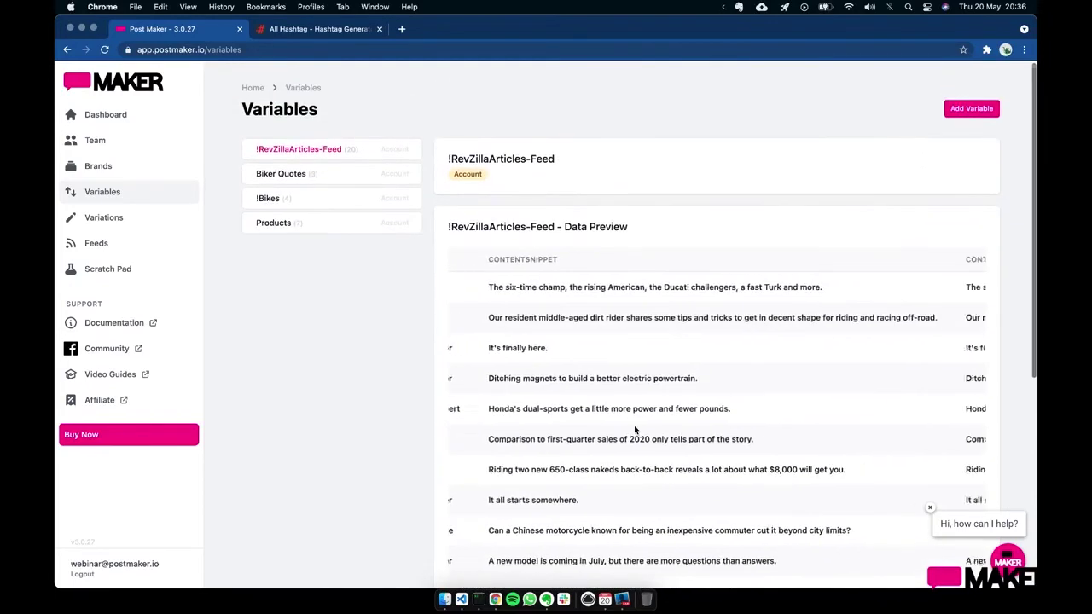
scroll(634, 424, left, 5)
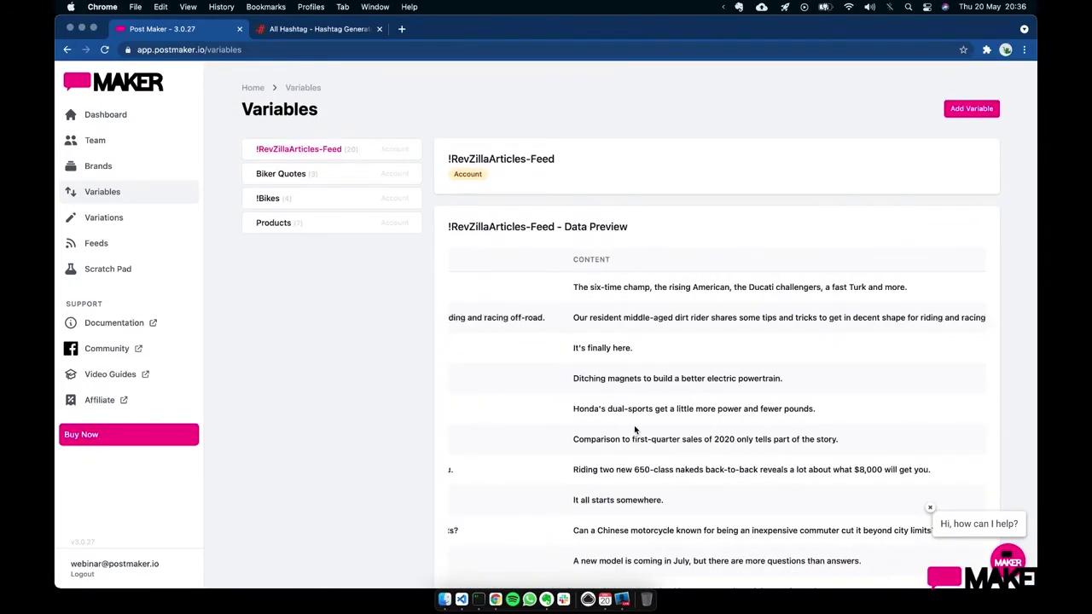
scroll(718, 425, right, 1)
scroll(718, 425, right, 6)
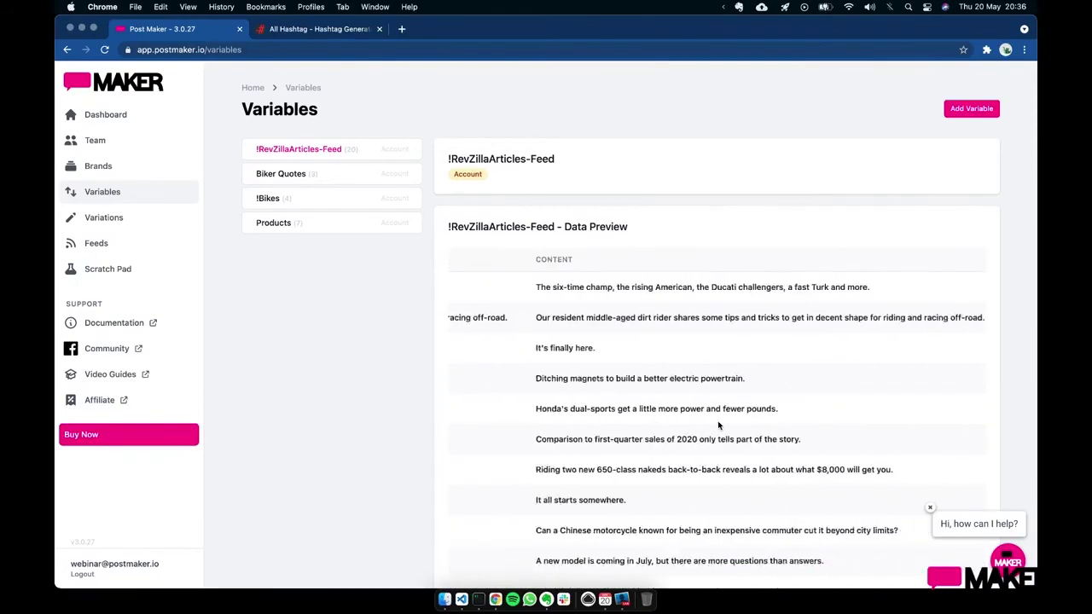
scroll(718, 425, right, 2)
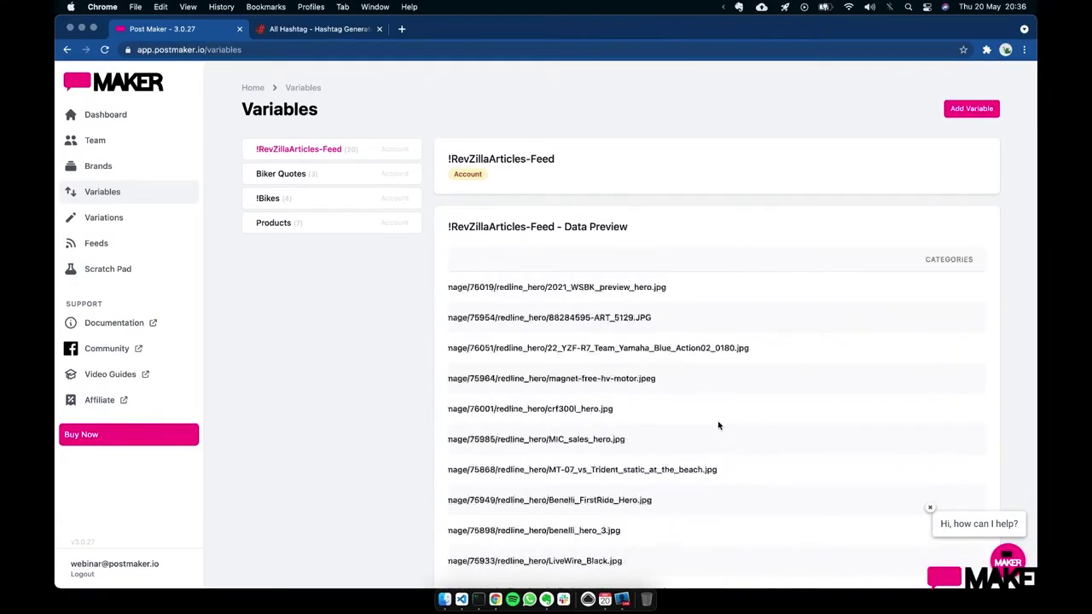
scroll(718, 425, left, 6)
scroll(718, 425, right, 2)
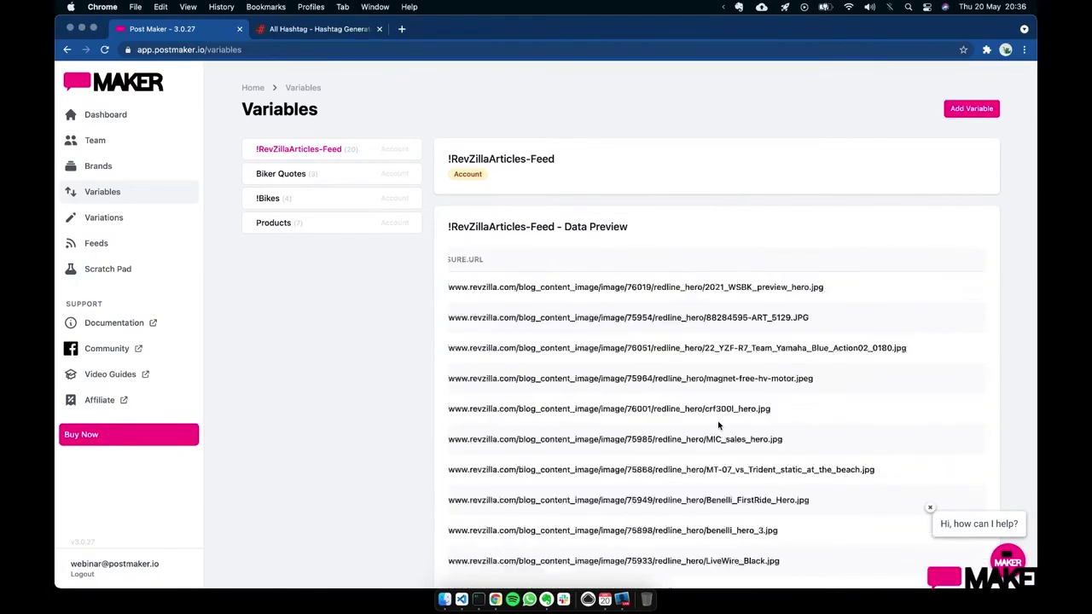
scroll(718, 424, left, 6)
click(125, 121)
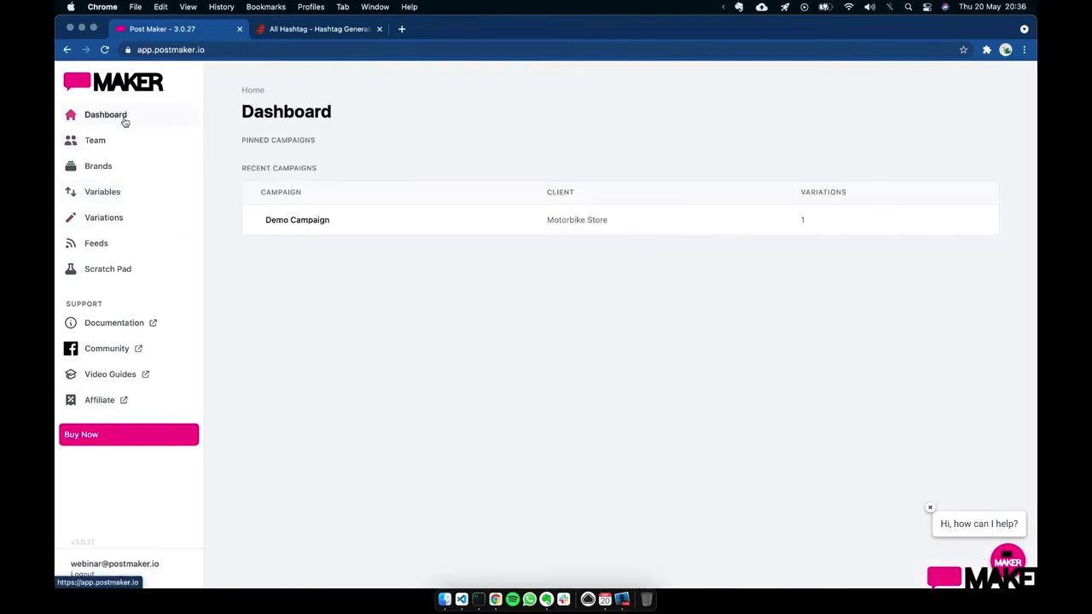
- Load the RevZilla Articles post '2021 World Superbike season preview' as Demo Campaign's RSS inspiration
click(314, 225)
click(378, 202)
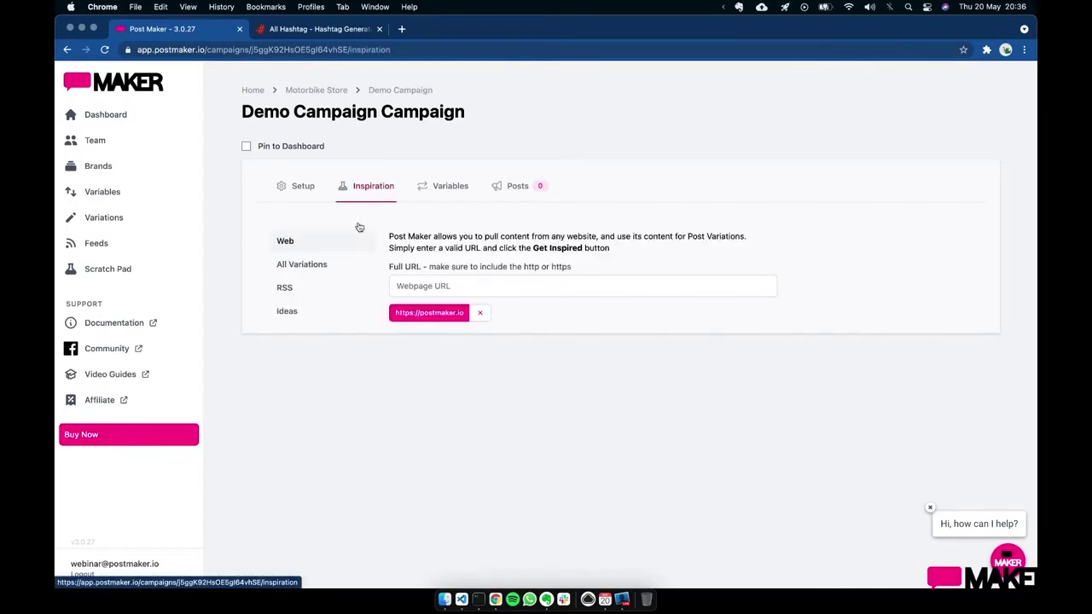
click(306, 290)
click(495, 252)
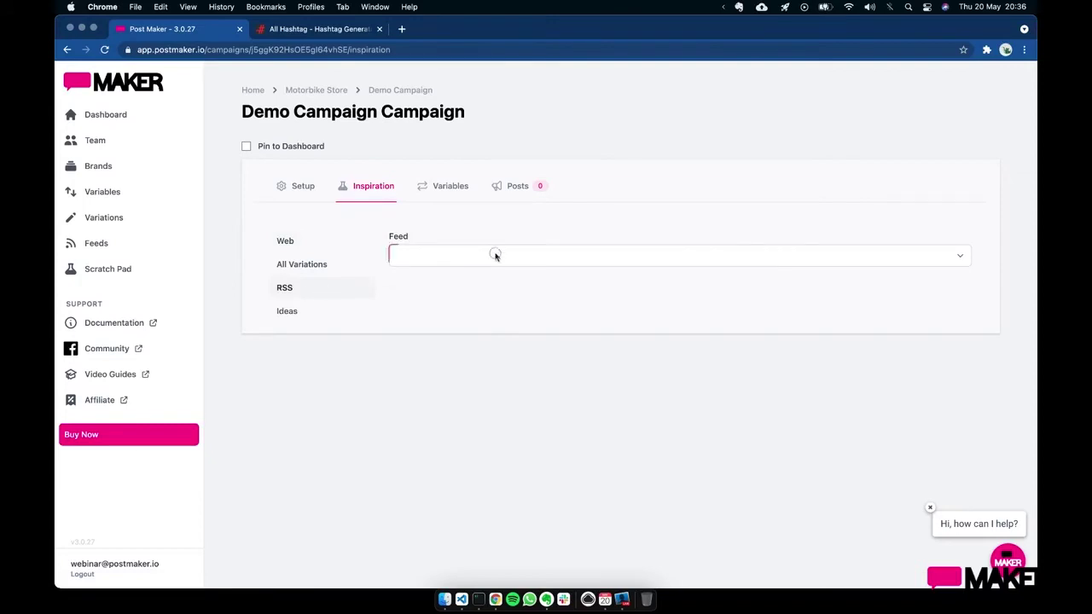
click(488, 255)
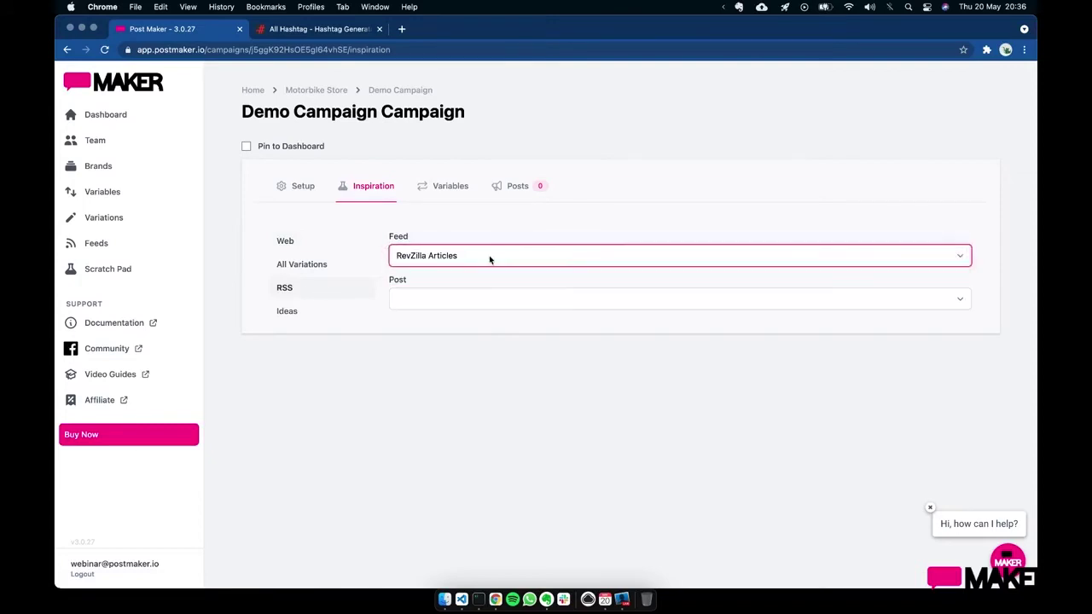
click(475, 292)
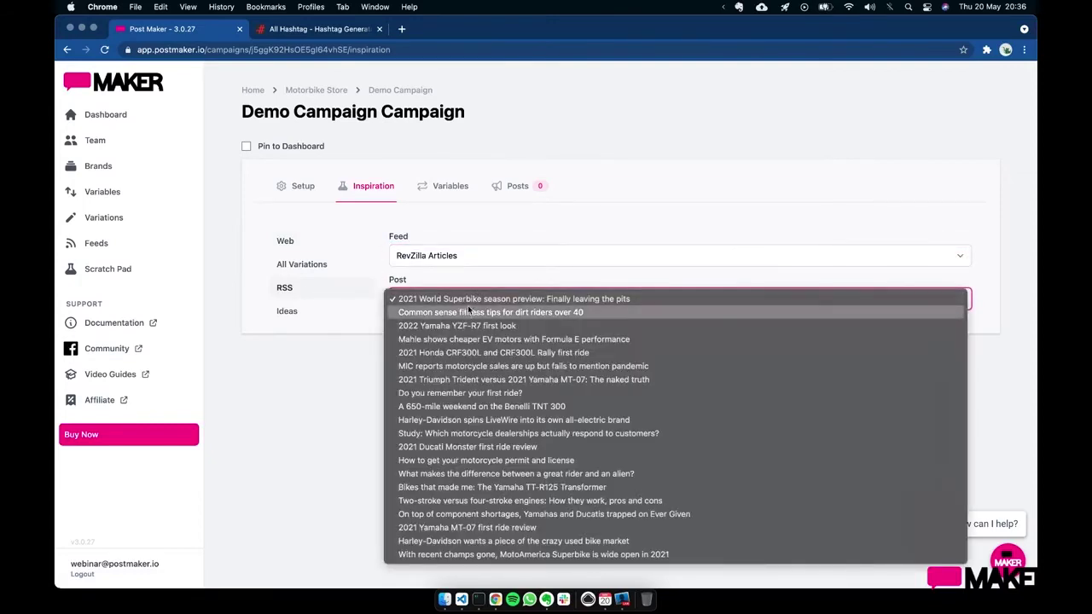
click(466, 298)
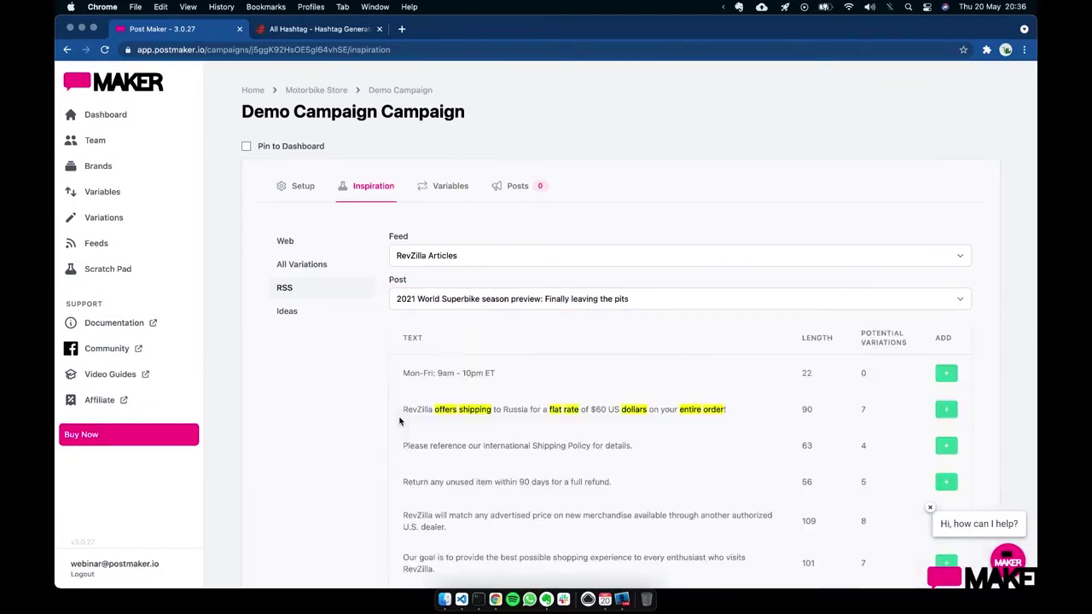
scroll(565, 392, down, 4)
scroll(565, 338, up, 1)
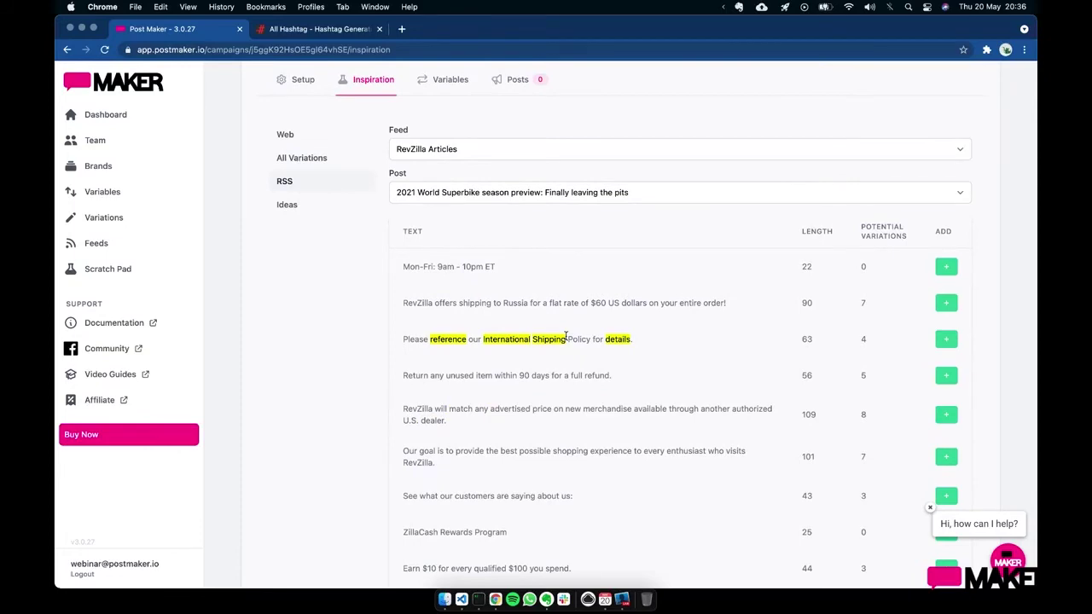
scroll(709, 354, down, 10)
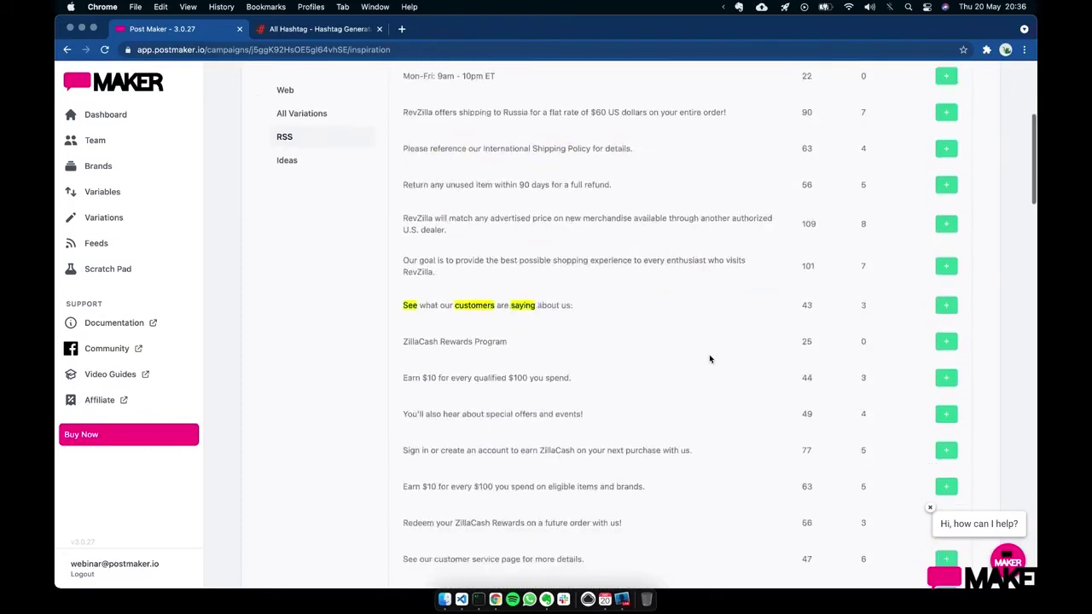
scroll(709, 358, down, 1)
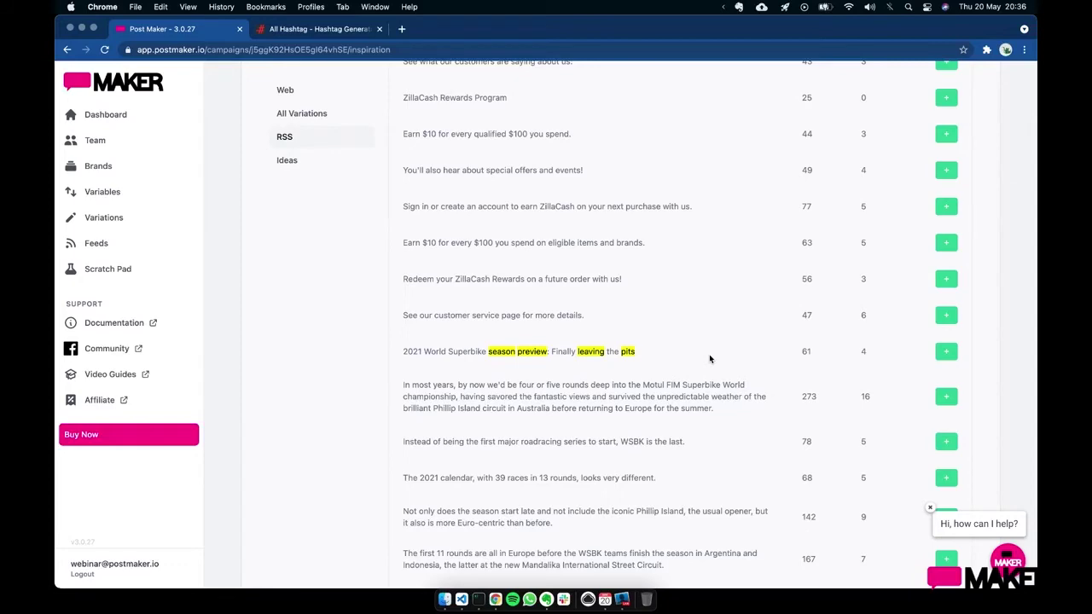
scroll(746, 239, up, 13)
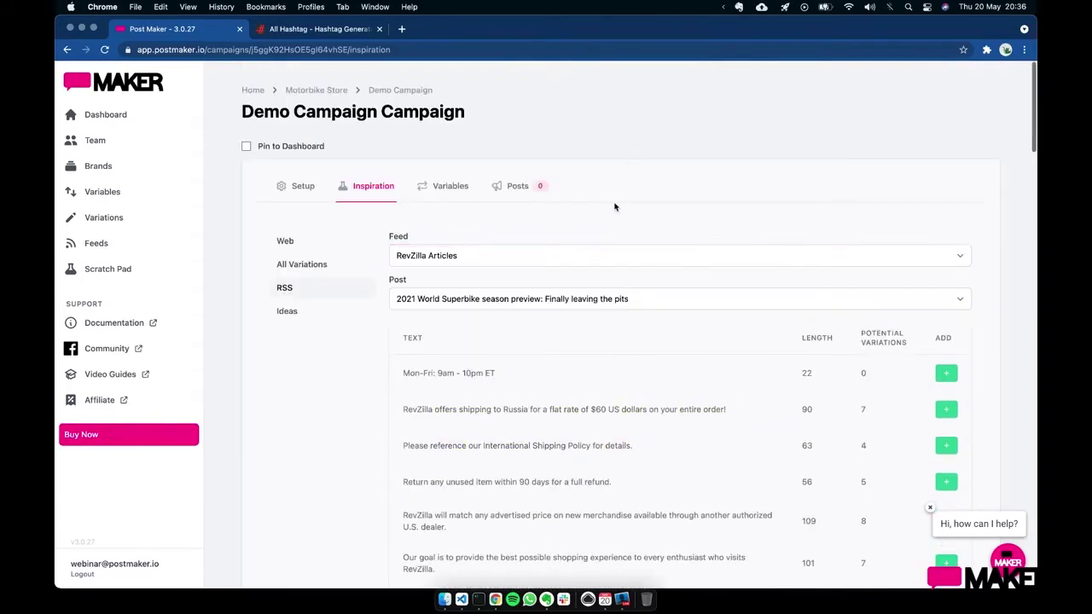
- Add a new post variation to Demo Campaign and name it Seymore
click(518, 196)
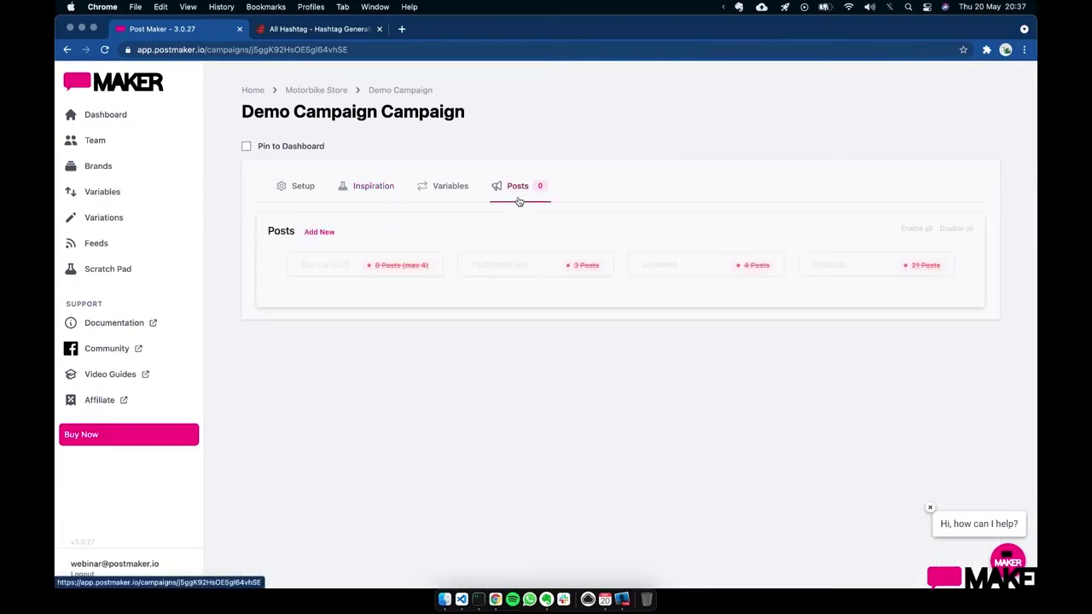
click(316, 233)
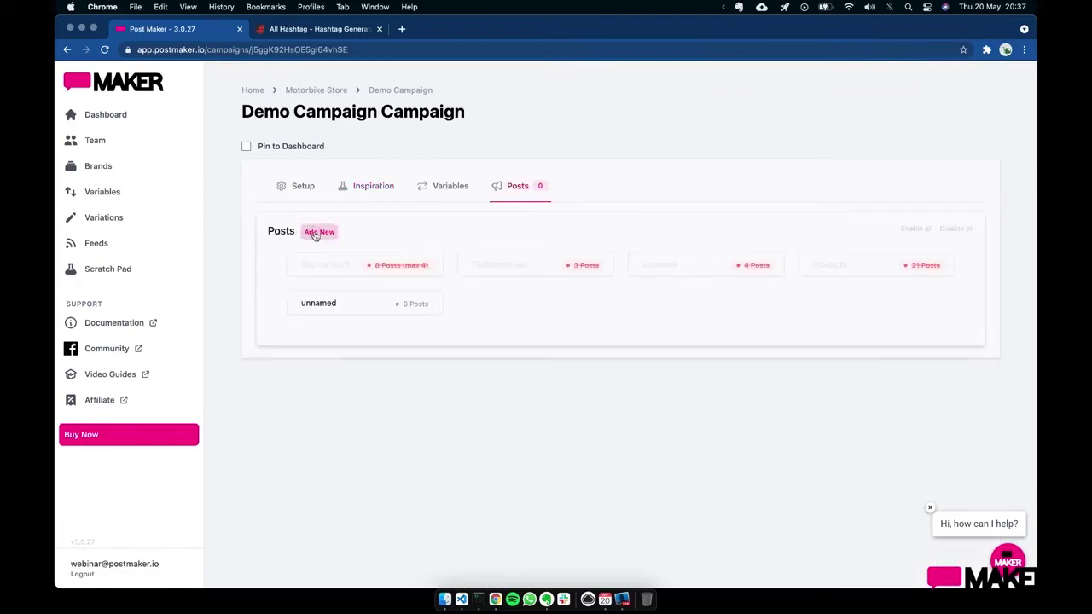
click(345, 308)
click(629, 405)
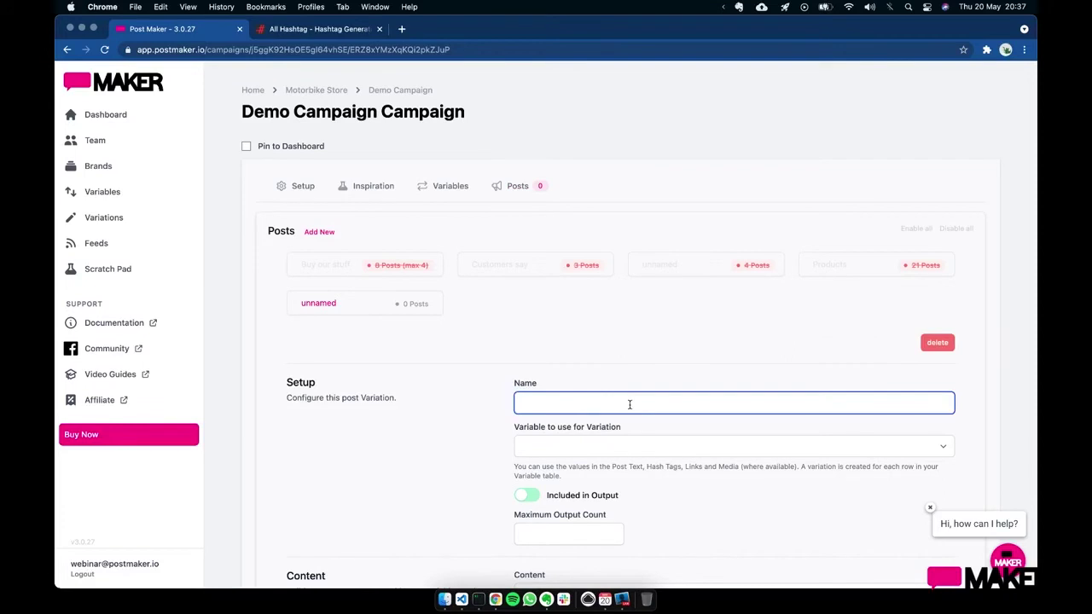
text(Seymor)
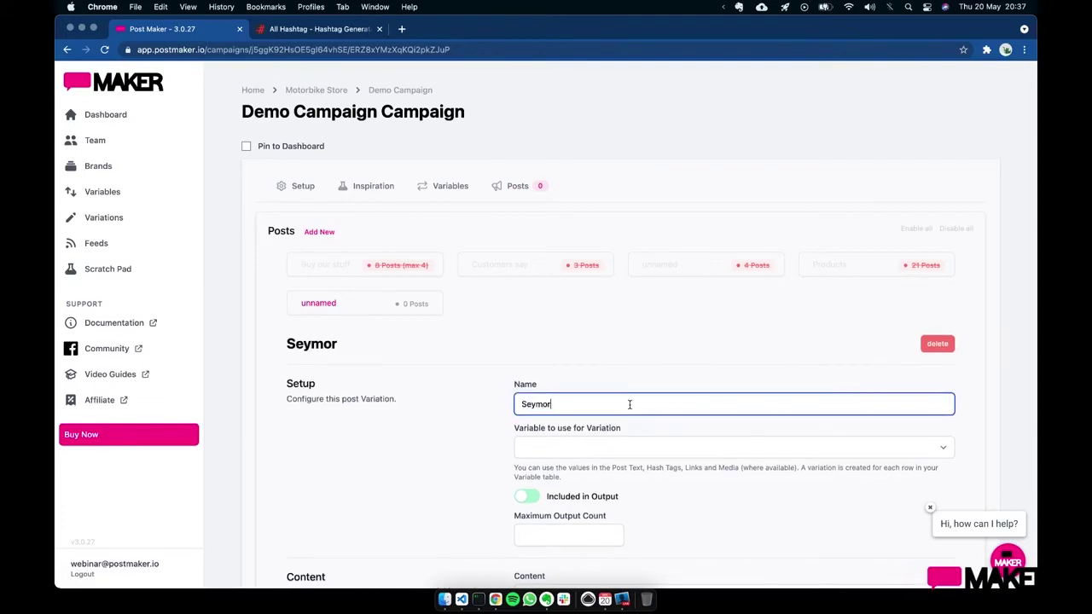
text(e)
- Base the Seymore variation on the !RevZillaArticles-Feed variable
scroll(707, 379, down, 4)
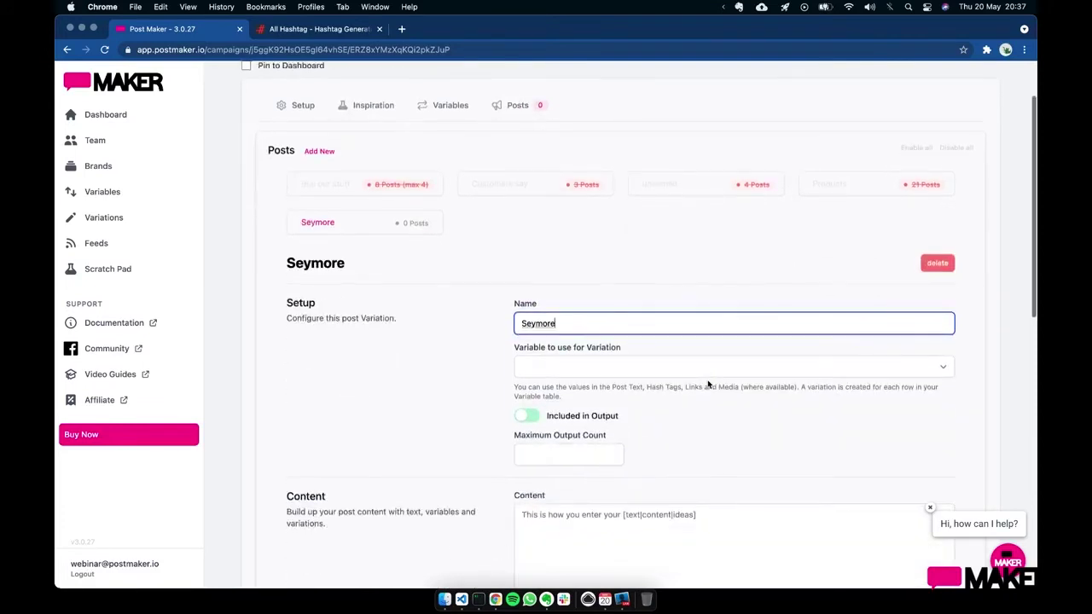
click(599, 260)
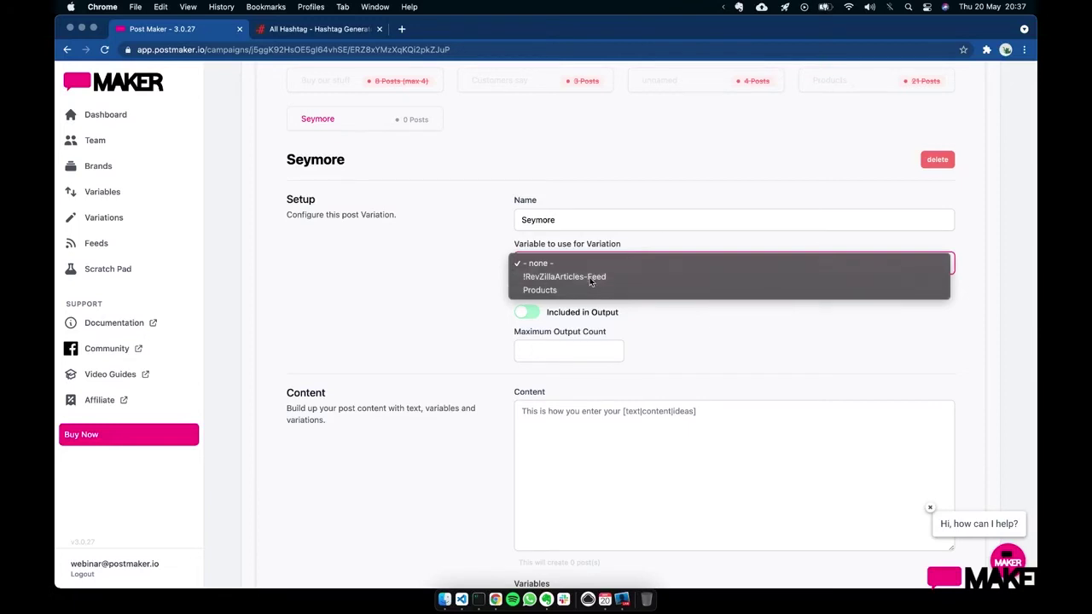
click(590, 278)
scroll(682, 325, down, 1)
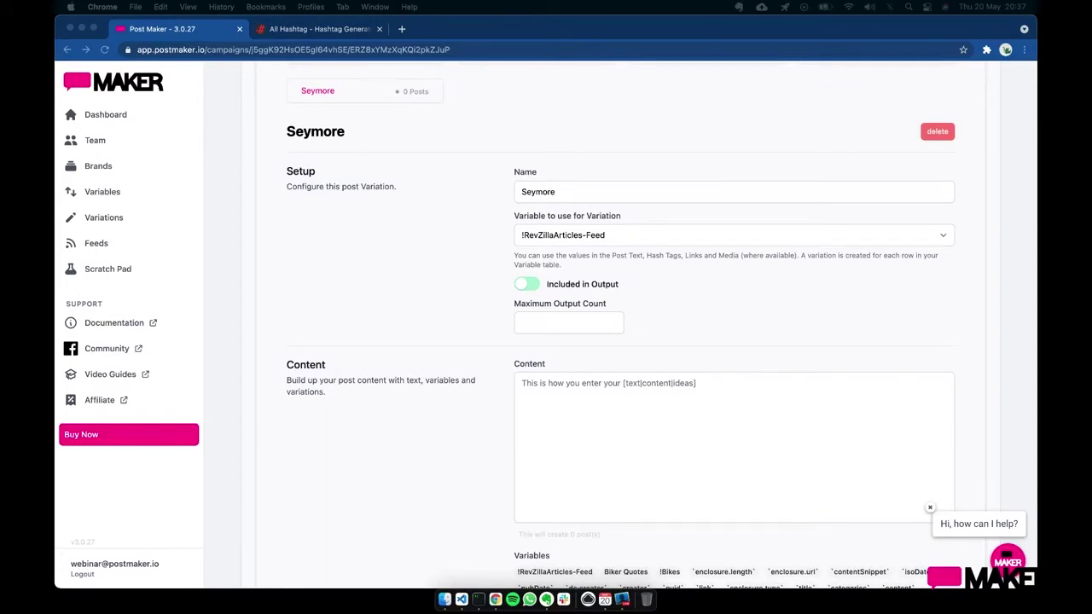
- Paste the spun 'Read this/Have you seen' template into Seymore's content and fix the `contentSnippet` backtick
click(587, 384)
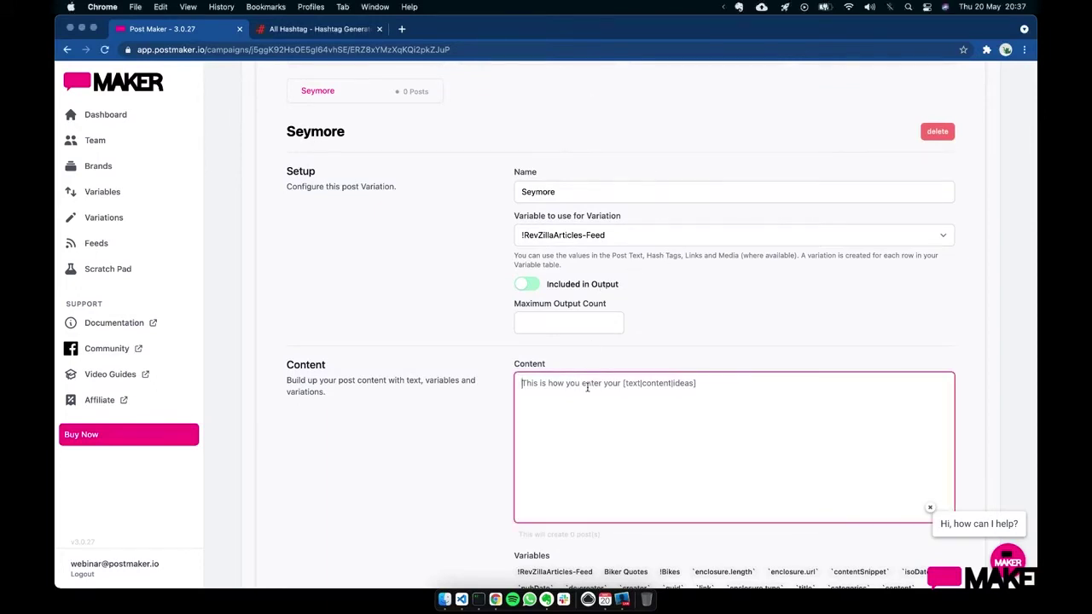
text([Read this|Have you seen] "`title`" [by|from] `dc:creator`  `contentSnippet`)
click(519, 408)
text(`)
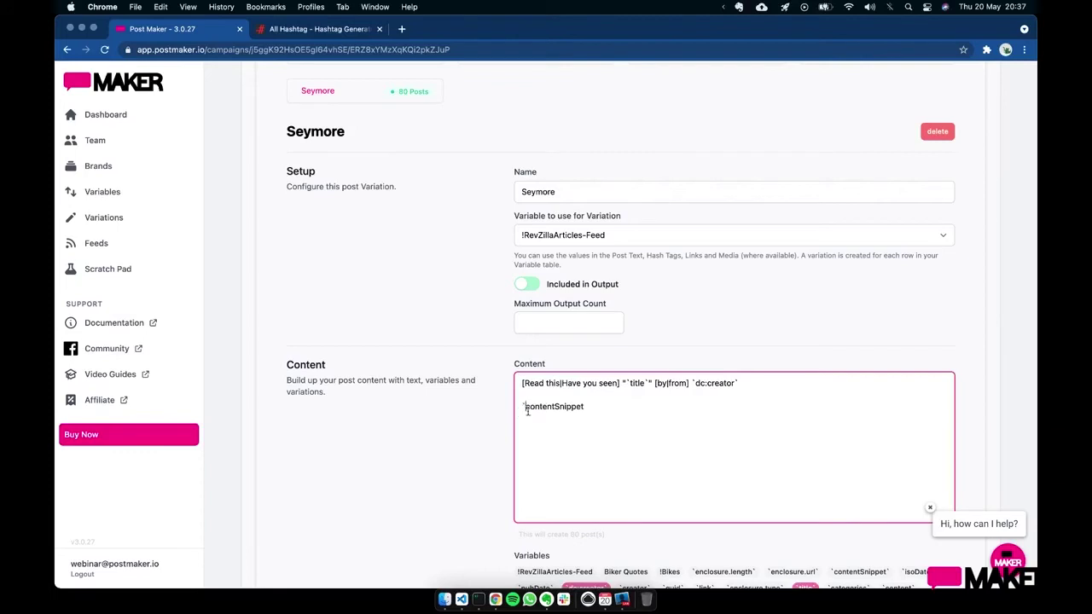
scroll(603, 408, down, 3)
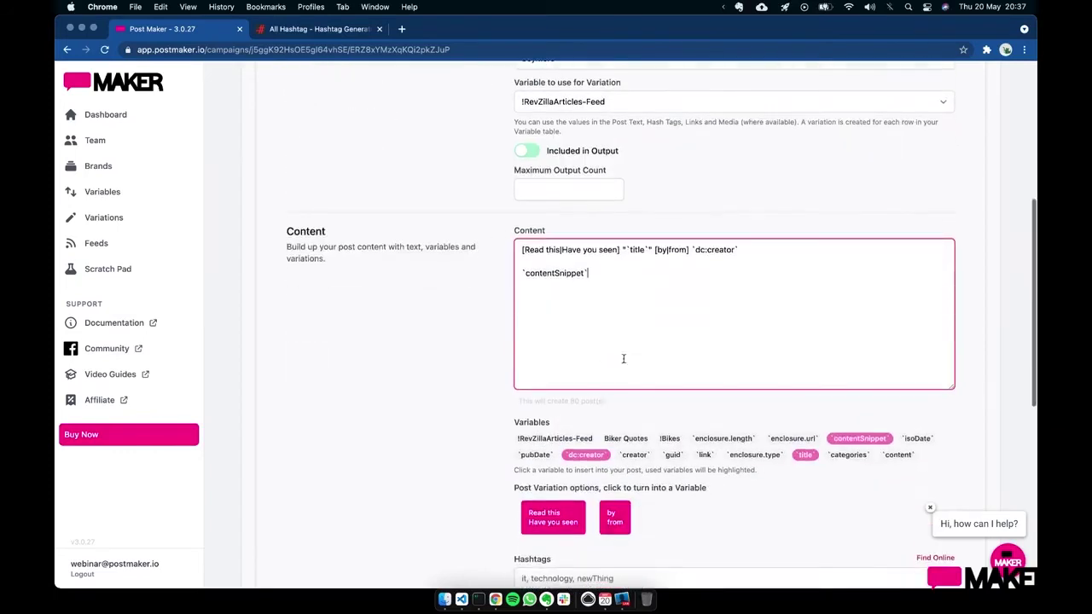
- Review the [Read this|Have you seen] line, then scroll past Hashtags to the Extra Information fields
click(768, 252)
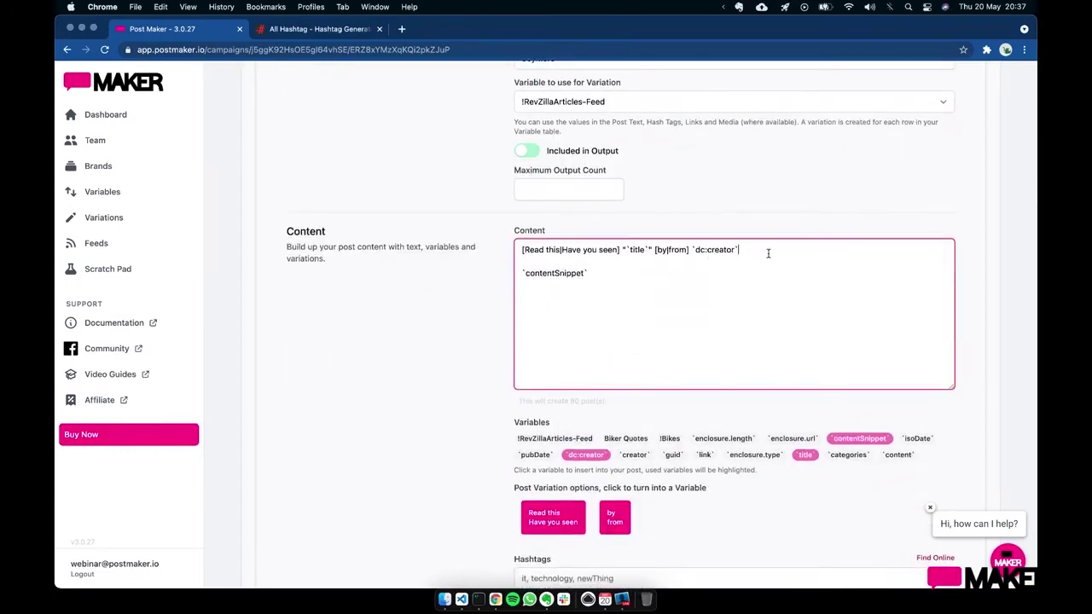
scroll(768, 253, down, 1)
scroll(767, 253, up, 2)
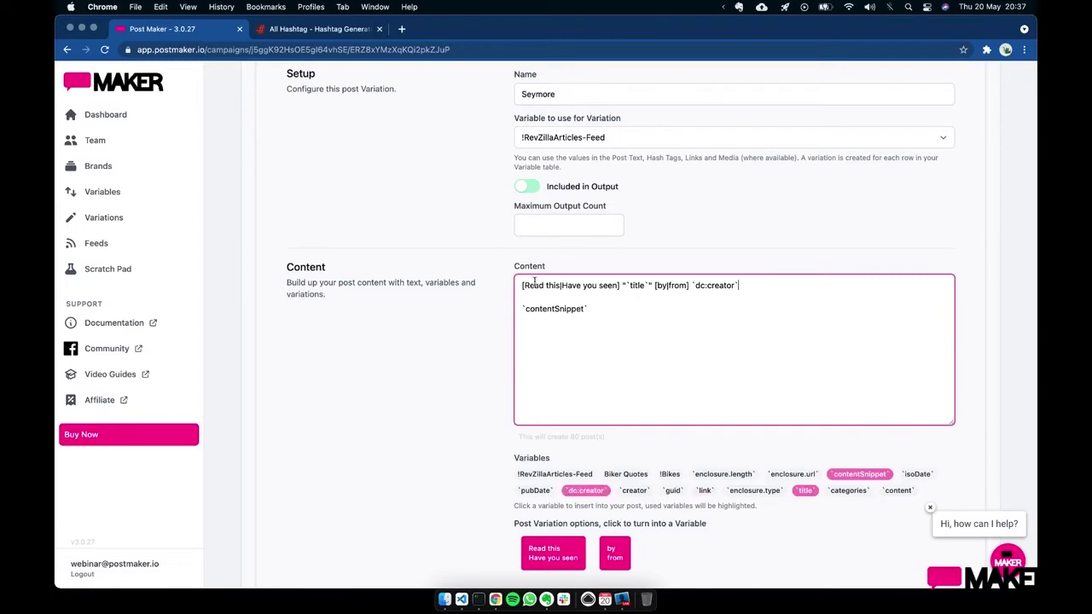
drag(520, 286, 620, 290)
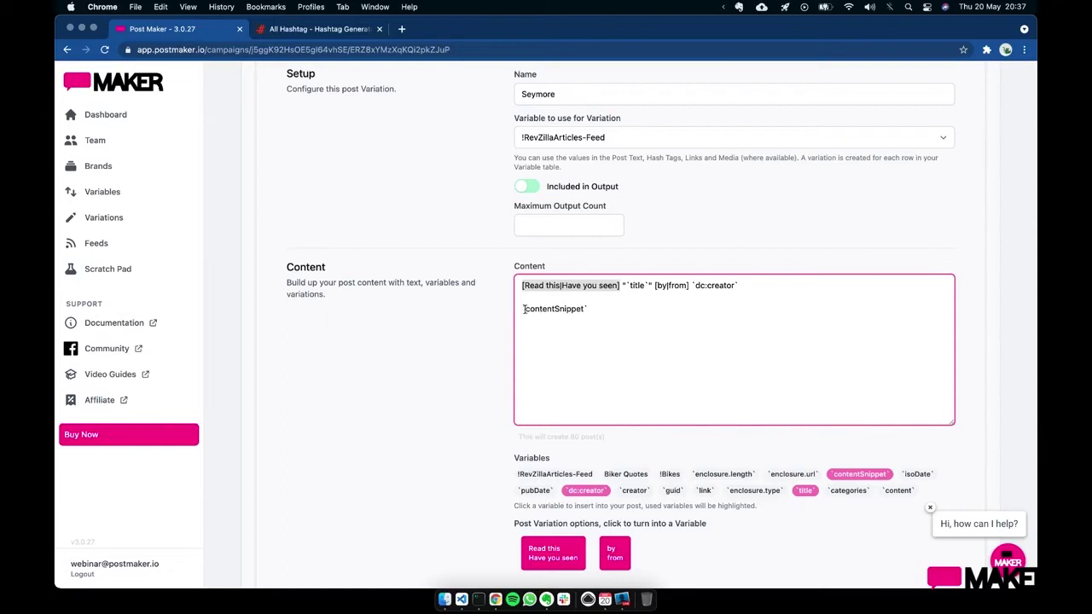
click(587, 308)
click(631, 341)
scroll(635, 345, down, 2)
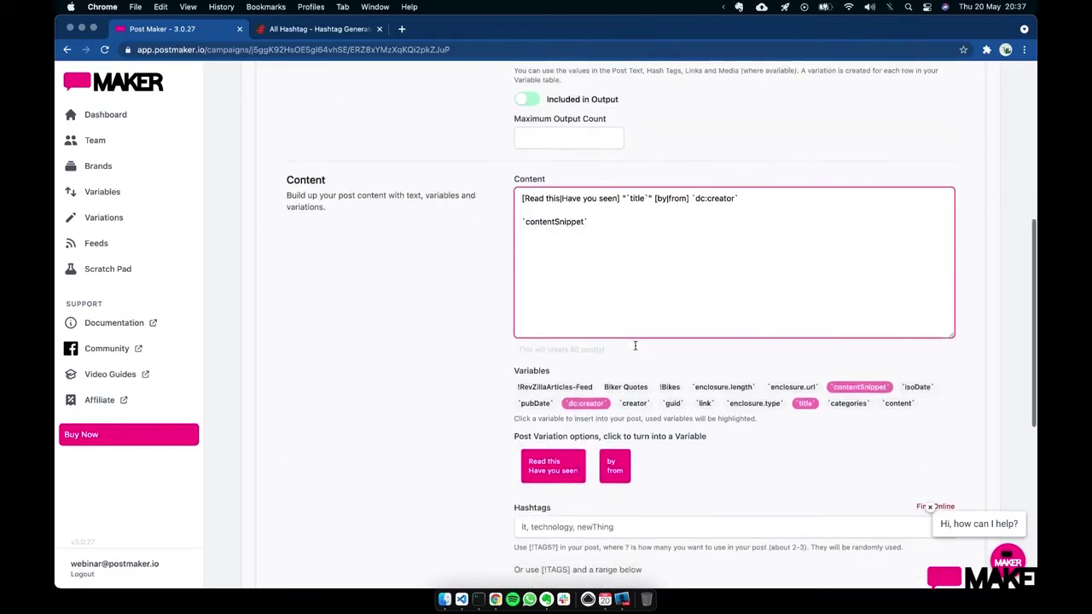
scroll(636, 346, down, 1)
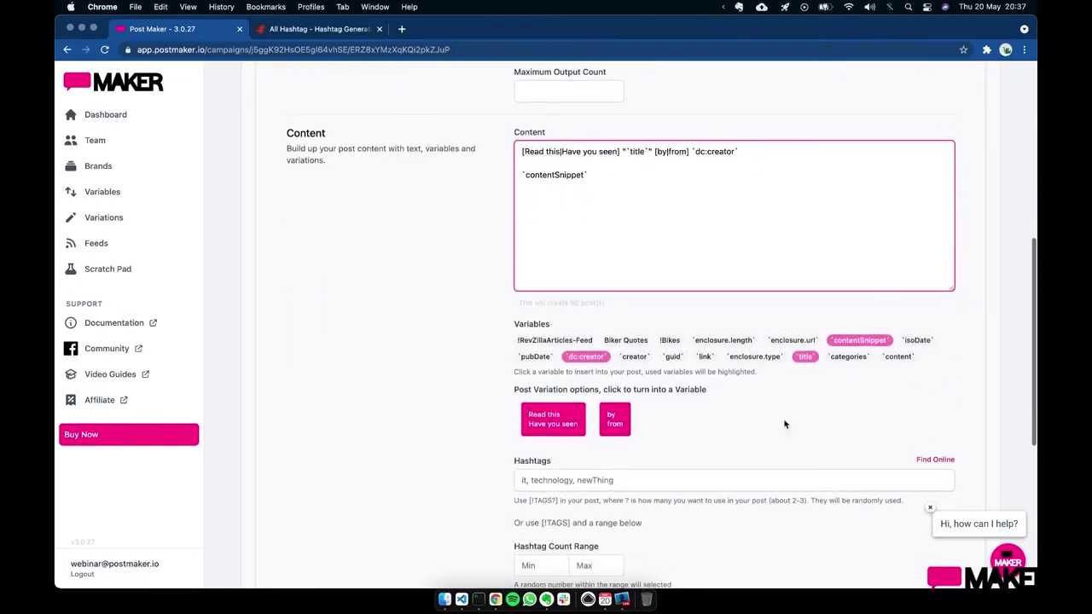
click(784, 423)
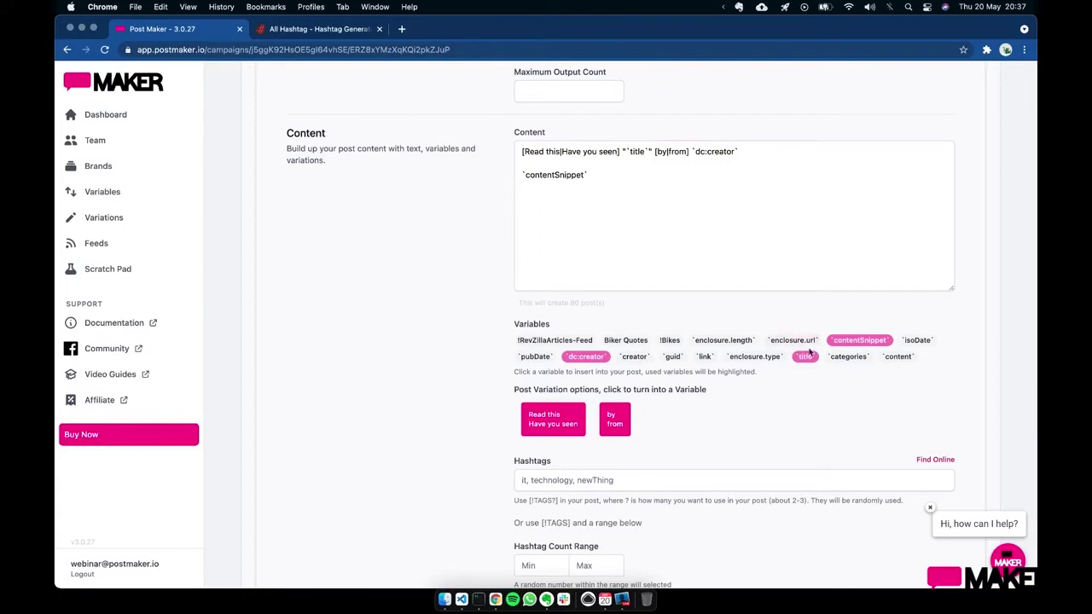
scroll(816, 385, down, 1)
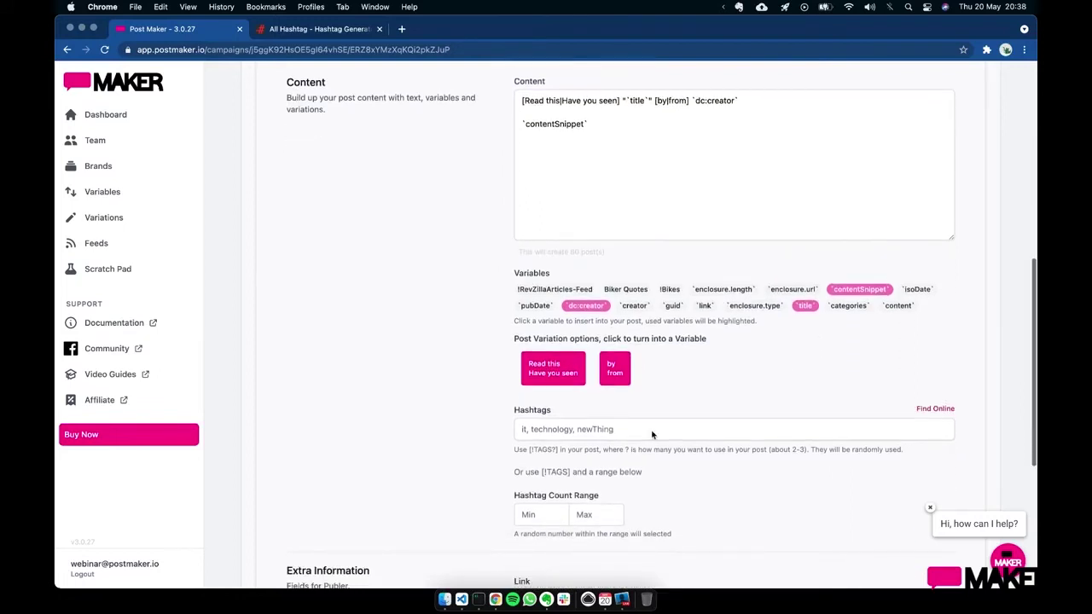
scroll(636, 450, down, 3)
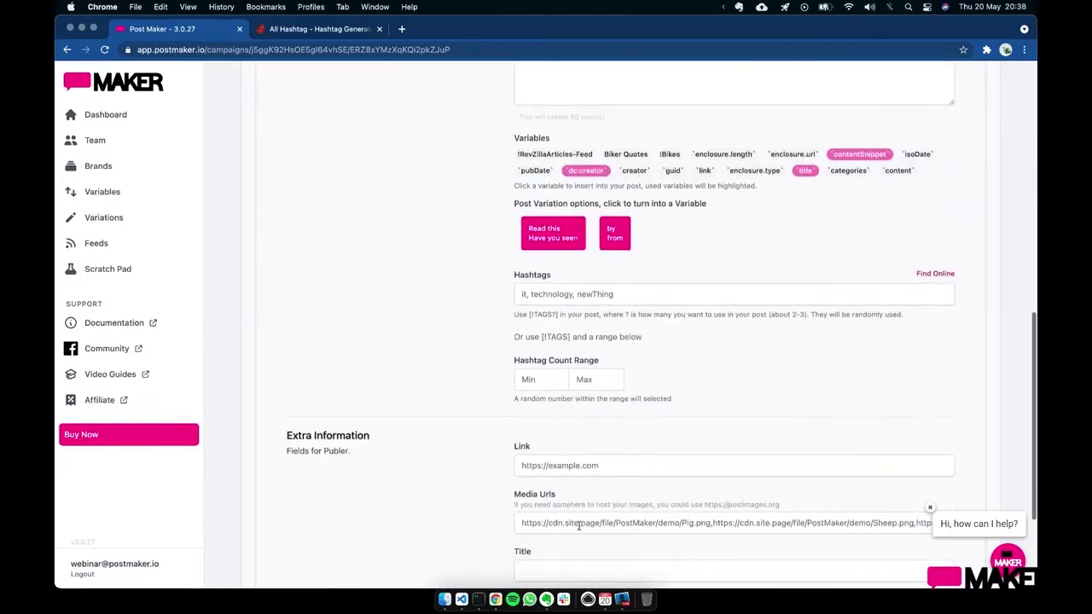
- Set Seymore's Media Urls to `enclosure.url` and its Link to `link`
click(578, 526)
key(super+a)
key(BackSpace)
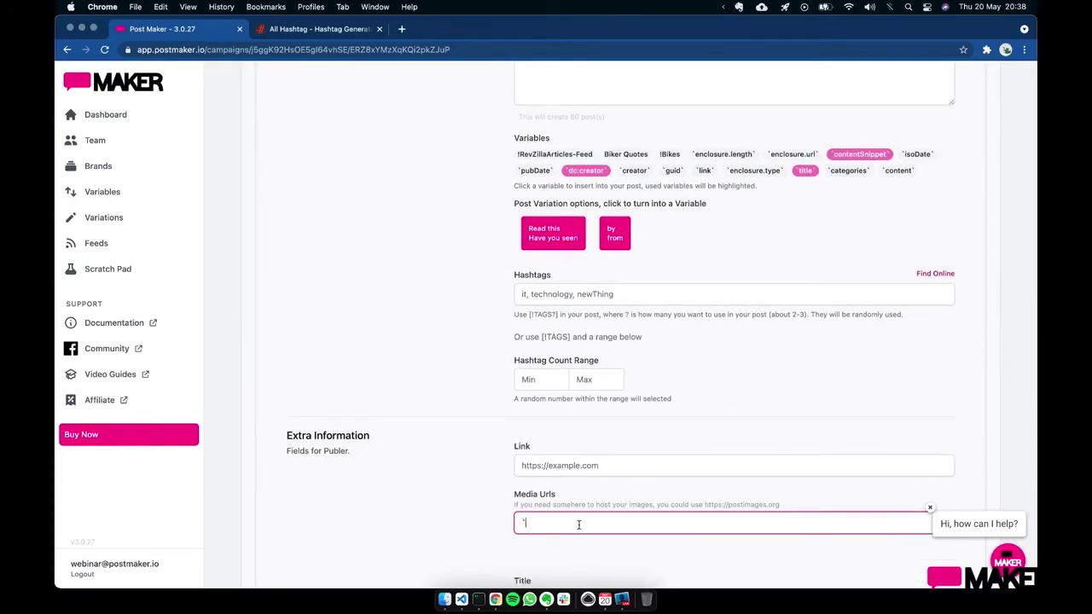
text(``)
text(encol)
text(sure.)
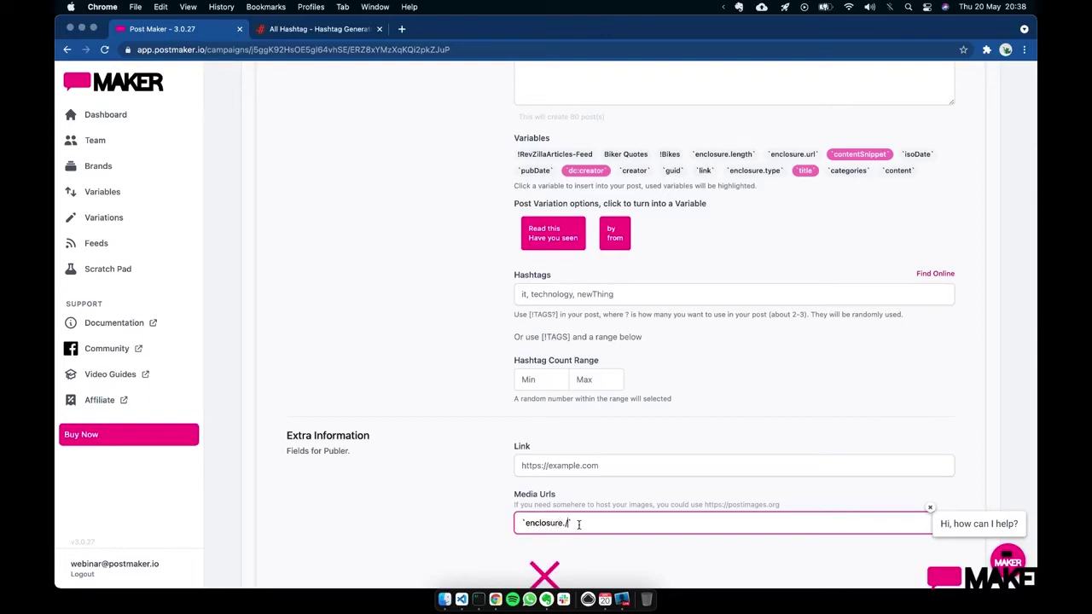
text(url)
click(781, 266)
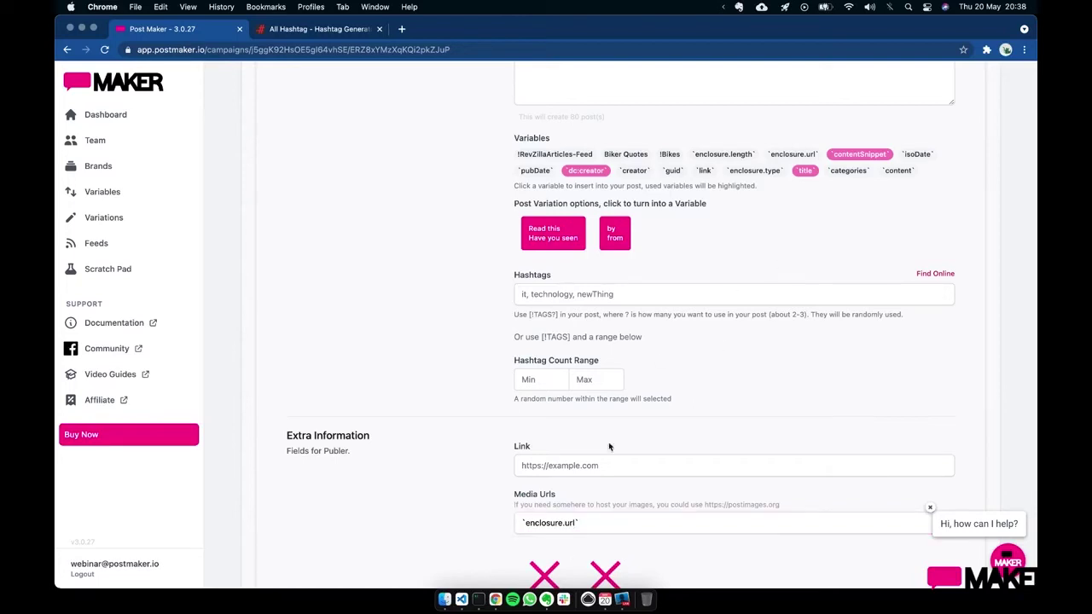
click(596, 472)
text(`)
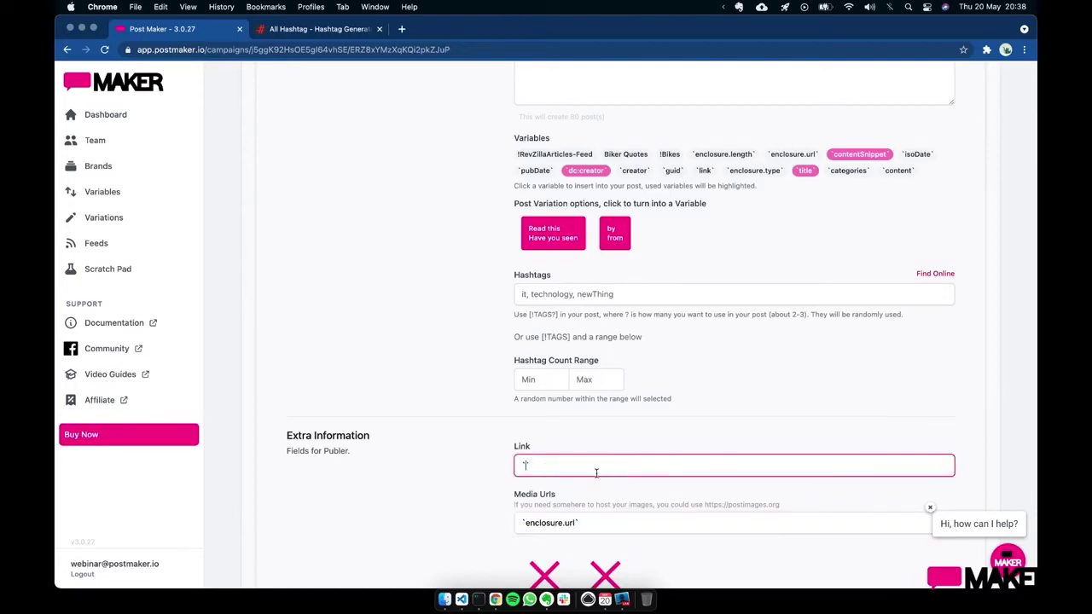
text(link`)
click(822, 412)
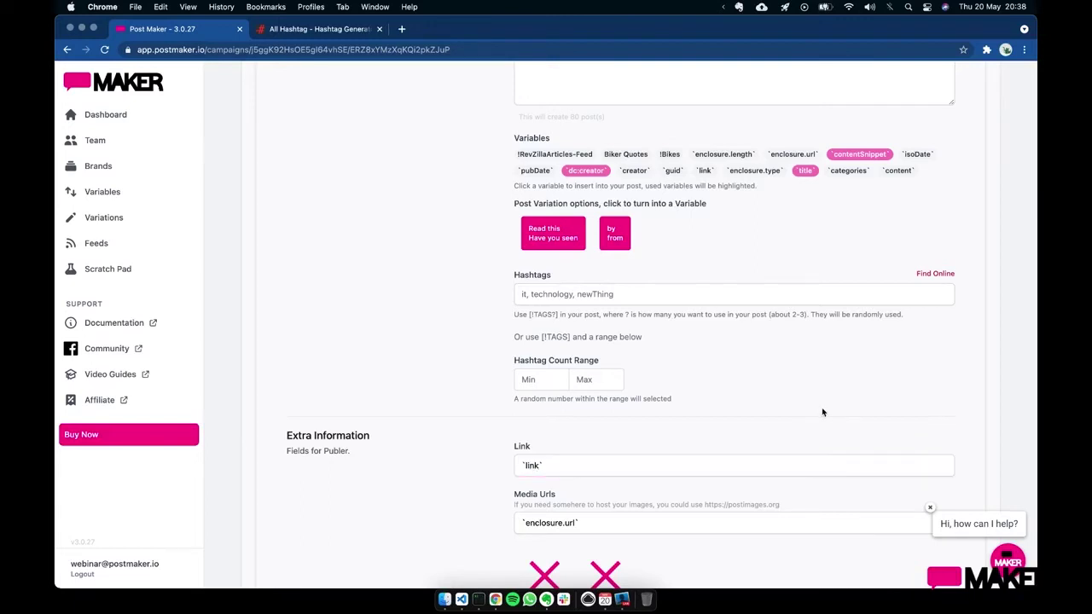
- Add a new line reading 'Cool' below `contentSnippet` in the content
scroll(822, 411, down, 2)
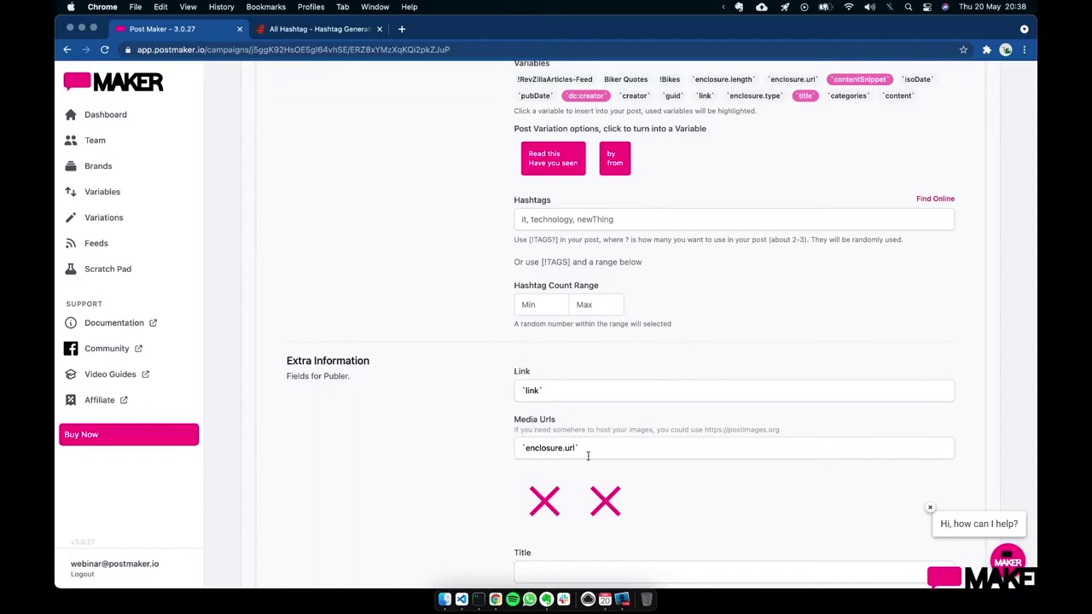
scroll(554, 384, up, 5)
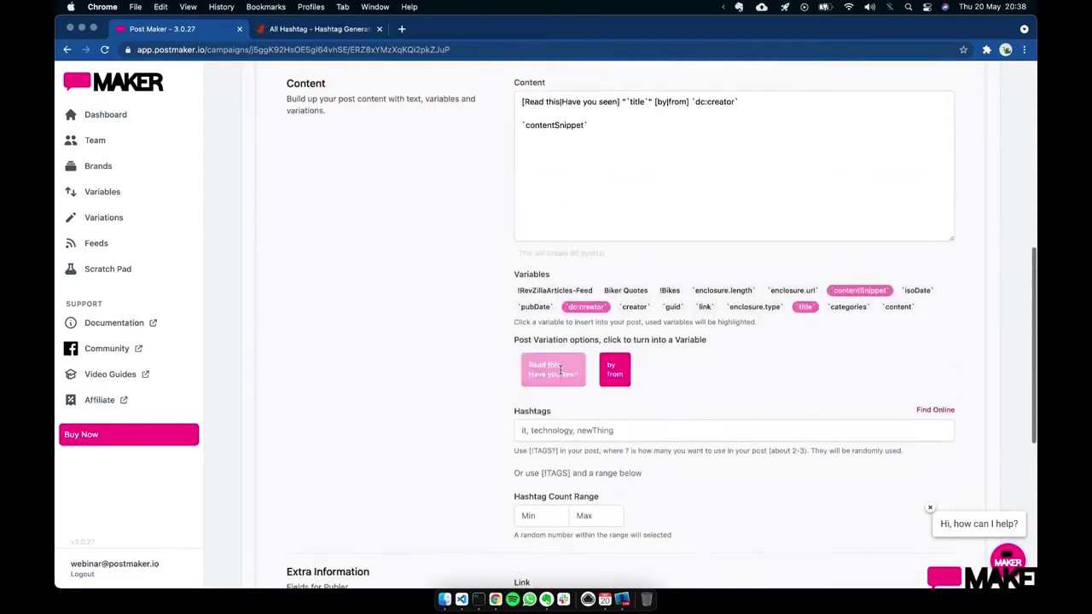
scroll(582, 168, down, 2)
scroll(581, 168, down, 3)
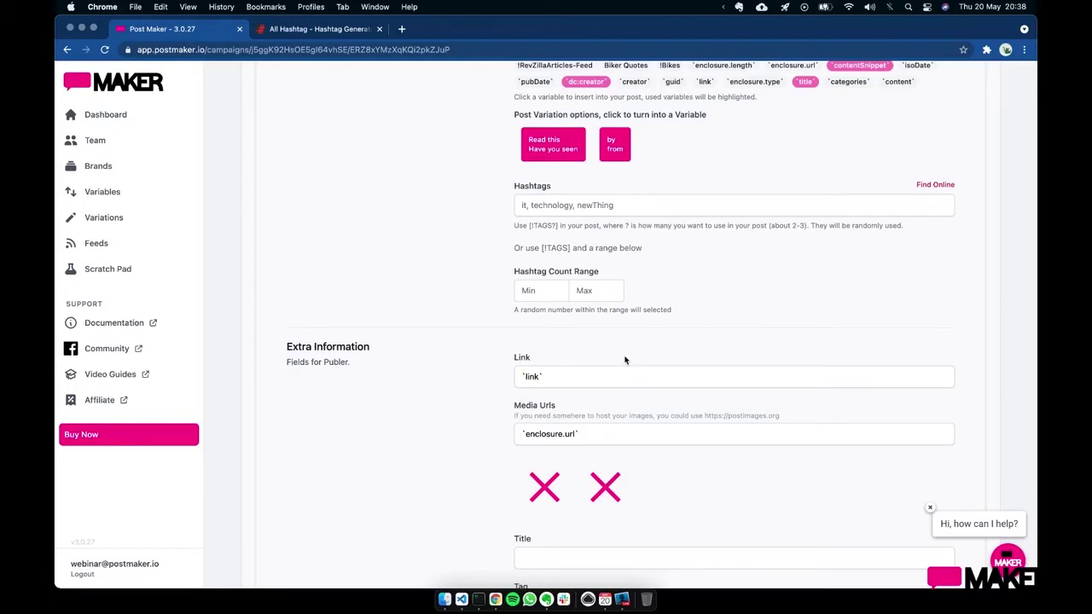
scroll(624, 359, up, 1)
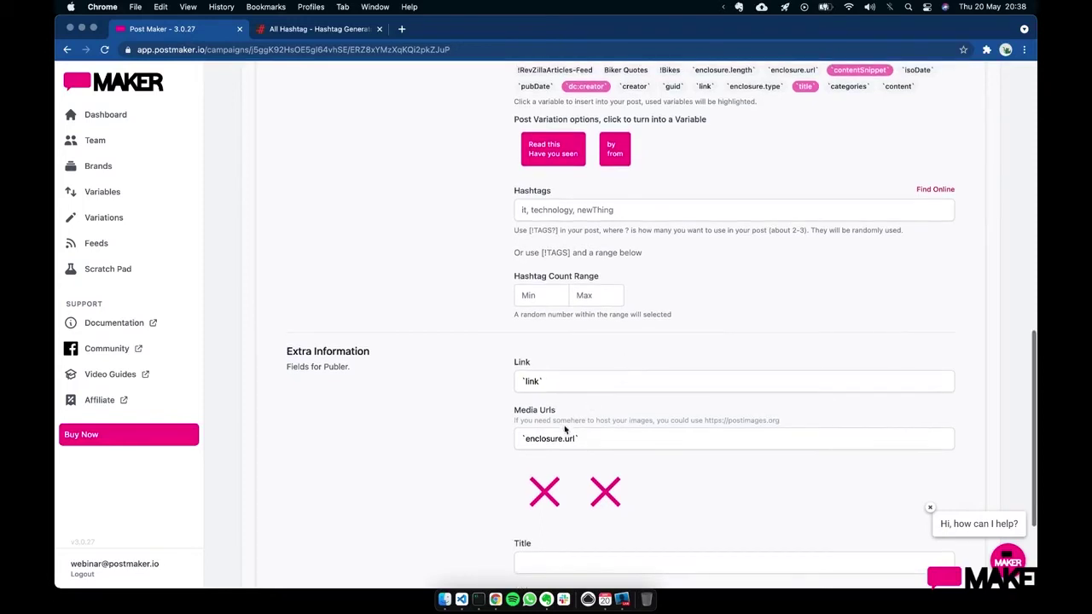
scroll(578, 358, up, 5)
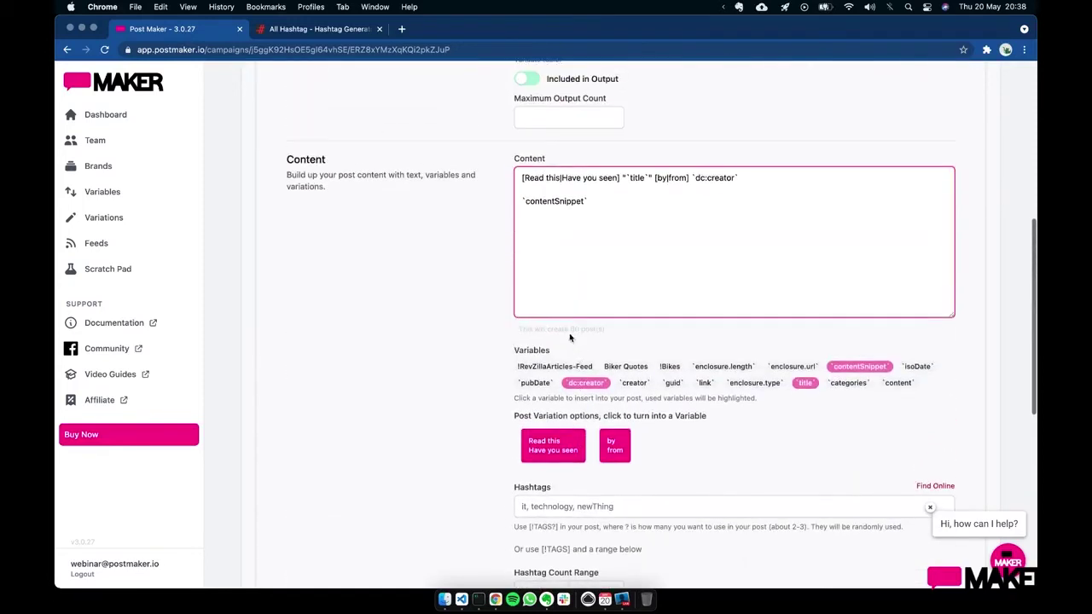
scroll(621, 316, down, 7)
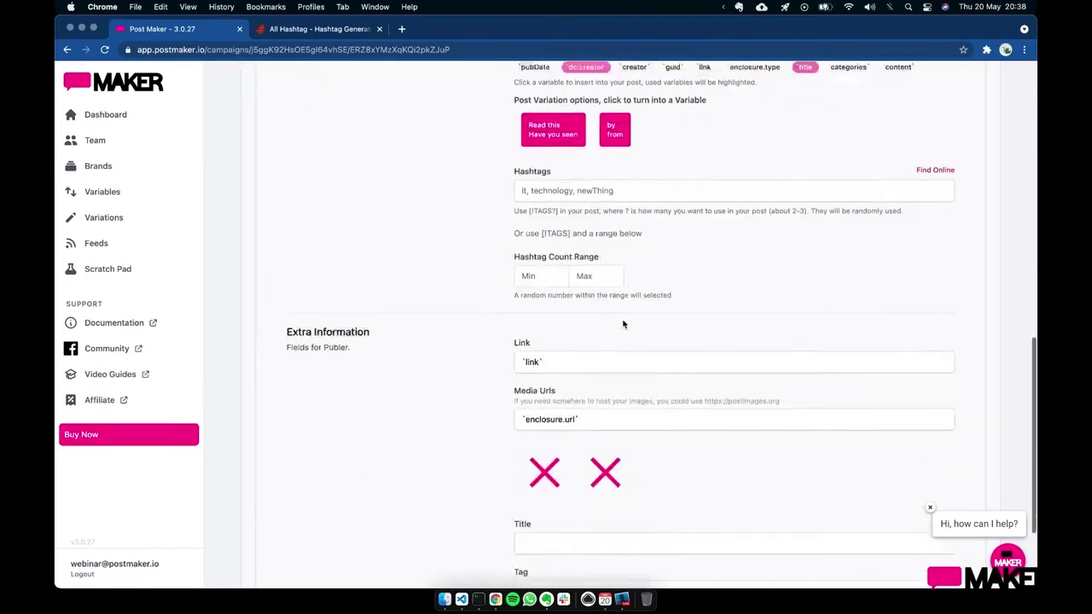
scroll(623, 324, up, 5)
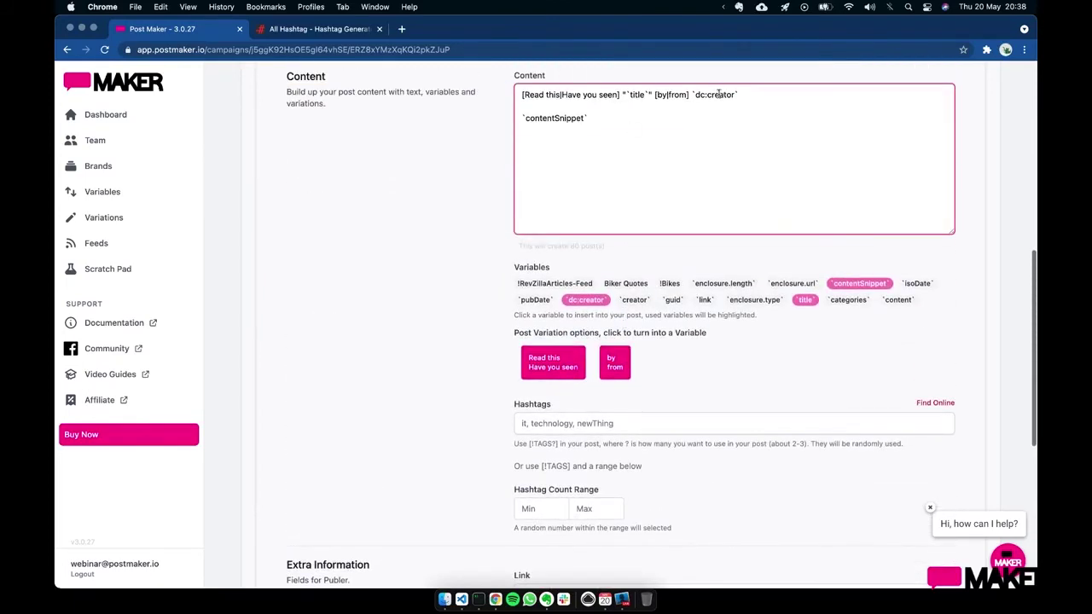
scroll(568, 307, down, 4)
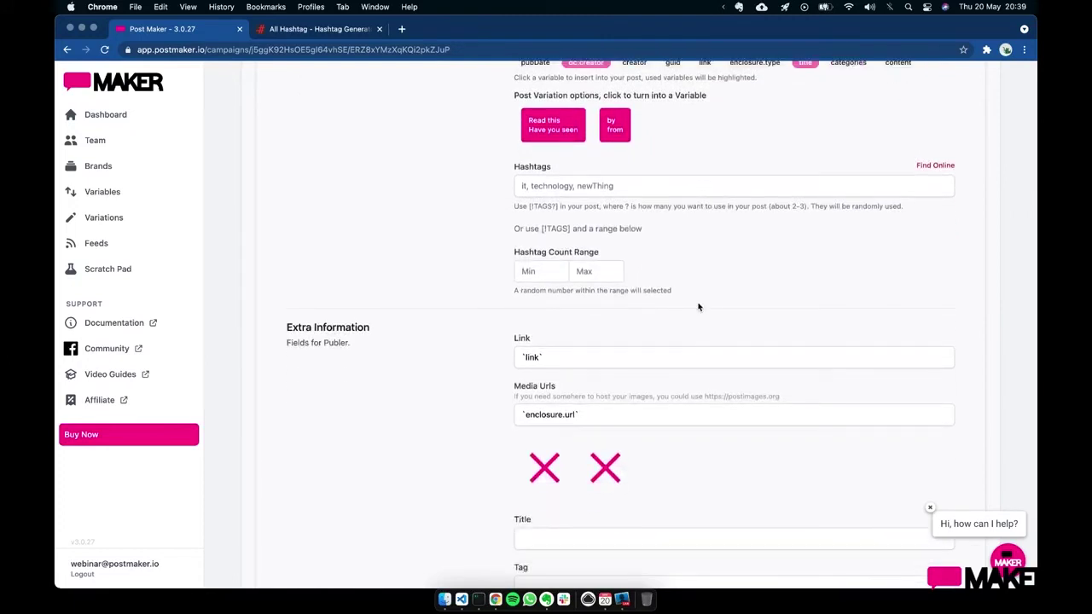
scroll(697, 307, up, 5)
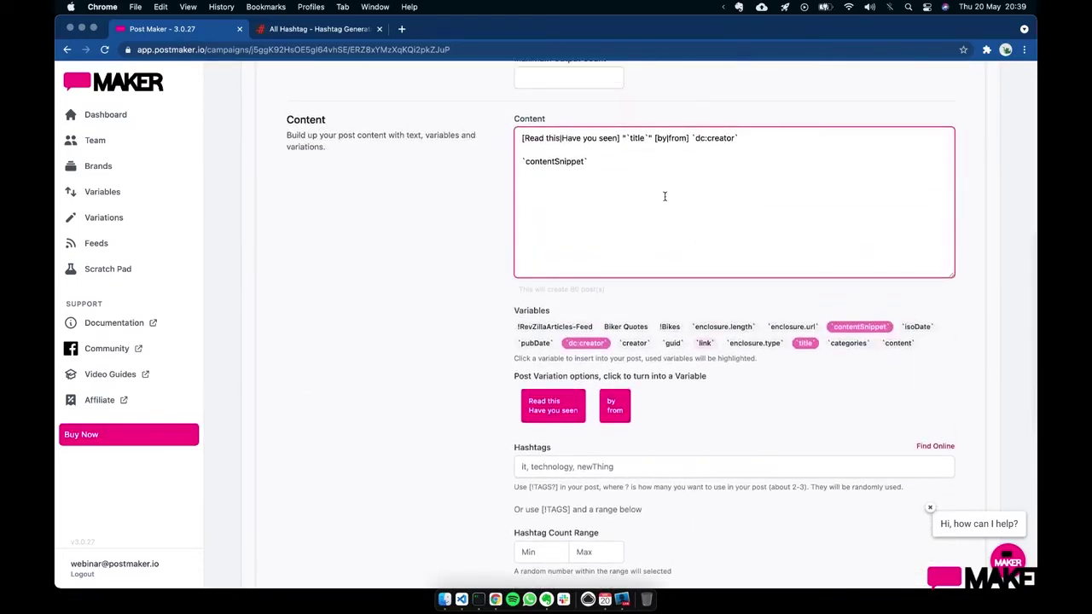
key(Return)
key(Return)
text(Cool)
click(361, 250)
scroll(366, 263, up, 5)
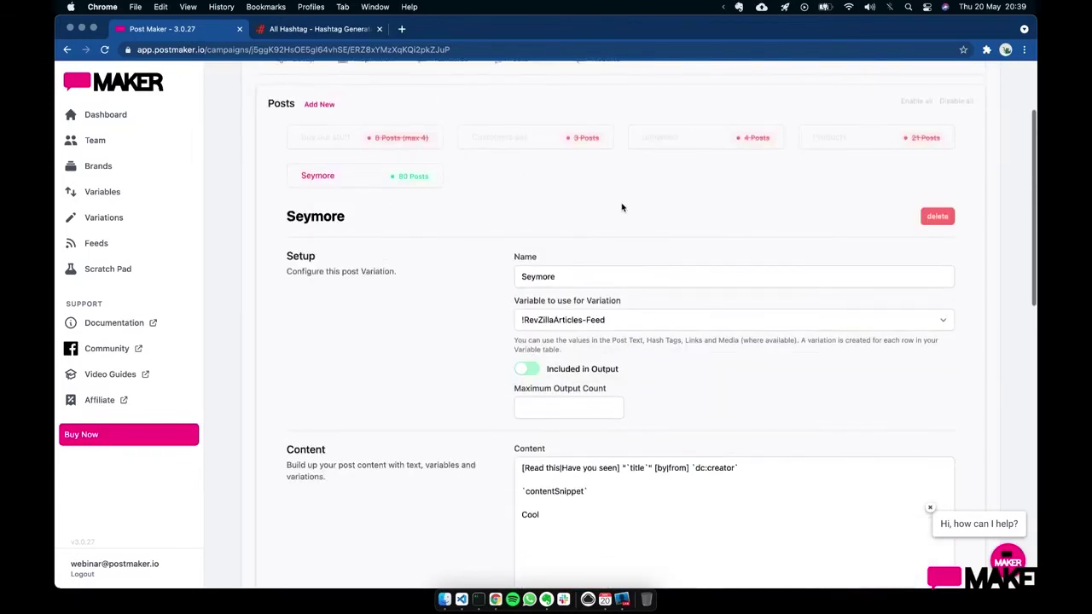
scroll(626, 205, up, 3)
click(606, 189)
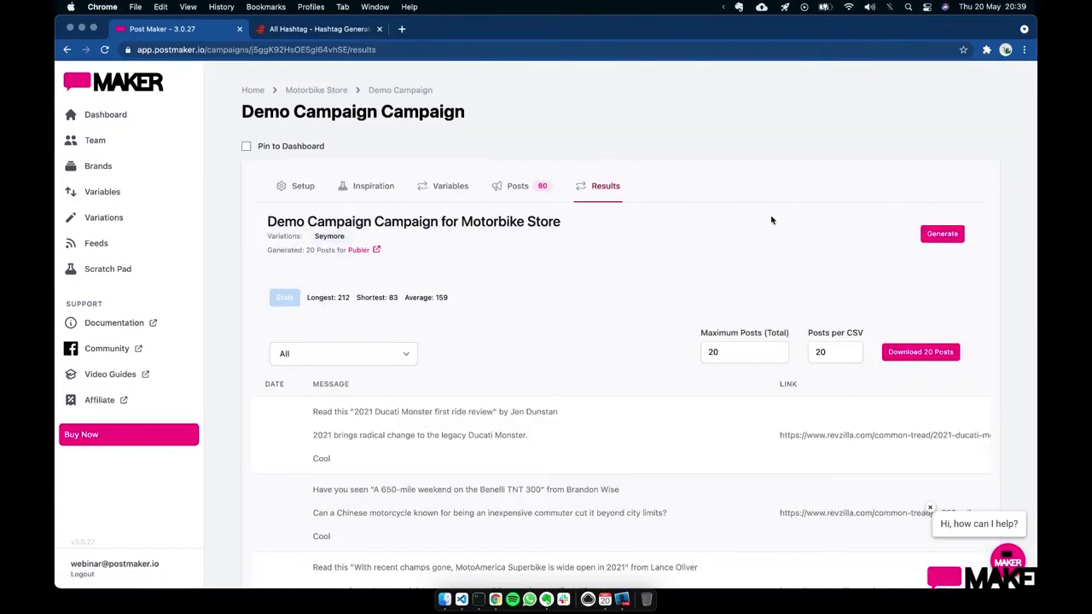
scroll(392, 264, down, 5)
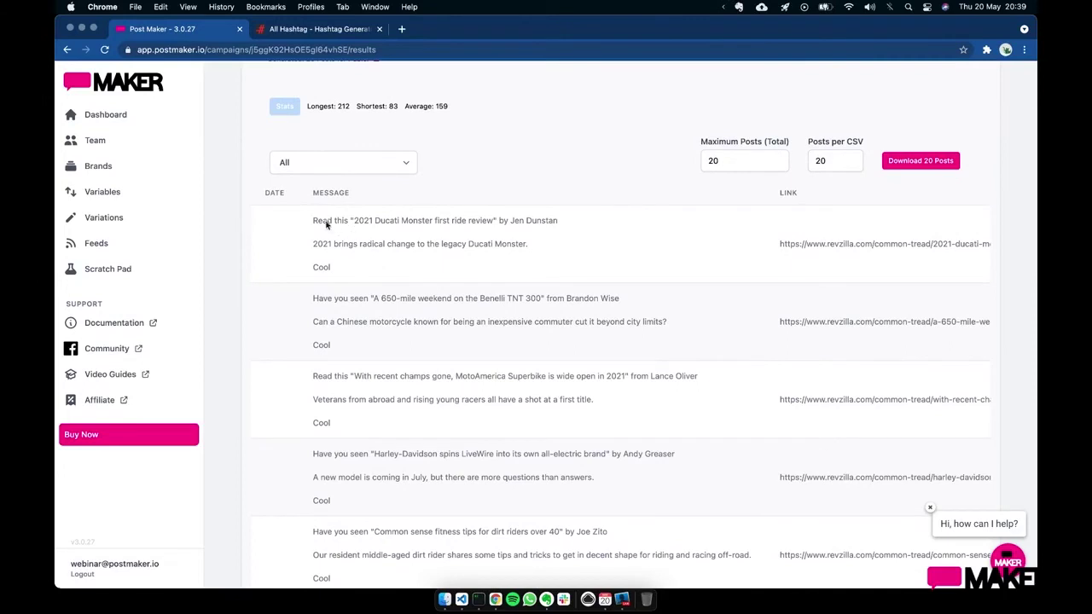
drag(353, 220, 509, 224)
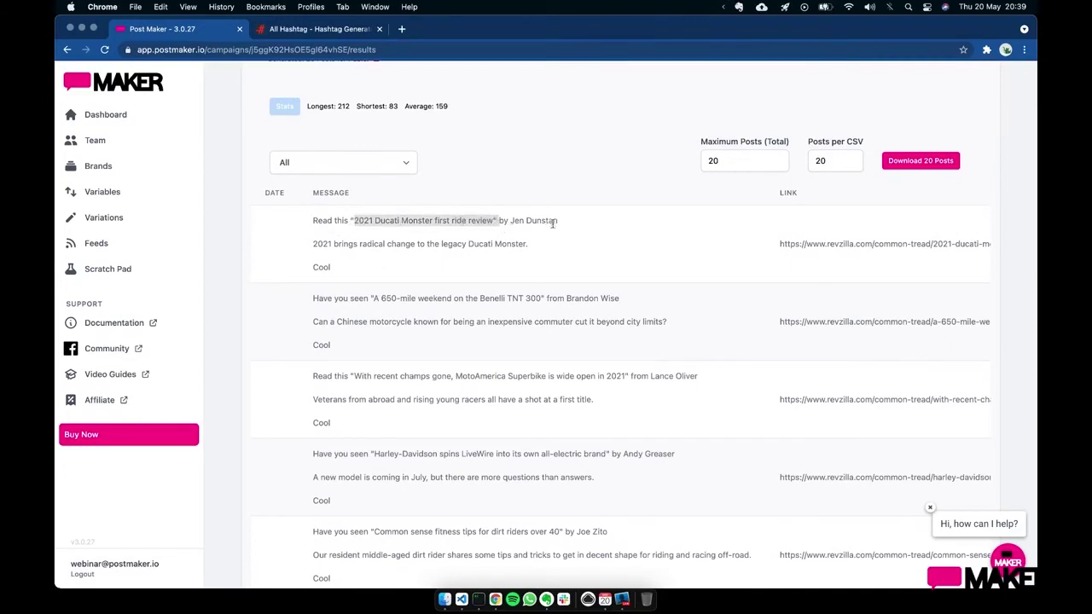
drag(313, 244, 552, 250)
click(551, 250)
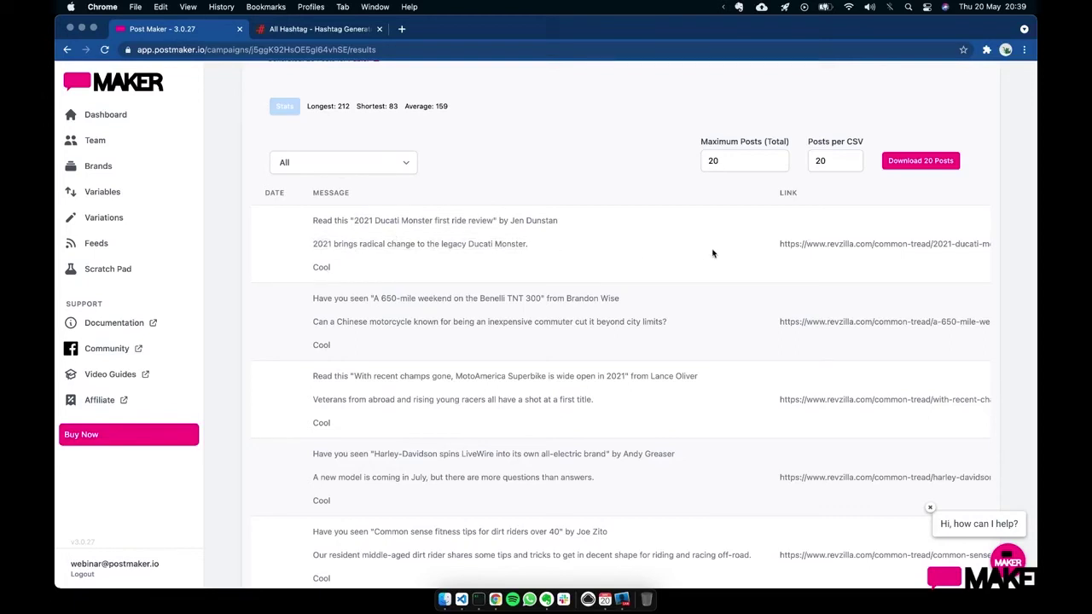
scroll(712, 253, right, 3)
scroll(713, 252, right, 6)
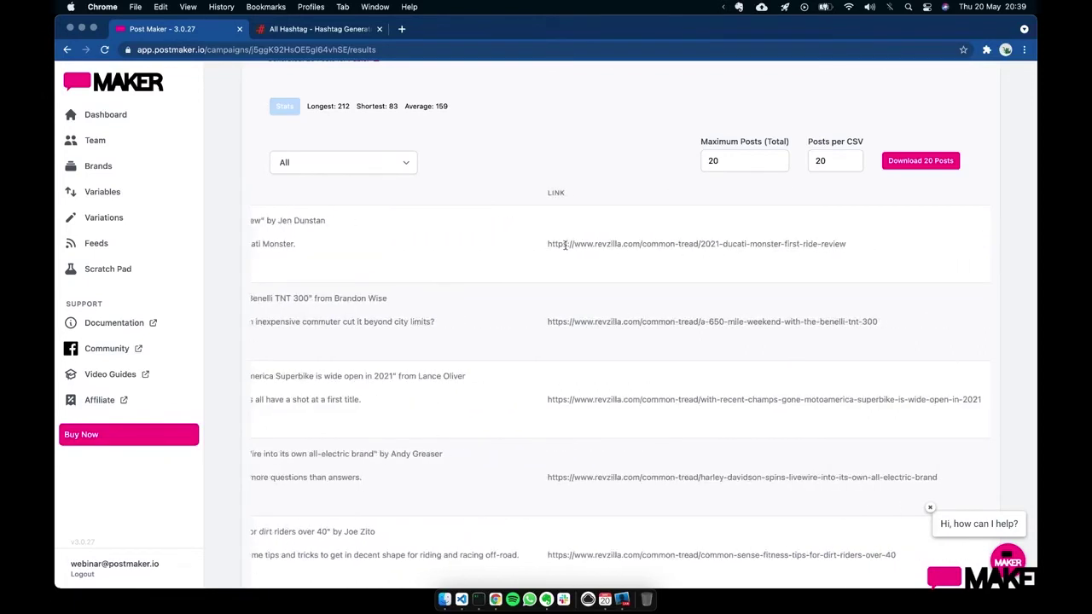
drag(544, 243, 841, 244)
click(846, 258)
scroll(847, 262, right, 15)
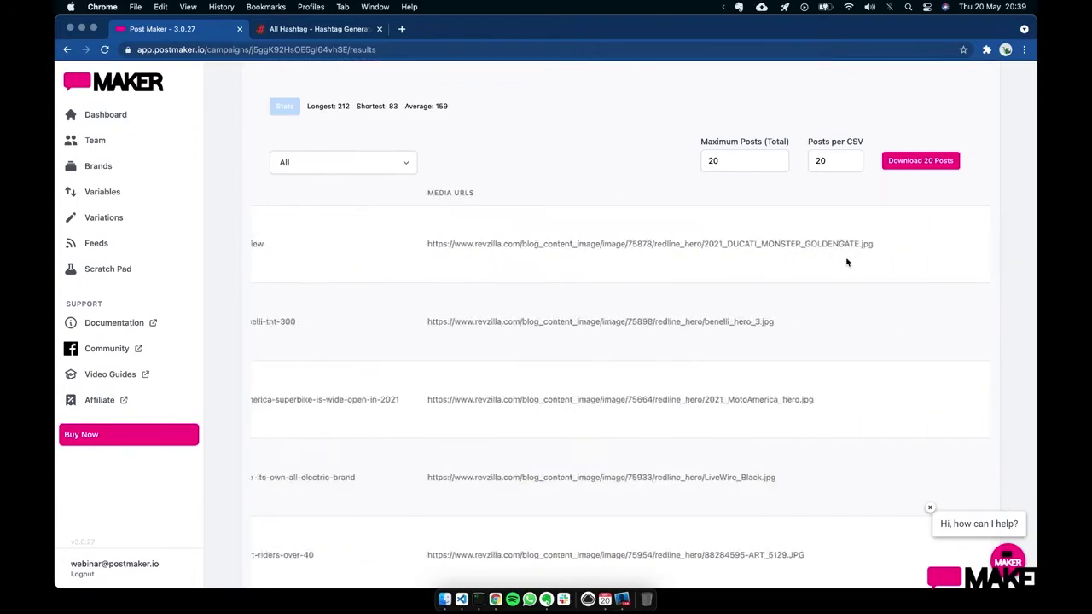
double_click(770, 245)
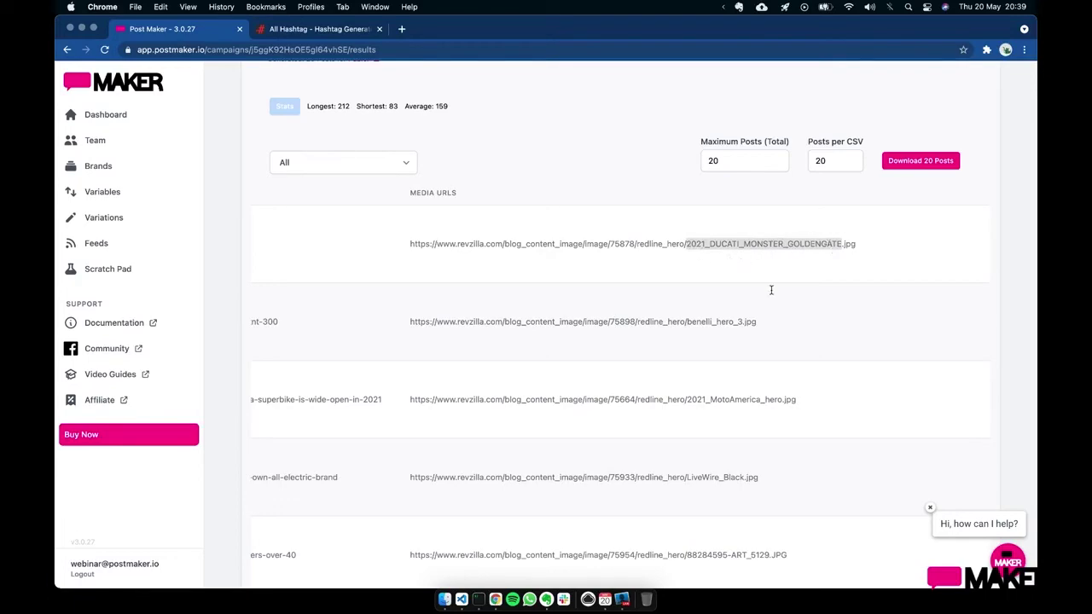
scroll(772, 292, left, 15)
scroll(771, 295, left, 10)
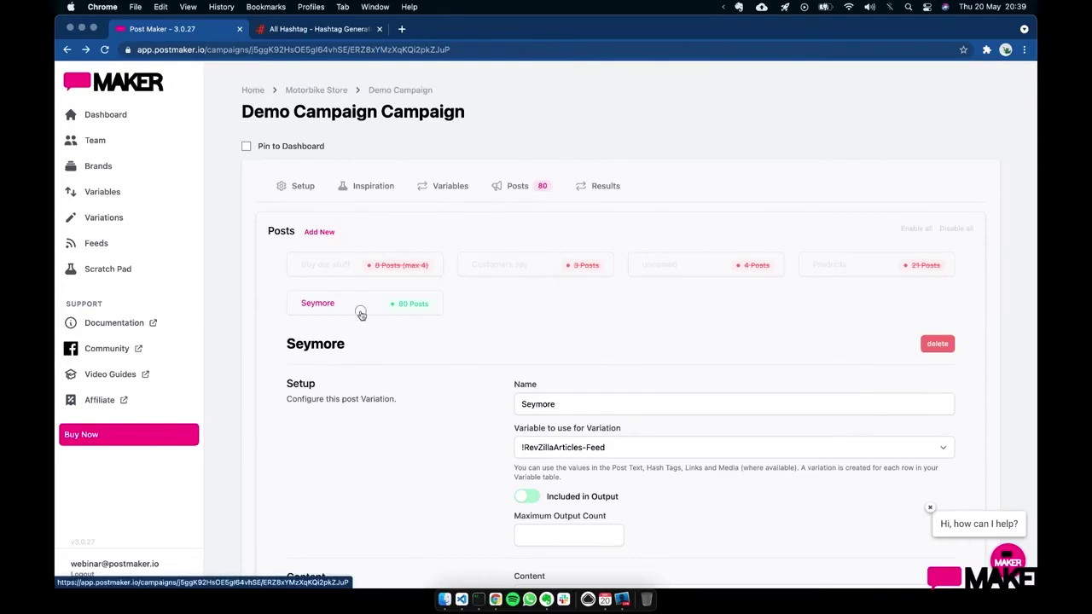
- Turn the closing 'Cool' line into the spin [Cool|nice], doubling output to 160 posts
scroll(536, 350, down, 3)
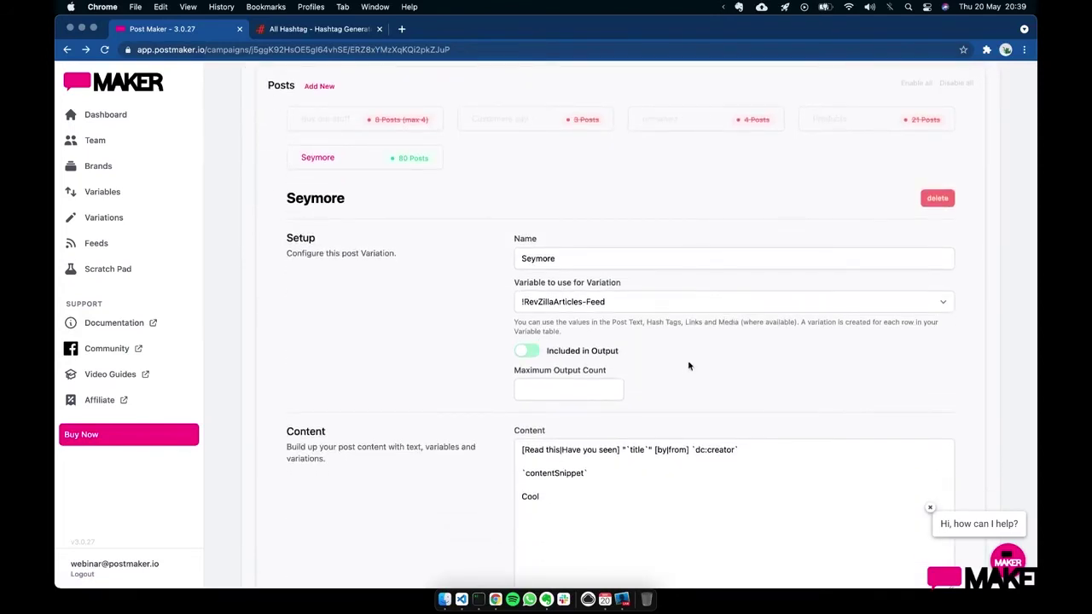
scroll(687, 367, down, 2)
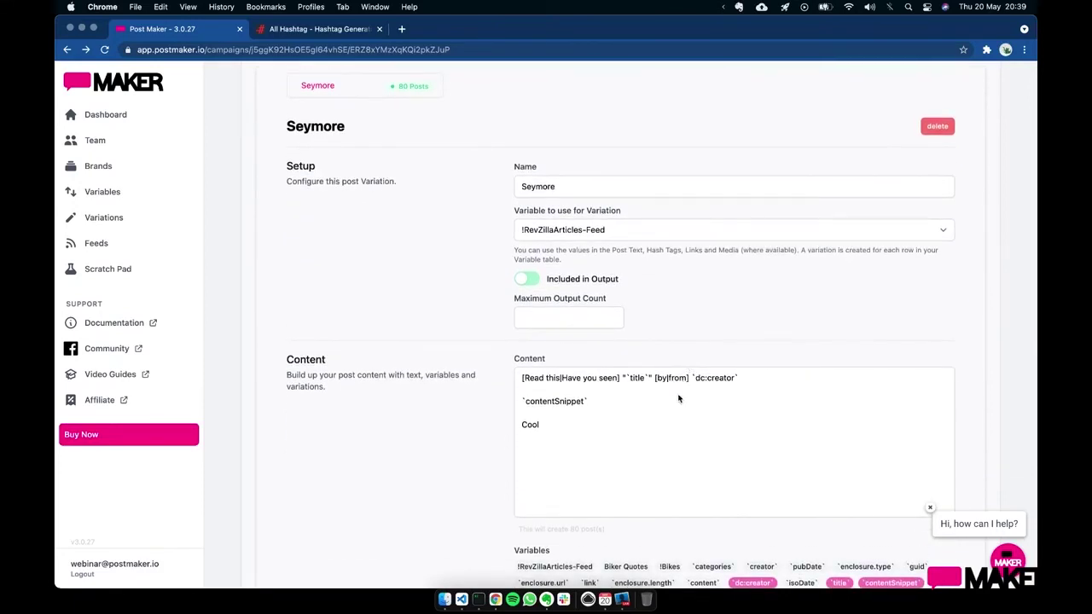
drag(549, 426, 515, 426)
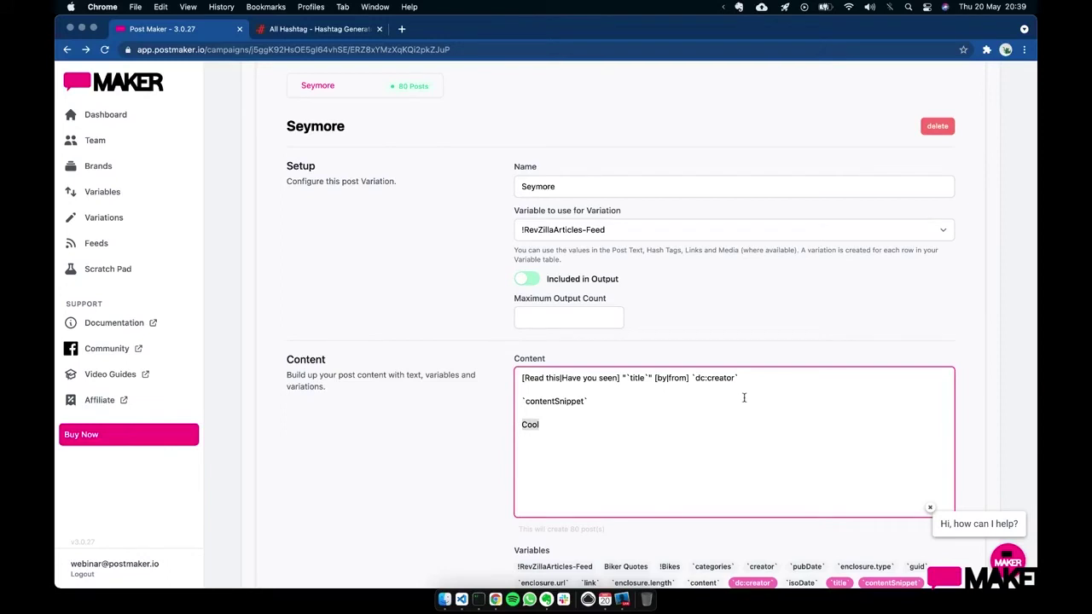
key(Left)
text([Cool|nice])
scroll(611, 434, down, 3)
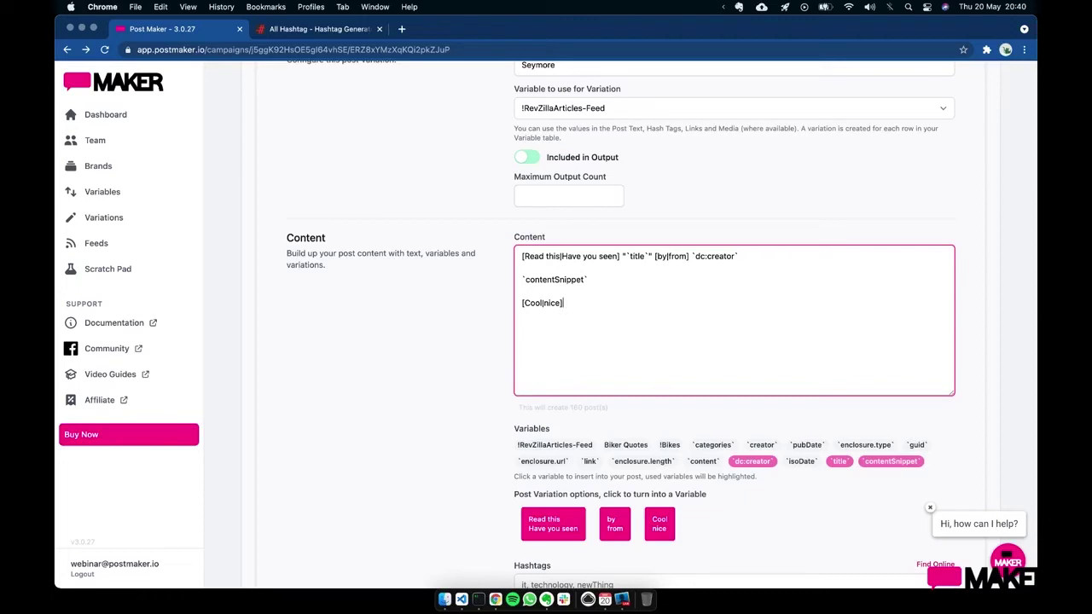
scroll(767, 290, down, 3)
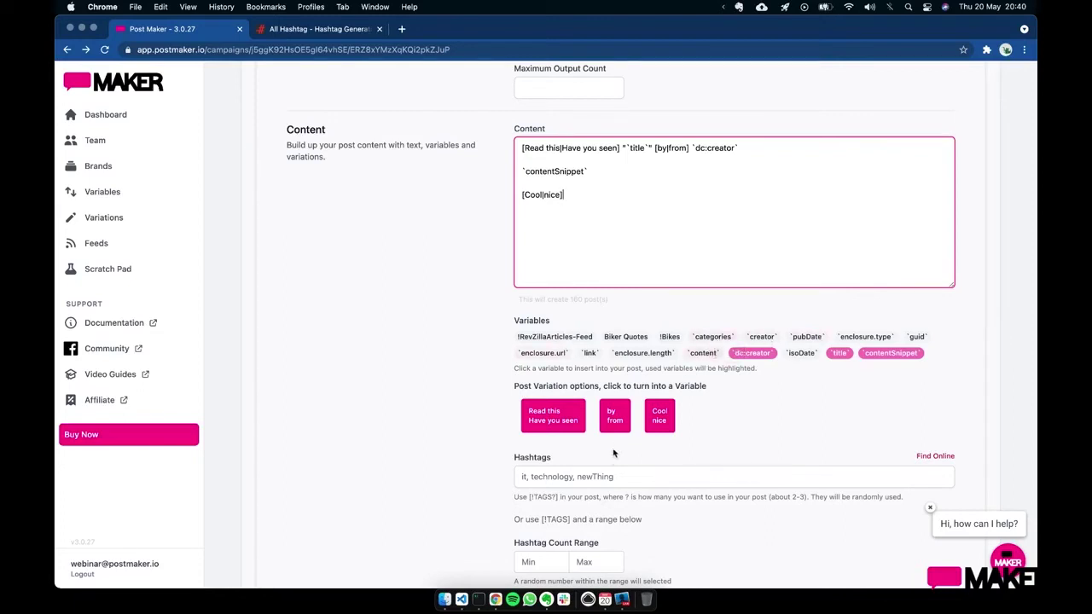
- Set Seymore's Hashtags to `content` and end the content with a [!TAGS] line
click(597, 476)
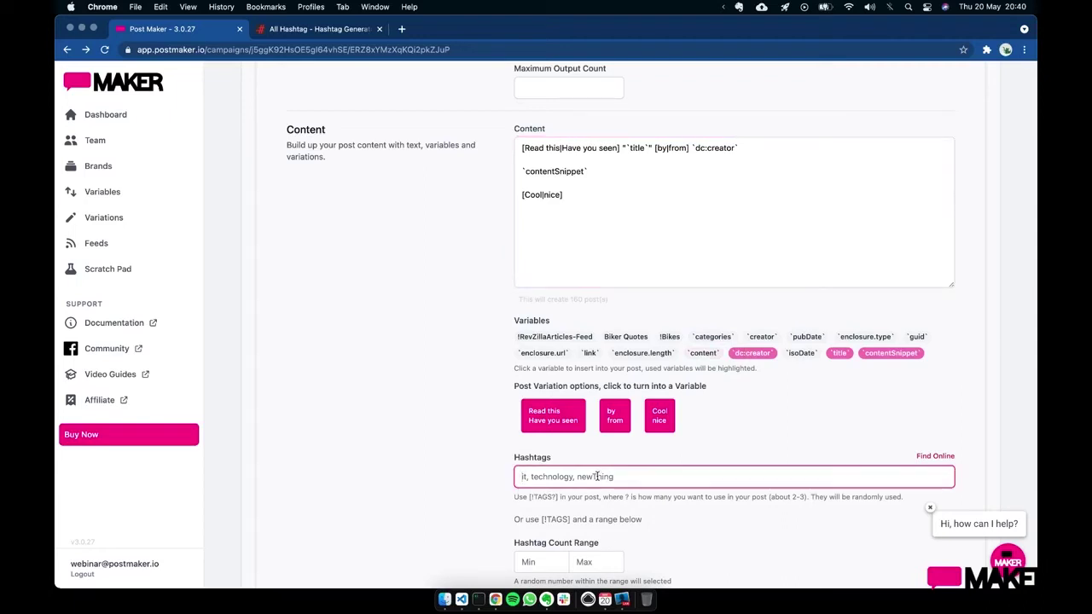
text(')
text(content`)
click(771, 464)
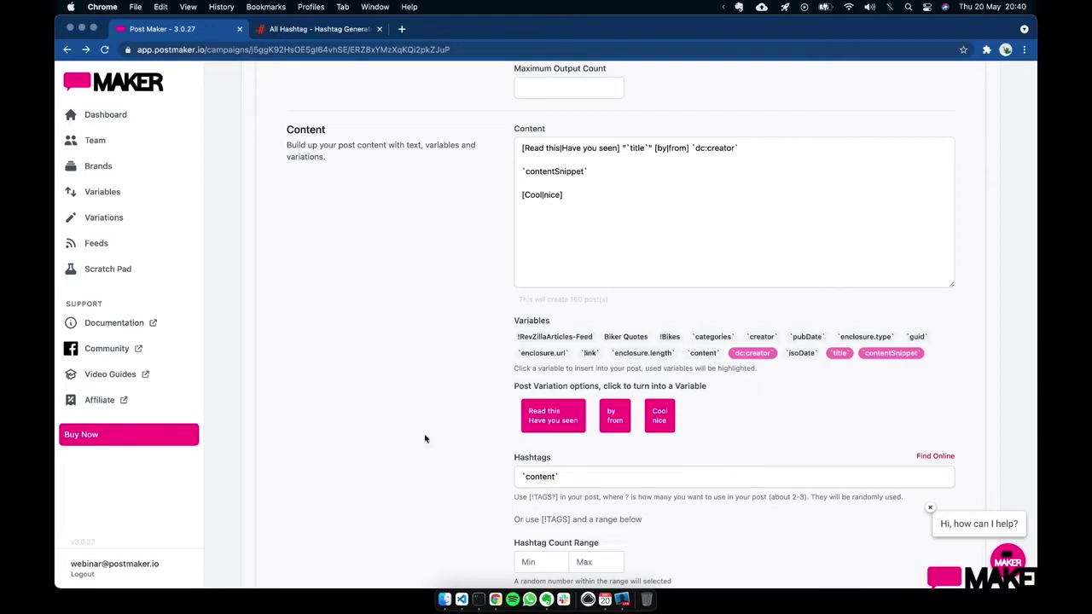
click(567, 262)
key(Return)
text([)
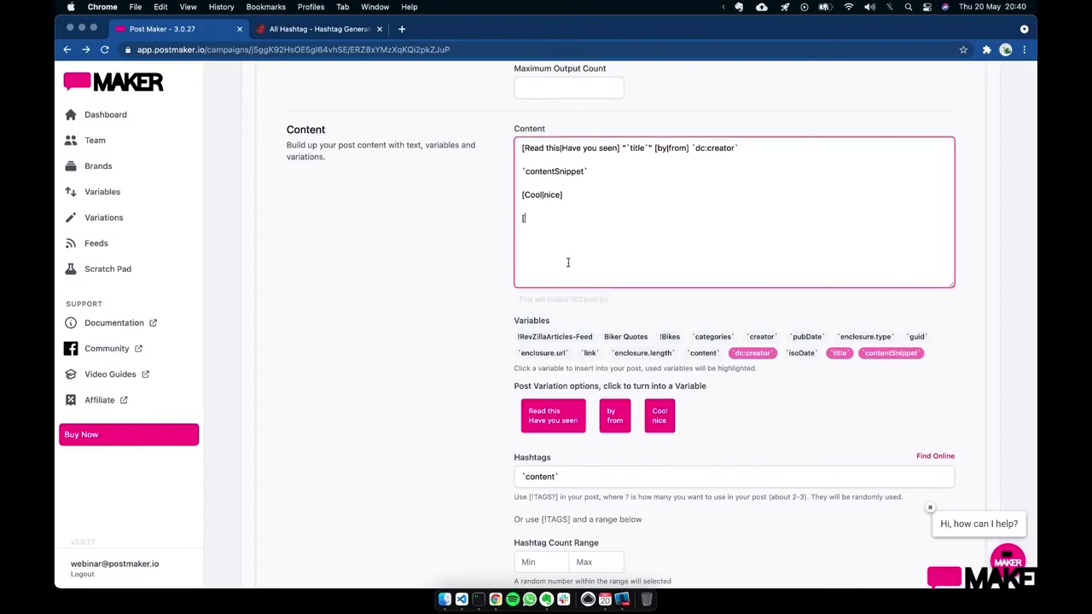
text(!TAGS])
- Set the Hashtag Count Range to minimum 1 and maximum 3
scroll(565, 341, down, 2)
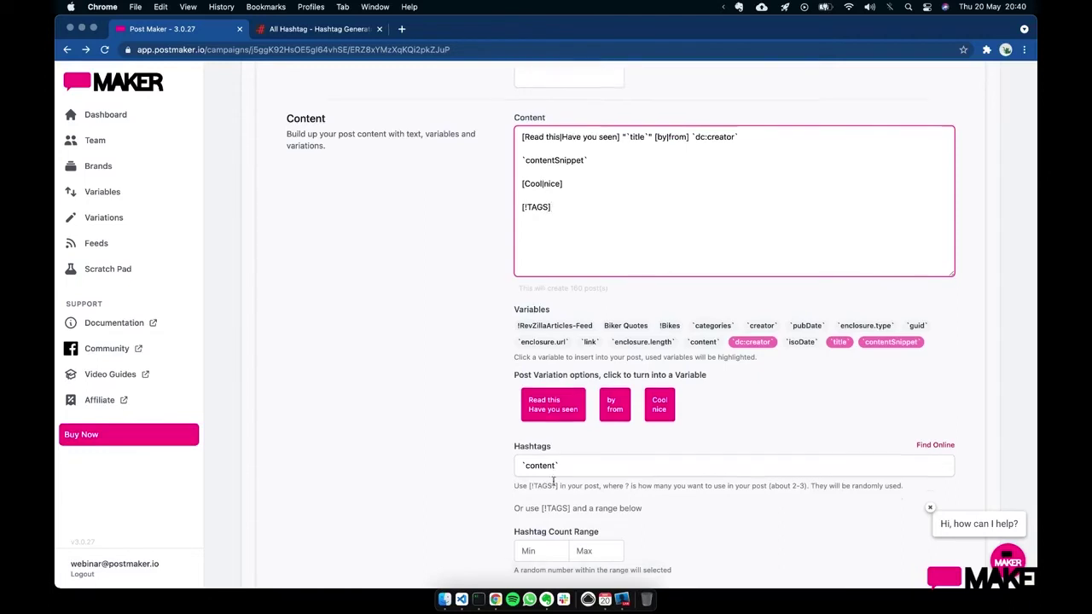
click(538, 490)
text(0)
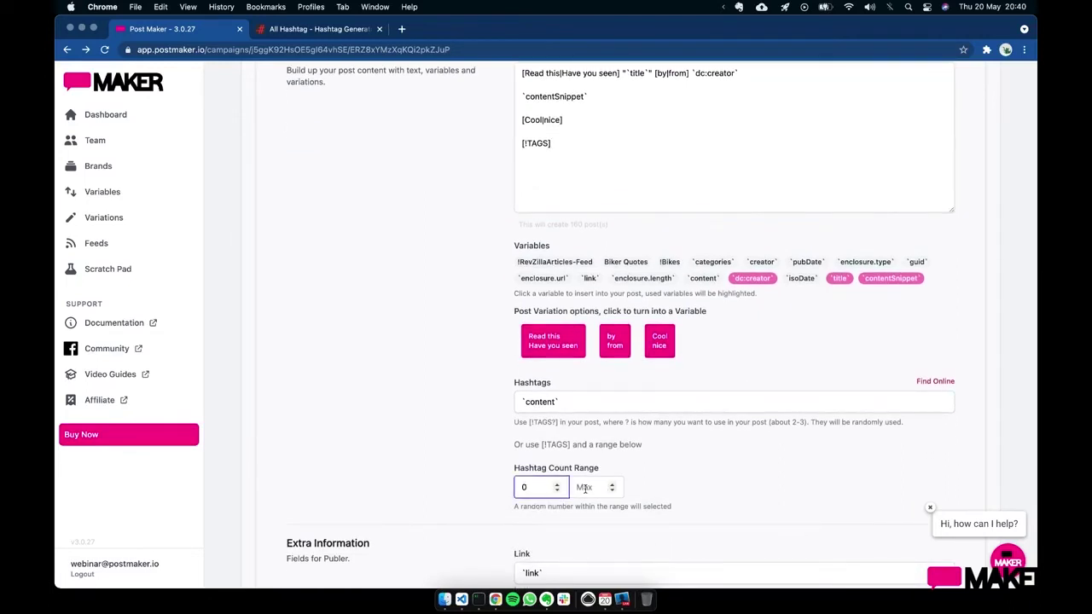
click(611, 487)
text(1)
click(620, 472)
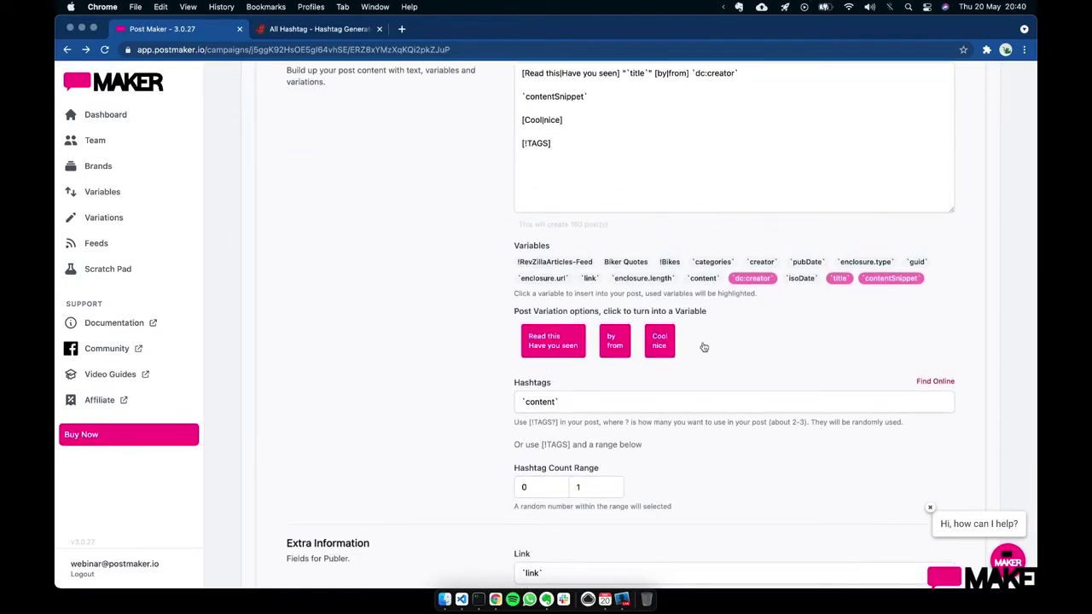
click(547, 487)
key(BackSpace)
text(1)
click(587, 487)
key(BackSpace)
text(3)
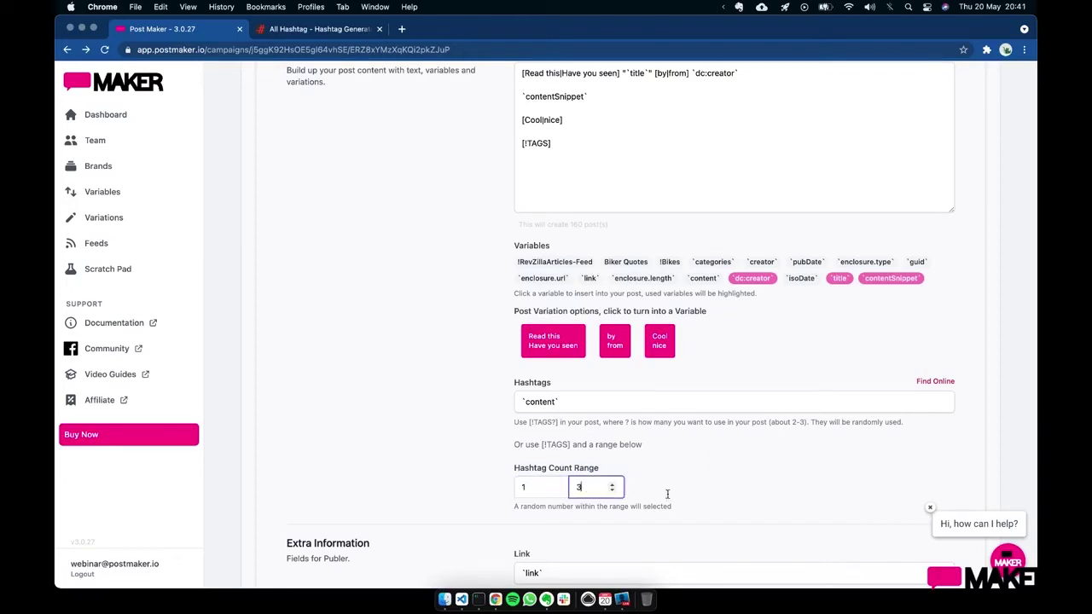
click(786, 378)
scroll(454, 381, up, 2)
- Browse the 20 generated Seymore posts on Results, checking links and hashtags, then return to Posts
scroll(454, 381, up, 10)
click(609, 196)
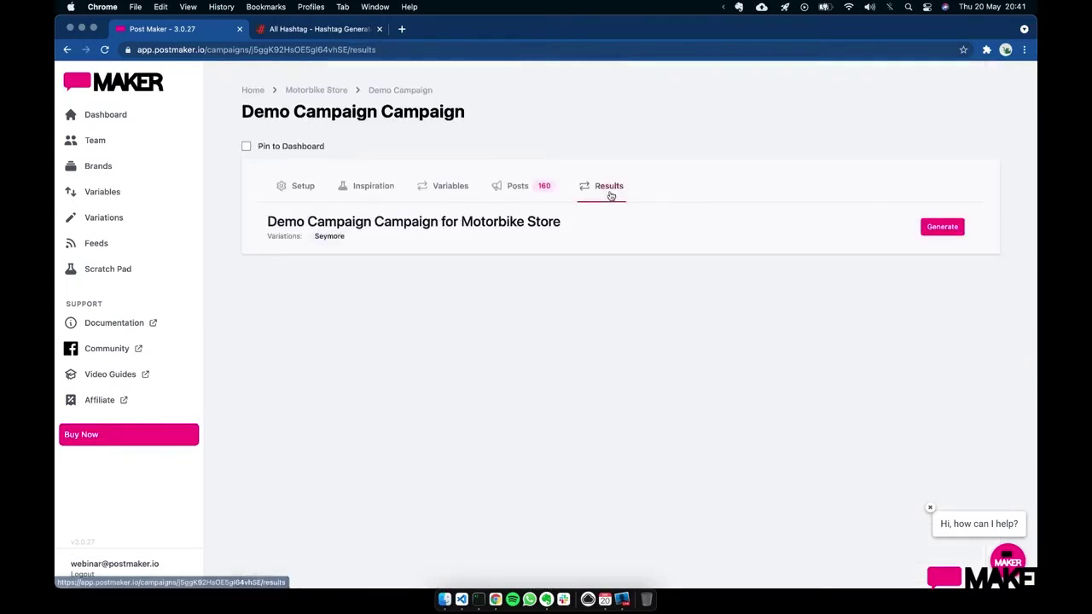
scroll(582, 370, down, 2)
scroll(582, 370, down, 1)
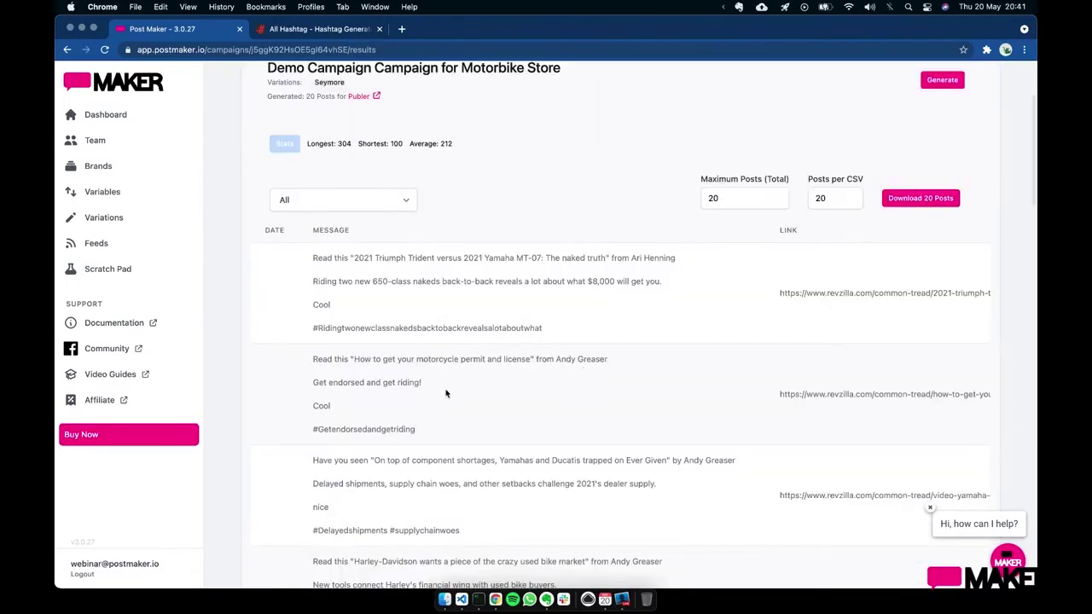
scroll(446, 390, down, 2)
scroll(529, 439, down, 2)
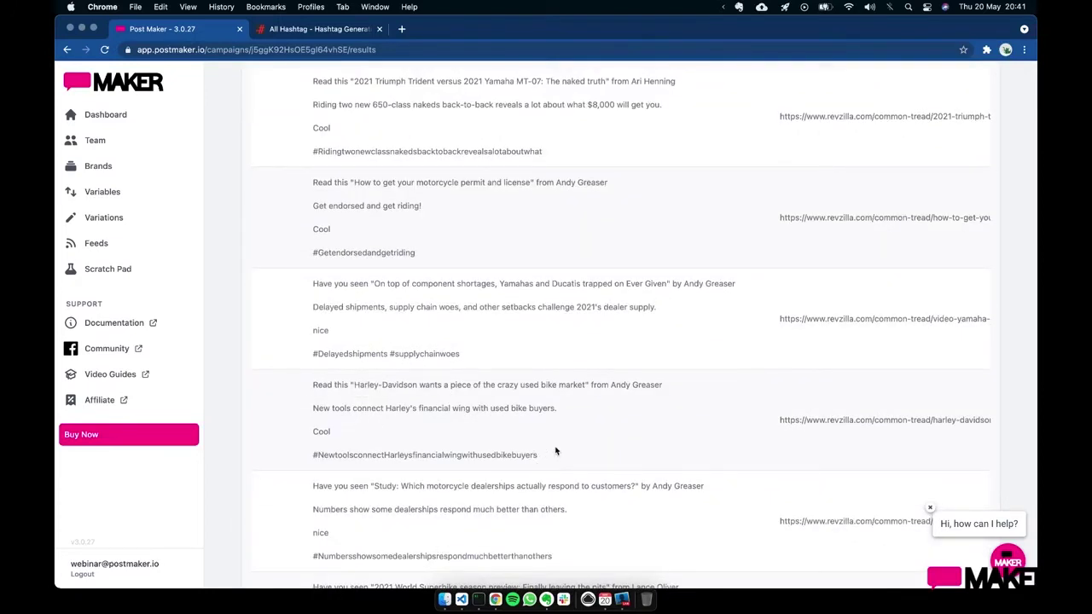
scroll(555, 448, down, 4)
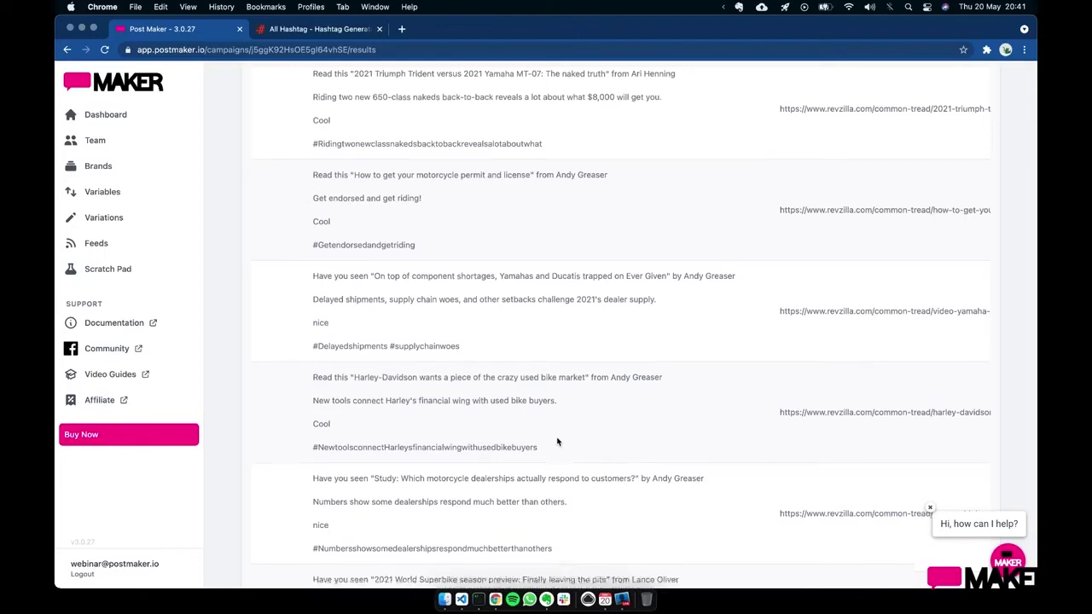
scroll(557, 441, down, 7)
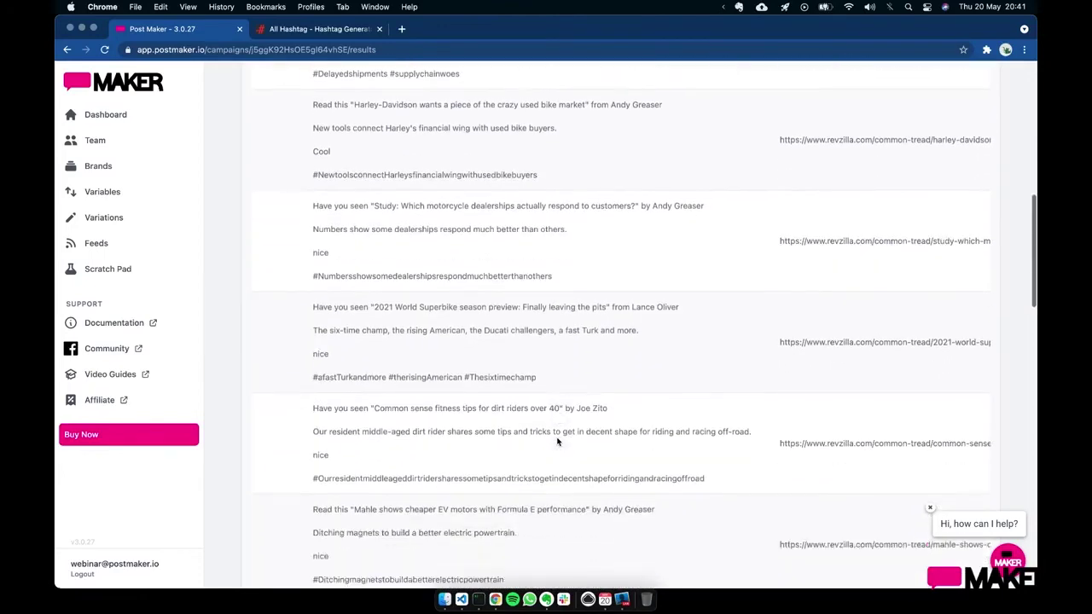
scroll(557, 441, down, 14)
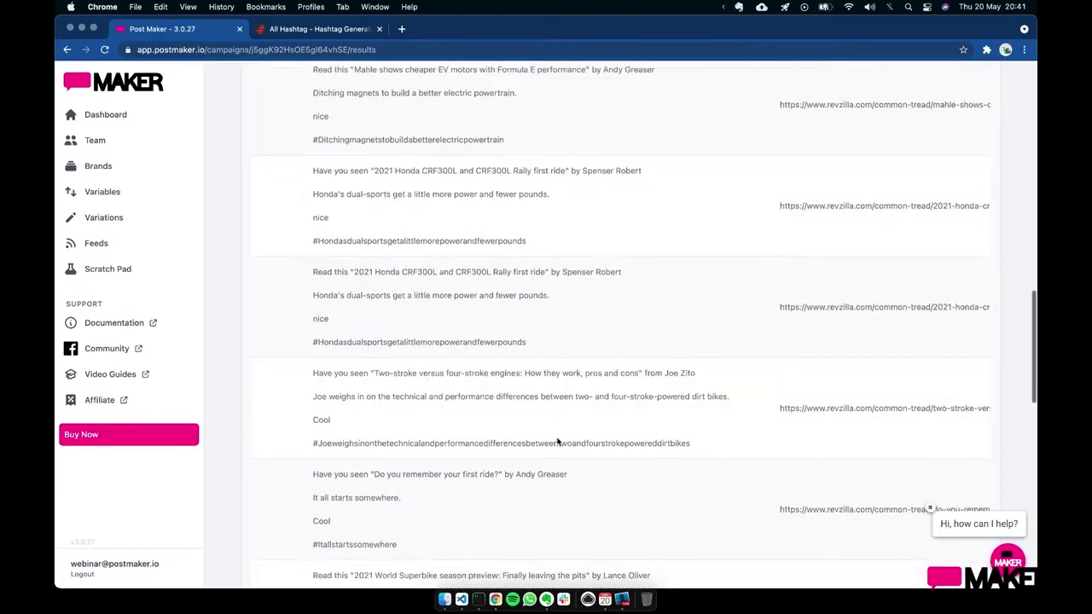
scroll(557, 441, up, 15)
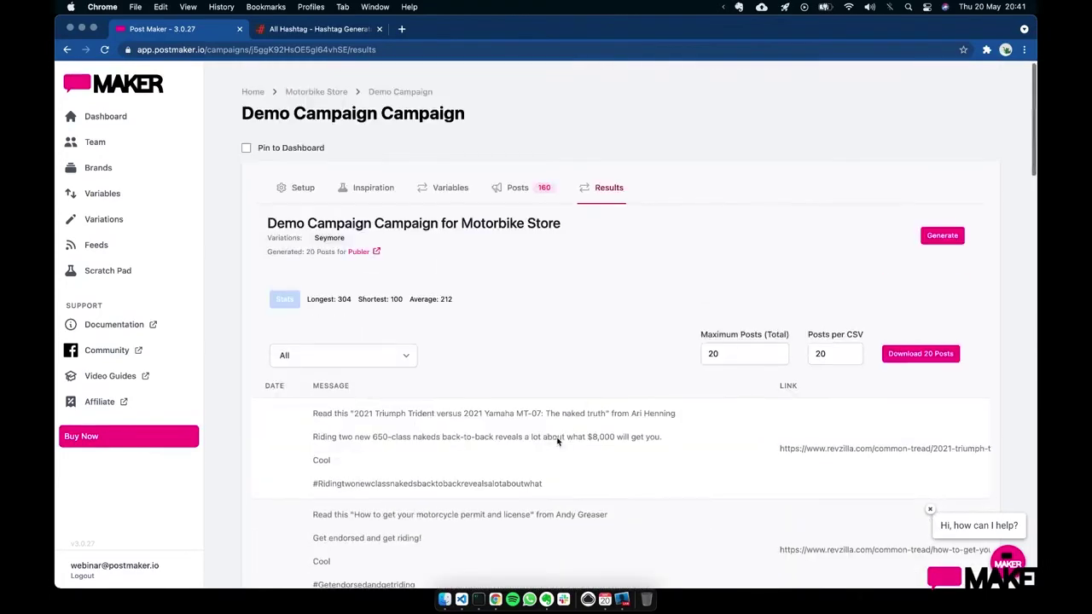
scroll(563, 431, down, 2)
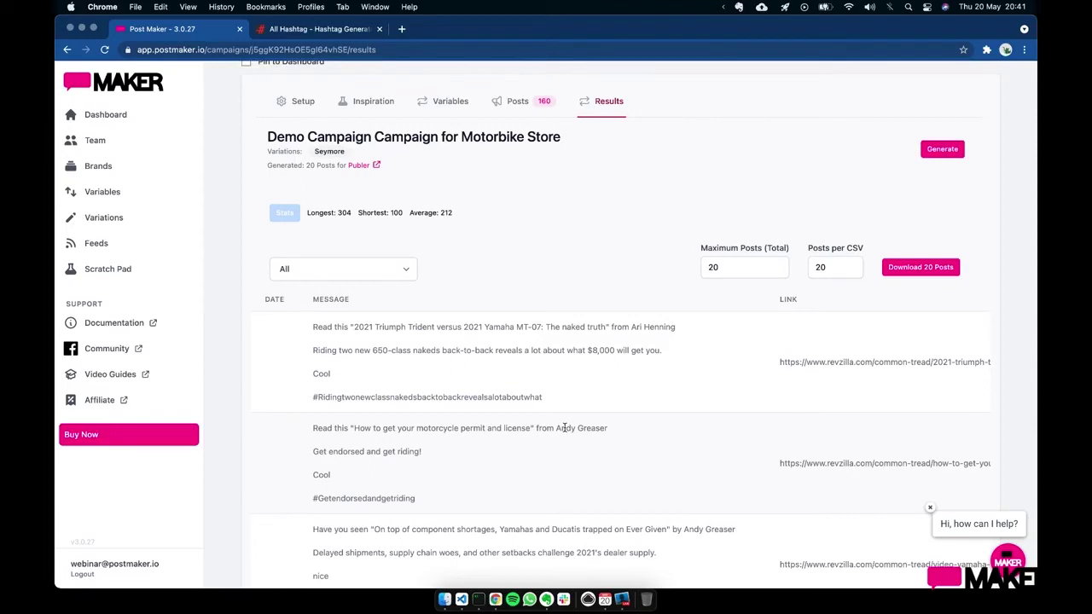
click(519, 102)
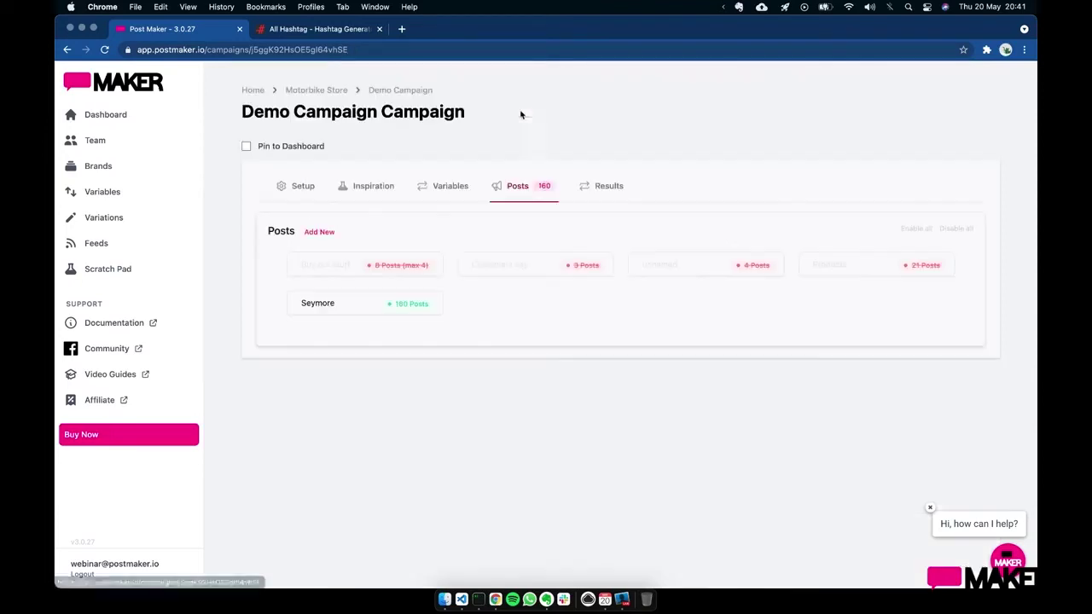
- Append Bike, Biker, Roads and Motorbike after `content` in Seymore's Hashtags field
click(361, 313)
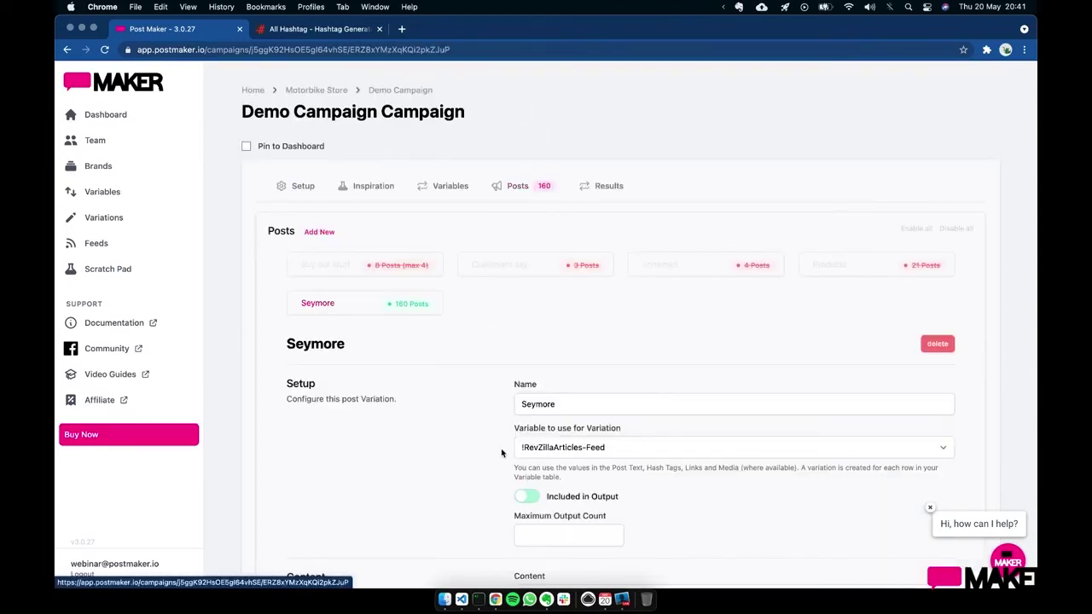
scroll(606, 482, down, 5)
click(605, 462)
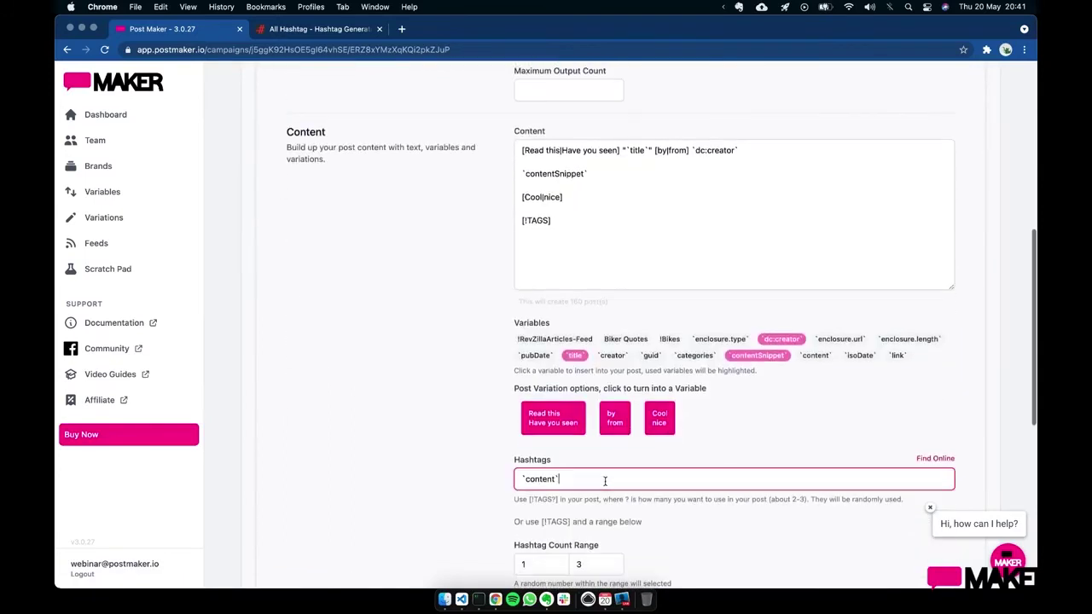
text(,)
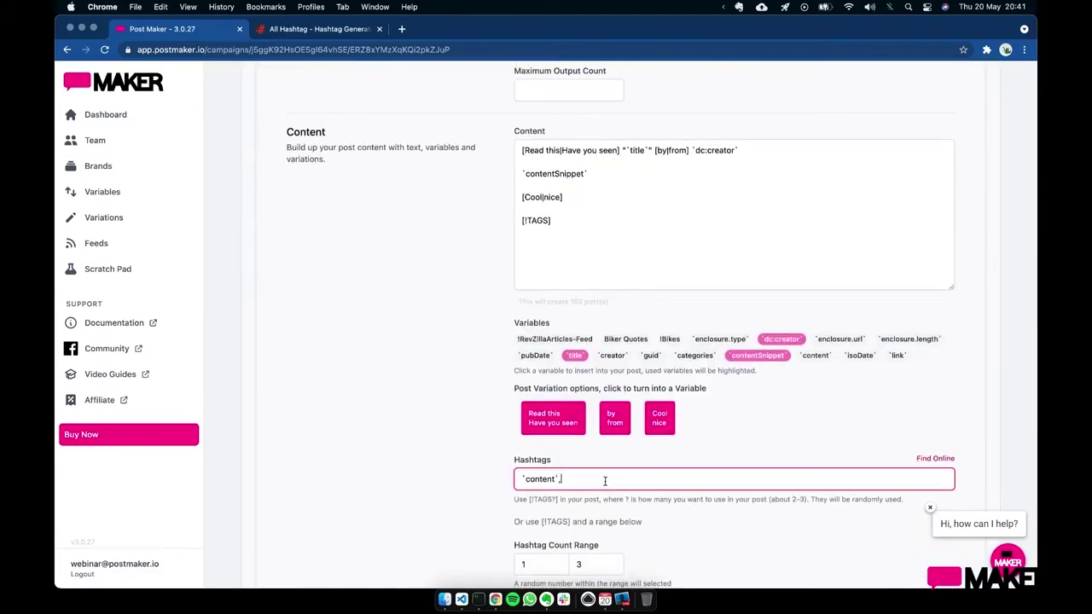
text(Bike,Biker,Roads,Motorbike)
click(380, 309)
scroll(380, 309, up, 5)
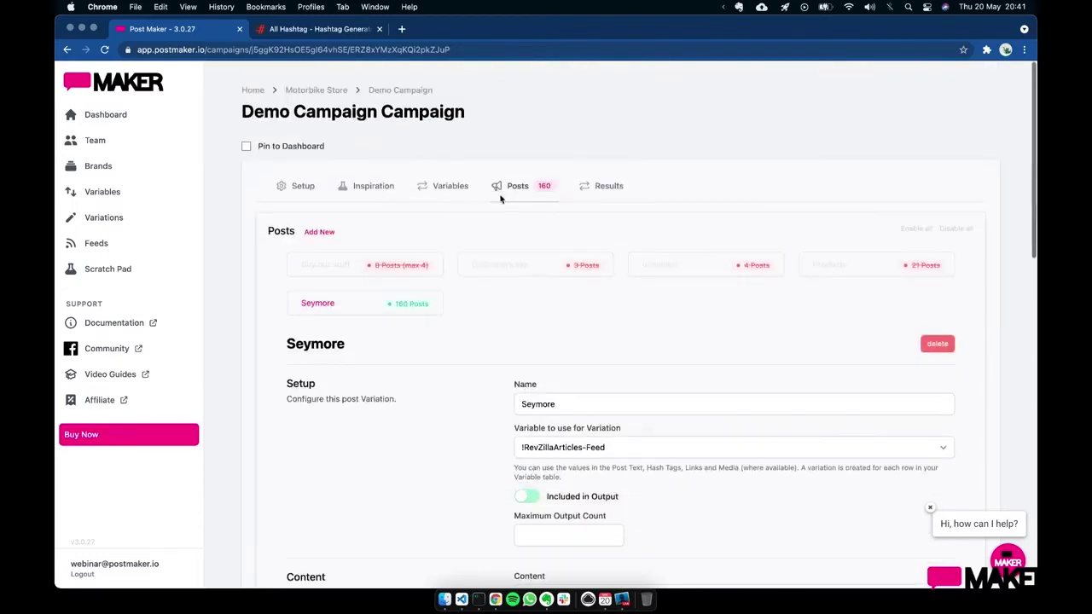
- Check the results for posts tagged #Motorbike, #Biker or #Bike, then go back to Posts
click(596, 201)
scroll(515, 394, down, 5)
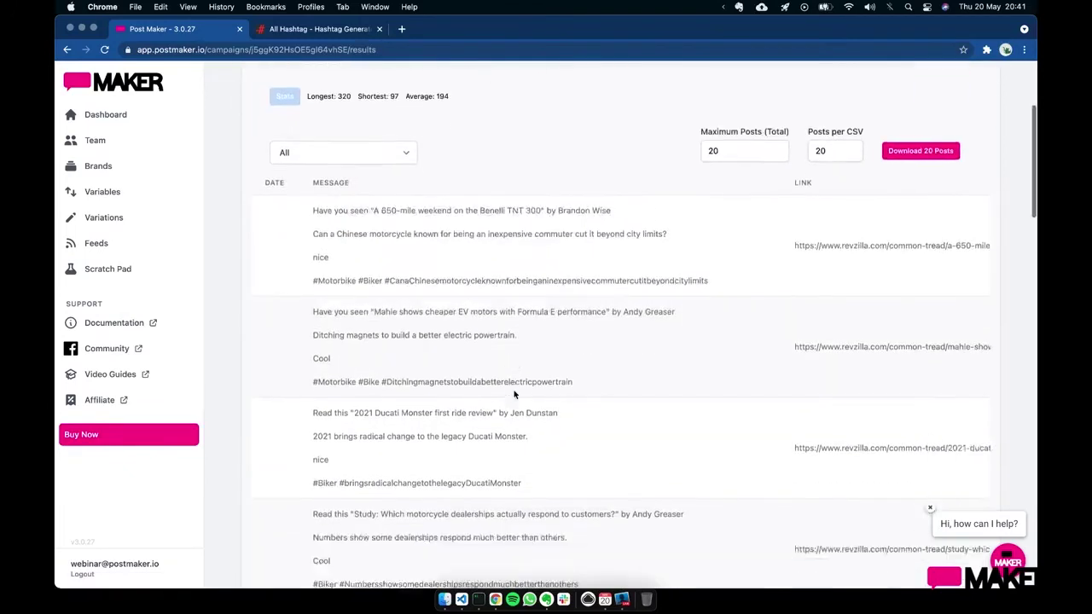
scroll(514, 394, down, 2)
drag(379, 307, 299, 311)
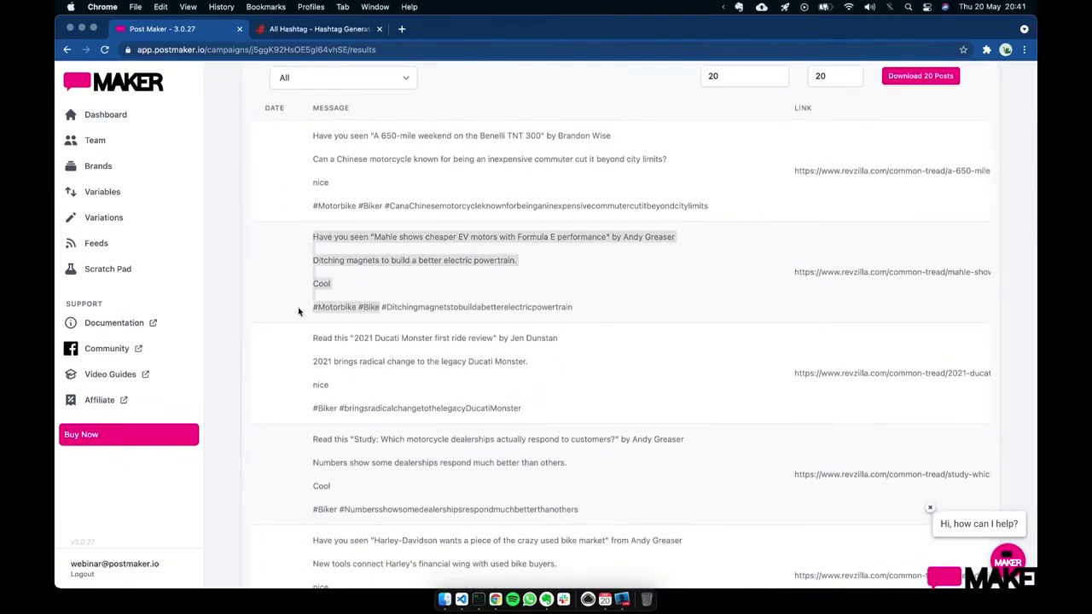
click(544, 315)
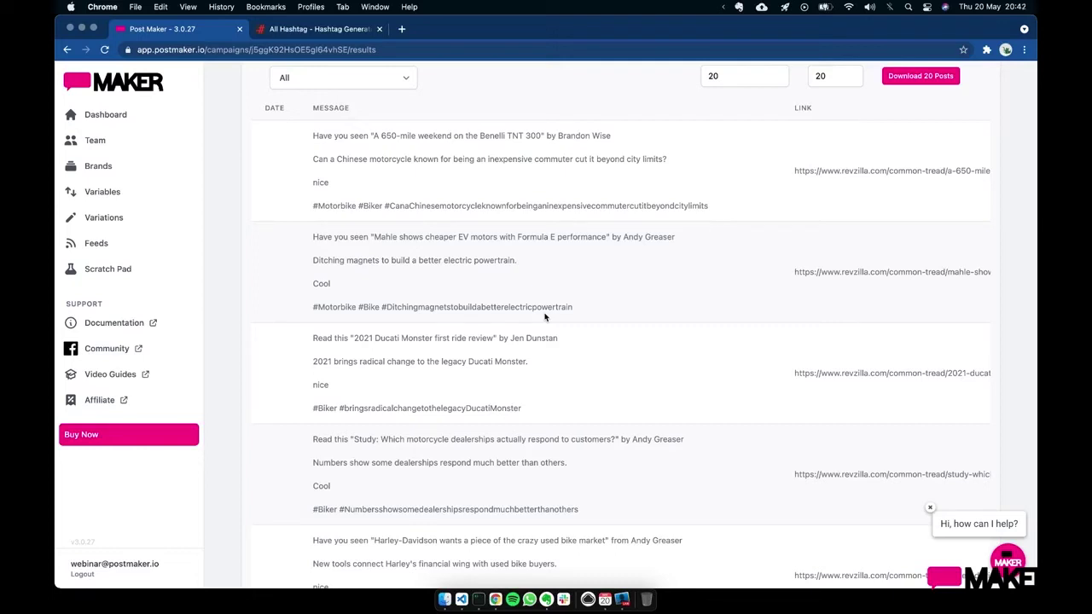
scroll(606, 314, up, 5)
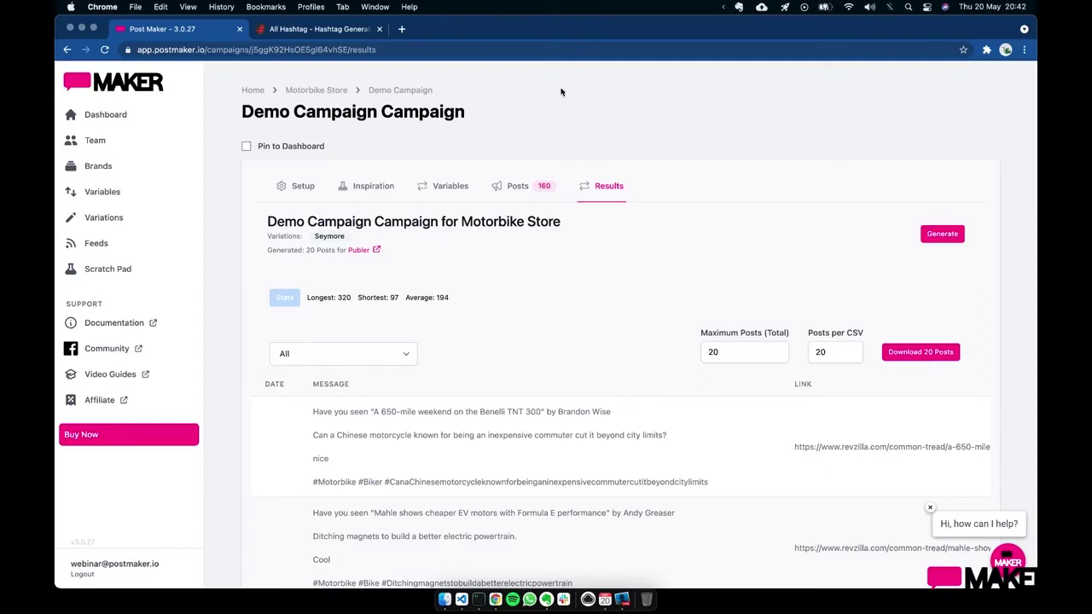
click(533, 192)
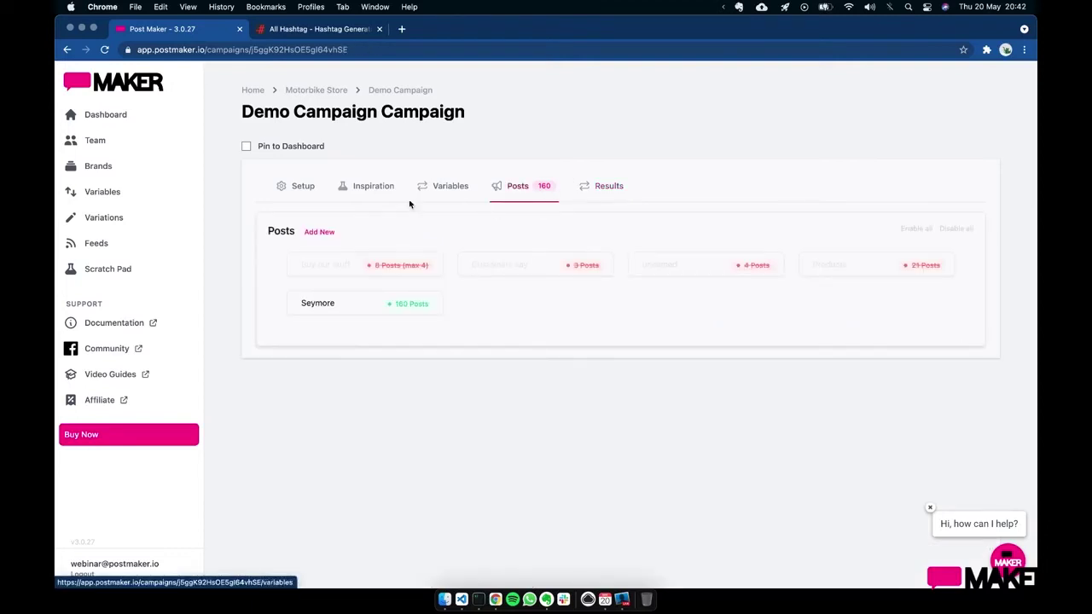
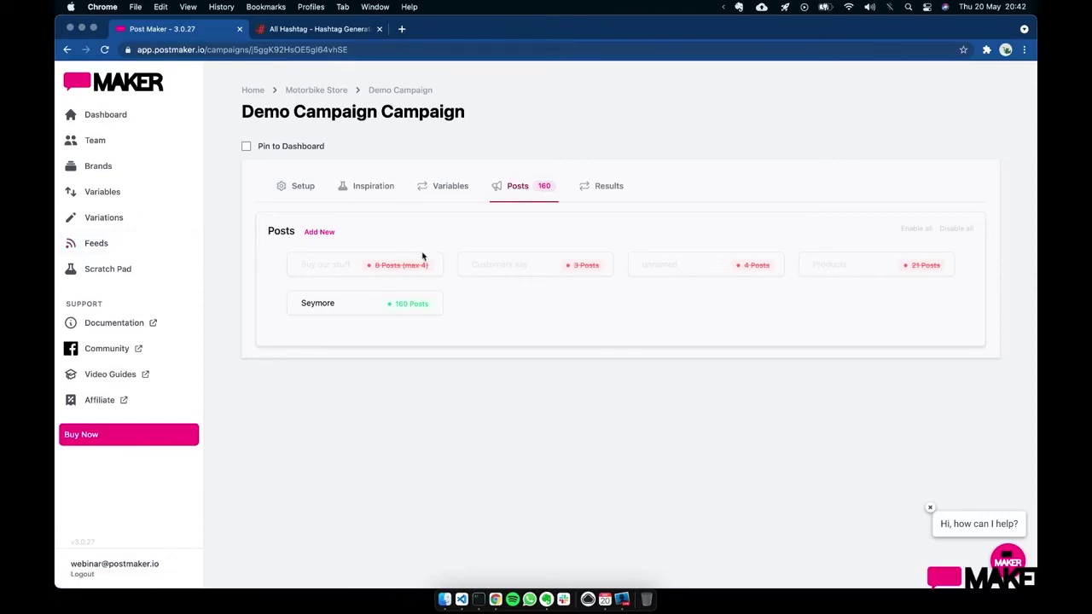
- Replace the !Bikes variable's data with the eight-make list, adding Ducati, Triumph, Harley-Davidson and BMW
click(119, 201)
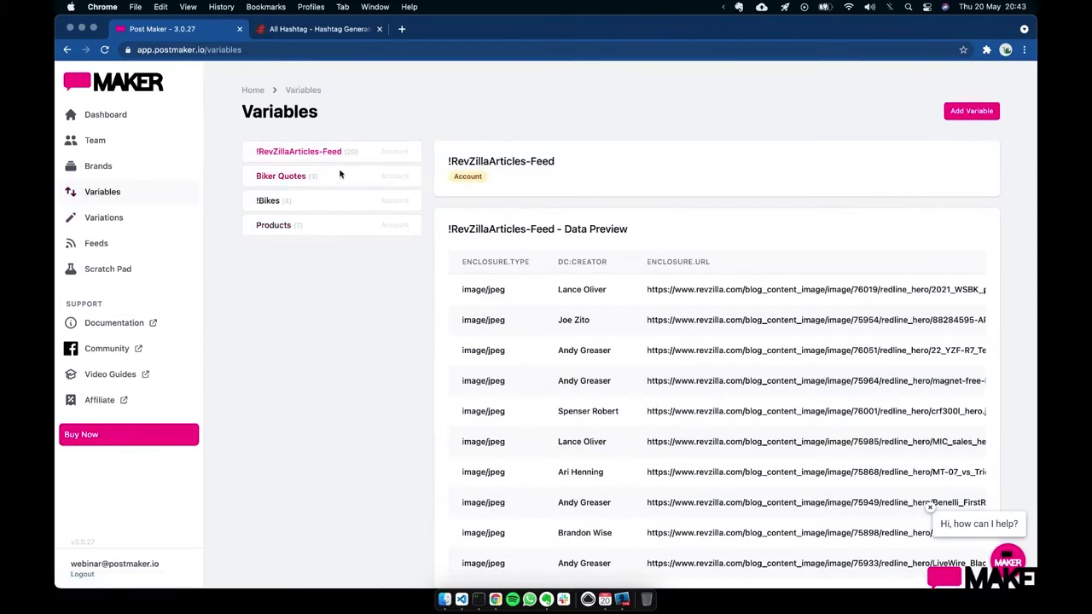
click(338, 209)
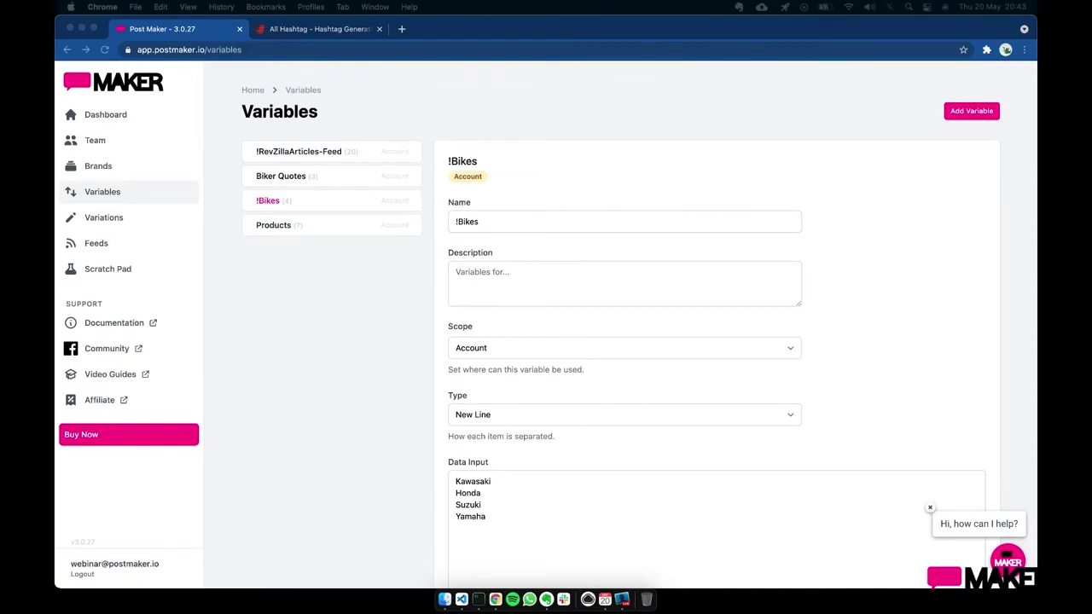
click(509, 495)
key(super+a)
text(Kawasaki Honda Yamaha Ducati Triumph Harley-Davidson Suzuki BMW)
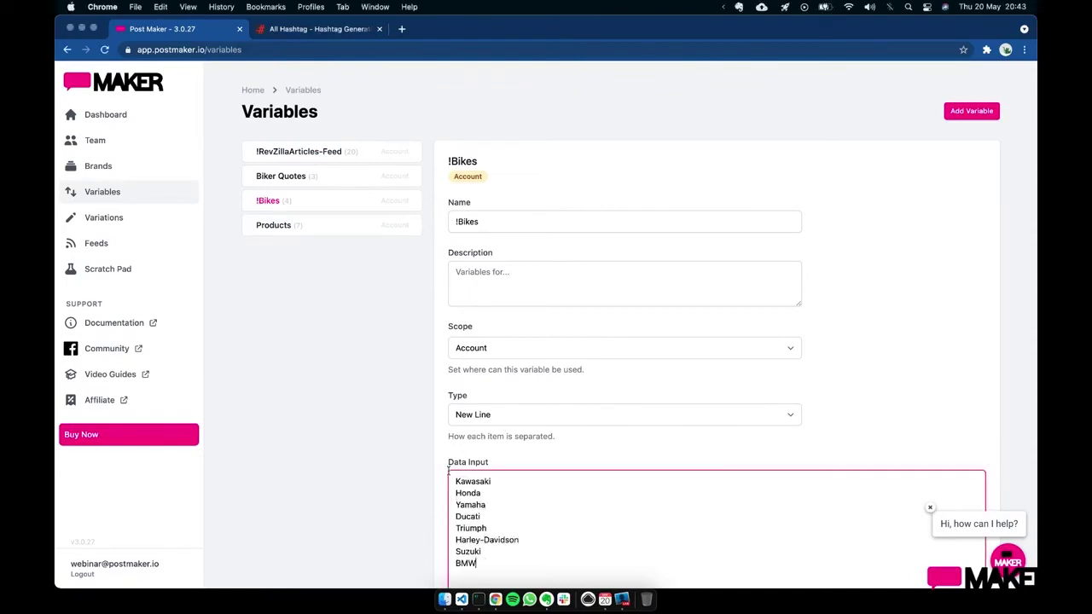
scroll(811, 470, down, 3)
click(411, 370)
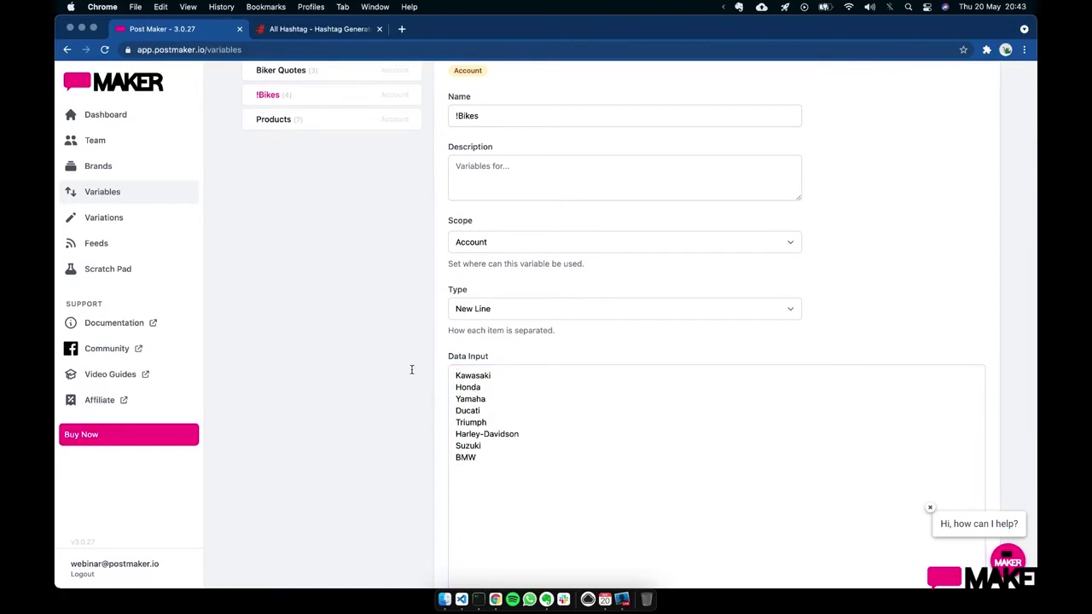
scroll(411, 369, down, 8)
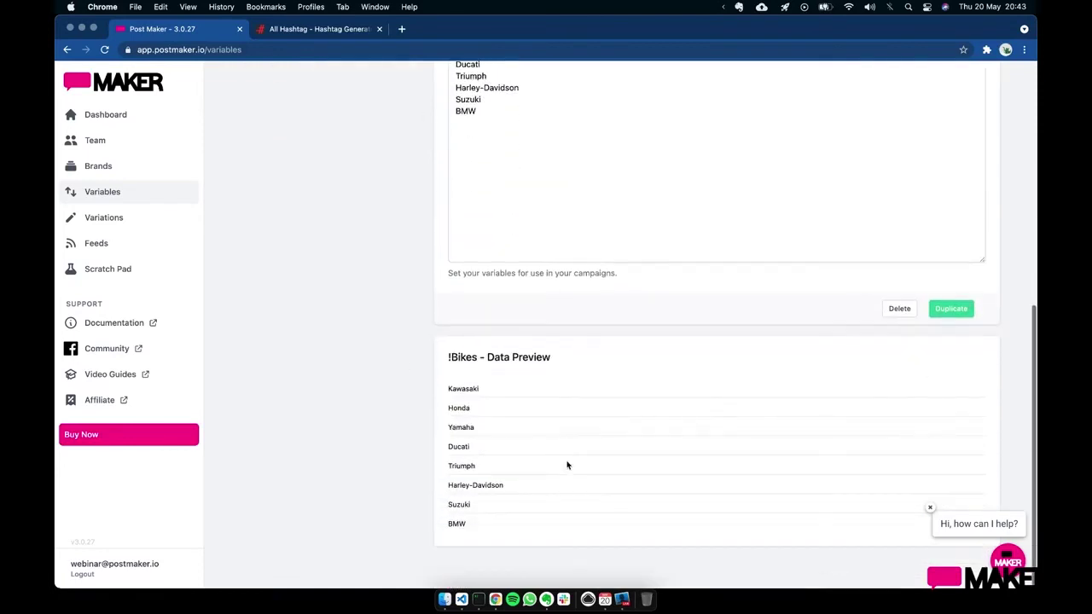
scroll(567, 465, up, 10)
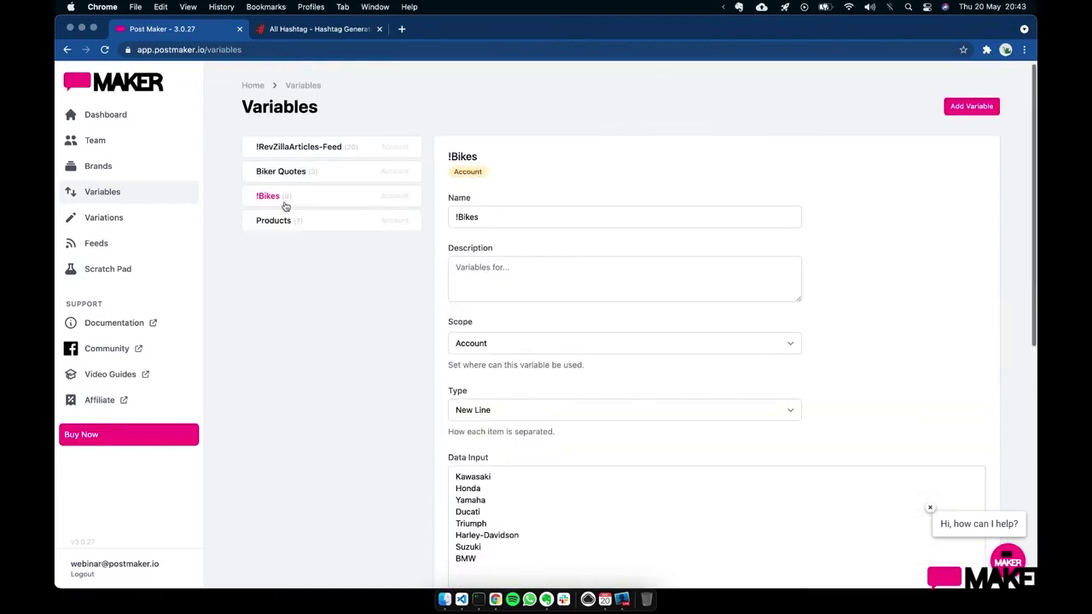
- Create a new variable from the pasted qualities list, deleting the duplicate brakes line
click(977, 107)
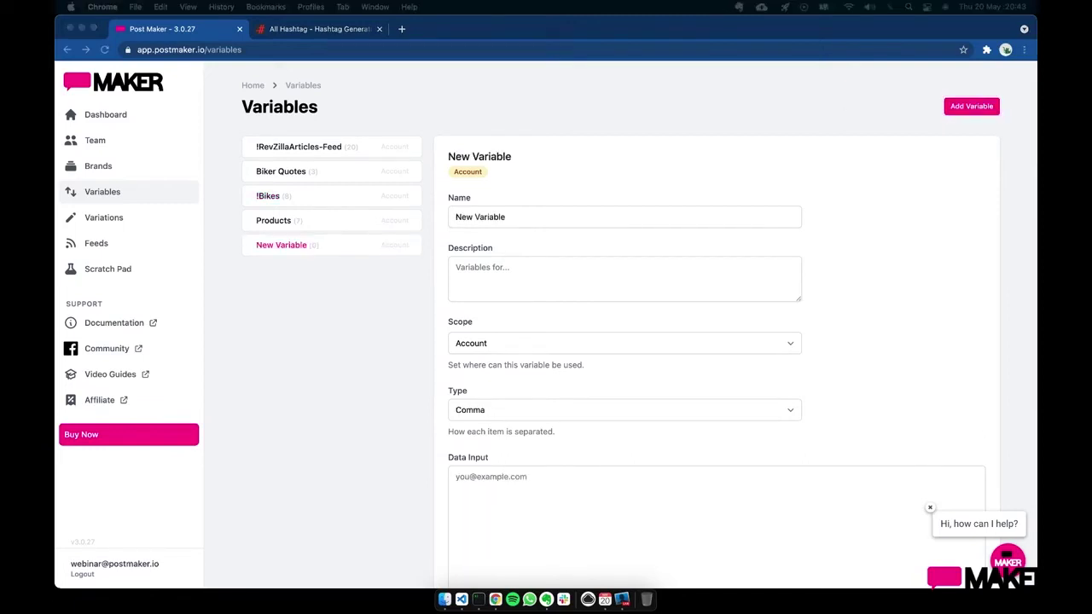
click(527, 494)
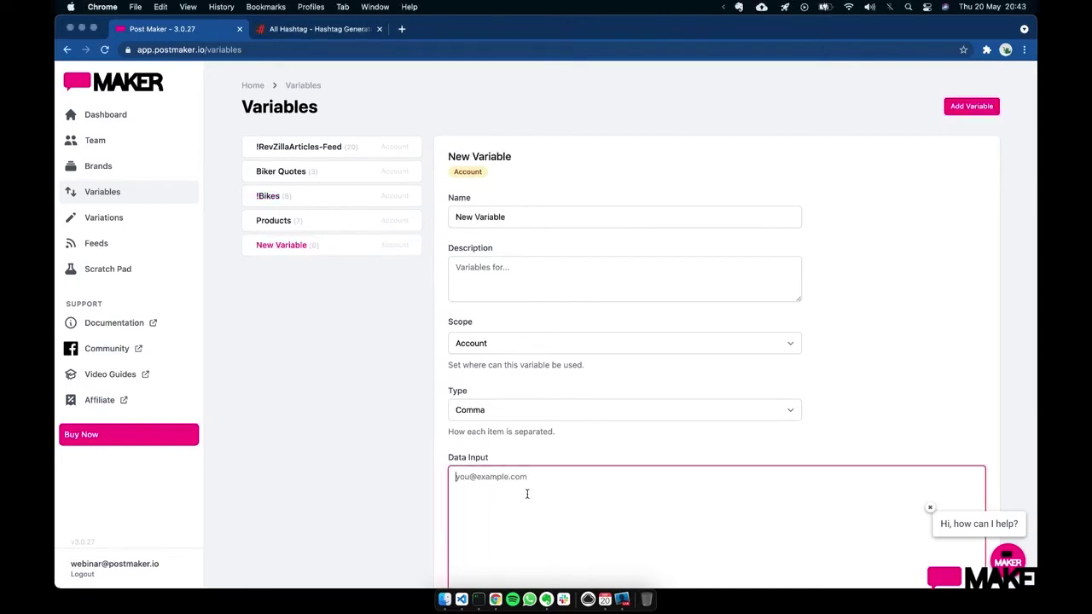
text(design comfort brakes exhaust note brakes build quality community aftercare)
scroll(527, 495, down, 1)
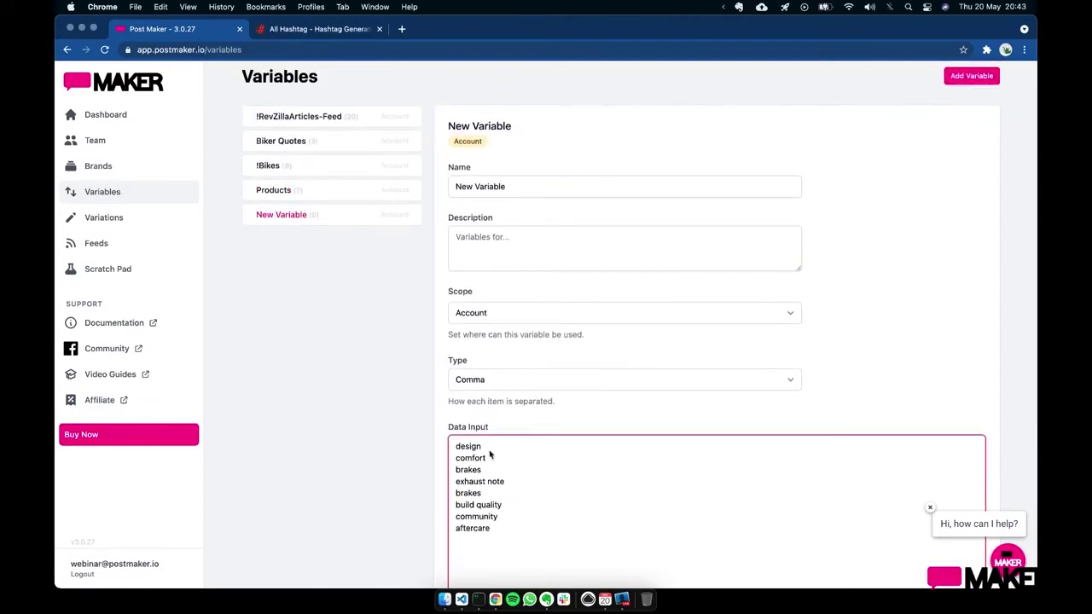
drag(490, 494, 450, 493)
key(BackSpace)
key(BackSpace)
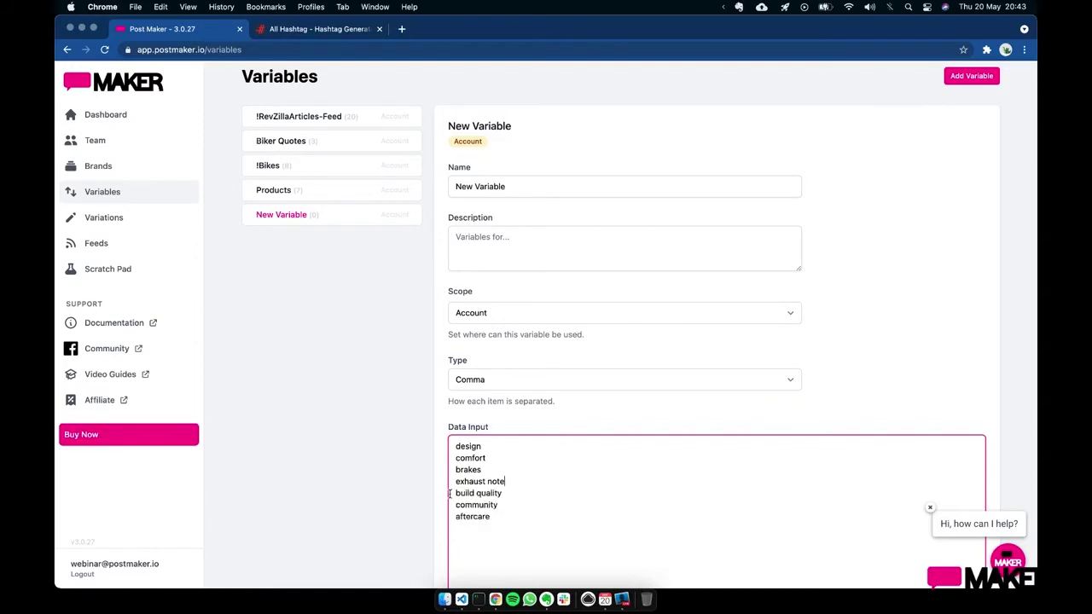
- Name the variable Qualities and set its items to be separated by New Line
triple_click(533, 185)
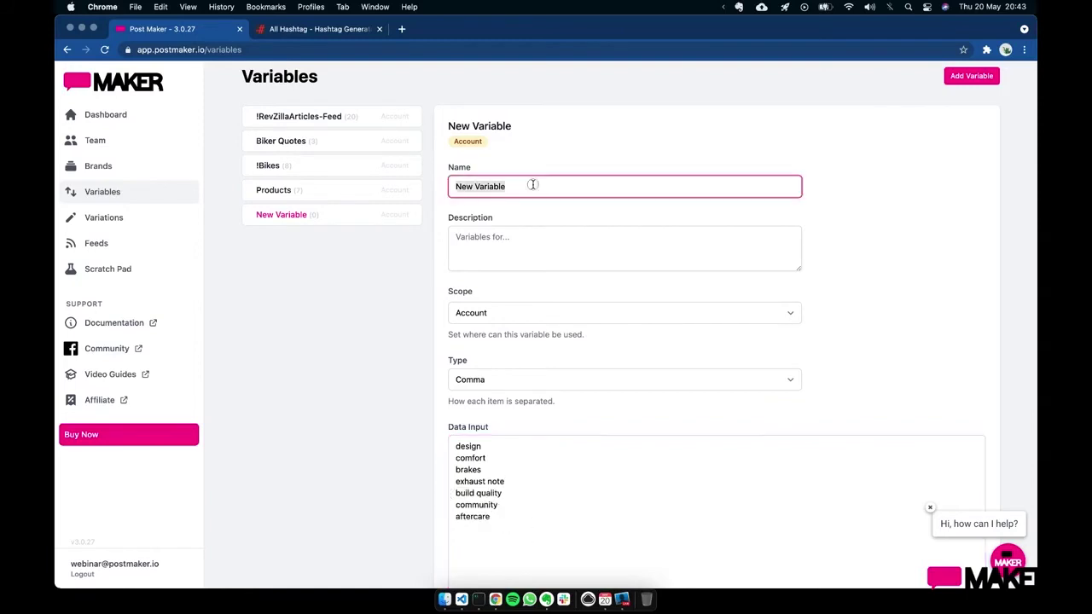
text(Qual)
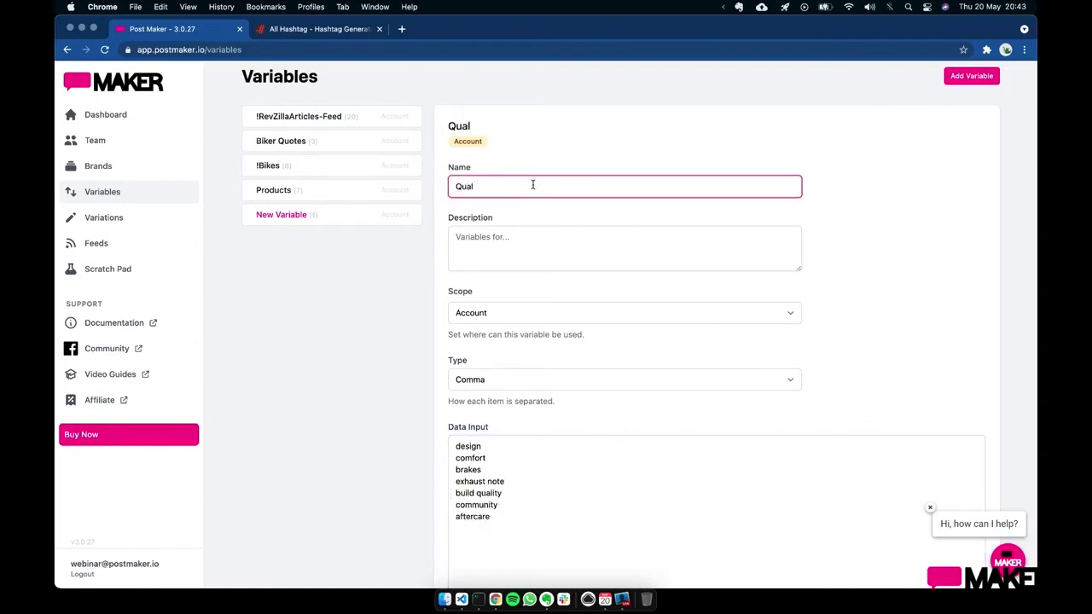
text(ities)
click(546, 379)
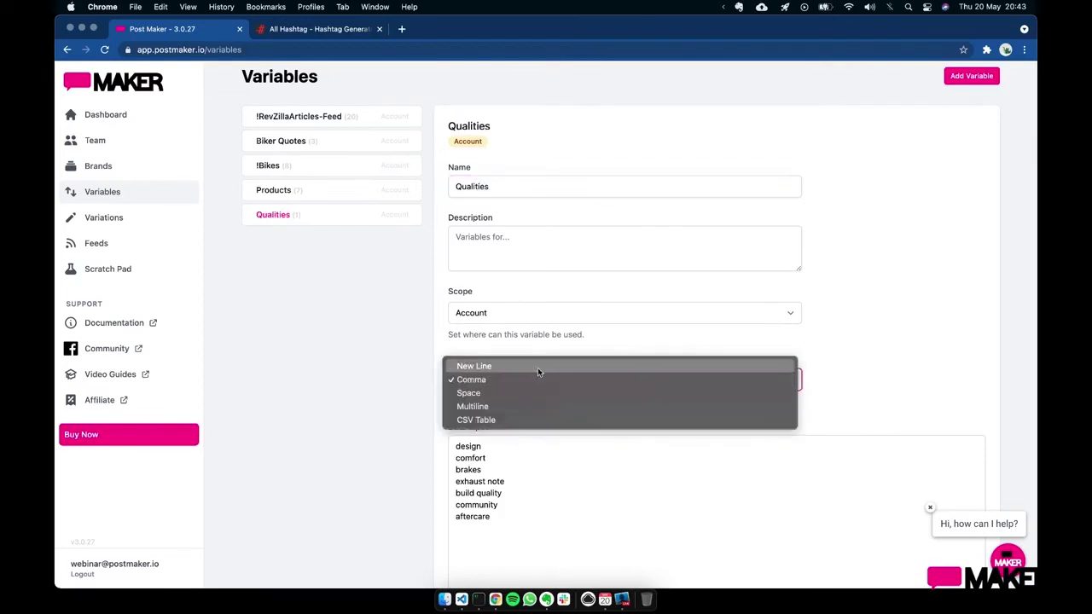
click(535, 366)
click(901, 385)
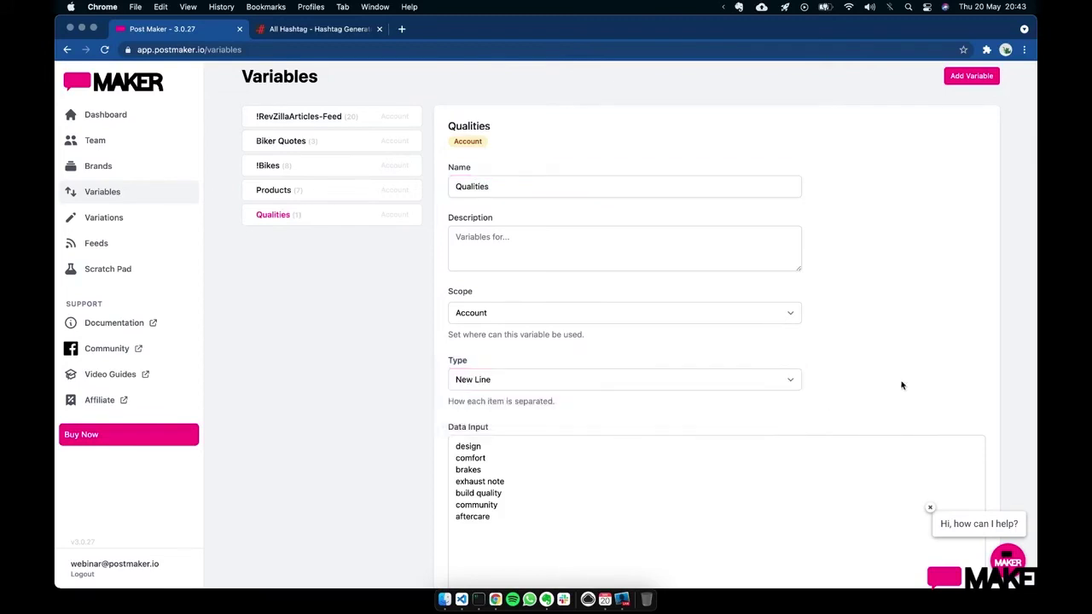
scroll(901, 386, down, 10)
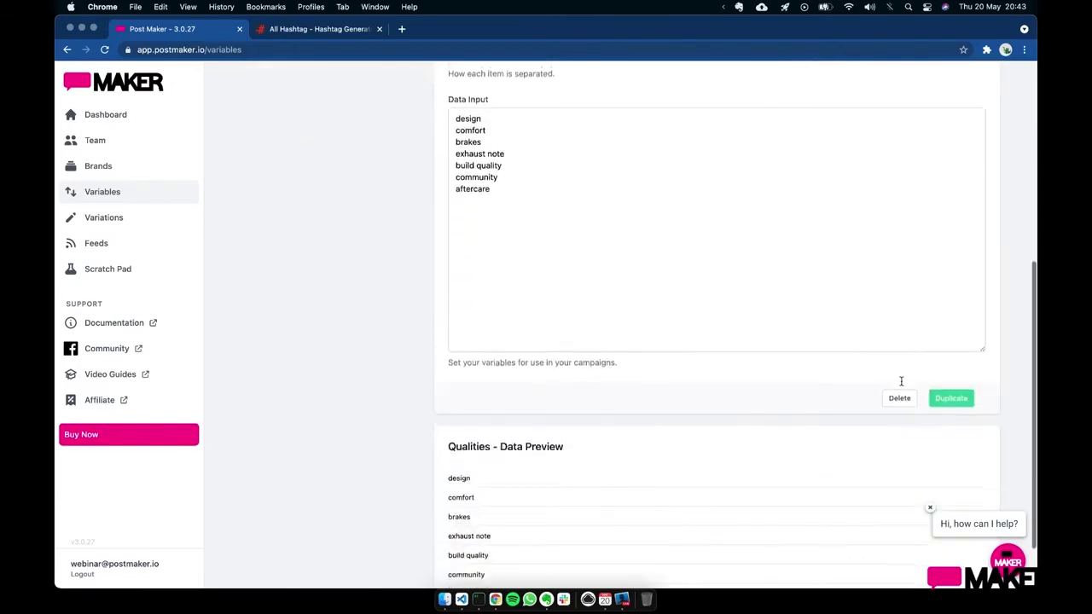
scroll(887, 377, up, 10)
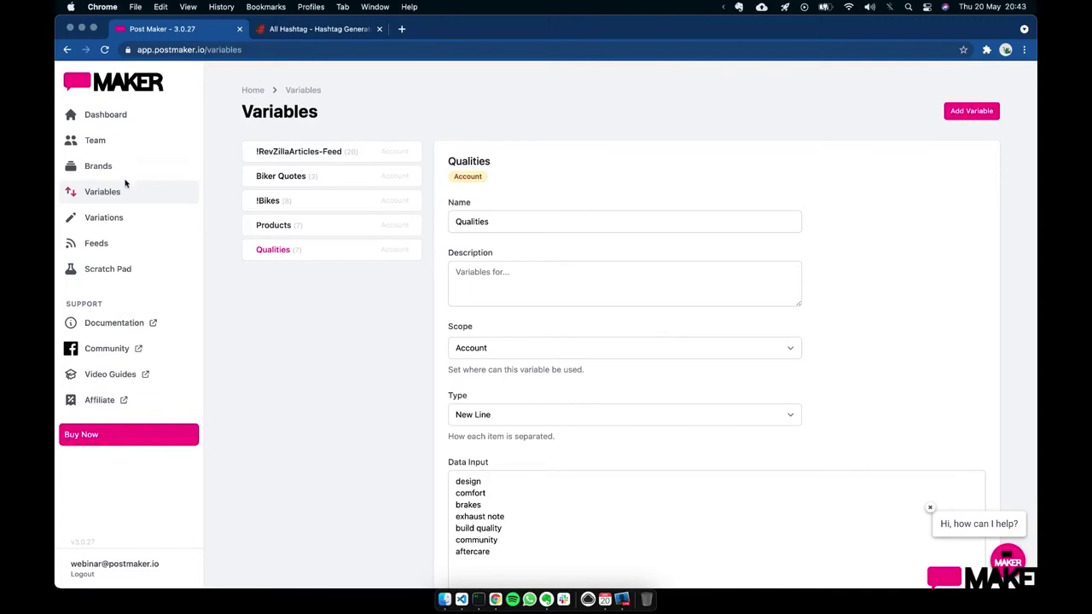
click(115, 117)
- Add a new post variation to Demo Campaign named 'Would you rather'
click(310, 221)
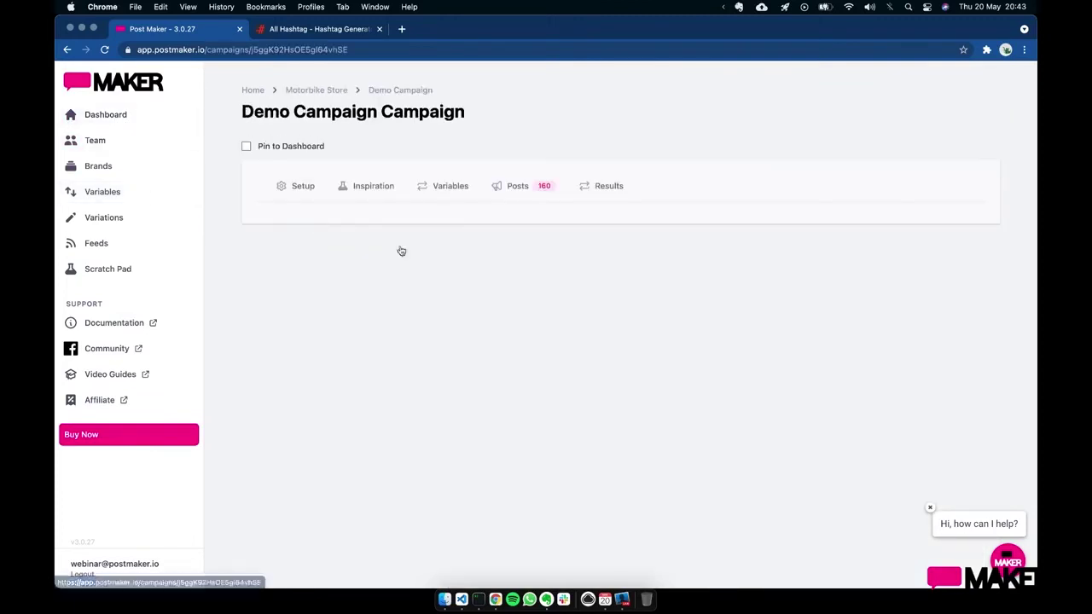
click(525, 192)
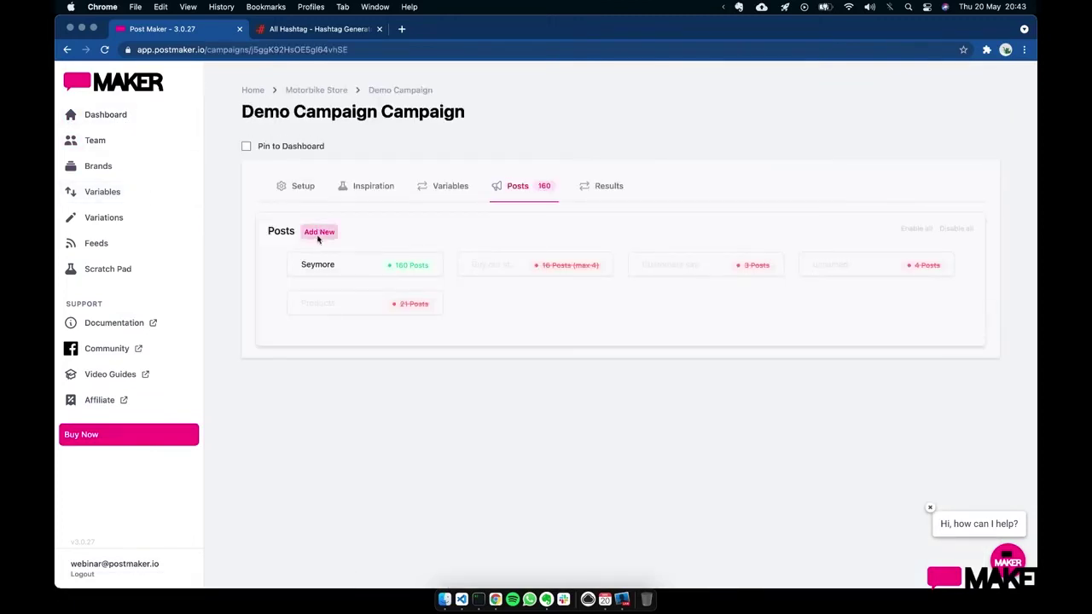
click(535, 313)
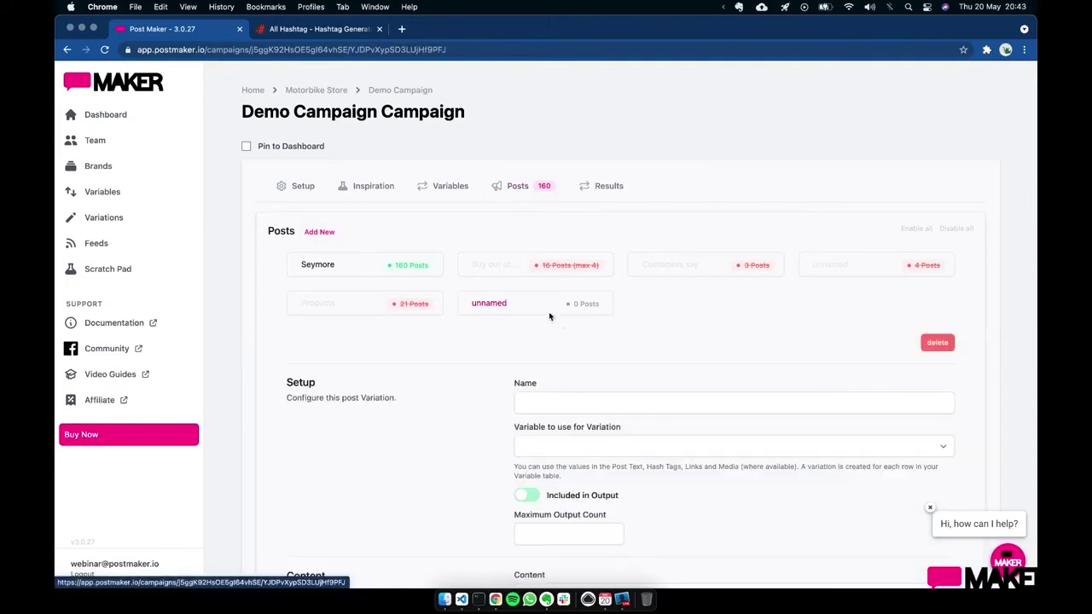
click(583, 406)
text(Woul)
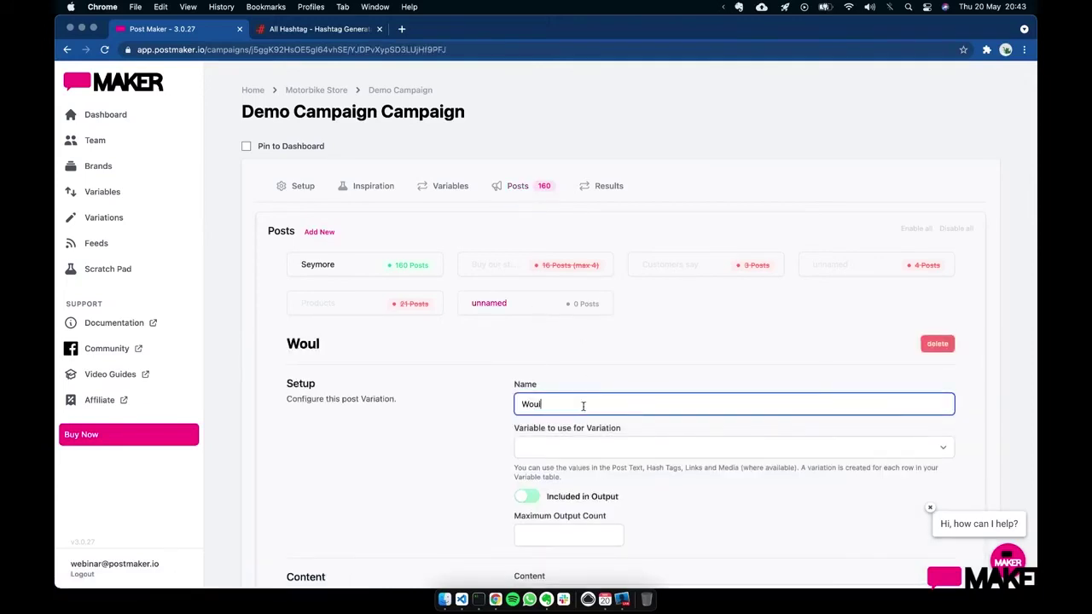
text(d you rather)
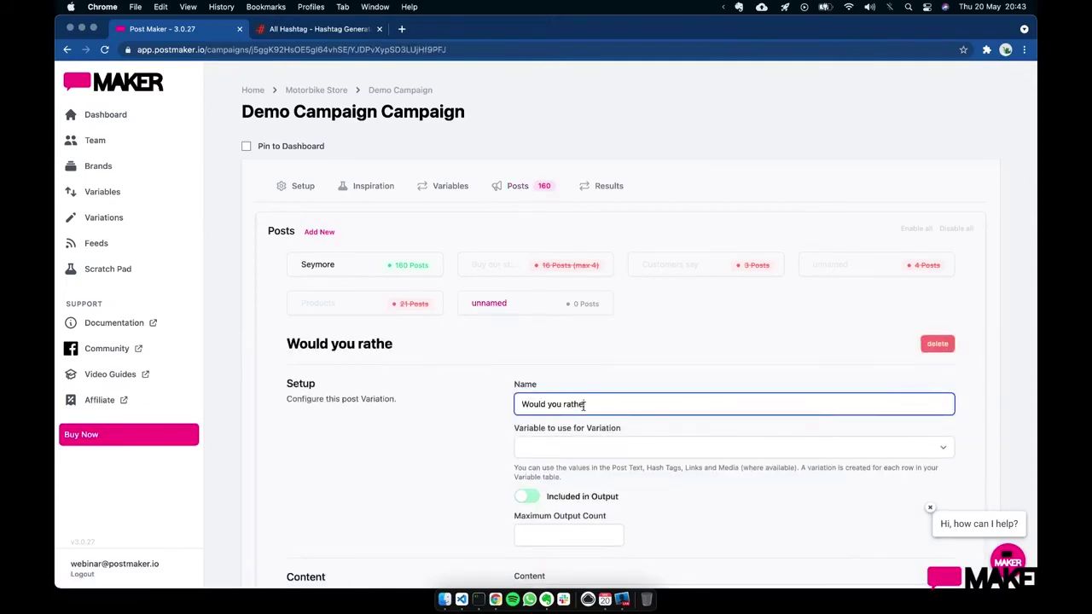
- Write its content as 'Would you rather have a !Bikes or !Bikes for Qualities?'
scroll(583, 406, down, 3)
scroll(597, 376, down, 3)
click(604, 323)
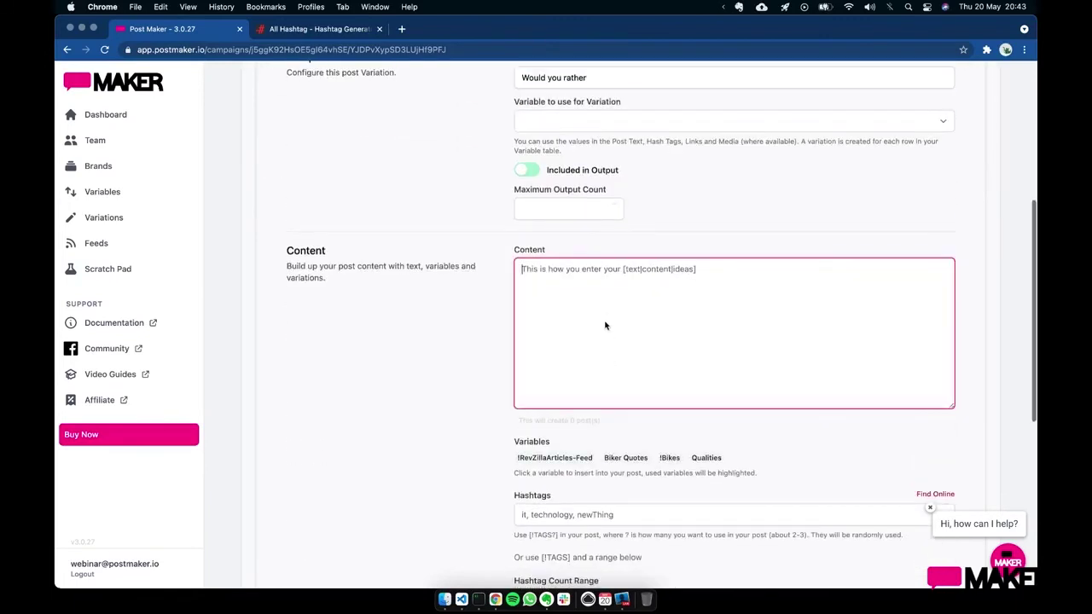
text(Would you rat)
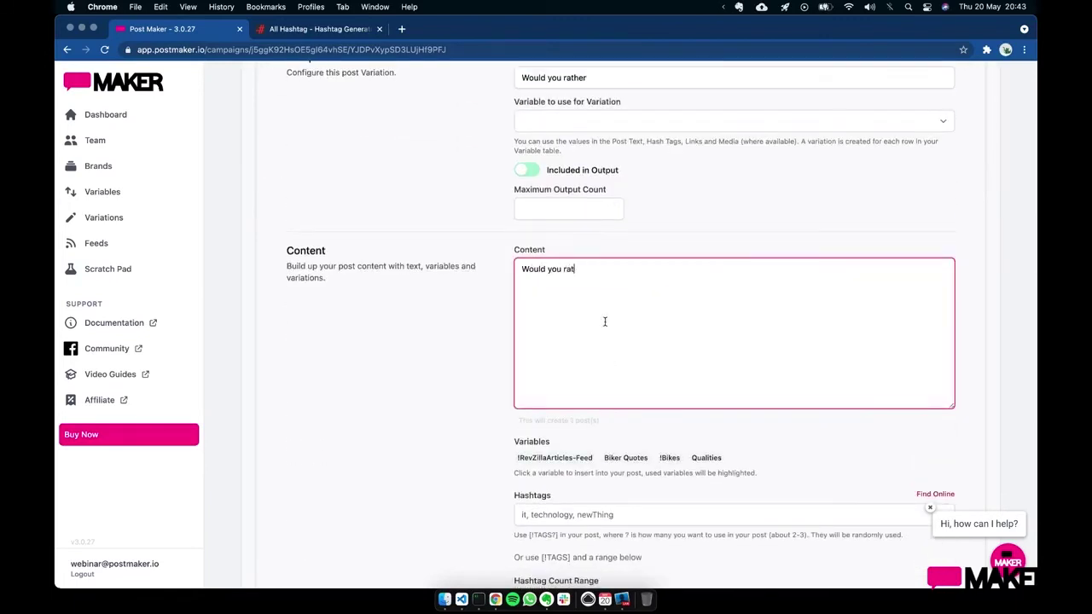
text(her have a)
click(669, 457)
text(or)
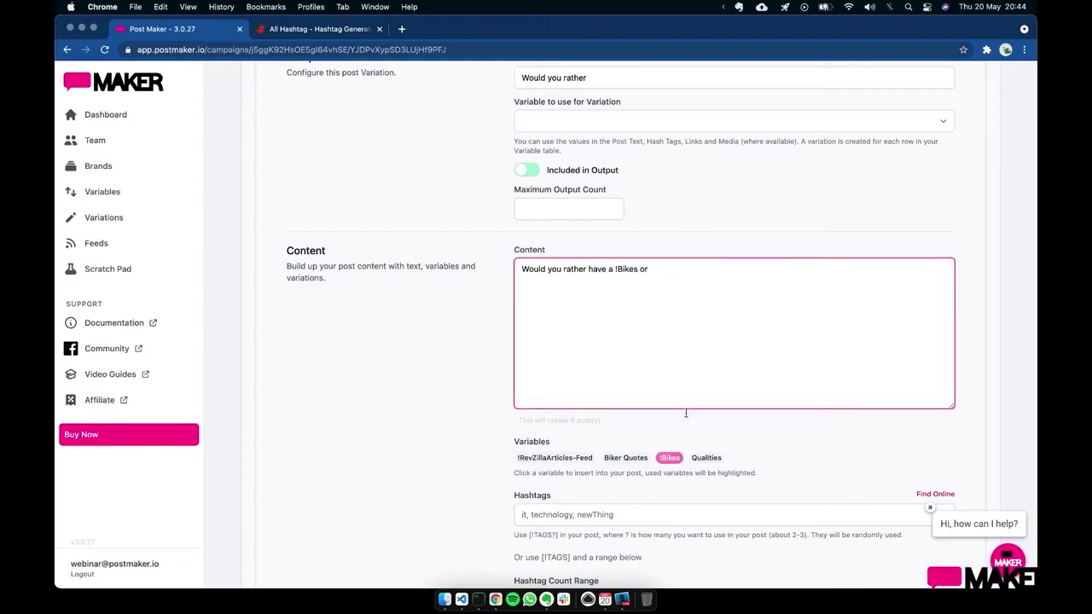
click(670, 458)
text(for)
click(706, 458)
click(804, 287)
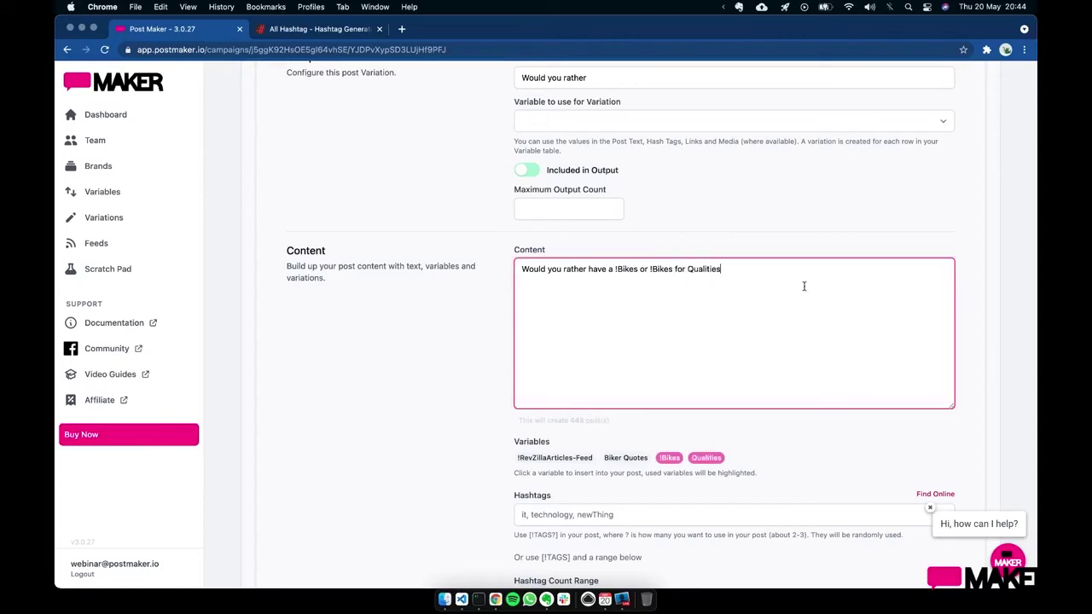
text(?)
click(575, 421)
- Check the generated posts on the campaign's Results page
click(677, 386)
scroll(750, 221, up, 10)
click(613, 185)
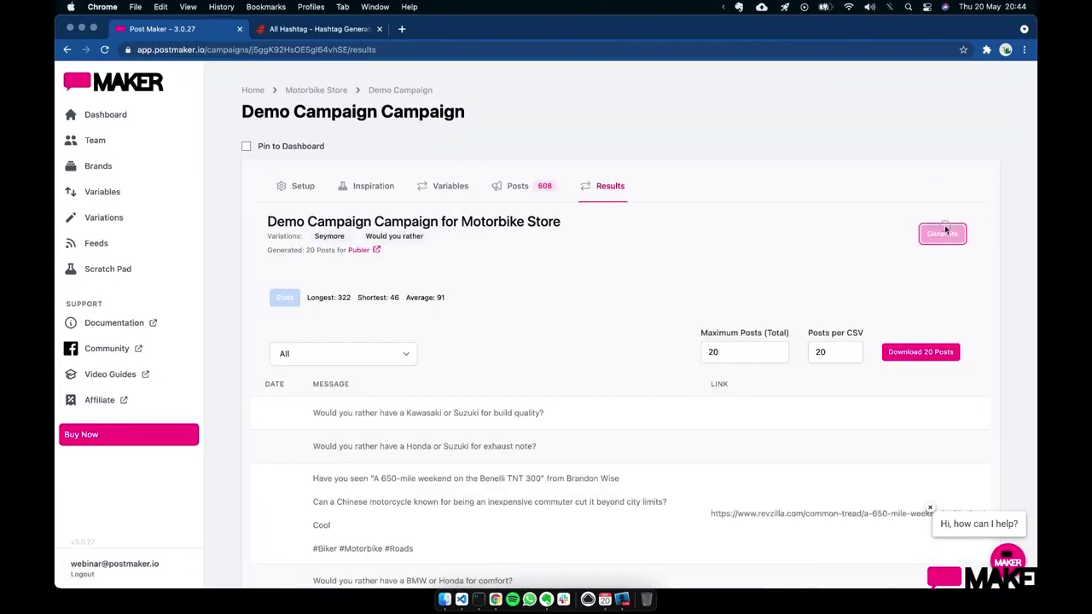
scroll(823, 195, down, 2)
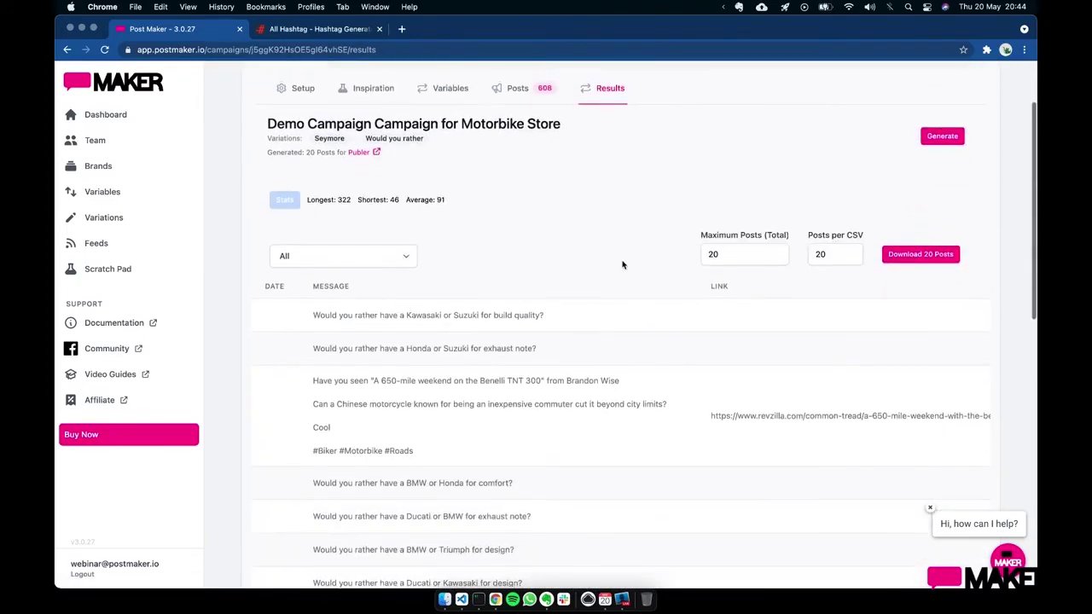
scroll(621, 265, up, 2)
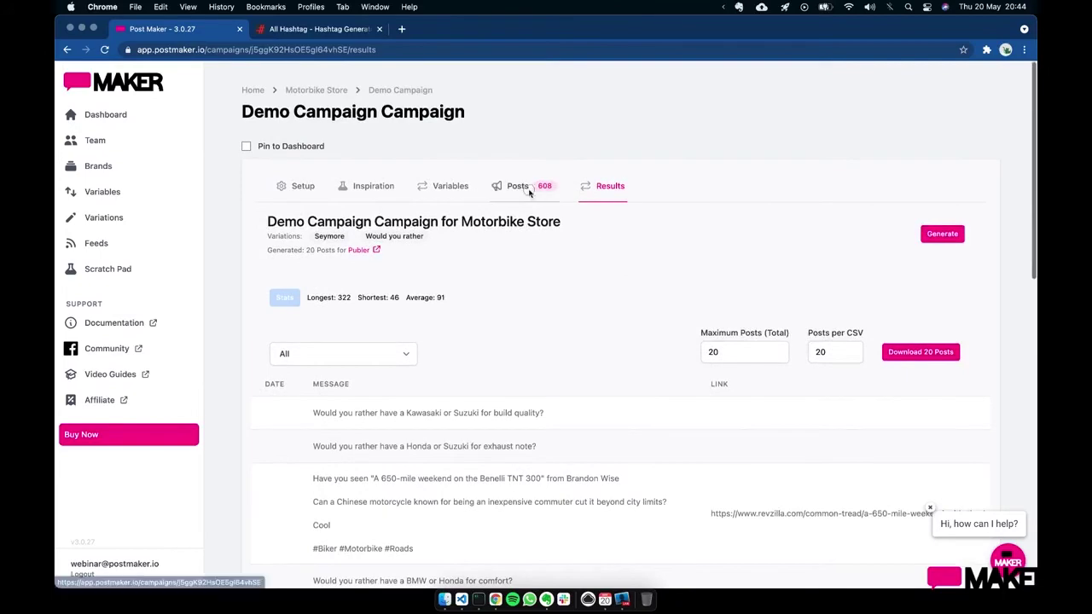
- Exclude the Seymore variation's posts from output and open the Would you rather variation
click(527, 187)
click(407, 265)
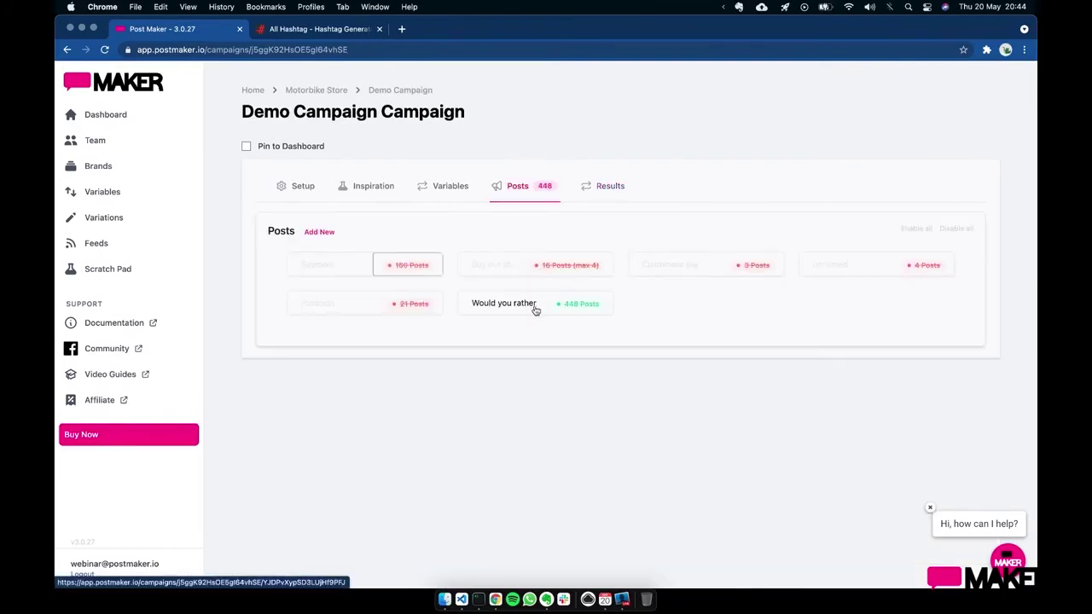
click(529, 304)
scroll(567, 409, down, 5)
scroll(567, 409, up, 6)
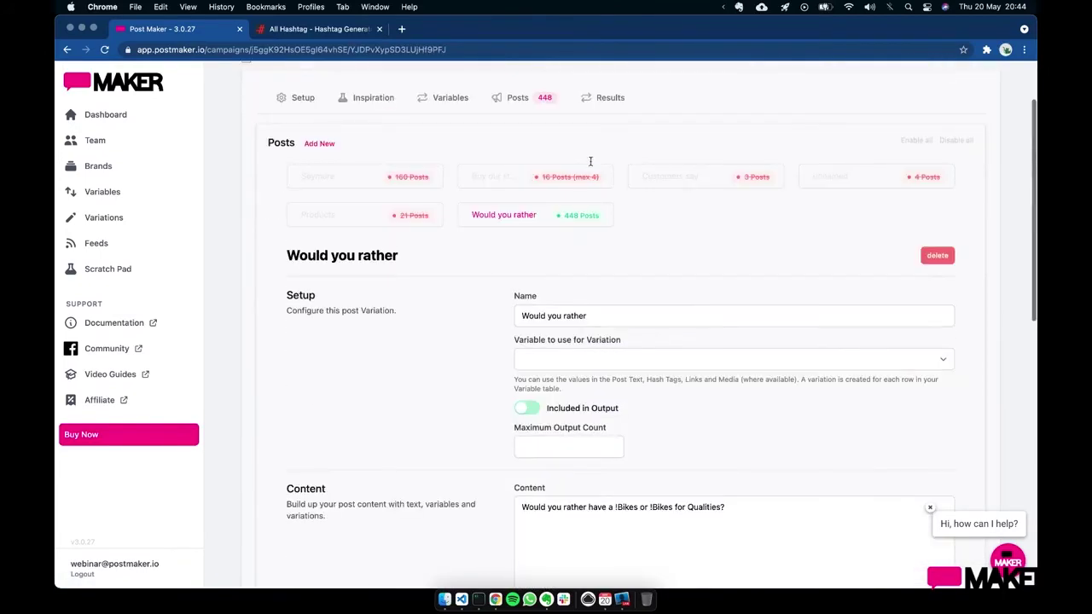
- Scroll the Would you rather results and highlight the post pairing Suzuki with Suzuki
click(604, 101)
scroll(600, 429, down, 4)
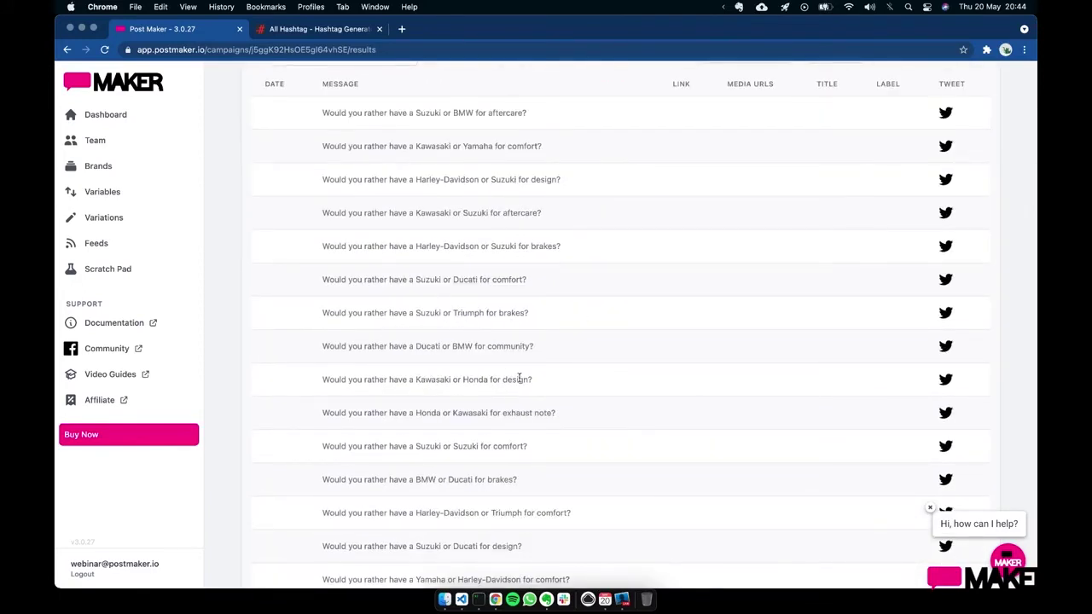
scroll(519, 377, down, 3)
scroll(623, 348, up, 2)
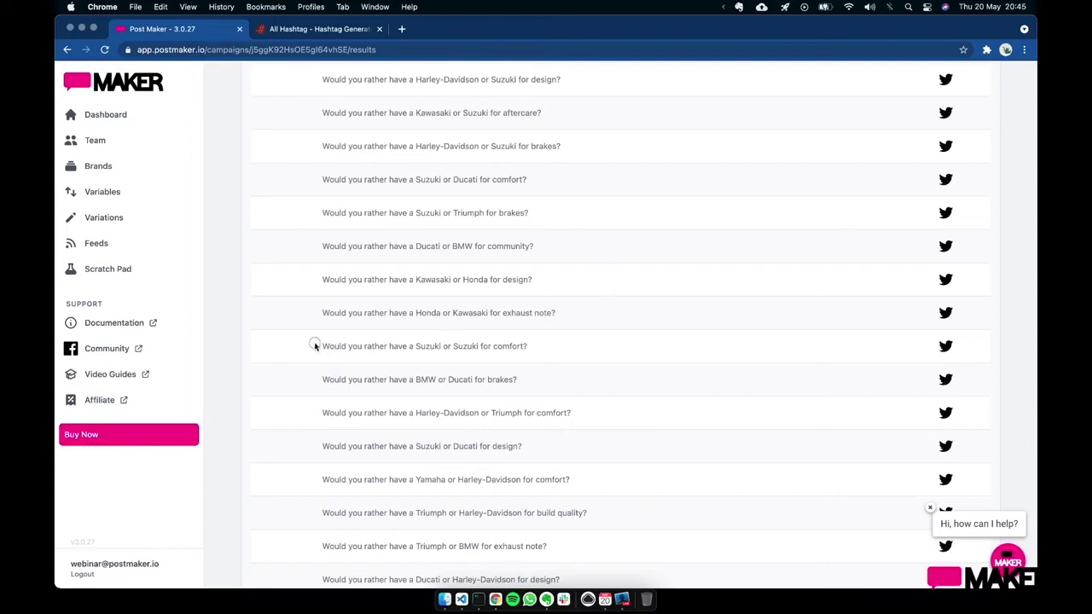
drag(313, 346, 562, 349)
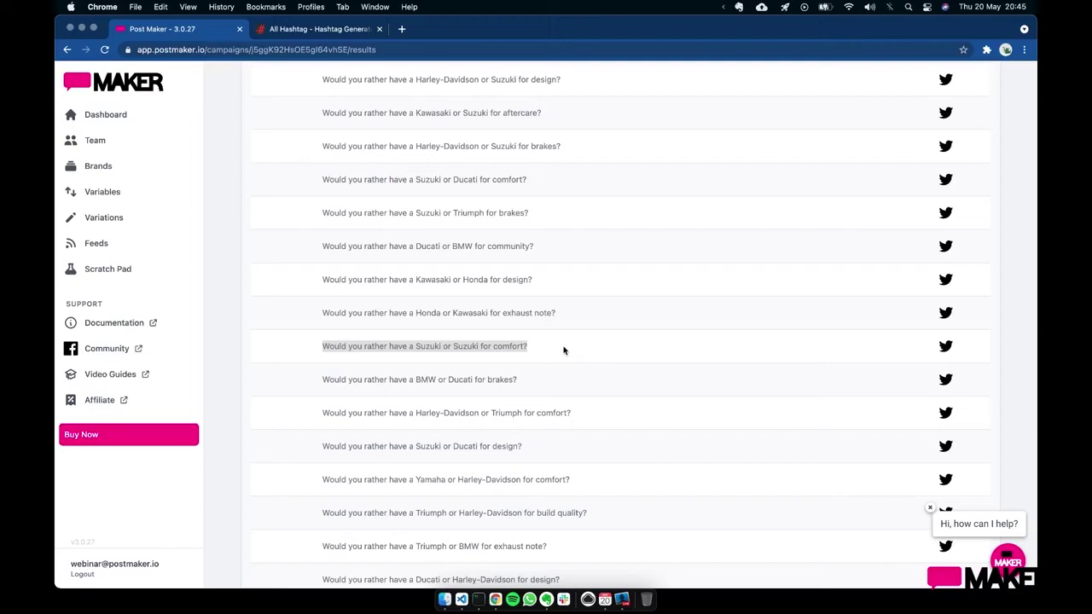
scroll(585, 299, up, 10)
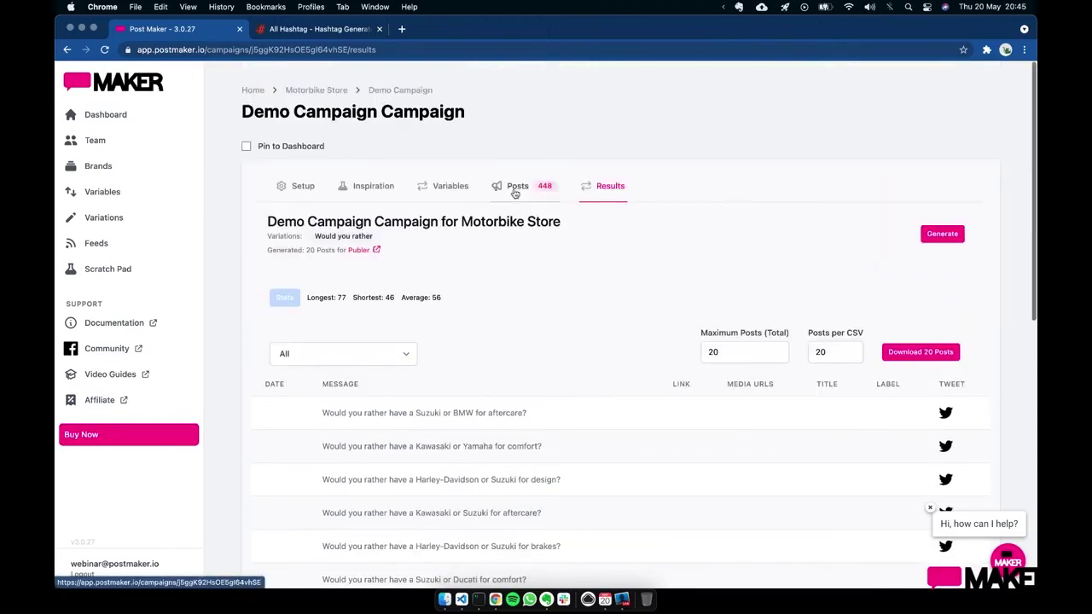
- Change the content to 'Would you rather have a !Bikes* or !Bikes* for Qualities?'
click(515, 189)
click(523, 311)
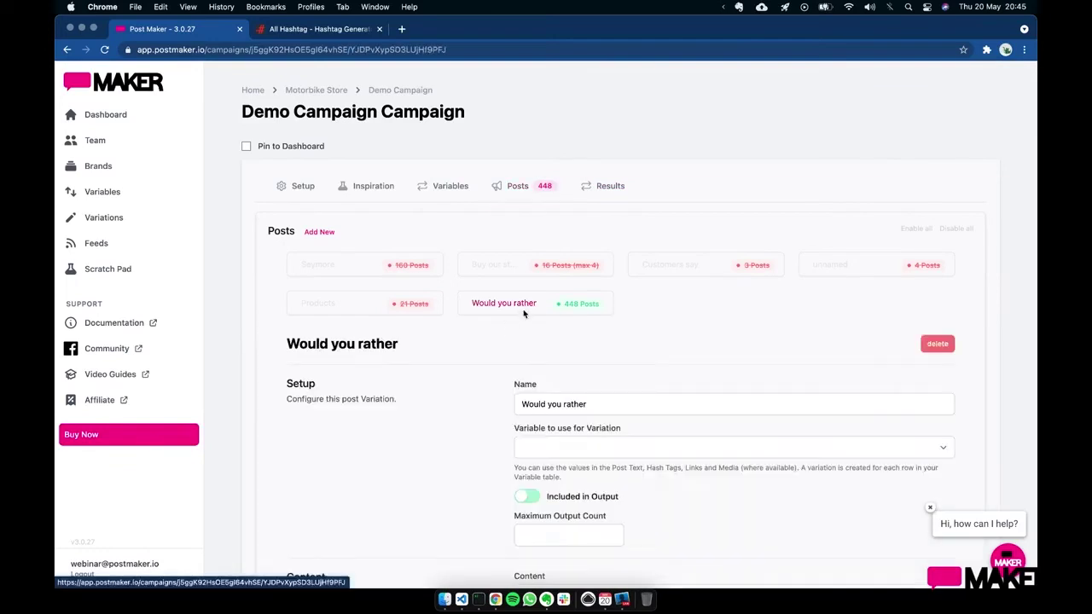
scroll(480, 444, down, 5)
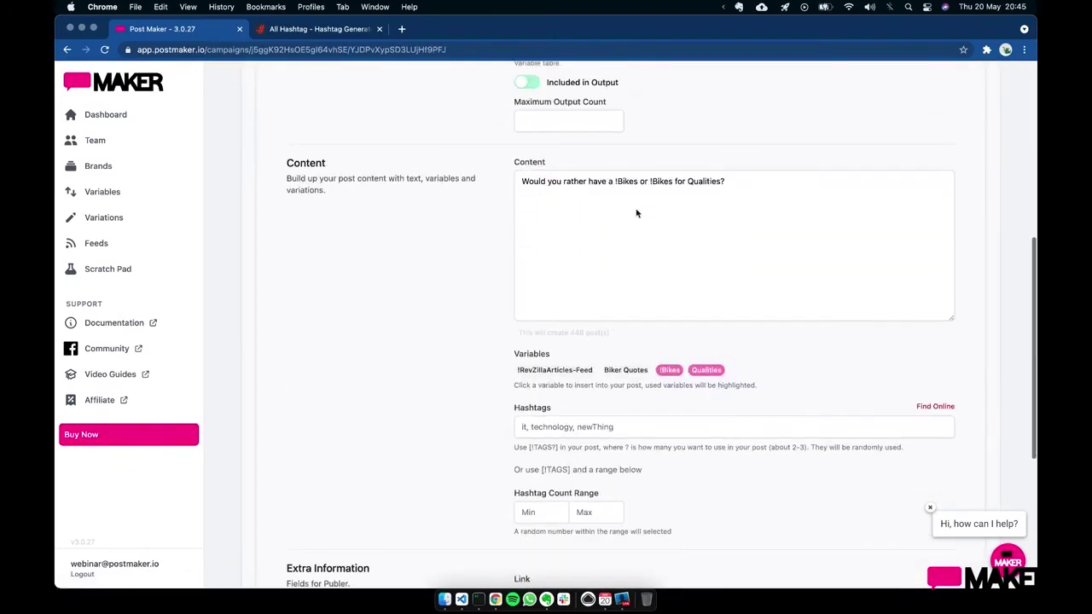
click(638, 182)
text(*)
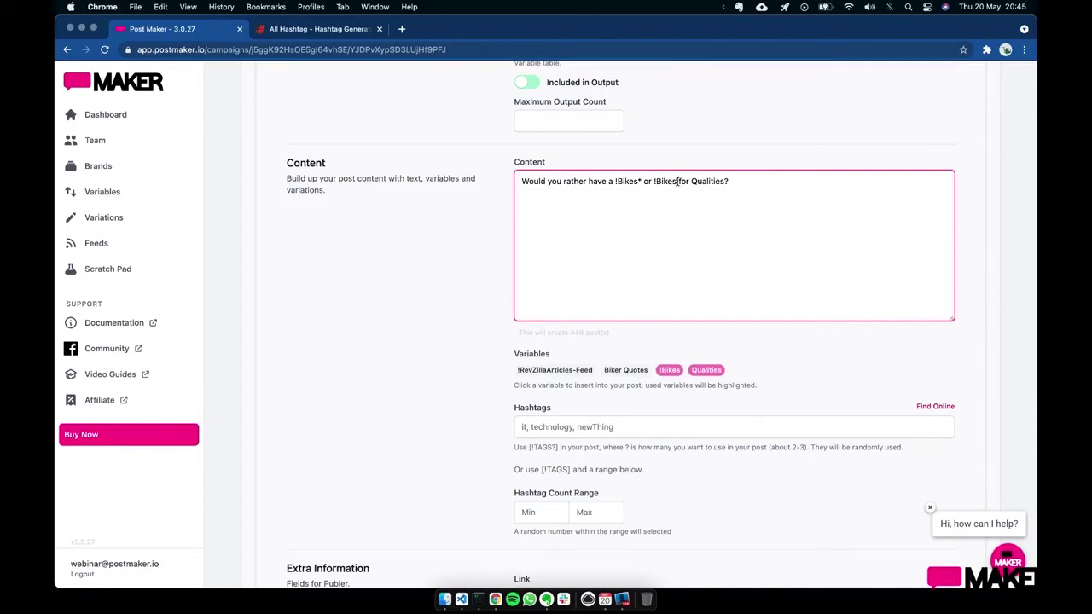
click(678, 181)
text(*)
scroll(780, 143, up, 4)
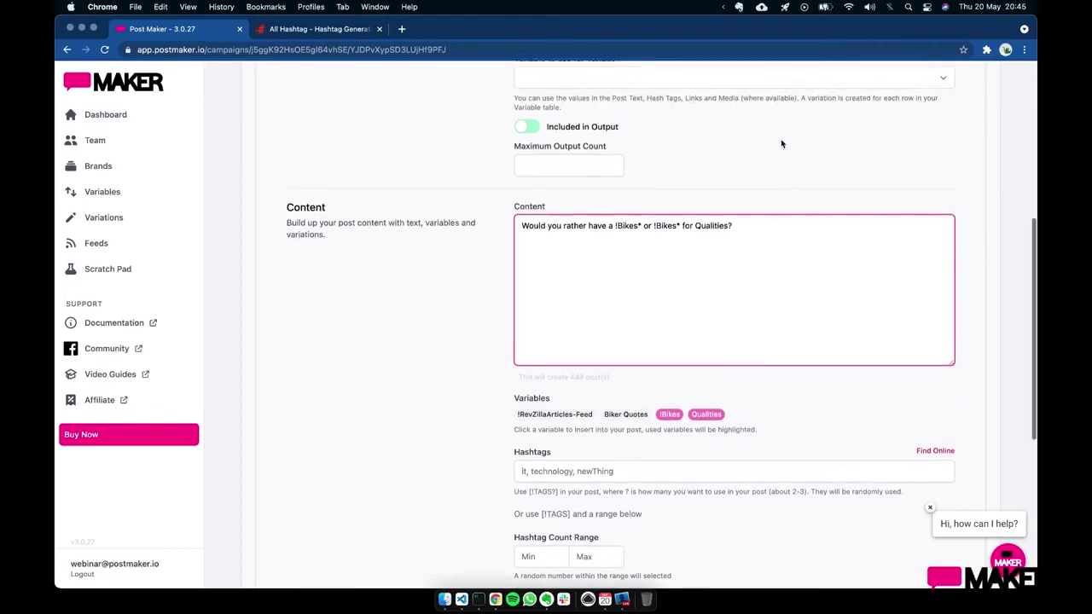
scroll(780, 143, up, 2)
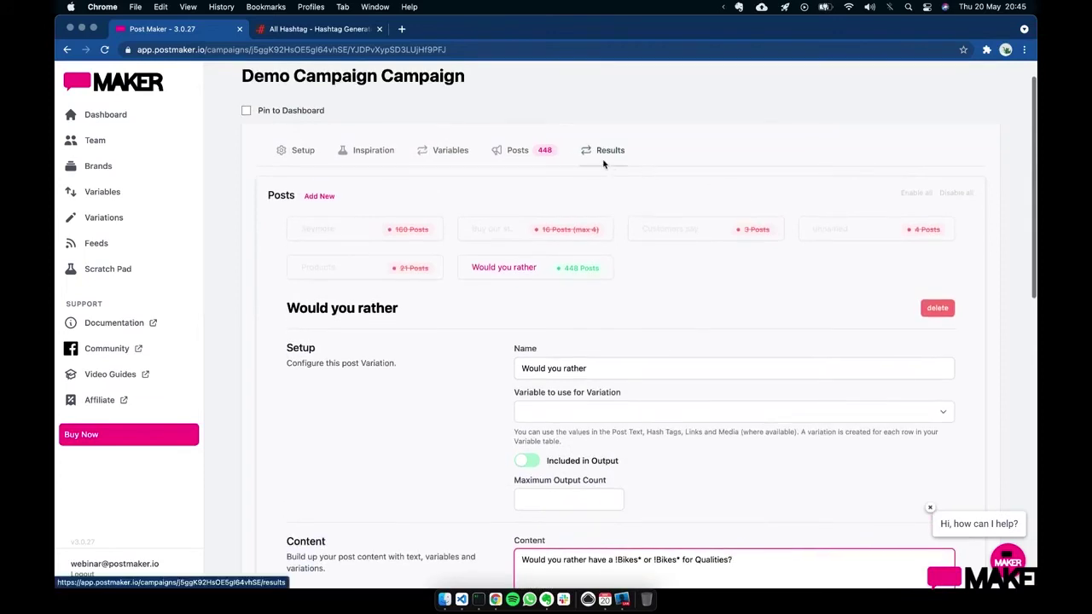
- Scroll through the regenerated results, now pairing two different bike makes
click(604, 159)
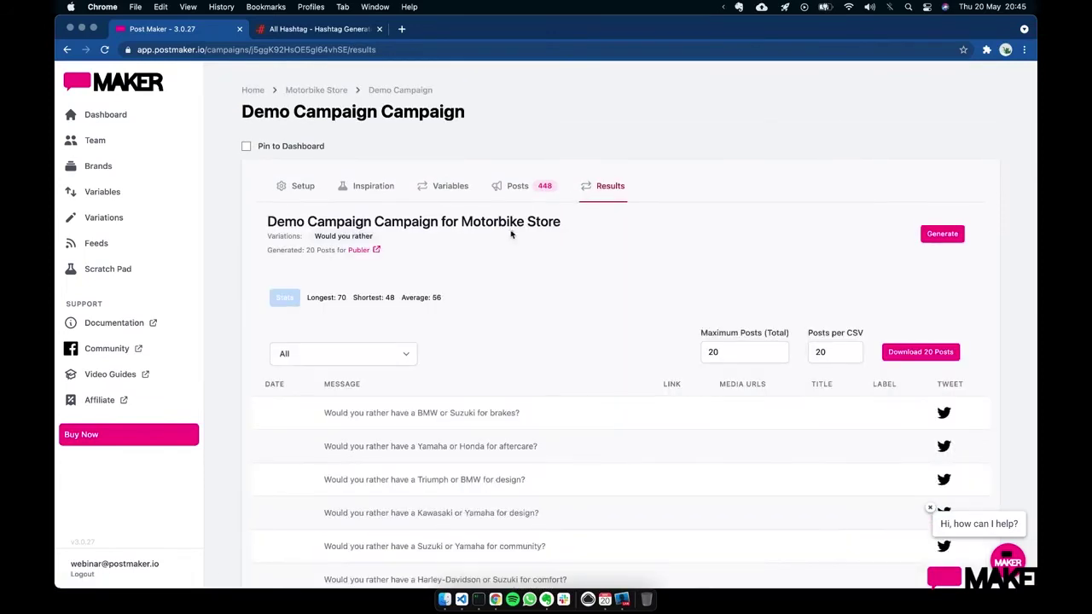
scroll(502, 282, down, 3)
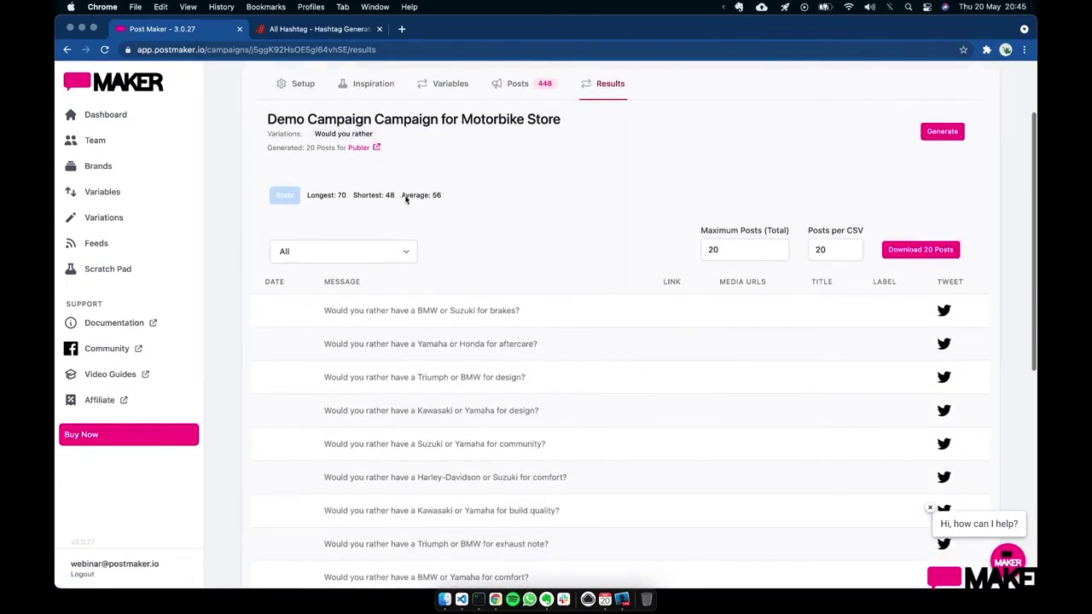
scroll(560, 225, down, 1)
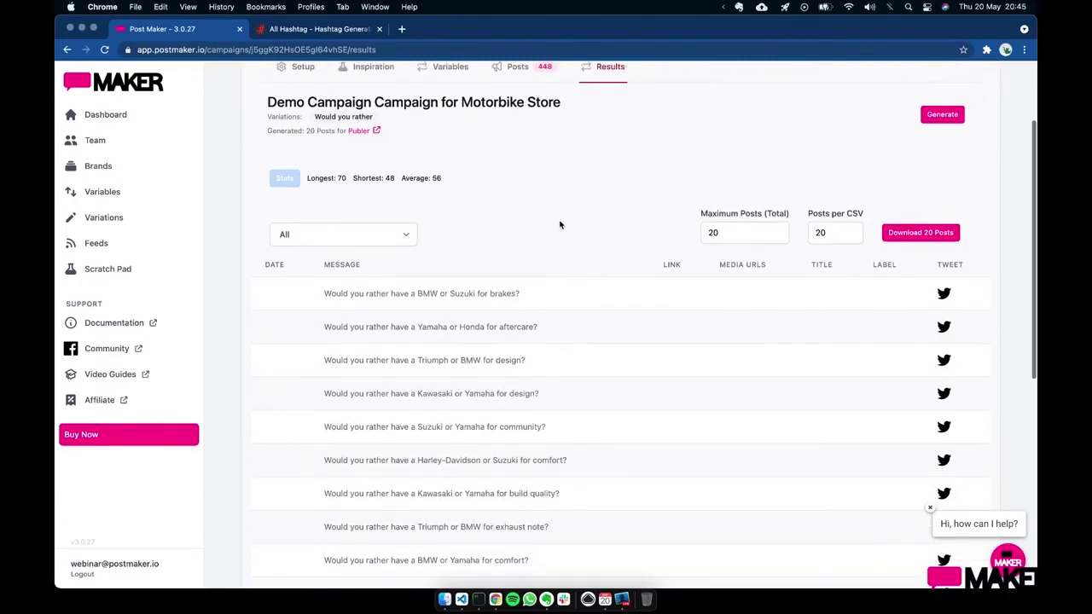
scroll(527, 195, up, 1)
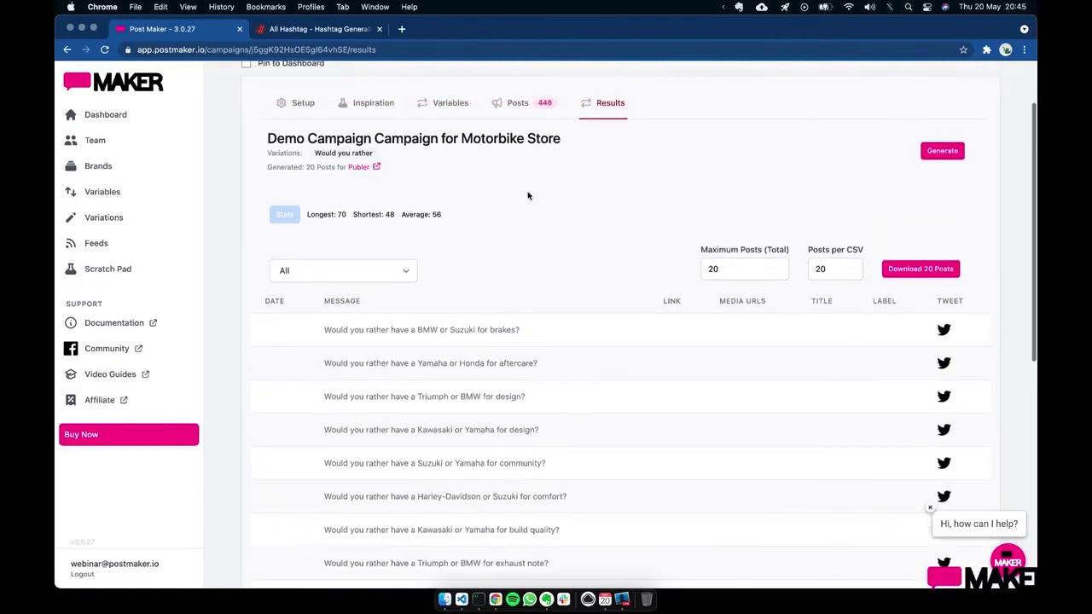
scroll(540, 309, down, 5)
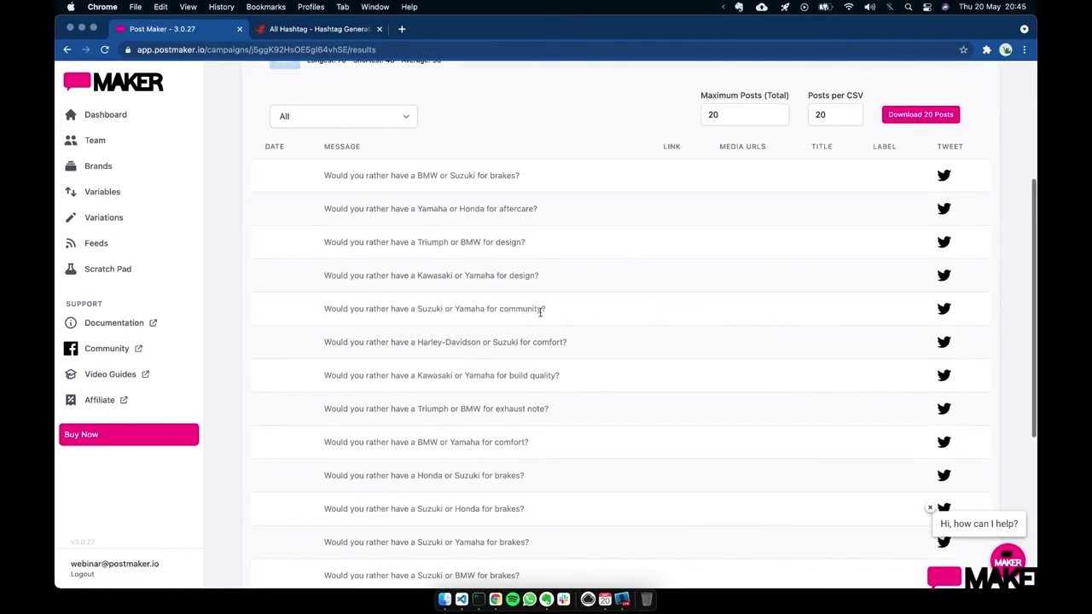
scroll(541, 310, down, 3)
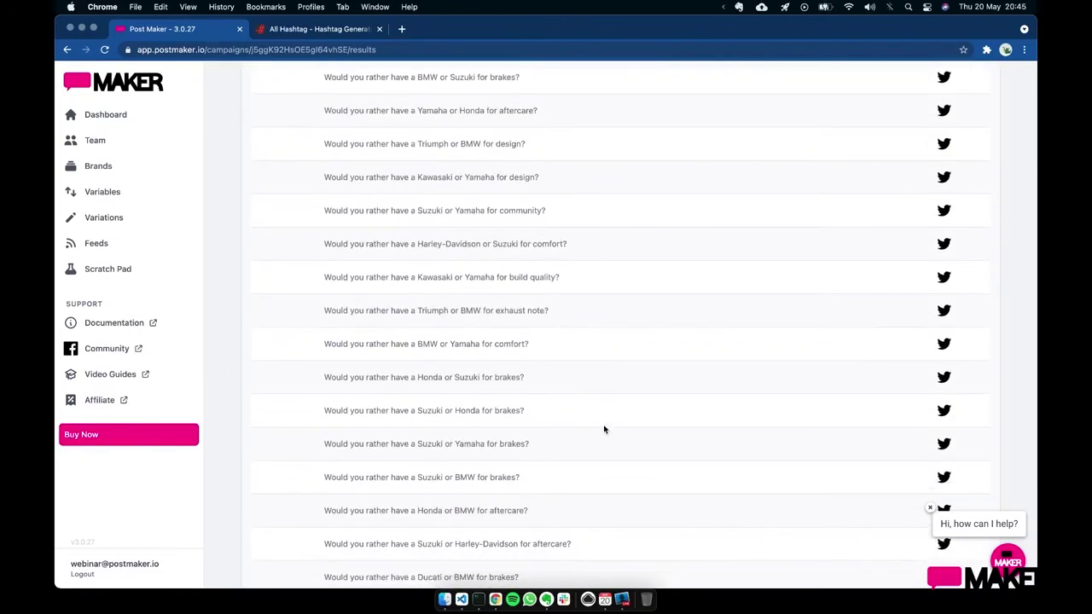
scroll(603, 429, down, 4)
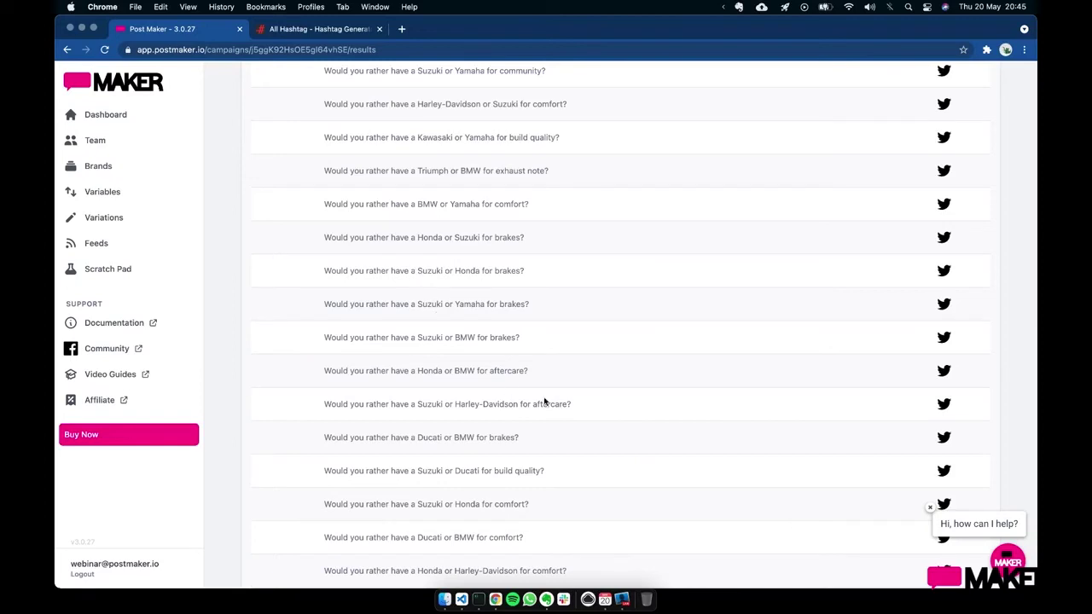
scroll(544, 401, down, 2)
scroll(610, 307, up, 4)
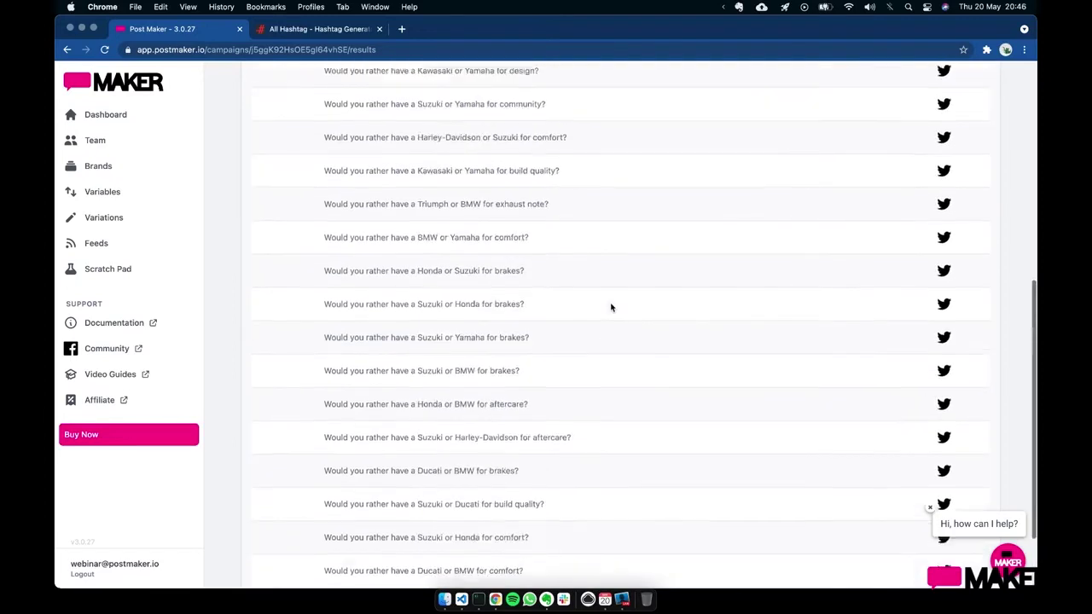
scroll(610, 307, up, 3)
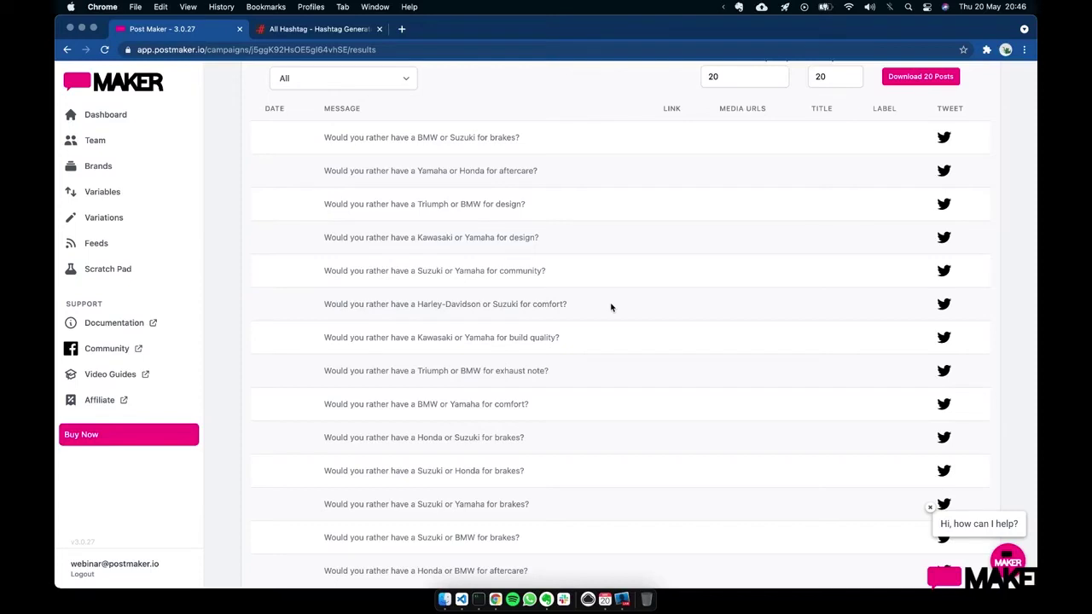
scroll(611, 303, up, 7)
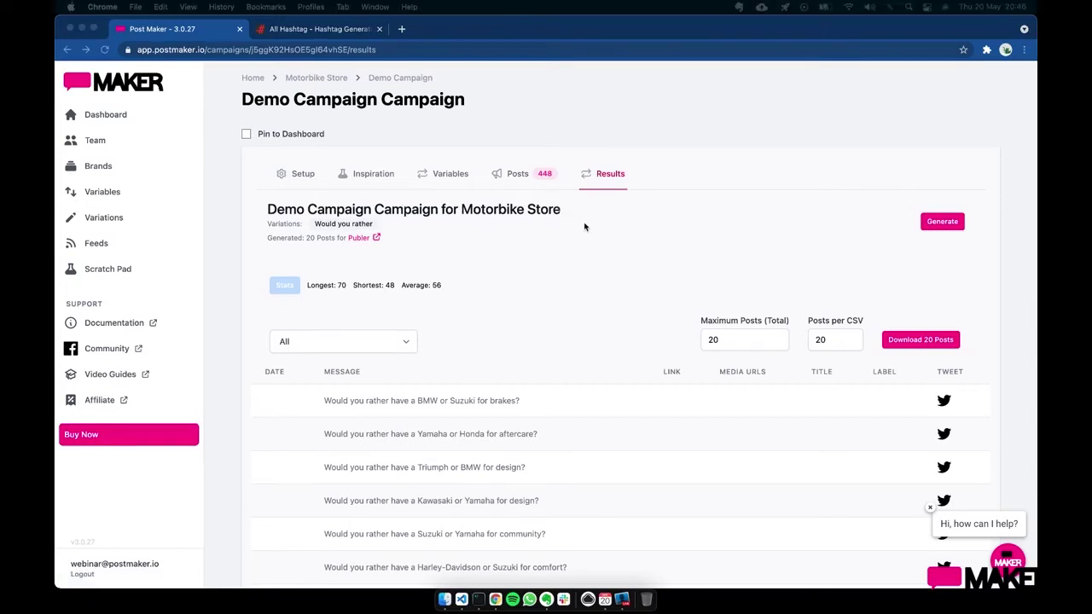
scroll(511, 456, down, 5)
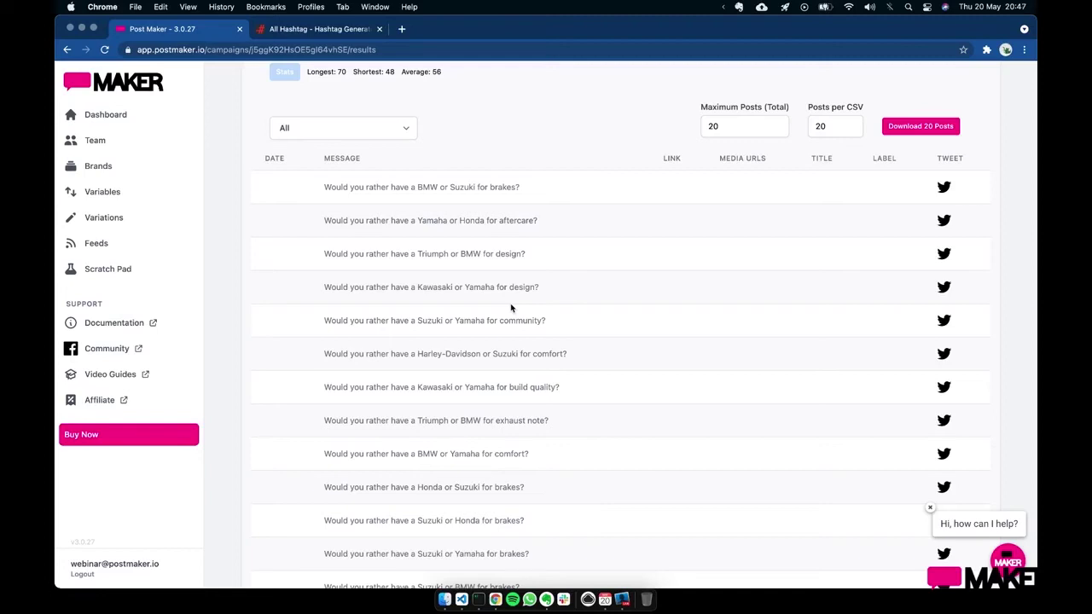
drag(329, 187, 537, 186)
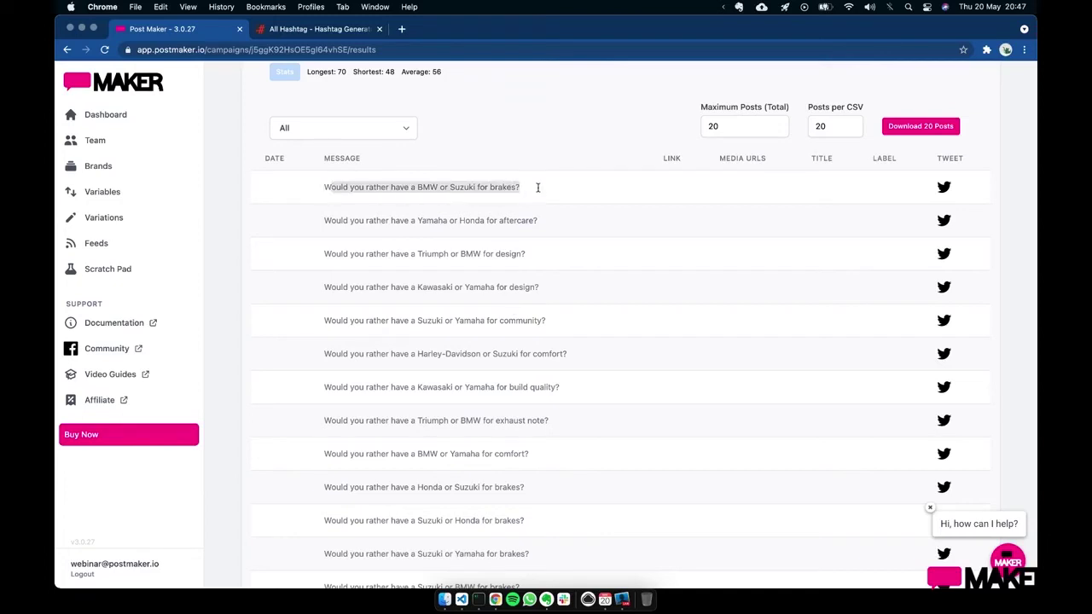
click(537, 188)
scroll(537, 353, up, 5)
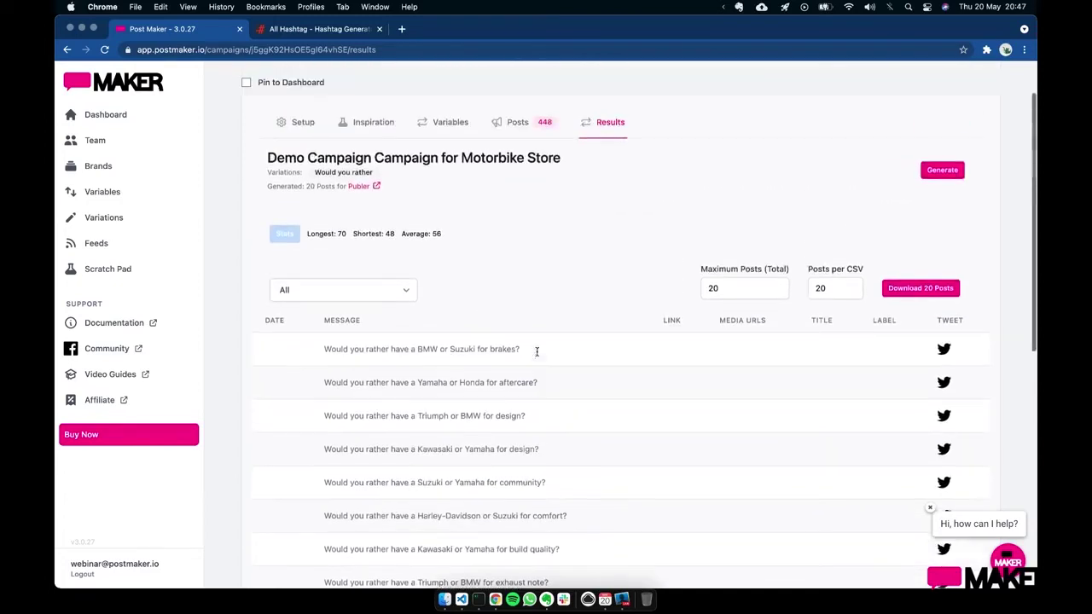
scroll(541, 248, up, 3)
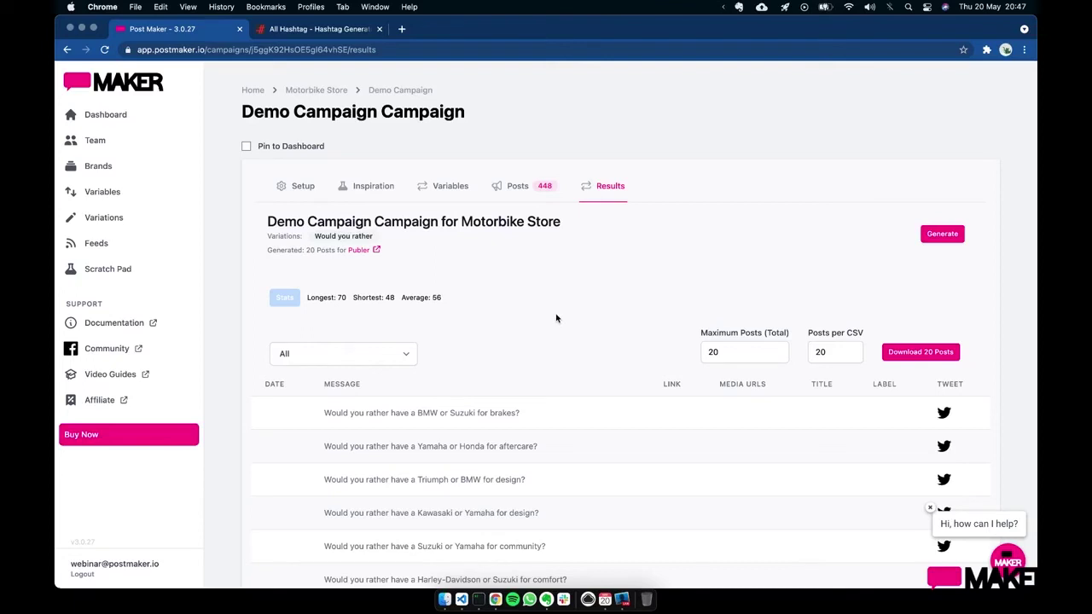
scroll(556, 318, down, 6)
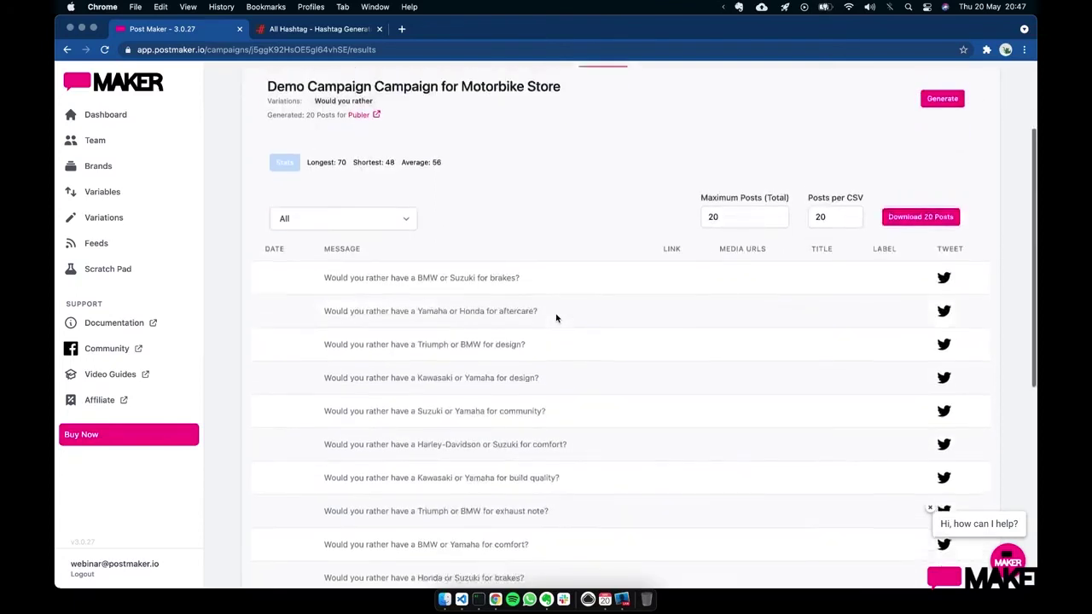
scroll(556, 318, up, 3)
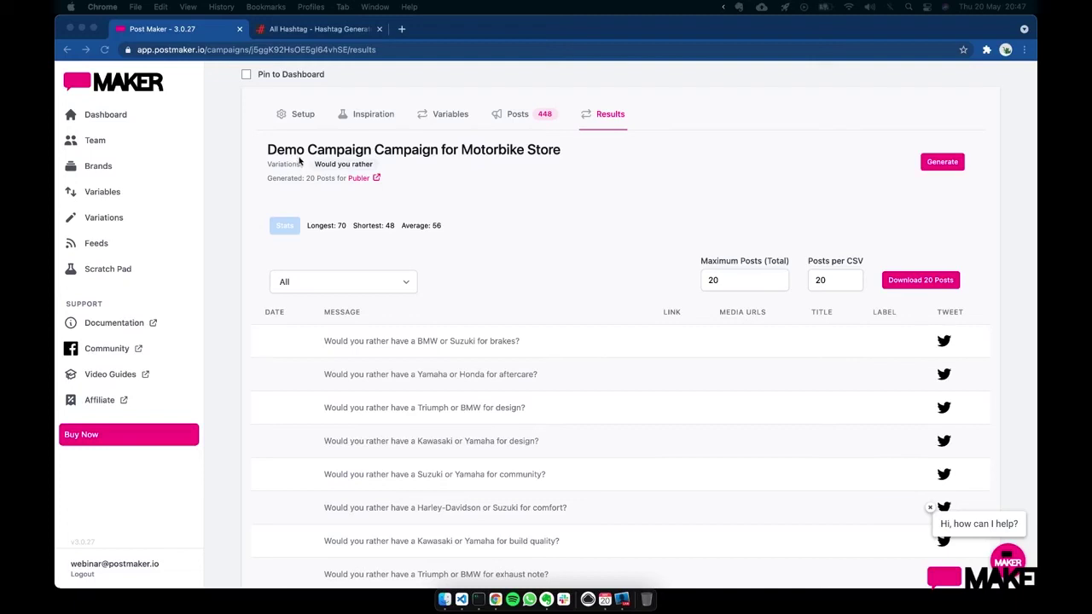
click(171, 269)
- Insert the Qualities variable into the Scratch Pad content and generate sample rows
click(525, 249)
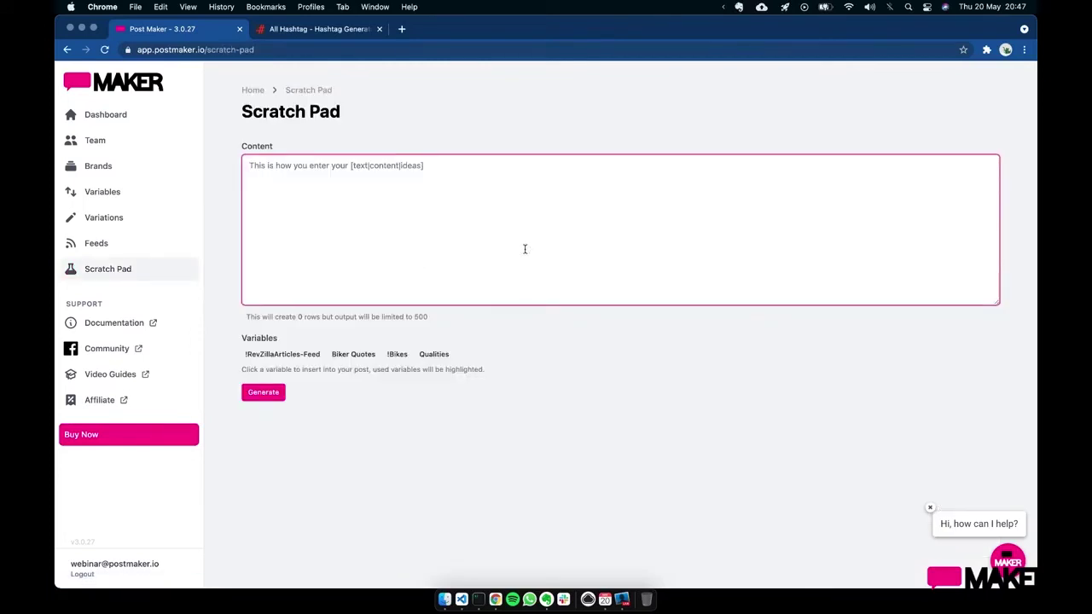
click(432, 353)
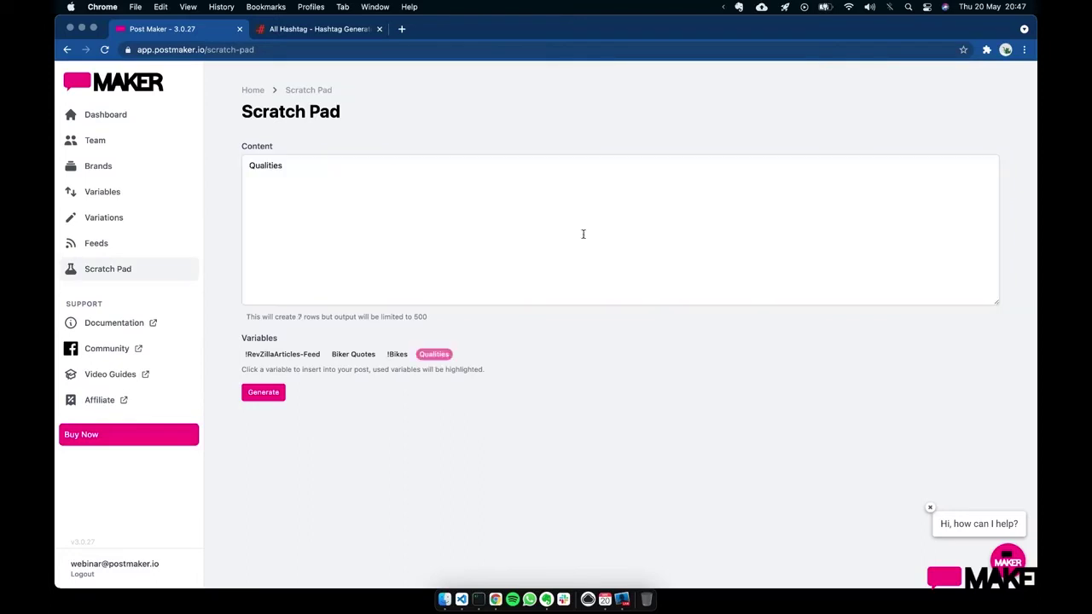
click(273, 394)
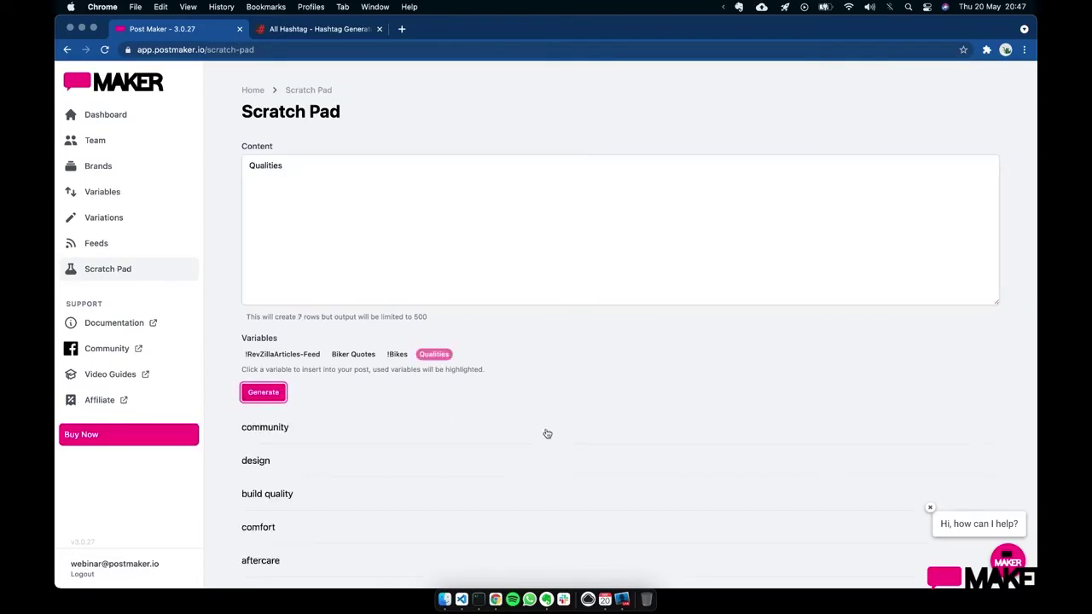
scroll(546, 433, down, 2)
scroll(547, 433, up, 2)
- Regenerate the Qualities rows in a new order, then delete Qualities from the content
click(447, 208)
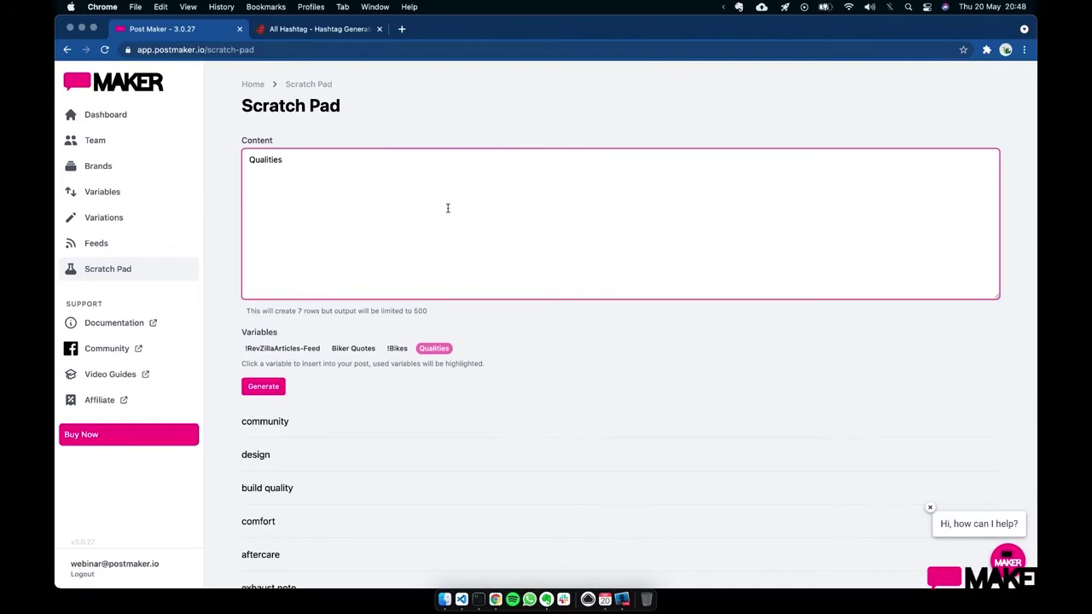
key(super+Return)
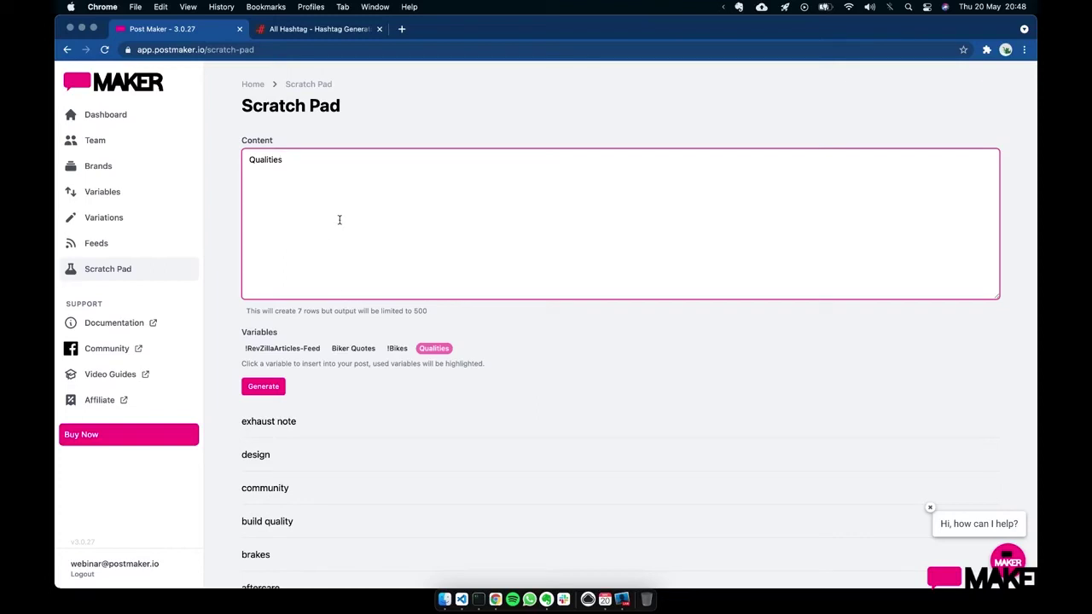
key(super+a)
key(BackSpace)
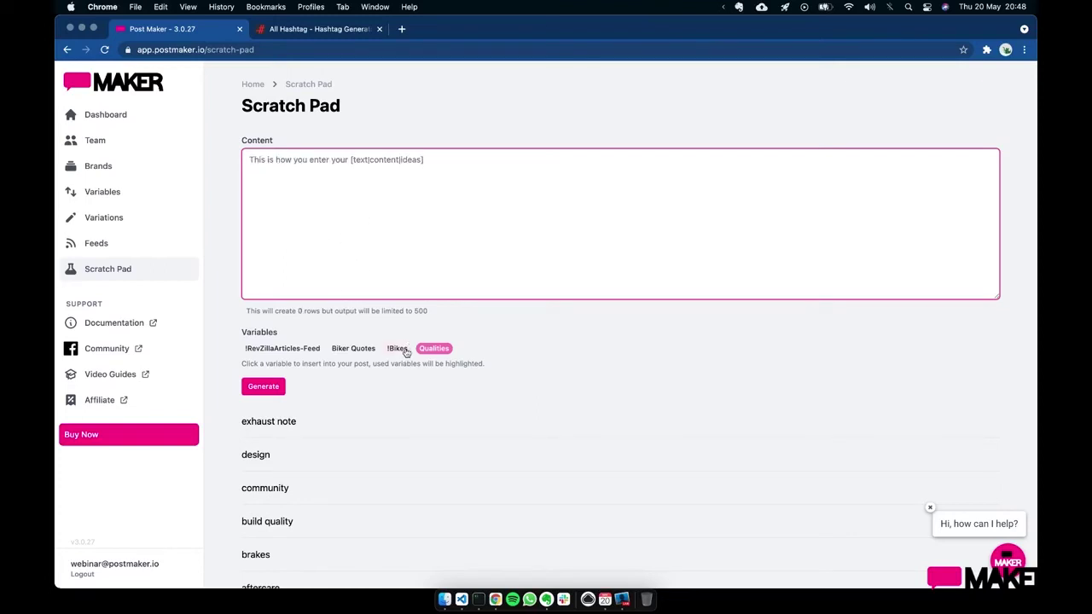
- Set the Scratch Pad content to !Bikes* !Bikes* and regenerate the 64 bike-pair rows
click(399, 349)
key(super+Return)
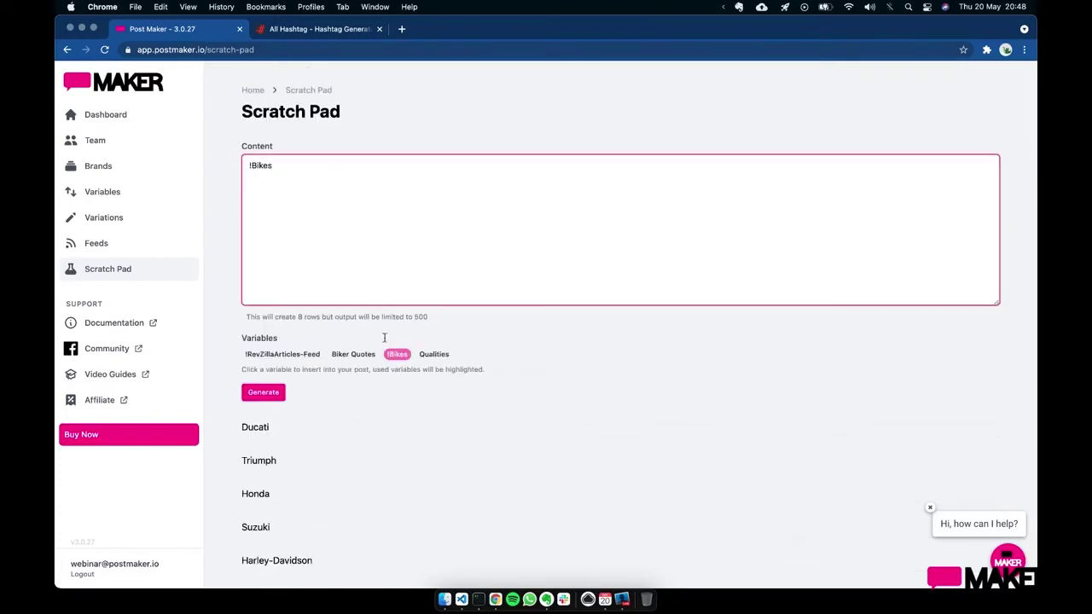
click(397, 353)
click(273, 166)
key(super+Return)
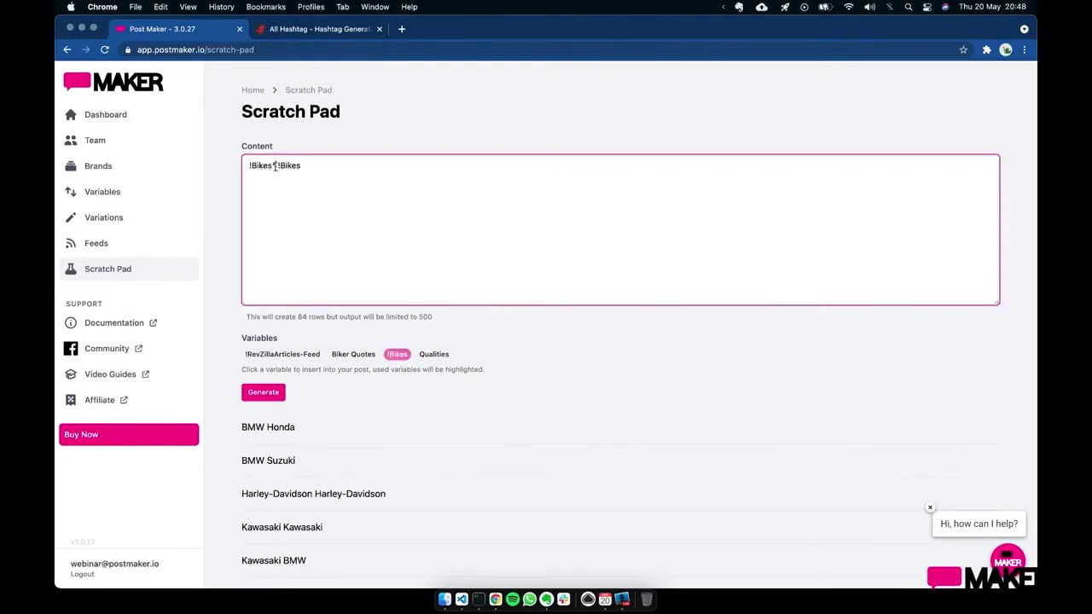
text(*)
key(super+Return)
key(End)
text(*)
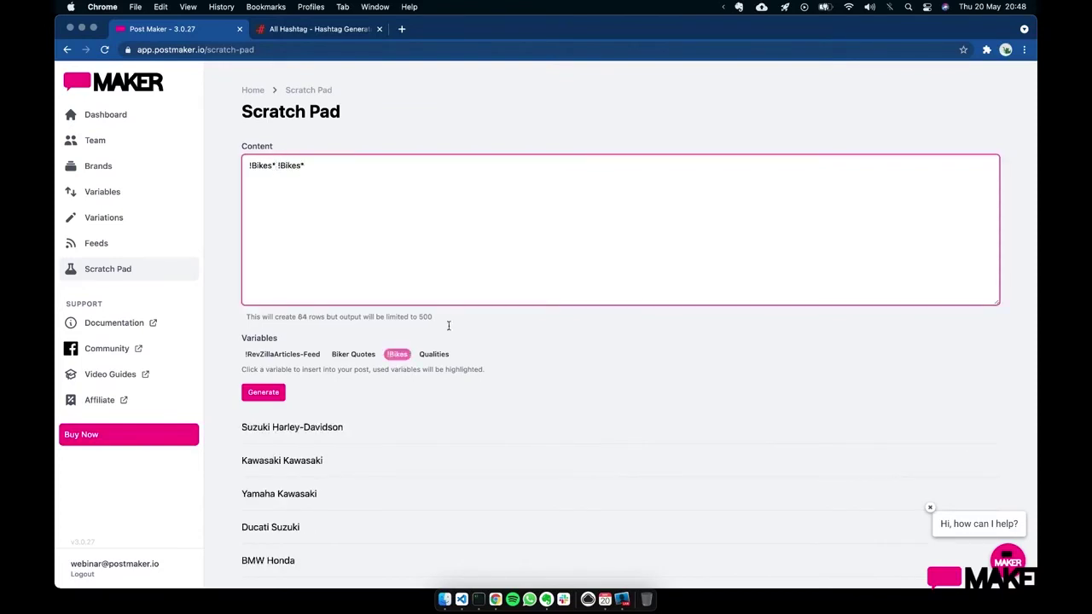
key(super+Return)
- Scroll through the bike-pair rows and return to the Dashboard
scroll(408, 423, down, 3)
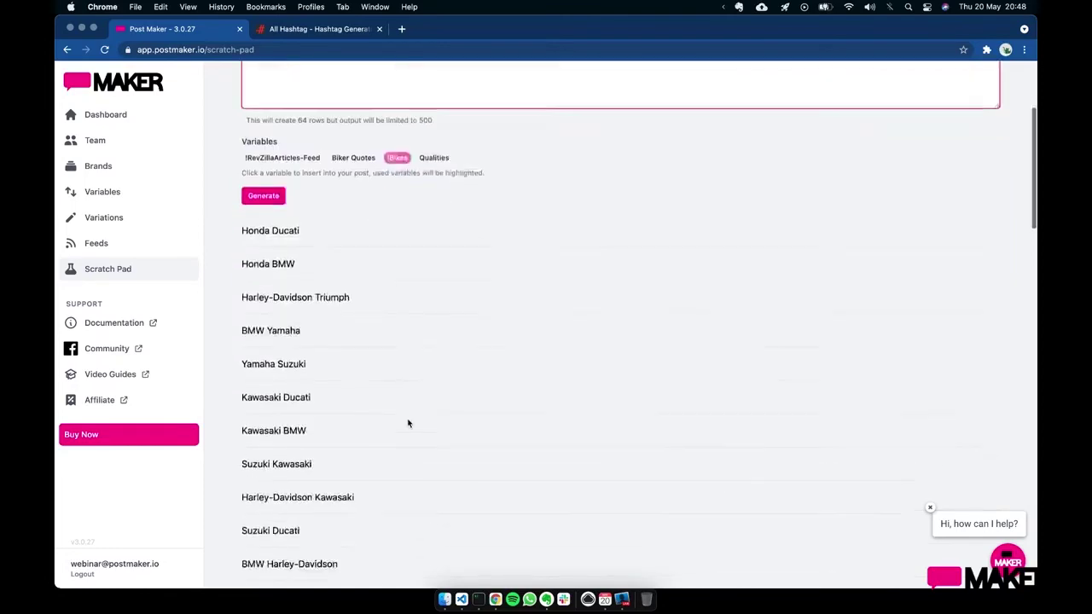
scroll(407, 423, down, 15)
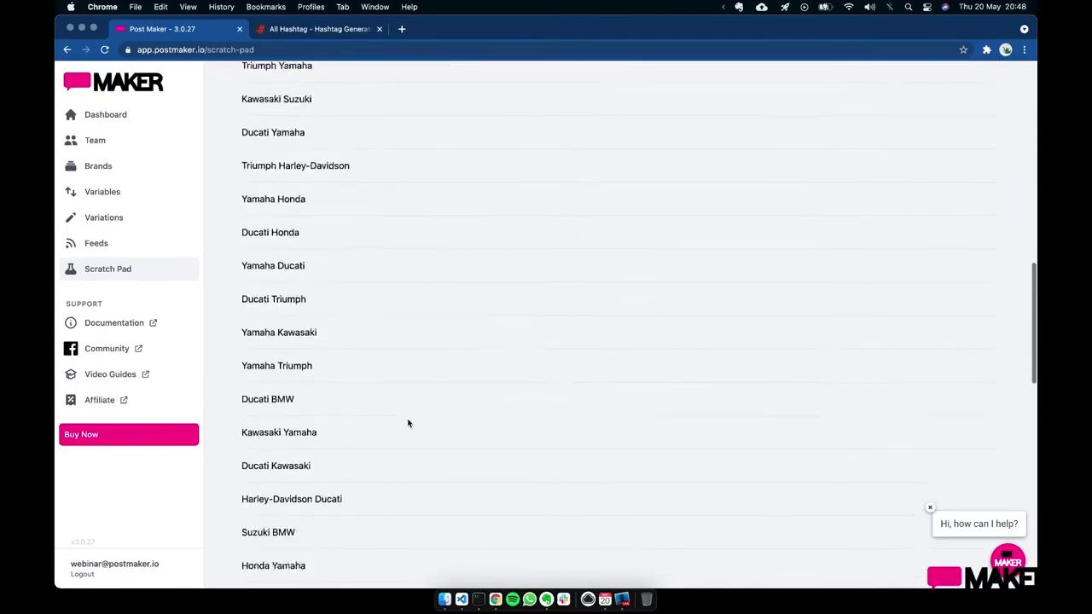
scroll(408, 423, down, 5)
scroll(407, 423, up, 15)
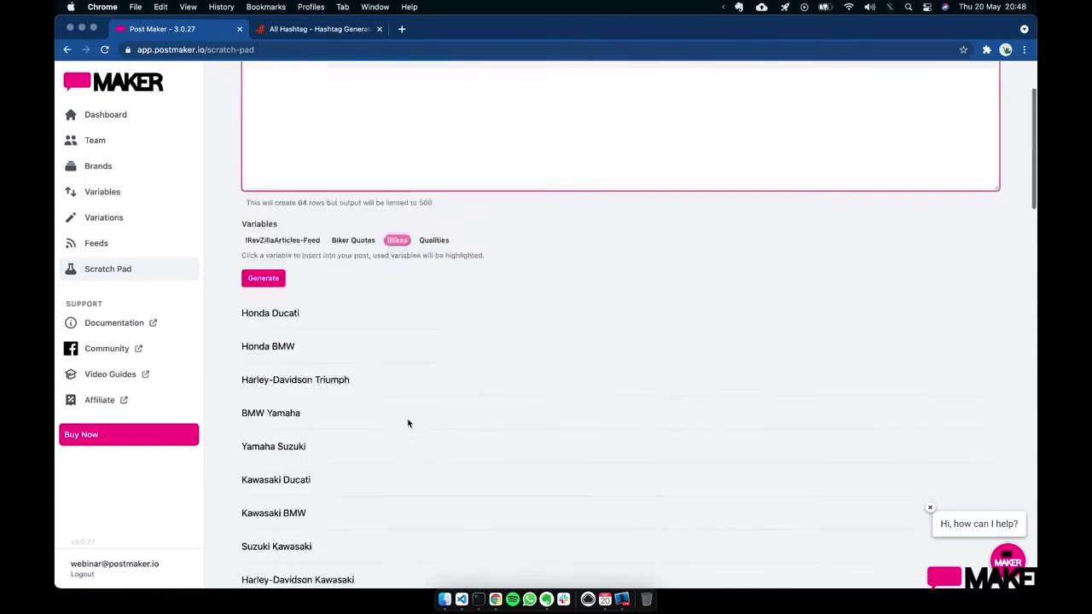
scroll(408, 423, up, 2)
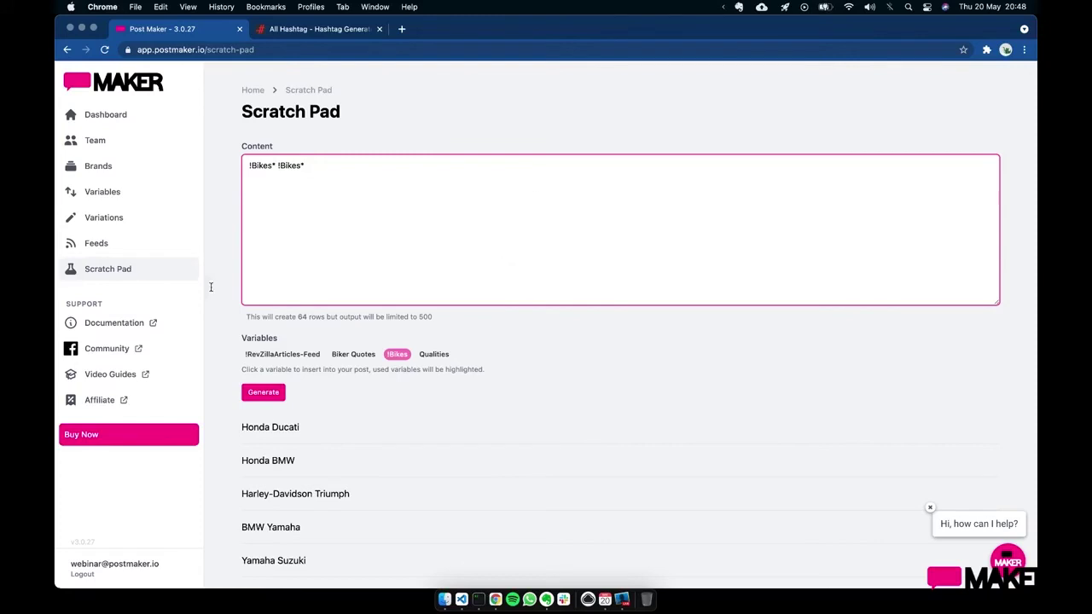
click(115, 121)
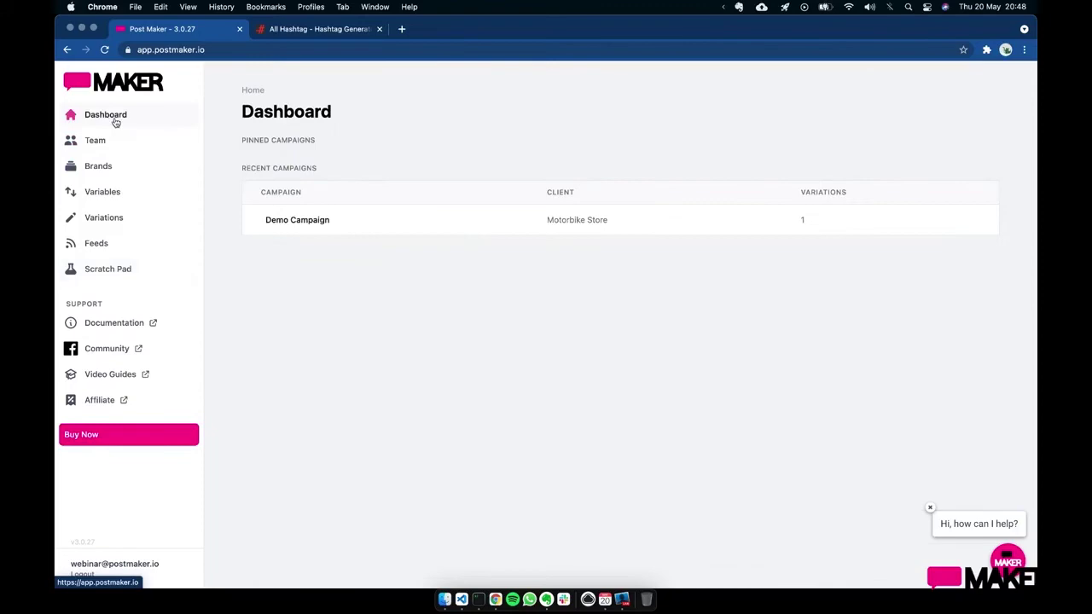
- Open the Demo Campaign's Would you rather post and inspect its Media Urls field
click(316, 225)
click(523, 195)
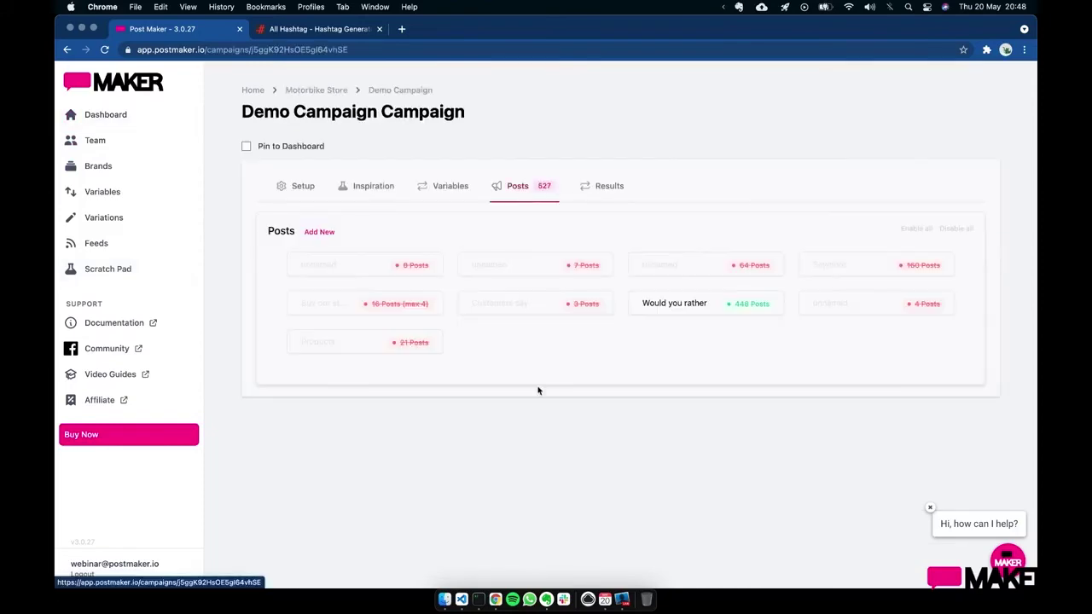
click(694, 309)
scroll(694, 313, down, 15)
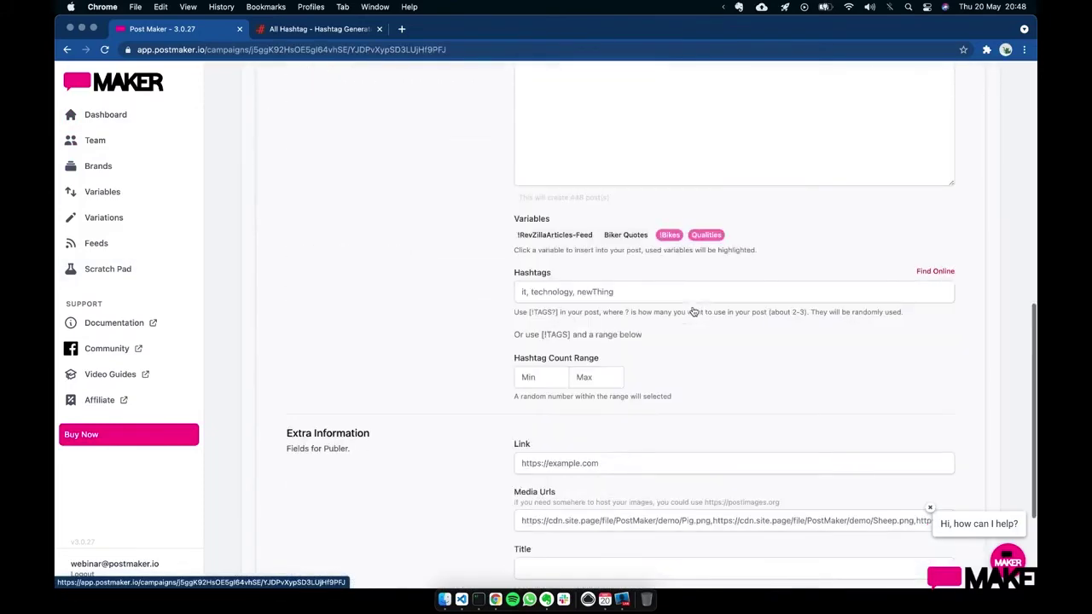
click(613, 402)
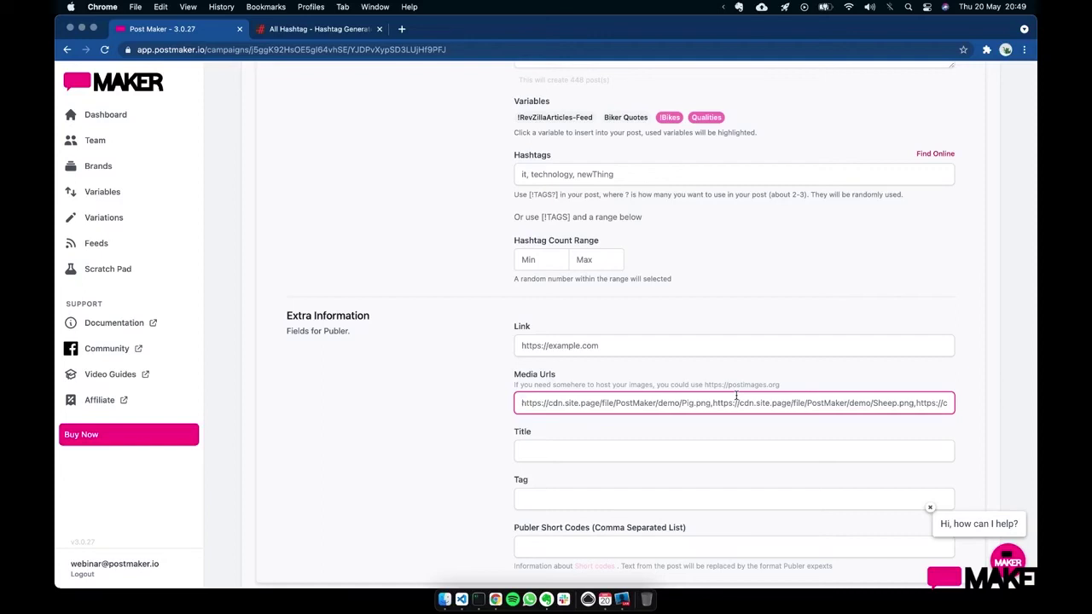
click(622, 600)
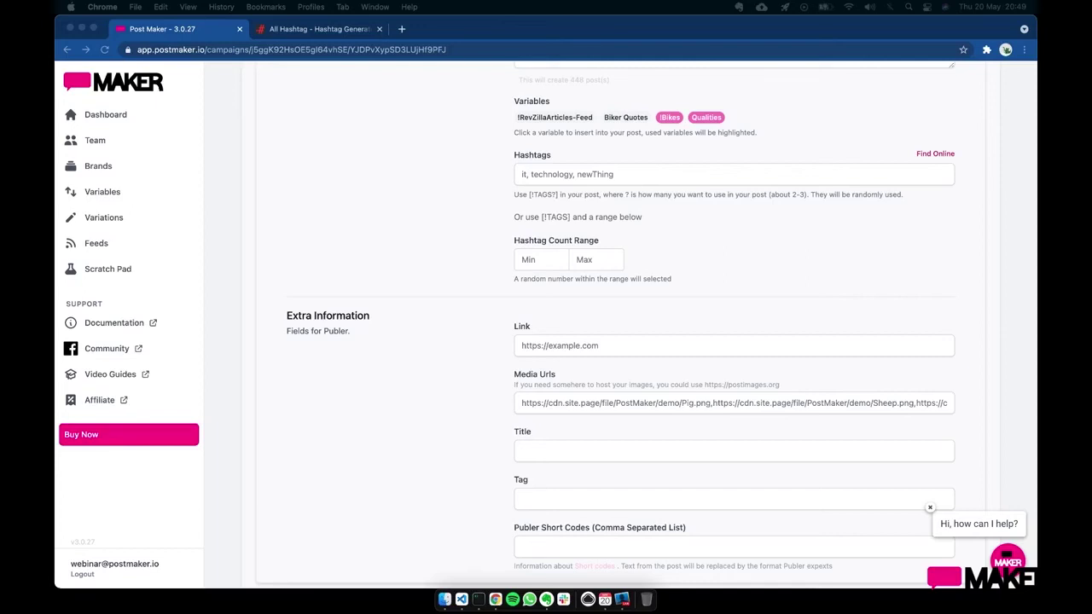
key(Tab)
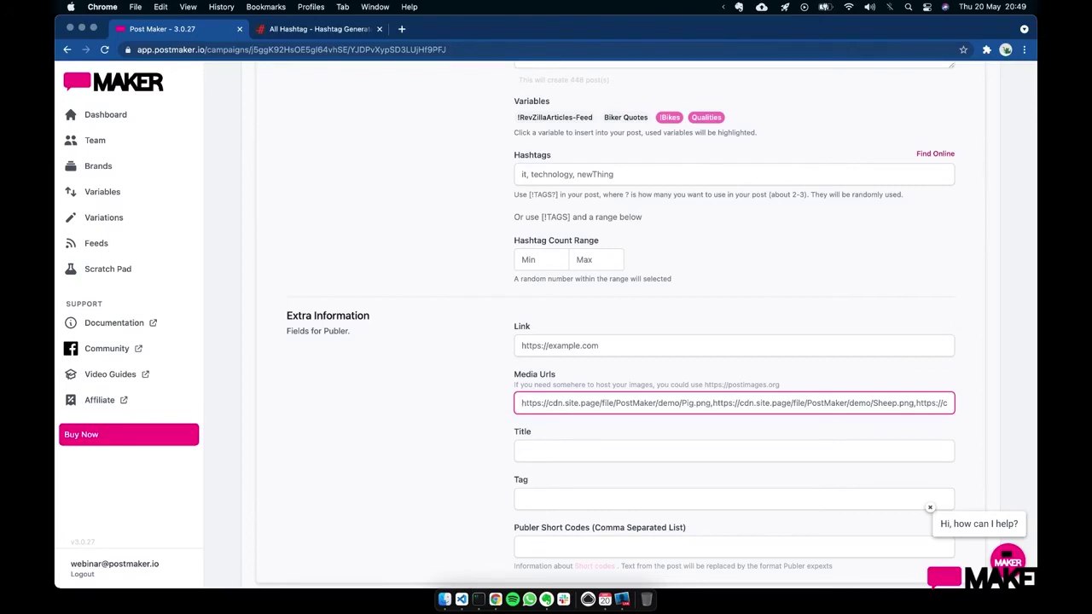
click(750, 380)
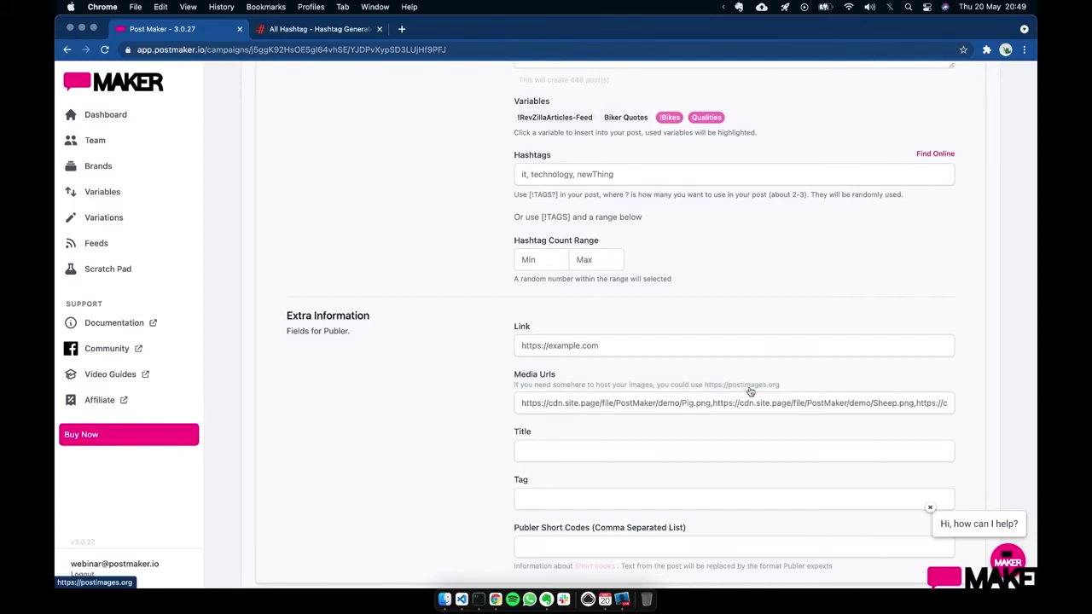
- Open the postimages.org image host in a new tab, then return to Post Maker
click(749, 386)
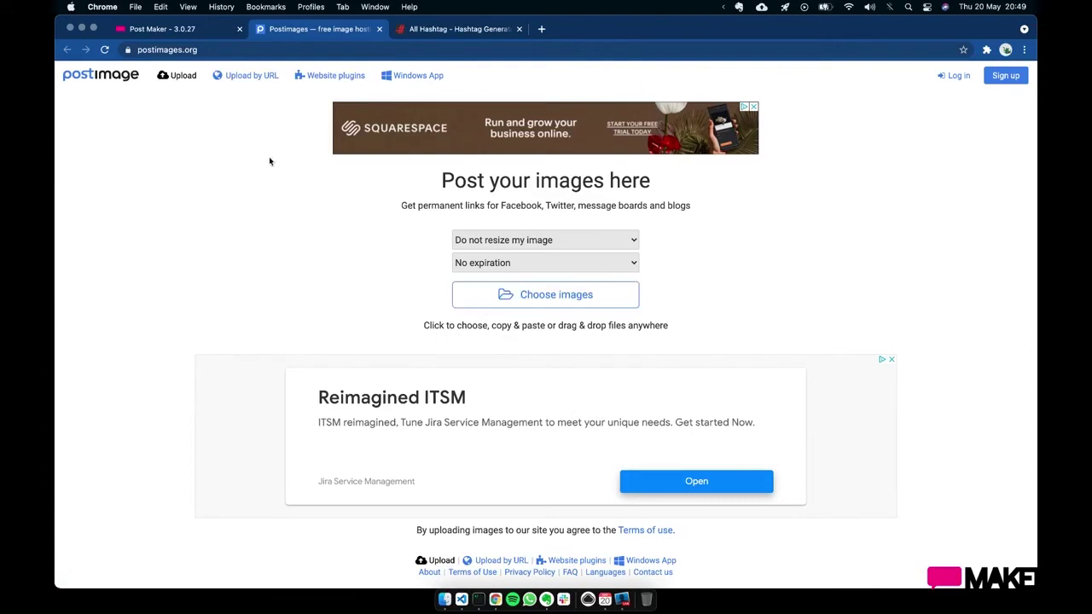
click(184, 31)
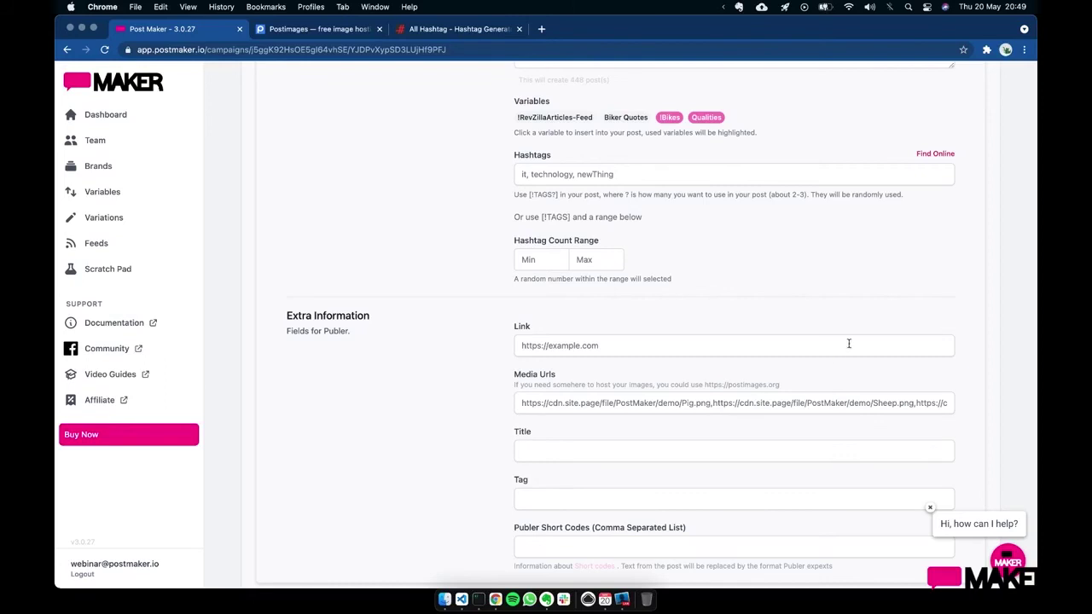
- Review the Would you rather post's Title, content and Tag fields
scroll(465, 316, down, 2)
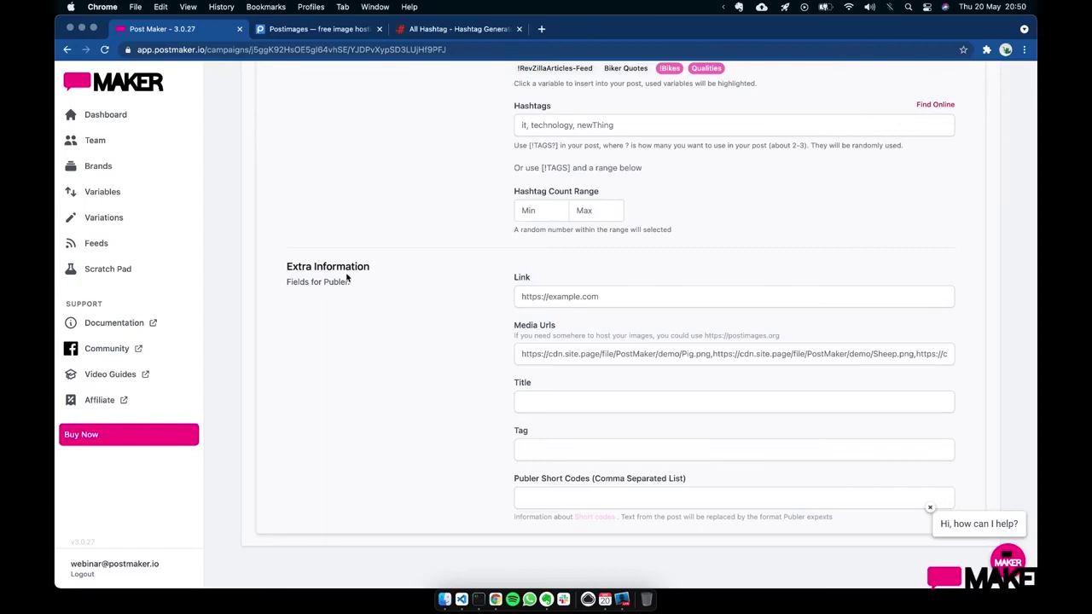
click(545, 397)
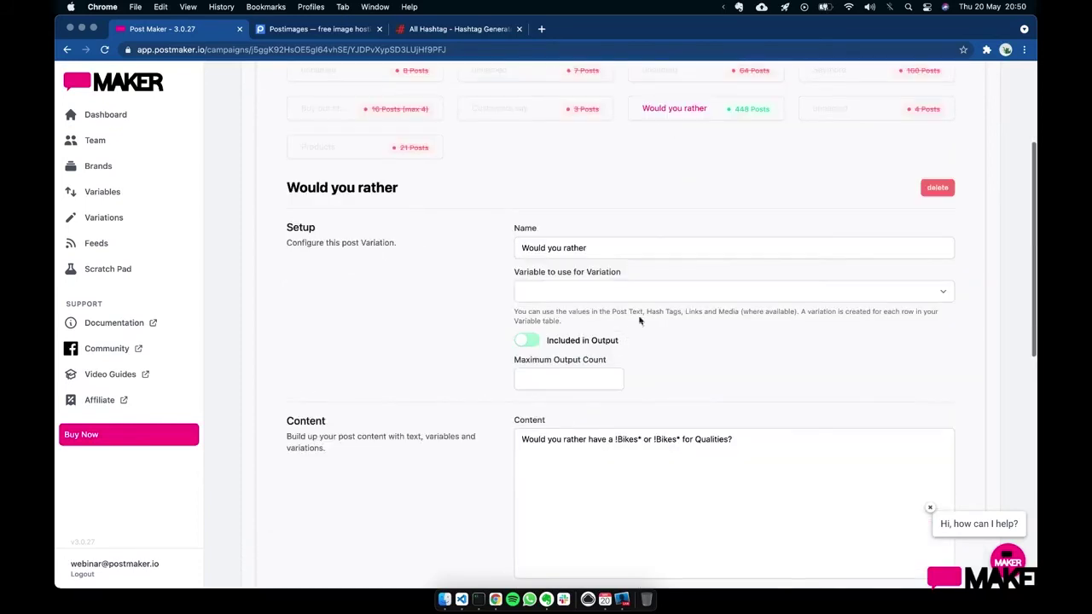
click(764, 441)
scroll(763, 392, down, 5)
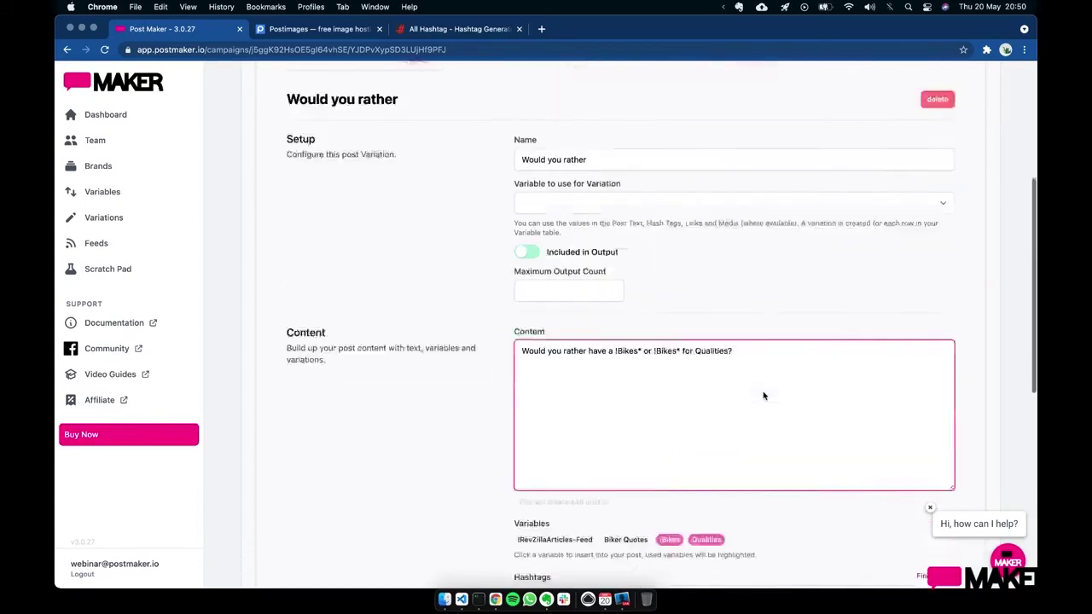
scroll(763, 395, down, 3)
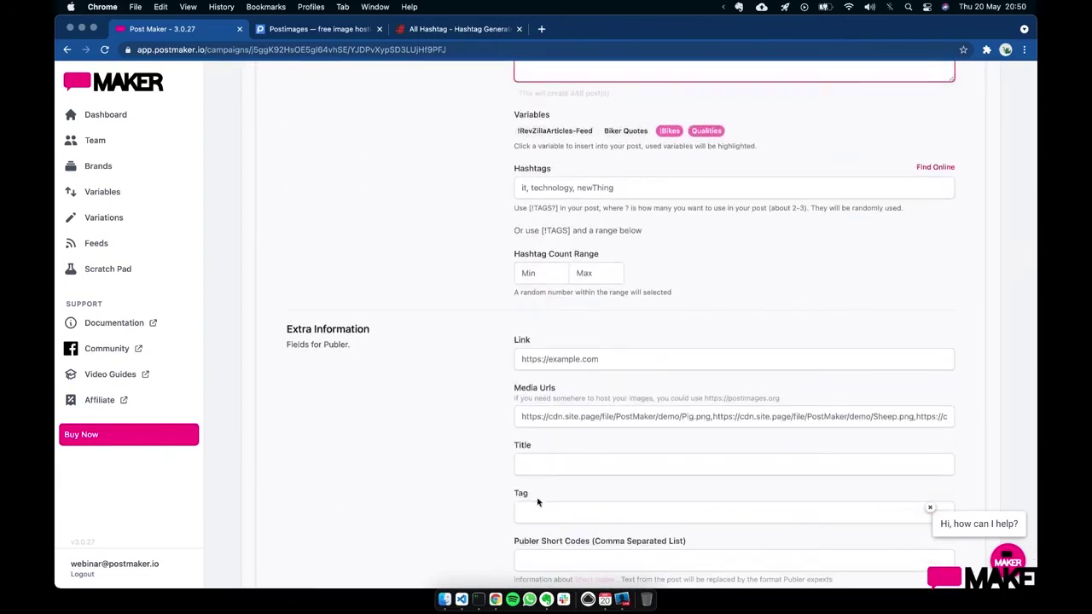
click(544, 506)
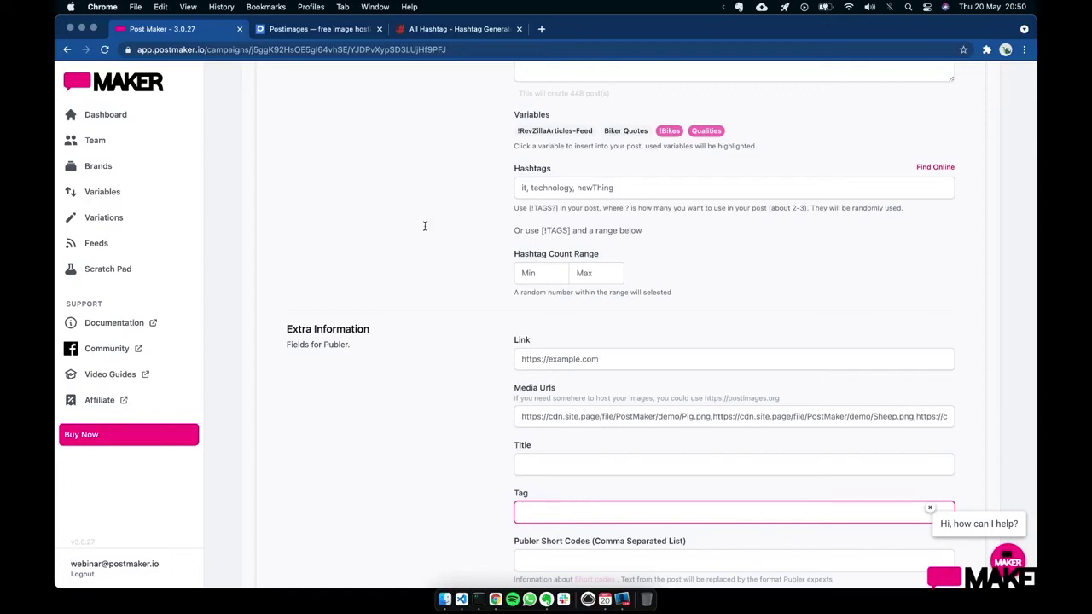
click(435, 267)
scroll(435, 267, up, 3)
scroll(435, 267, up, 10)
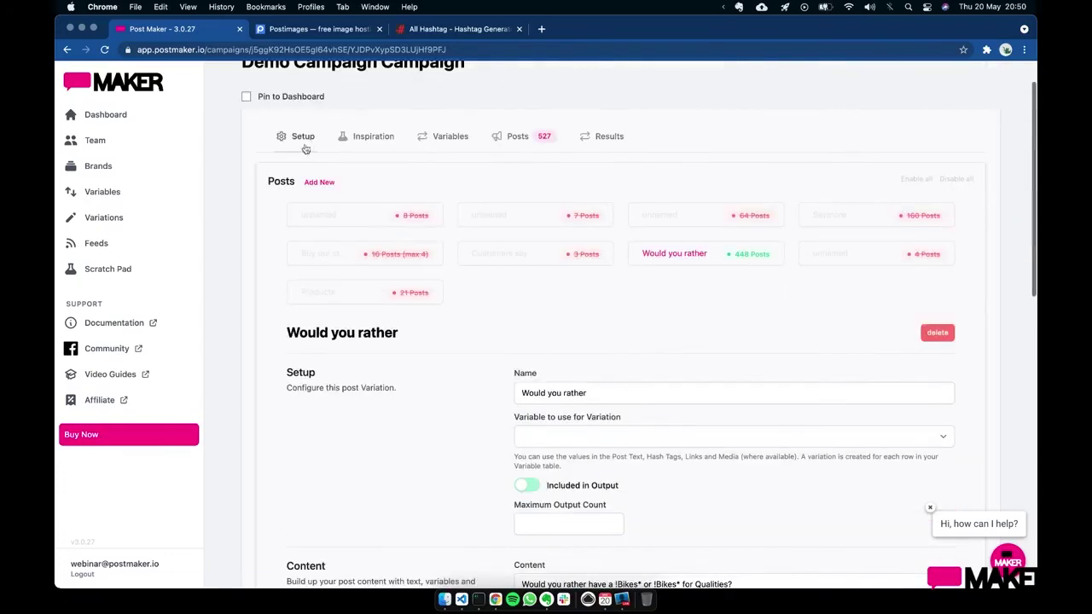
- Switch the campaign's social media scheduler to Postoplan and recheck the Would you rather post
click(300, 144)
click(779, 315)
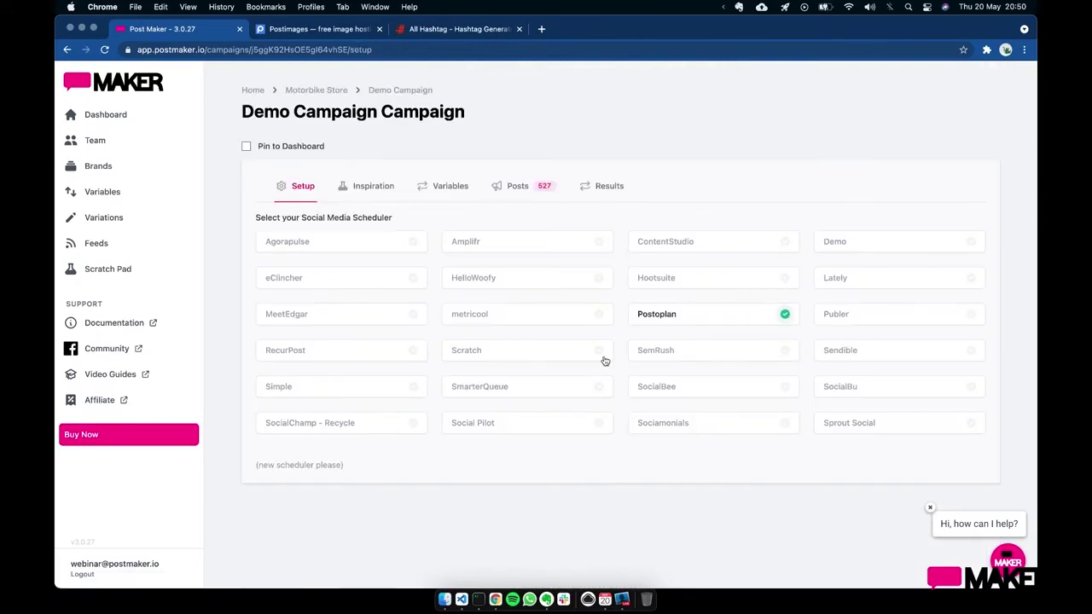
scroll(629, 475, down, 1)
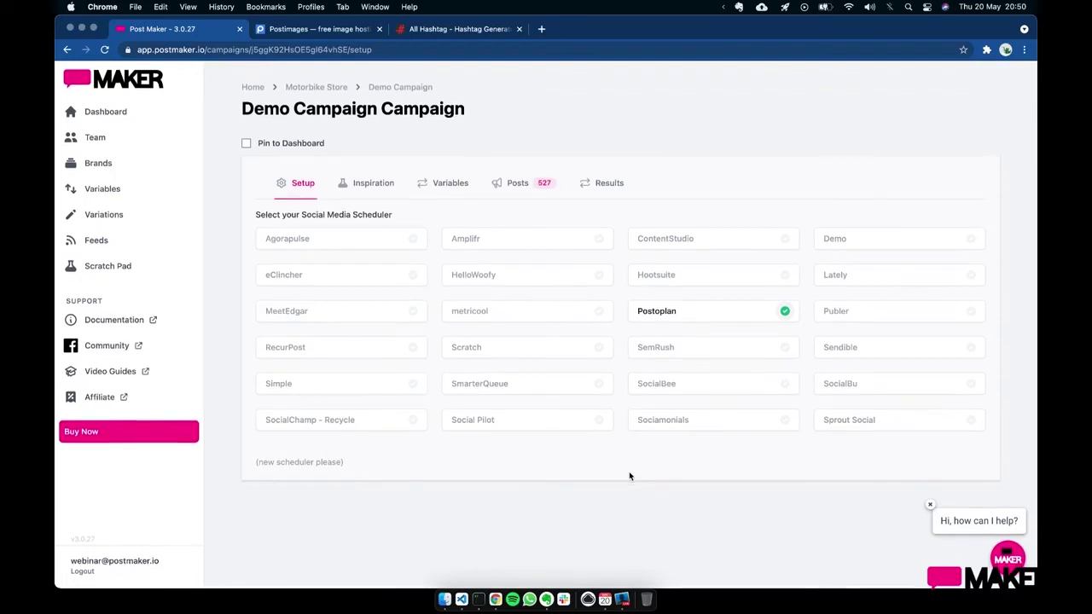
click(518, 182)
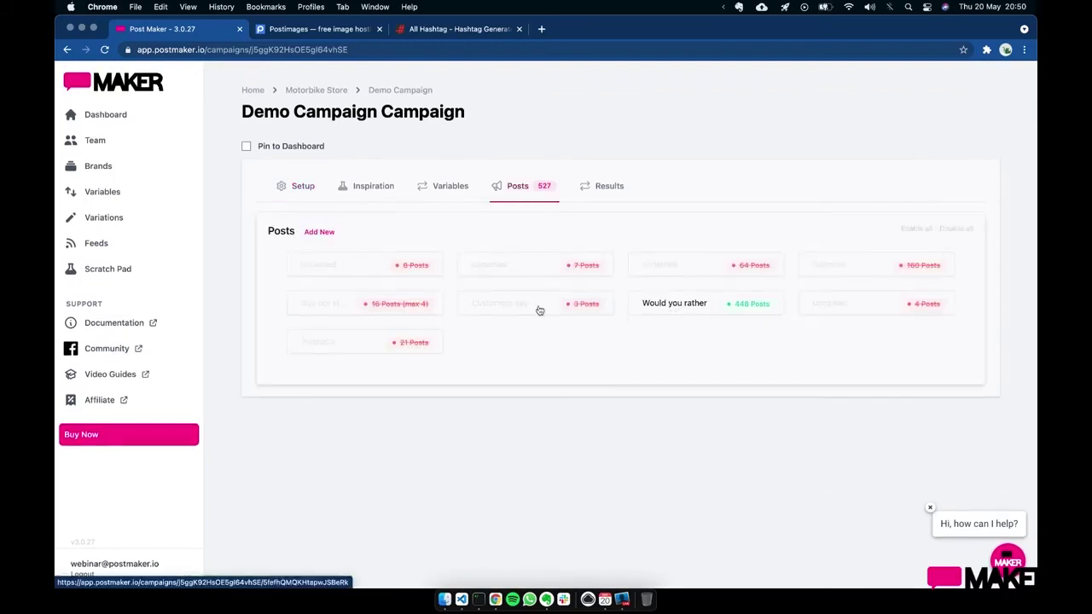
click(692, 303)
scroll(536, 447, down, 10)
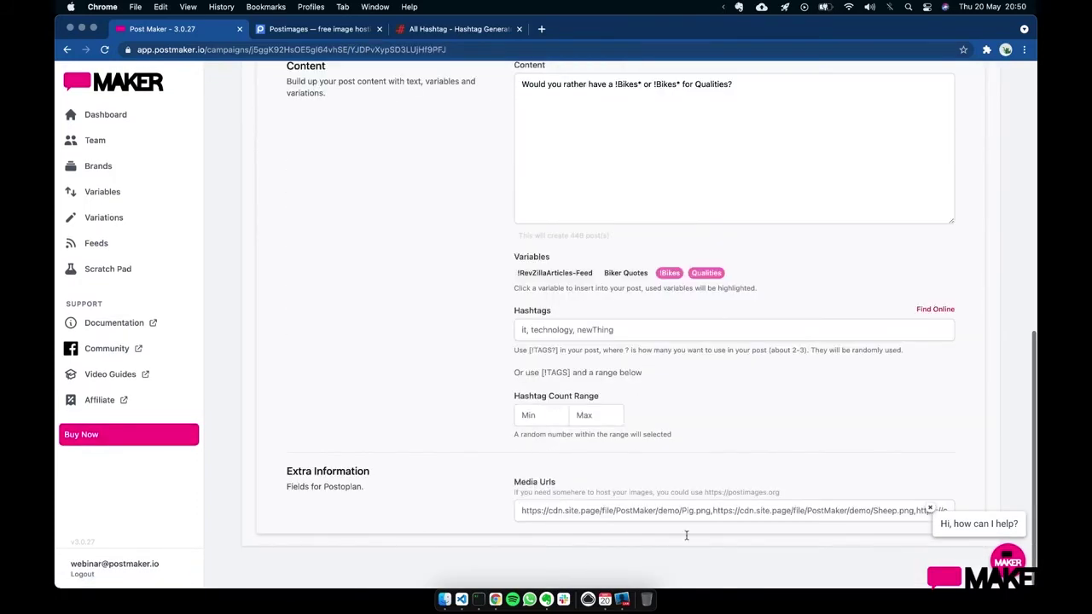
scroll(428, 403, up, 6)
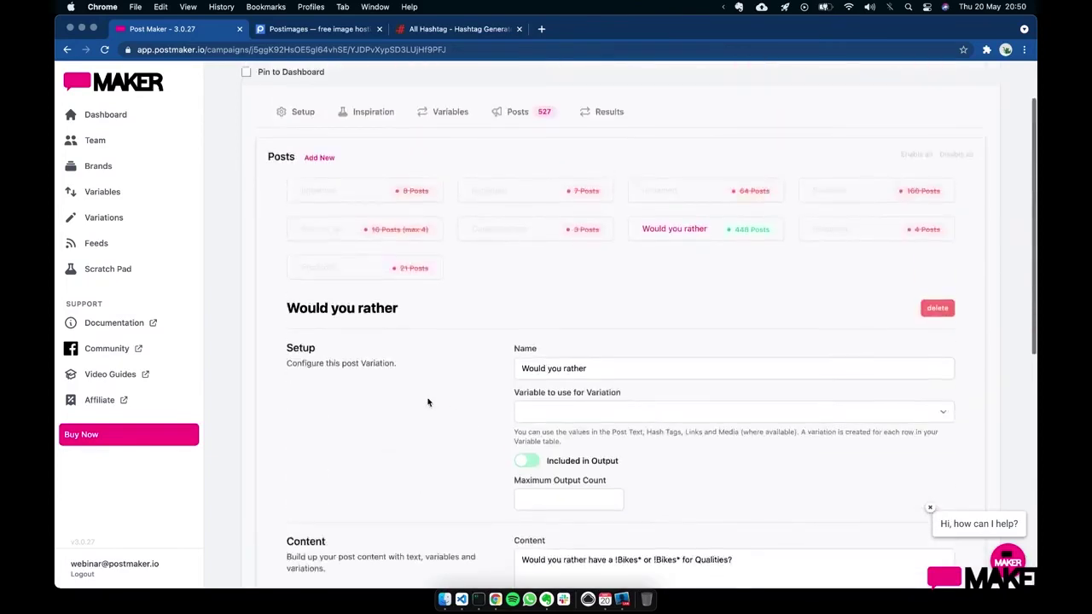
scroll(428, 402, up, 2)
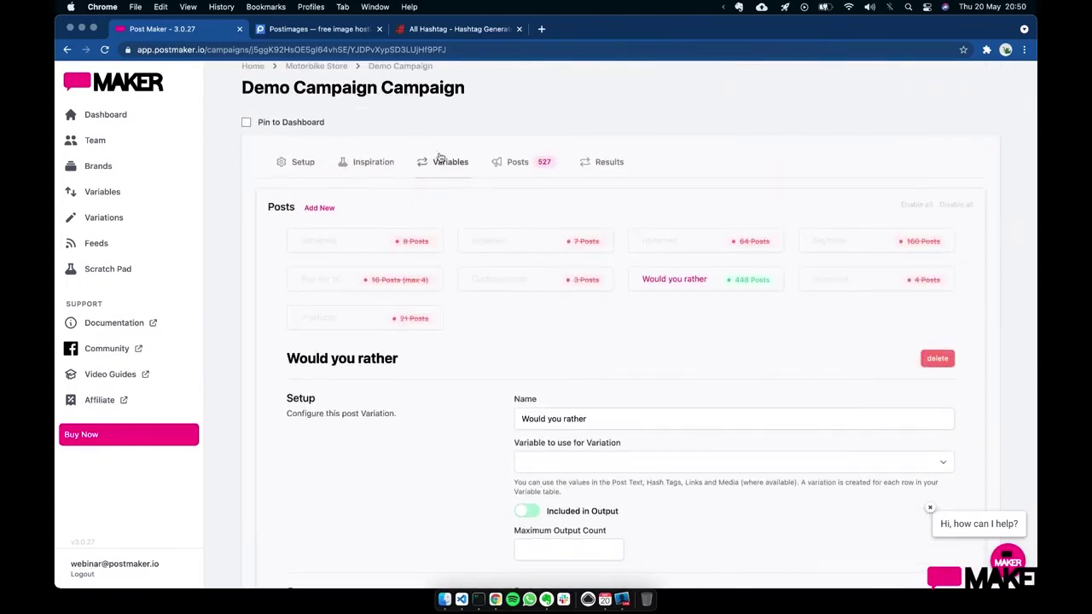
click(150, 269)
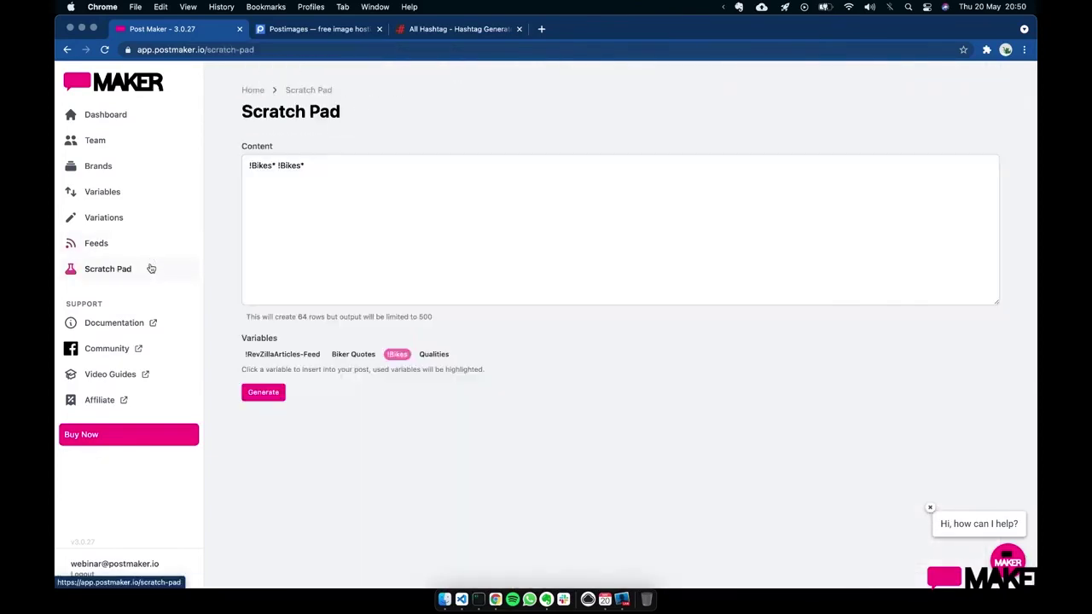
- Generate the bike pair rows in Scratch Pad, then fetch the RevZilla Articles feed
click(390, 227)
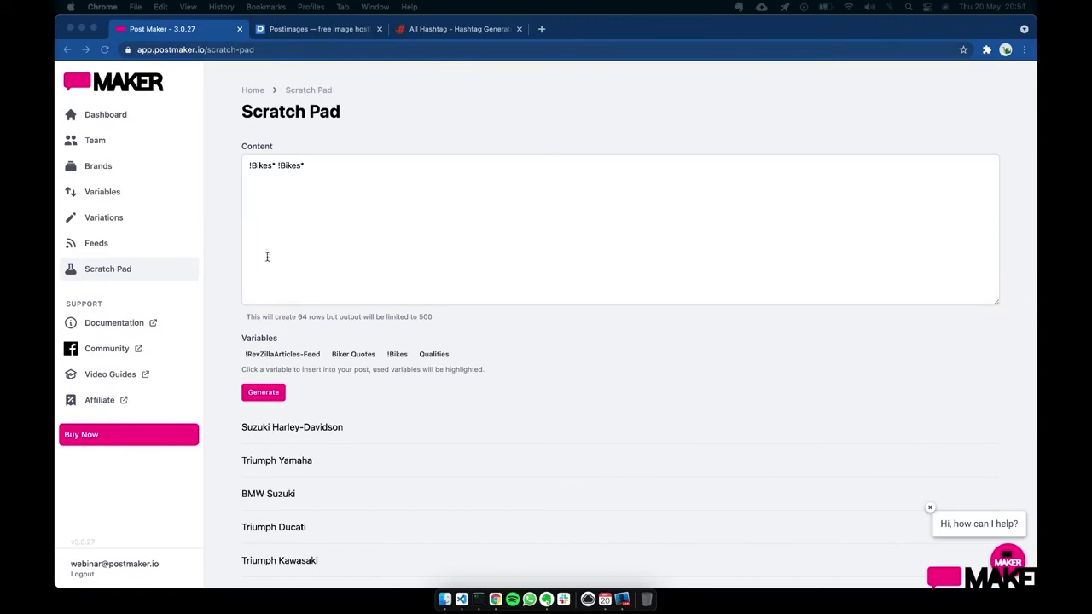
click(179, 243)
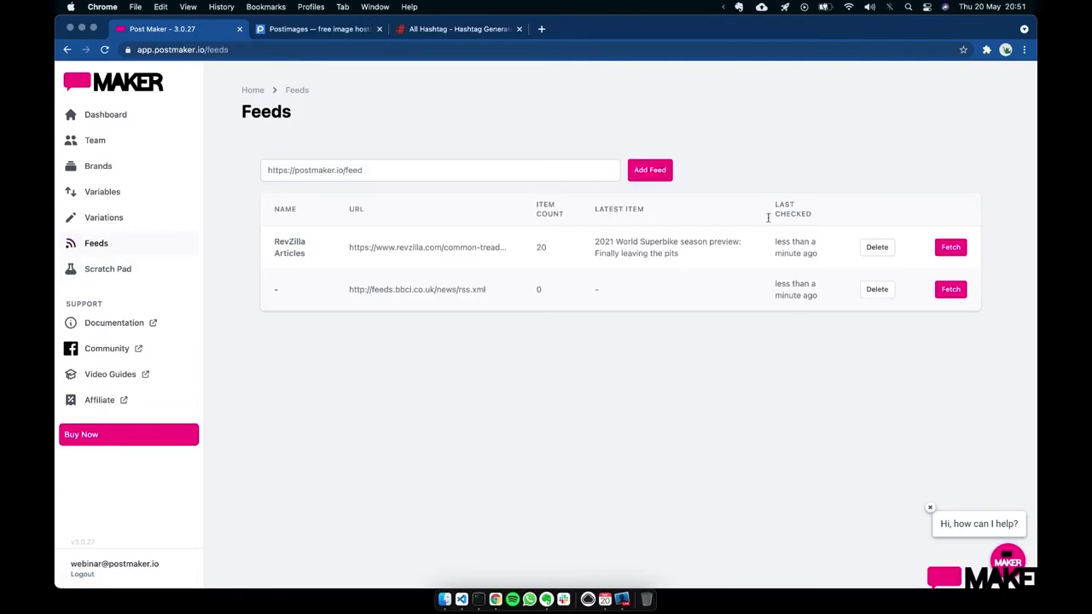
click(959, 248)
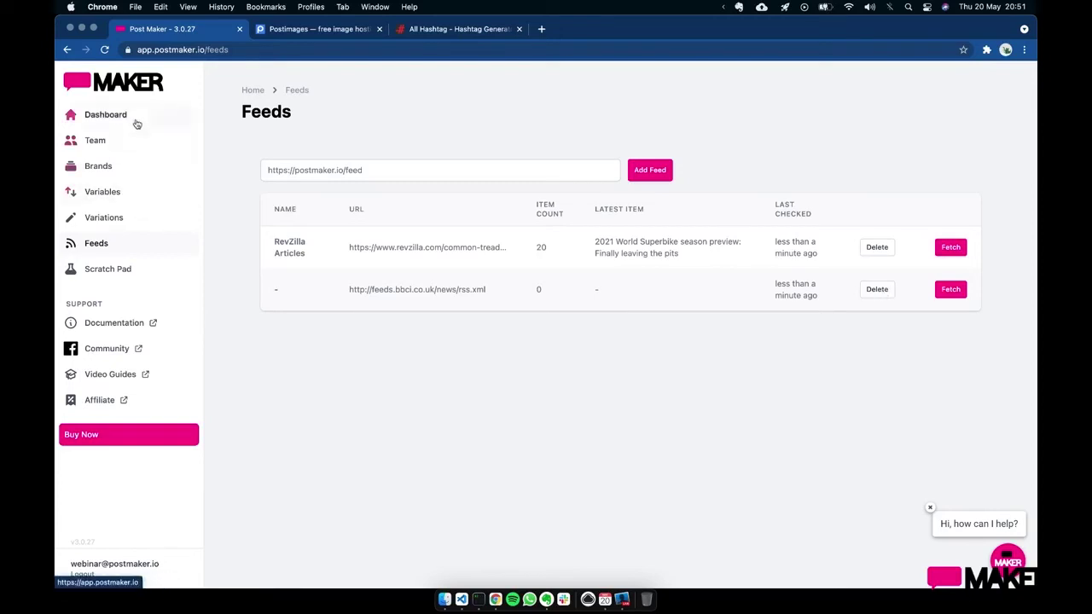
- Pin Motorbike Store's Demo Campaign to the dashboard and go back to the Dashboard
click(124, 171)
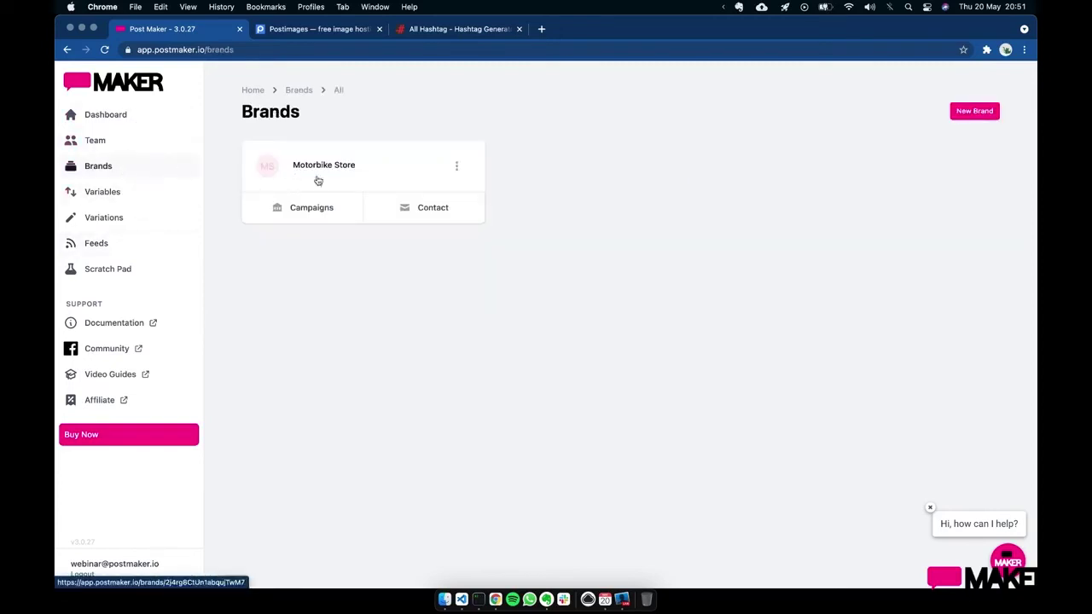
click(327, 209)
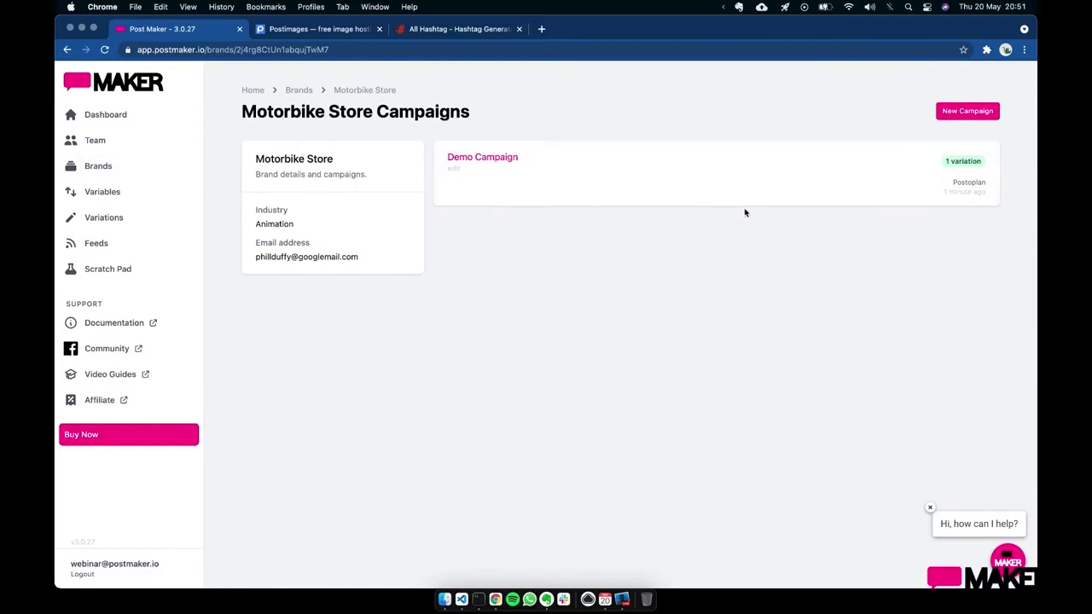
click(759, 186)
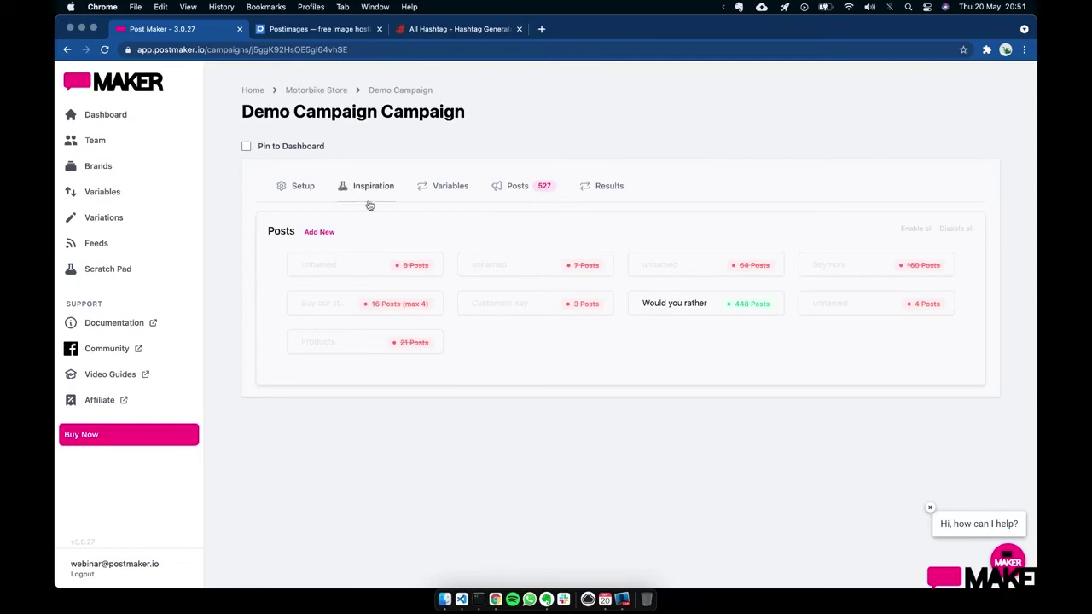
click(246, 147)
click(255, 89)
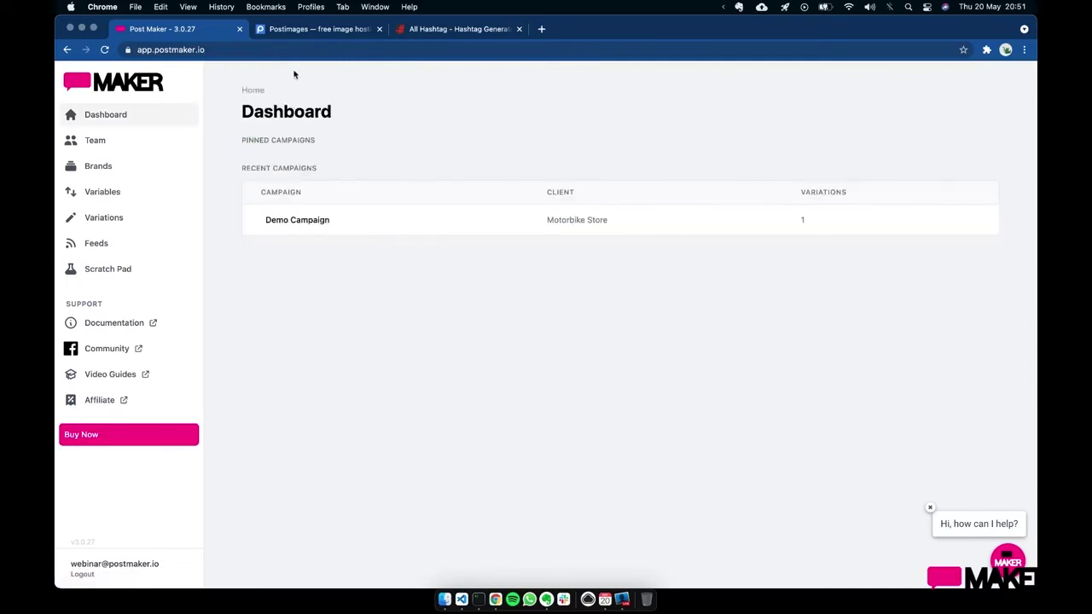
click(98, 140)
click(148, 118)
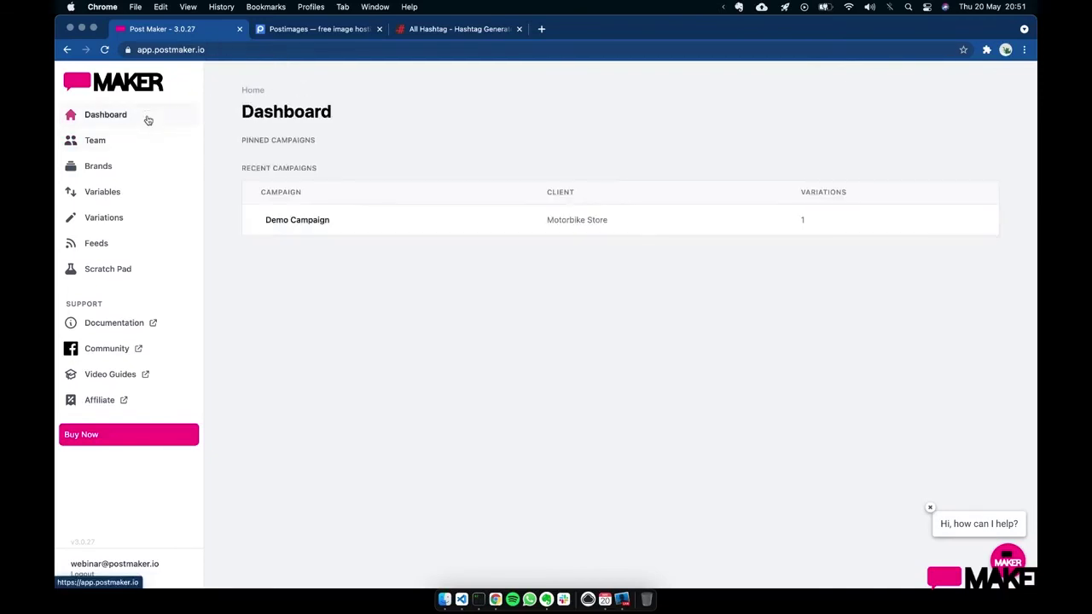
- Reopen Motorbike Store's Demo Campaign, pin it again, and return to the Dashboard
click(115, 166)
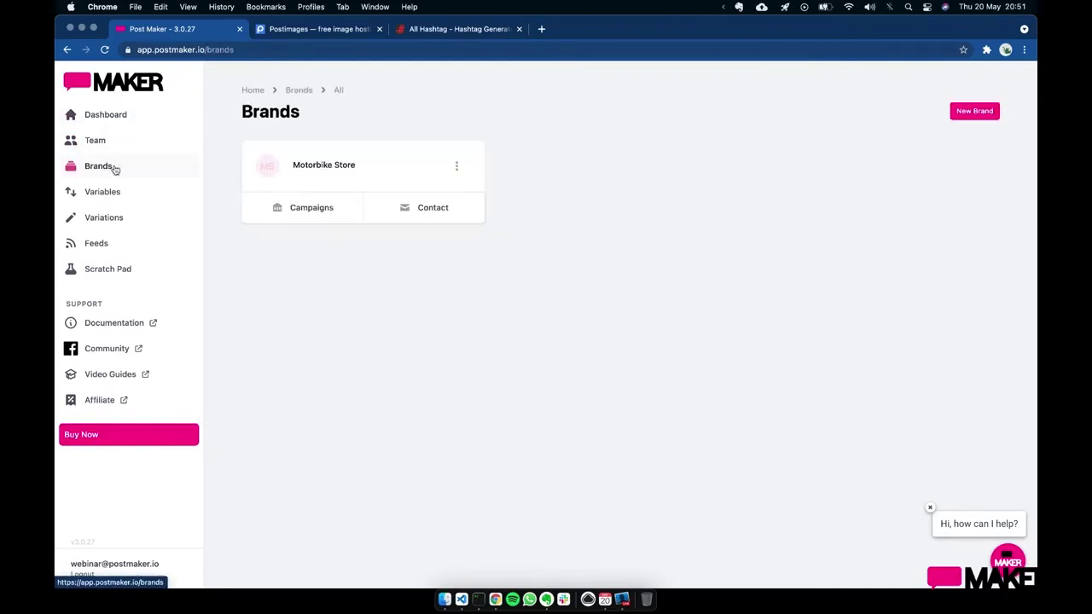
click(338, 169)
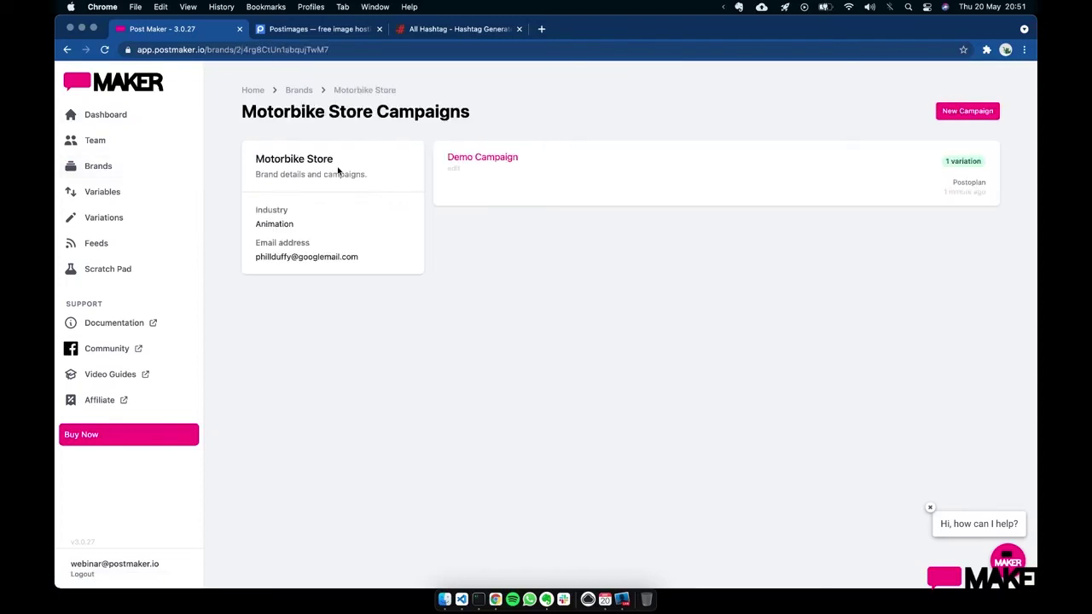
click(505, 161)
click(246, 147)
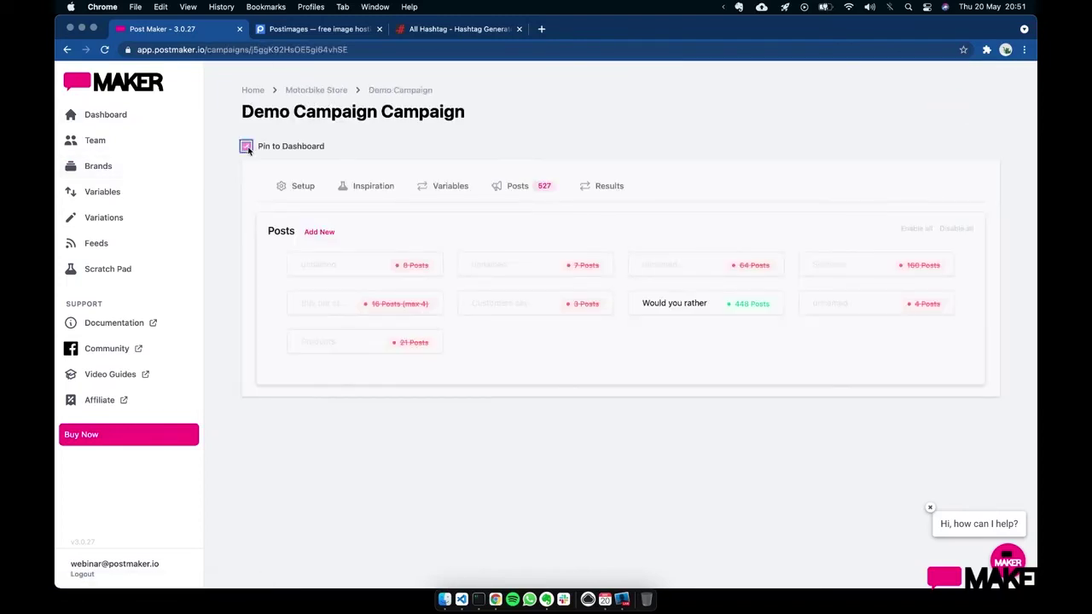
click(126, 120)
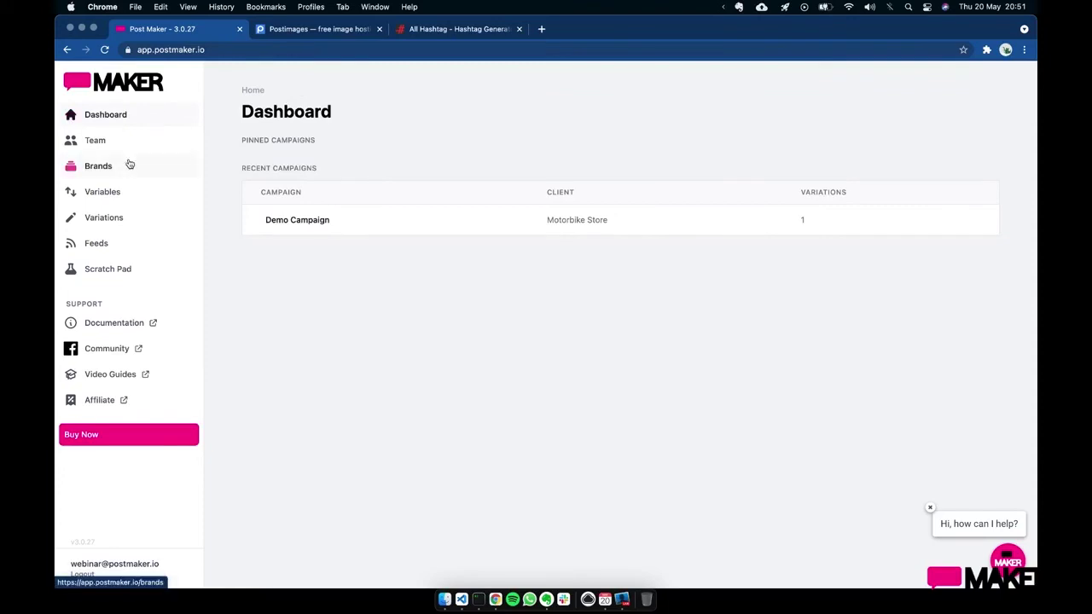
- Browse the variation cards, look over the Buy our stuff variation, and return to Variations
click(139, 217)
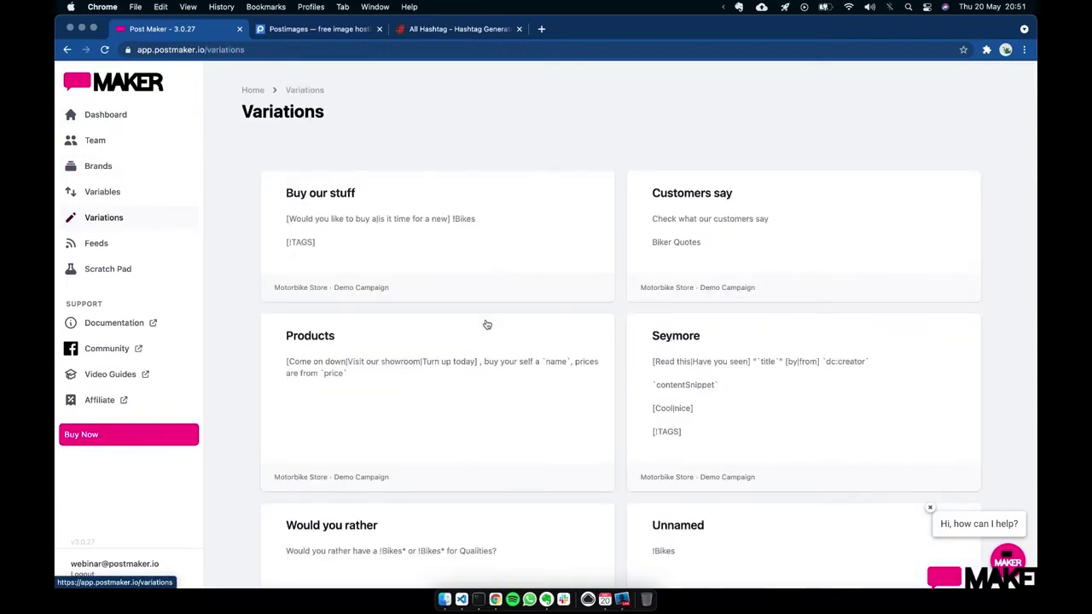
scroll(514, 415, down, 5)
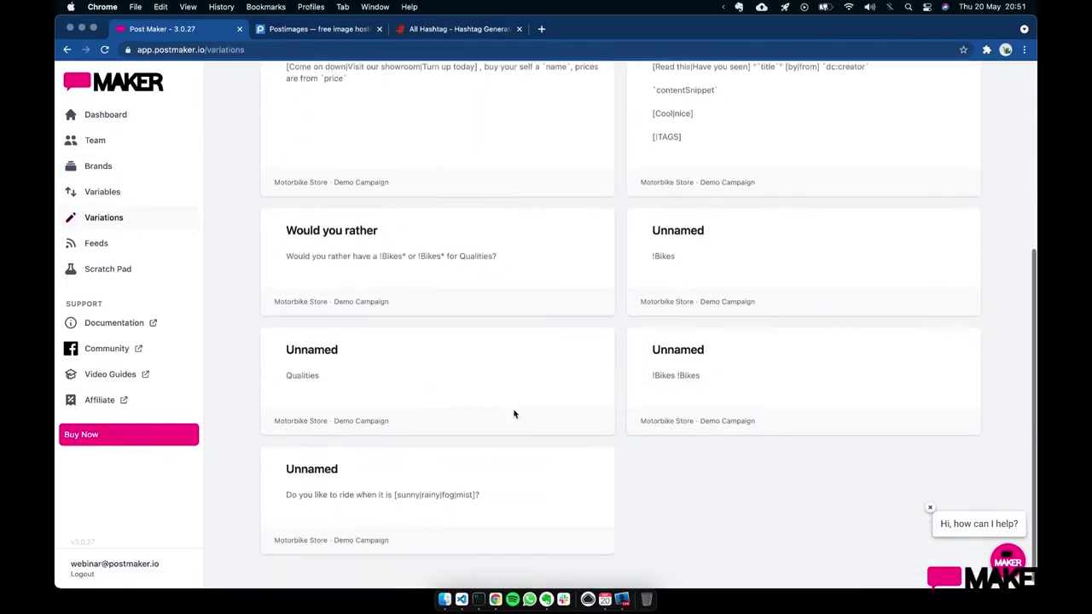
scroll(504, 330, up, 5)
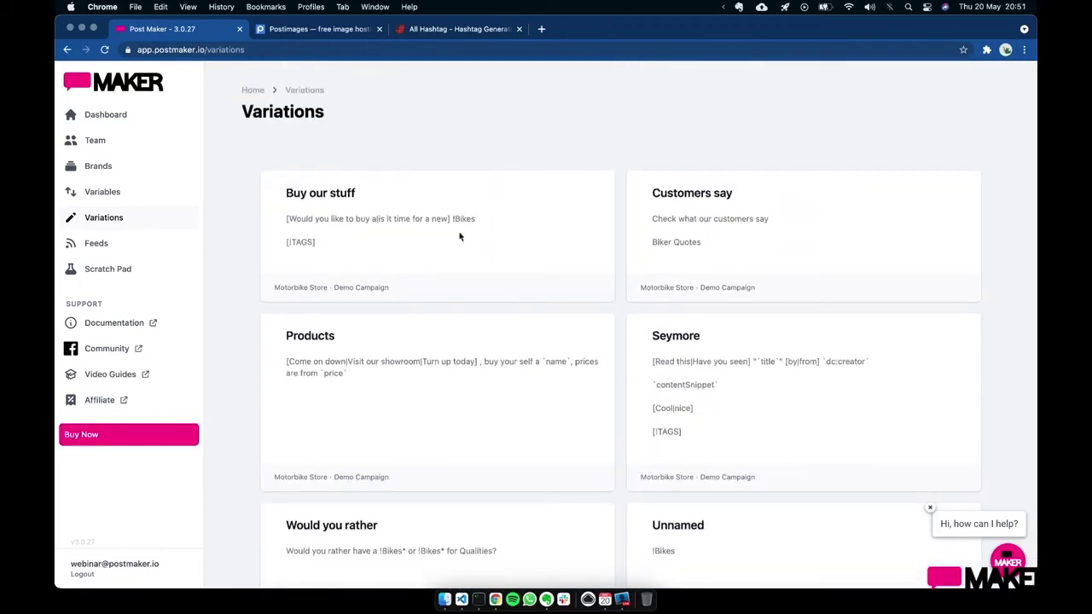
click(319, 198)
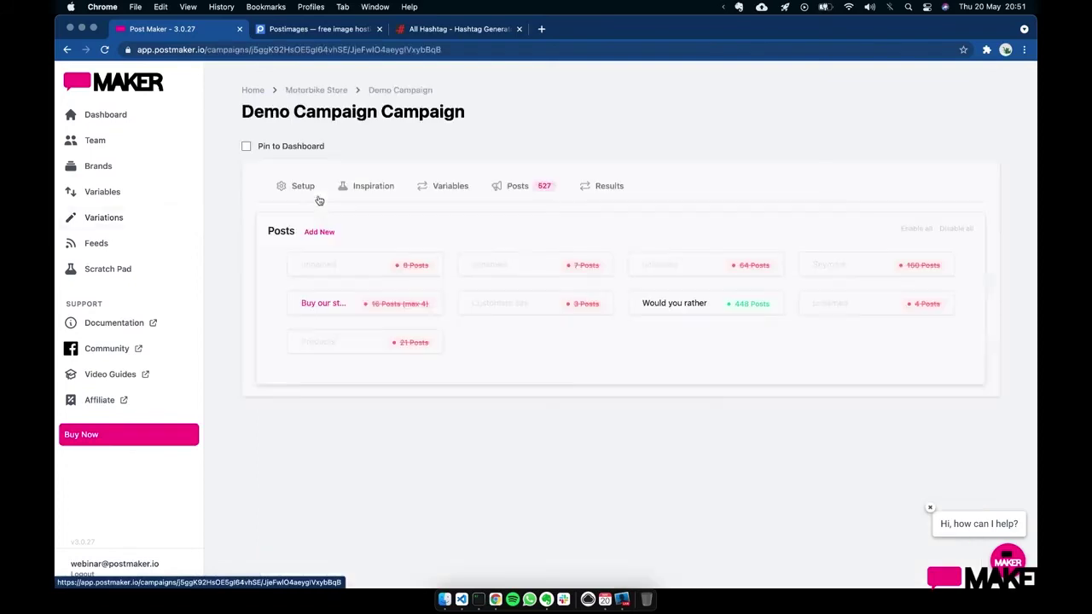
scroll(570, 429, down, 3)
scroll(570, 429, up, 3)
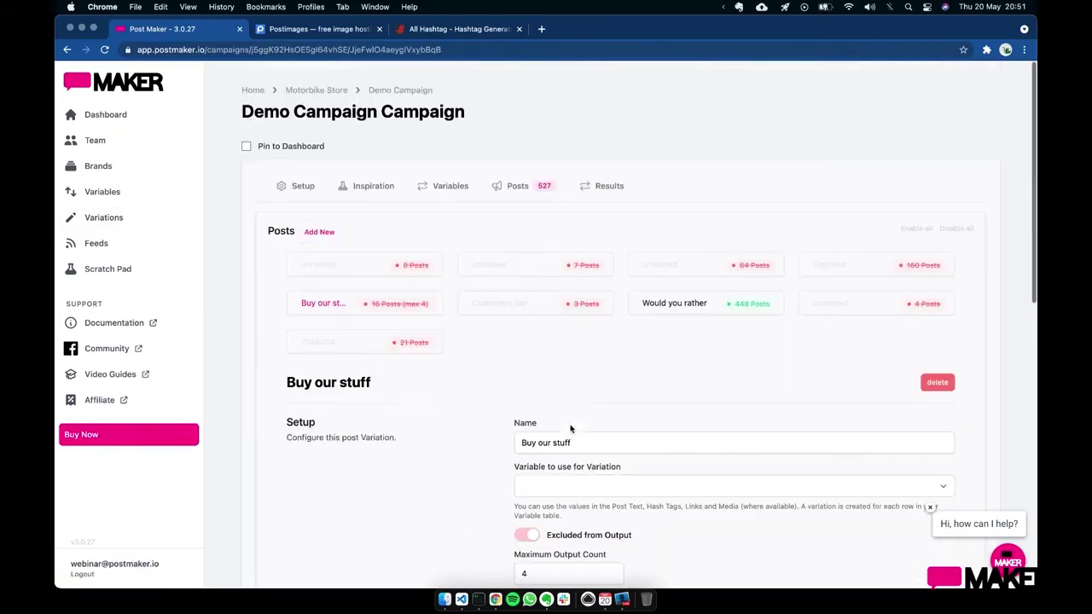
click(138, 218)
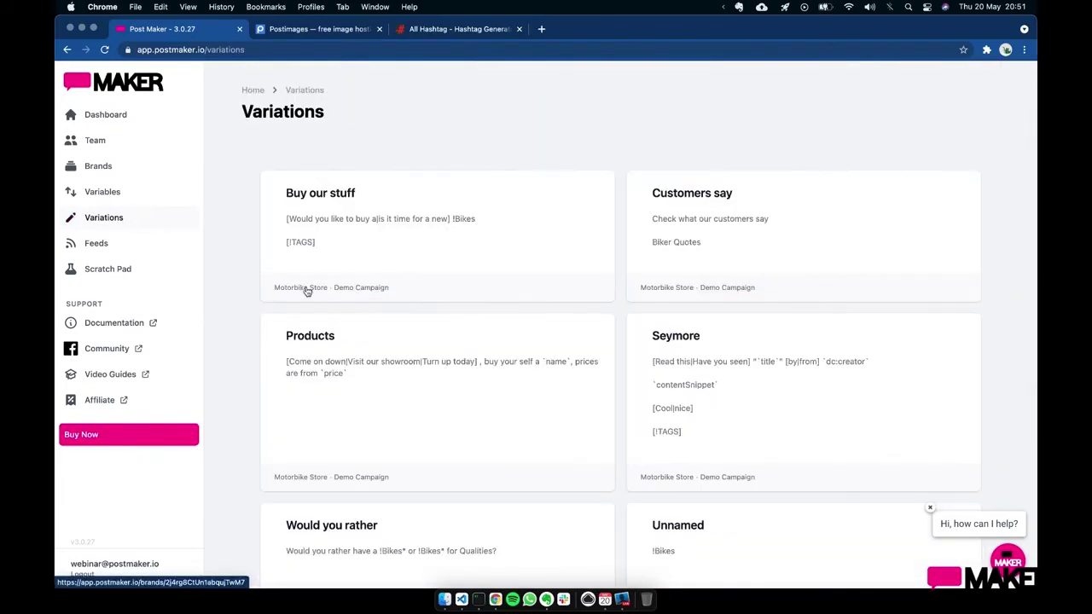
- Open the Demo Campaign from a variation card's footer link
click(304, 290)
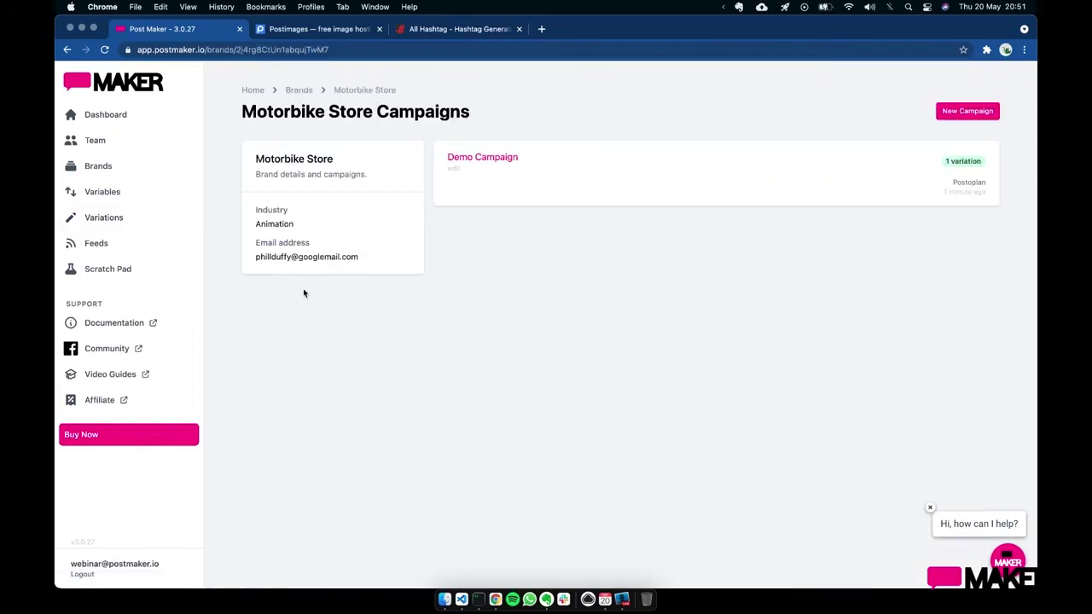
scroll(244, 281, left, 5)
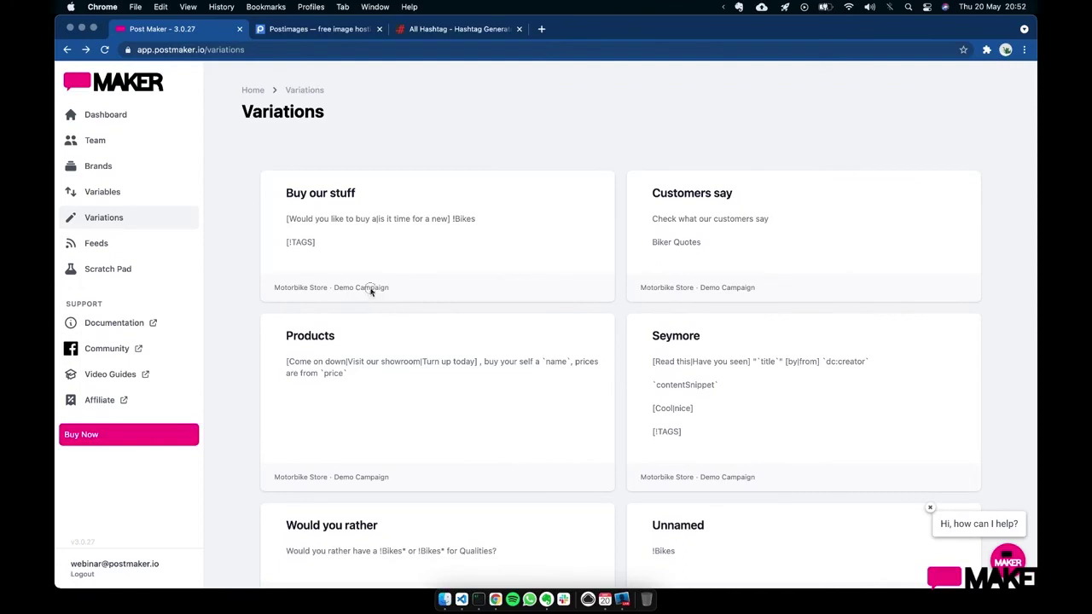
click(368, 290)
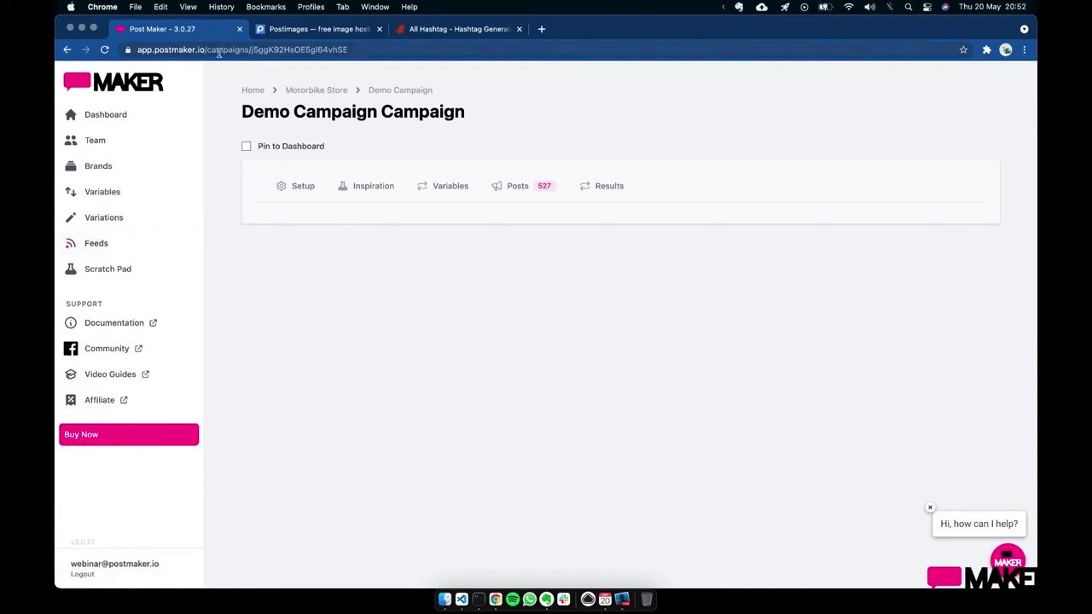
- Load the campaign's images page by changing the web address to 'images'
drag(206, 49, 511, 64)
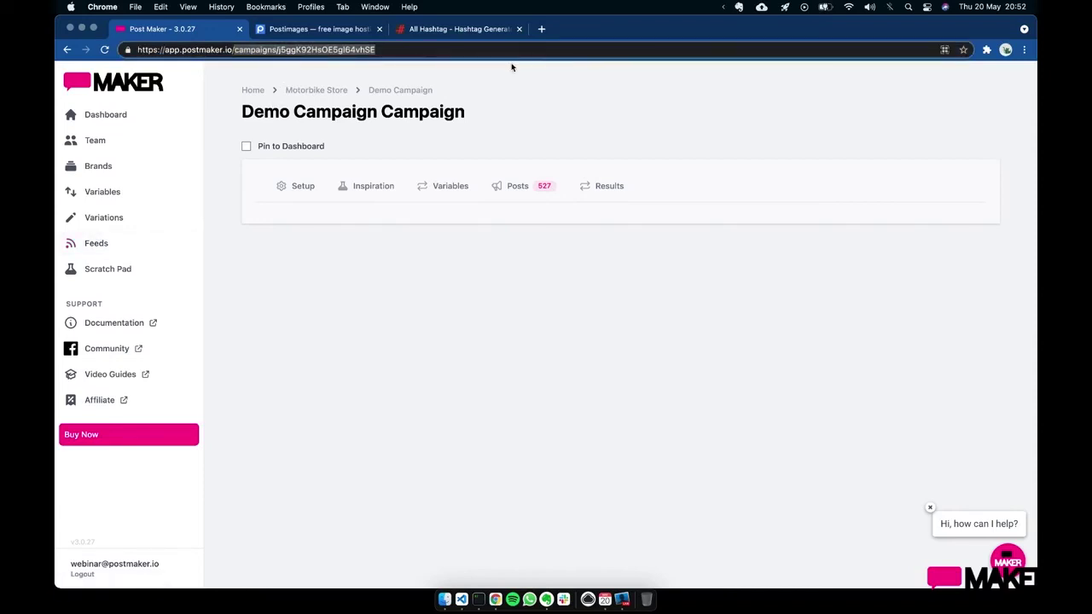
text(images)
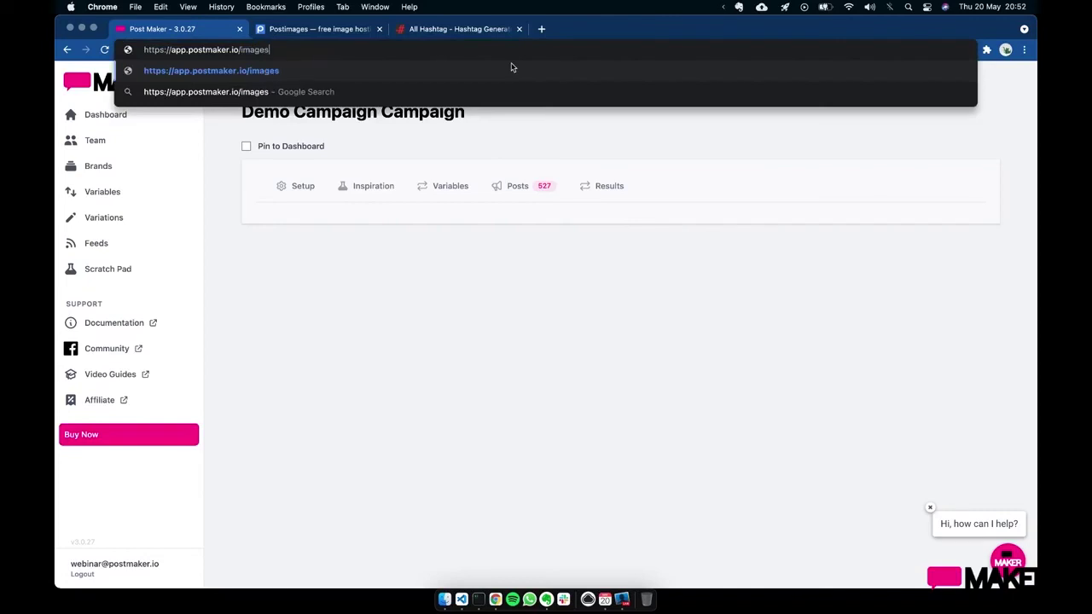
key(Return)
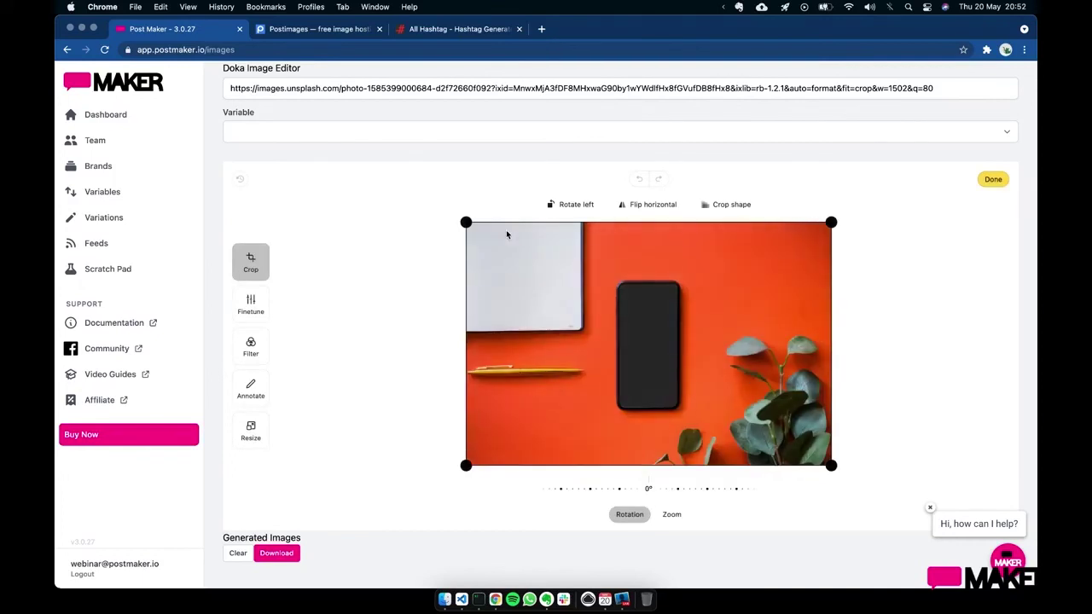
- Rotate the photo to 45 degrees and set !Bikes as the image variable
drag(657, 490, 531, 489)
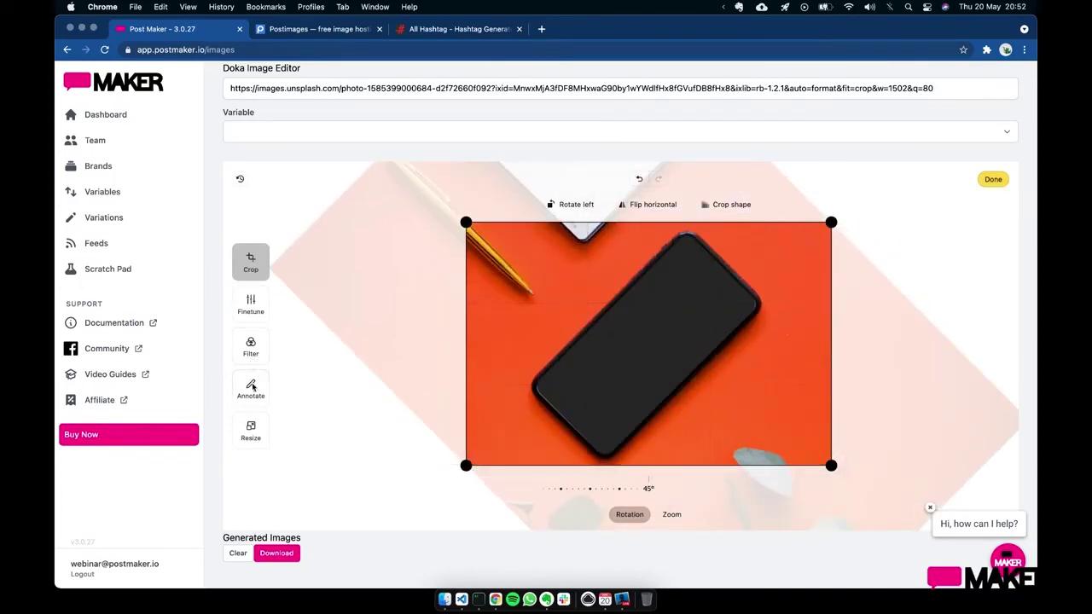
click(253, 387)
click(407, 133)
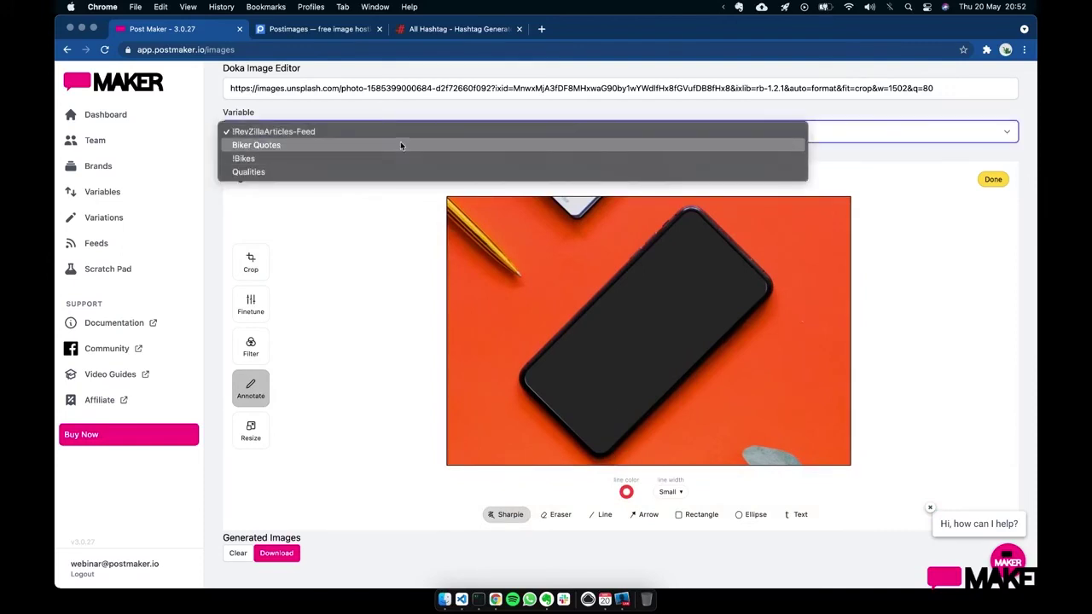
click(402, 133)
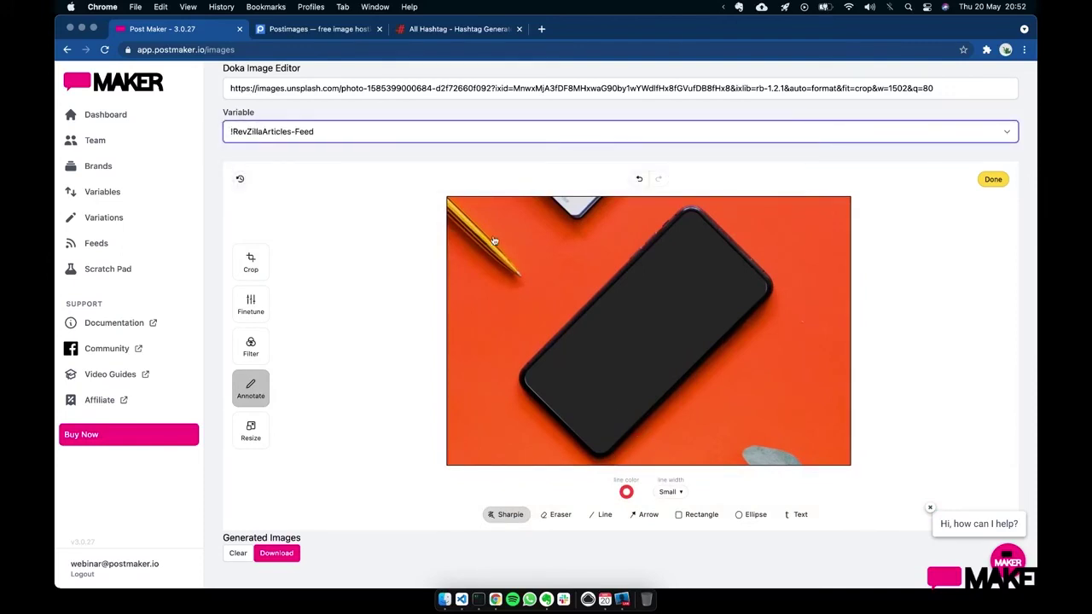
click(388, 135)
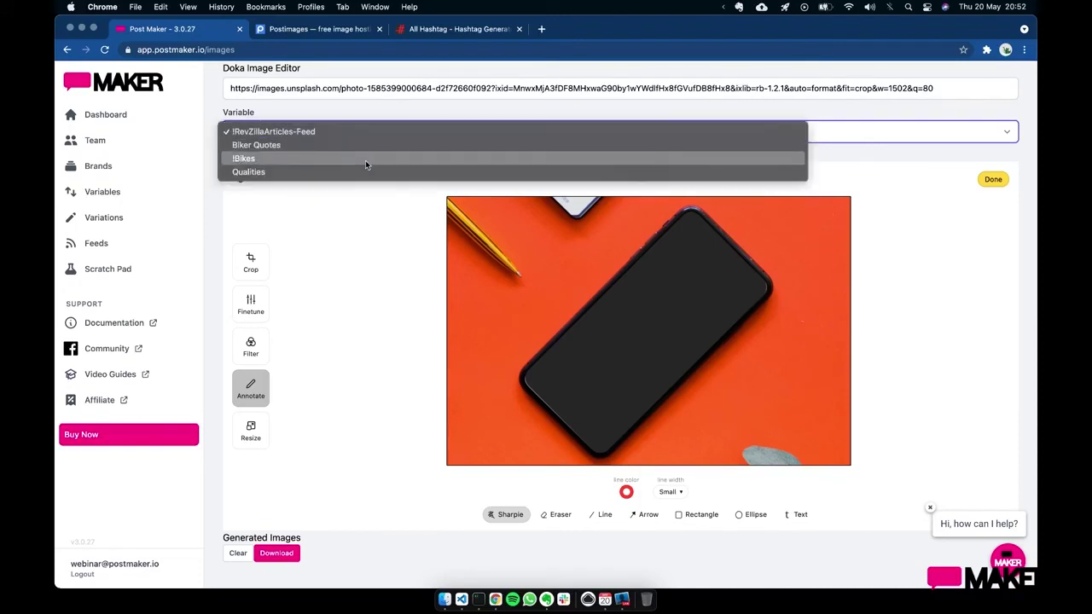
click(365, 159)
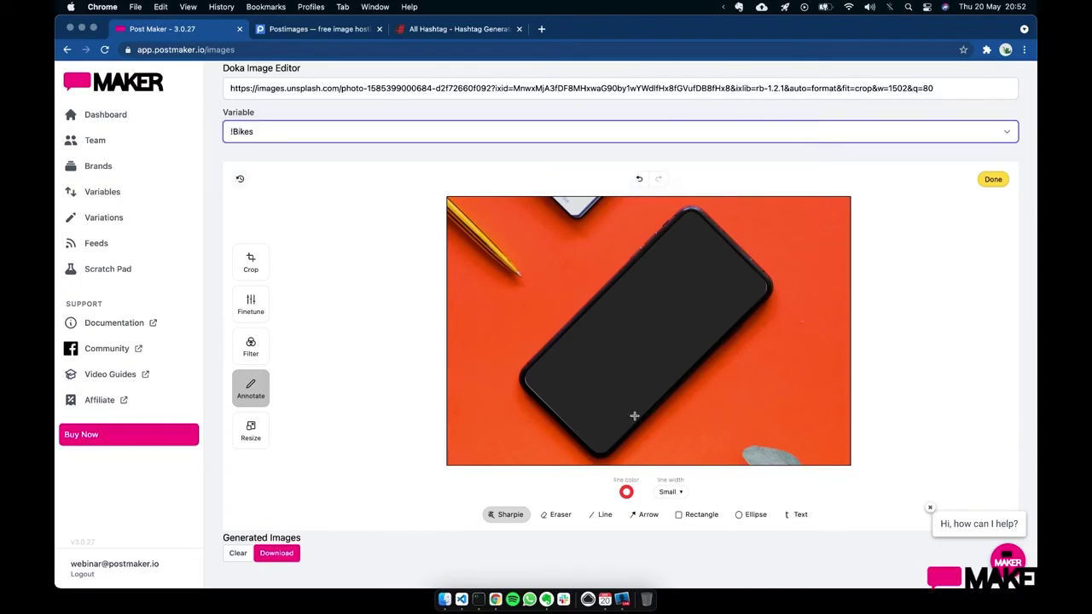
- Add a white {content} text box over the phone screen
click(798, 514)
drag(573, 336, 720, 377)
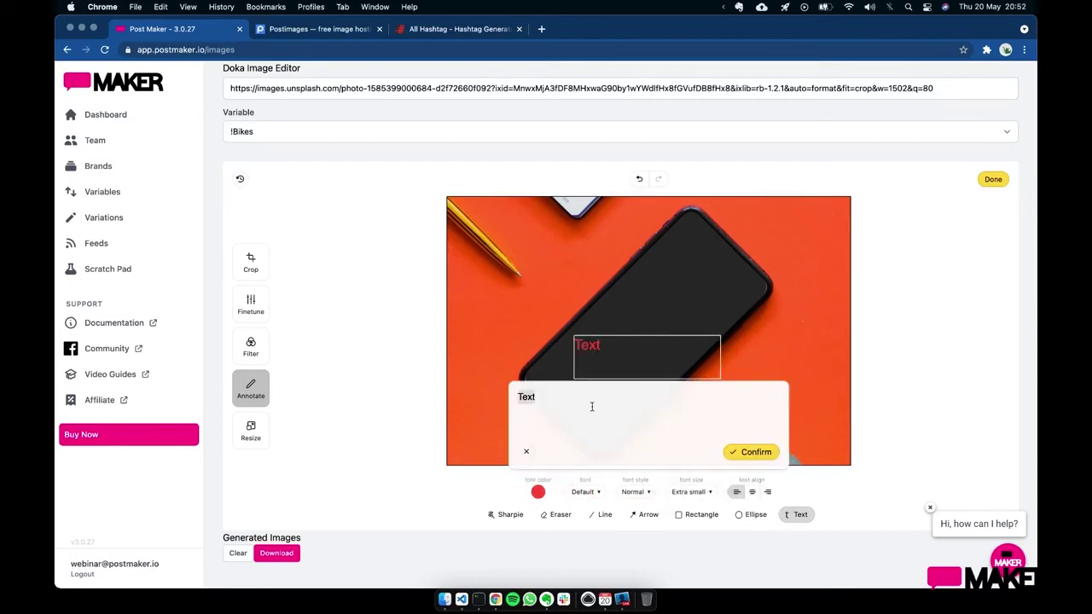
text({content})
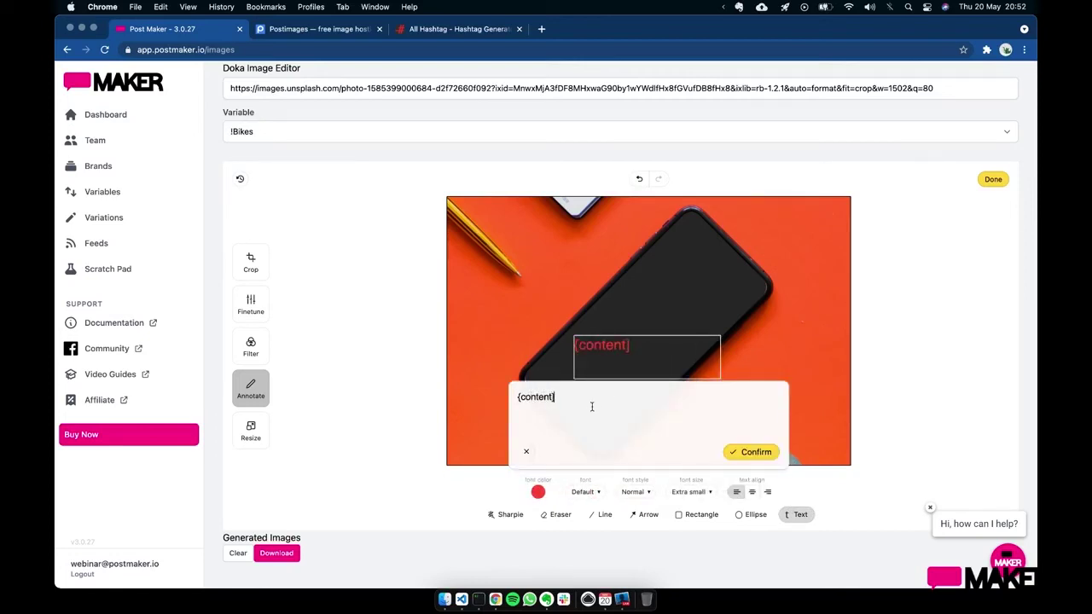
click(749, 452)
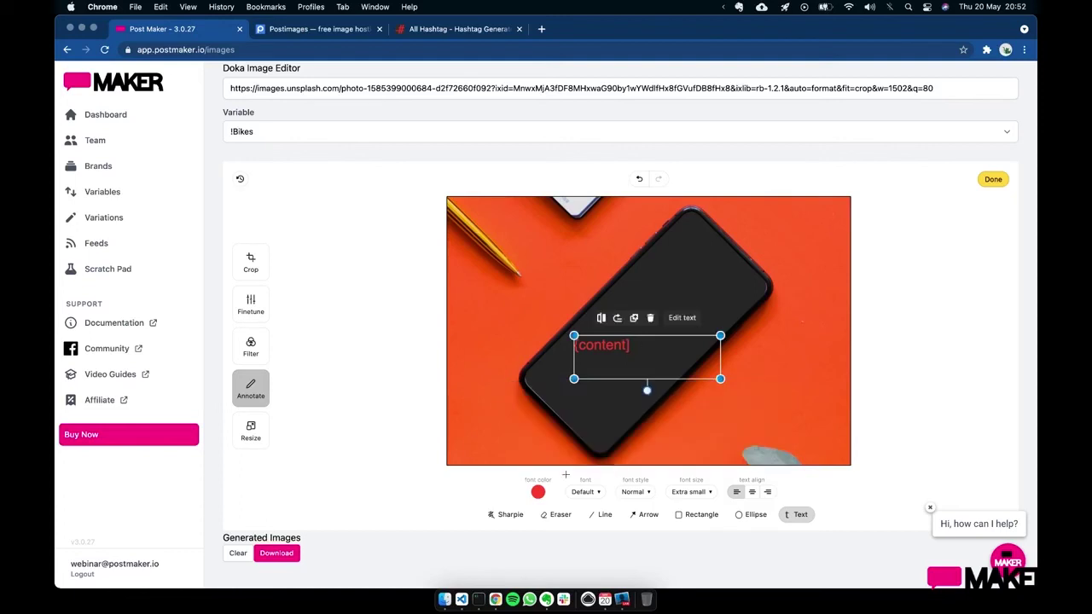
click(538, 493)
click(498, 433)
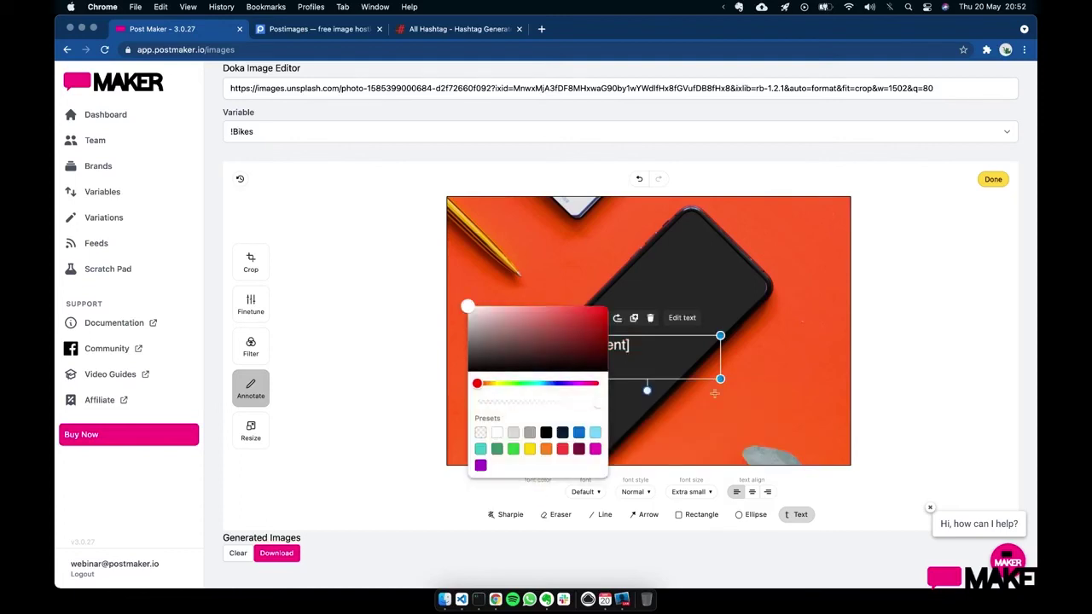
click(723, 401)
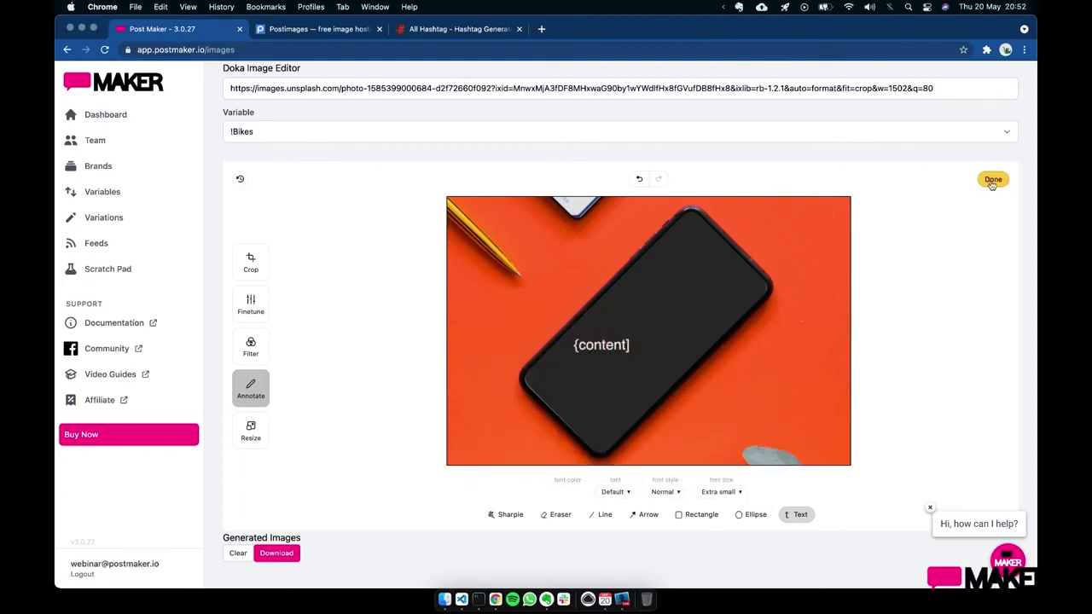
- Generate the images, check the Generated Images, and reload for a fresh photo
click(993, 179)
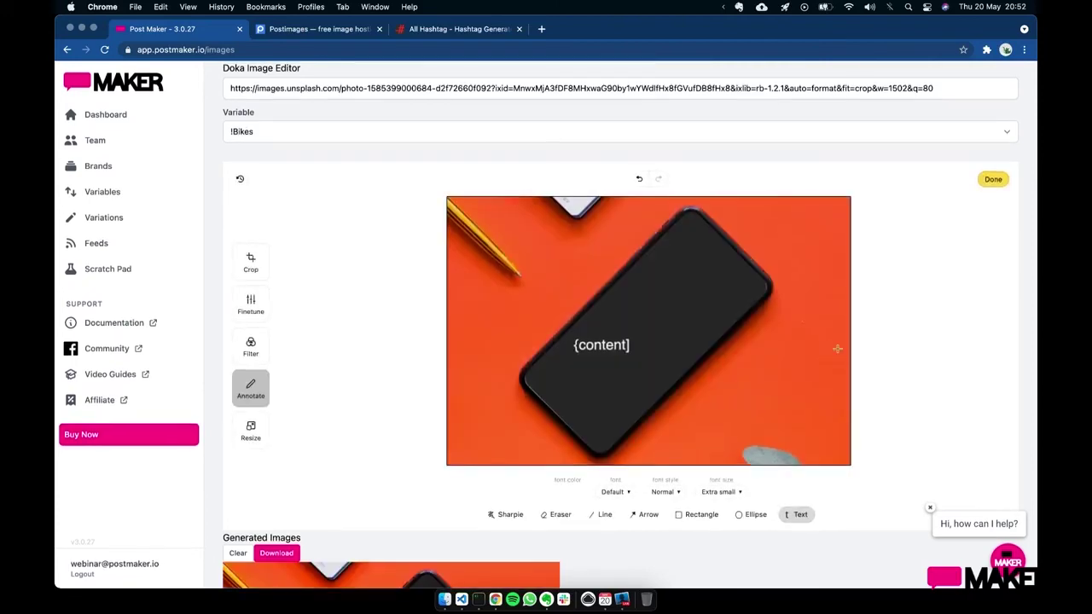
scroll(853, 376, down, 8)
scroll(767, 397, down, 2)
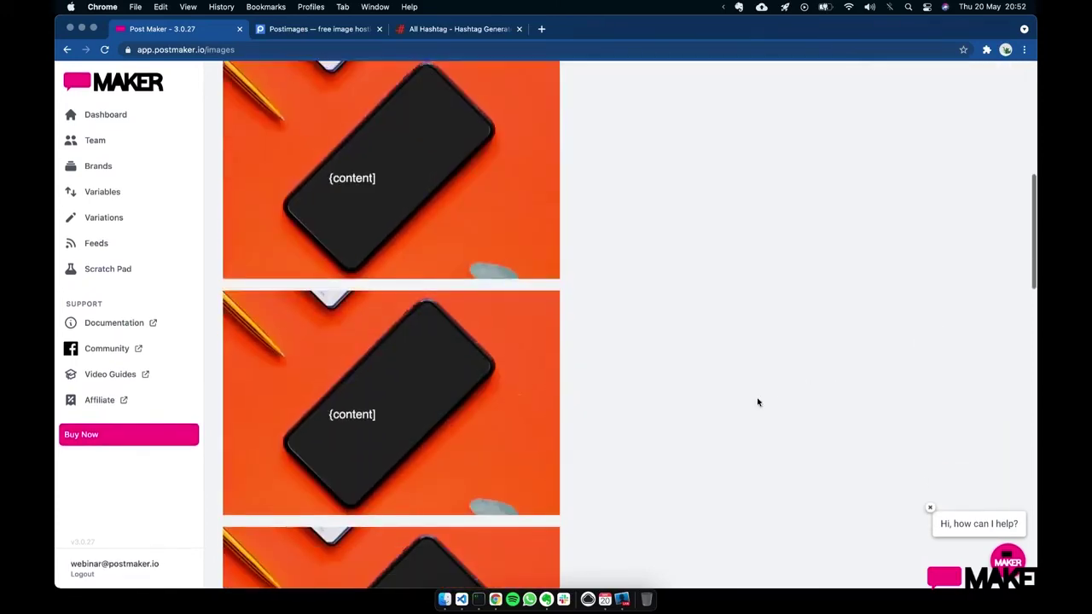
scroll(757, 402, up, 2)
scroll(699, 324, up, 5)
scroll(635, 200, up, 4)
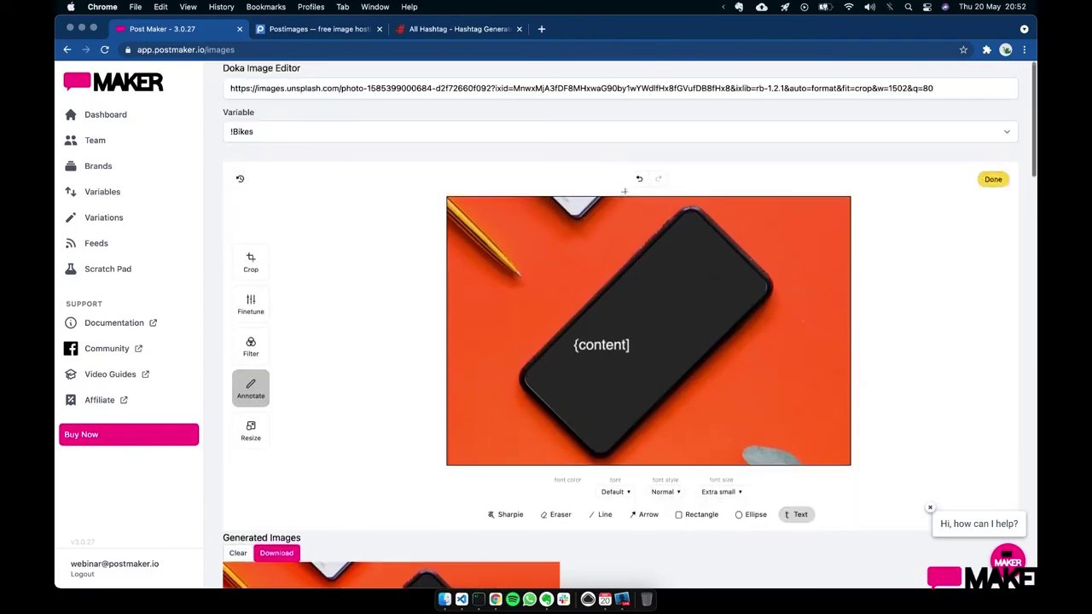
key(super+r)
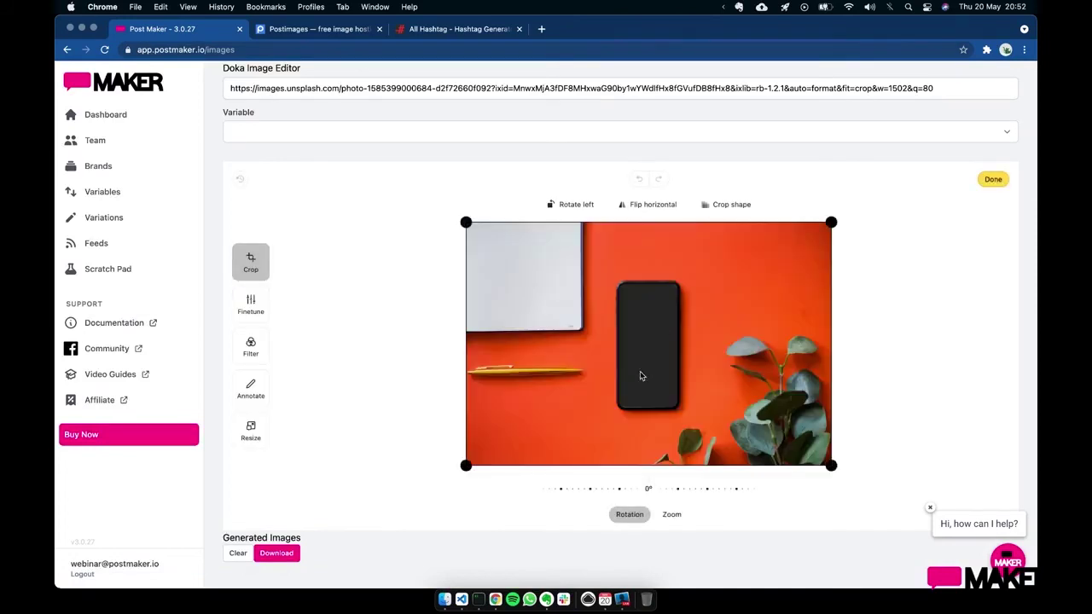
- Rotate the photo a quarter turn left and add a {content} text box on the phone
click(570, 206)
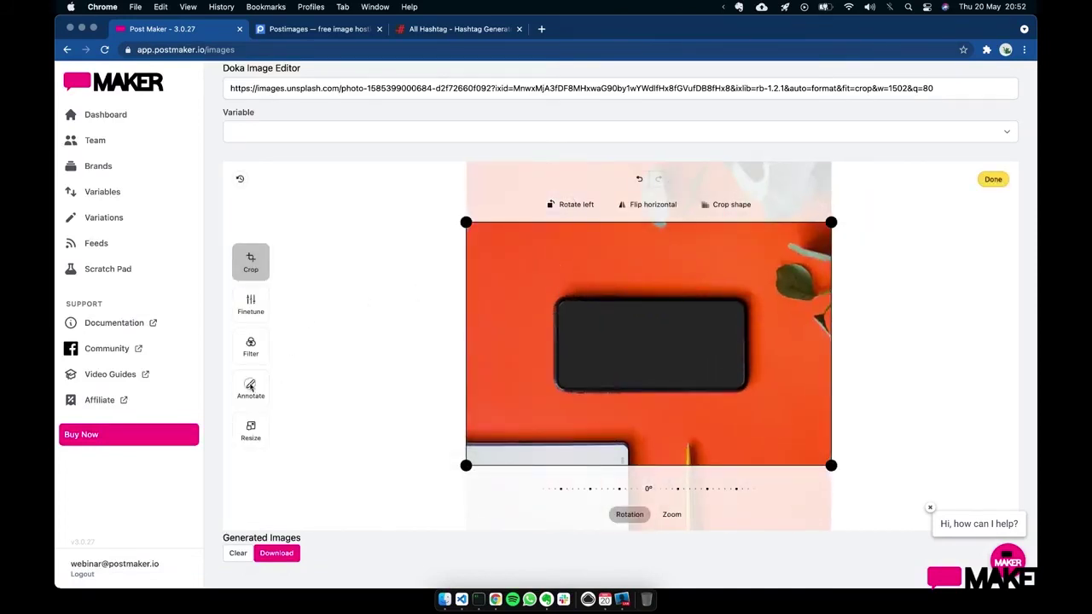
click(250, 386)
click(796, 514)
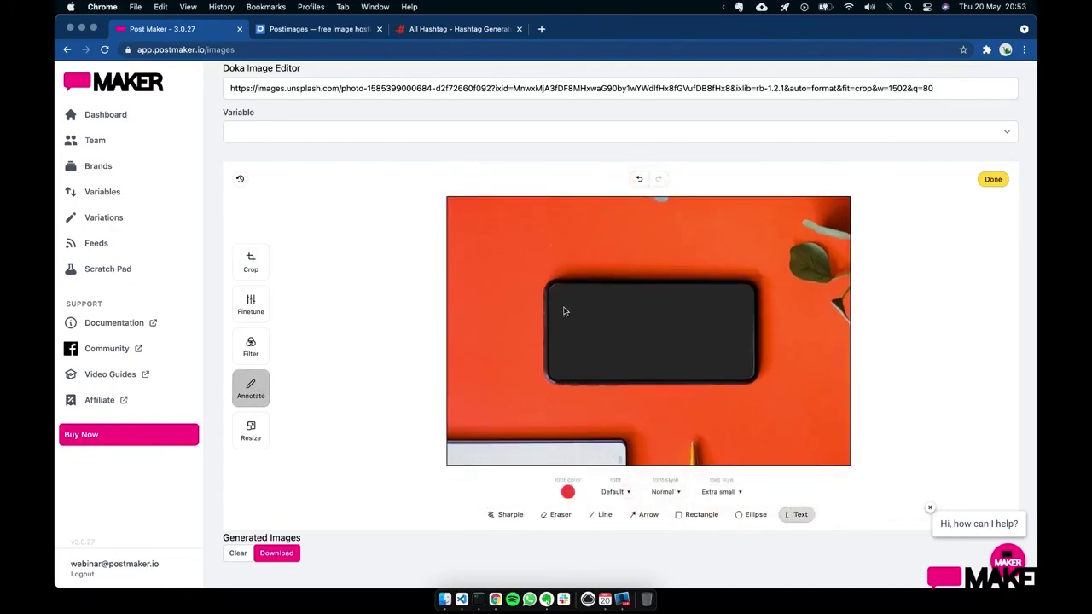
drag(553, 290, 745, 368)
double_click(565, 395)
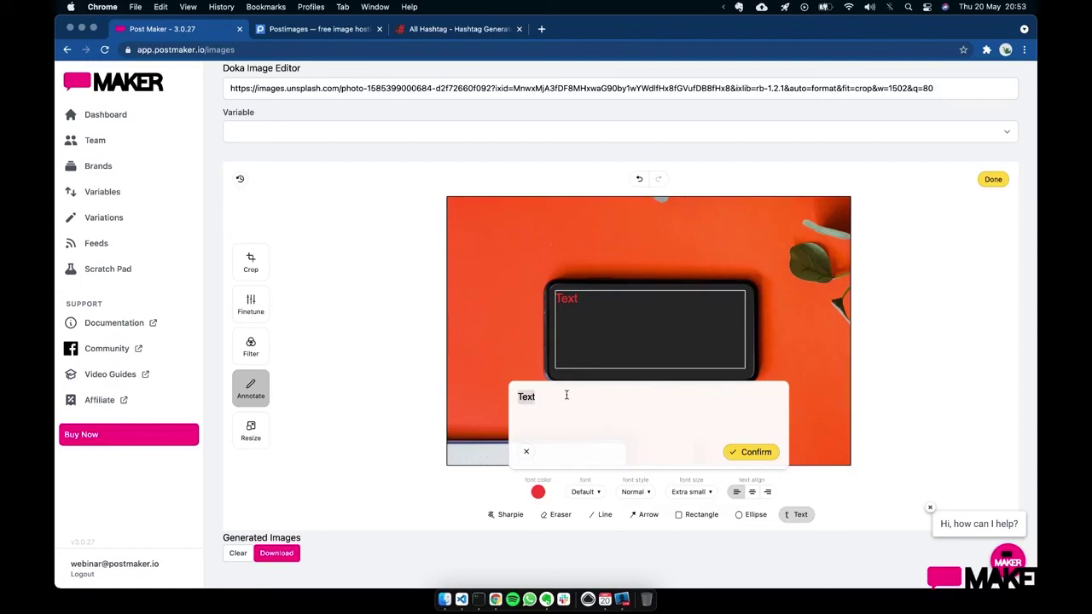
text({content})
click(752, 452)
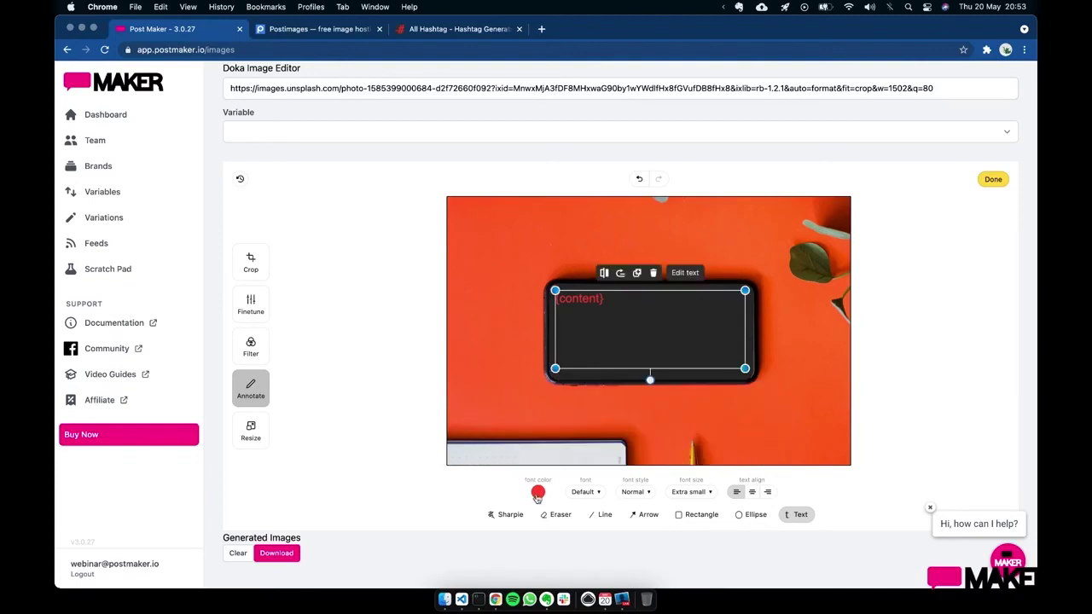
- Colour the {content} text white and use the !Bikes variable for it
click(537, 492)
click(497, 432)
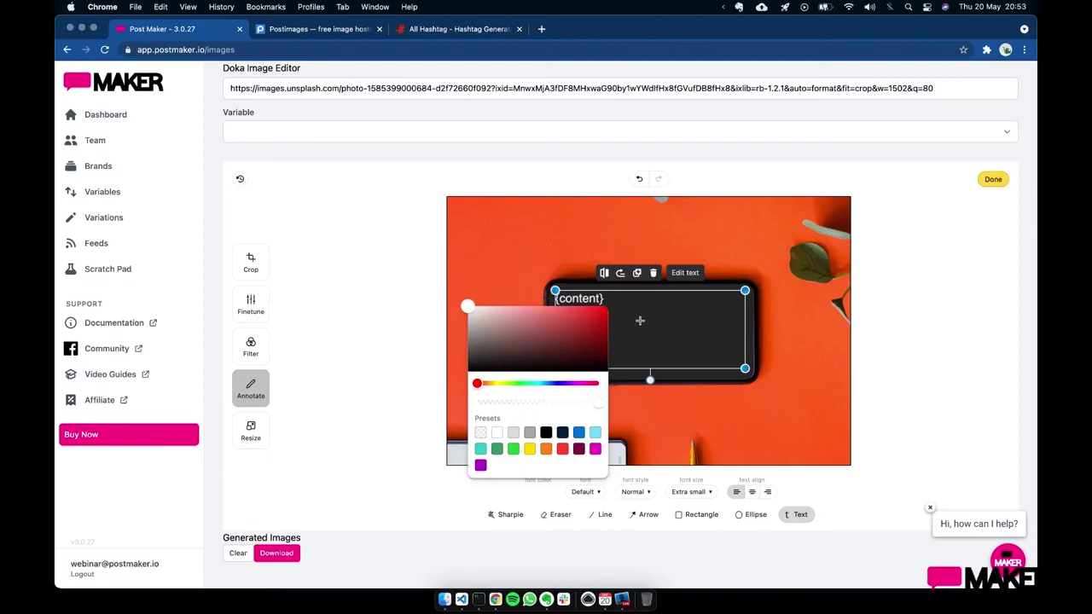
click(655, 315)
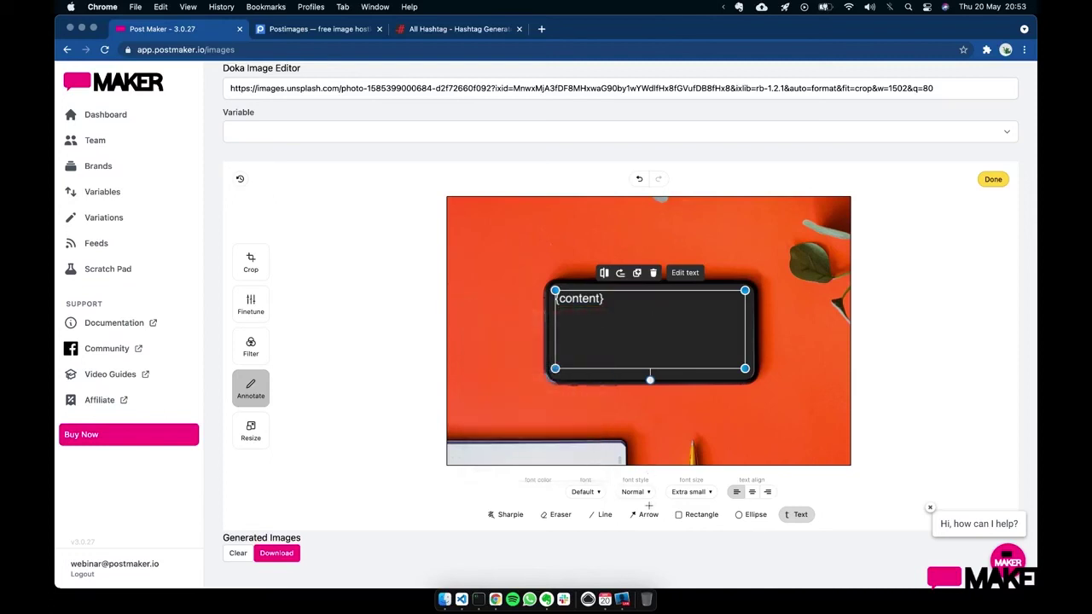
click(687, 494)
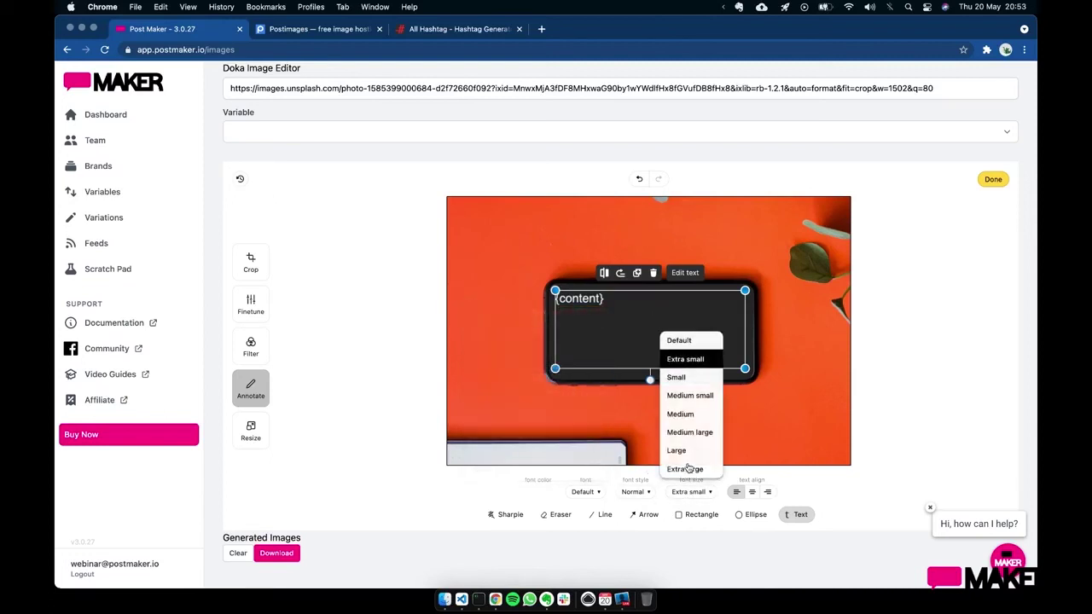
click(683, 395)
click(438, 132)
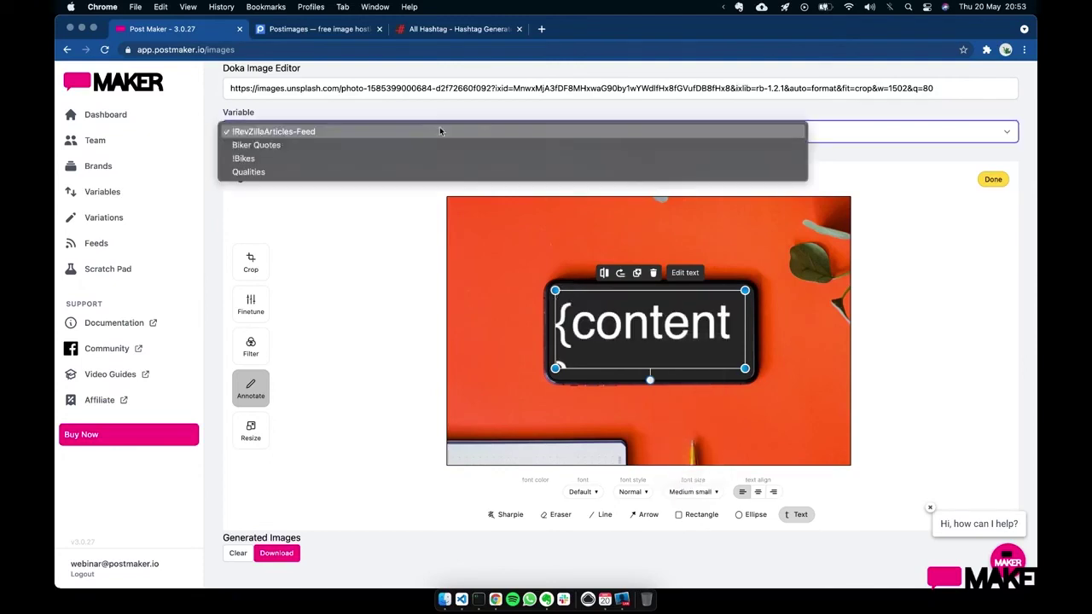
click(424, 158)
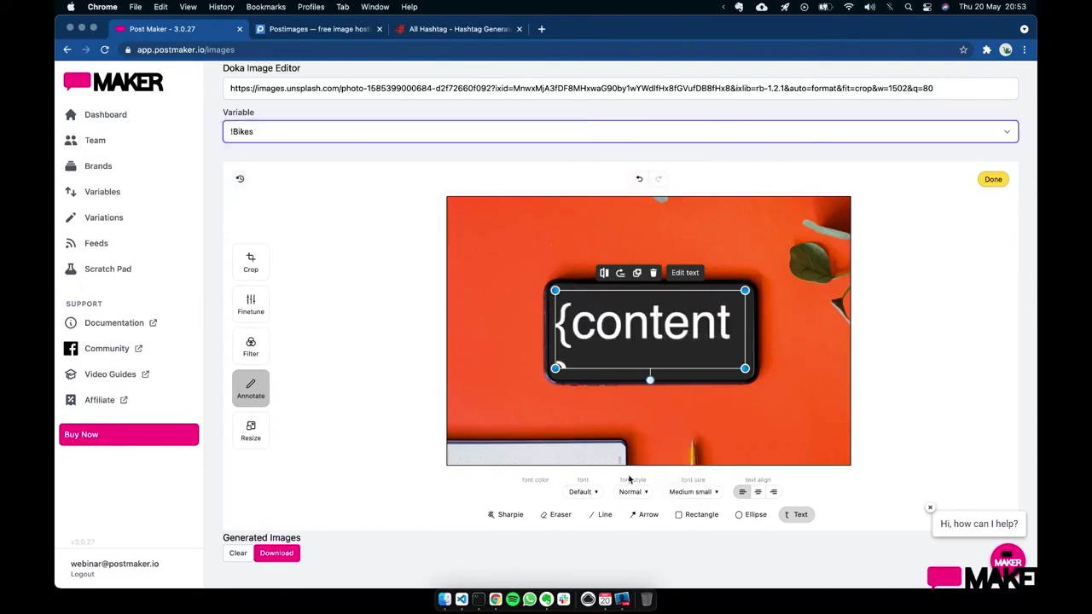
- Shrink the text to Small and generate the images
click(690, 492)
click(687, 378)
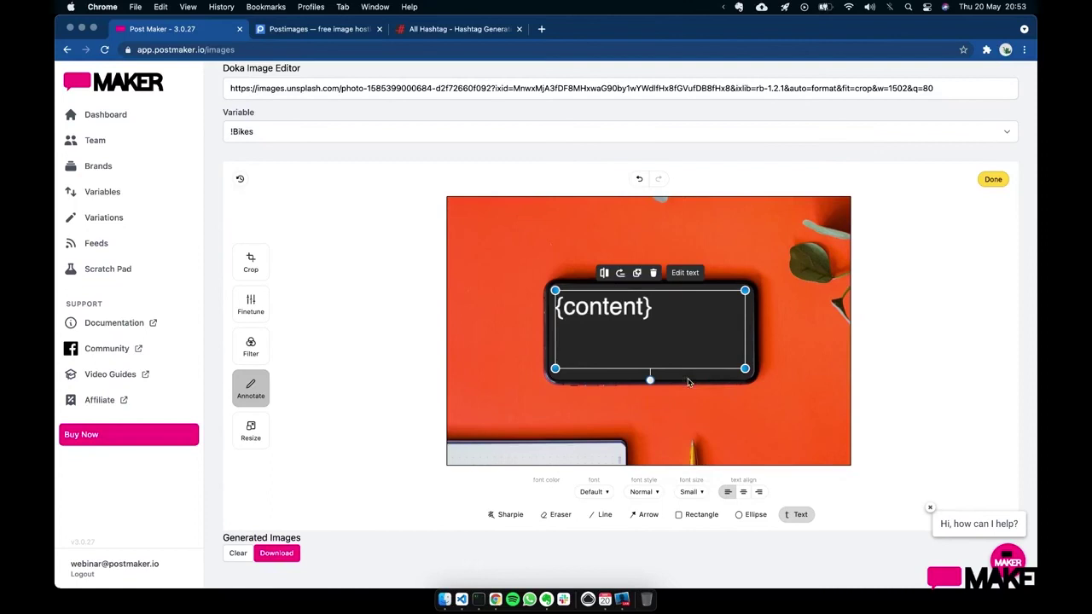
click(930, 271)
click(992, 179)
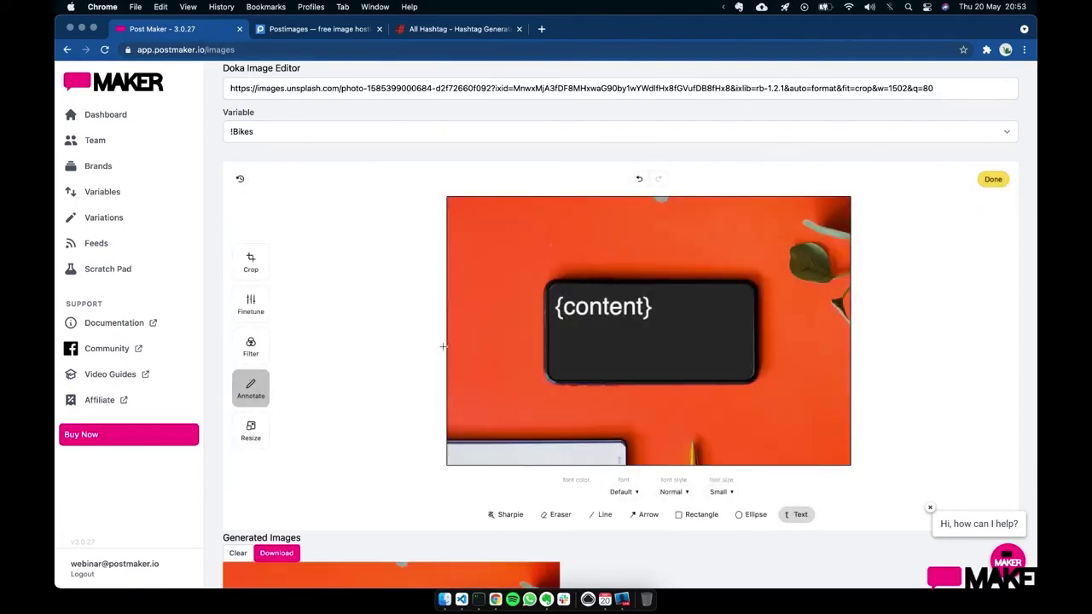
- Review the Honda-to-Ducati phone images and download them as images (3).zip
scroll(443, 337, down, 3)
scroll(443, 338, down, 15)
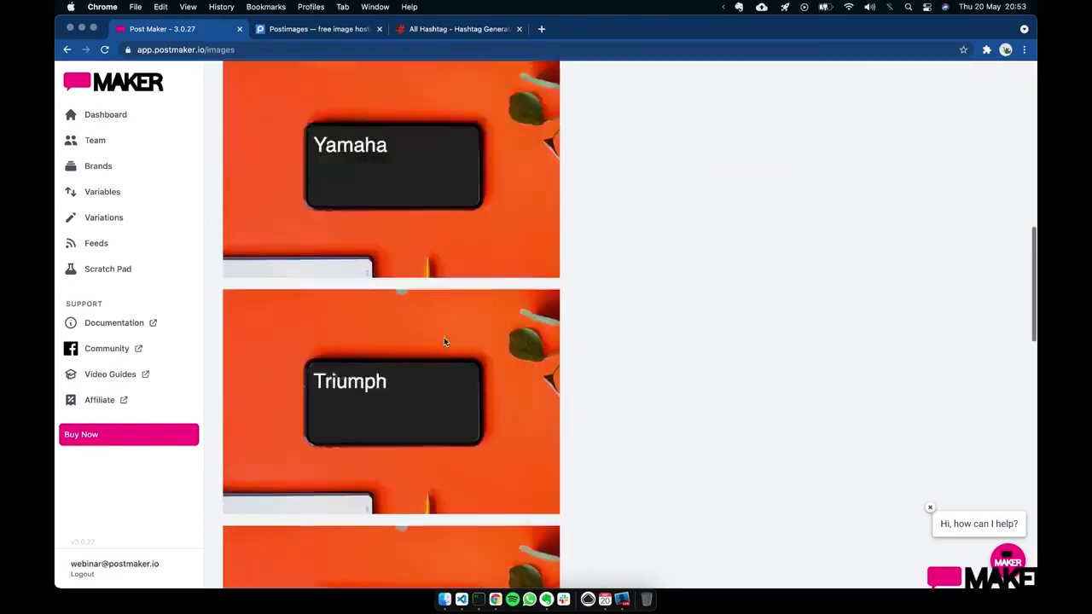
scroll(443, 341, down, 8)
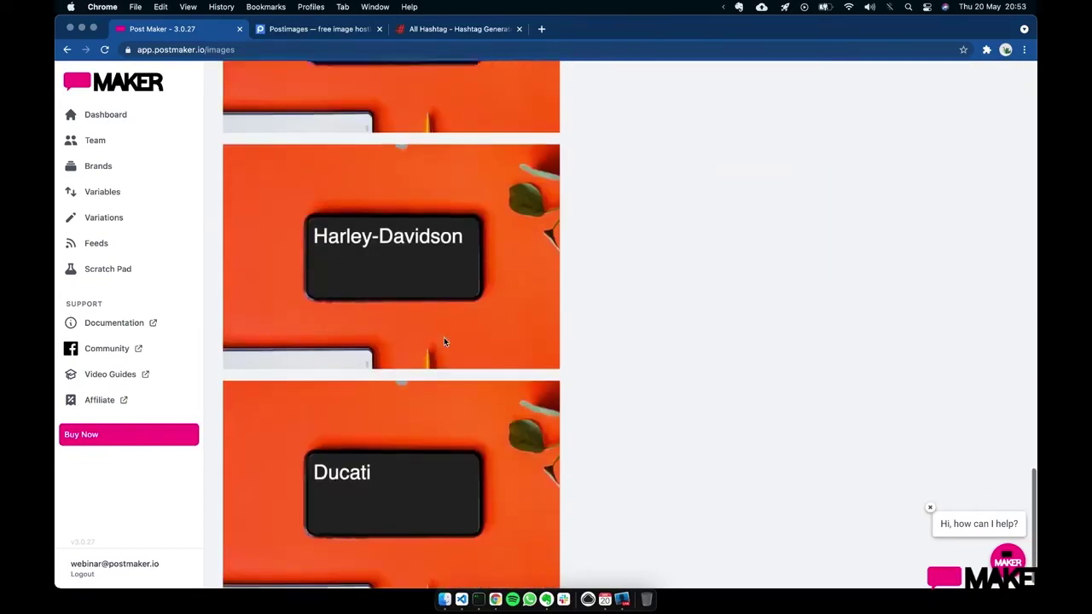
scroll(444, 339, up, 20)
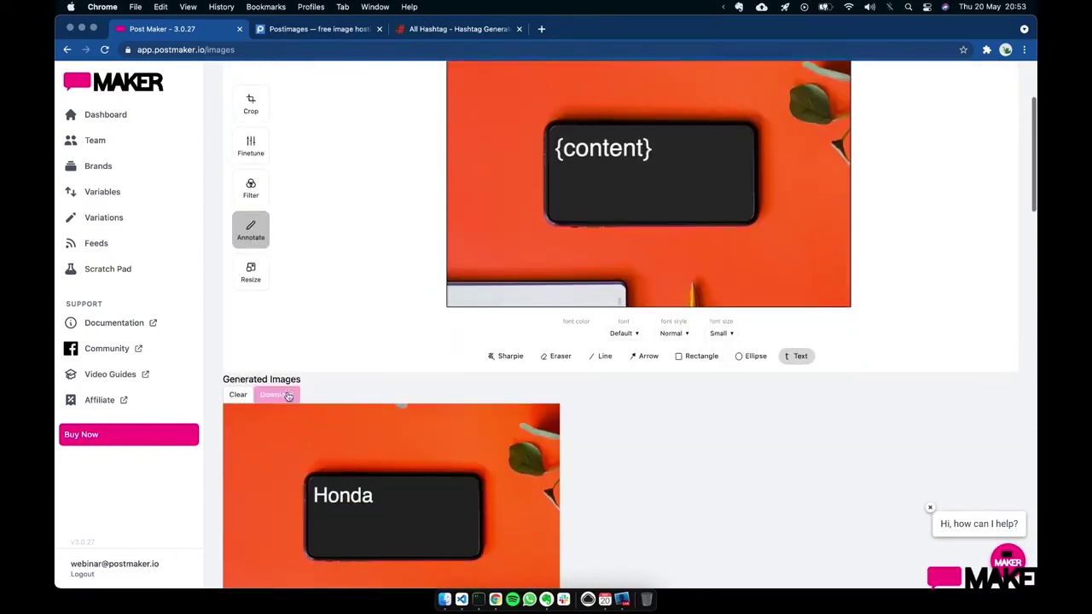
click(277, 394)
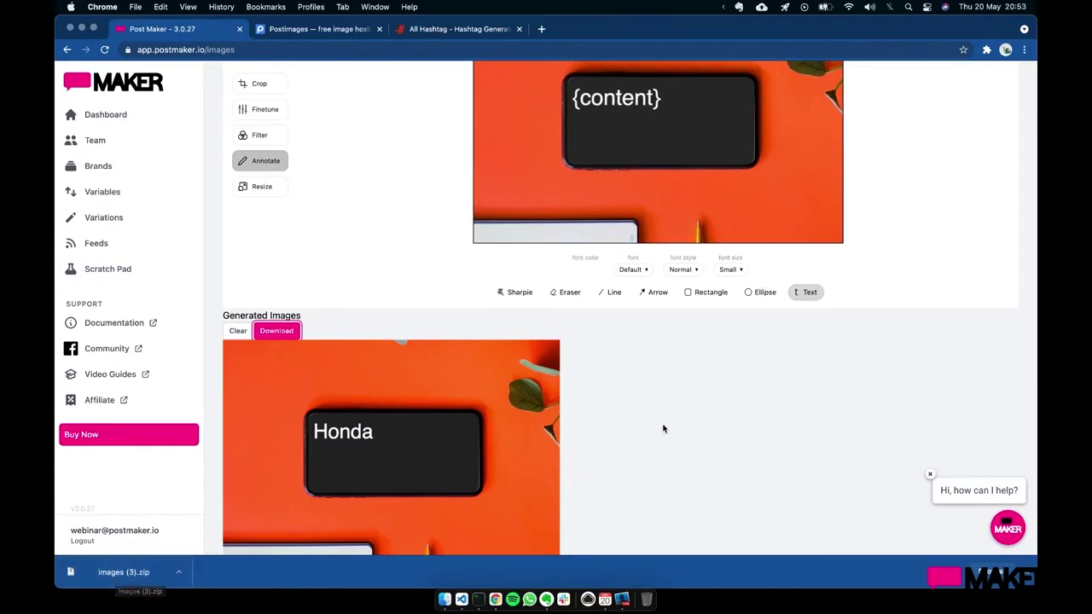
scroll(661, 427, up, 3)
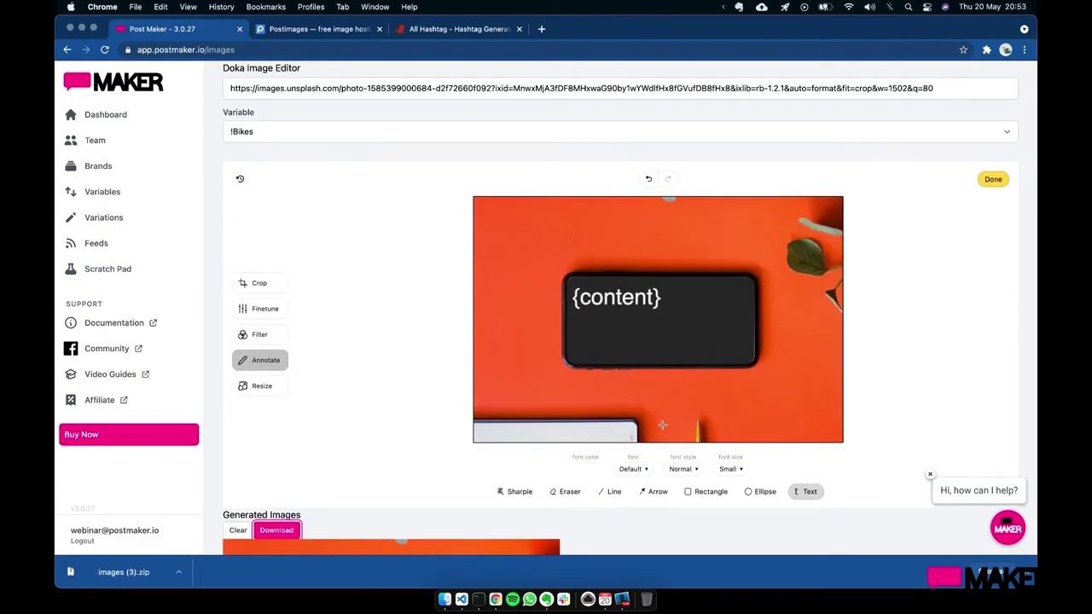
click(696, 88)
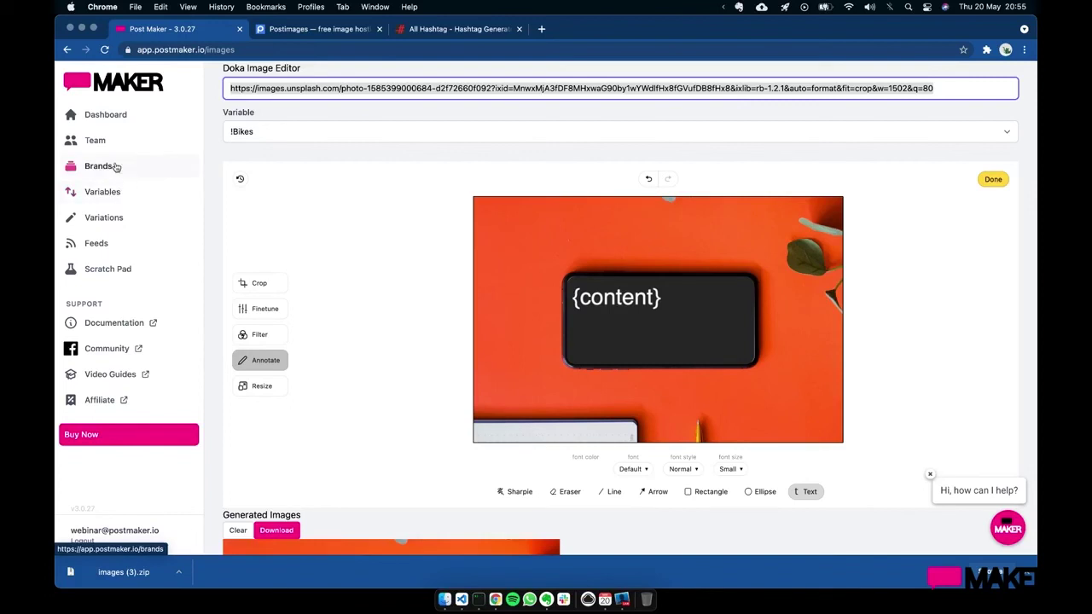
- Open Demo Campaign's Results and show the Facebook, Twitter, Instagram and LinkedIn length stats
click(106, 116)
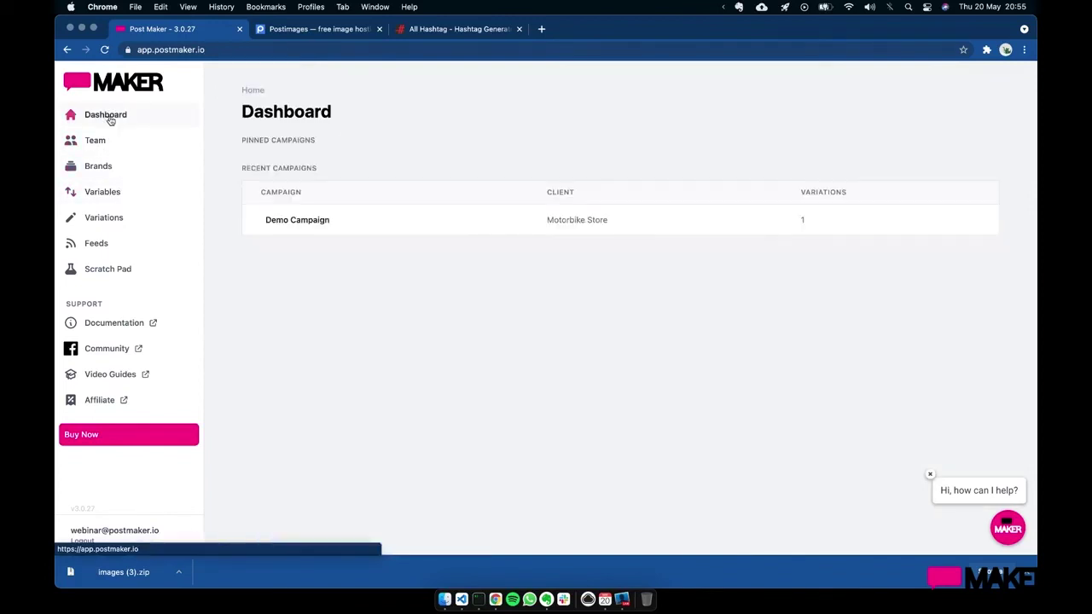
click(275, 220)
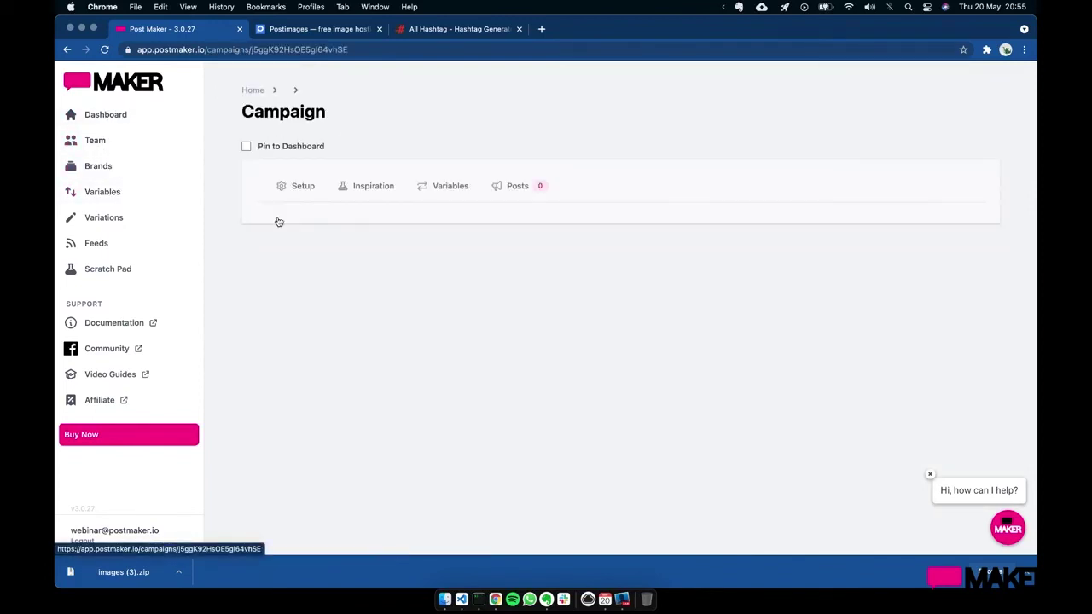
click(521, 199)
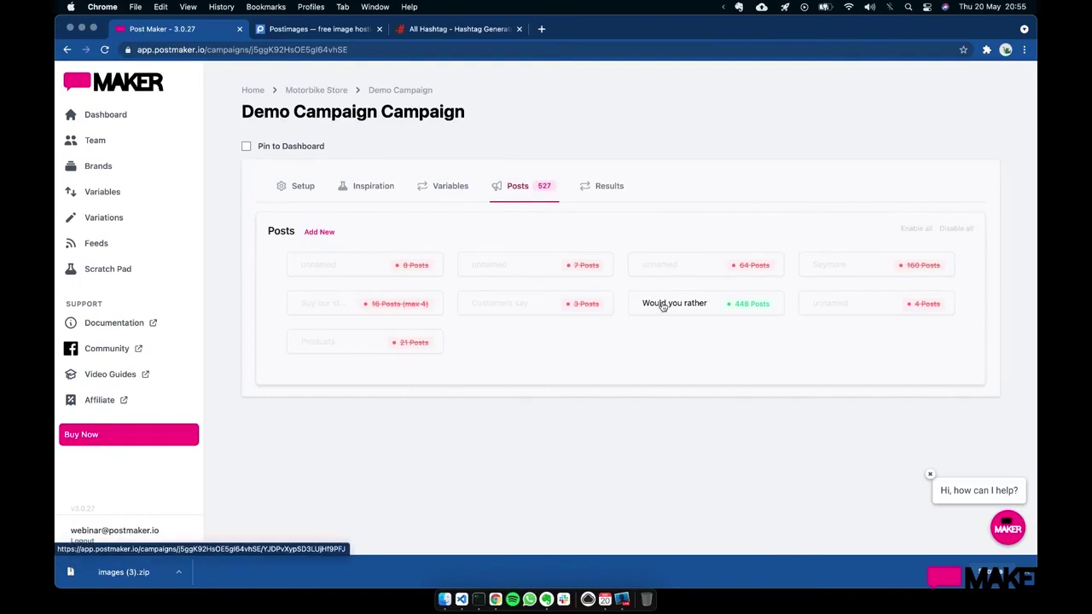
click(612, 200)
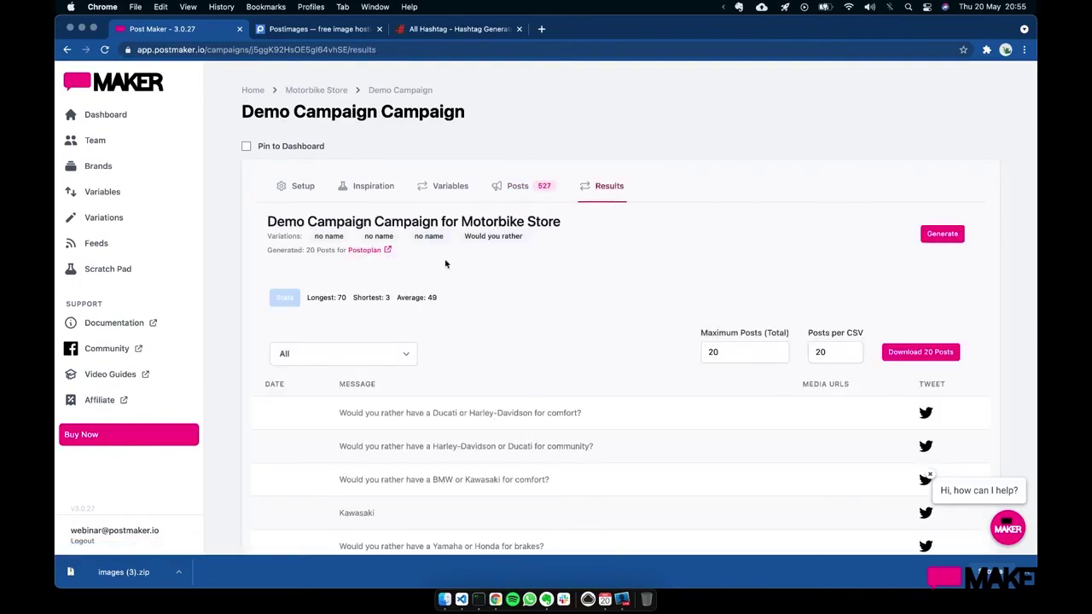
scroll(513, 345, down, 3)
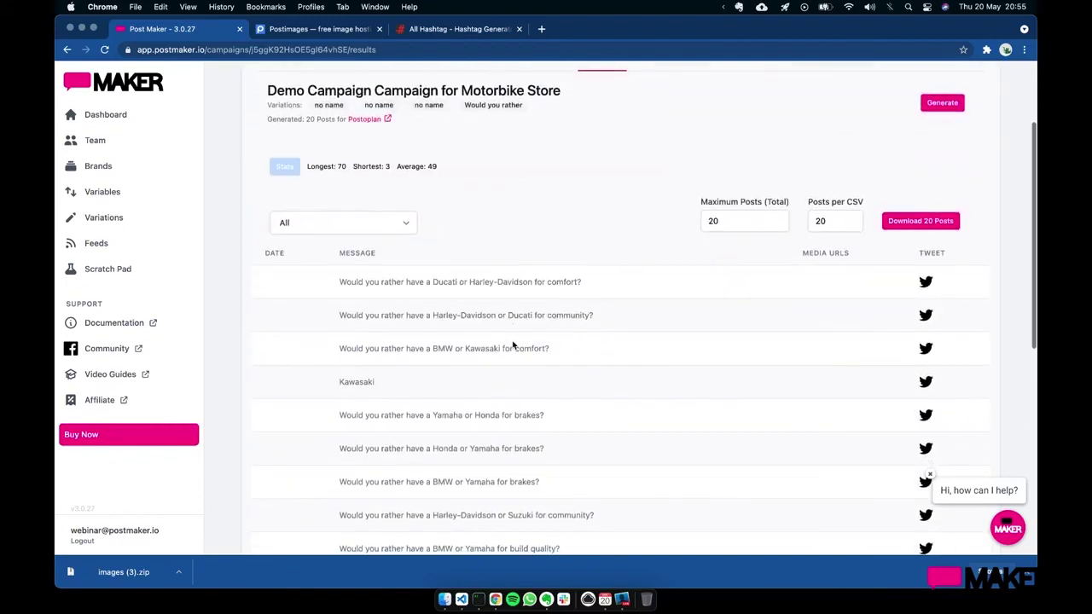
click(288, 170)
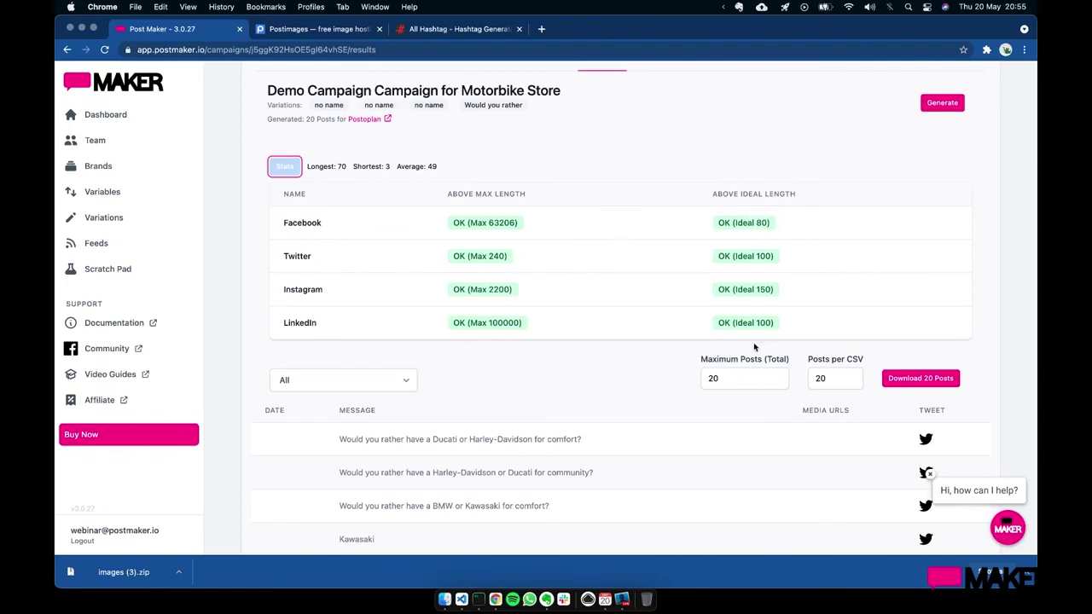
scroll(499, 174, up, 3)
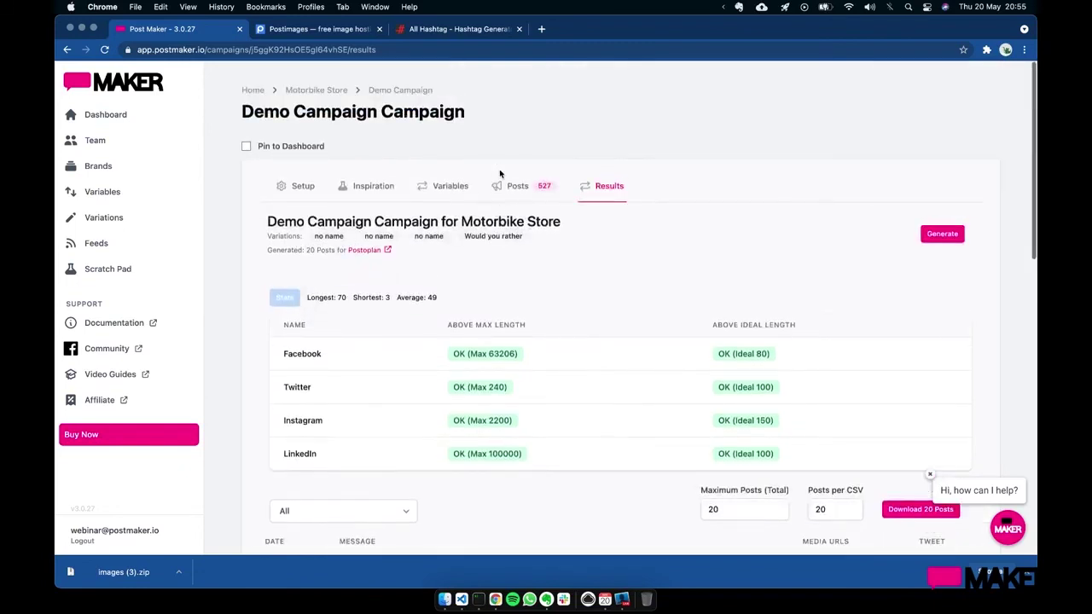
- Toggle post groups on the Posts tab, then enable all nine groups (719 posts)
click(516, 186)
click(747, 304)
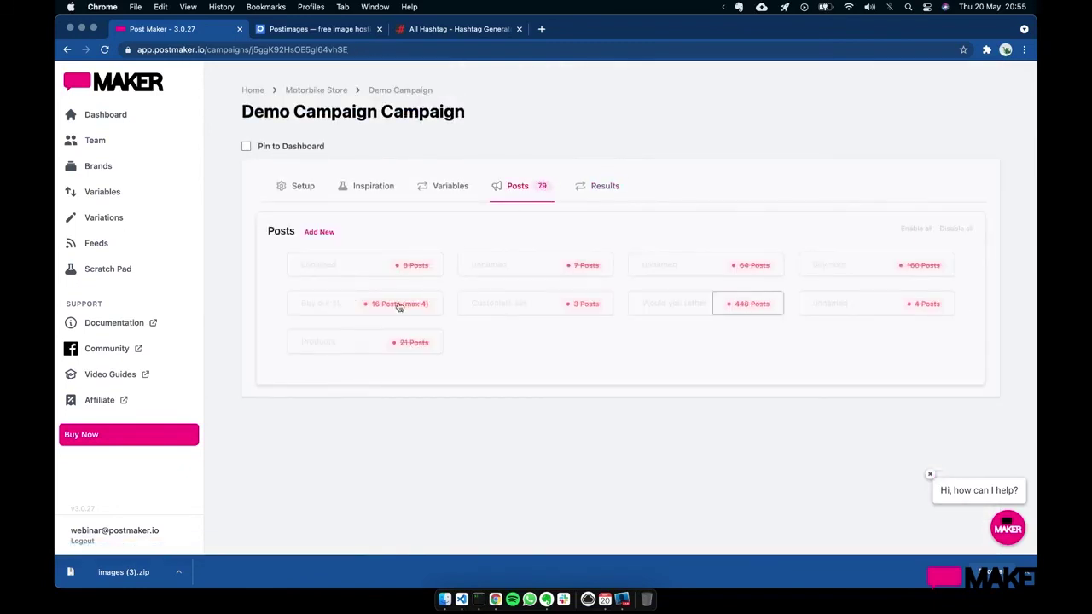
click(391, 304)
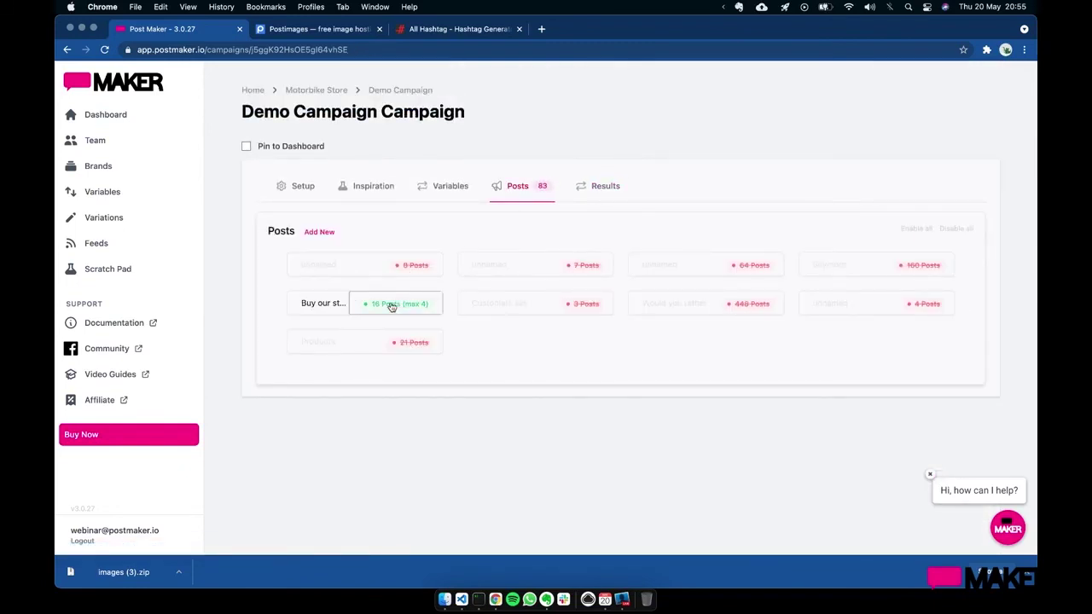
click(402, 343)
click(410, 266)
click(587, 265)
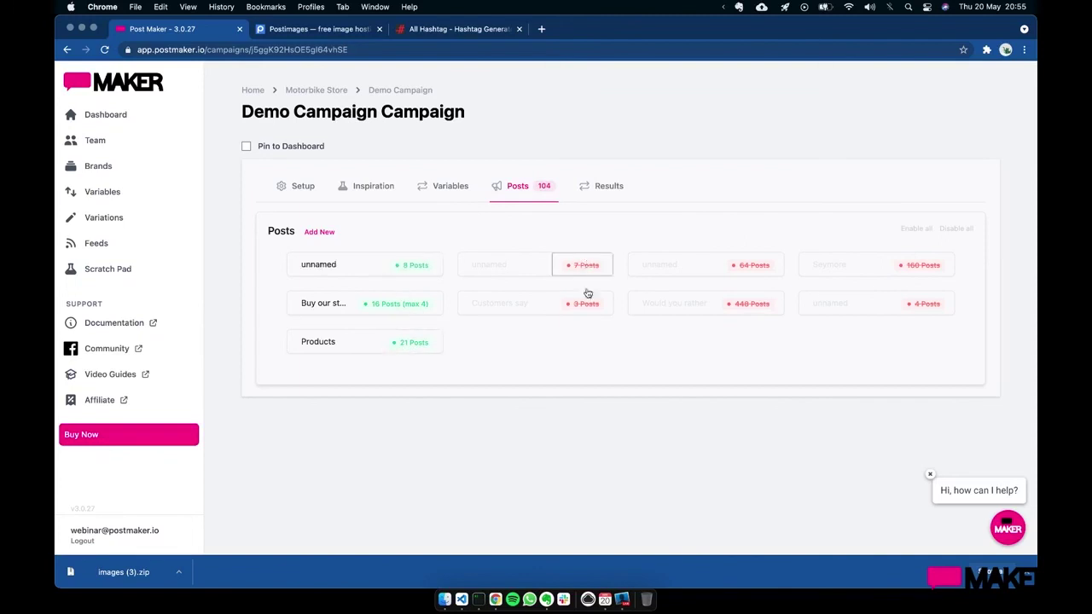
click(915, 228)
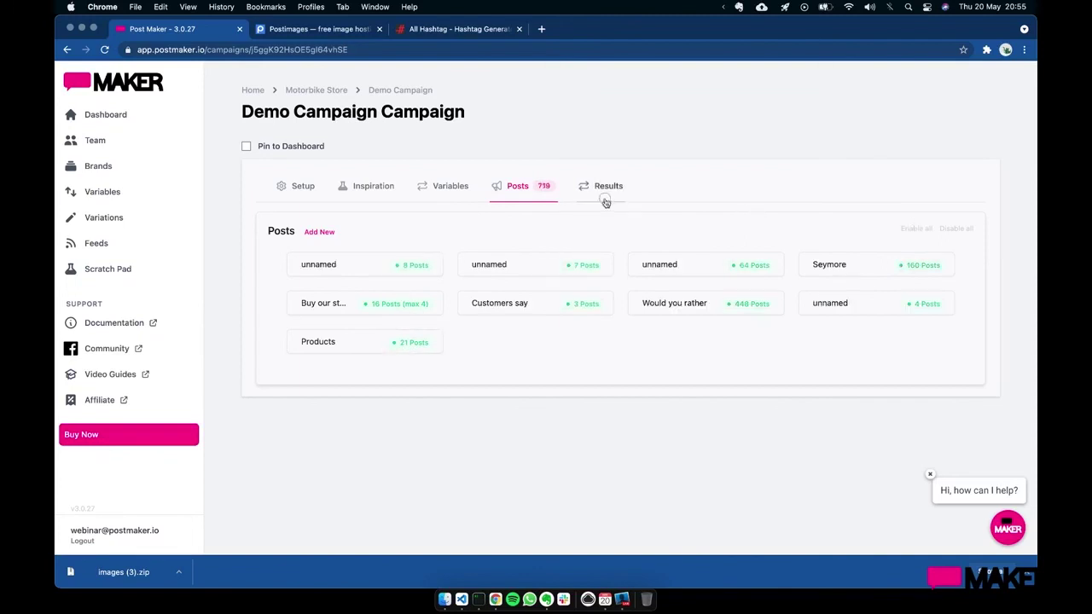
- Show the Results length stats for the 663 generated posts
click(605, 199)
scroll(503, 342, down, 3)
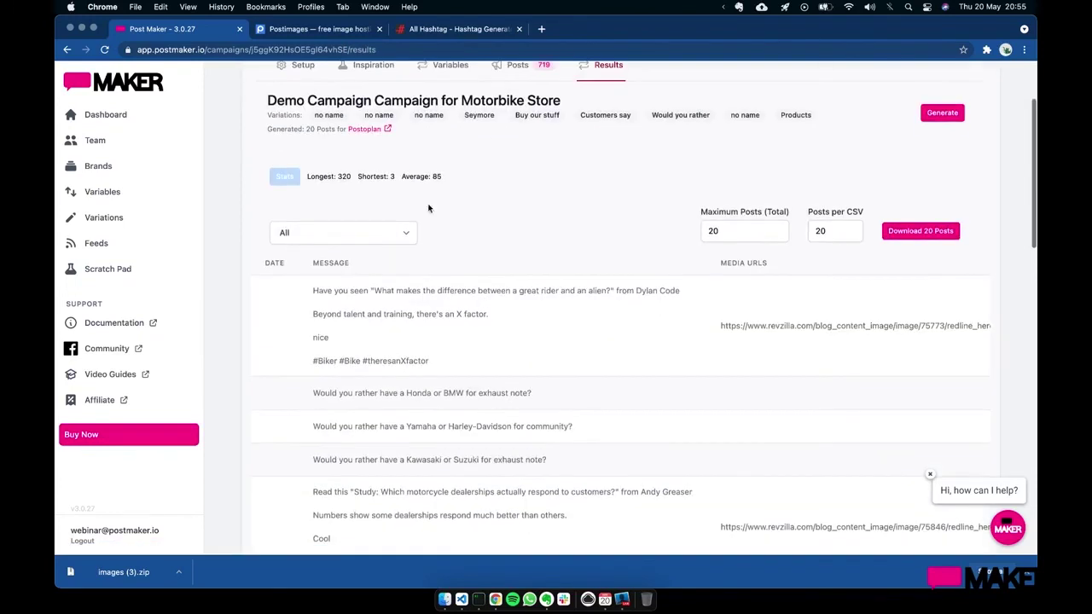
click(284, 184)
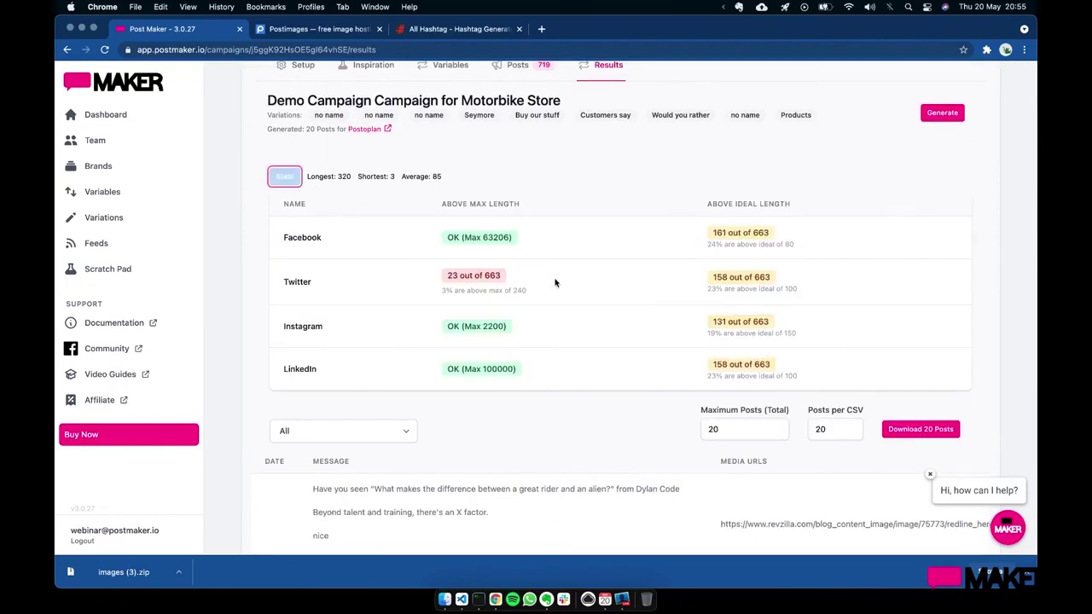
scroll(554, 282, down, 1)
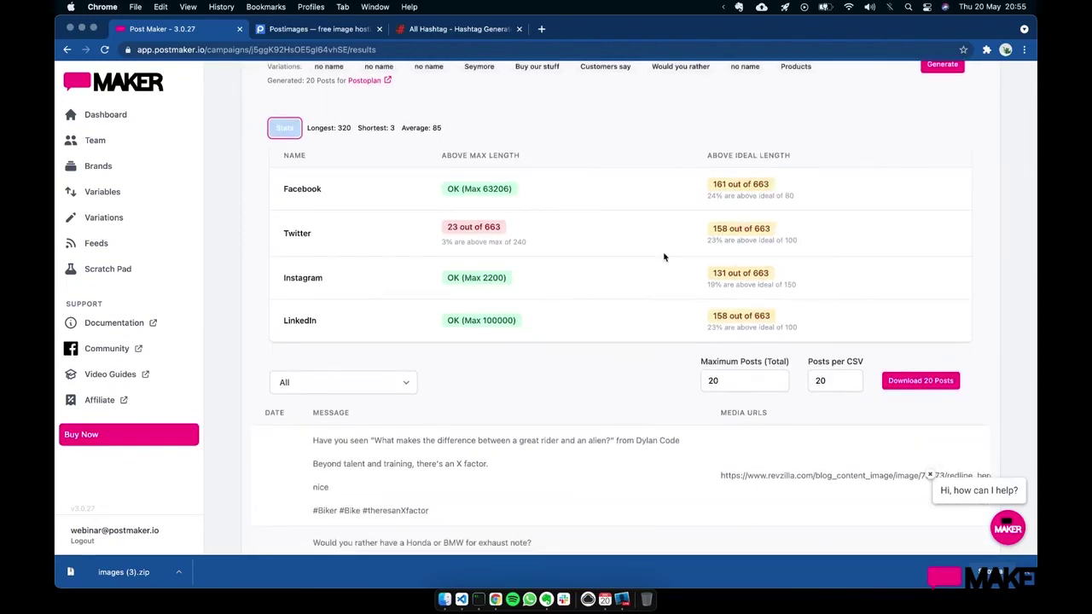
scroll(663, 256, down, 1)
drag(706, 164, 799, 165)
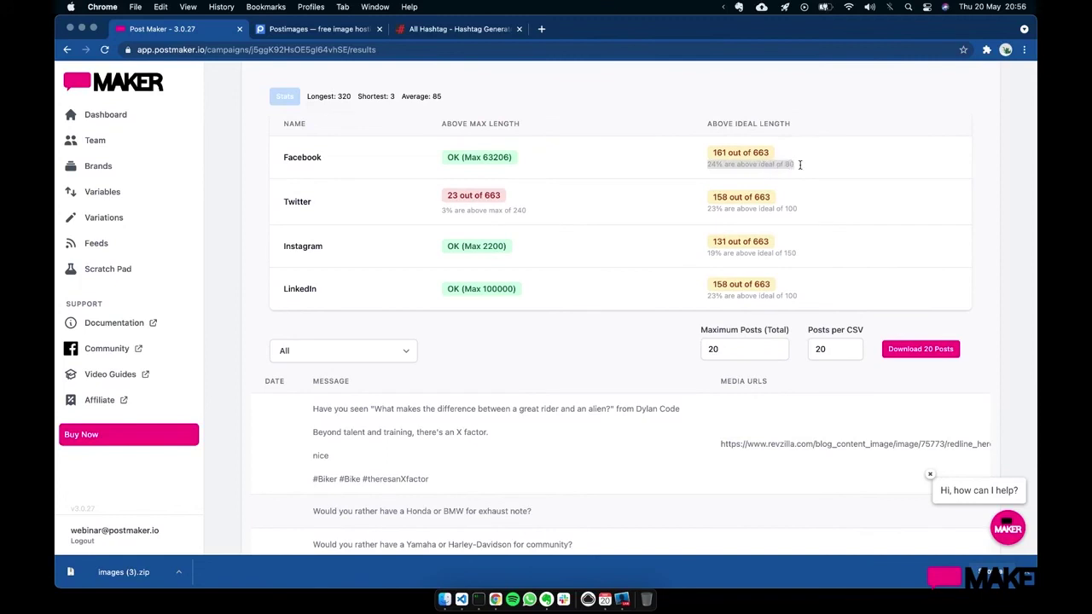
click(799, 165)
scroll(516, 280, down, 1)
scroll(510, 281, up, 2)
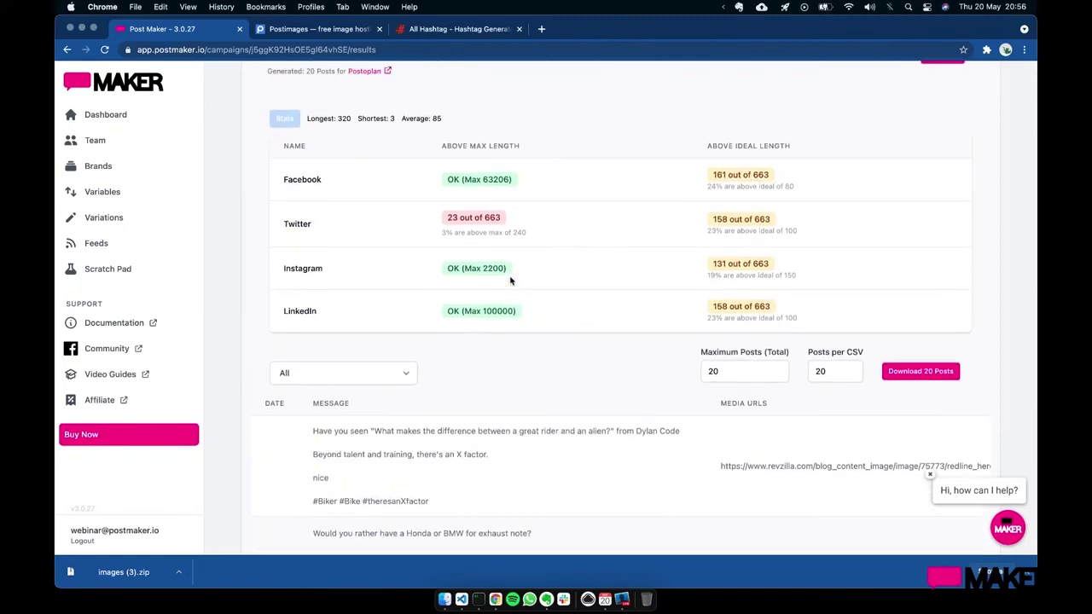
scroll(510, 281, down, 1)
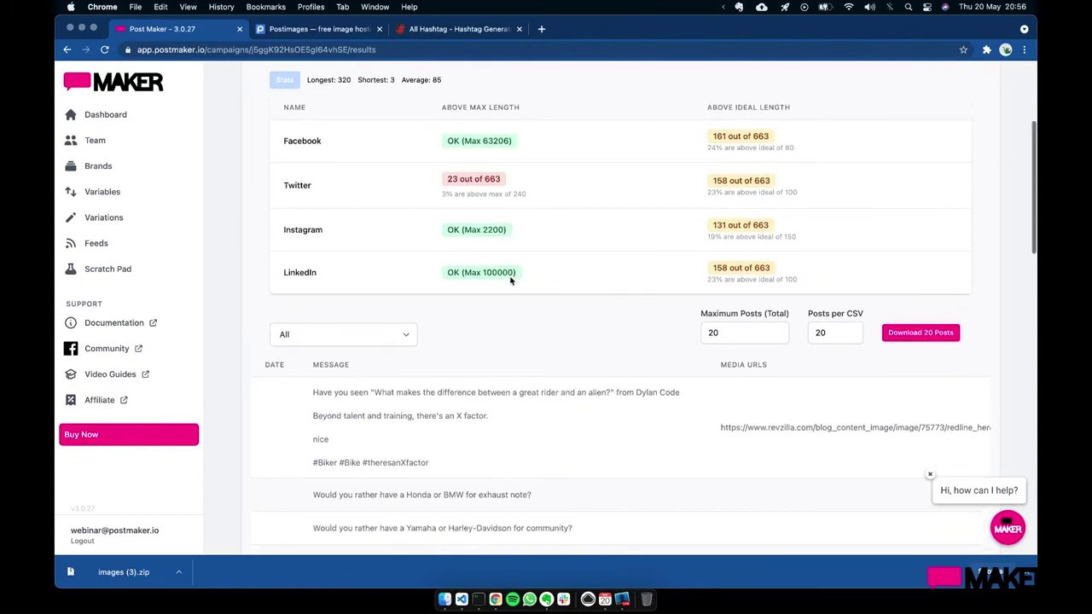
- Filter by Twitter Max (240 chars), listing the 23 posts over and those within it
click(328, 333)
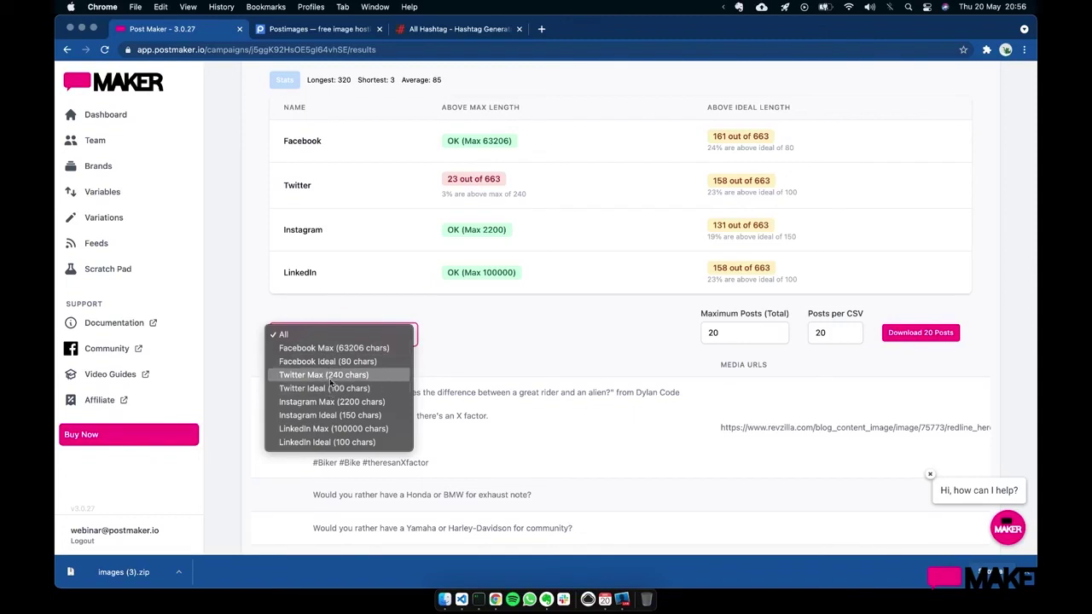
click(330, 375)
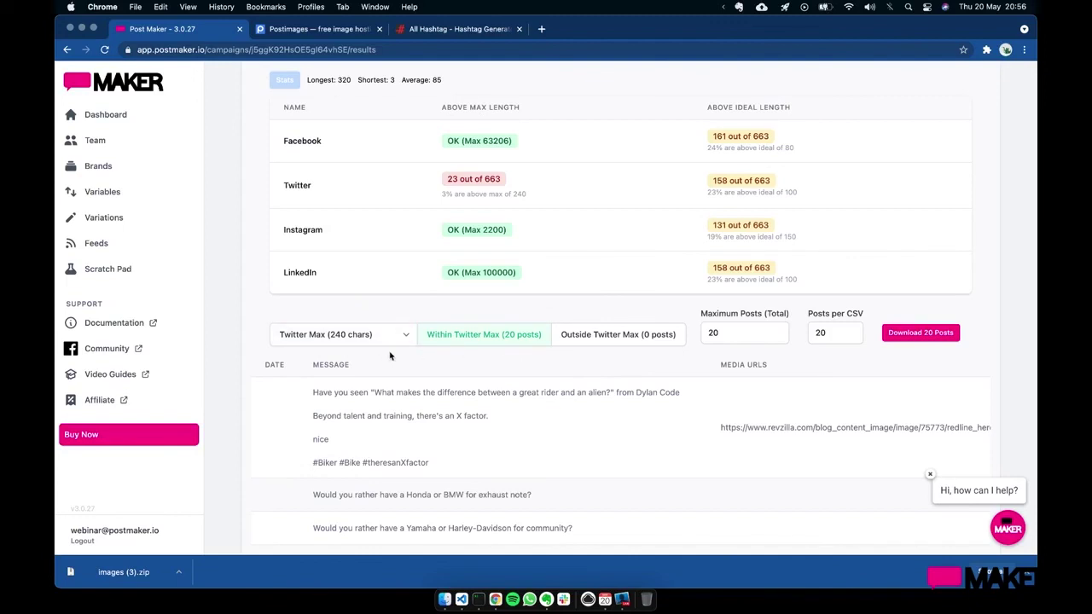
scroll(385, 356, up, 2)
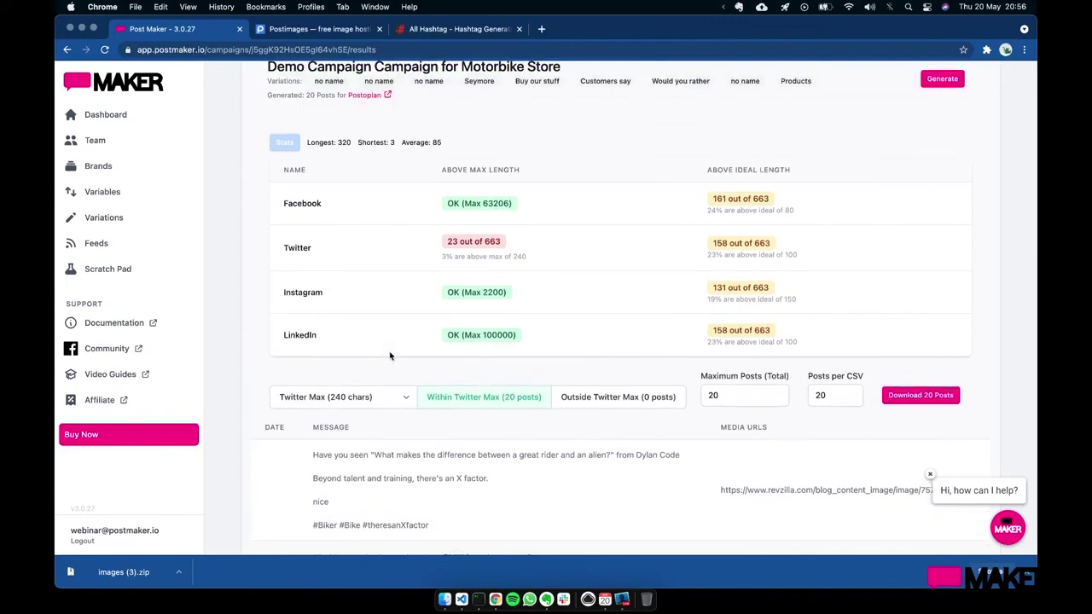
scroll(390, 356, down, 4)
click(575, 271)
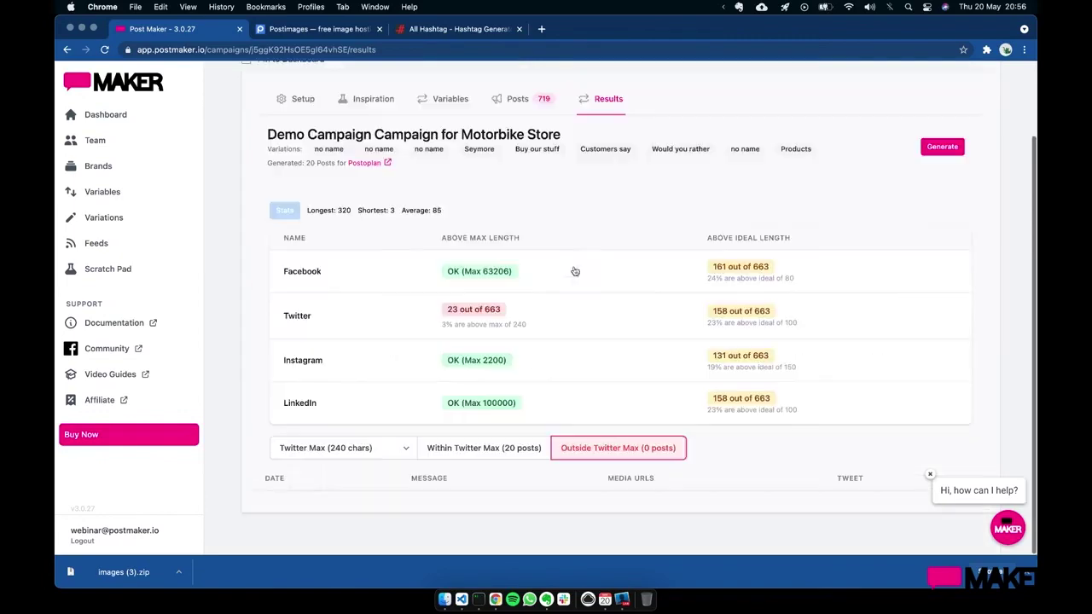
click(486, 447)
scroll(487, 444, down, 5)
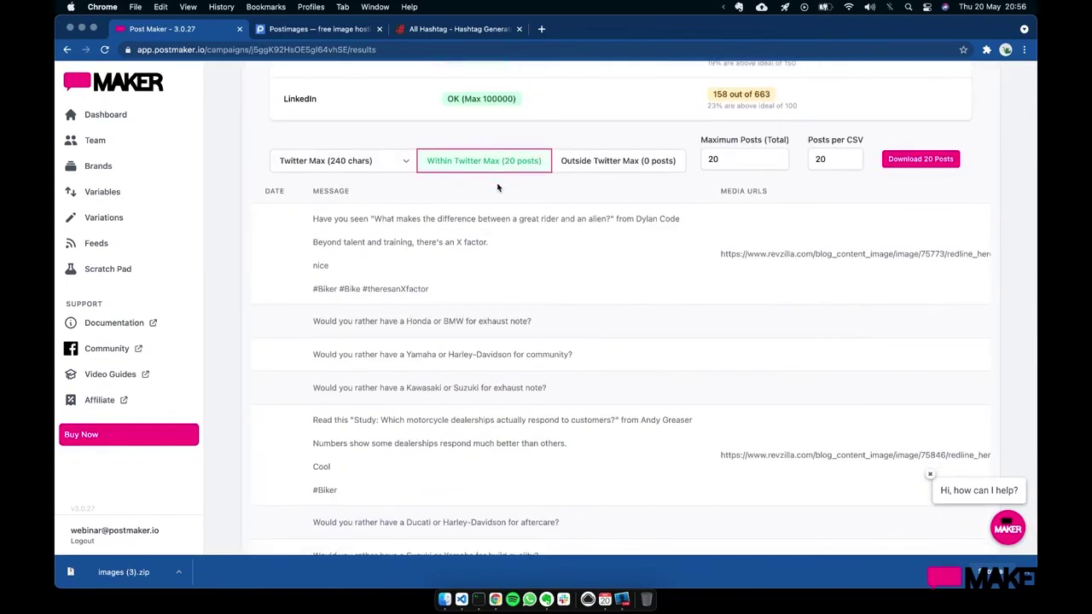
scroll(586, 174, up, 1)
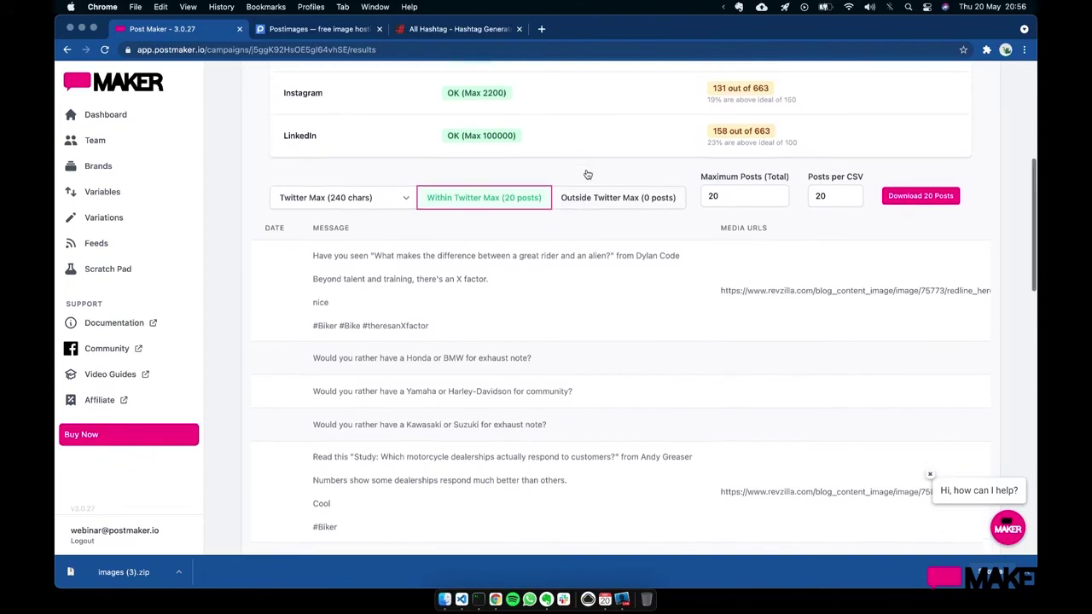
scroll(597, 209, up, 6)
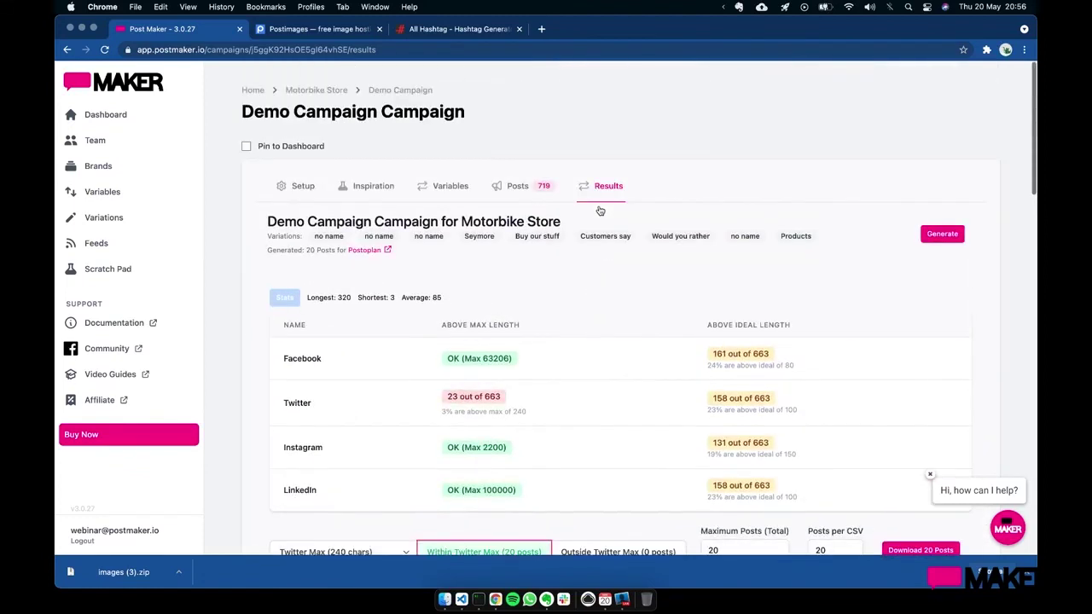
scroll(600, 211, down, 2)
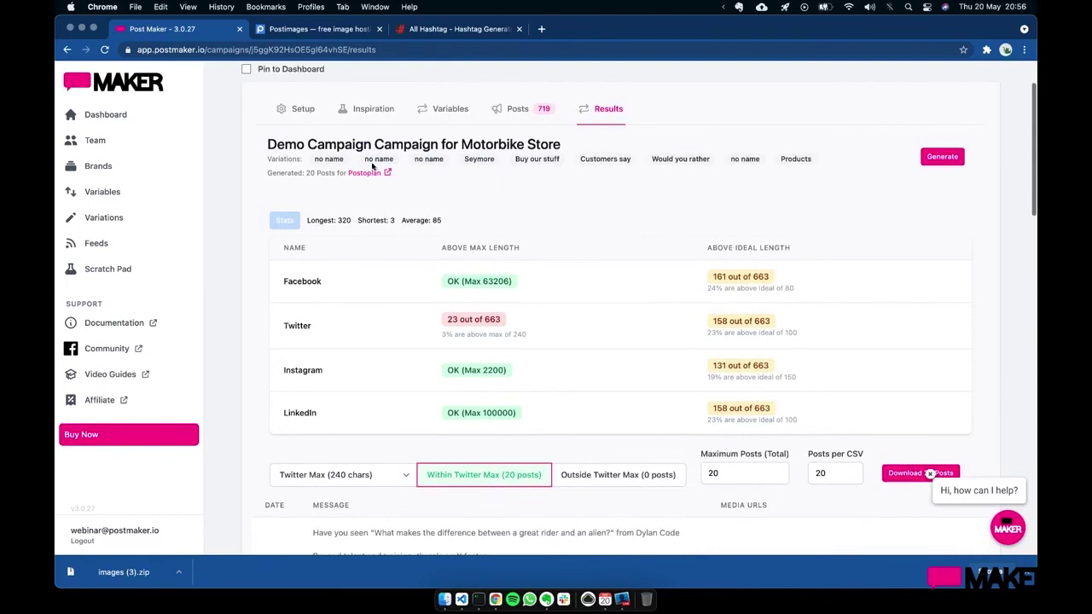
scroll(505, 199, down, 3)
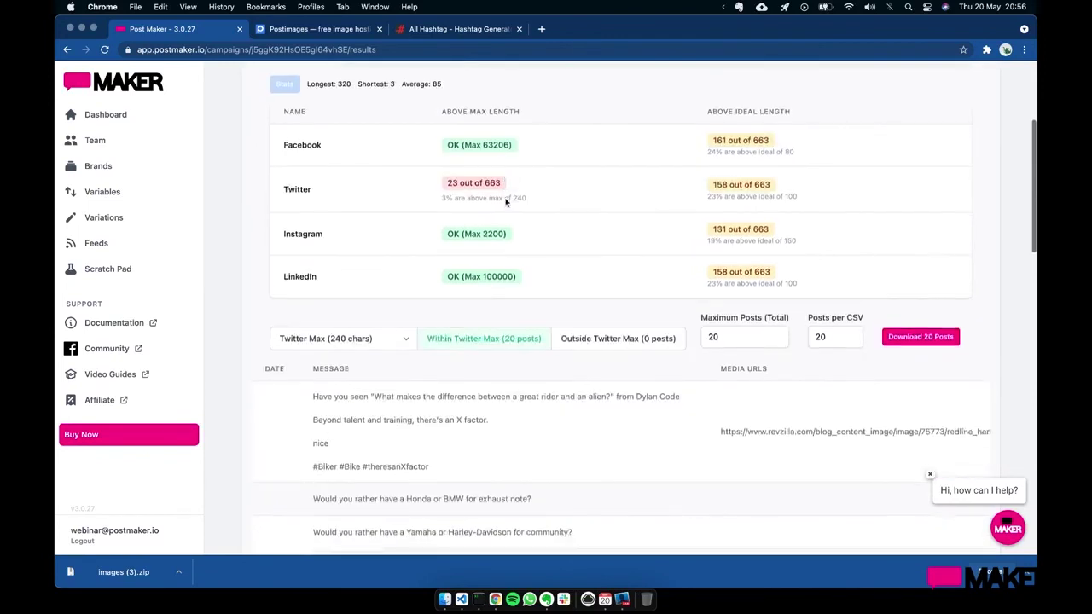
scroll(469, 218, down, 1)
scroll(414, 231, up, 1)
- Filter by Twitter Ideal (100 chars), view posts over and within, then reset to All
click(384, 343)
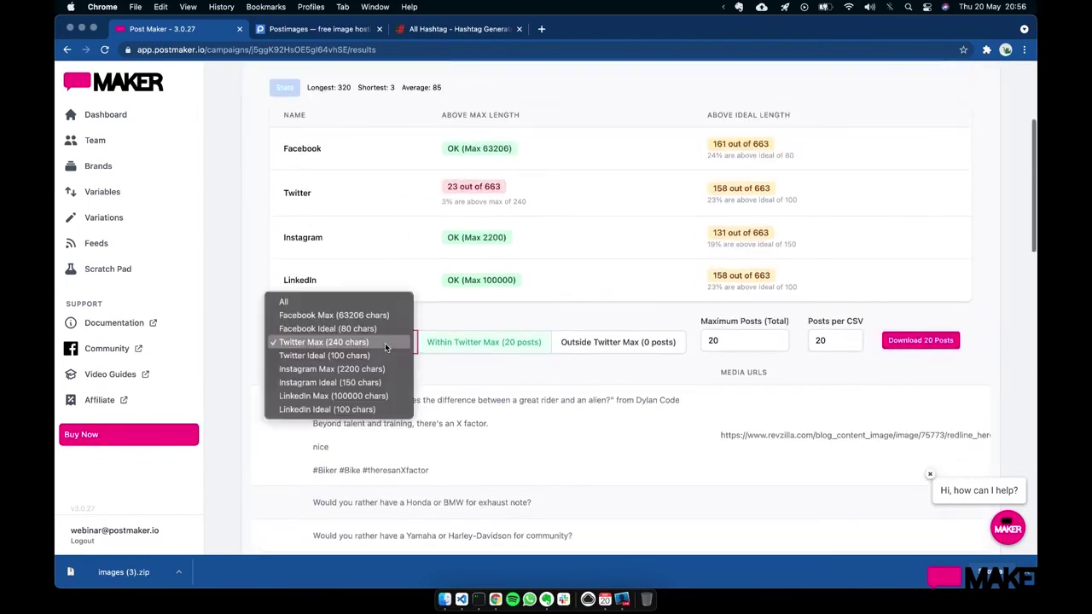
click(379, 356)
click(601, 342)
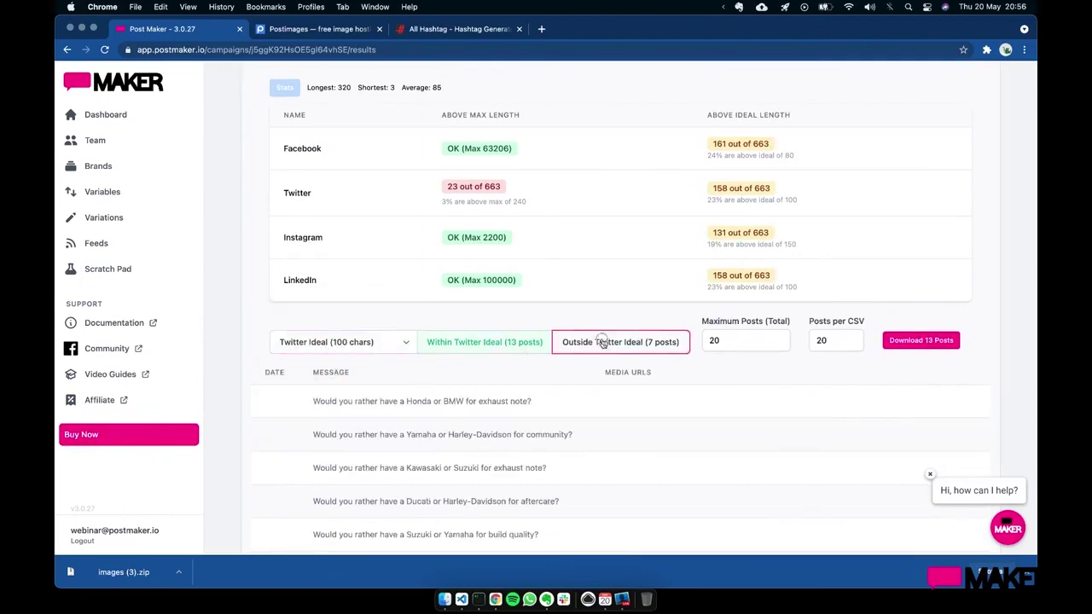
scroll(511, 358, down, 4)
click(513, 169)
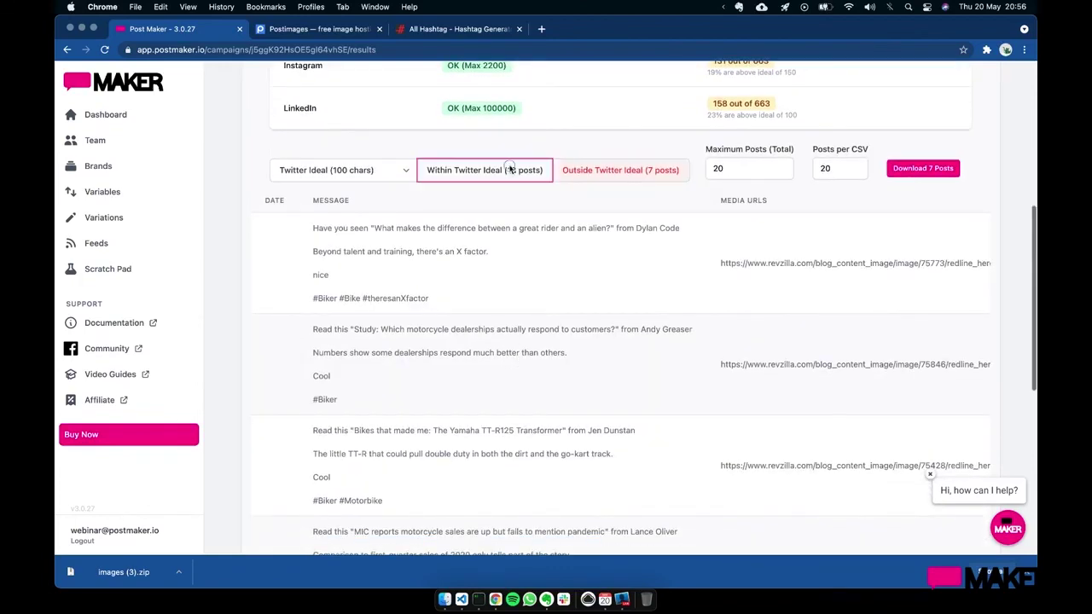
click(603, 172)
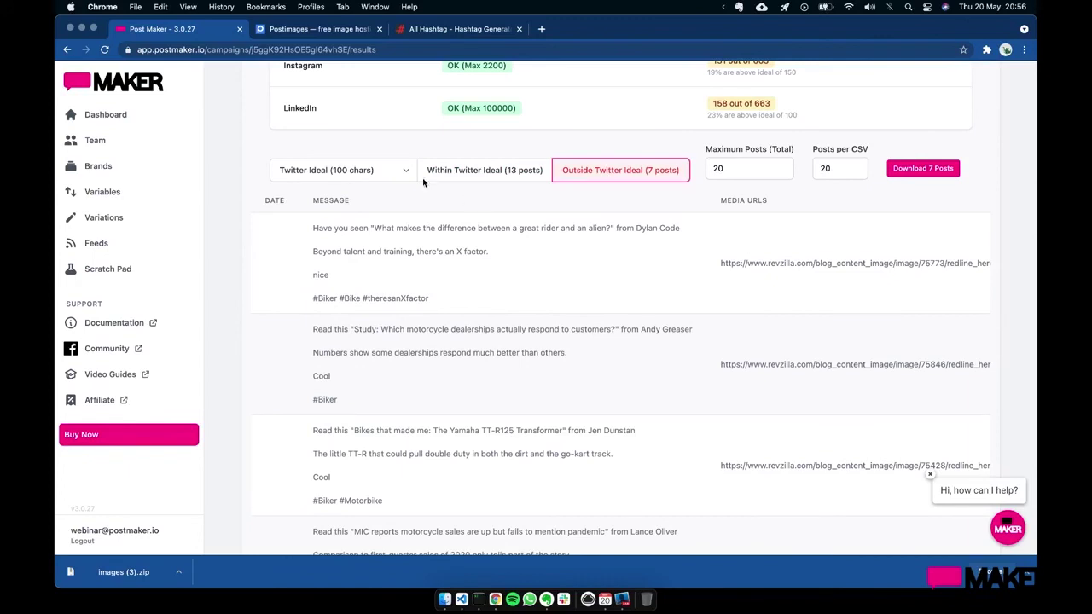
click(362, 177)
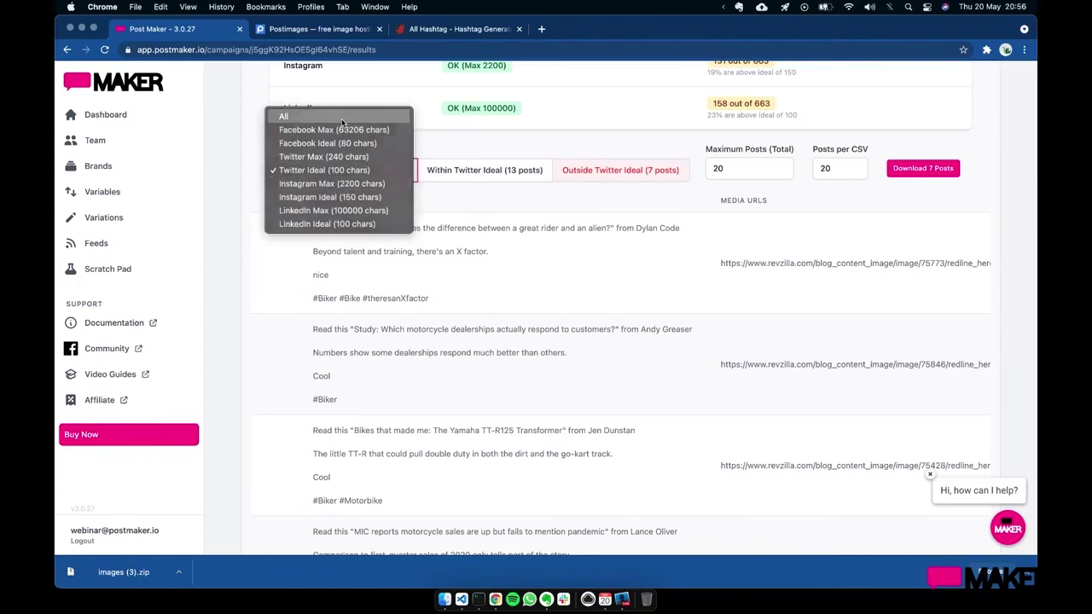
click(290, 111)
scroll(475, 200, up, 5)
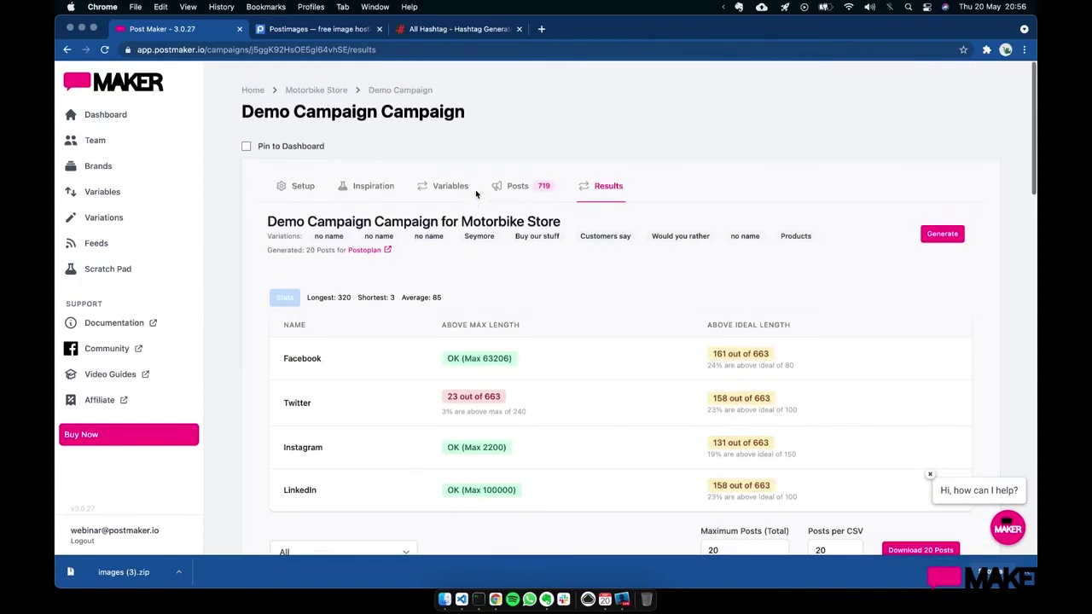
- Set Posts per CSV to 10 on the campaign Results
click(519, 188)
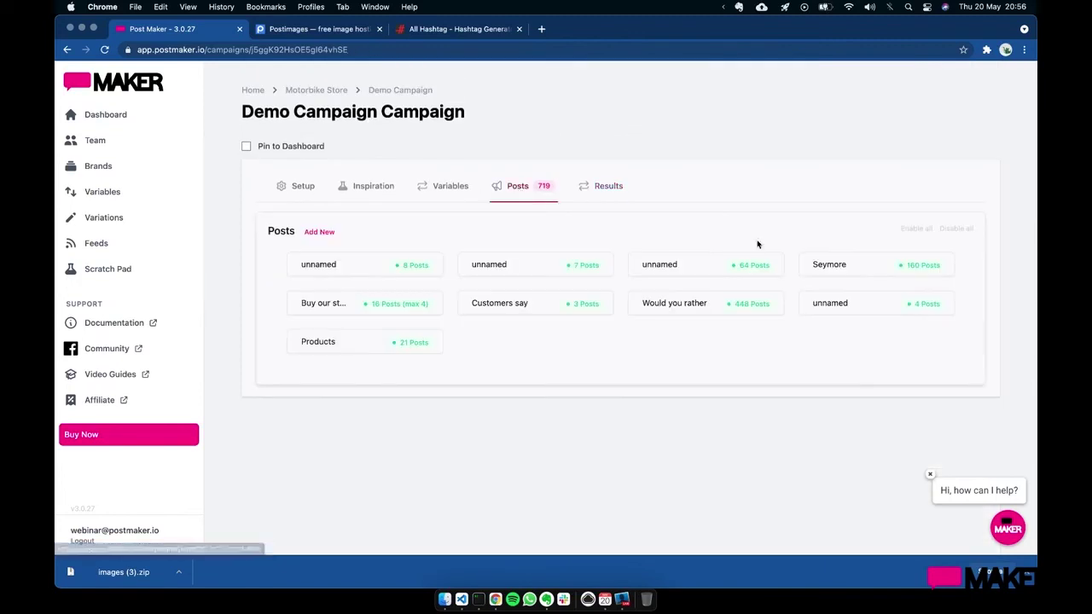
click(606, 194)
scroll(614, 290, down, 3)
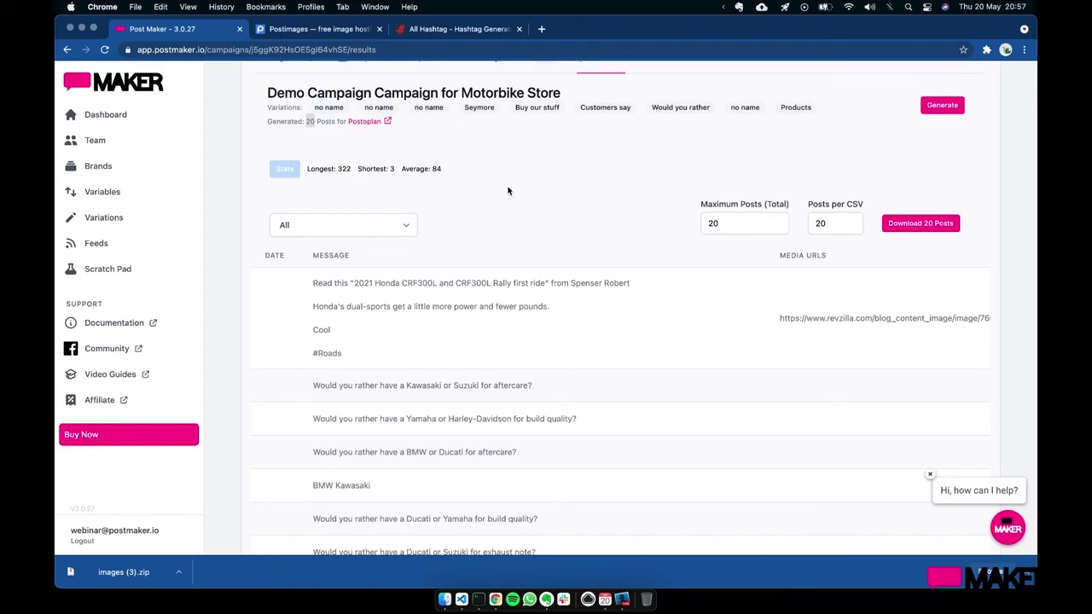
click(672, 256)
click(828, 230)
double_click(817, 224)
text(10)
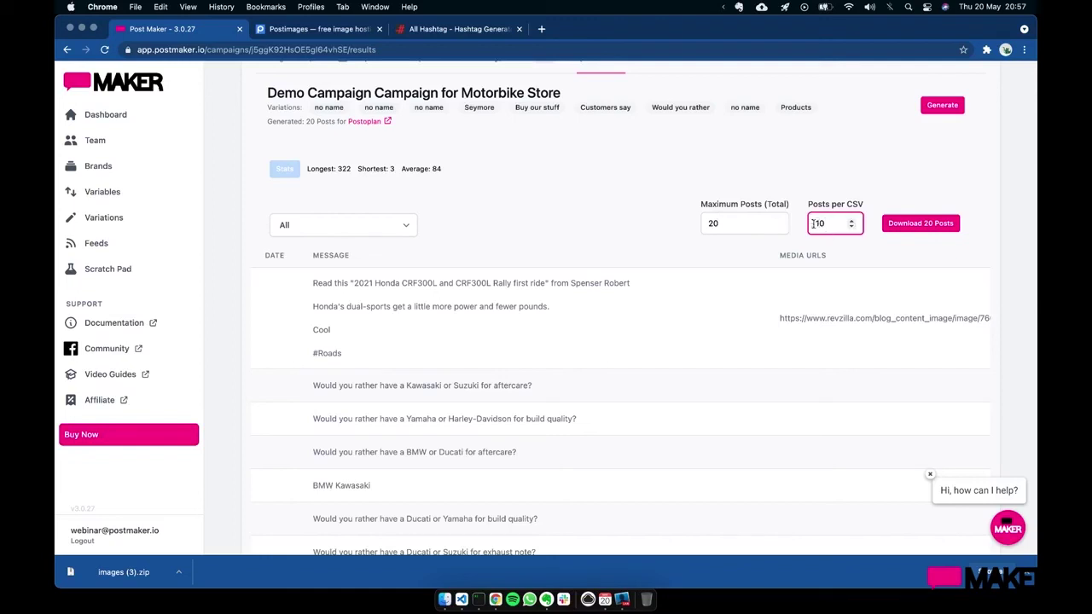
click(770, 249)
- Download the 20 posts as two Motorbike Store CSV files, allowing multiple downloads
click(896, 227)
click(896, 229)
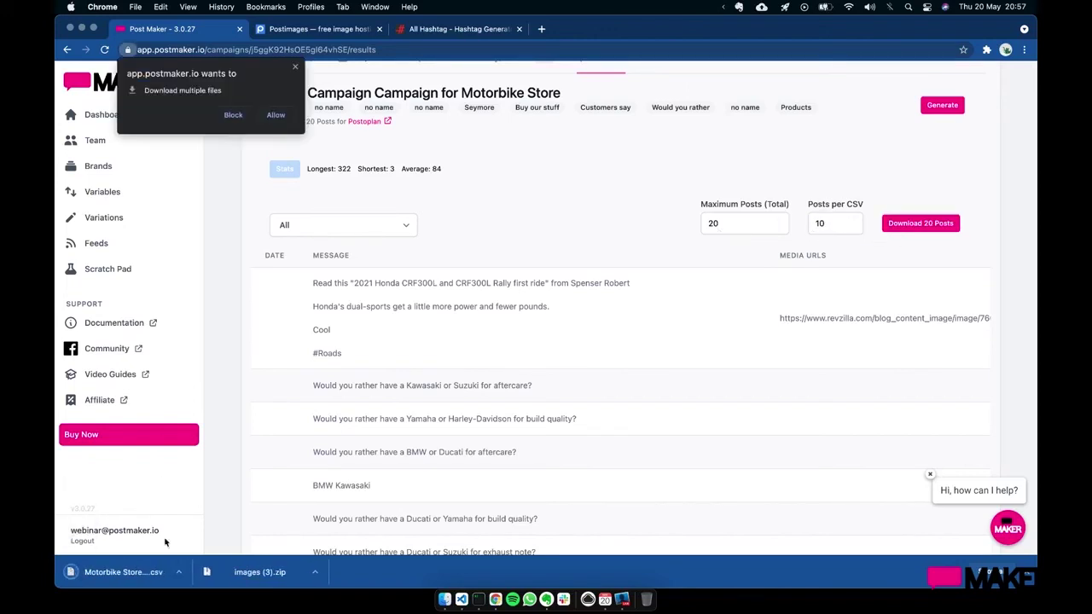
click(273, 119)
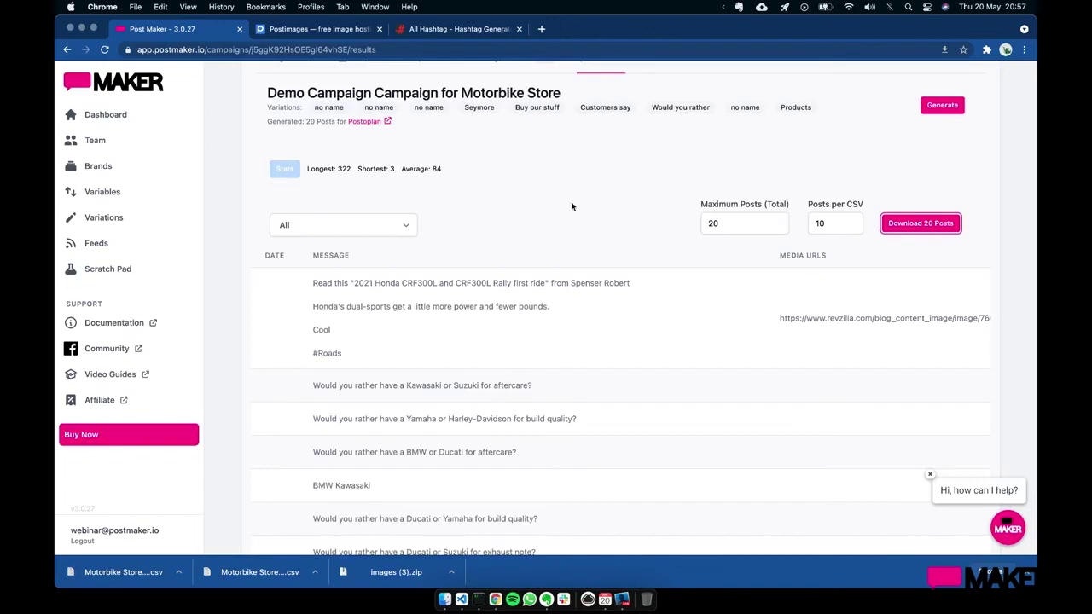
scroll(571, 206, up, 2)
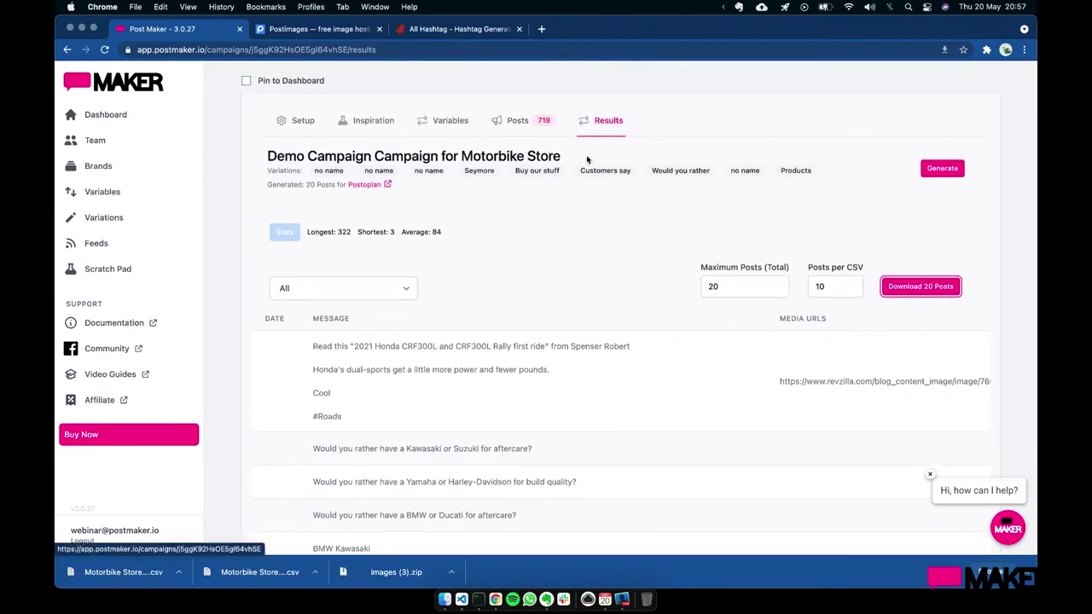
- Enable only the Would you rather variation (448 posts) and view its results
click(721, 287)
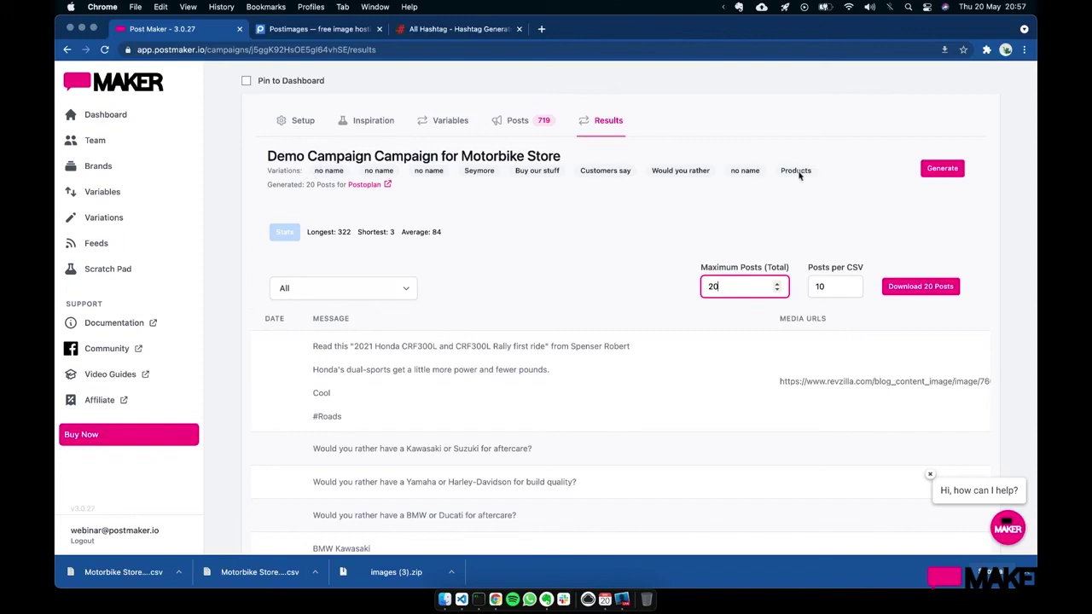
click(313, 172)
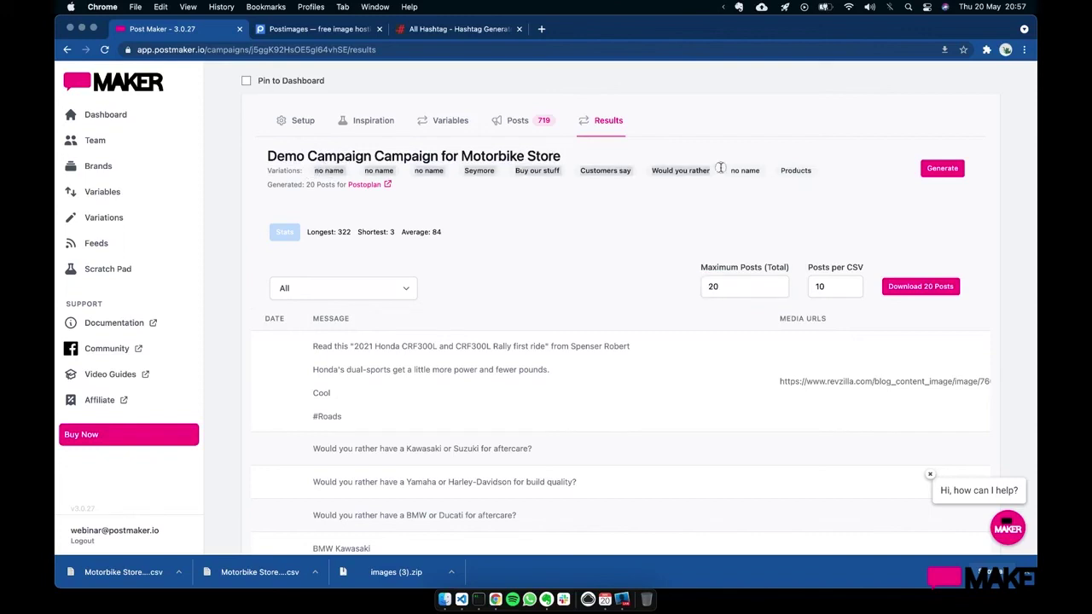
click(521, 129)
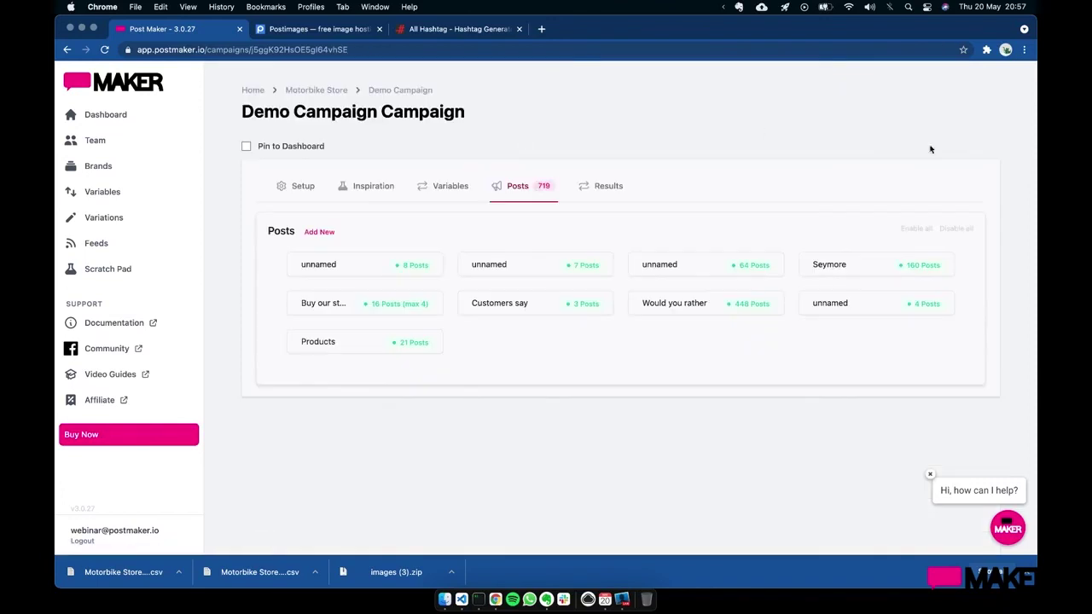
click(759, 307)
click(605, 197)
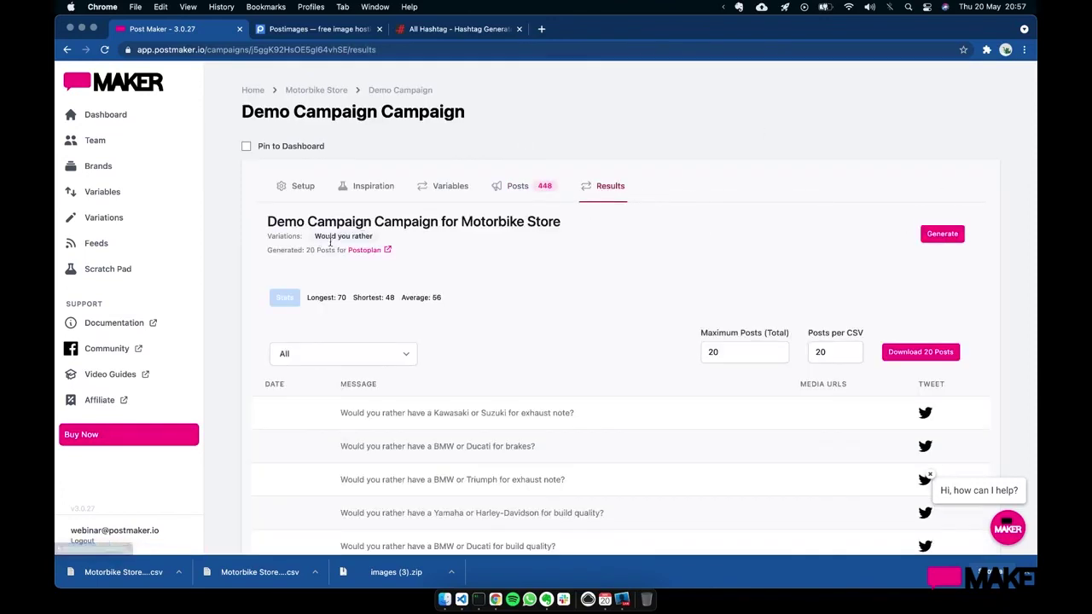
- Review the 20 posts of 48–70 characters, then return to the Dashboard
scroll(523, 286, down, 10)
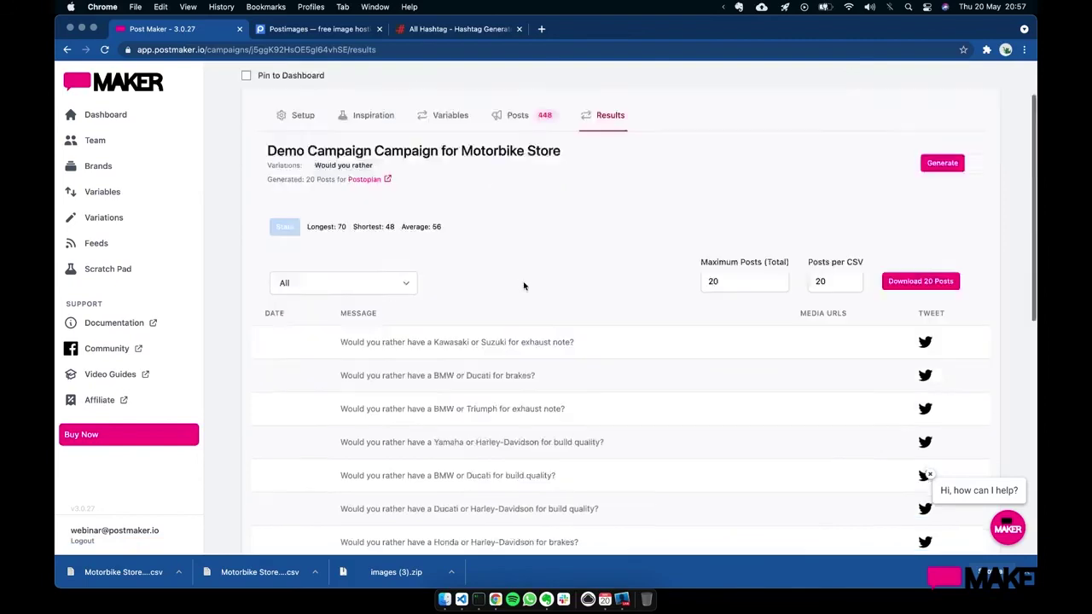
scroll(524, 286, up, 10)
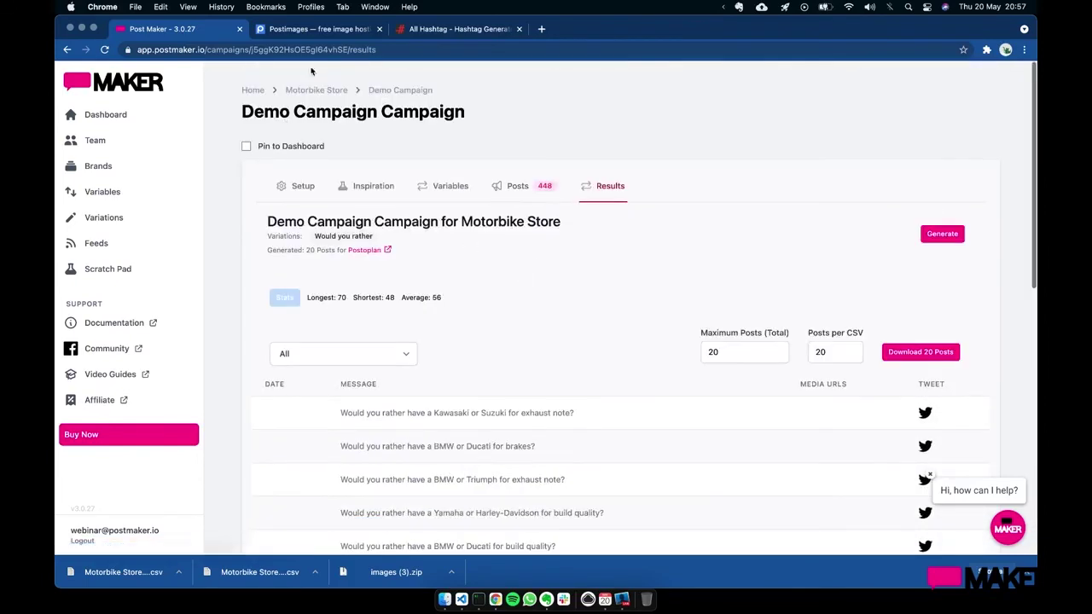
click(304, 51)
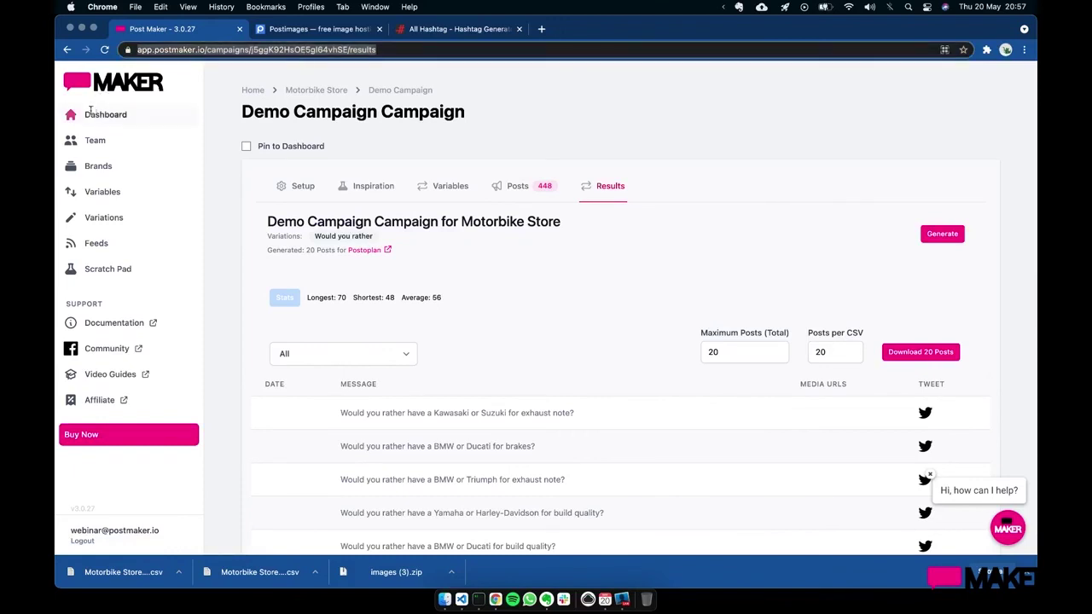
click(91, 114)
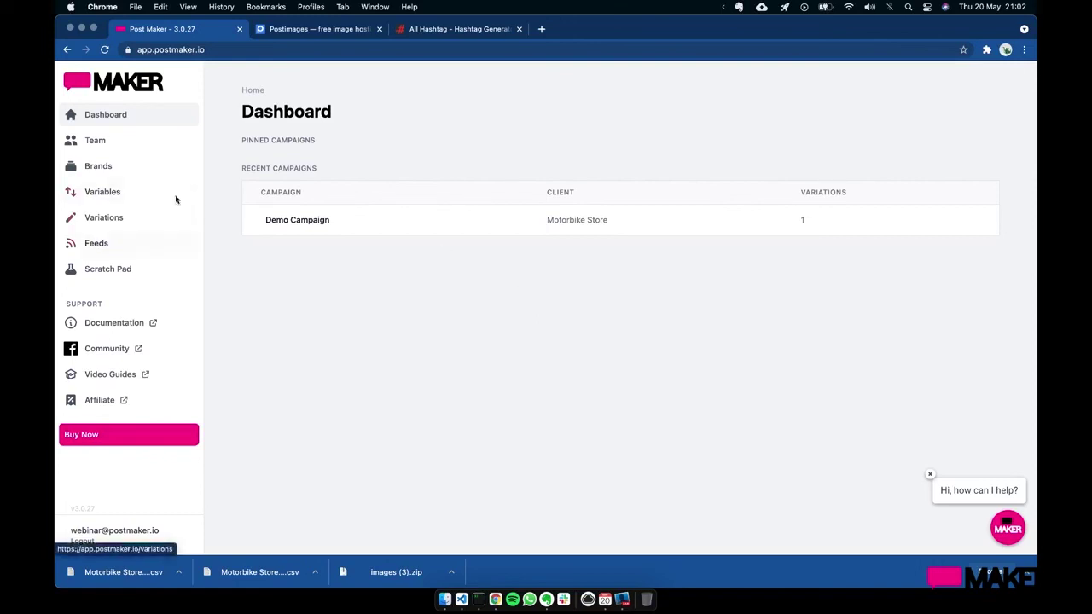
- Load the /images page, set Biker Quotes as the photo's variable, and start annotating it
click(271, 56)
text(/imag)
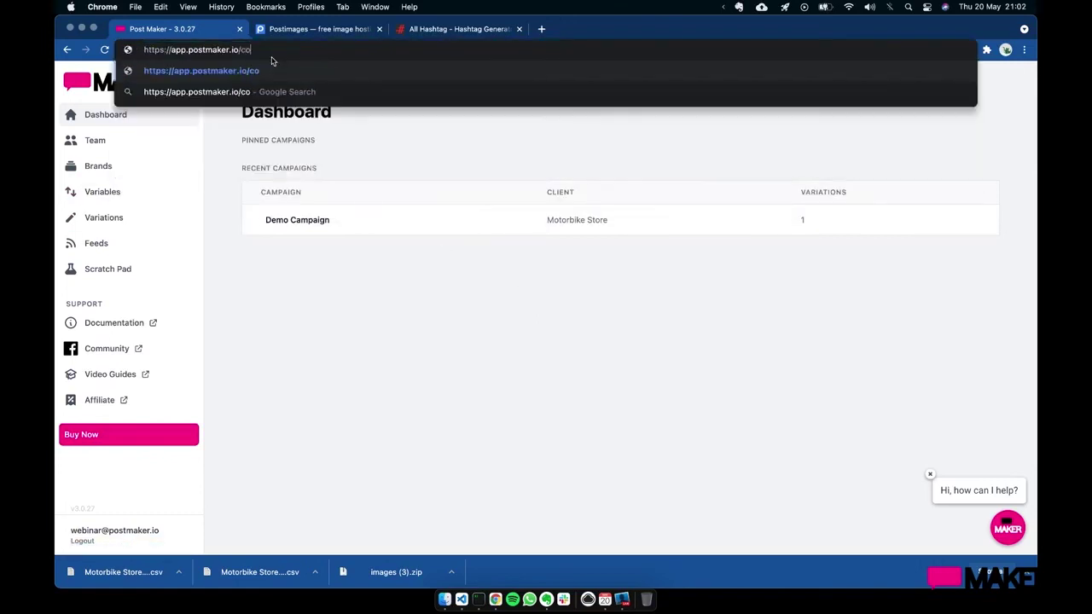
text(es)
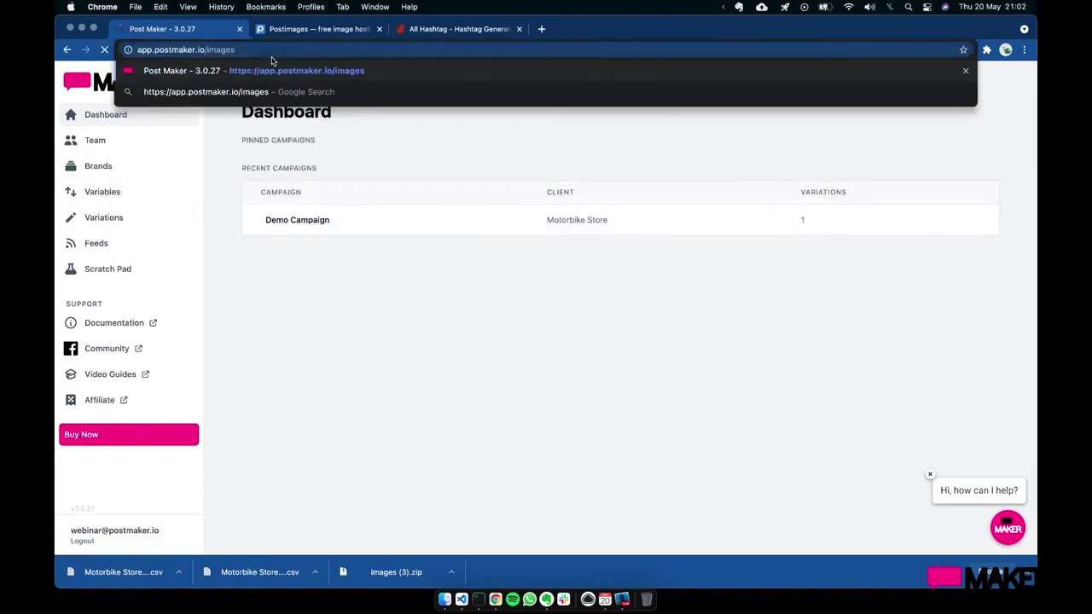
key(Return)
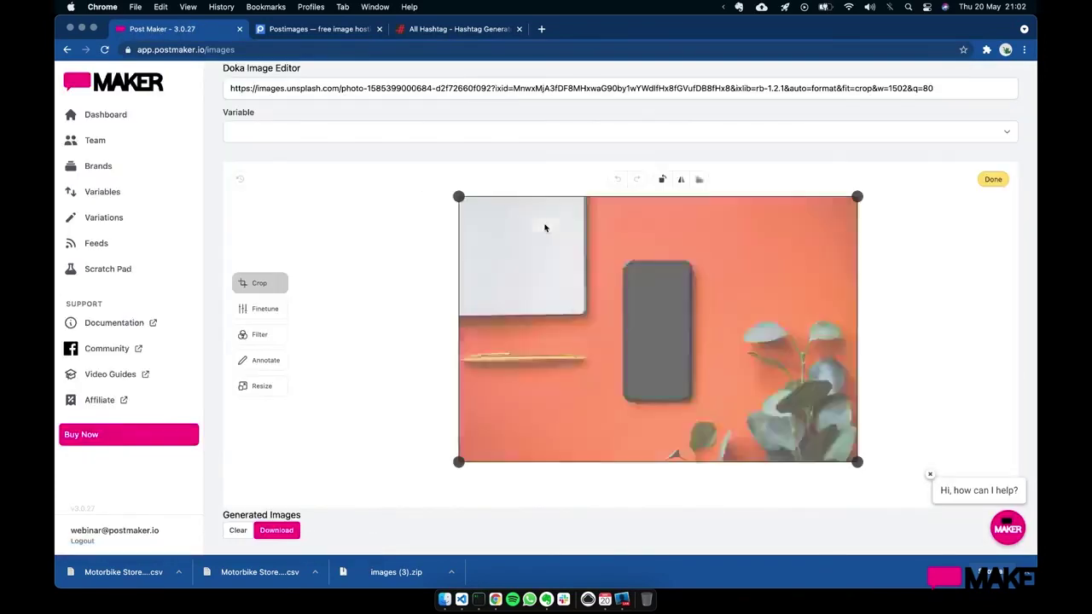
click(398, 133)
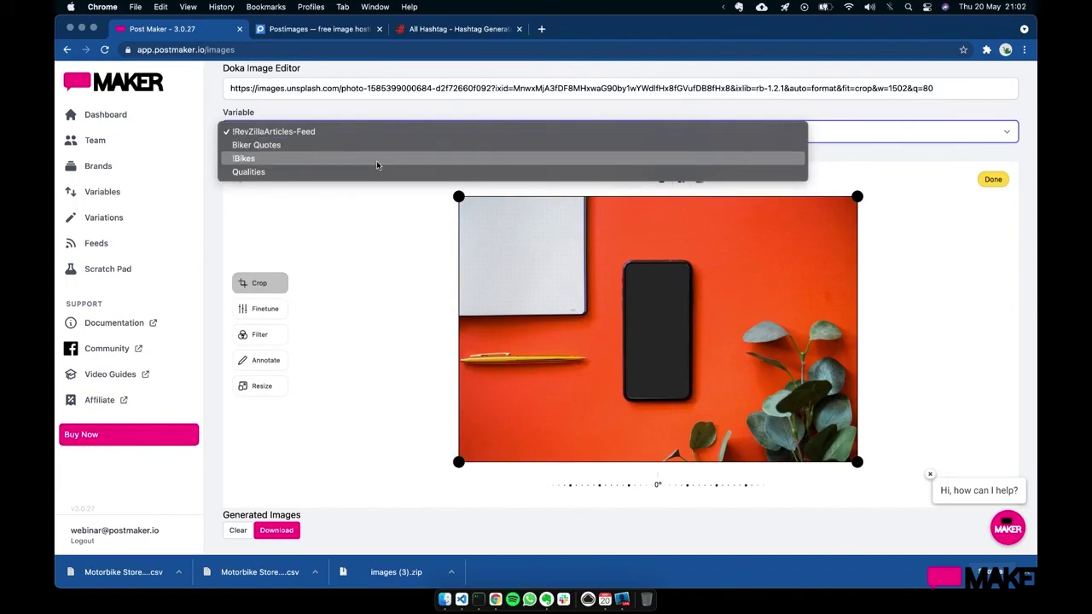
click(377, 147)
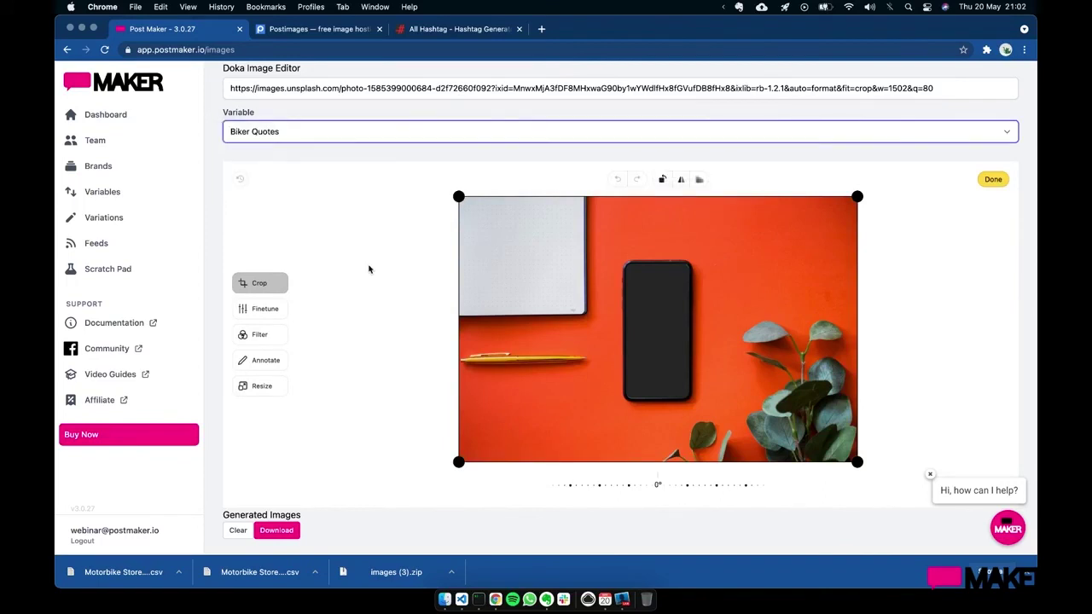
click(266, 359)
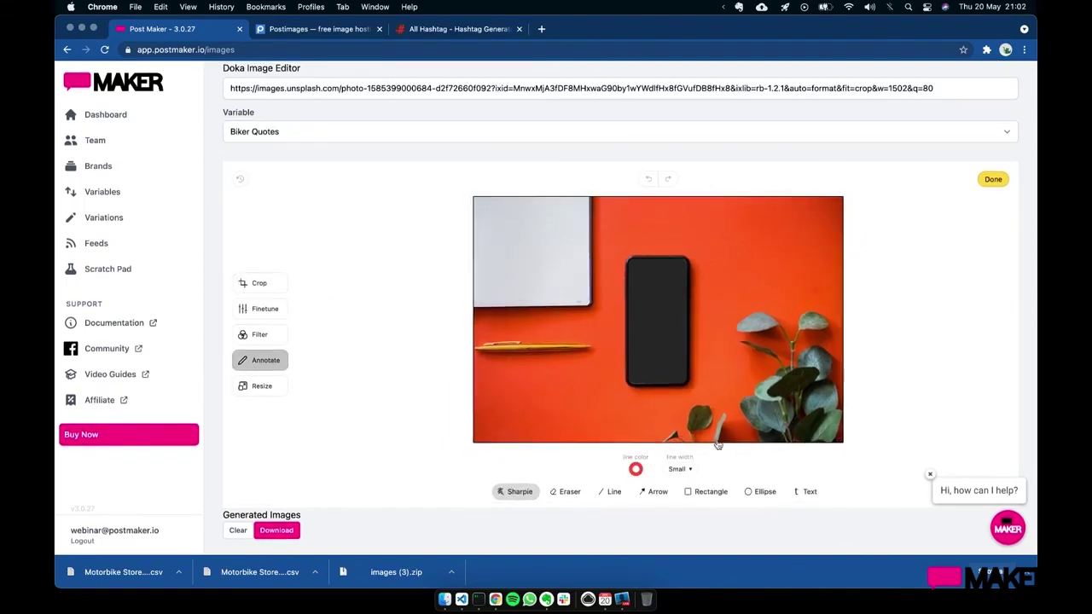
- Add a text box over the phone screen containing {content}
click(799, 492)
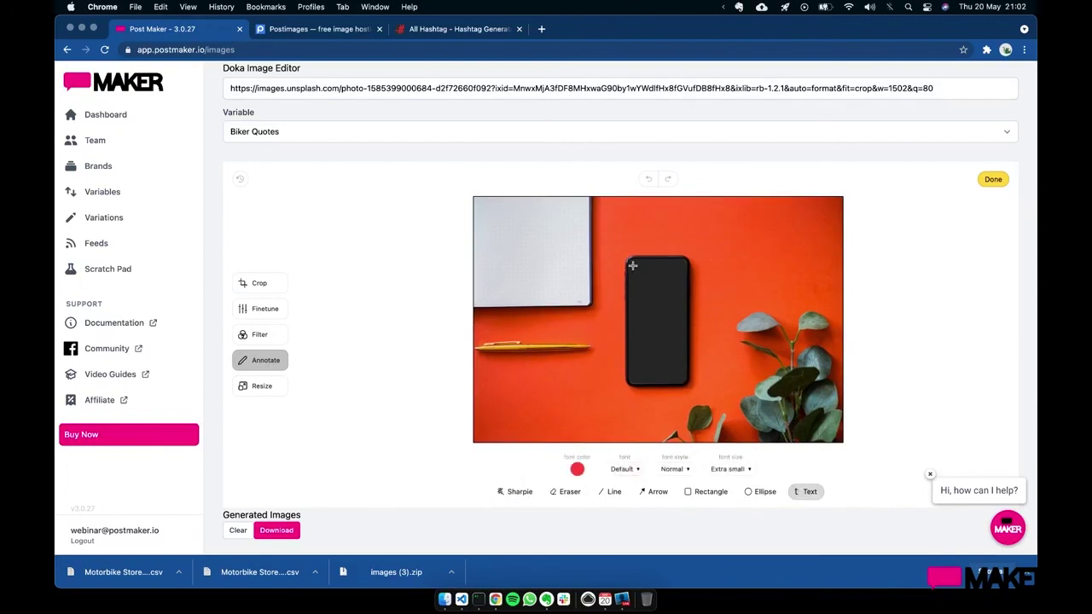
drag(631, 262, 686, 387)
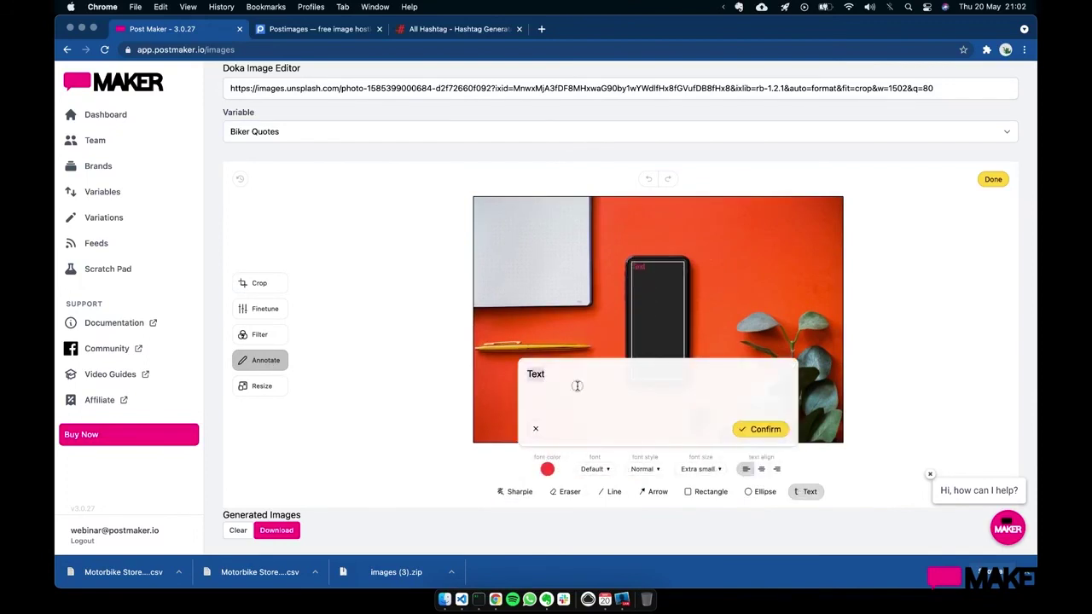
key(super+a)
text({c})
text(ontent)
click(759, 429)
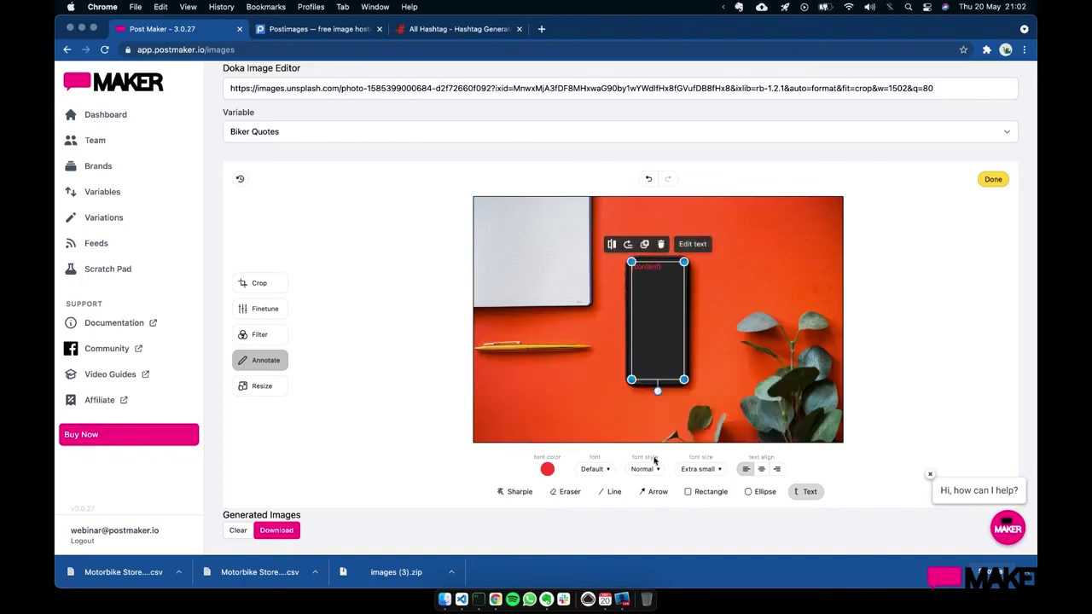
- Finish editing to generate the Biker Quotes images and look over the results
click(547, 469)
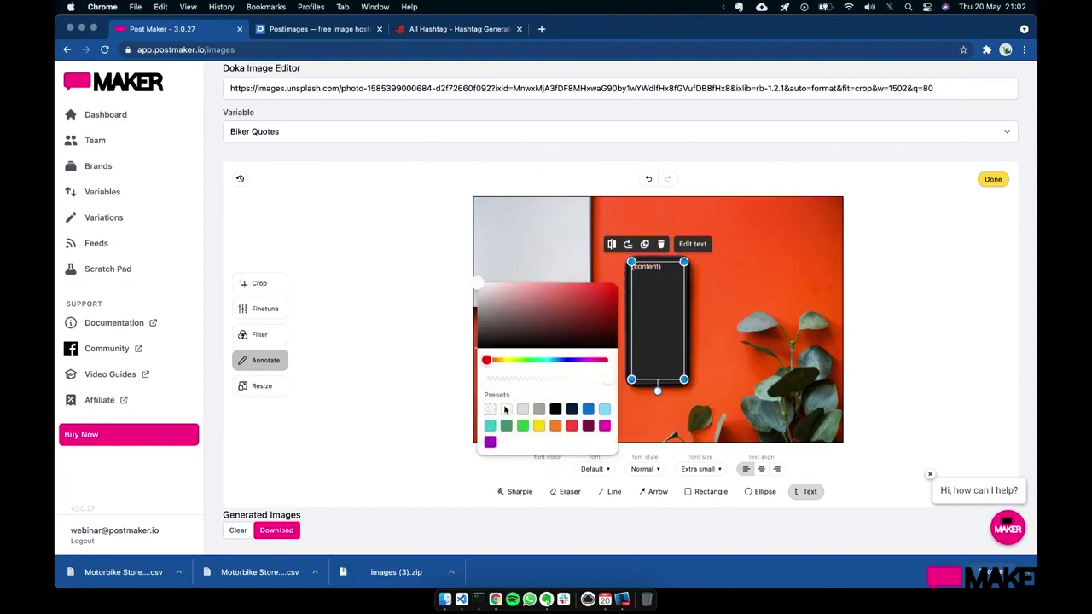
click(992, 179)
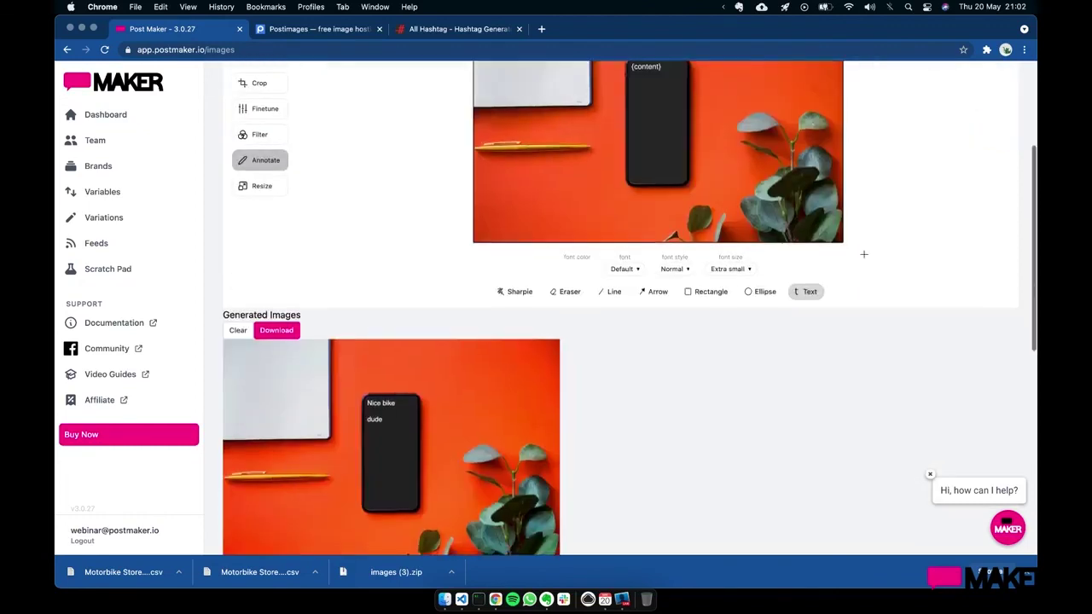
scroll(512, 372, down, 5)
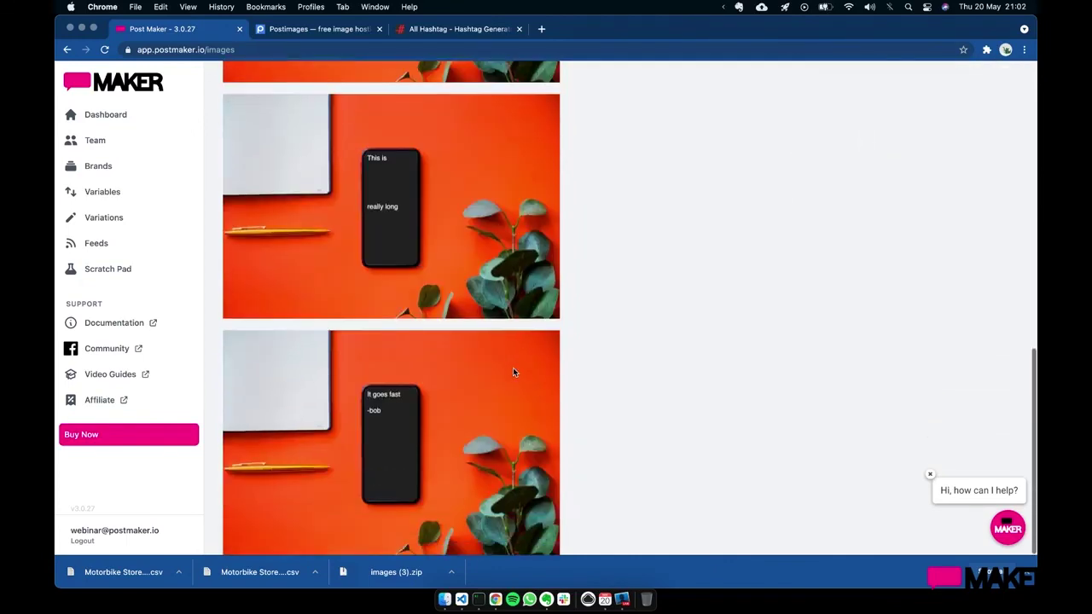
scroll(513, 366, up, 8)
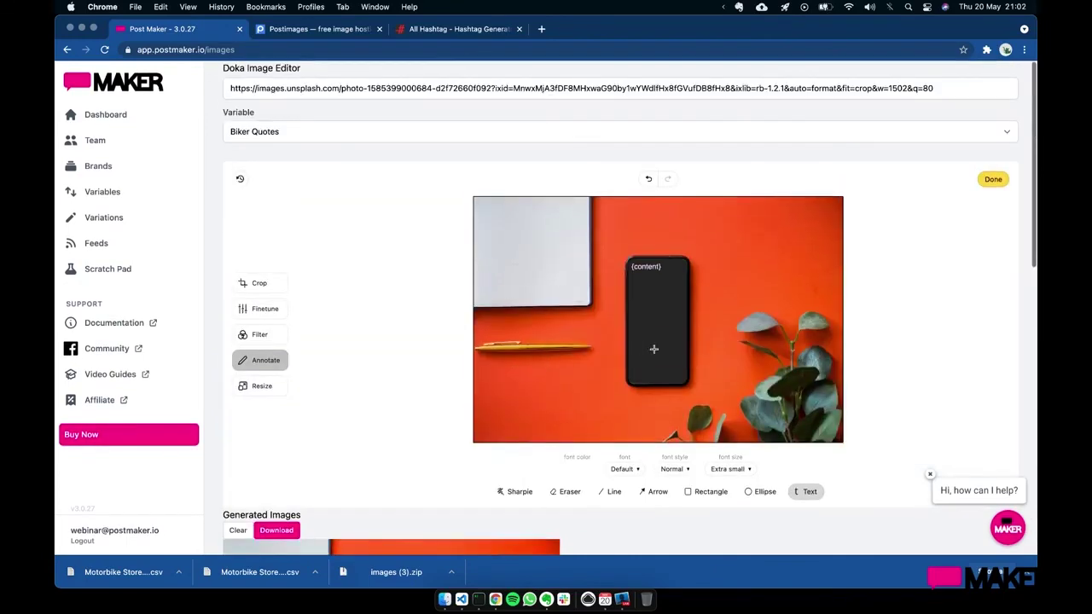
- Apply the Wash filter to the photo after trying Noir
click(271, 333)
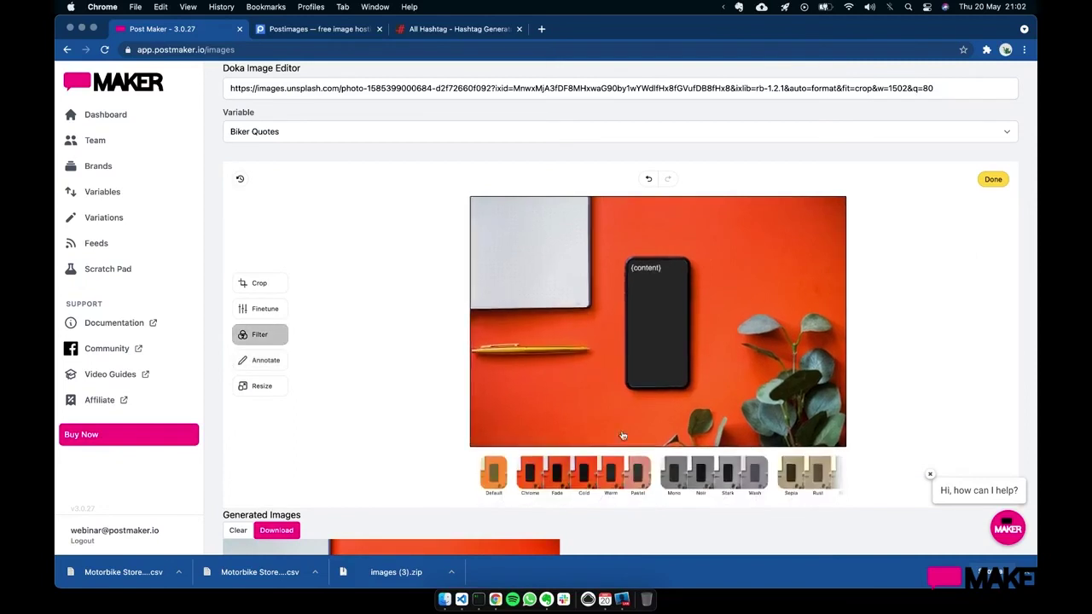
click(712, 476)
click(754, 474)
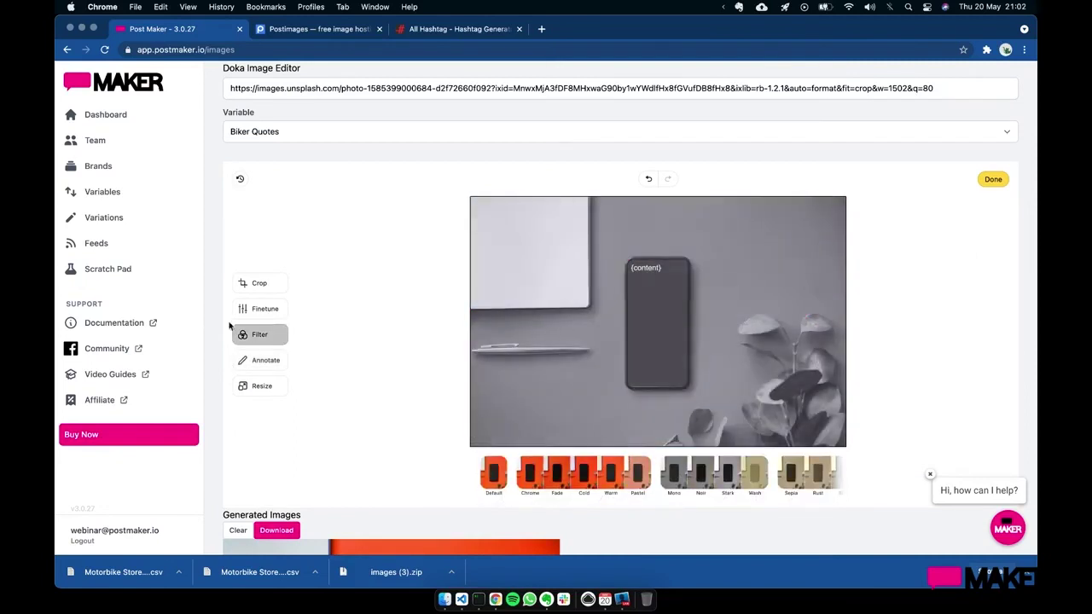
- Raise the photo's exposure to 100 in Finetune
click(265, 308)
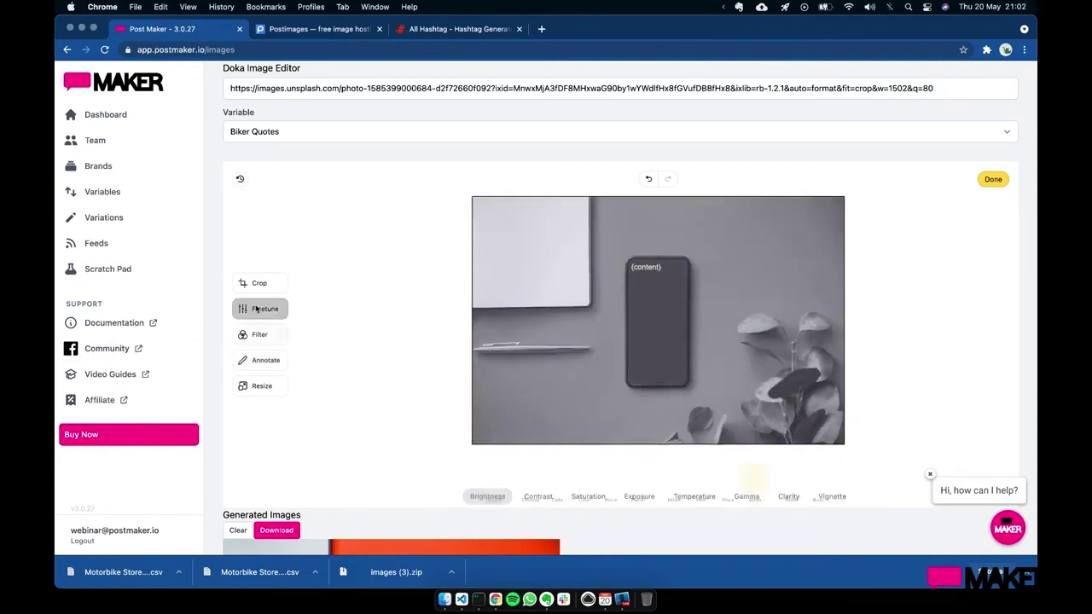
click(639, 492)
drag(674, 465, 514, 474)
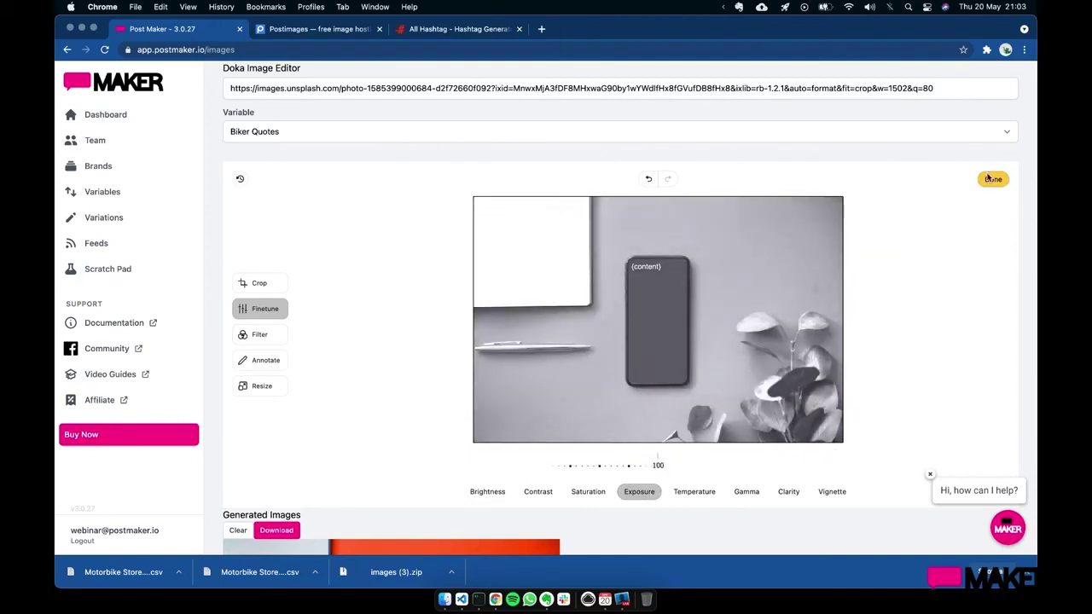